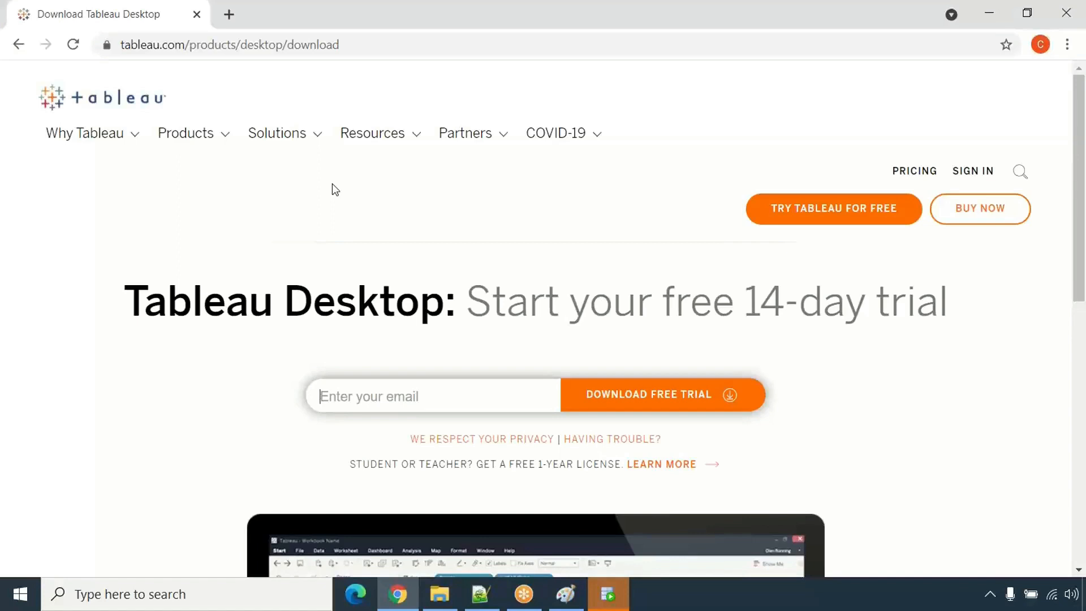
left_click(744, 20)
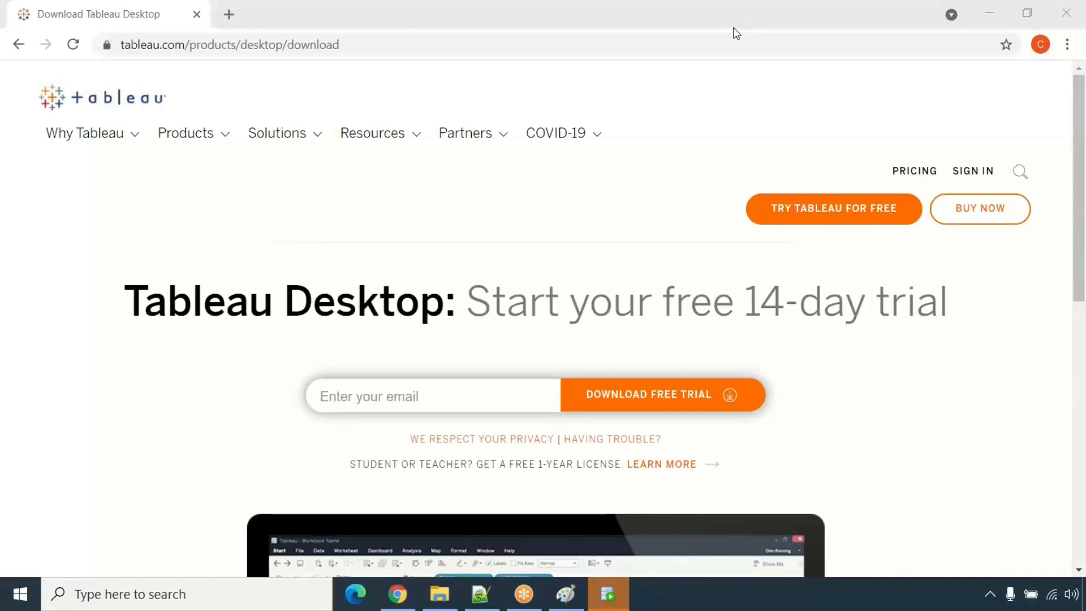
mouse_move(260, 165)
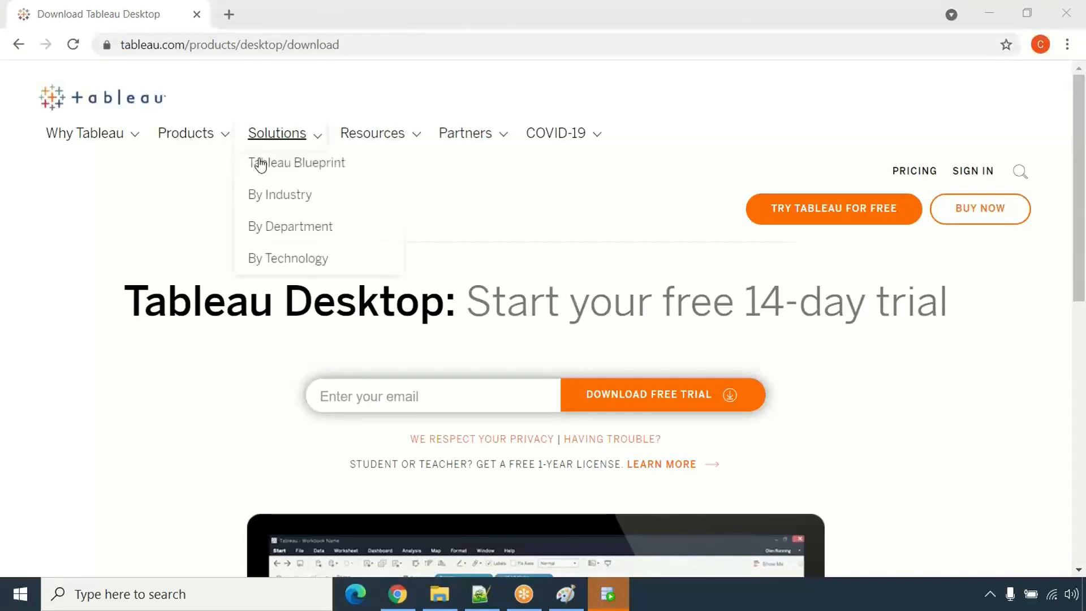
left_click(216, 305)
left_click_drag(145, 306, 672, 327)
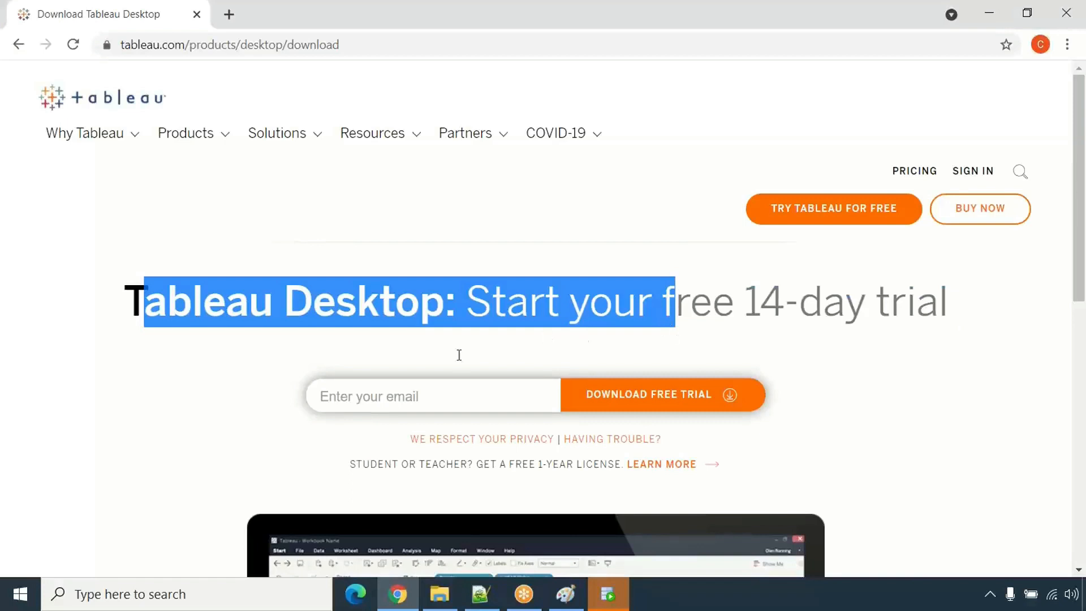
left_click(210, 348)
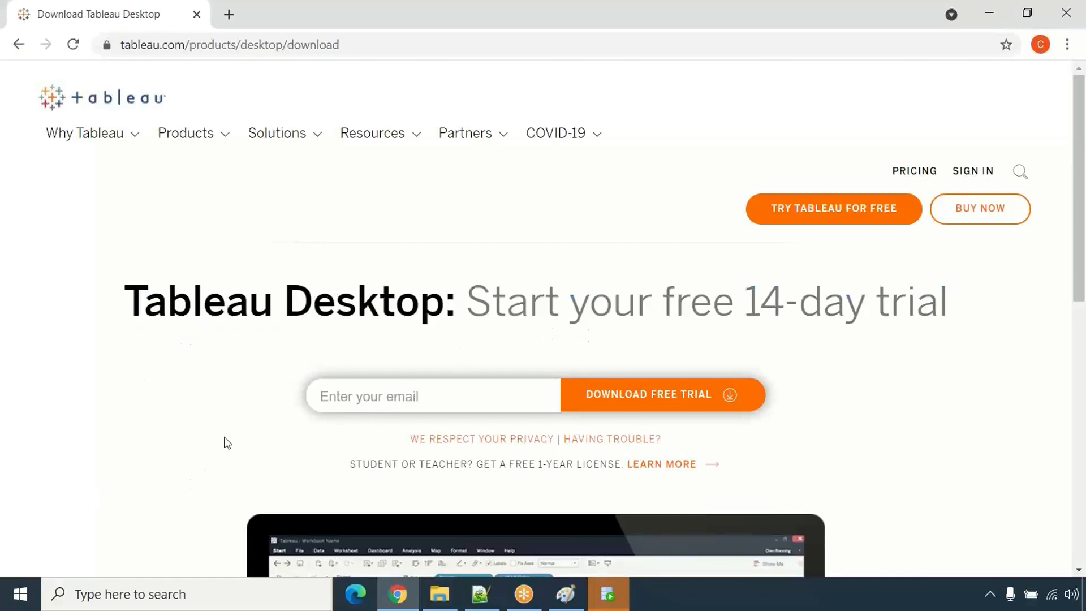
- Fill in the e-mail address for the Tableau Desktop free trial download with the saved suggestion
left_click(347, 403)
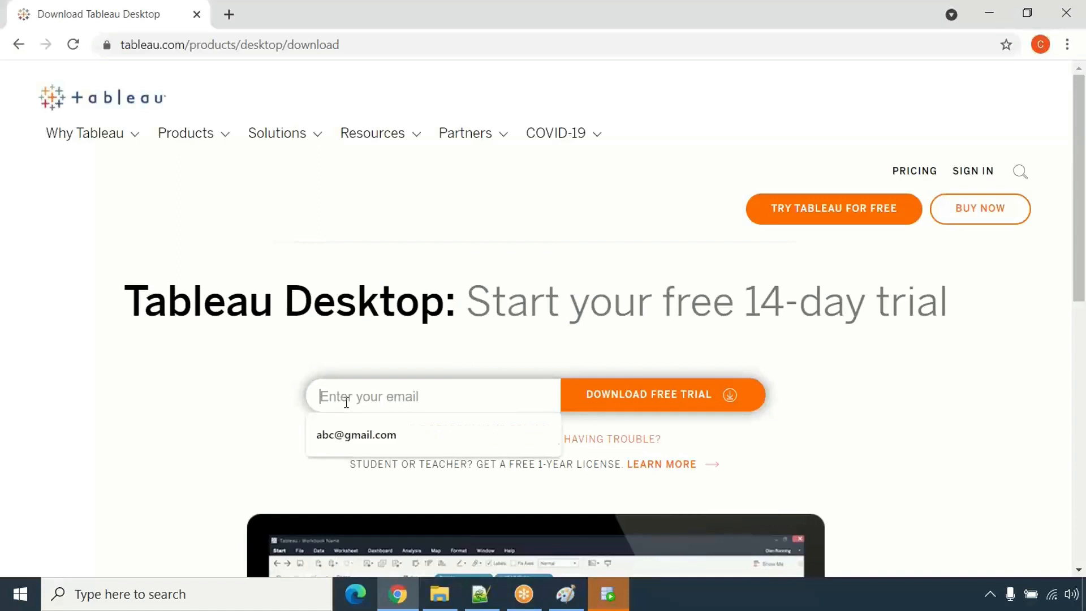
left_click(348, 442)
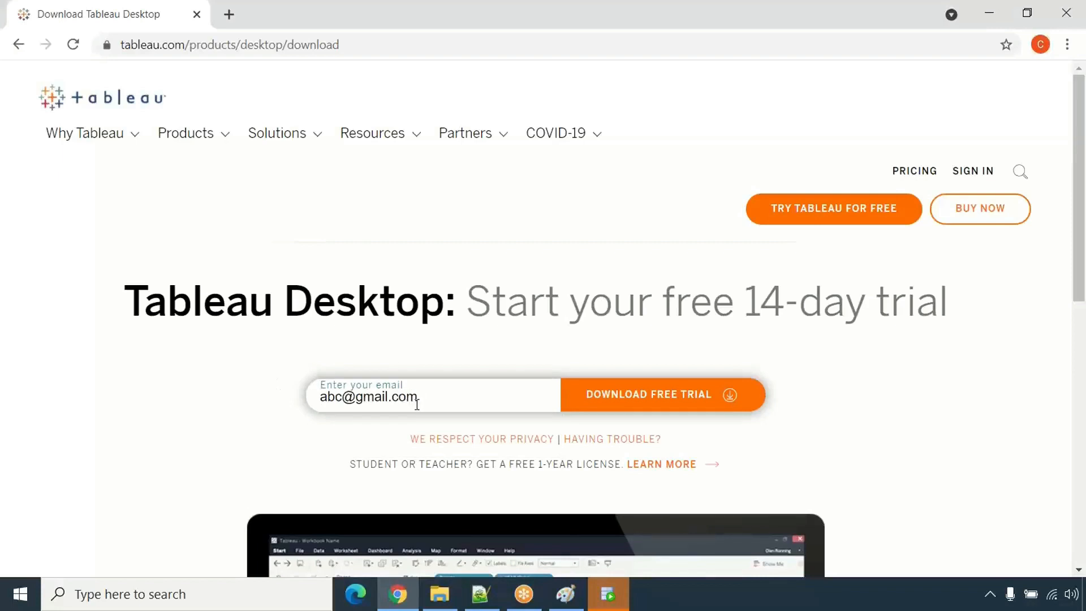
scroll(384, 406, "down", 1)
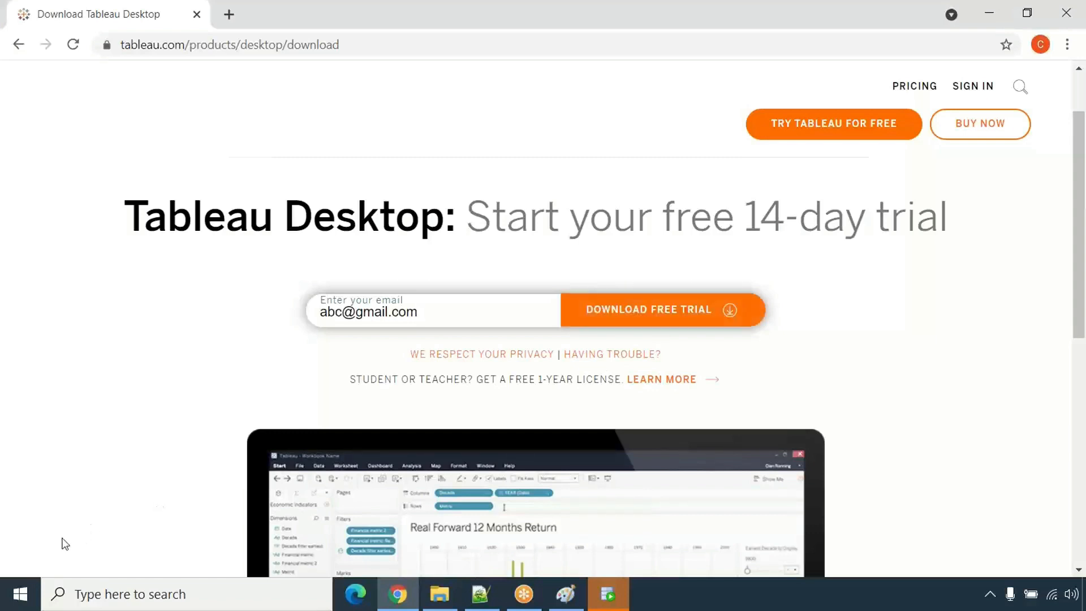
- Show the desktop and launch Tableau 2021.2
key("super+d")
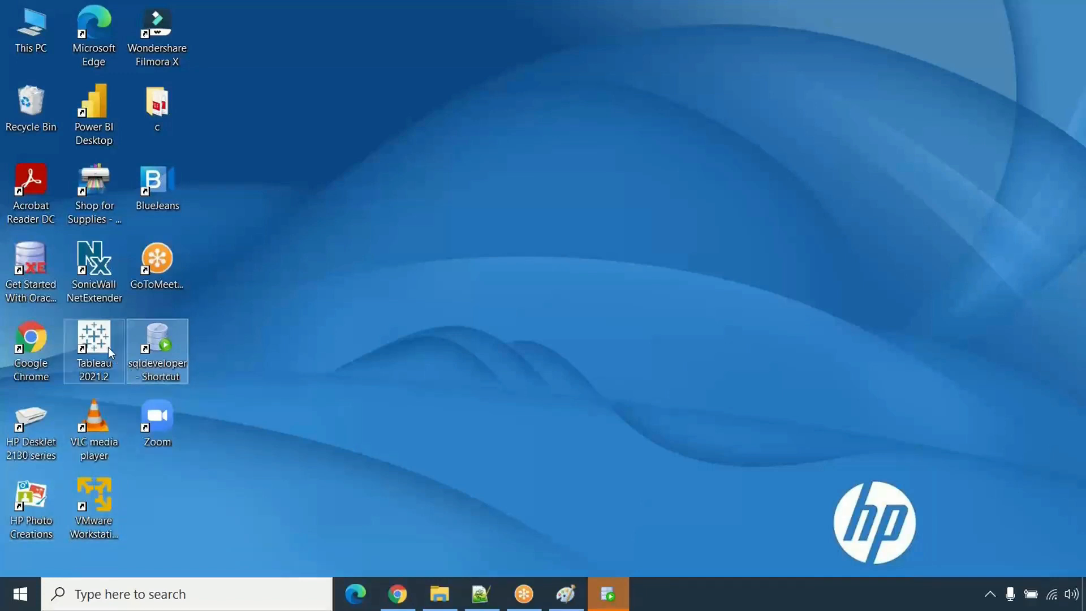
left_click(92, 357)
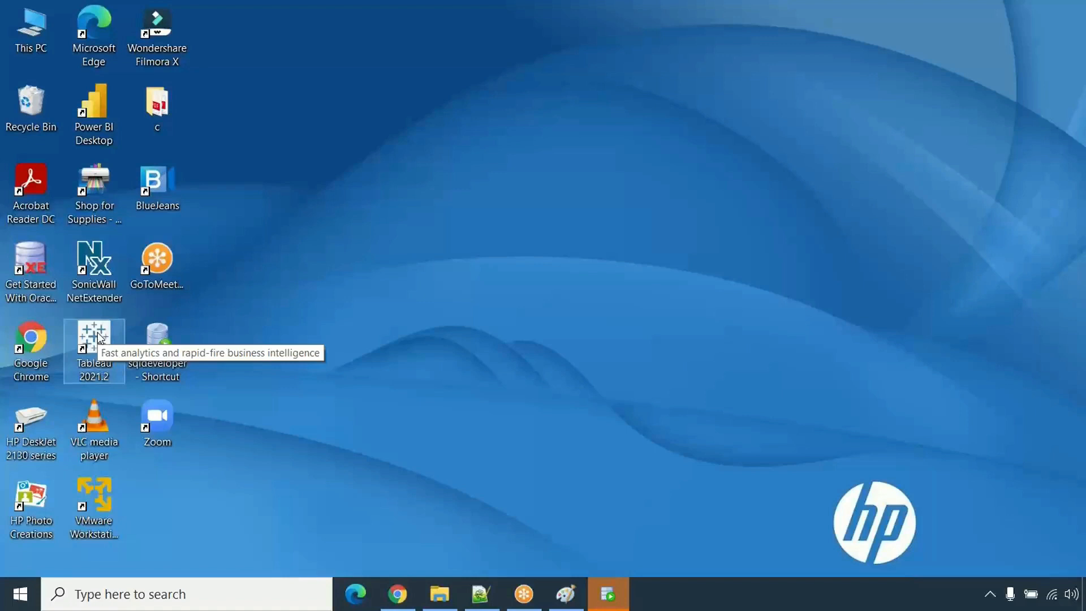
- In File Explorer, open Documents > My Tableau Repository > Datasources > 2021.2 > en_US-US and select the Sample - Superstore Excel file
left_click(410, 598)
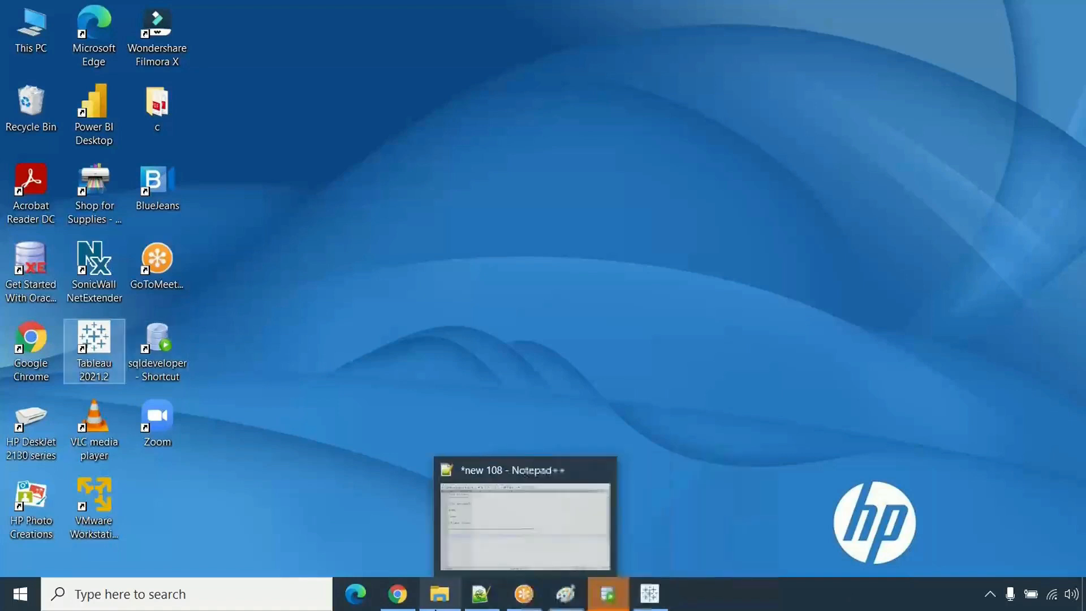
left_click(441, 603)
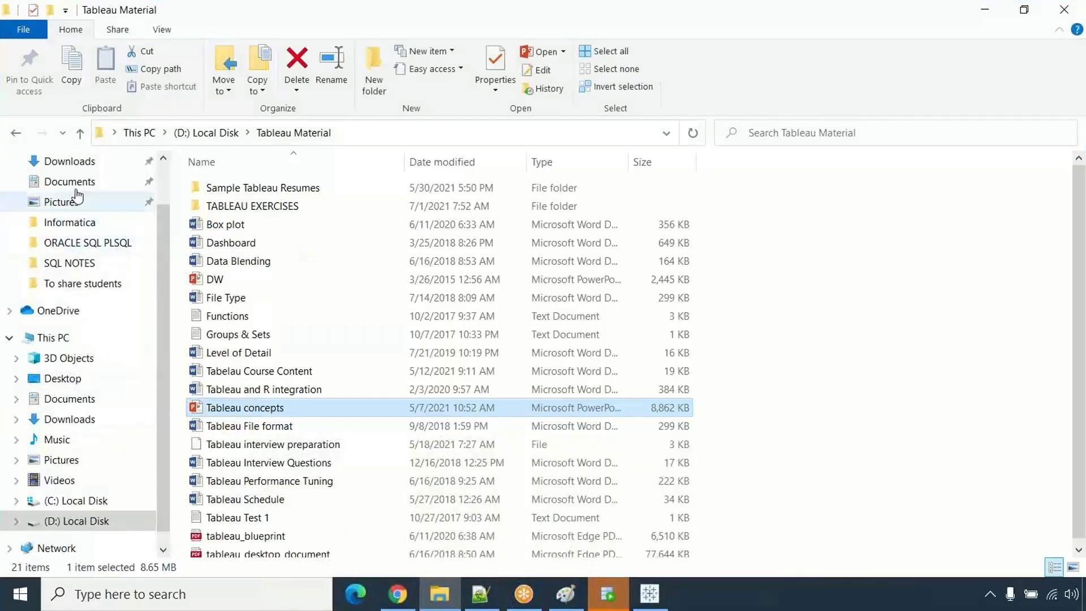
left_click(79, 182)
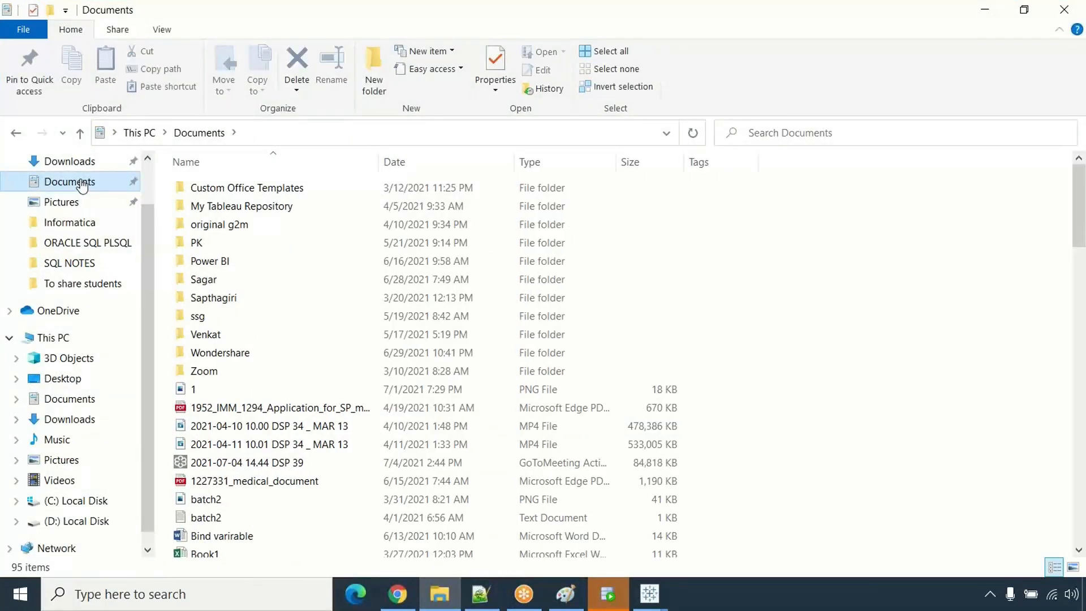
double_click(268, 208)
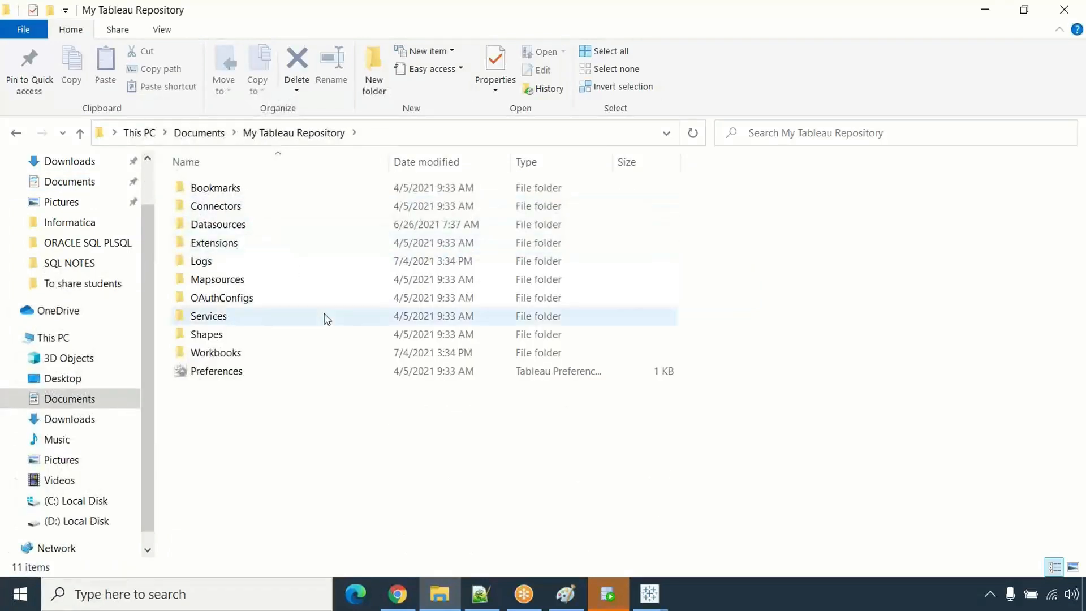
double_click(225, 230)
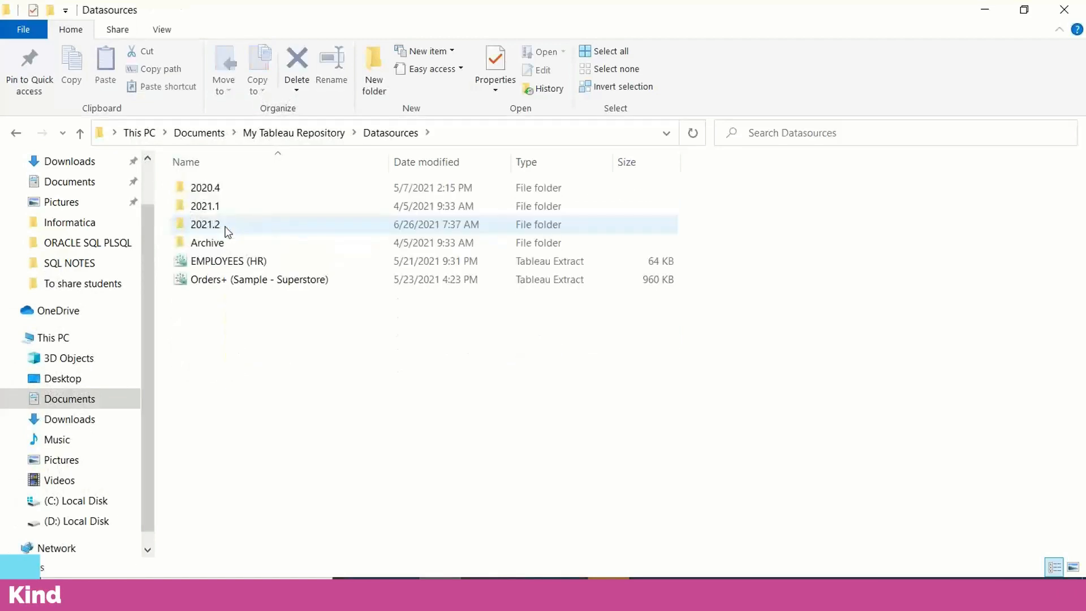
double_click(227, 225)
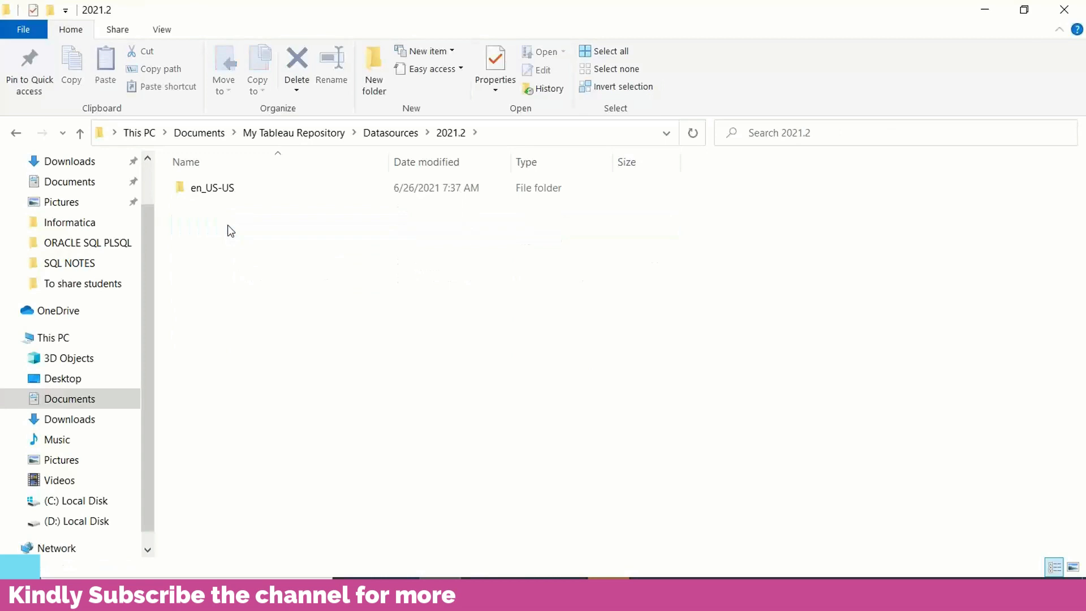
double_click(237, 191)
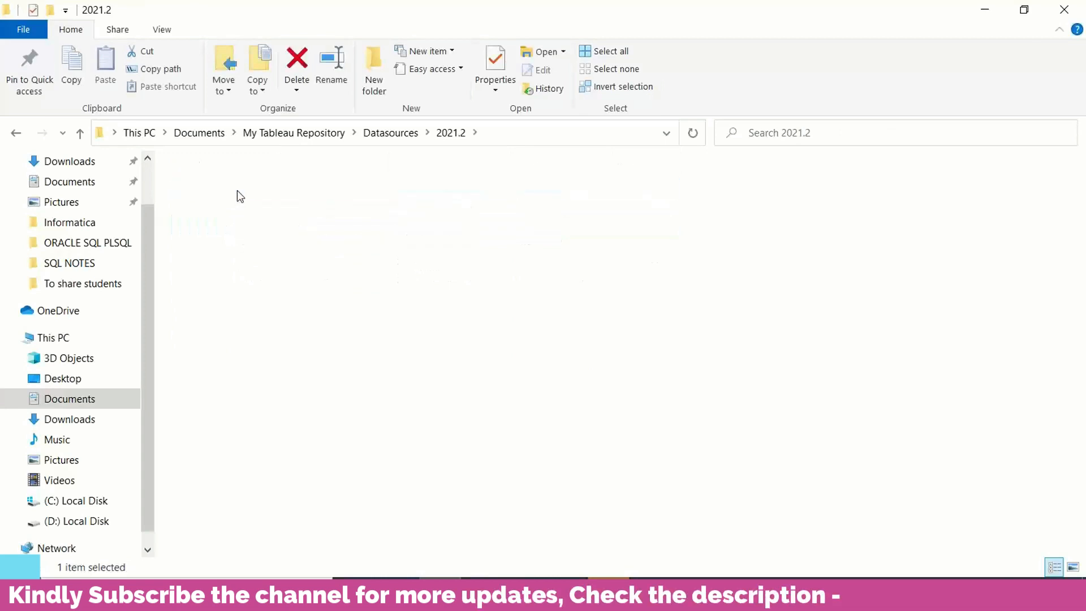
left_click(272, 207)
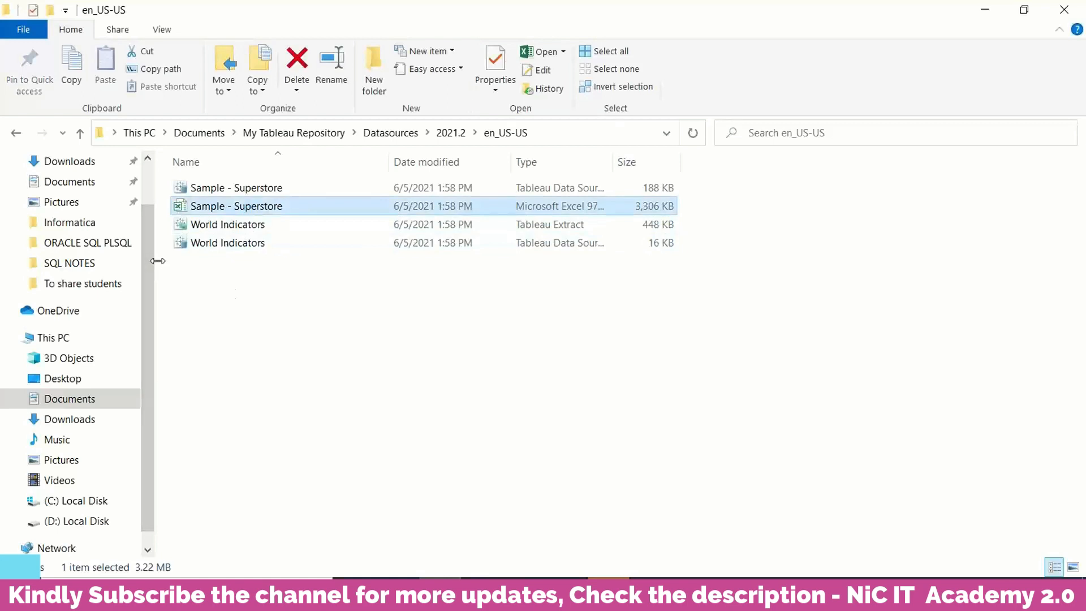
- Highlight the File system(FF) entry in the Notepad++ notes and open the Sample - Superstore Excel workbook from the en_US-US folder
left_click_drag(157, 260, 163, 261)
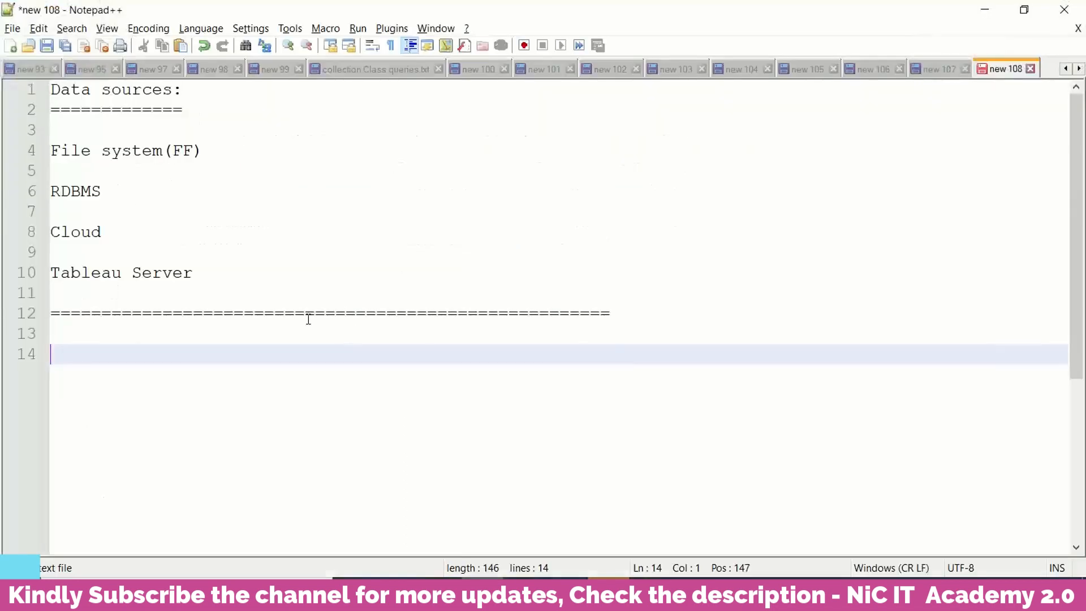
left_click_drag(239, 157, 10, 134)
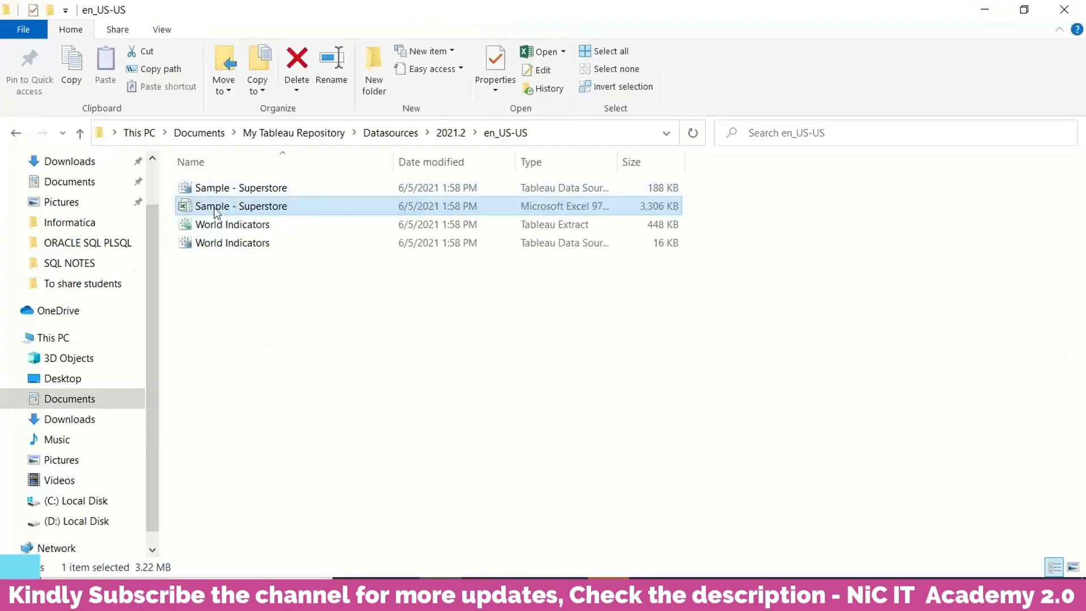
left_click(215, 205)
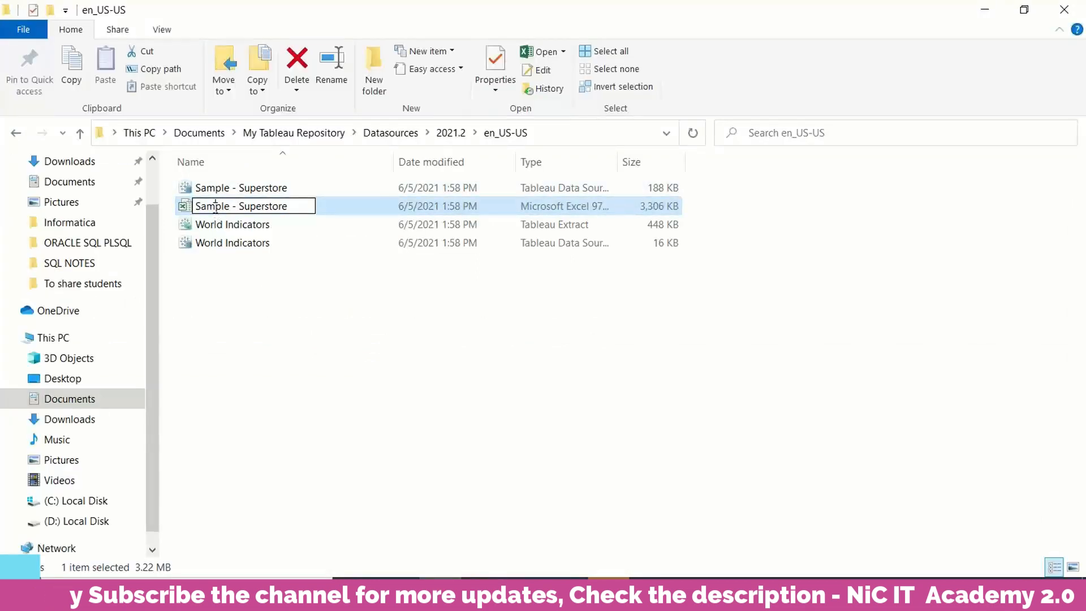
double_click(277, 207)
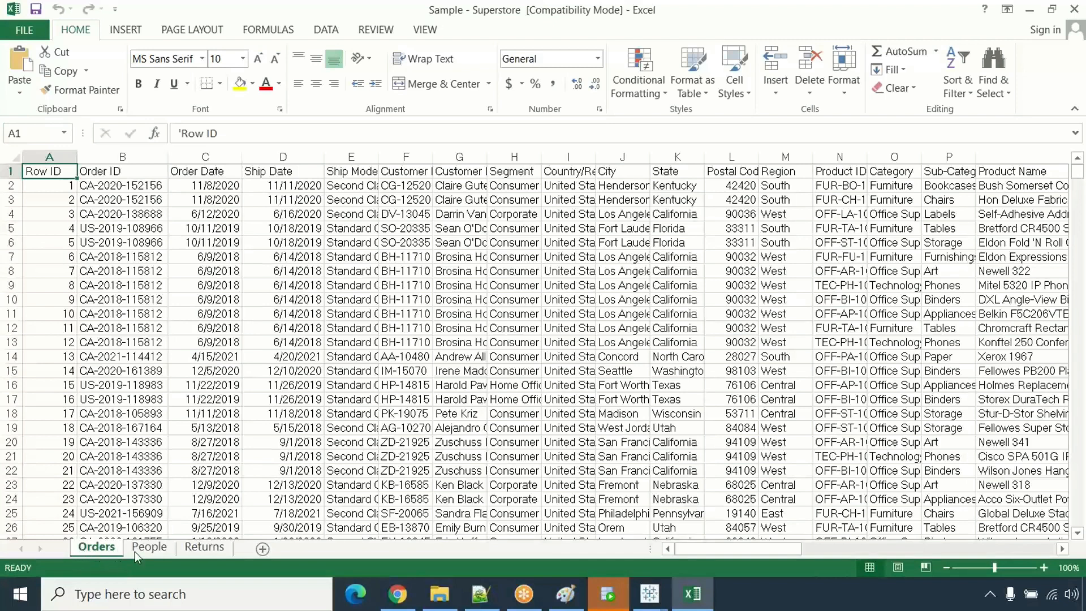
- Look through the People and Returns sheets of the workbook and return to the Orders sheet
left_click(138, 552)
left_click(199, 548)
left_click(111, 548)
- Examine the Orders sheet column by column from Row ID through Postal Code, highlighting sample values in each
left_click_drag(63, 199, 71, 378)
left_click_drag(117, 199, 122, 398)
left_click_drag(205, 199, 210, 371)
left_click_drag(285, 195, 293, 386)
left_click_drag(351, 199, 351, 314)
left_click_drag(413, 199, 412, 312)
left_click_drag(444, 188, 455, 342)
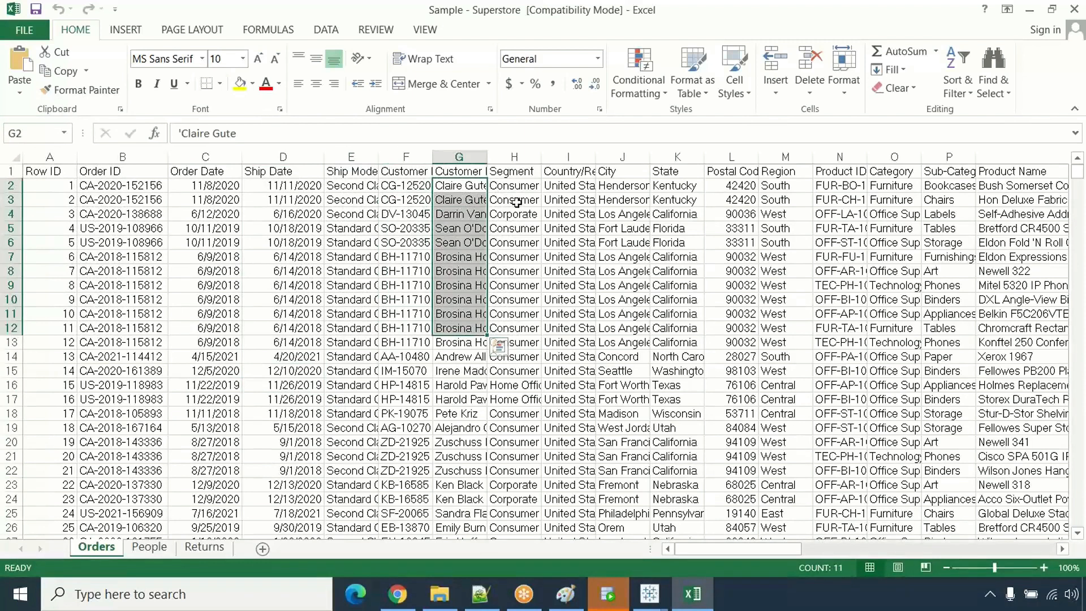
left_click_drag(512, 199, 514, 354)
left_click_drag(568, 200, 580, 454)
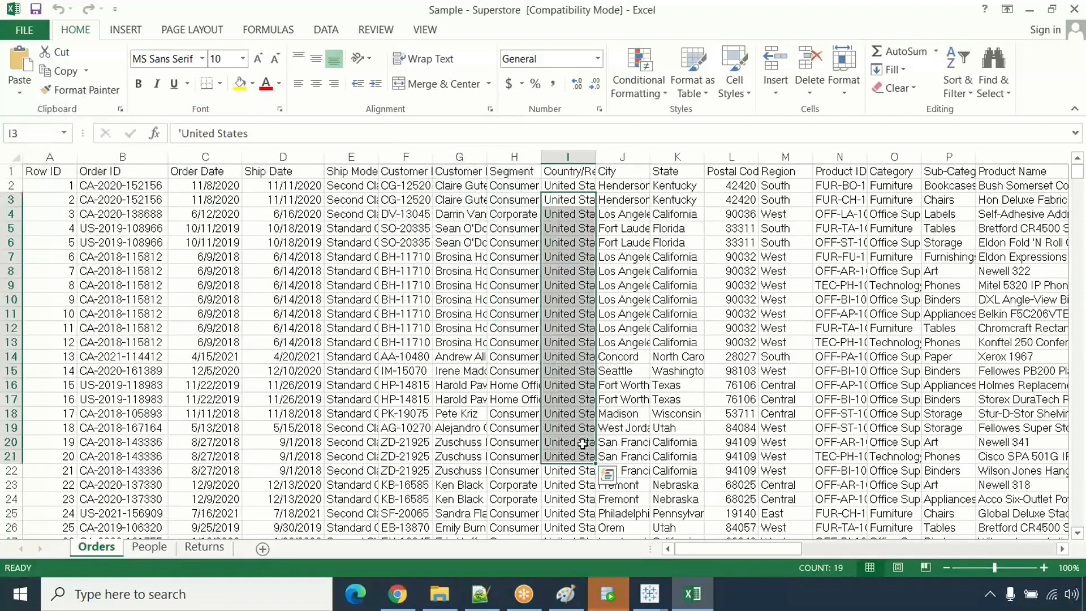
left_click_drag(627, 201, 627, 343)
left_click_drag(678, 229, 680, 399)
left_click_drag(731, 172, 736, 299)
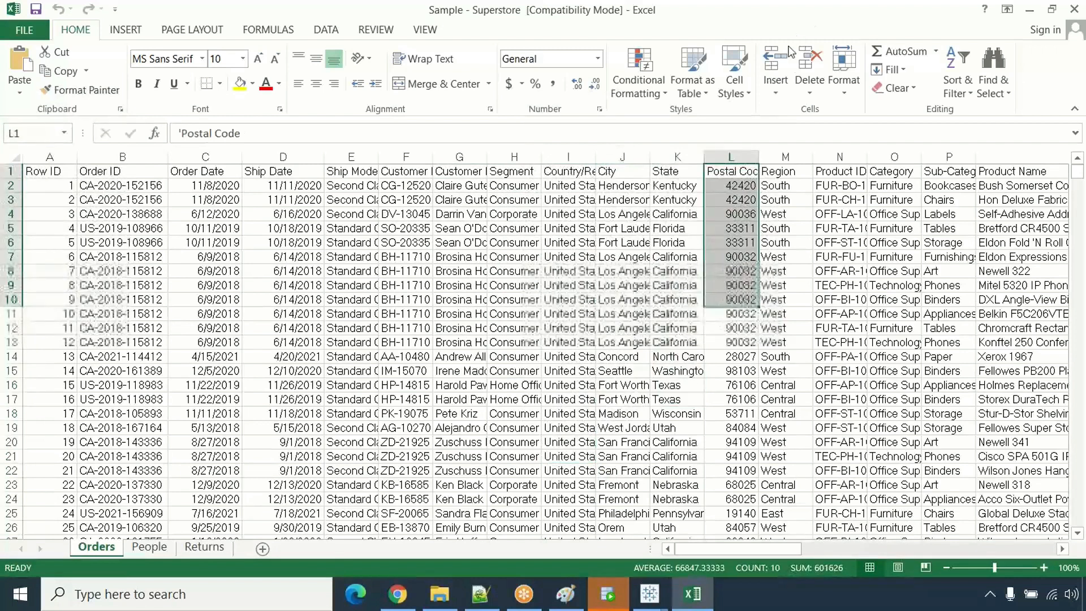
- Examine the Sales, Quantity, Discount and Profit columns at the far end of the Orders sheet
key("alt+Tab")
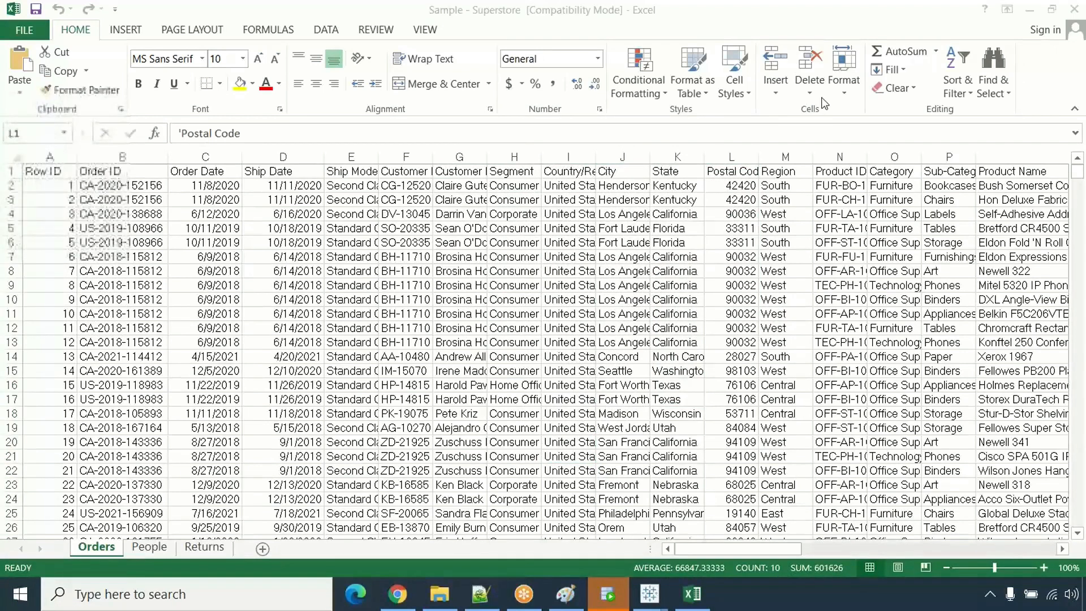
left_click(766, 556)
left_click_drag(773, 550, 1046, 558)
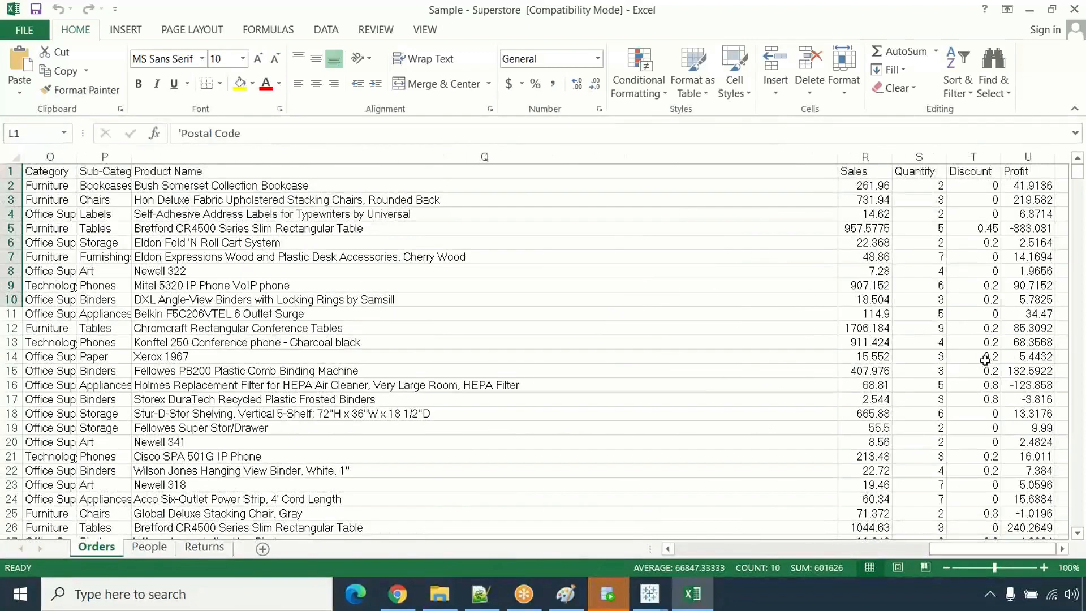
left_click(864, 171)
left_click_drag(864, 171, 1059, 444)
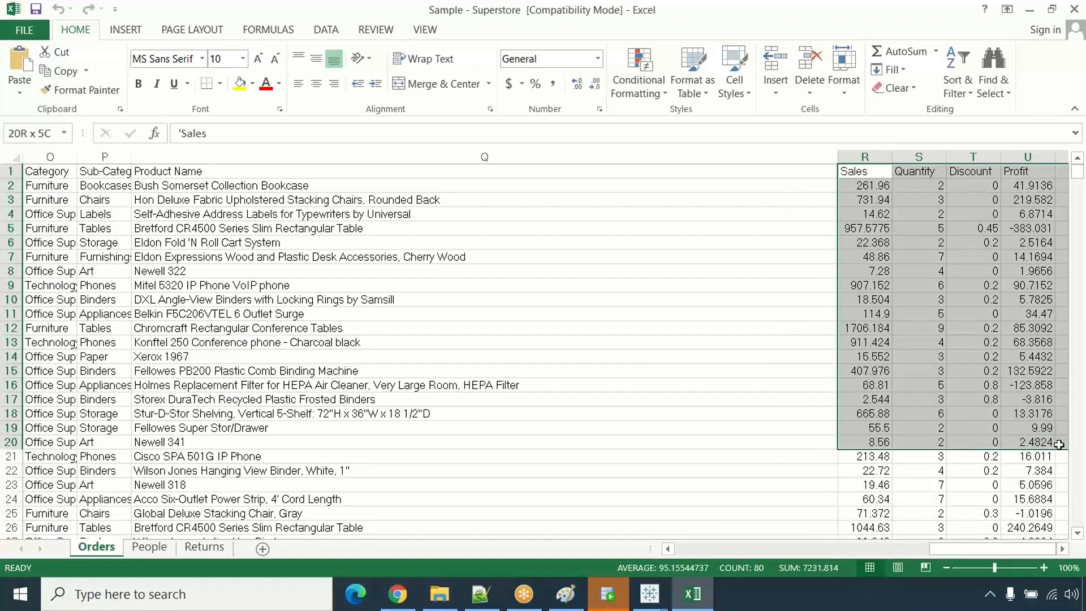
left_click_drag(1059, 444, 1059, 444)
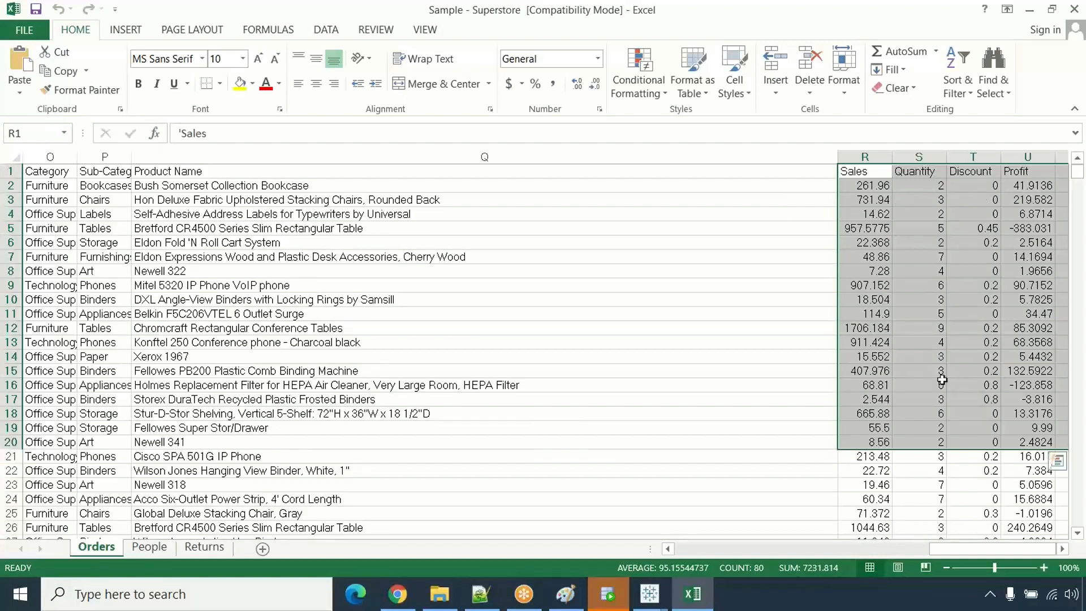
left_click_drag(932, 549, 559, 549)
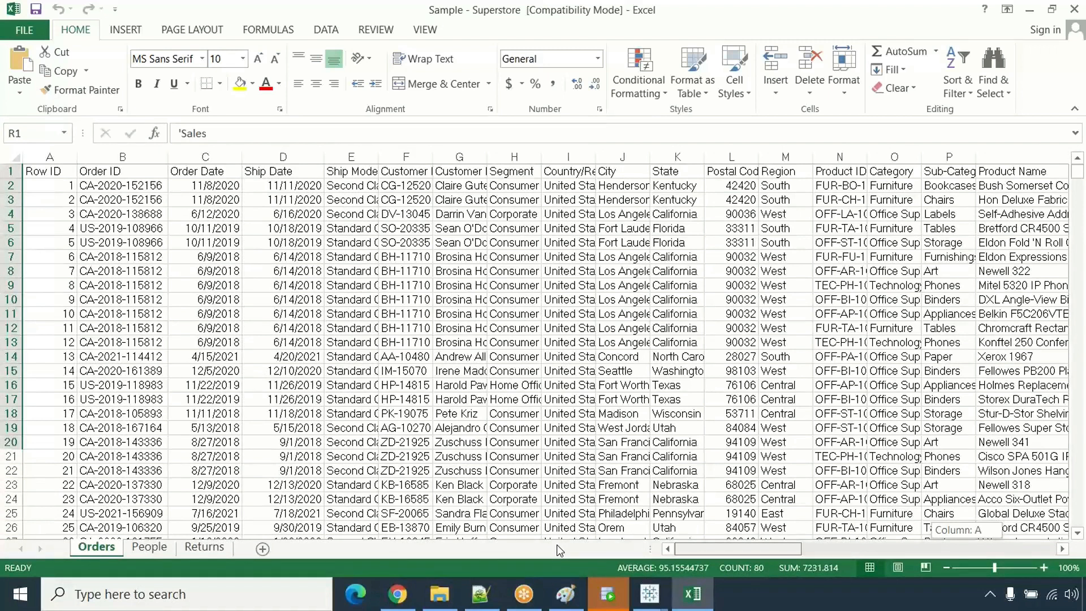
left_click_drag(559, 549, 558, 550)
- Review the Region values on the People sheet and the Order ID values on the Returns sheet
left_click(146, 547)
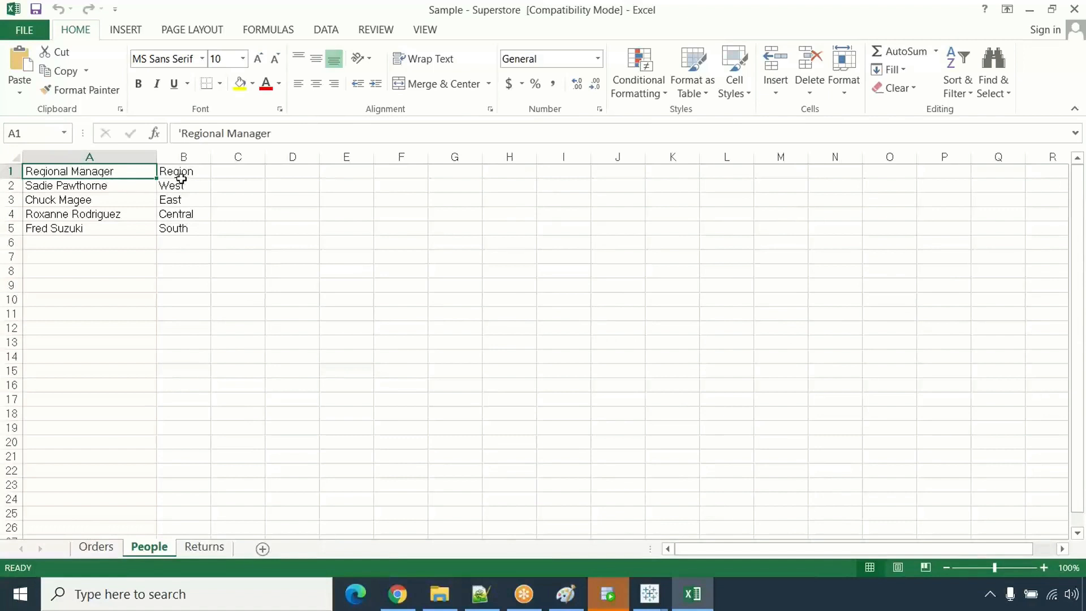
left_click_drag(179, 182, 193, 274)
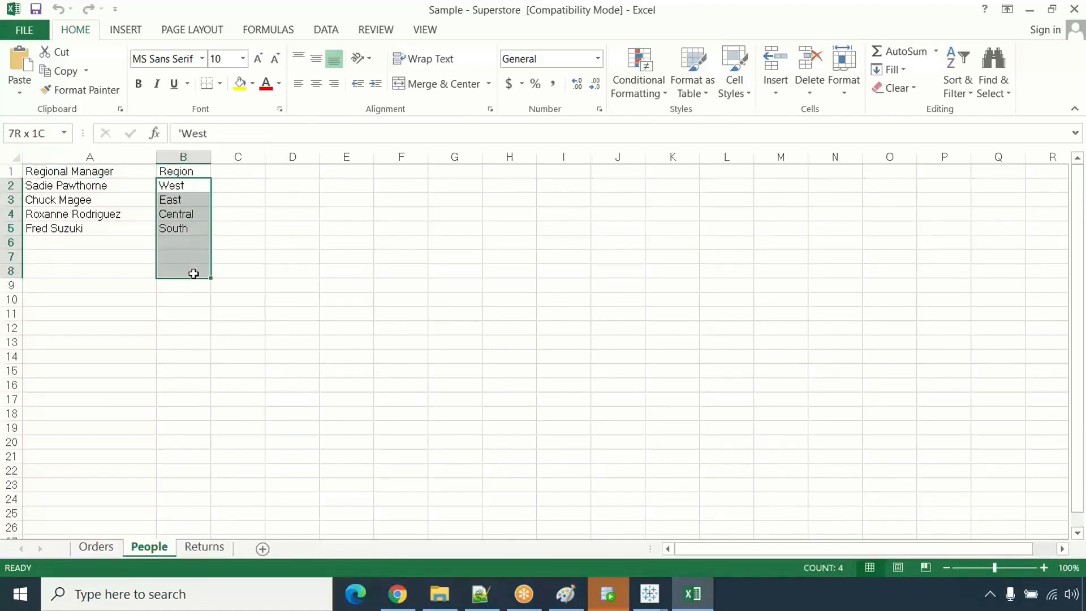
left_click_drag(194, 273, 194, 274)
left_click(204, 546)
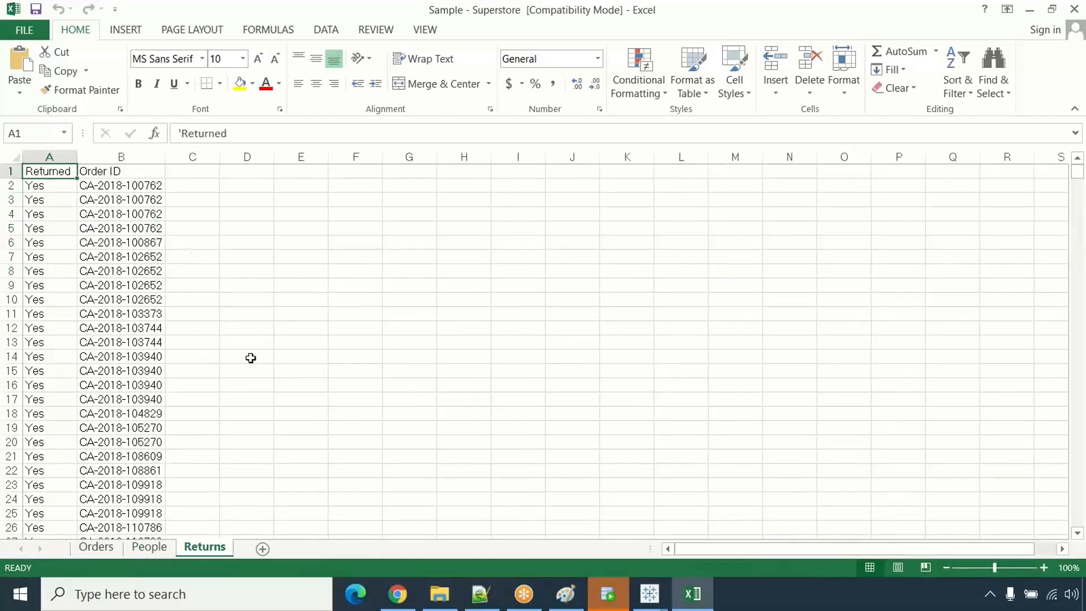
left_click_drag(144, 191, 146, 441)
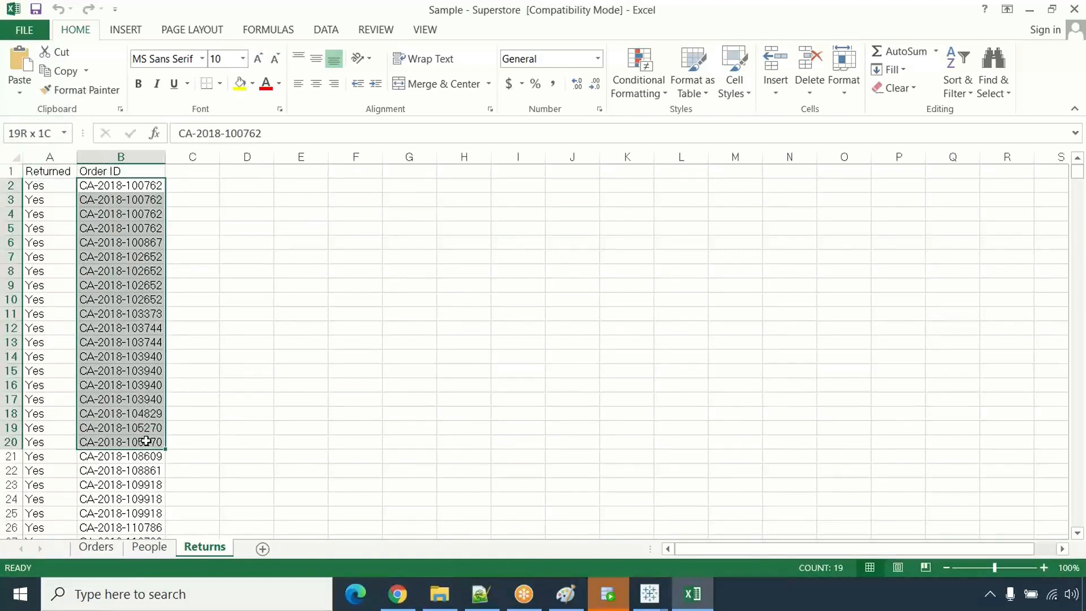
left_click_drag(146, 441, 146, 441)
- Close the Sample - Superstore workbook
left_click_drag(247, 14, 223, 135)
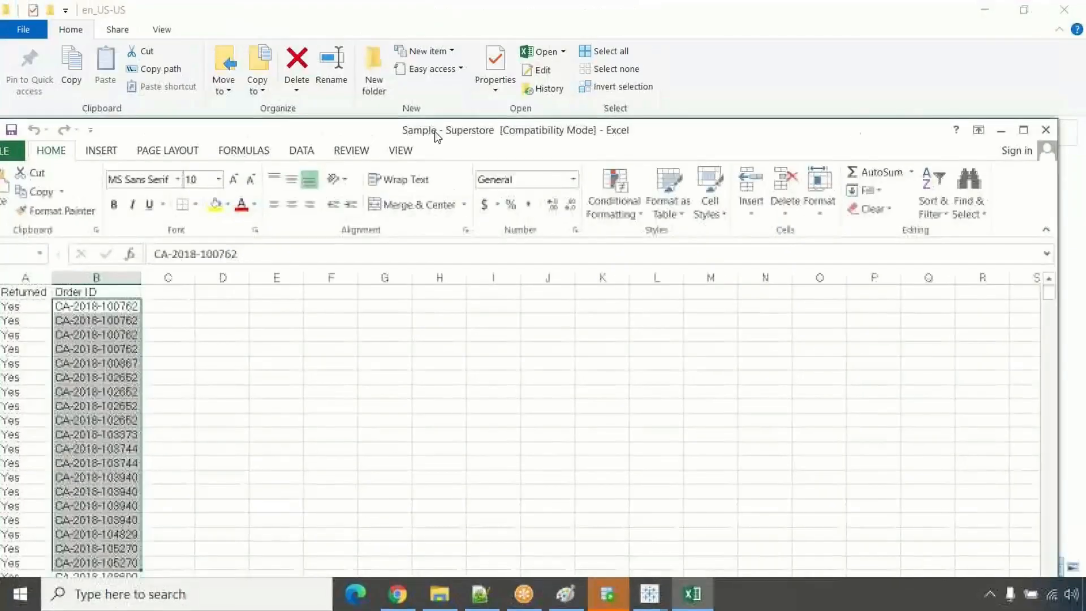
left_click(1046, 129)
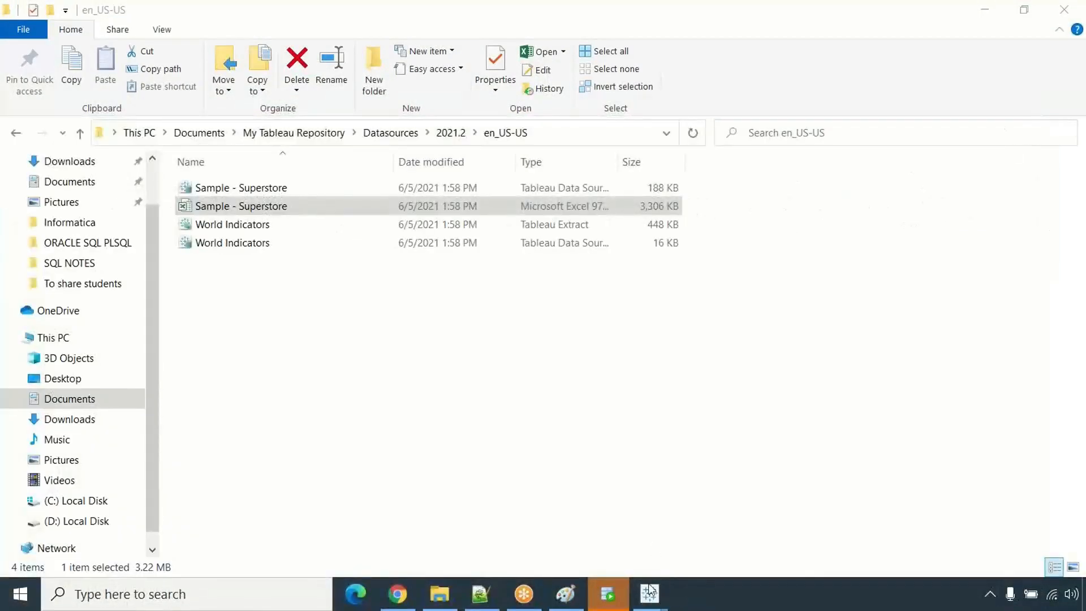
- Close the extra Tableau Book2 window and switch to the Tableau Book1 window
left_click(624, 602)
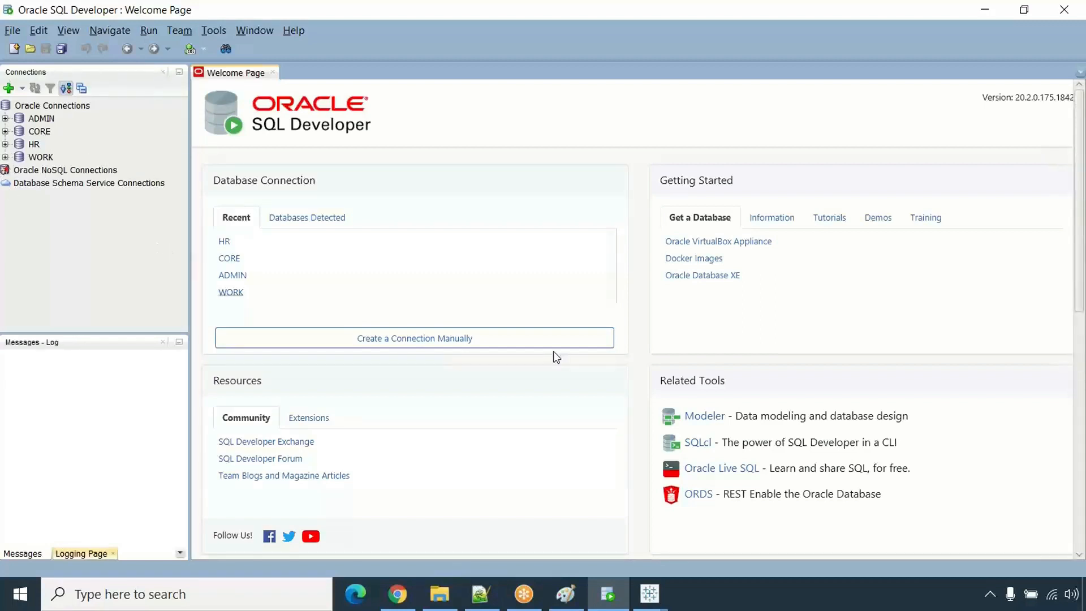
mouse_move(651, 602)
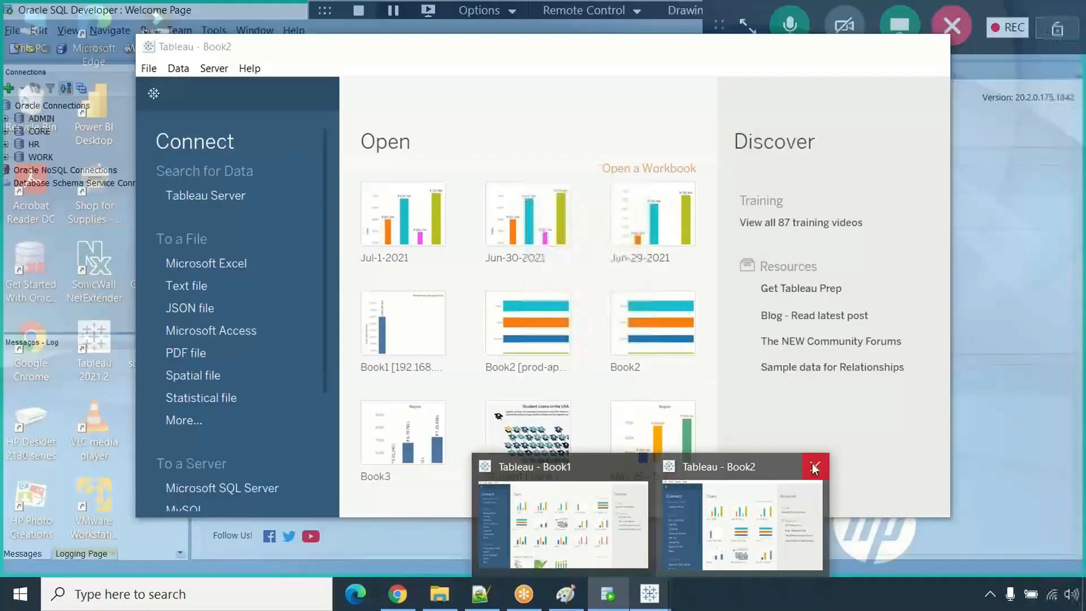
left_click(815, 464)
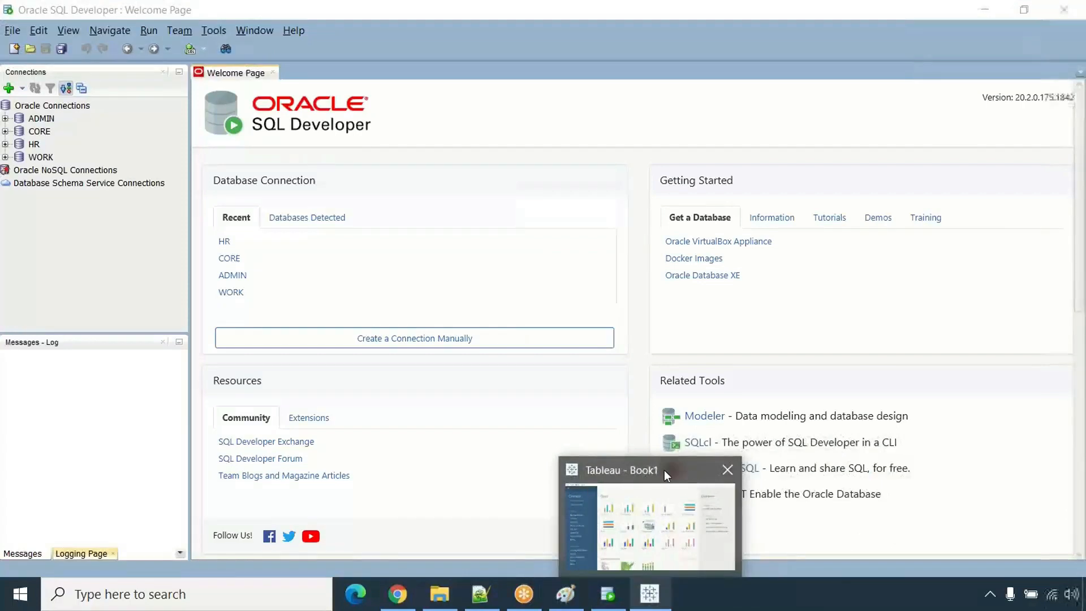
left_click(664, 474)
- Review the recent workbooks on the start page and the full list of server connectors, including the additional ones
mouse_move(248, 148)
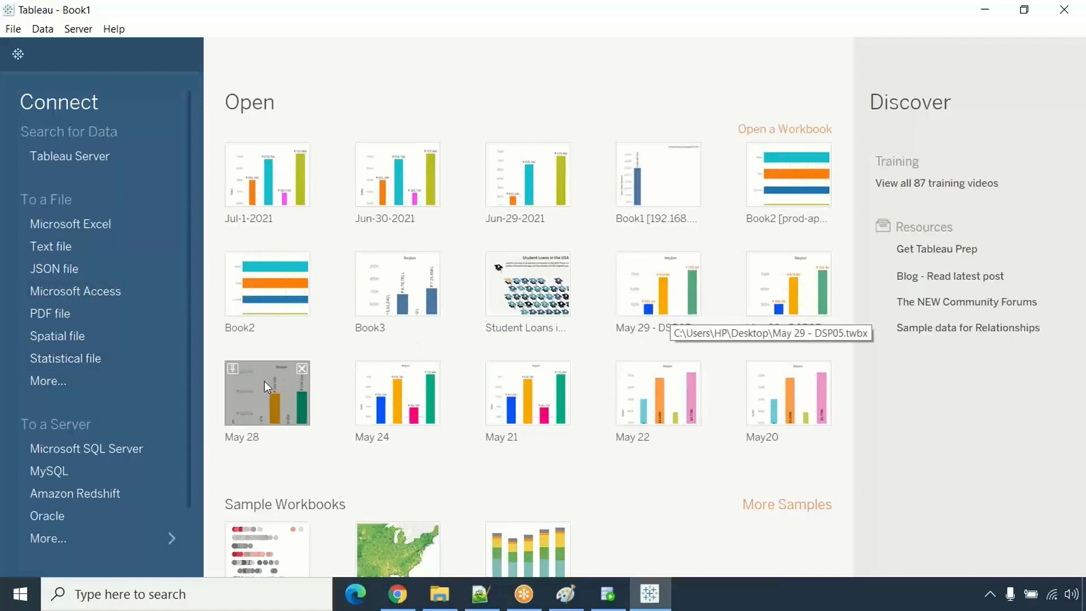
left_click(48, 544)
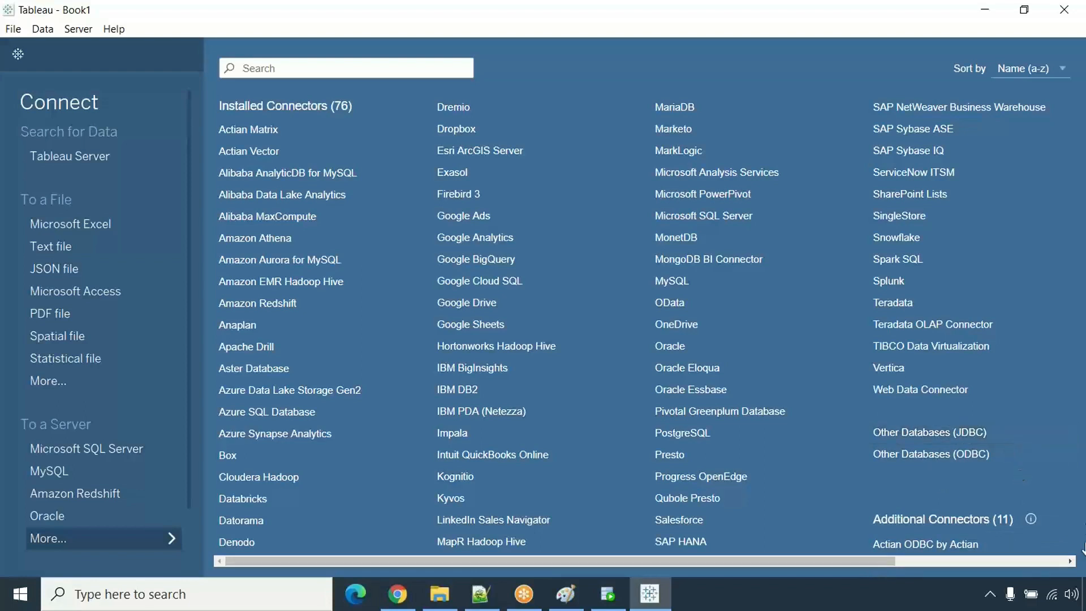
left_click_drag(894, 559, 1028, 563)
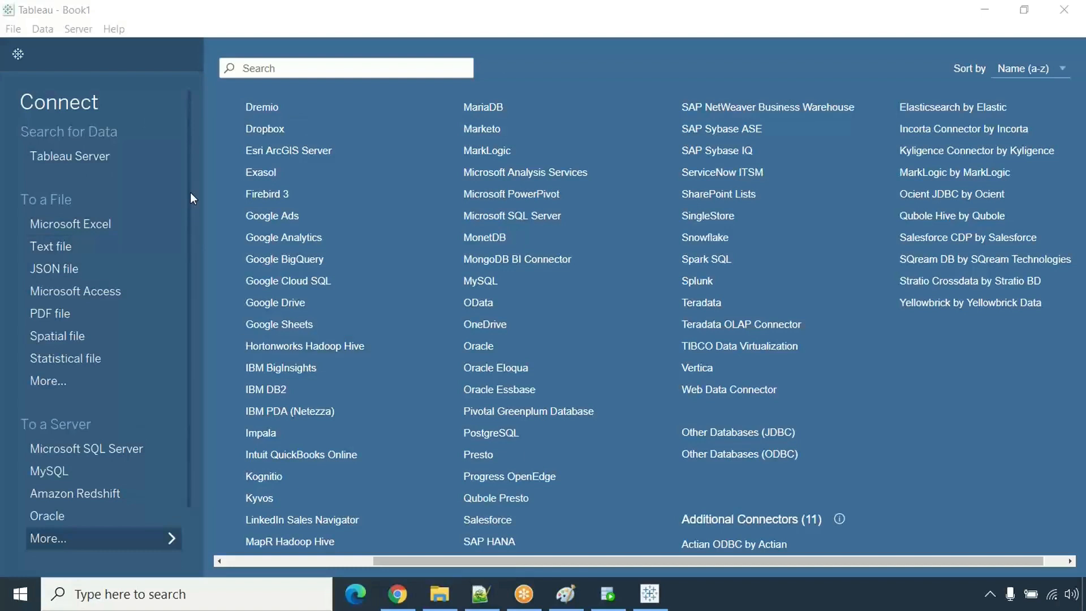
- Connect to the Sample - Superstore Excel workbook in the en_US-US datasources folder of My Tableau Repository
left_click(79, 232)
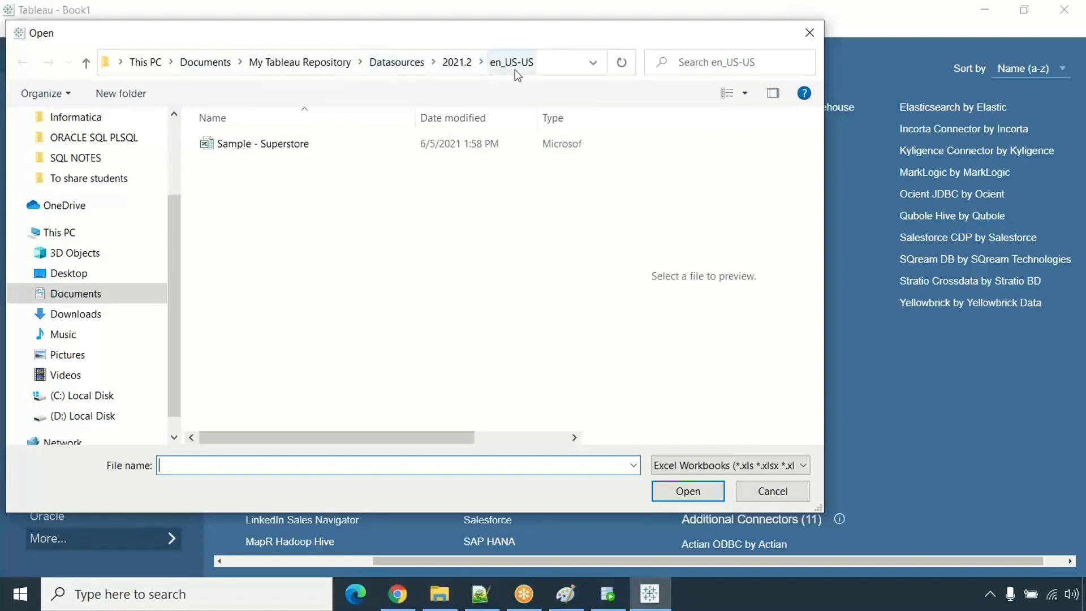
left_click(307, 150)
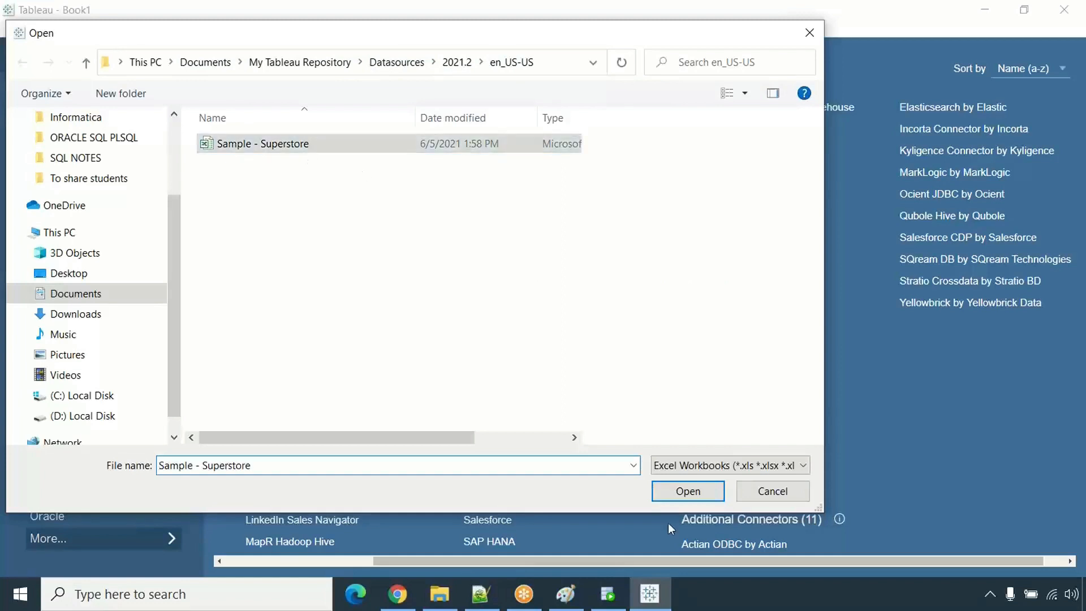
left_click(688, 493)
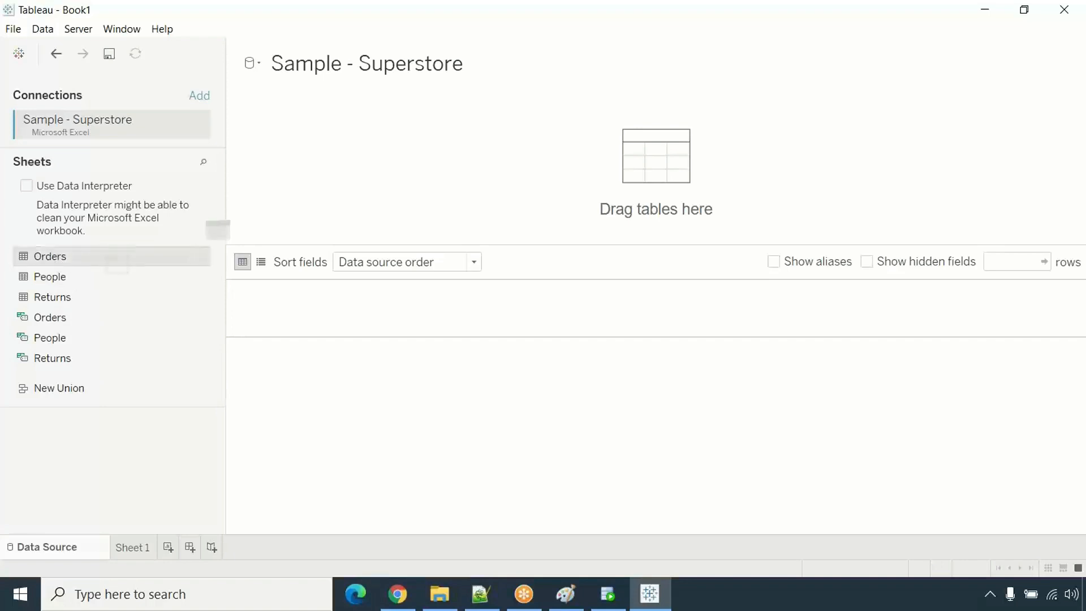
- Add the Orders table to the data model, relate the People and Returns tables to it, and preview Orders
left_click_drag(327, 155, 324, 148)
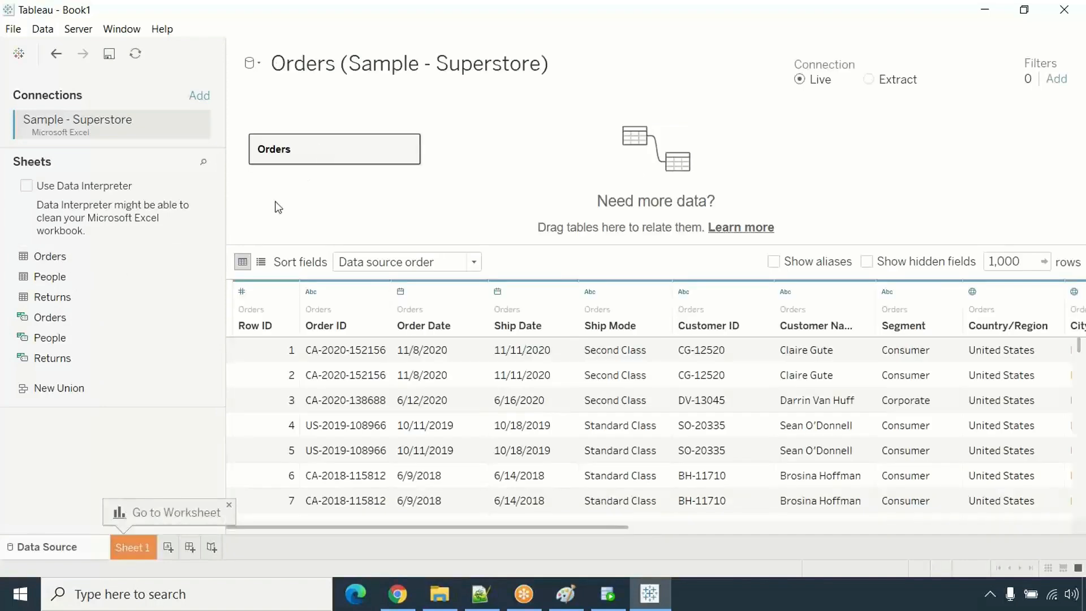
left_click_drag(59, 282, 492, 139)
left_click_drag(47, 308, 522, 195)
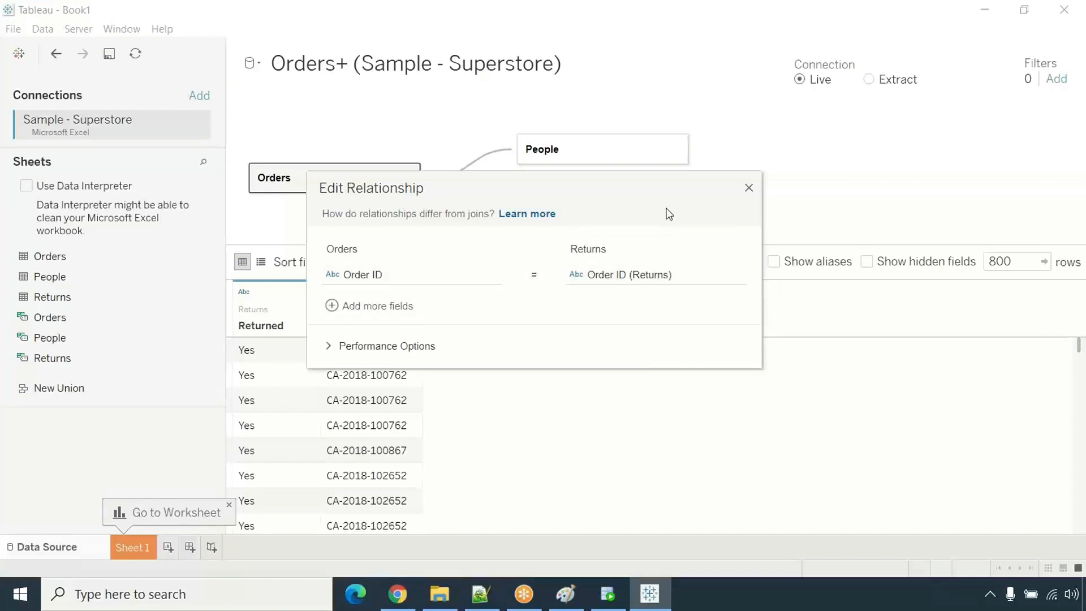
left_click(748, 188)
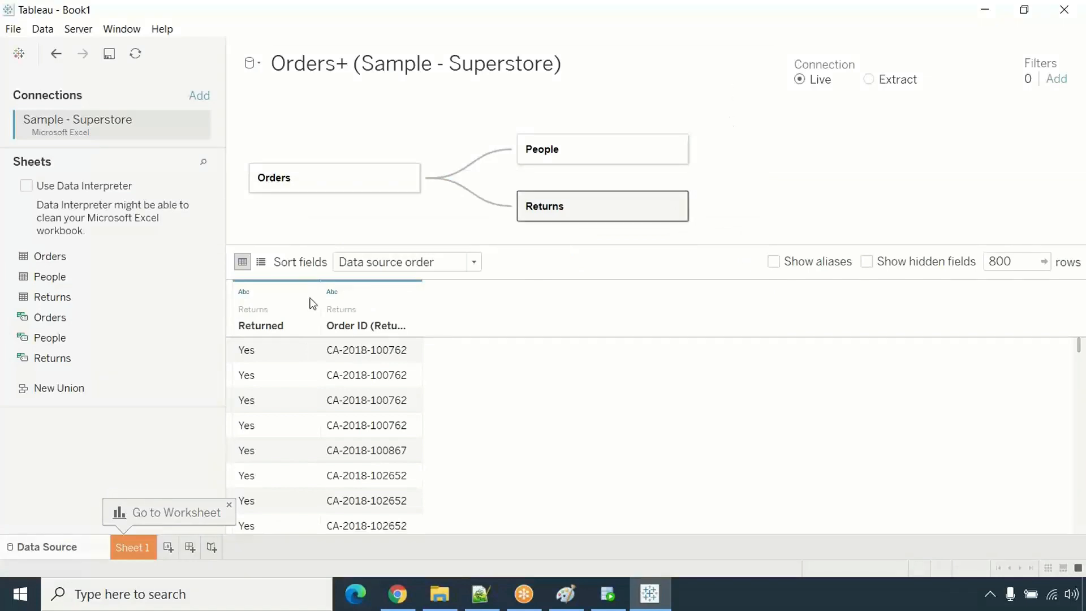
left_click(312, 176)
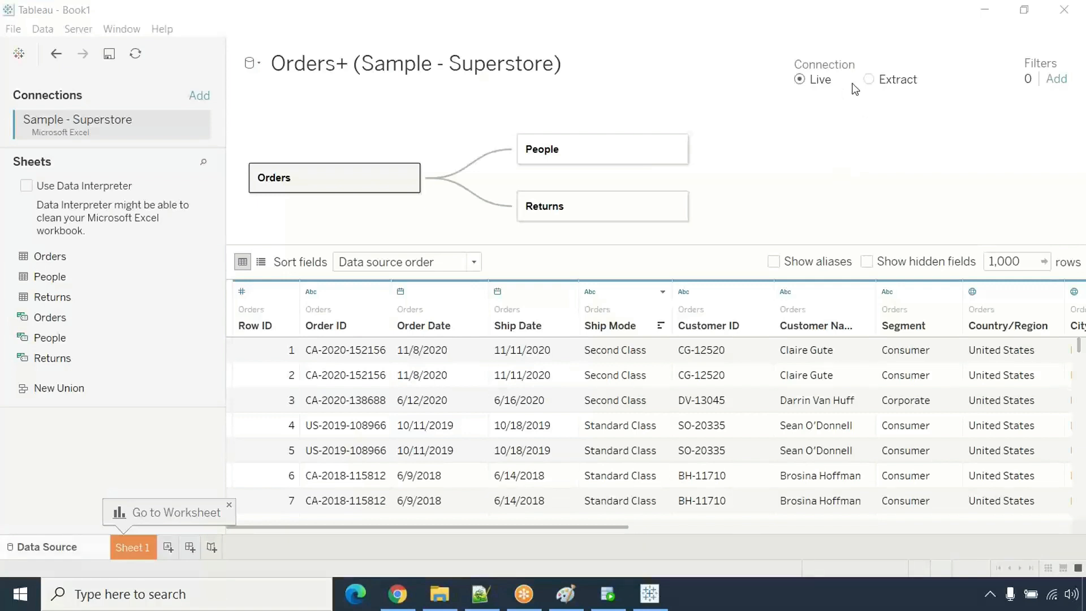
- Add a data source filter on Order Date that filters by Years
left_click(1067, 94)
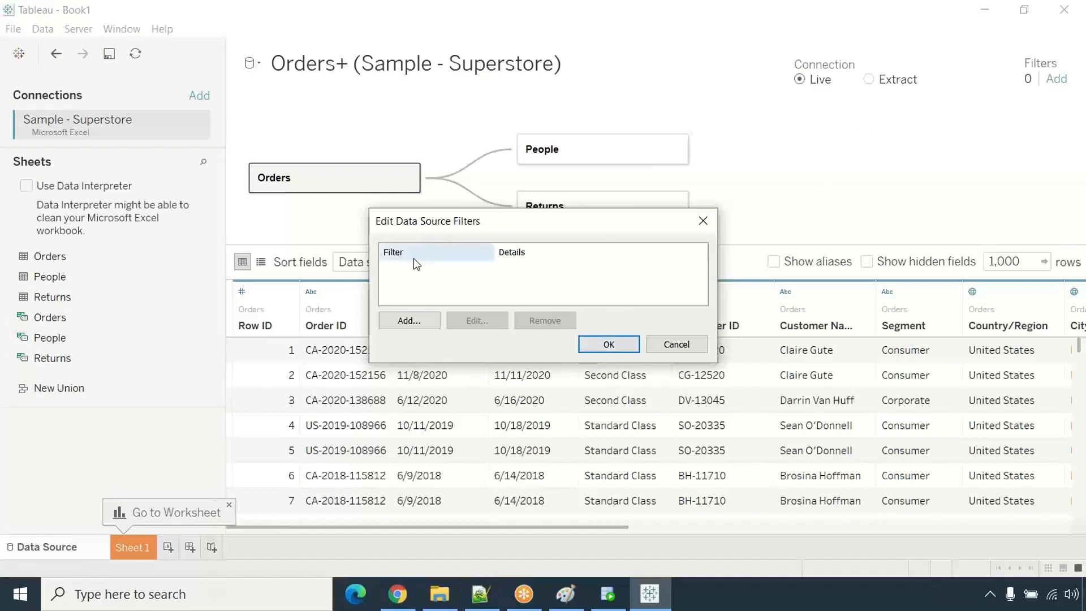
left_click(413, 321)
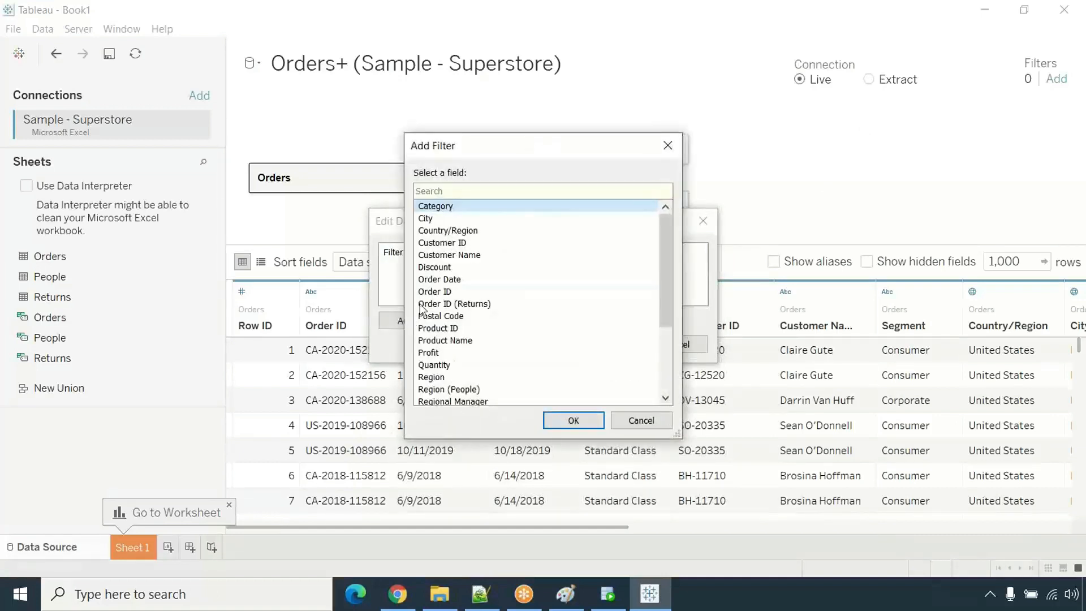
left_click(439, 281)
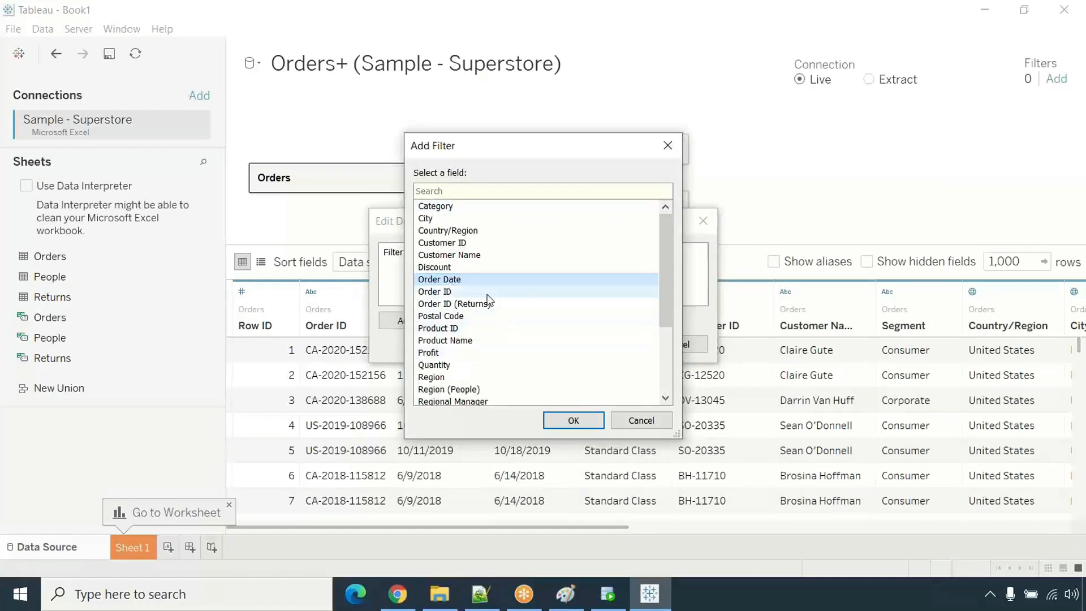
left_click(573, 420)
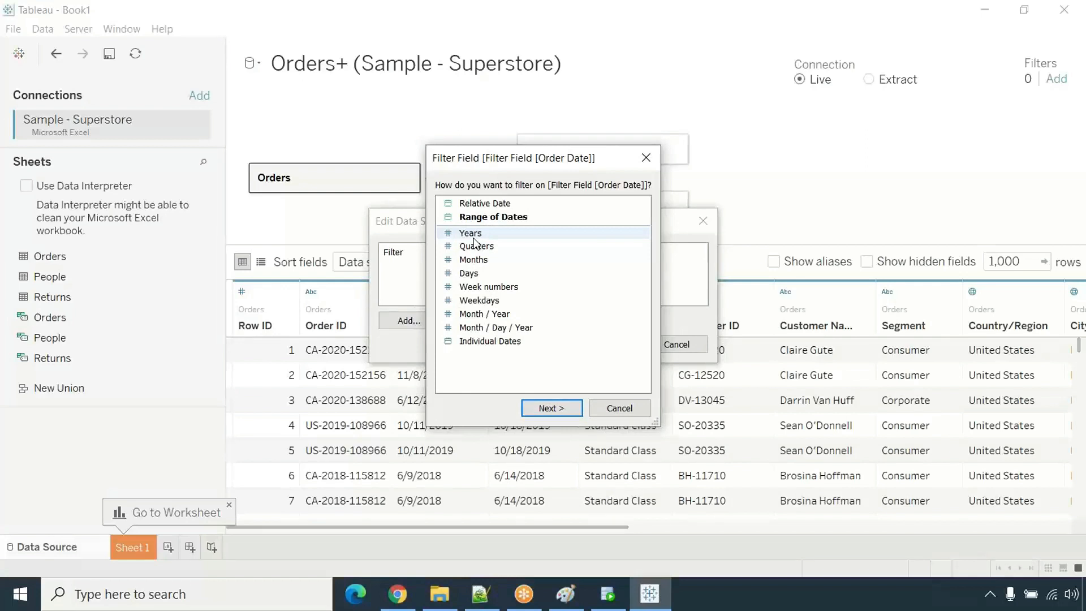
left_click(473, 238)
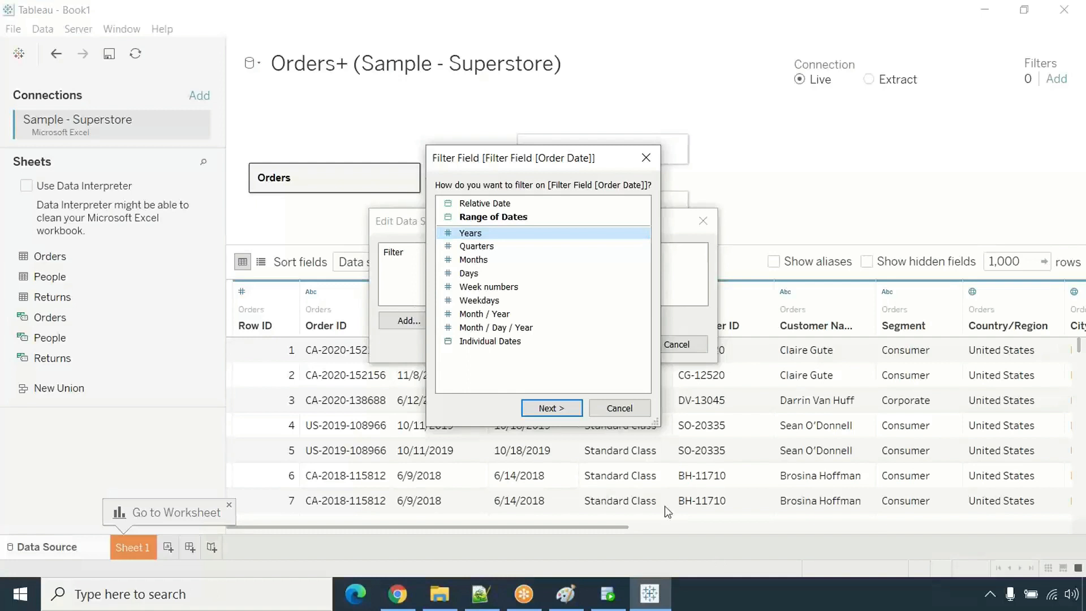
left_click(569, 414)
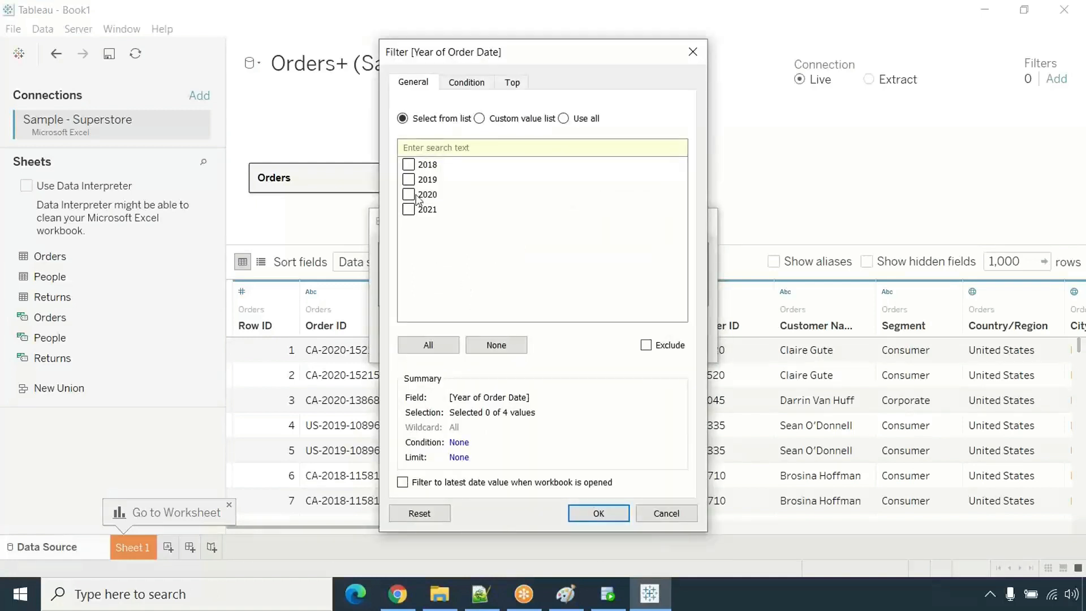
- Restrict the Order Date year filter to 2021, apply it, and check the filtered Order Date values
left_click(409, 210)
left_click(409, 194)
left_click(408, 171)
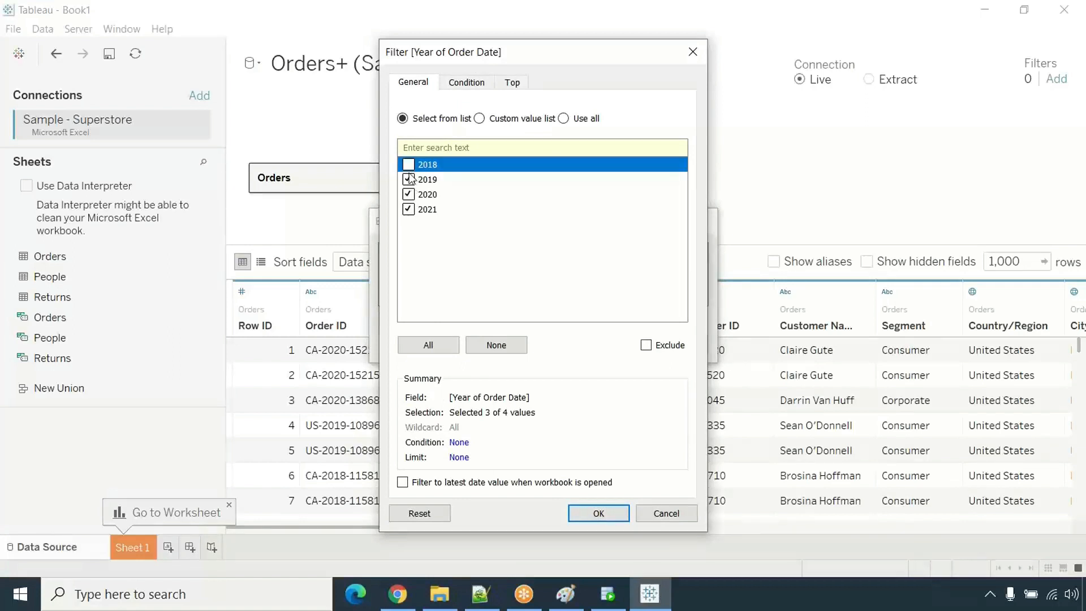
left_click(408, 179)
left_click(602, 504)
left_click(599, 344)
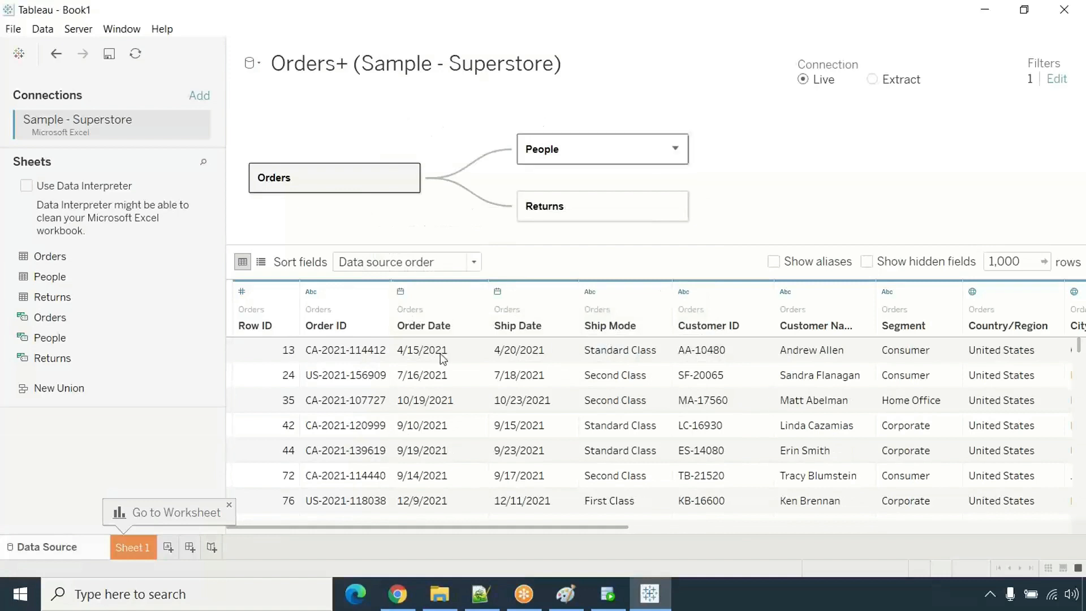
left_click_drag(431, 356, 440, 451)
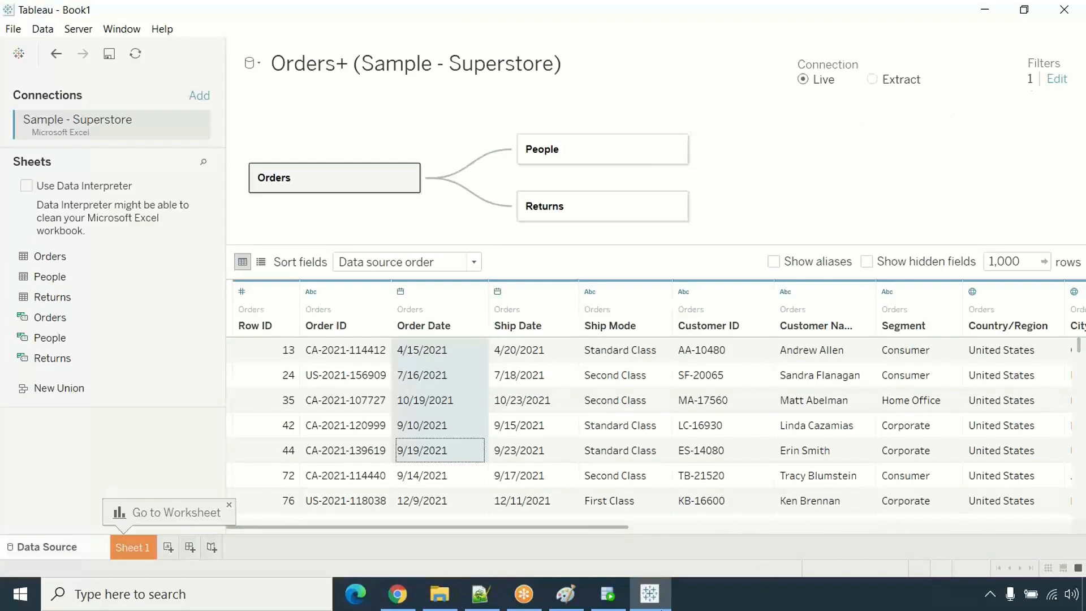
- Switch to Paint and start a new blank picture in place of the OLTP/OLAP diagram
left_click(566, 595)
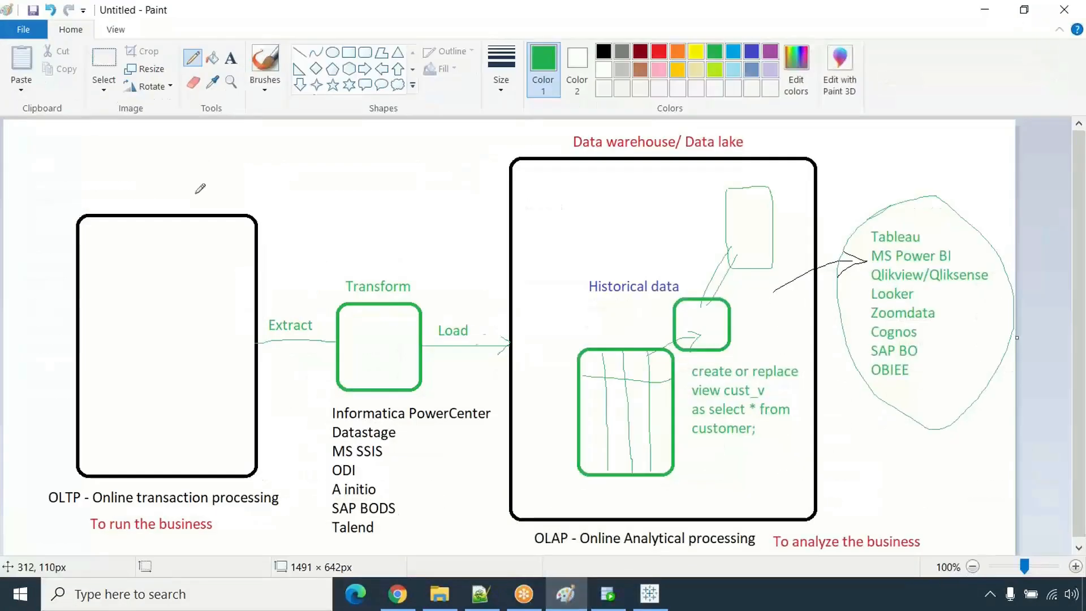
left_click(23, 29)
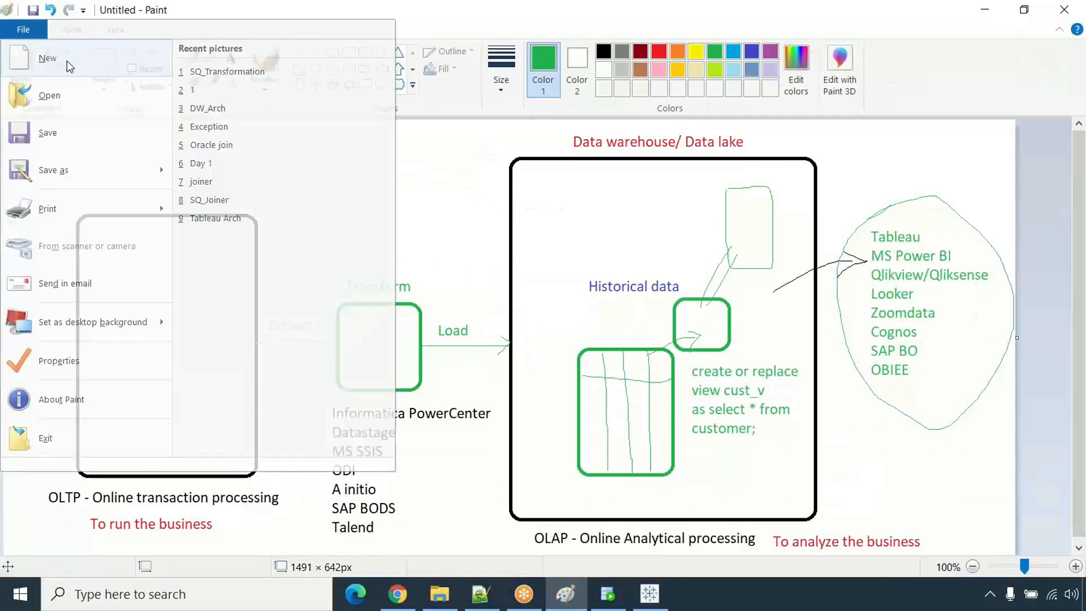
left_click(65, 60)
left_click(570, 298)
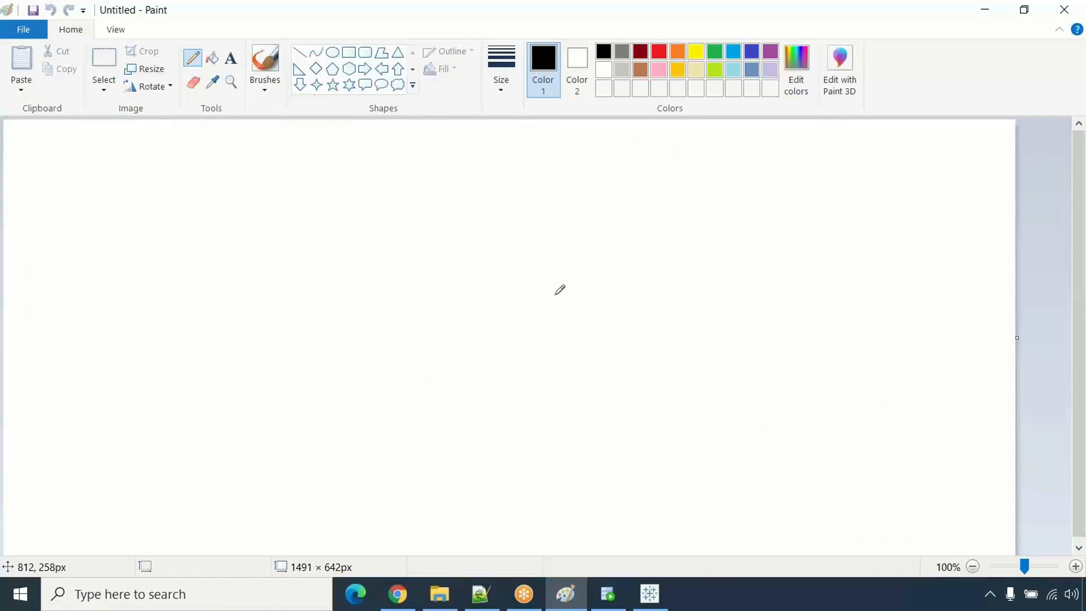
- Draw a rounded rectangle about 398 × 414 px mid-canvas and another about 122 × 148 px near the canvas's upper-right corner
left_click(365, 53)
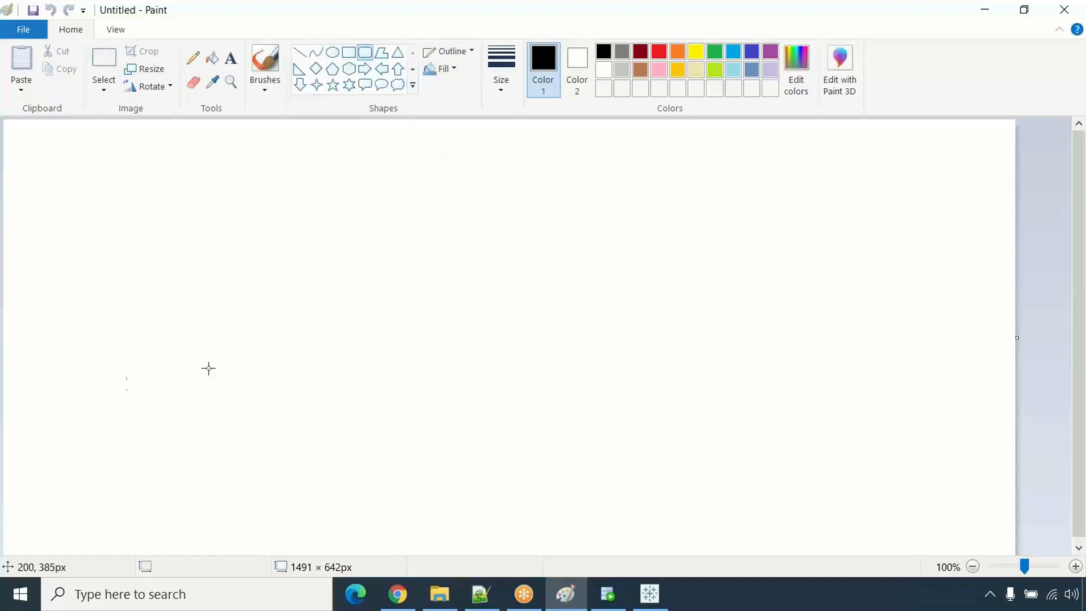
left_click_drag(354, 198, 658, 527)
left_click_drag(567, 448, 567, 407)
left_click_drag(356, 161, 388, 206)
left_click_drag(489, 311, 539, 302)
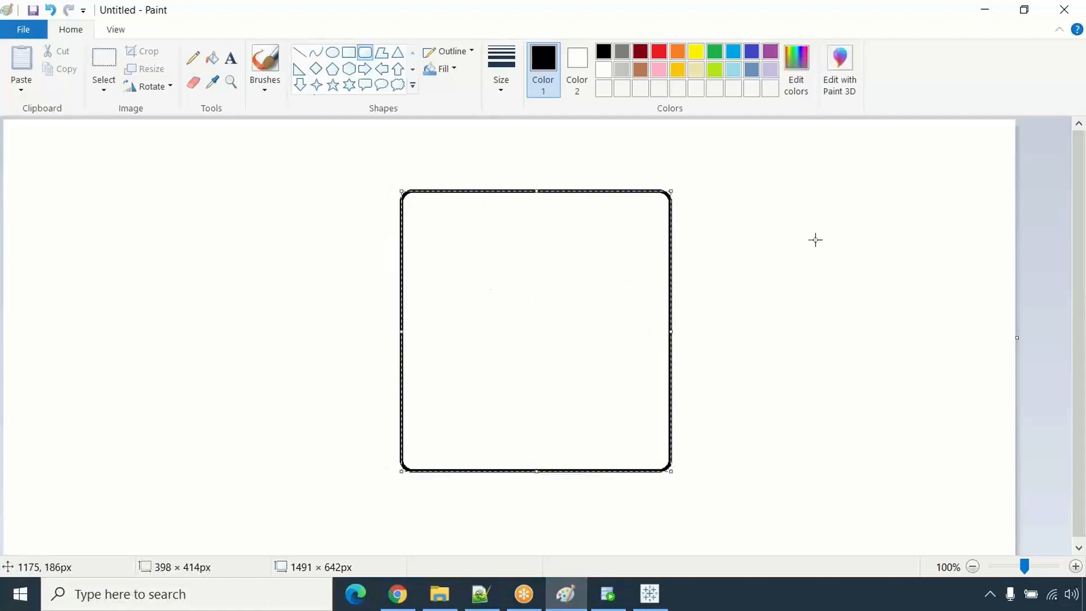
left_click(919, 146)
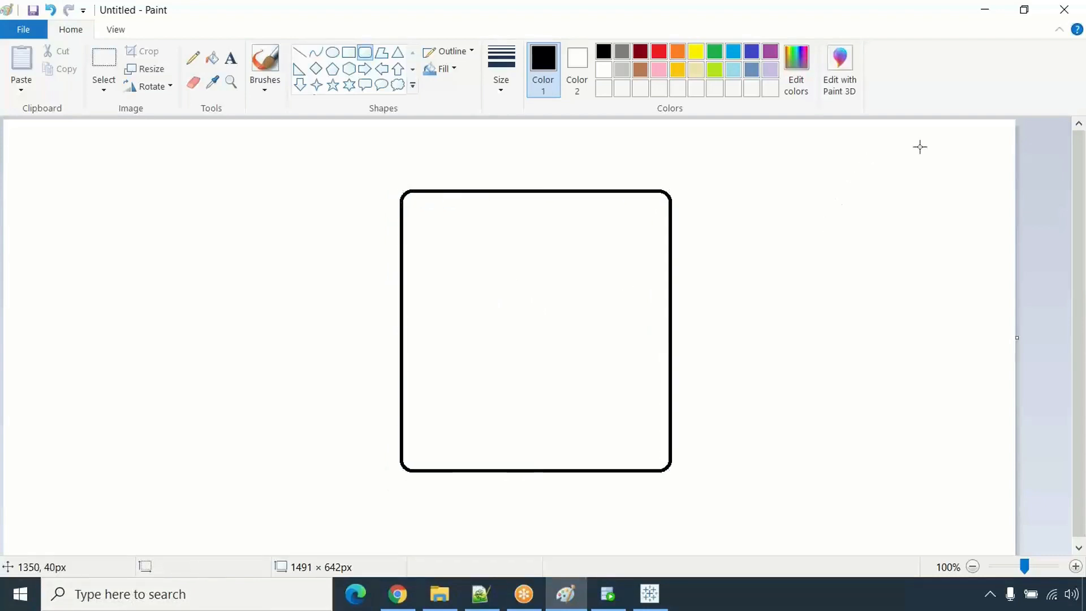
left_click_drag(883, 137, 966, 237)
left_click_drag(933, 204, 916, 202)
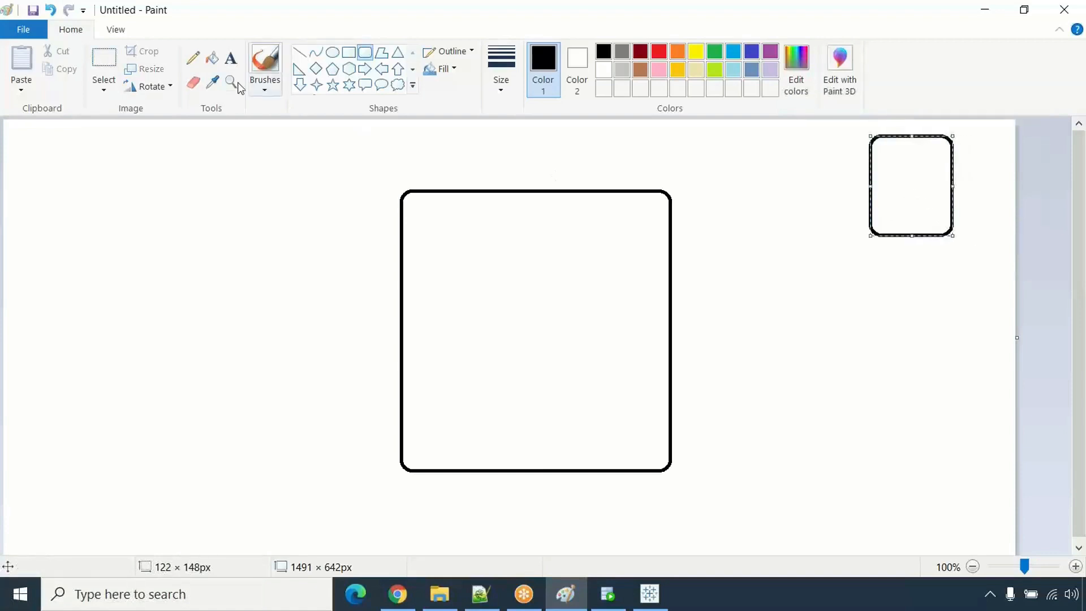
- Pencil a header line across the small rectangle and a stick figure beside it with an arm reaching the rectangle
left_click(193, 57)
left_click_drag(879, 164, 950, 160)
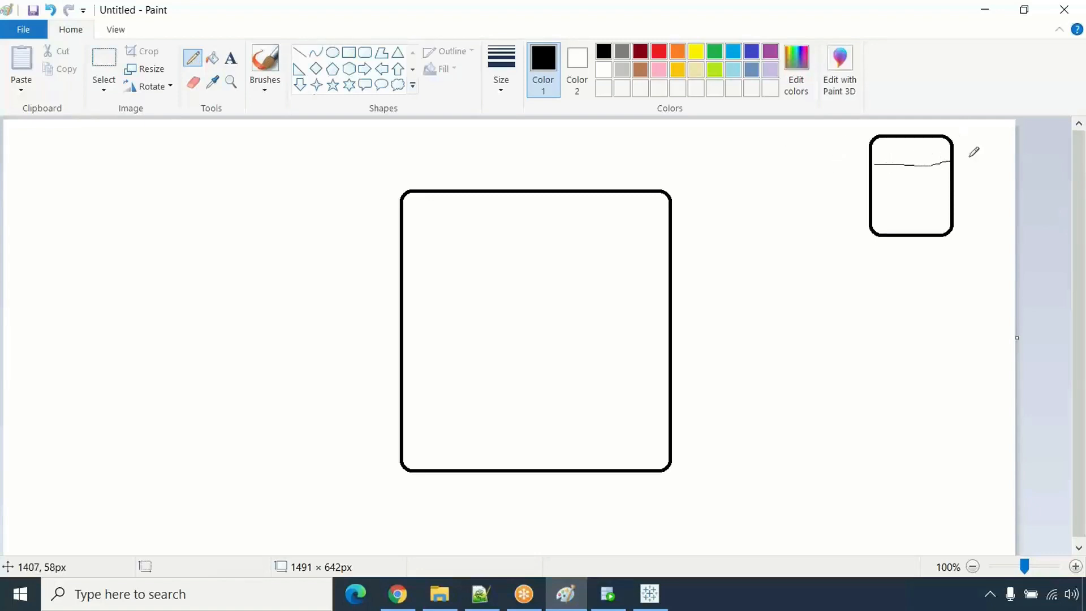
mouse_move(968, 151)
left_mouse_down()
mouse_move(977, 145)
mouse_move(977, 184)
mouse_move(994, 179)
mouse_move(996, 199)
left_mouse_up()
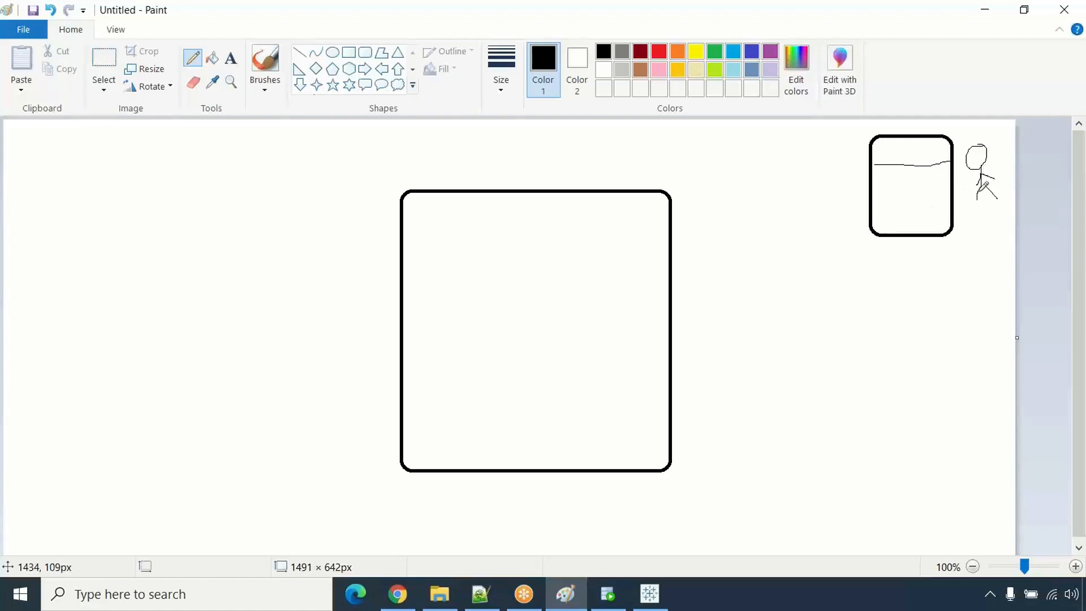
left_click_drag(951, 177, 974, 180)
- Sketch line, bar and pie charts inside the small rectangle and short dashes above its header line
mouse_move(880, 181)
left_mouse_down()
mouse_move(886, 201)
mouse_move(909, 201)
mouse_move(889, 191)
mouse_move(907, 180)
mouse_move(942, 197)
mouse_move(906, 206)
mouse_move(913, 219)
mouse_move(953, 217)
left_mouse_up()
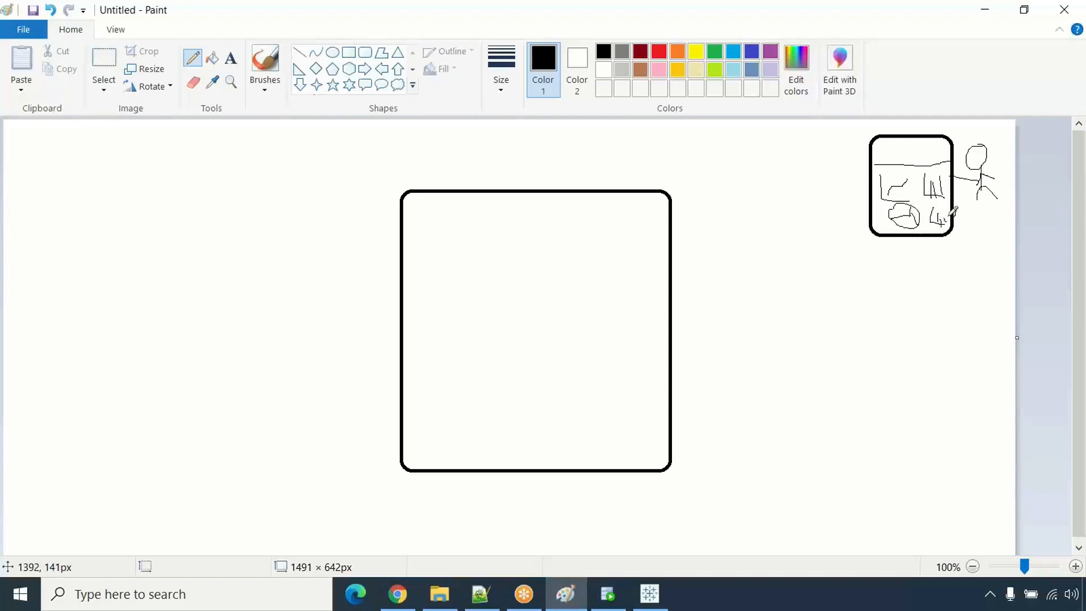
left_click_drag(901, 159, 905, 158)
mouse_move(915, 156)
left_mouse_down()
mouse_move(936, 154)
mouse_move(887, 158)
left_mouse_up()
left_click(942, 155)
left_click(909, 159)
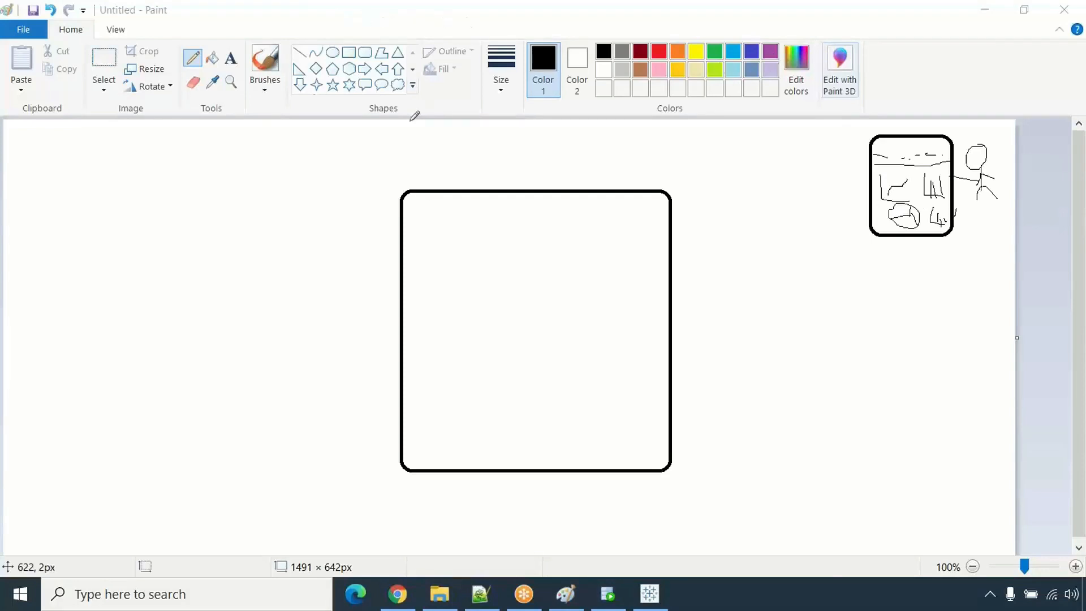
- Pencil a slightly thicker black line connecting the small dashboard rectangle to the upper right side of the large rectangle
left_click(289, 53)
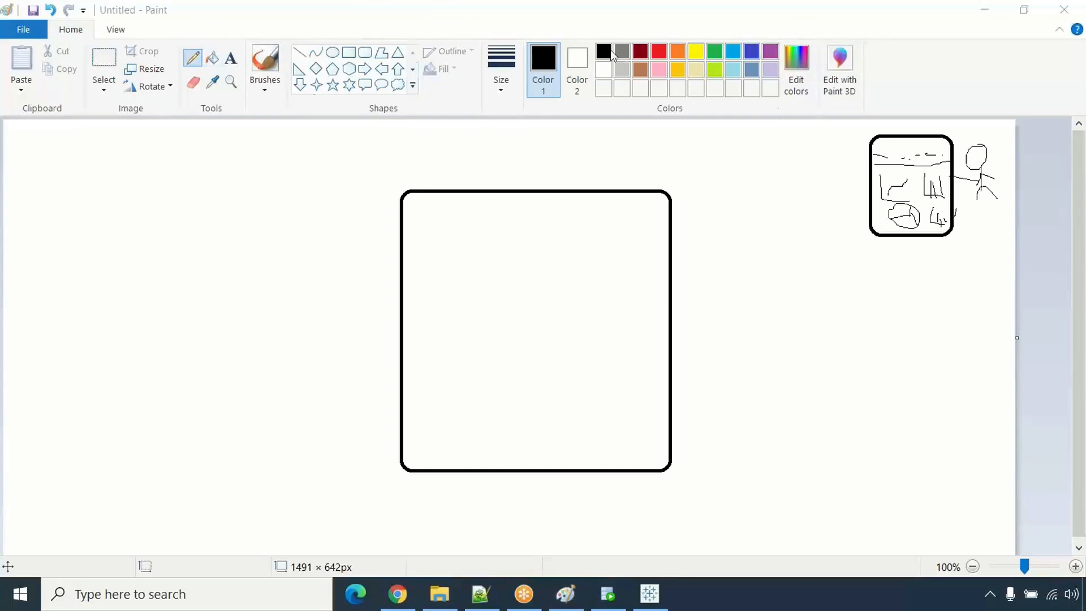
left_click(604, 53)
left_click(501, 67)
left_click(537, 149)
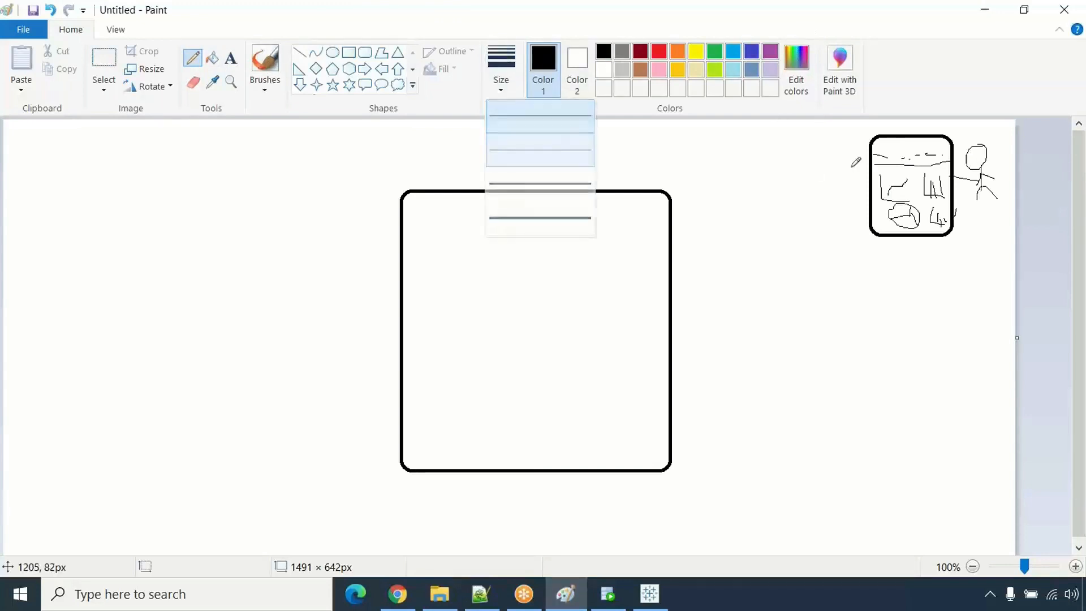
mouse_move(871, 163)
left_mouse_down()
mouse_move(739, 201)
mouse_move(665, 256)
left_mouse_up()
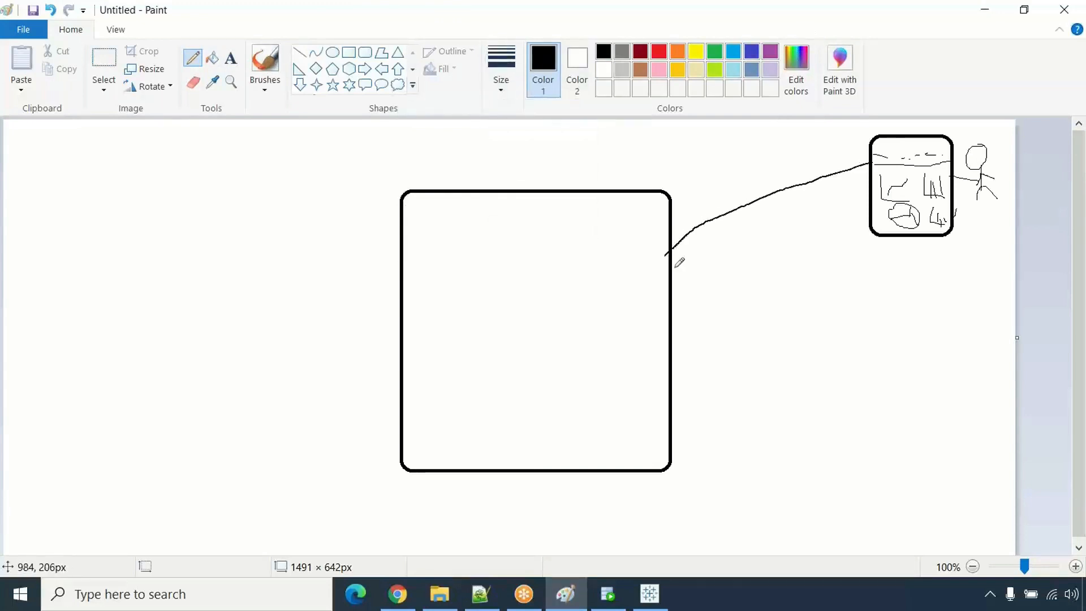
- Add the text label "Tableau Server" centred just above the large rectangle
left_click(230, 58)
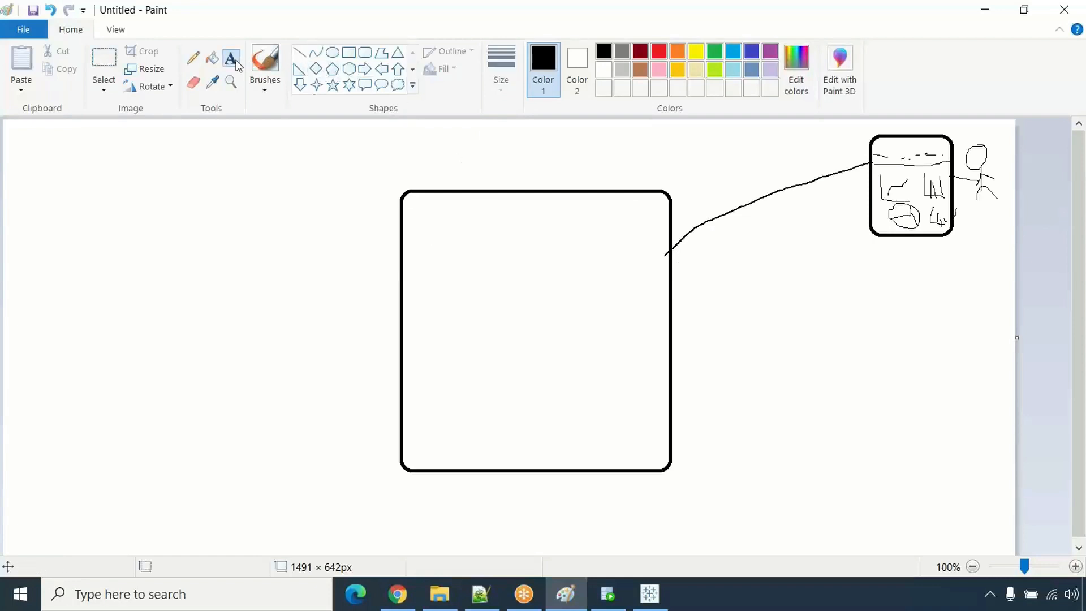
left_click(437, 173)
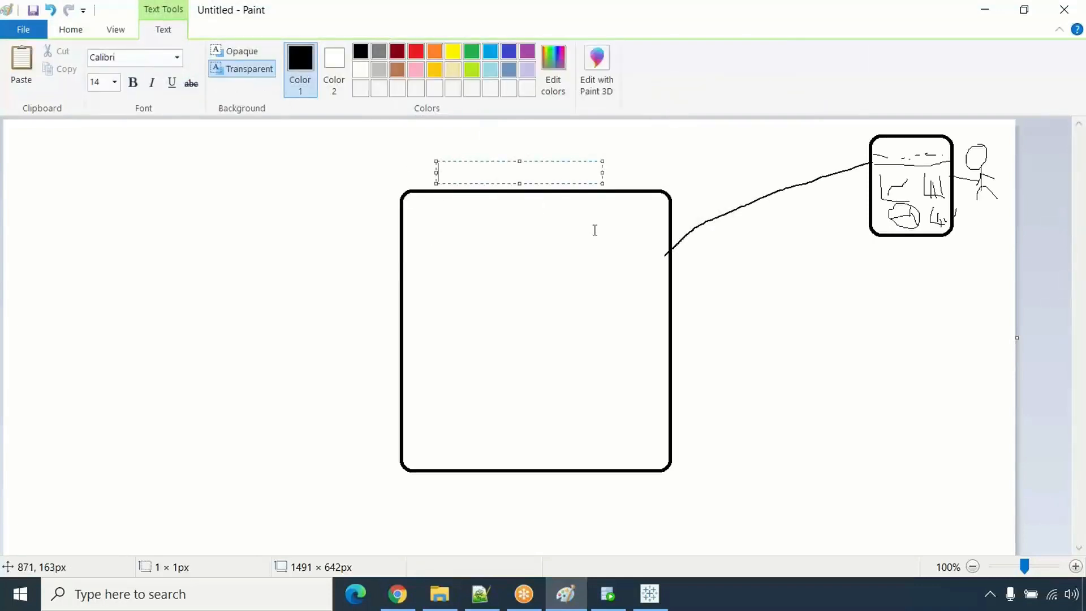
type("Tableau")
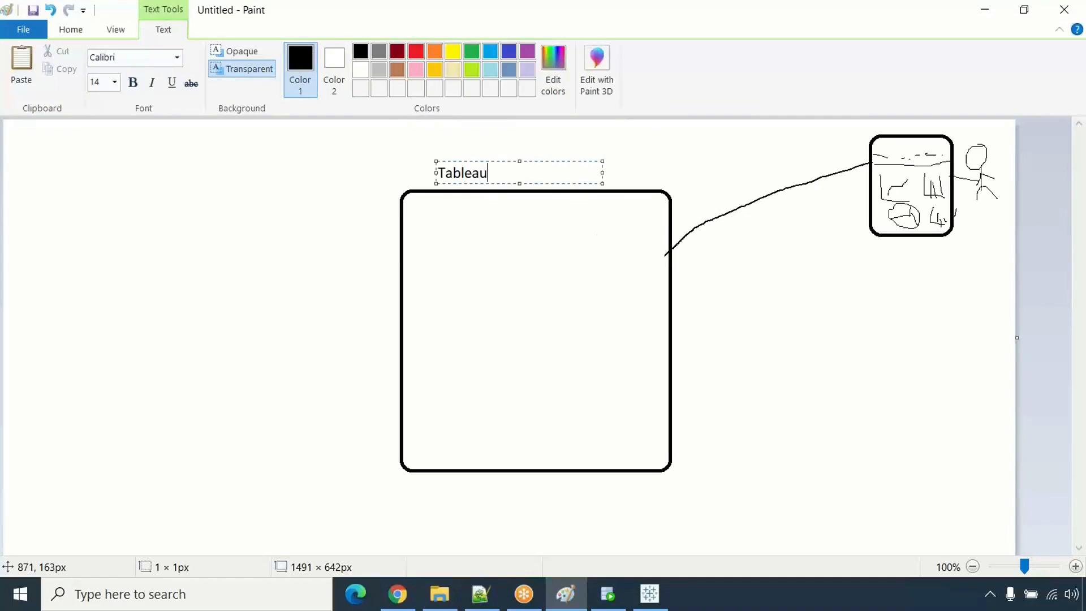
type(" Server")
left_click(143, 390)
- Draw a rounded rectangle near the canvas's lower-left corner and pencil an arrow from it into the Tableau Server box
left_click(364, 52)
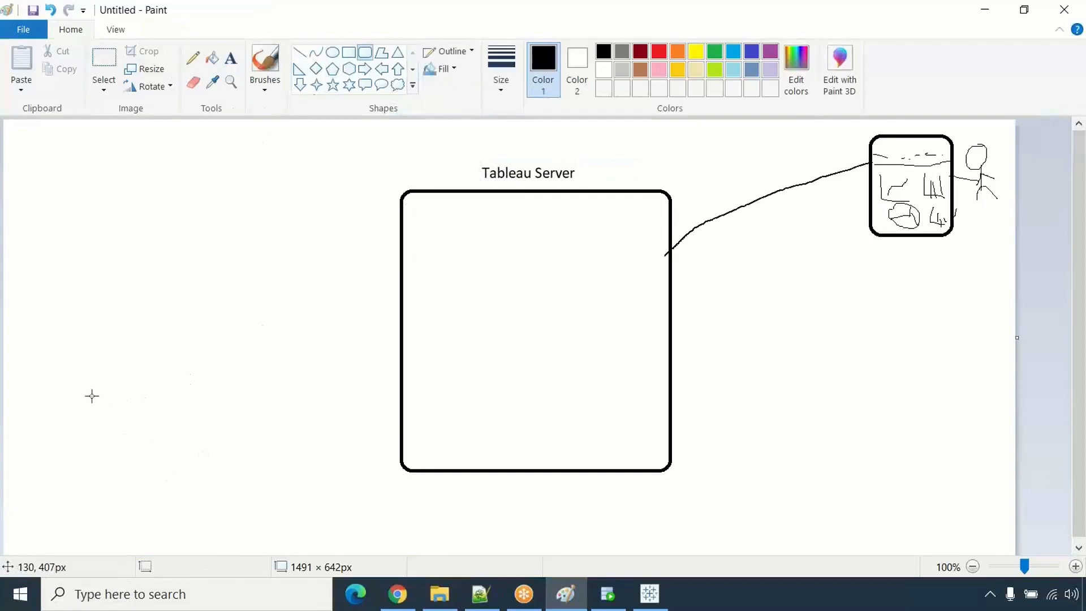
left_click_drag(91, 395, 215, 535)
left_click(192, 57)
left_click_drag(207, 439, 417, 345)
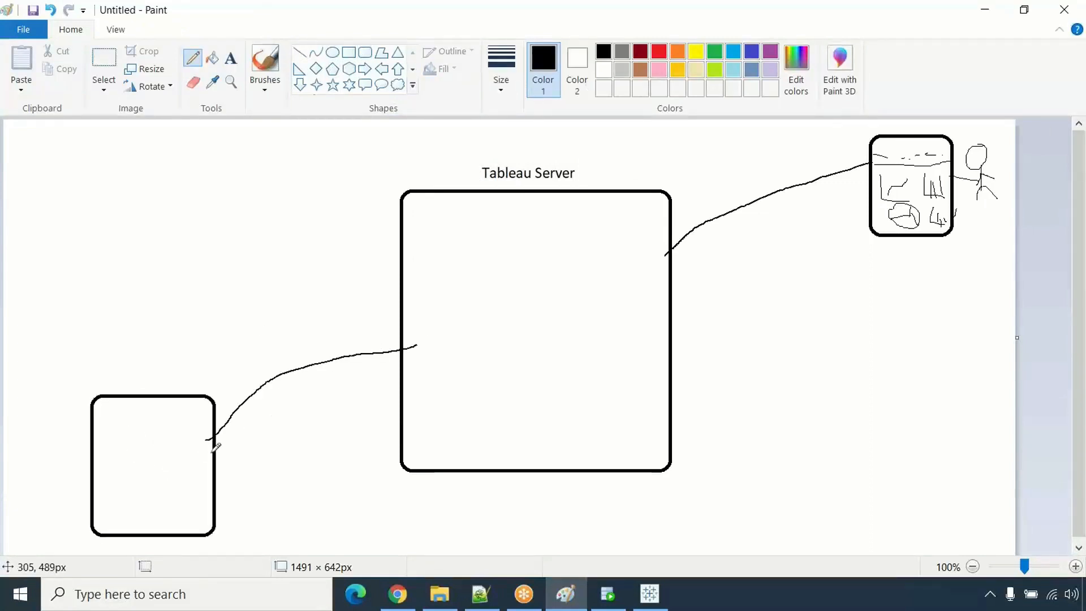
mouse_move(396, 341)
left_mouse_down()
mouse_move(421, 342)
mouse_move(403, 359)
left_mouse_up()
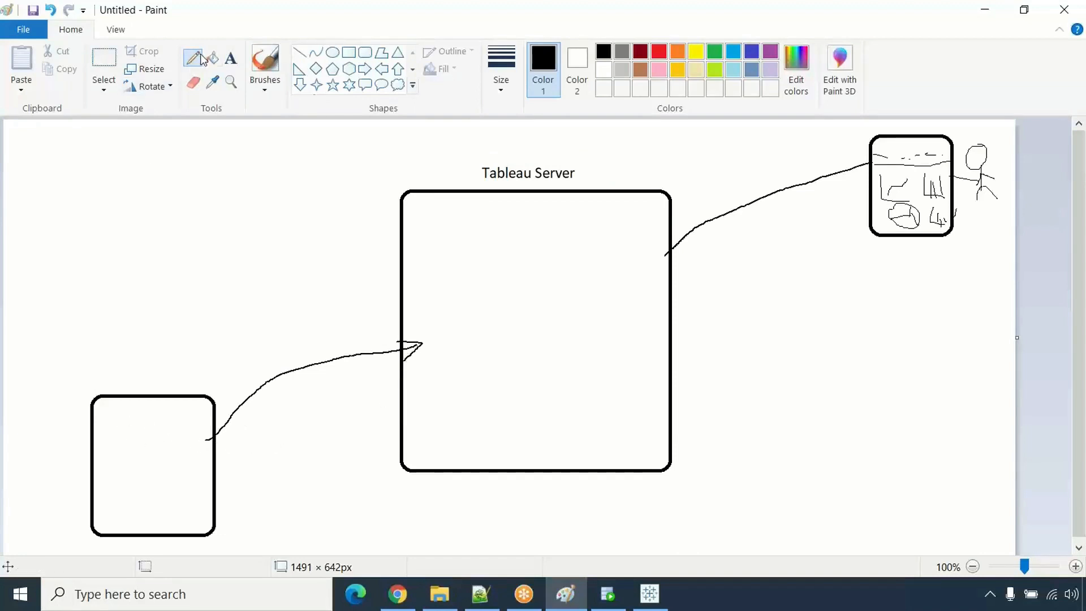
- Label the lower-left rectangle "Data source" inside its outline
left_click(230, 58)
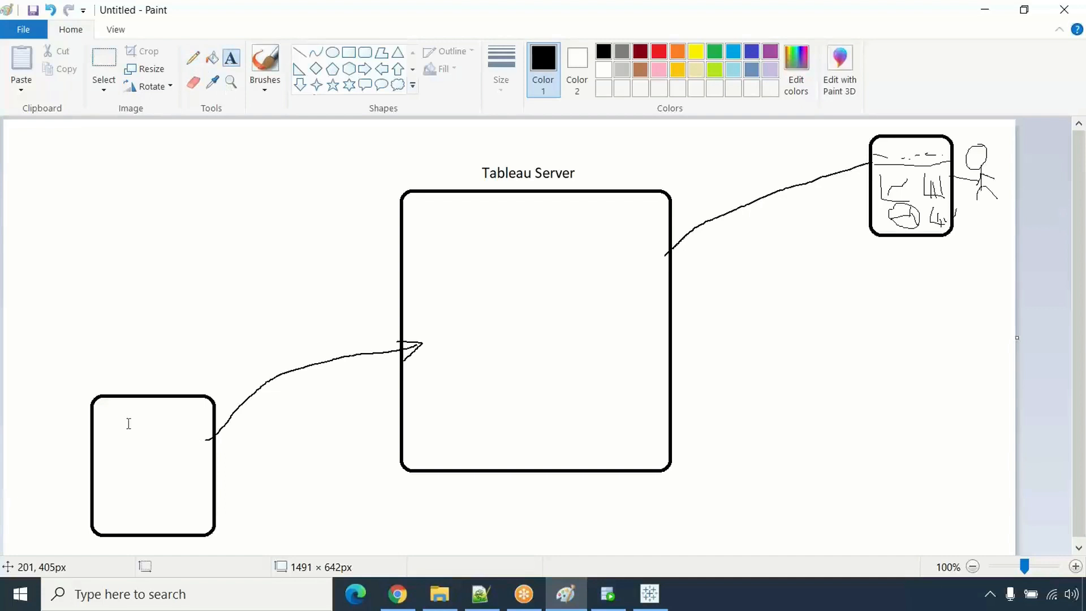
left_click(110, 463)
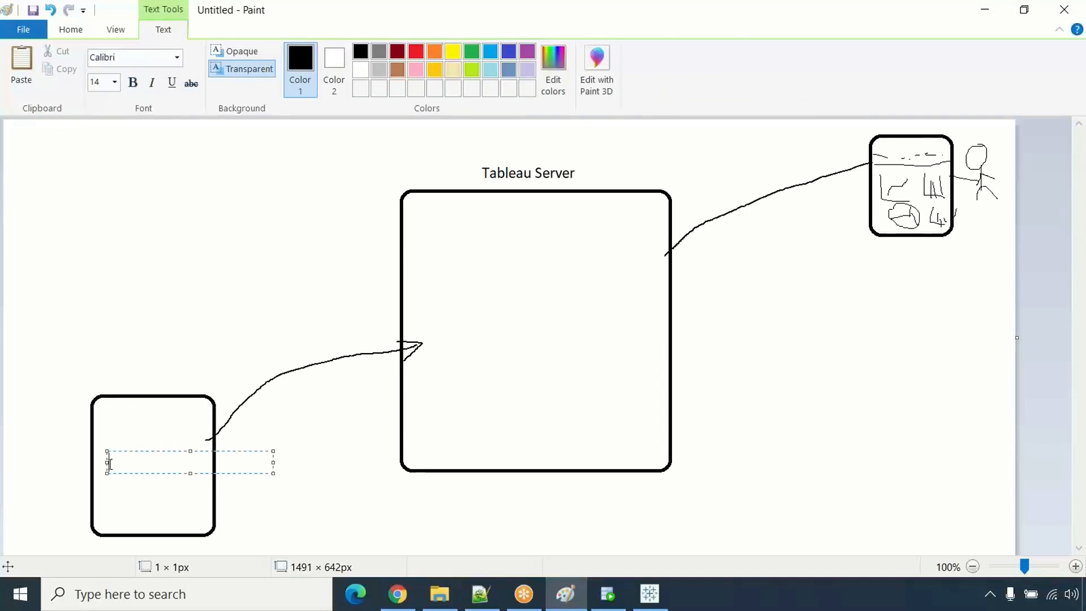
type("Data source")
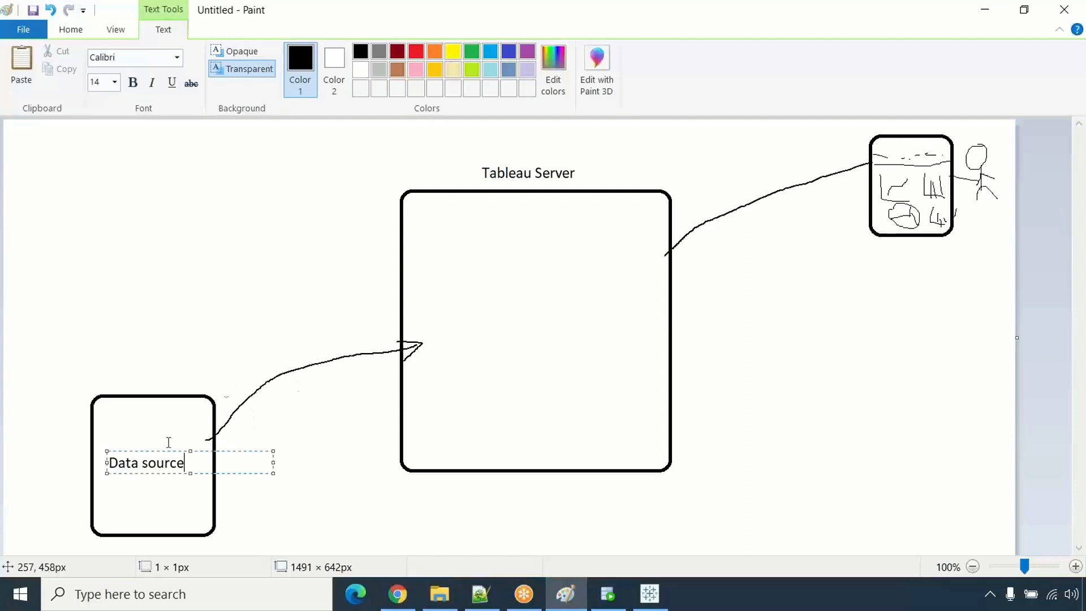
- Add the text "Live connection" just above the arrow between the Data source and Tableau Server boxes
left_click(271, 361)
left_click(271, 361)
left_click_drag(269, 349, 267, 348)
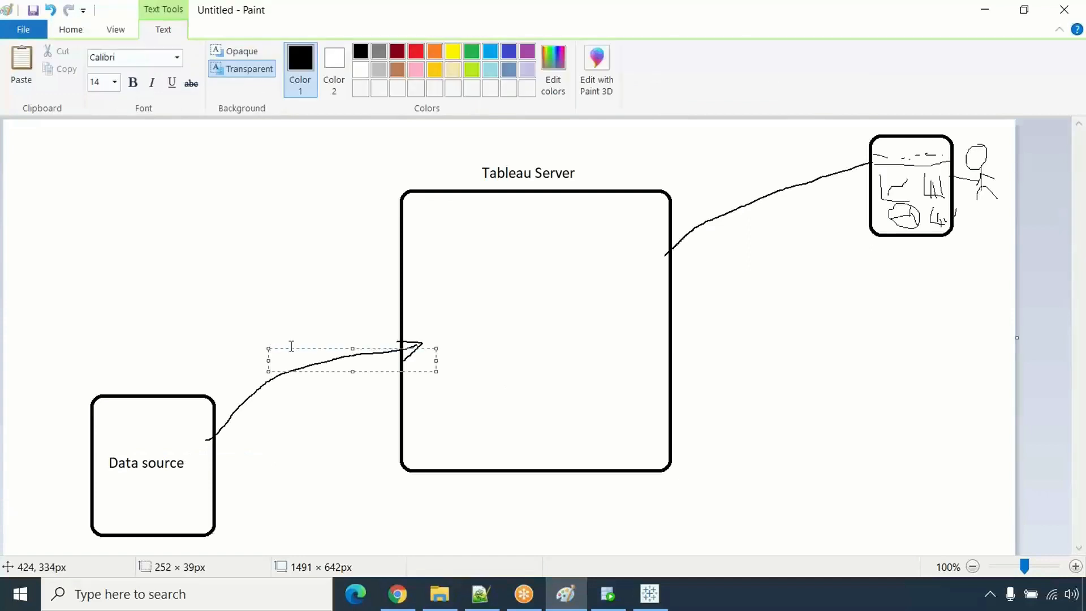
left_click(291, 346)
left_click(259, 356)
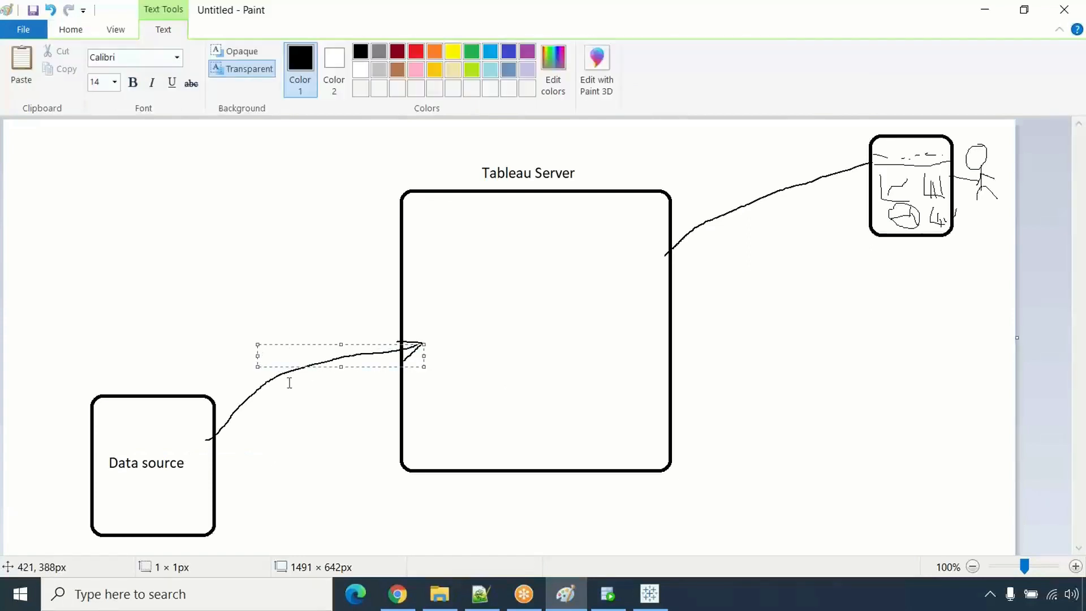
type("Live connection")
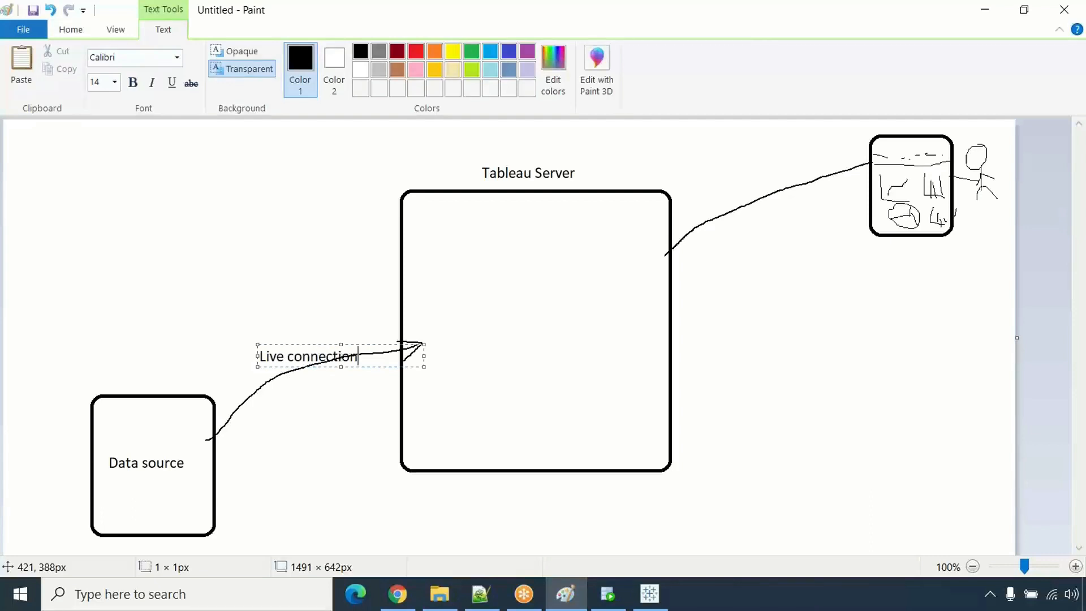
left_click_drag(305, 344, 285, 332)
left_click(467, 394)
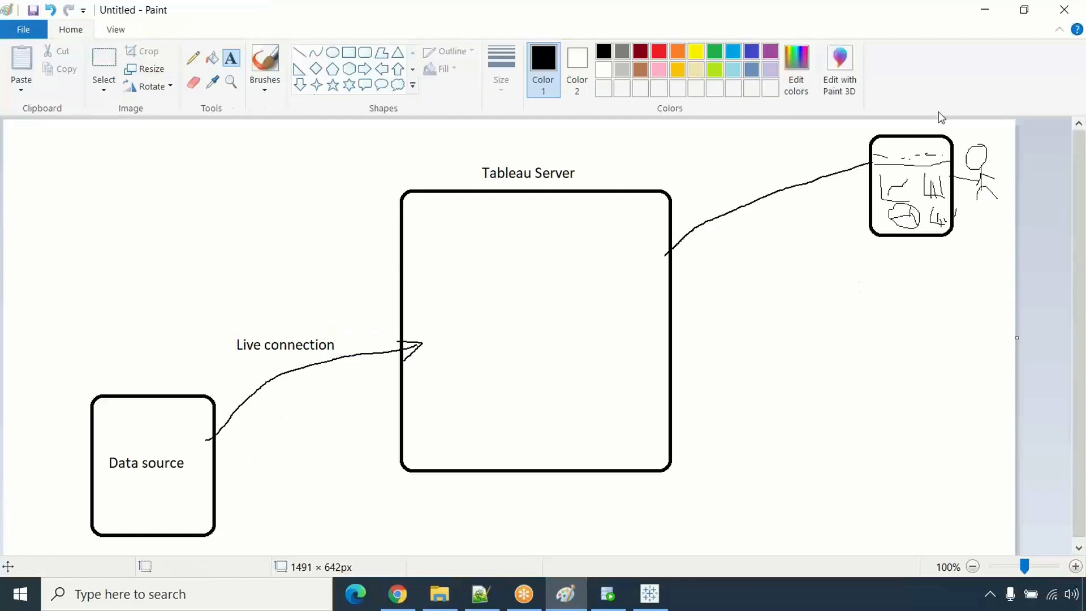
- Add the text "Extract" just below the arrow between the Data source and Tableau Server boxes
left_click(274, 400)
type("Extract")
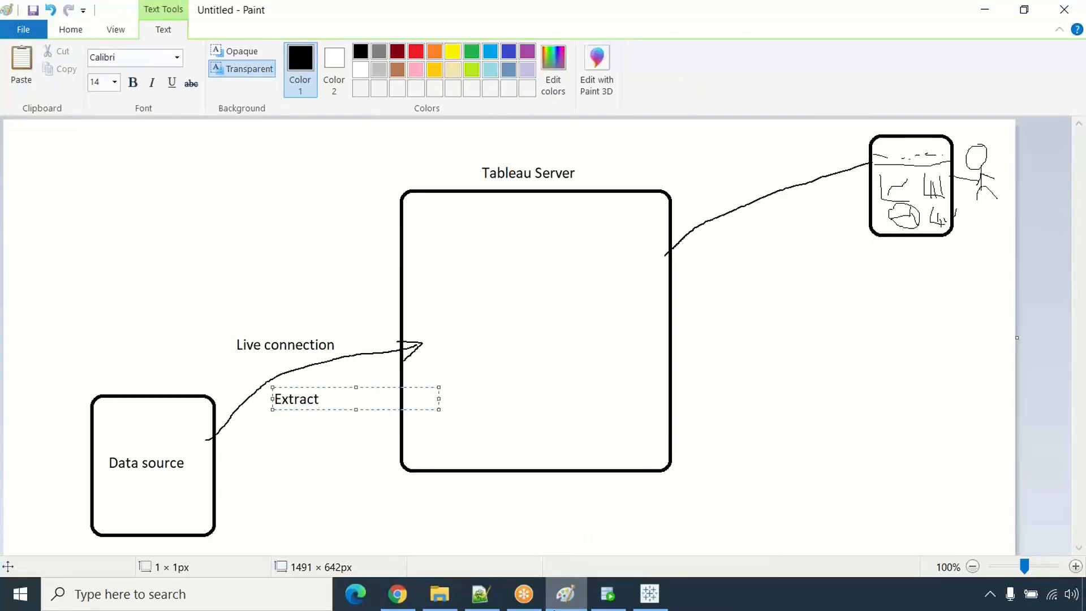
mouse_move(553, 607)
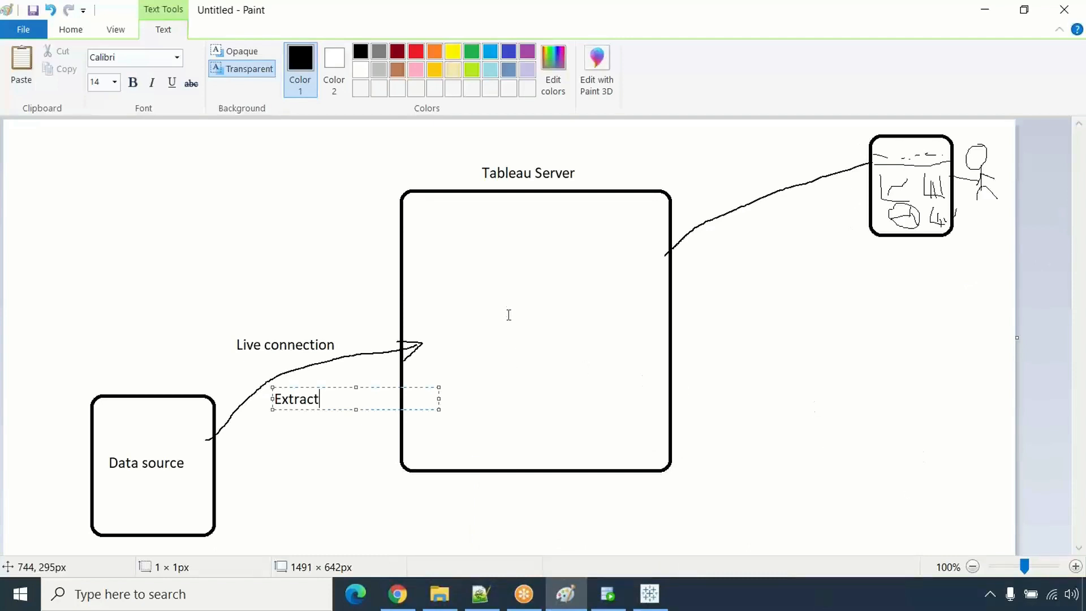
- Add the text ">tde(.hyper)" inside the Tableau Server box beside the arrowhead
left_click(440, 287)
left_click(440, 287)
left_click(441, 339)
left_click(441, 339)
type(">tde")
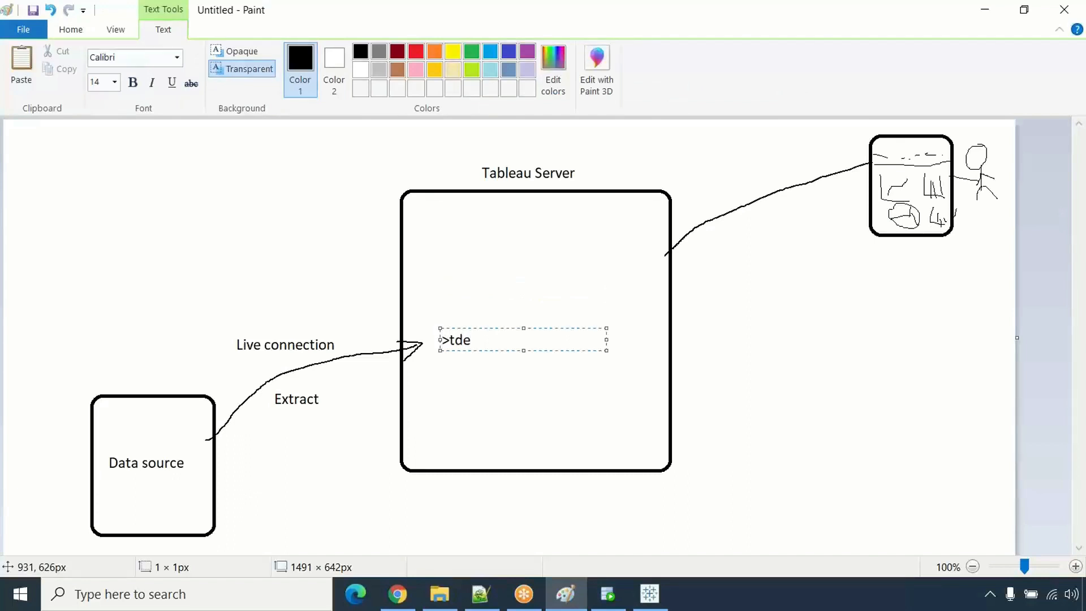
type("(.hyper)")
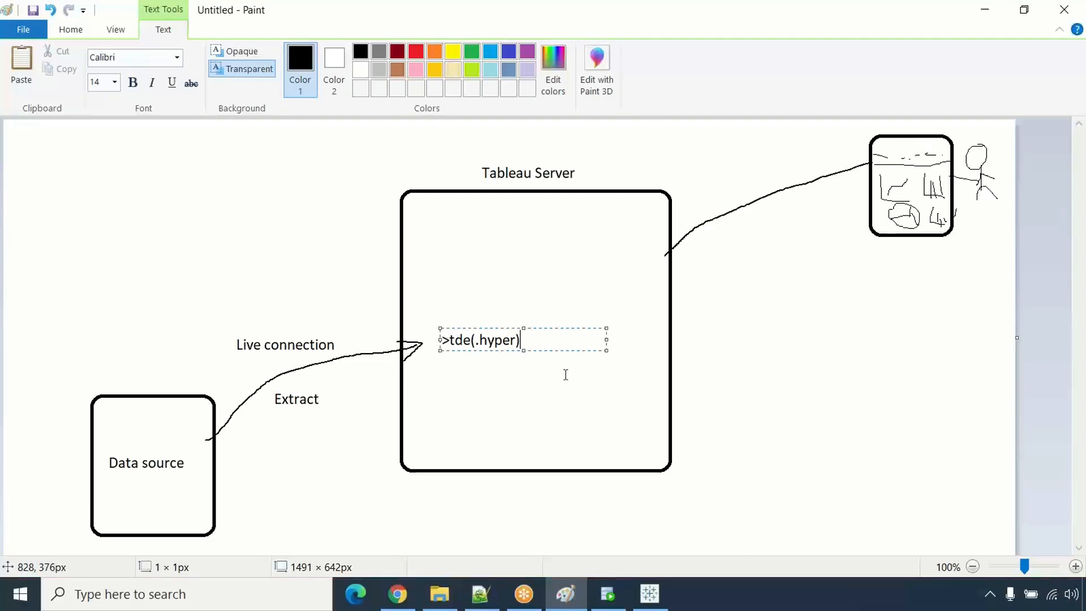
left_click(581, 310)
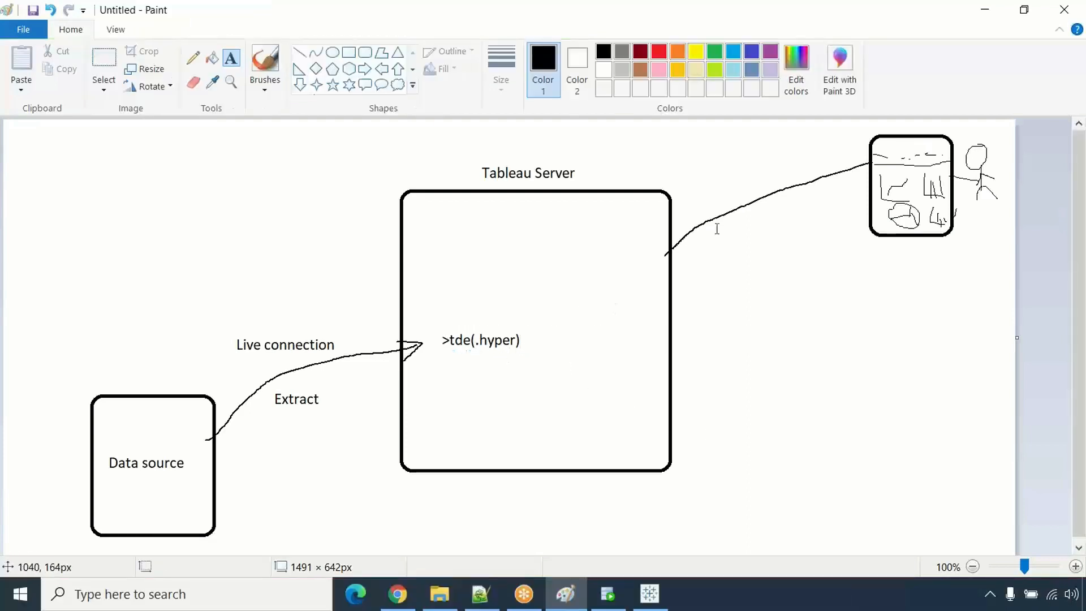
- Trace a green pencil path from the dashboard through the Tableau Server box to the Data source box, and undo it
left_click(660, 53)
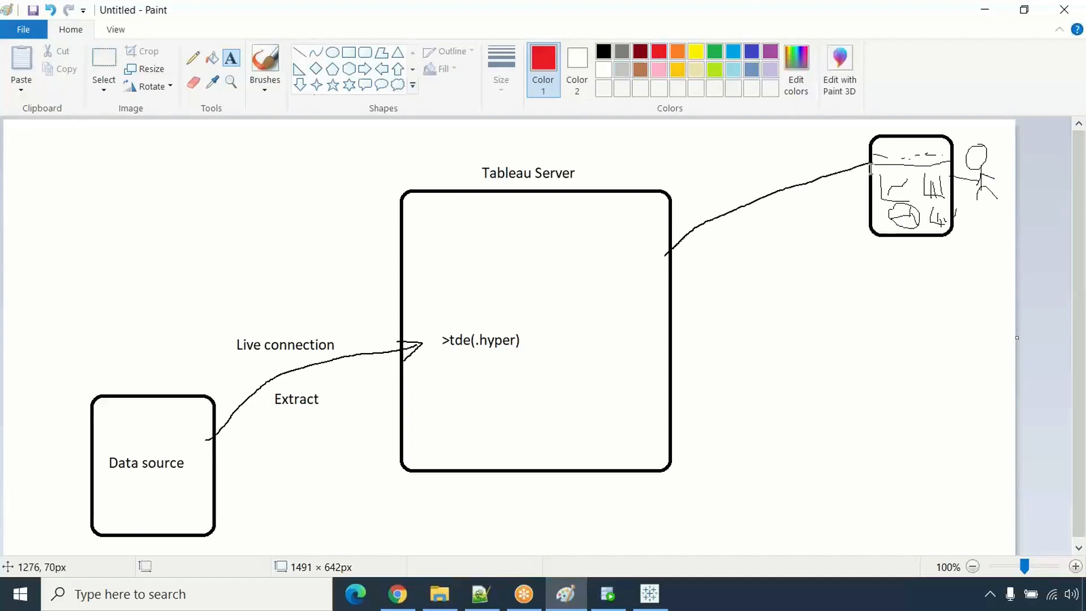
left_click(715, 55)
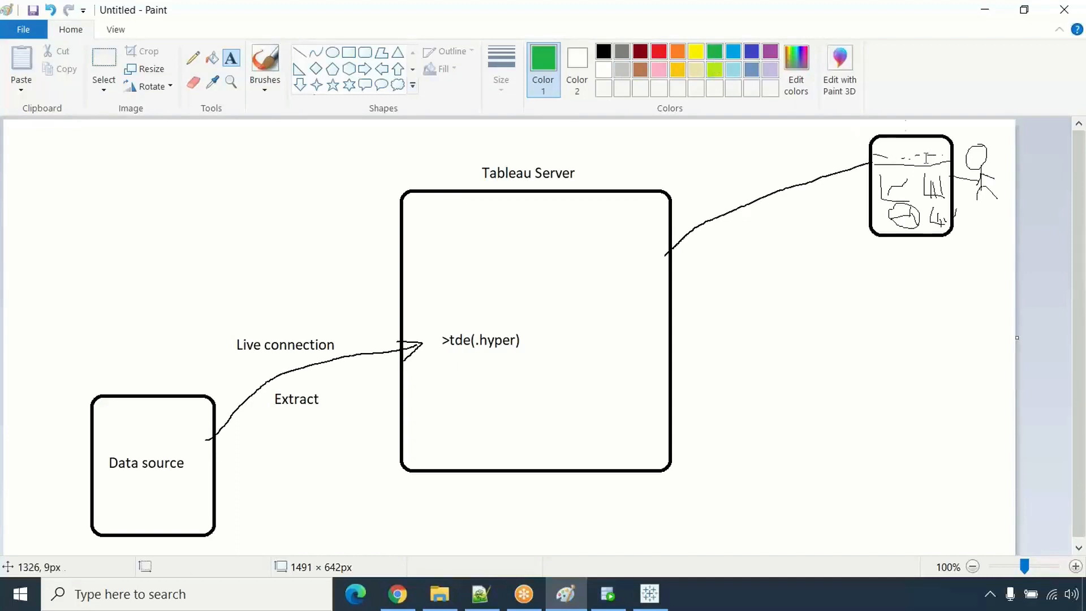
left_click(192, 57)
mouse_move(855, 157)
left_mouse_down()
mouse_move(616, 218)
mouse_move(586, 264)
mouse_move(422, 267)
mouse_move(286, 318)
mouse_move(216, 388)
left_mouse_up()
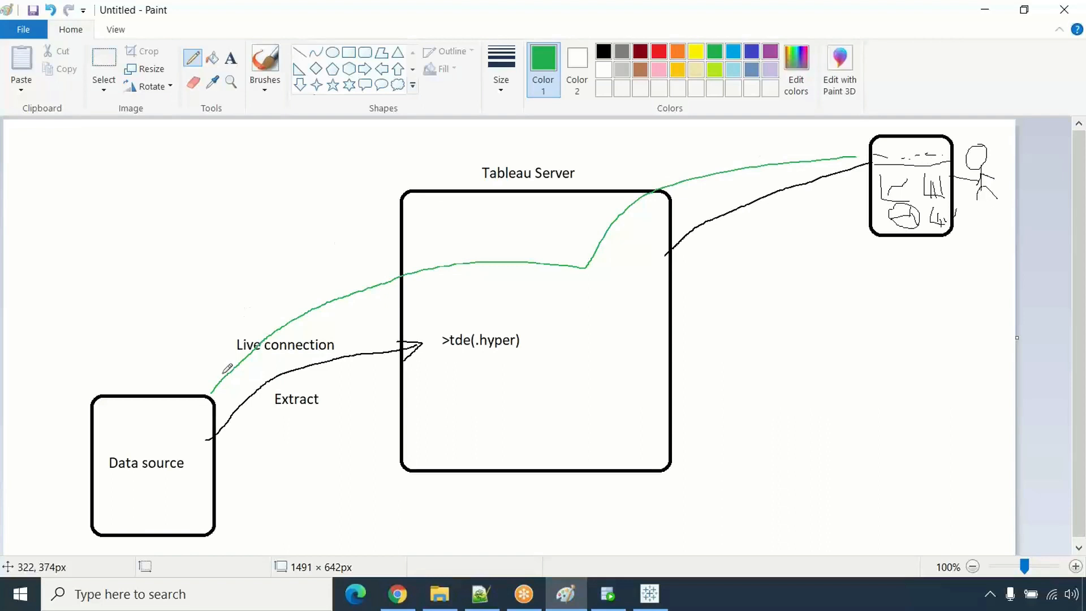
key("ctrl+z")
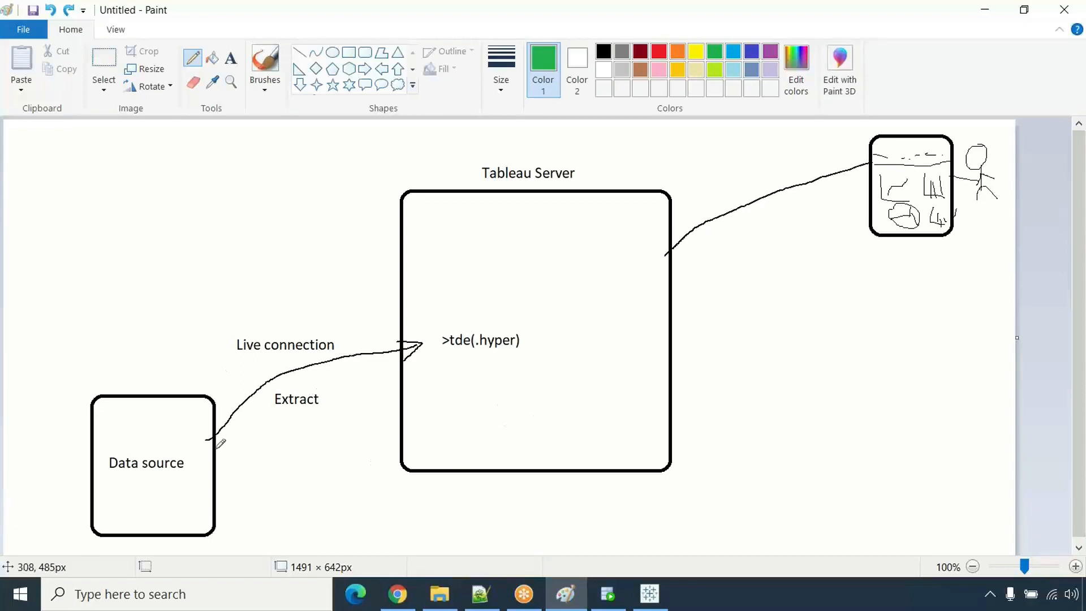
- Pencil a red extract path from the Data source box through a circled ">tde(.hyper)" label to the dashboard's connecting line
left_click(658, 51)
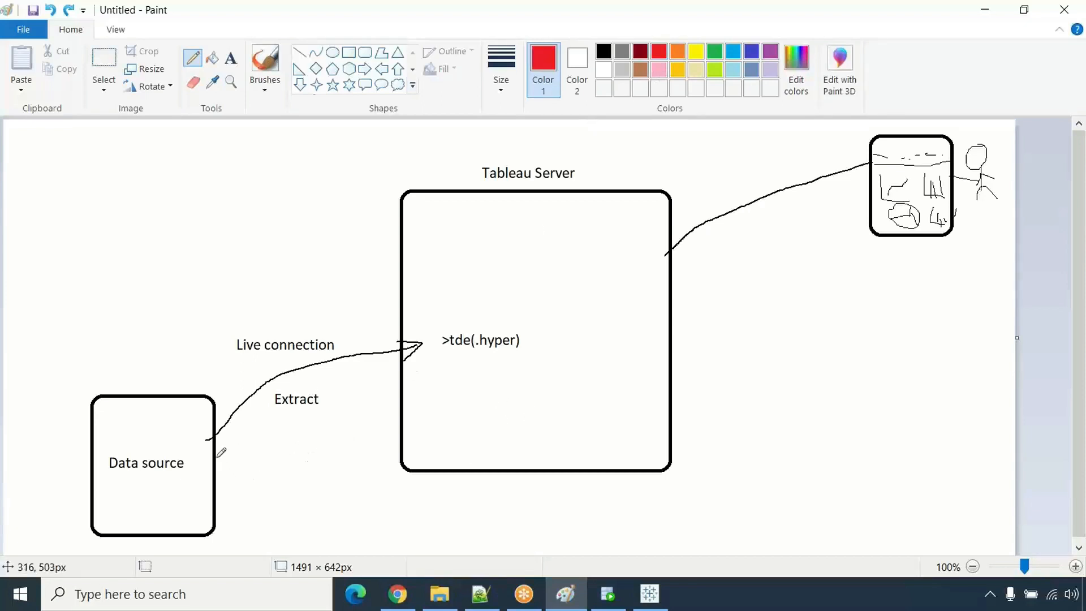
mouse_move(211, 451)
left_mouse_down()
mouse_move(417, 412)
mouse_move(448, 378)
mouse_move(450, 393)
left_mouse_up()
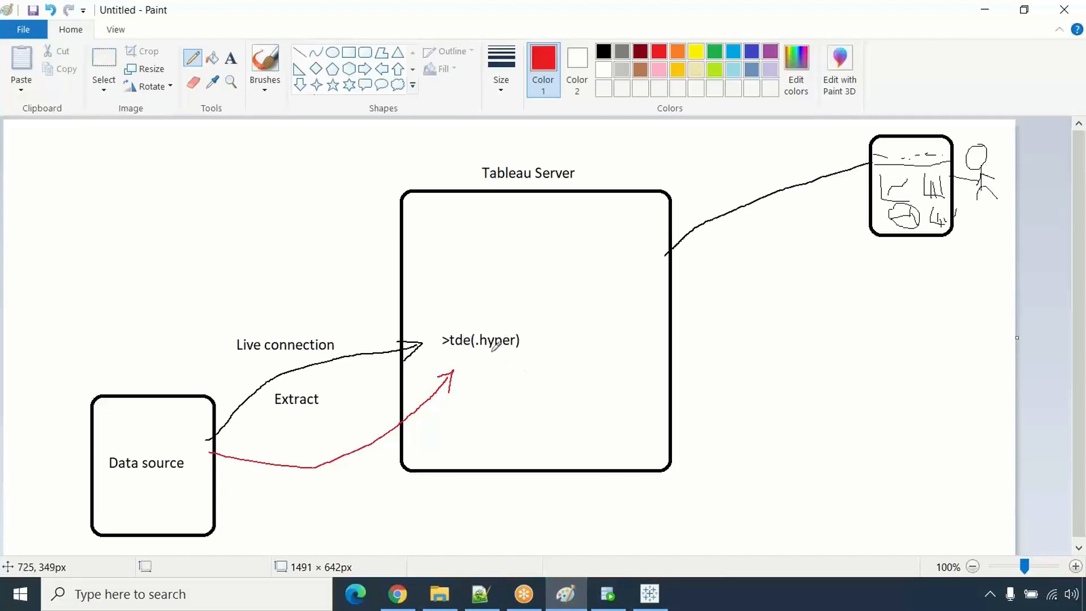
mouse_move(473, 297)
left_mouse_down()
mouse_move(433, 300)
mouse_move(512, 306)
mouse_move(433, 303)
left_mouse_up()
mouse_move(495, 323)
left_mouse_down()
mouse_move(558, 276)
mouse_move(709, 218)
left_mouse_up()
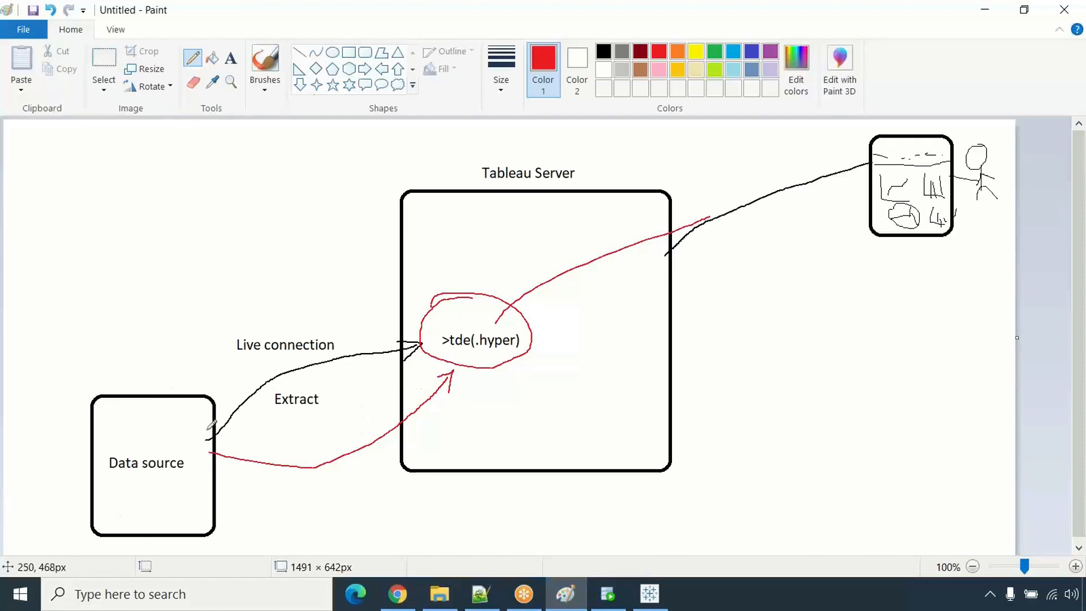
- Scribble a red mark on the extract arrow and add the red text "Incremental refresh" beneath it
mouse_move(282, 433)
left_mouse_down()
mouse_move(291, 450)
mouse_move(327, 456)
left_mouse_up()
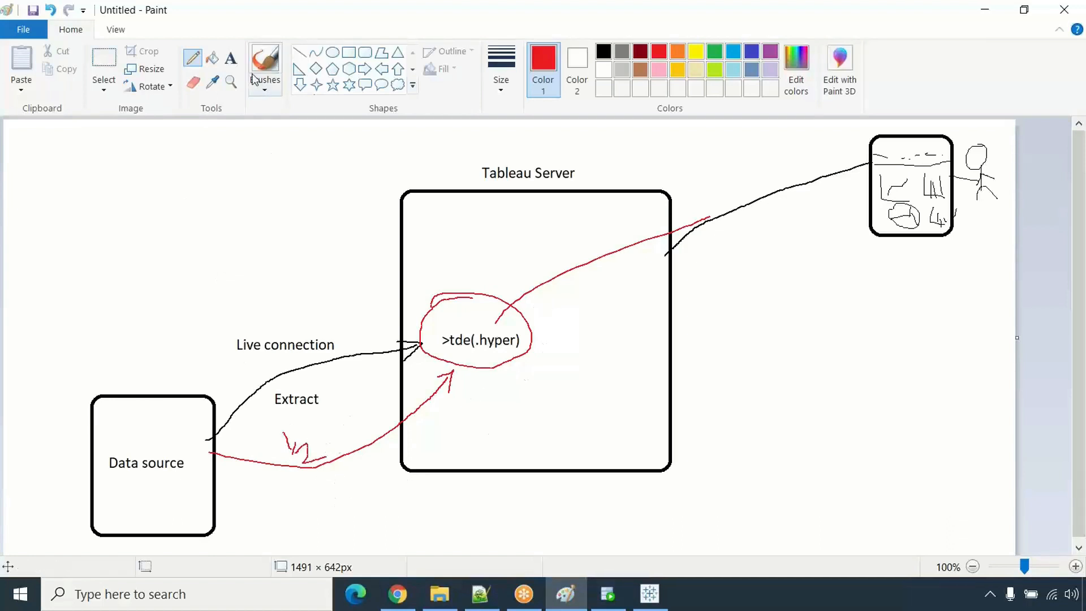
left_click(227, 57)
left_click(266, 476)
type("Increme")
type("nta")
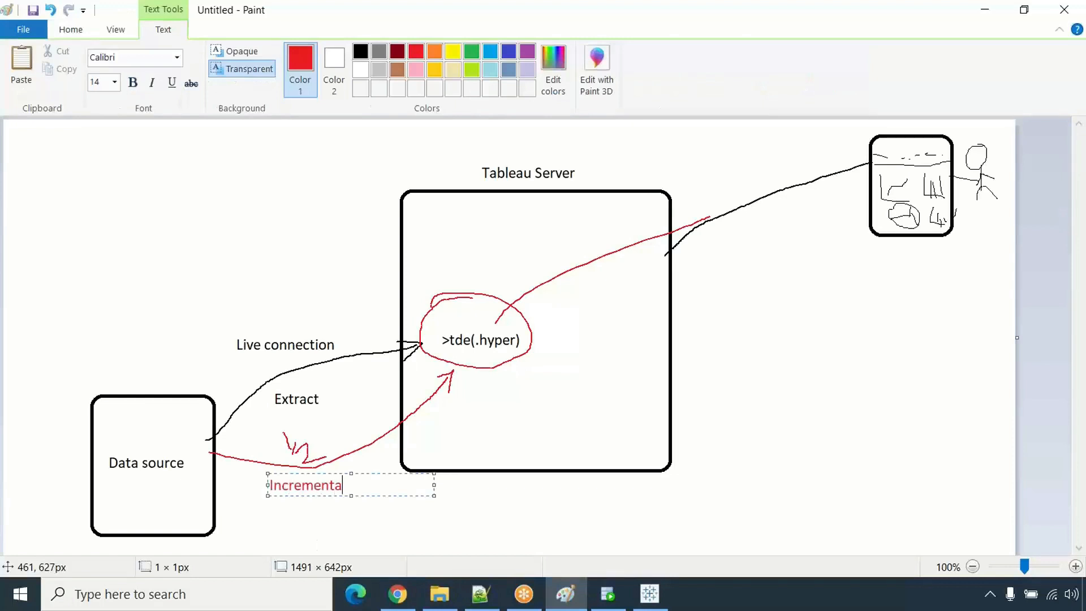
type("l refresh")
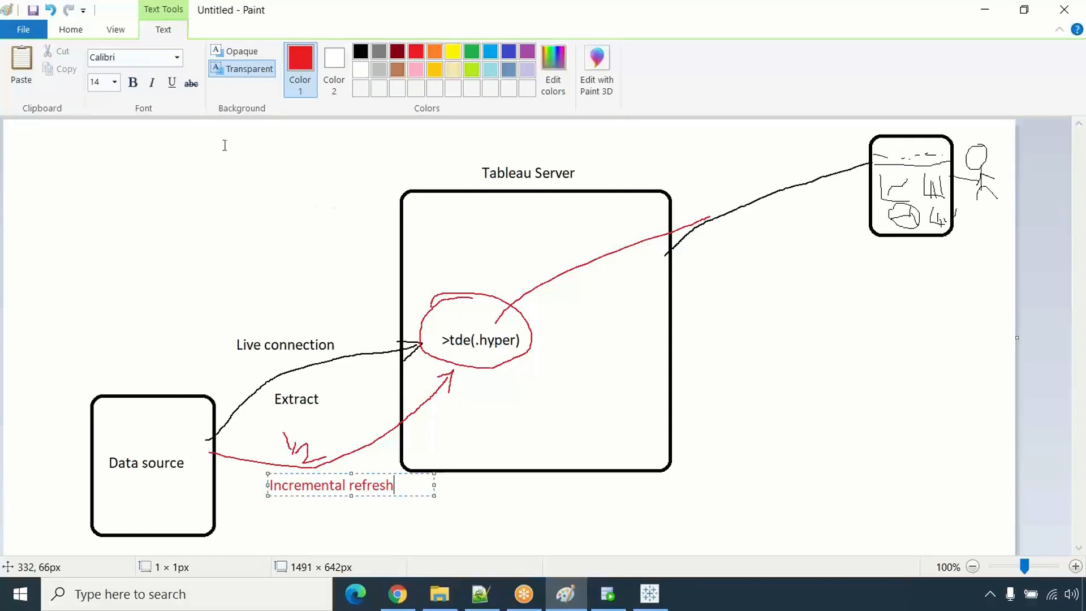
- Draw a black rounded rectangle about 183 × 188 px in the canvas's upper-left area, above the Data source box
left_click(75, 33)
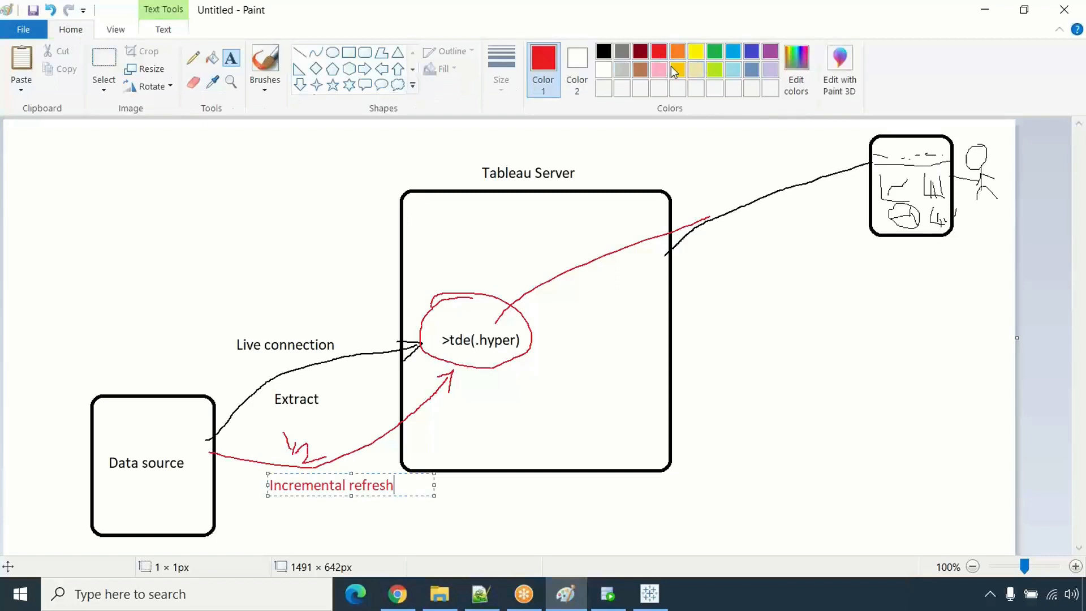
left_click(602, 52)
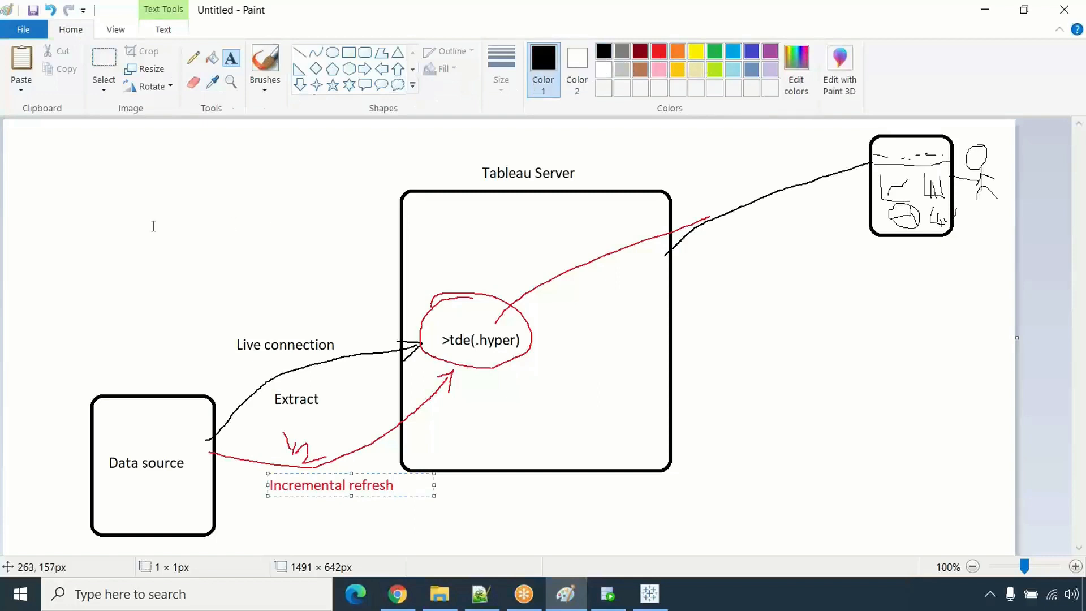
left_click(365, 52)
left_click_drag(85, 164, 210, 291)
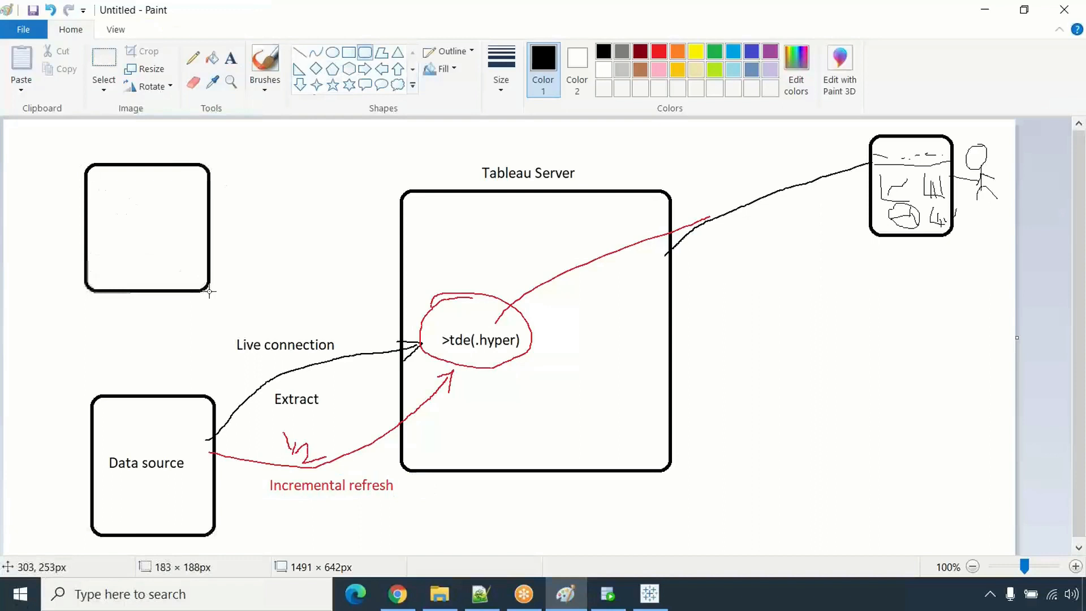
left_click(257, 189)
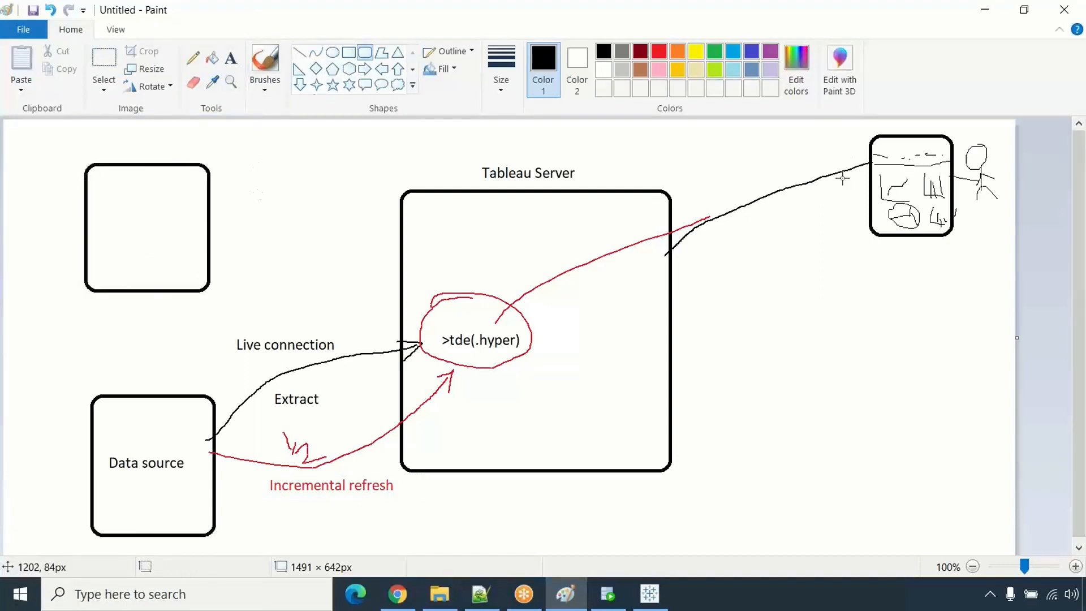
- Pencil black chart sketches inside the upper-left box, a two-way arrow linking it to the Data source box, and an arrow towards Tableau Server
left_click(193, 57)
mouse_move(112, 192)
left_mouse_down()
mouse_move(113, 214)
mouse_move(137, 213)
mouse_move(135, 191)
mouse_move(199, 222)
mouse_move(180, 198)
mouse_move(194, 237)
left_mouse_up()
mouse_move(141, 296)
left_mouse_down()
mouse_move(147, 394)
mouse_move(156, 384)
mouse_move(143, 294)
mouse_move(151, 304)
left_mouse_up()
mouse_move(122, 232)
left_mouse_down()
mouse_move(127, 270)
mouse_move(118, 227)
mouse_move(111, 271)
mouse_move(139, 256)
mouse_move(191, 271)
mouse_move(179, 258)
mouse_move(196, 249)
mouse_move(356, 283)
left_mouse_up()
mouse_move(232, 206)
left_mouse_down()
mouse_move(304, 245)
mouse_move(355, 293)
mouse_move(359, 259)
left_mouse_up()
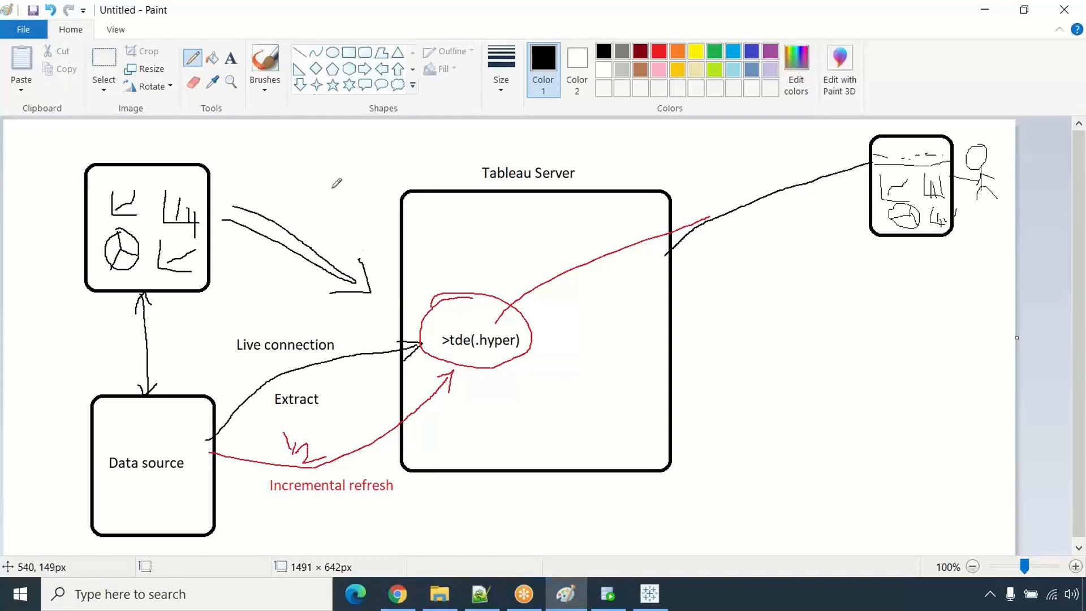
- Add the red text "Publish" beside the black arrow leading from the chart box to the Tableau Server box
left_click(230, 58)
left_click(659, 52)
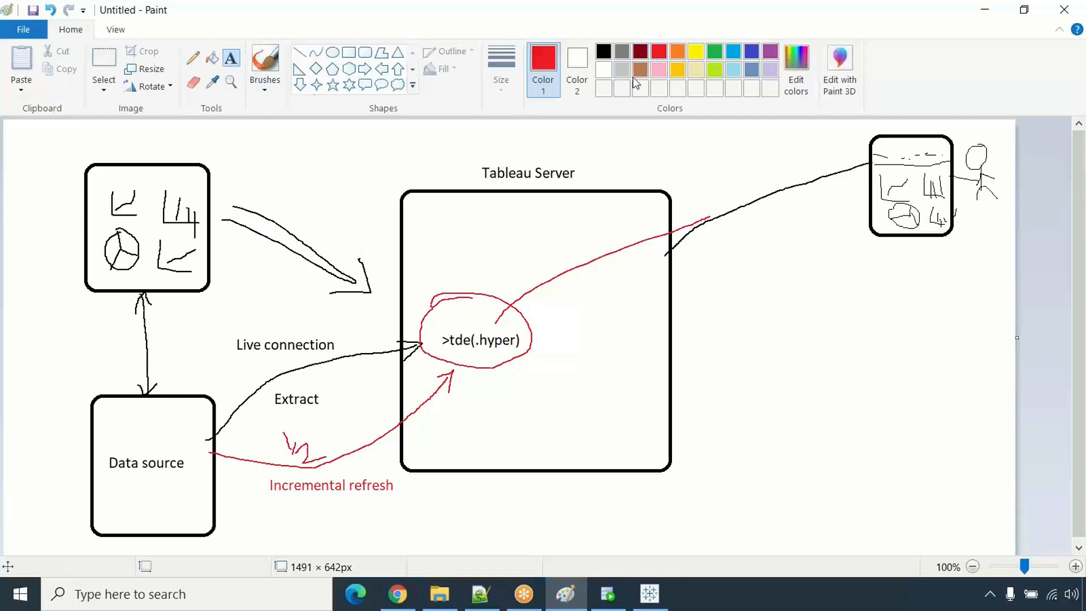
left_click(286, 212)
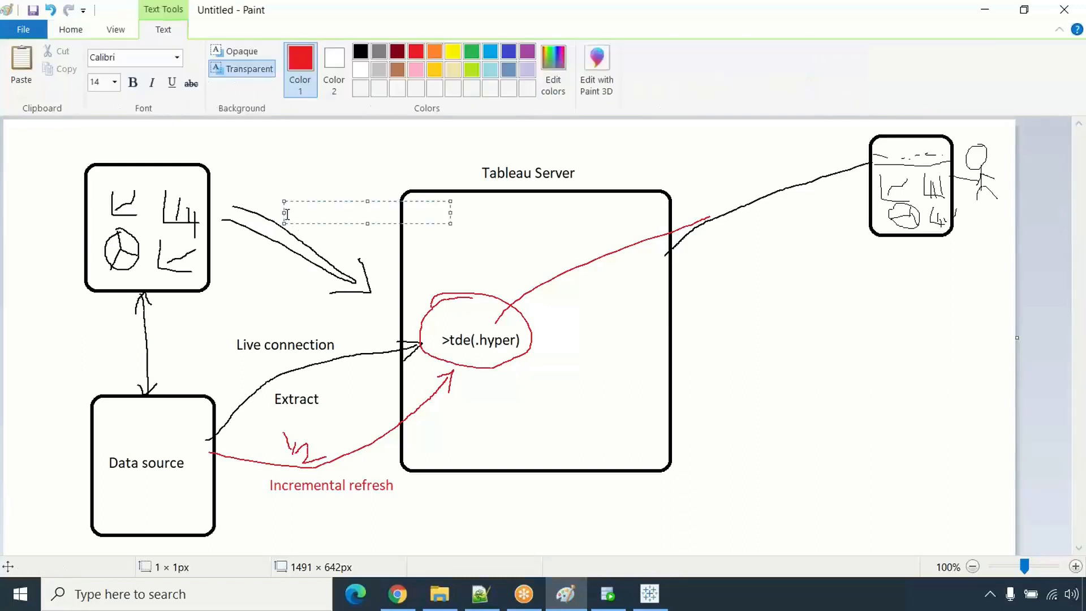
type("Publish")
left_click(715, 414)
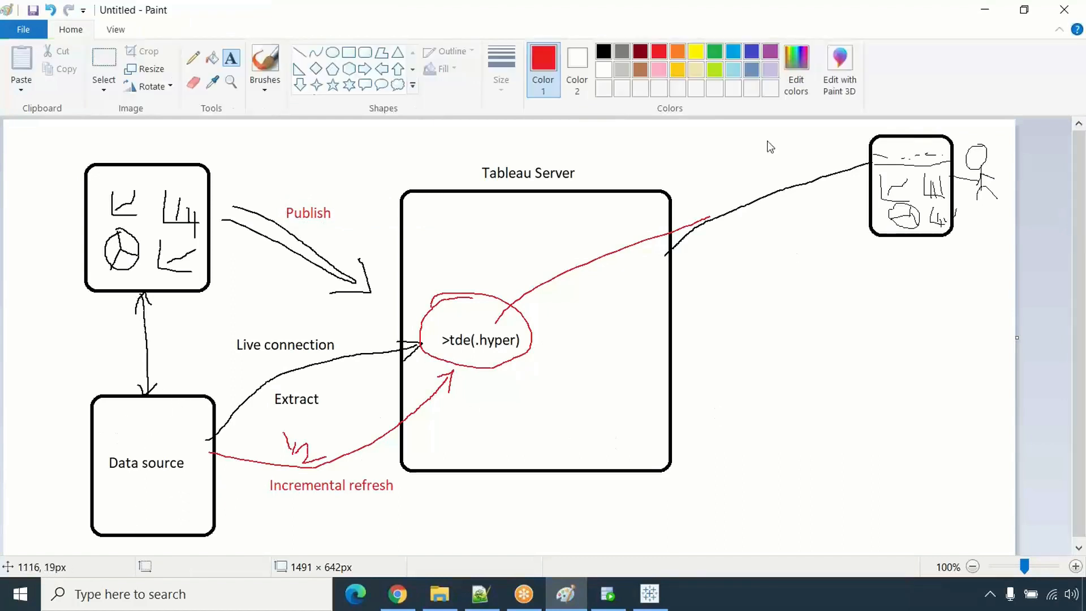
left_click(748, 32)
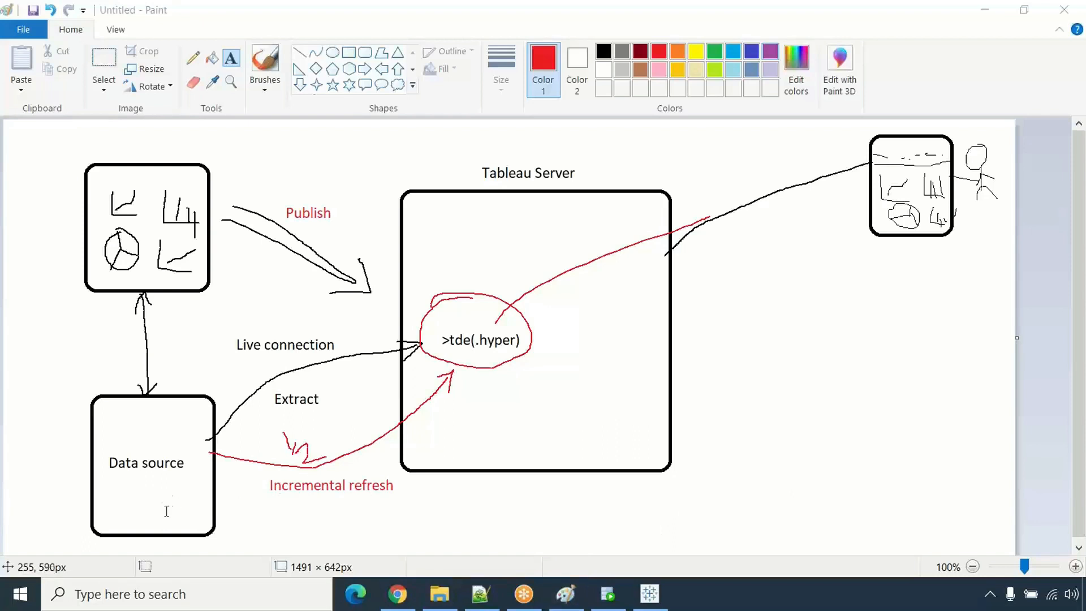
- Pencil a small green square with an incoming arrow in the Data source box, and a green arrow from it to the ">tde(.hyper)" circle
left_click(194, 59)
left_click(712, 55)
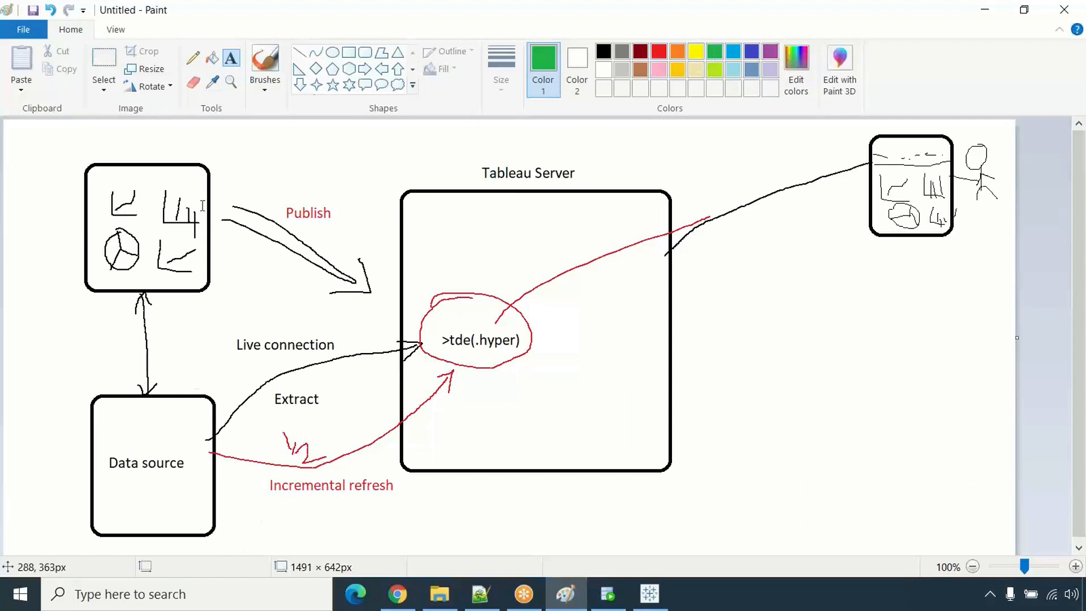
left_click(193, 58)
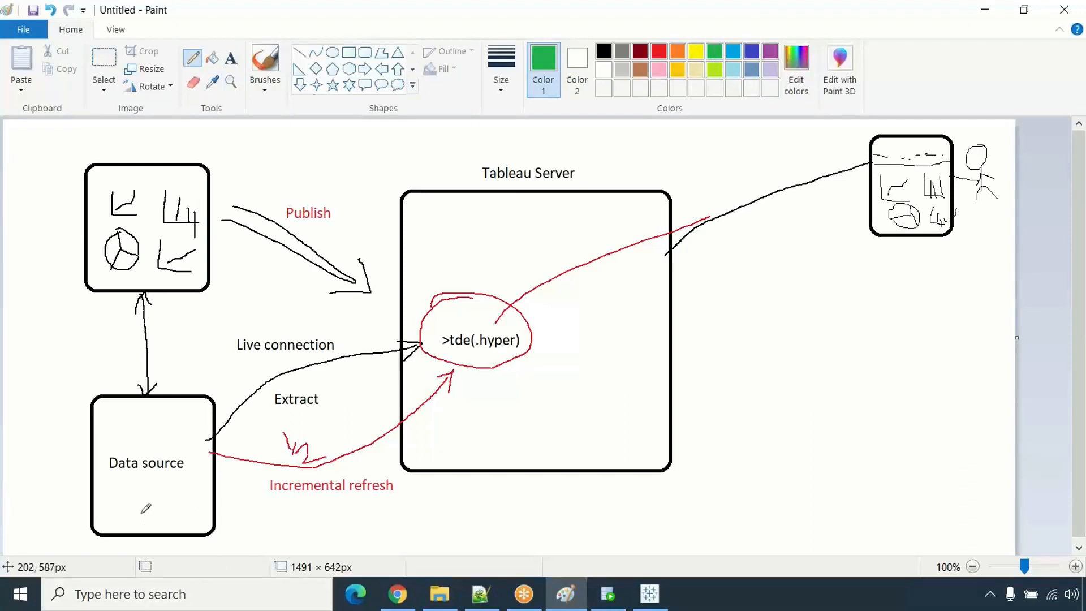
mouse_move(133, 490)
left_mouse_down()
mouse_move(132, 520)
mouse_move(163, 519)
mouse_move(164, 491)
mouse_move(137, 490)
mouse_move(160, 487)
left_mouse_up()
left_click_drag(52, 454, 131, 486)
mouse_move(57, 458)
left_mouse_down()
mouse_move(122, 481)
mouse_move(122, 491)
mouse_move(129, 478)
left_mouse_up()
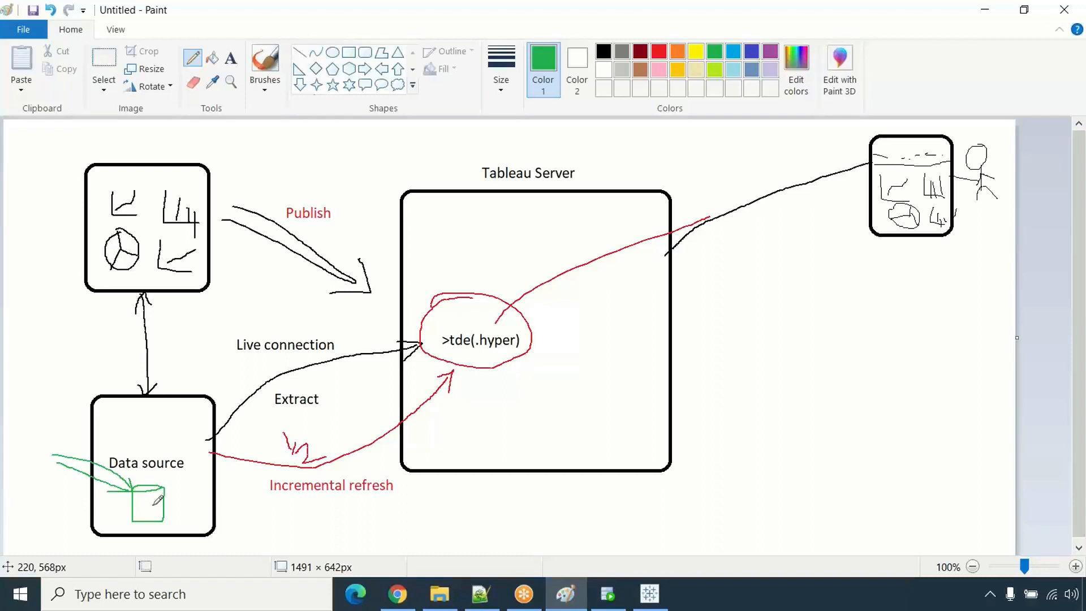
mouse_move(154, 505)
left_mouse_down()
mouse_move(358, 406)
mouse_move(507, 361)
mouse_move(496, 376)
left_mouse_up()
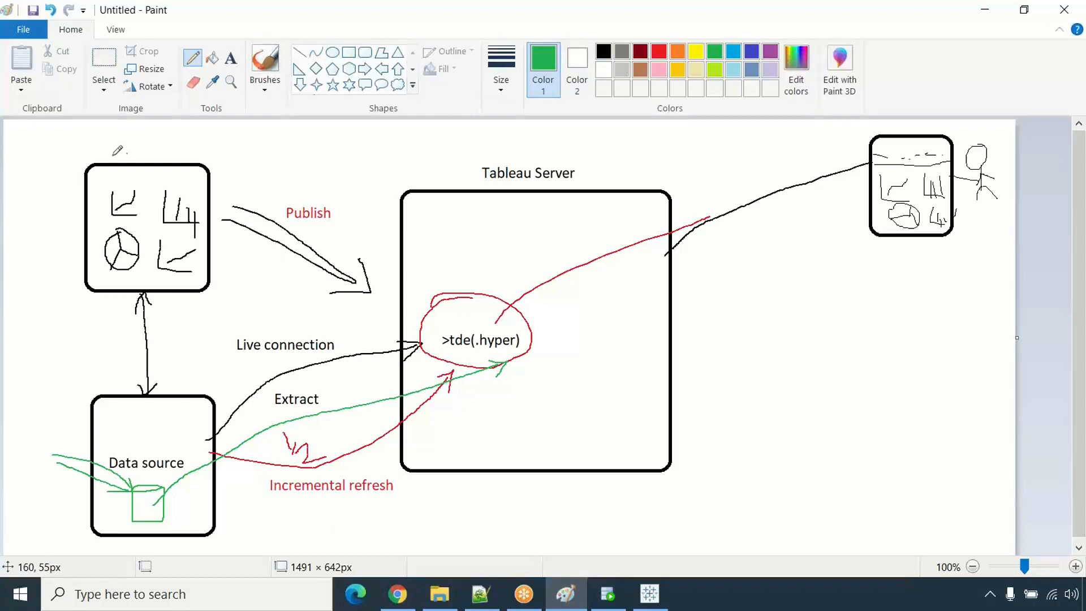
- Add the green text "Tableau Desktop" above the upper-left box containing the chart sketches
left_click(232, 59)
left_click(85, 139)
type("Tableau Desktop")
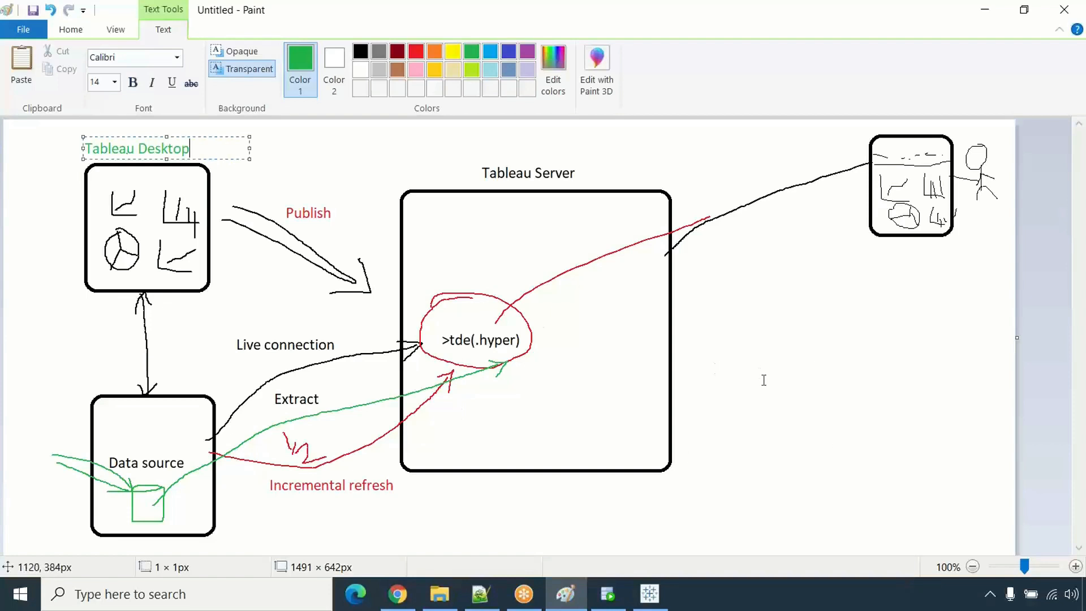
left_click(795, 99)
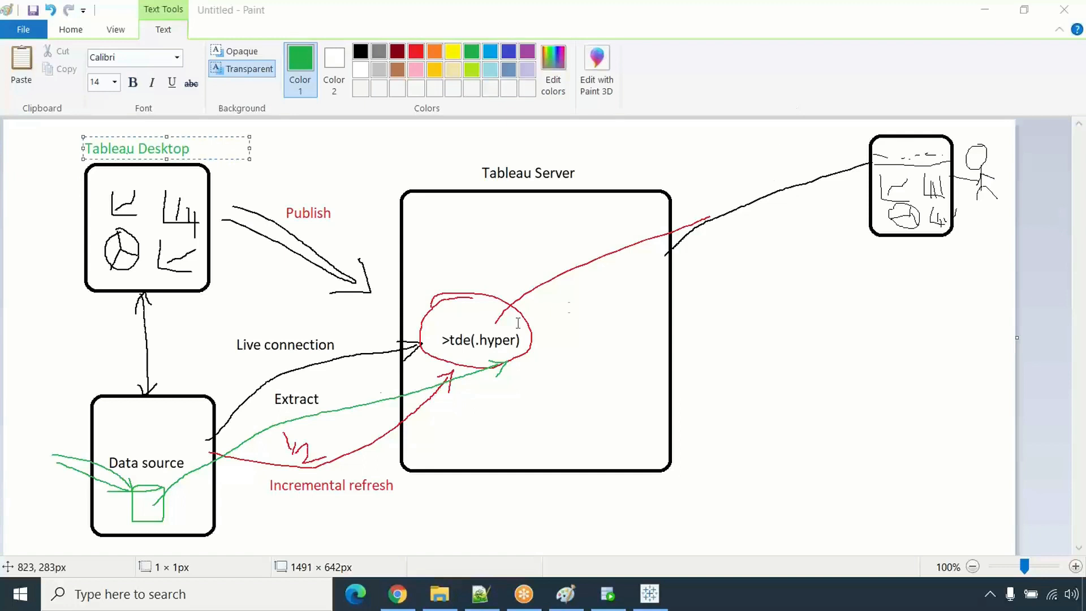
- Add the green text "twbx" below the "Publish" label, along the arrow to the Tableau Server box
left_click(249, 261)
left_click(248, 250)
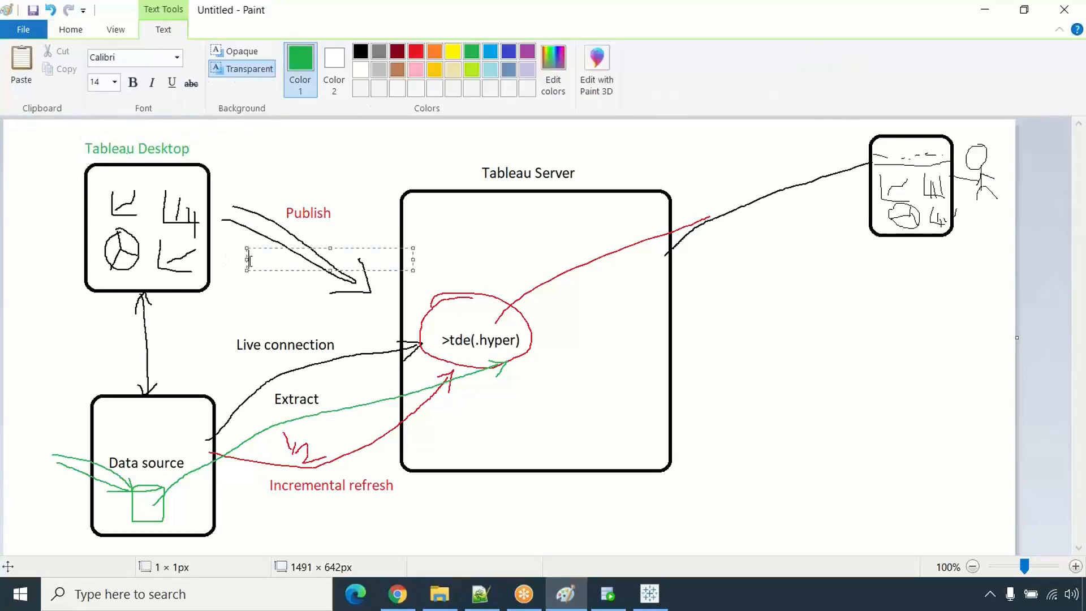
type("twbx")
key("shift+Left")
key("shift+Left")
key("shift+Left")
key("shift+Left")
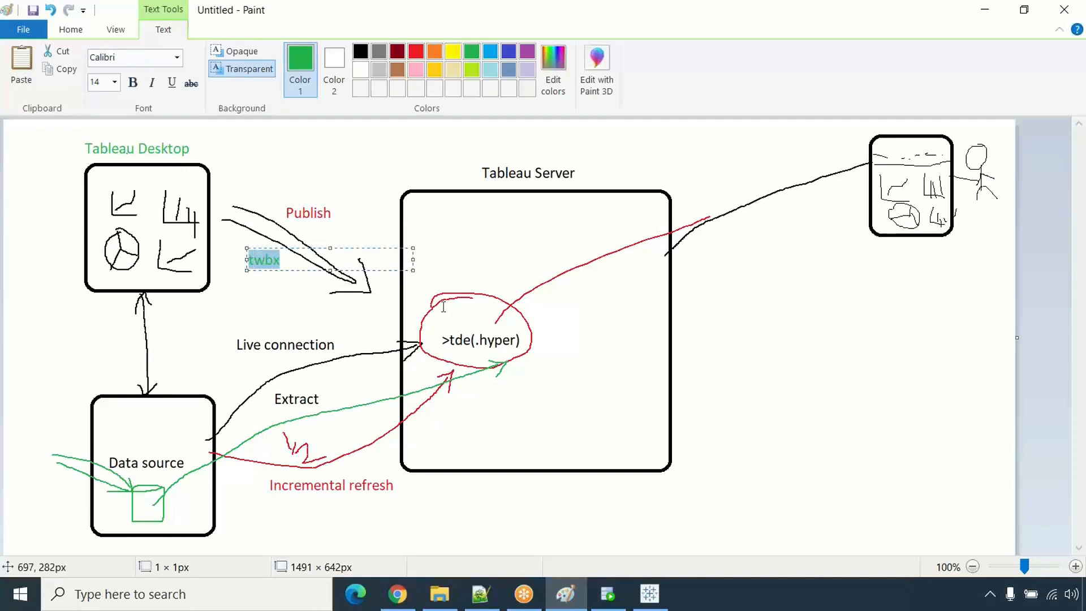
key("Right")
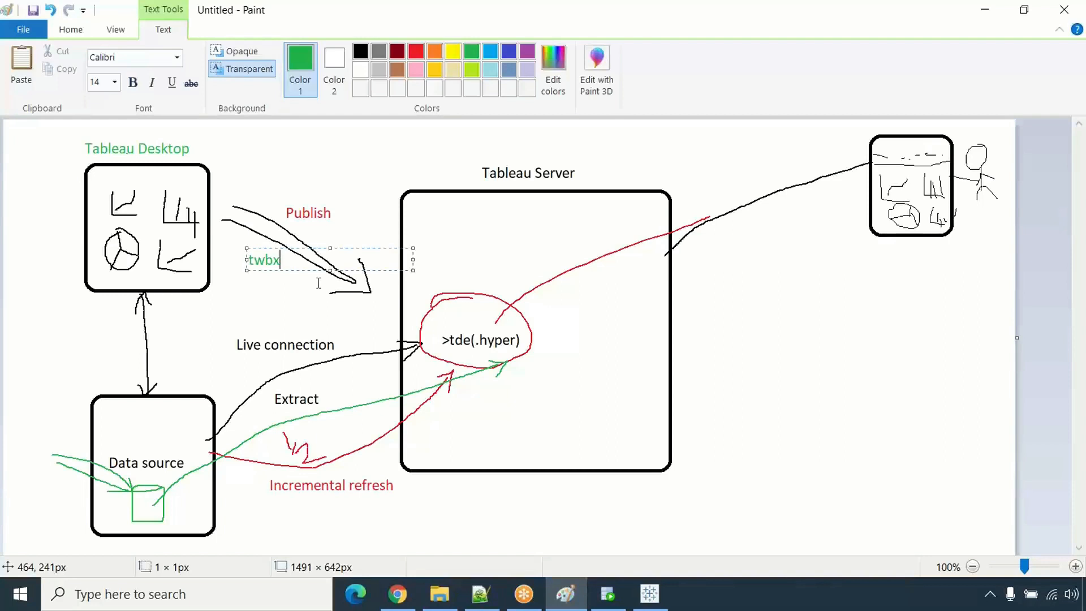
- Switch to Chrome, search for "tableau public gallery" in a new tab, and open the en-us Tableau Public Gallery page
left_click(398, 594)
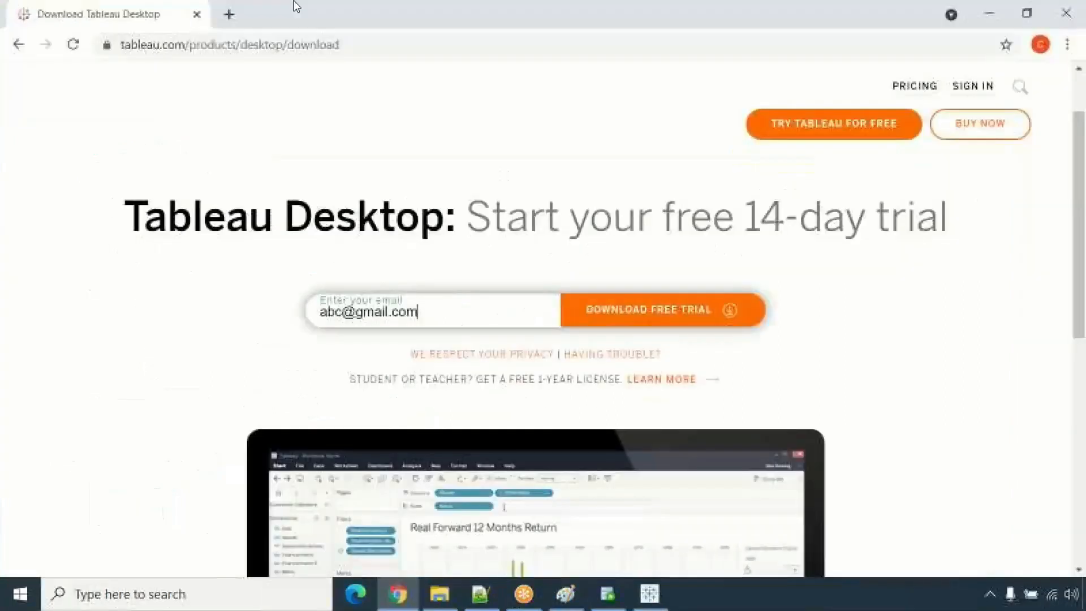
left_click(229, 14)
type("tableau pu")
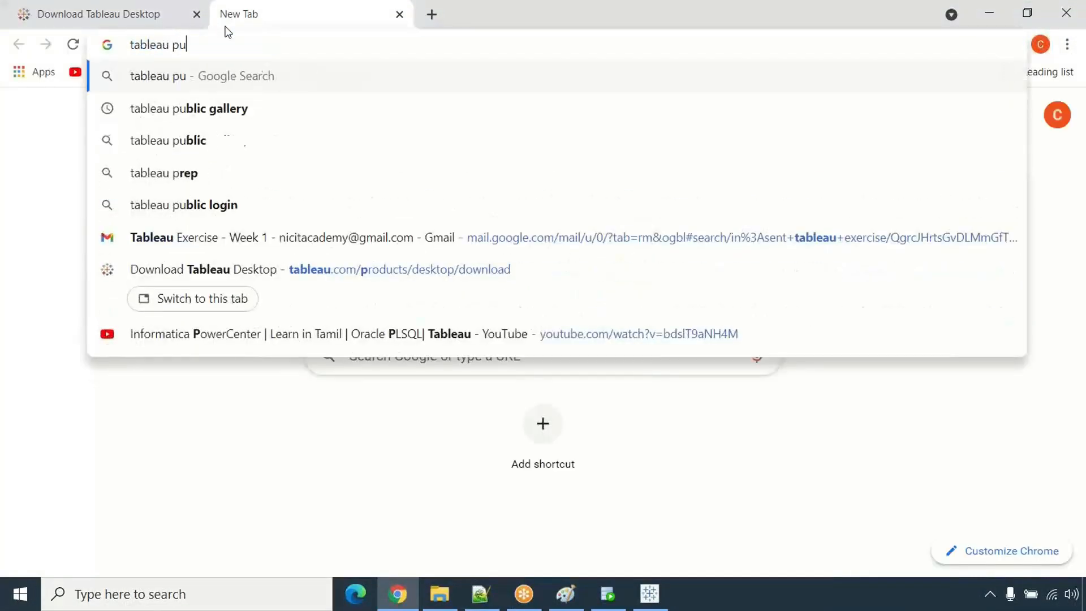
type("bl")
key("Down")
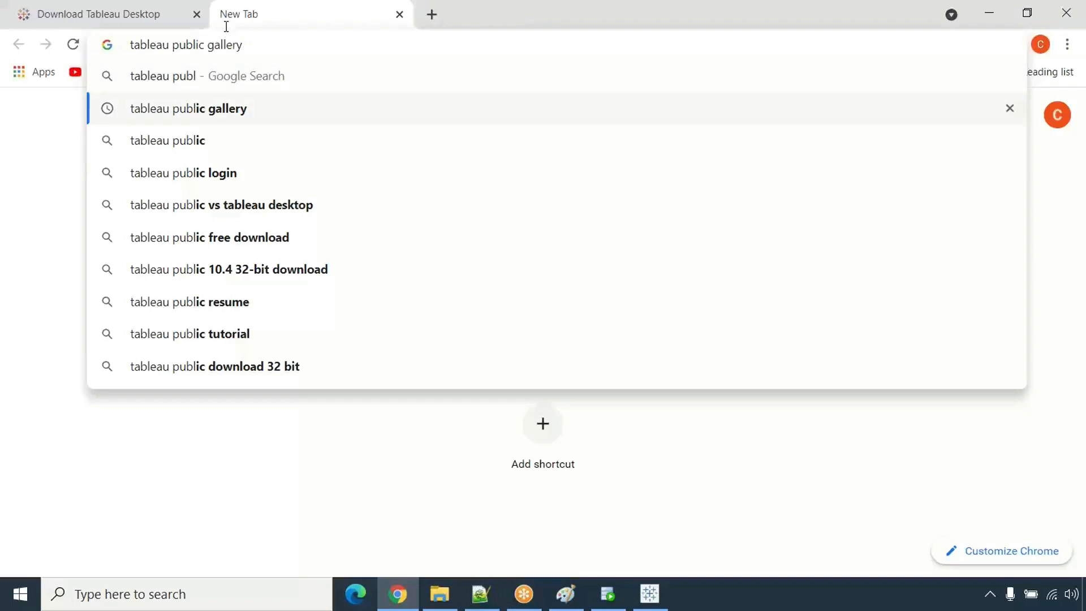
key("Return")
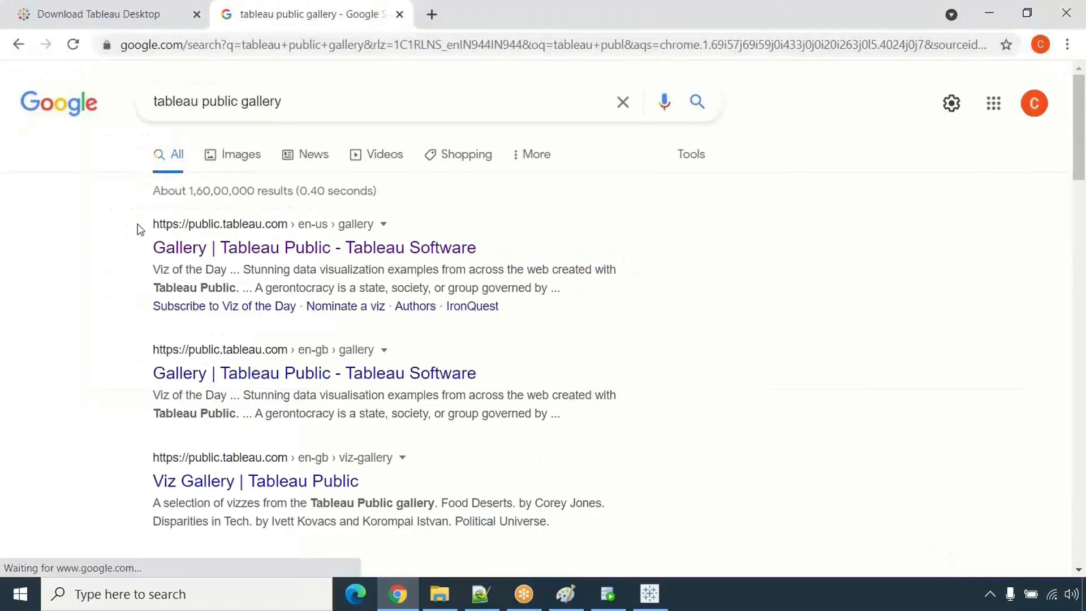
left_click(280, 249)
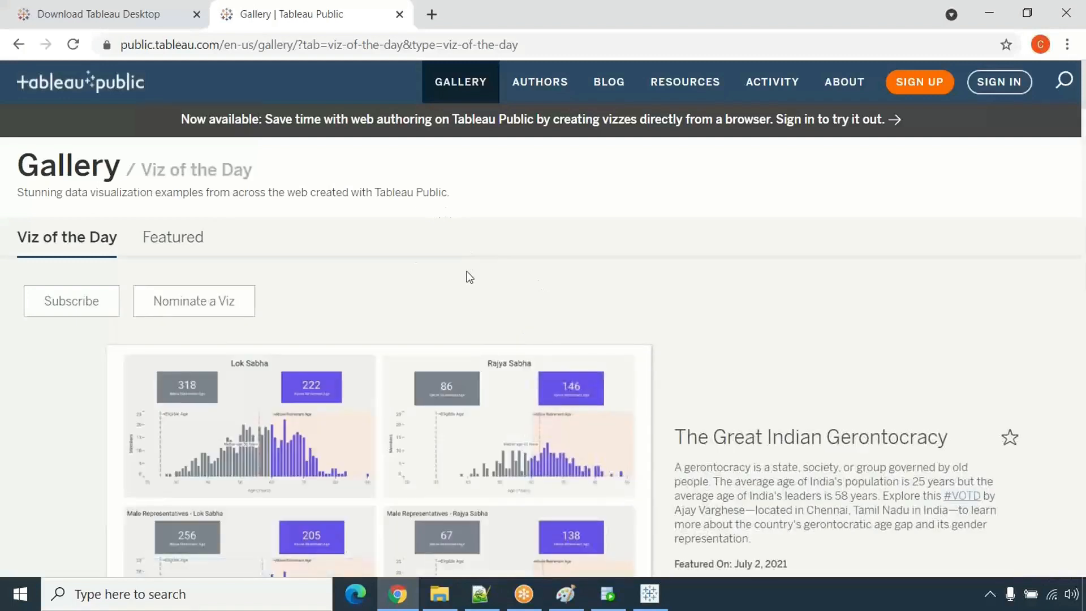
- Open the featured viz "The Great Indian Gerontocracy" from the gallery and reduce the page zoom to 67%
scroll(496, 353, "down", 3)
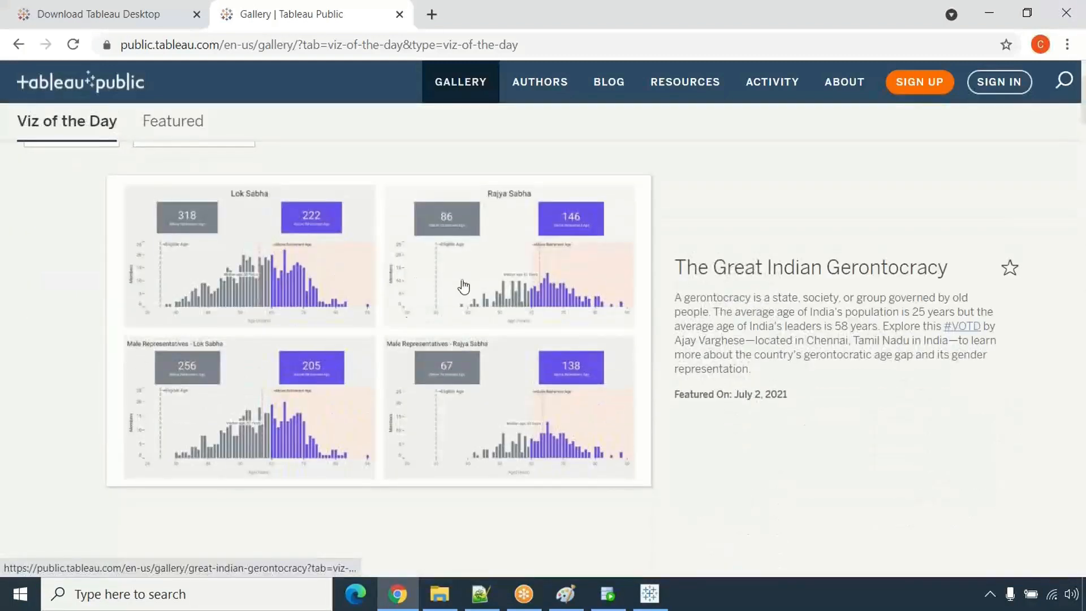
left_click(386, 290)
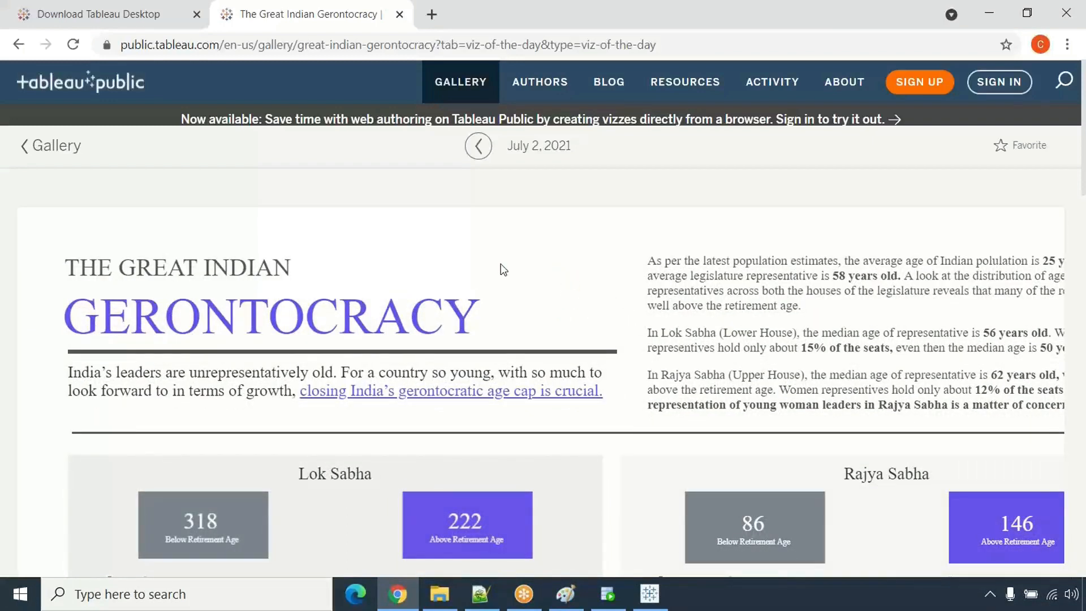
key("ctrl+minus")
key("ctrl+minus")
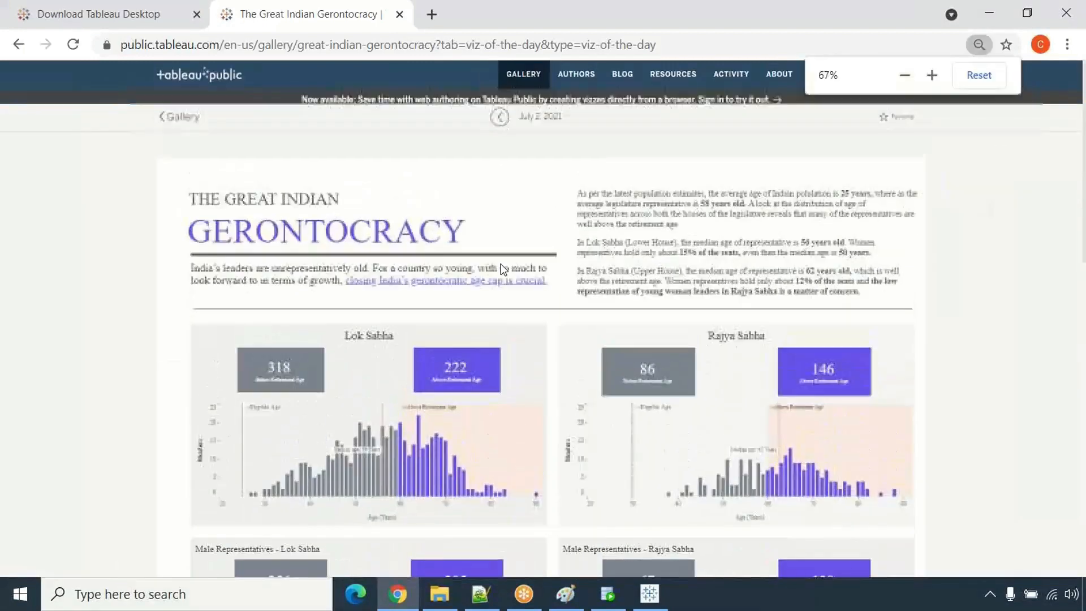
- Examine the viz's Lok Sabha and Rajya Sabha age charts, their bar tooltips, and the author and publication details below
scroll(500, 264, "down", 8)
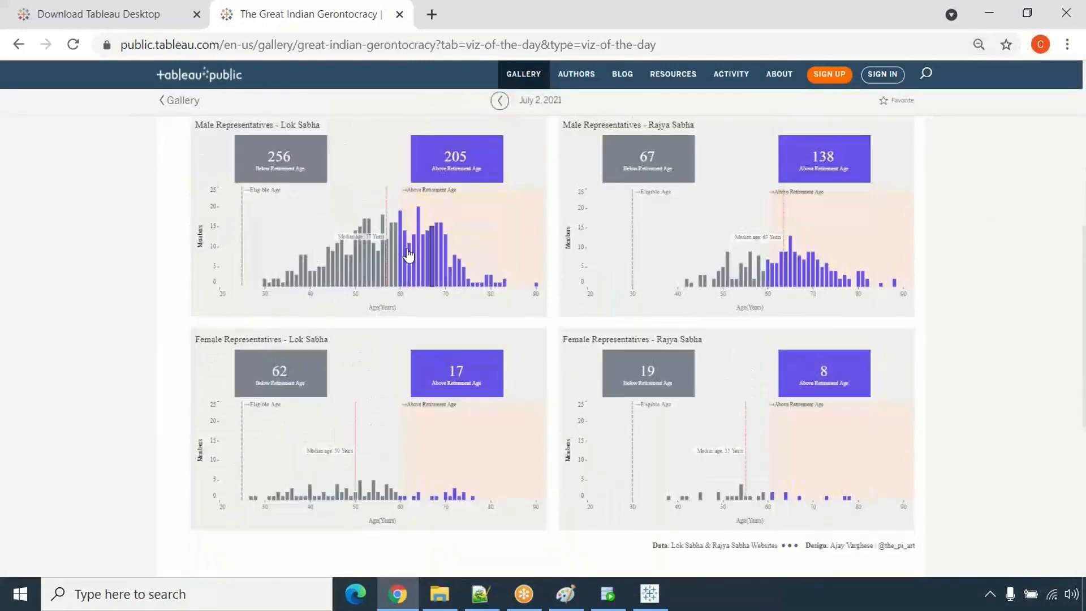
mouse_move(348, 264)
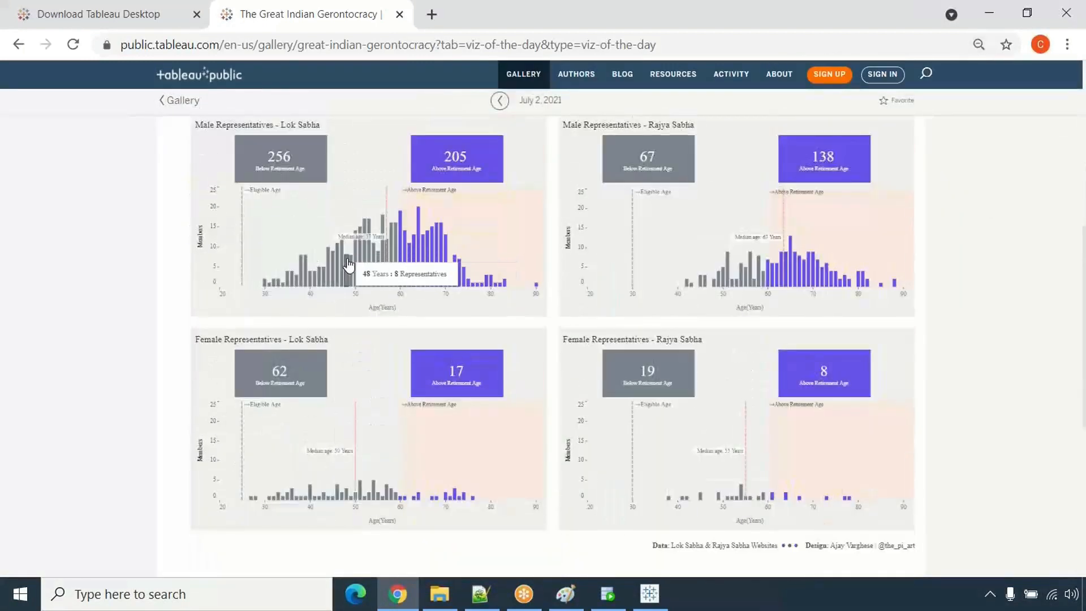
scroll(349, 265, "down", 5)
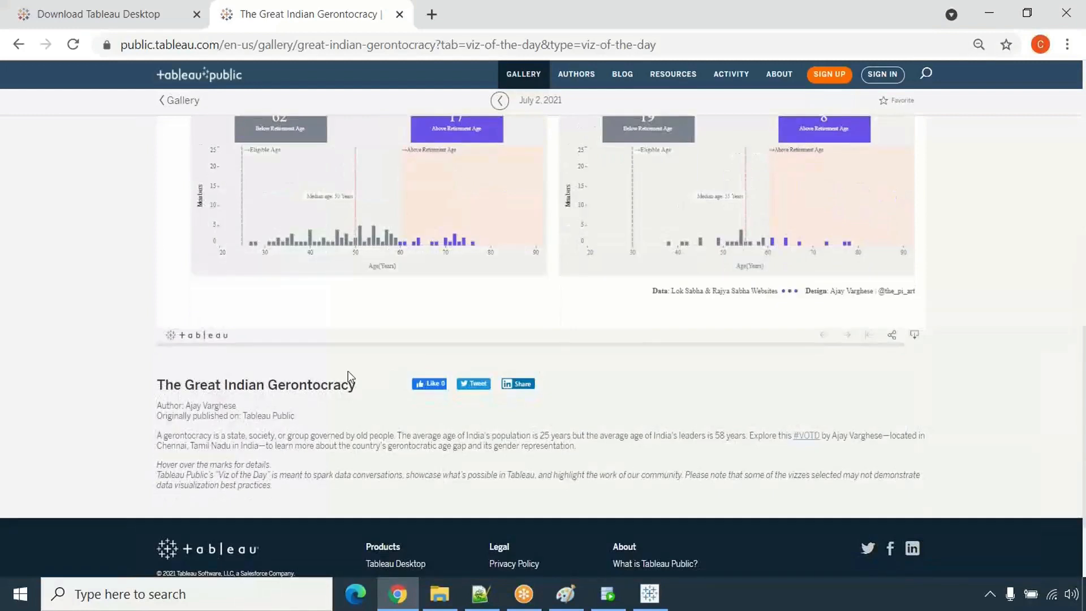
left_click_drag(305, 418, 156, 407)
left_click(250, 408)
scroll(440, 320, "up", 3)
scroll(440, 320, "up", 7)
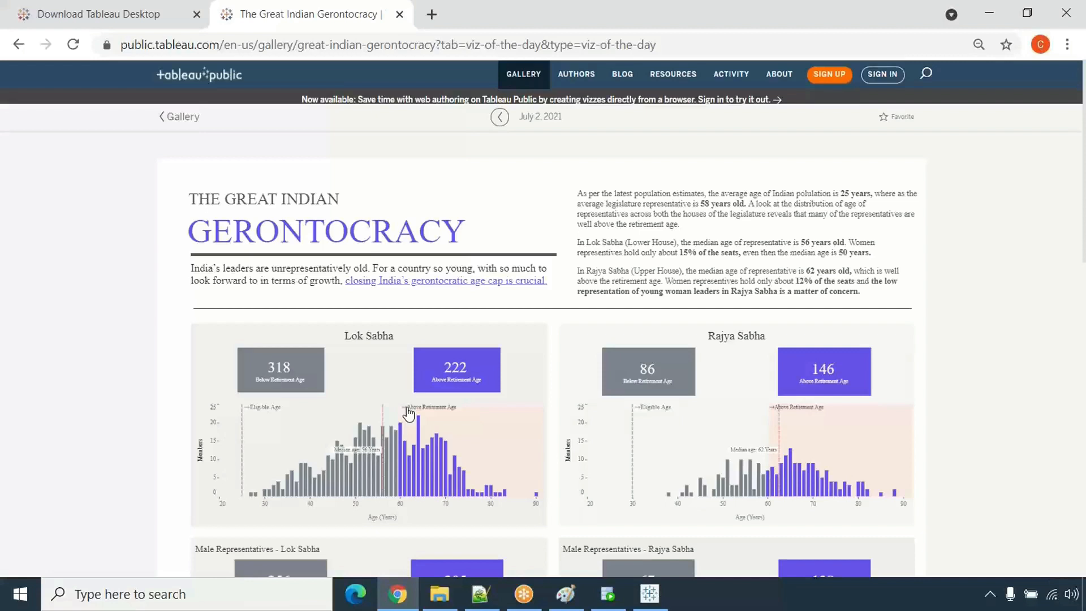
mouse_move(405, 421)
- Review the Tableau Public home page and return to "The Great Indian Gerontocracy" viz
left_click(237, 82)
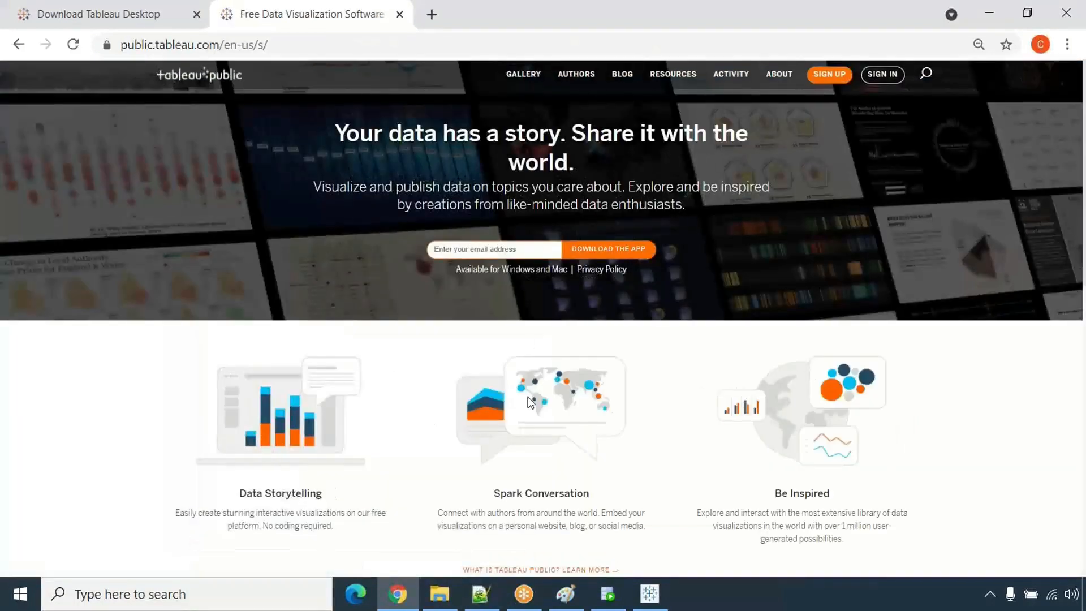
scroll(373, 395, "down", 3)
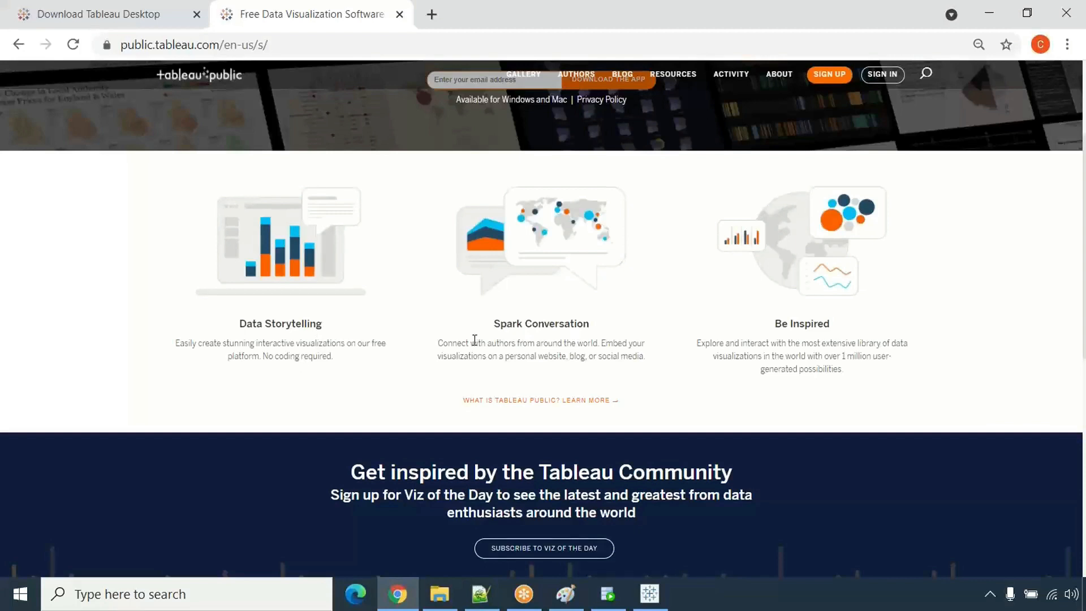
mouse_move(669, 595)
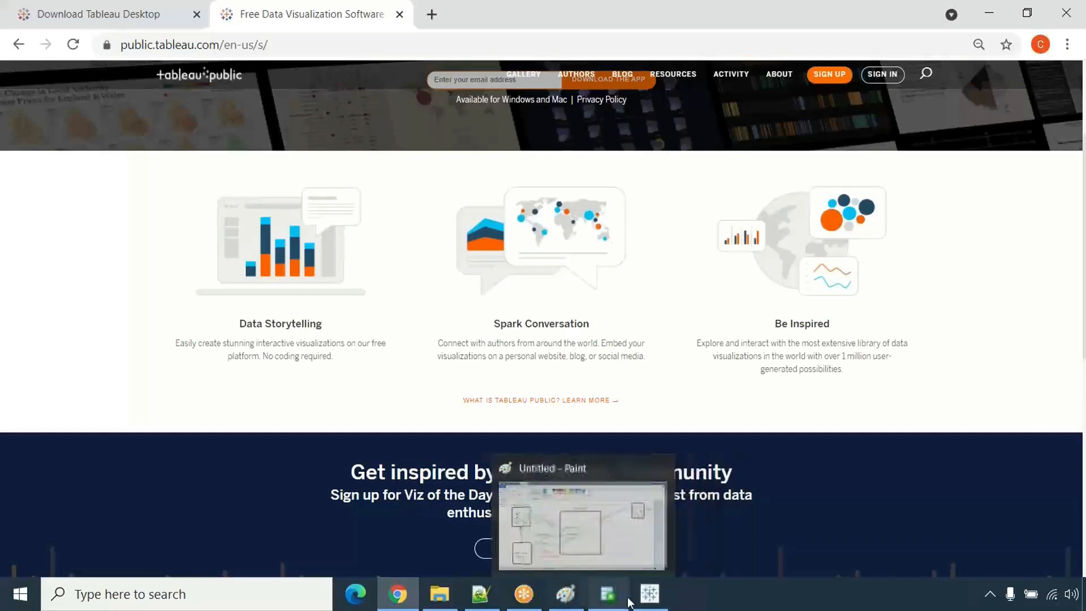
left_click(565, 594)
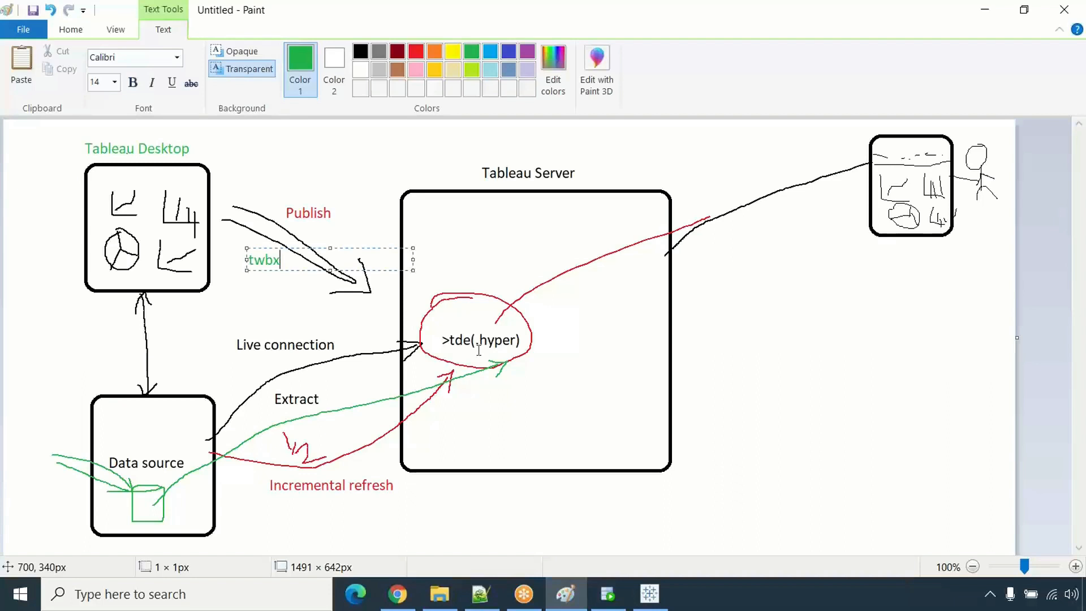
key("alt+Tab")
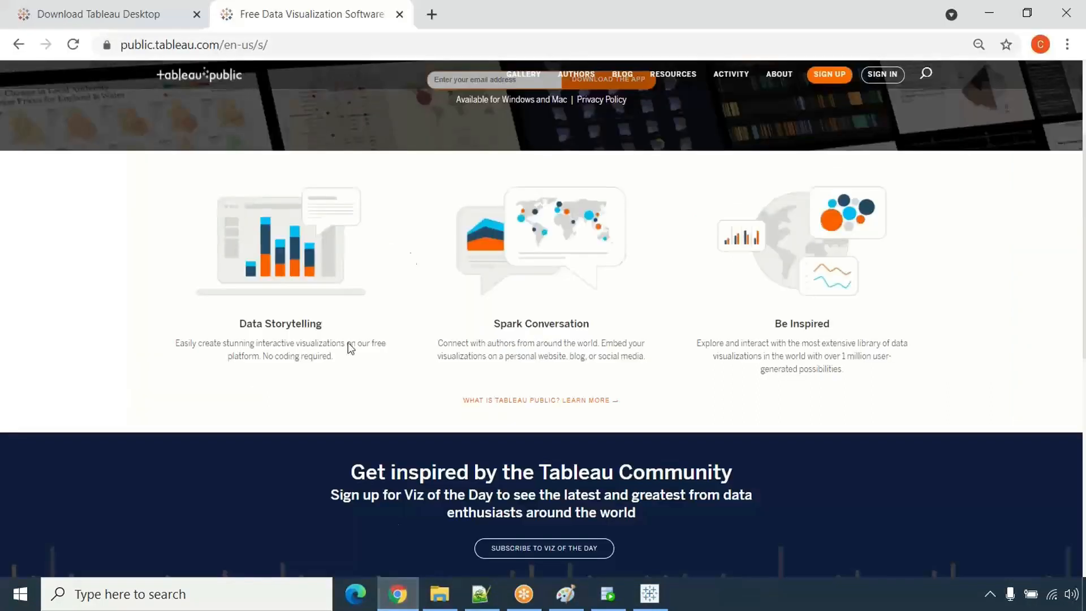
scroll(494, 197, "up", 3)
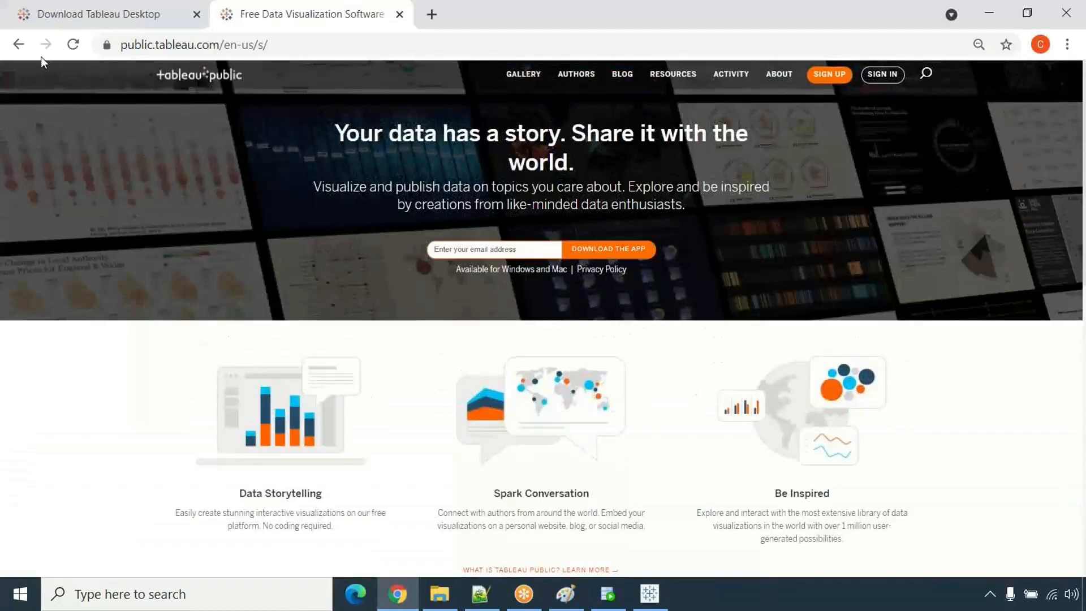
left_click(21, 45)
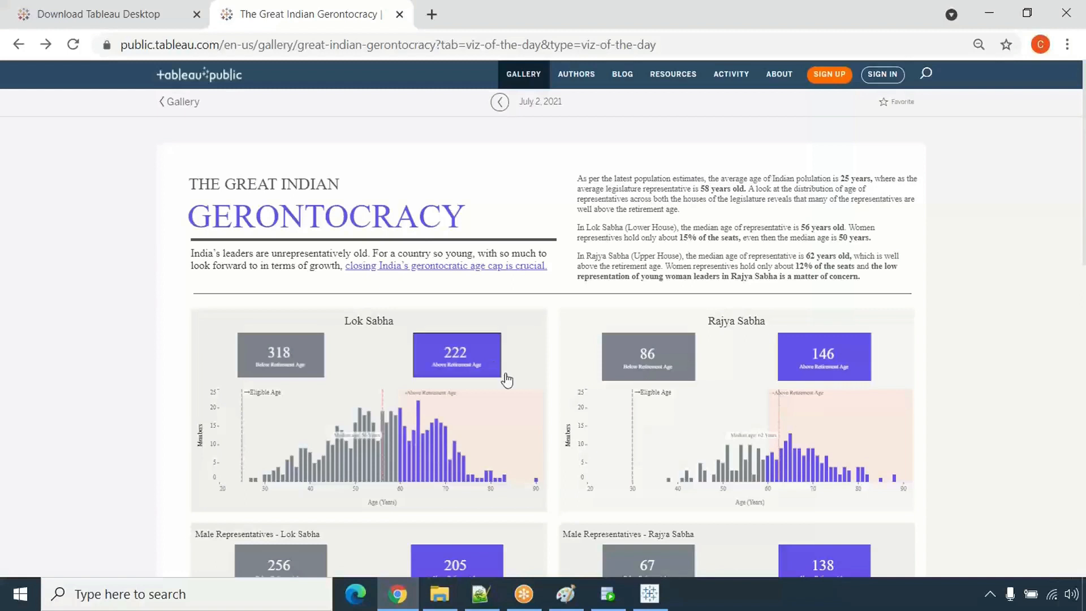
- Switch to Tableau Desktop and change the Orders+ (Sample - Superstore) data source connection from live to Extract
left_click(649, 593)
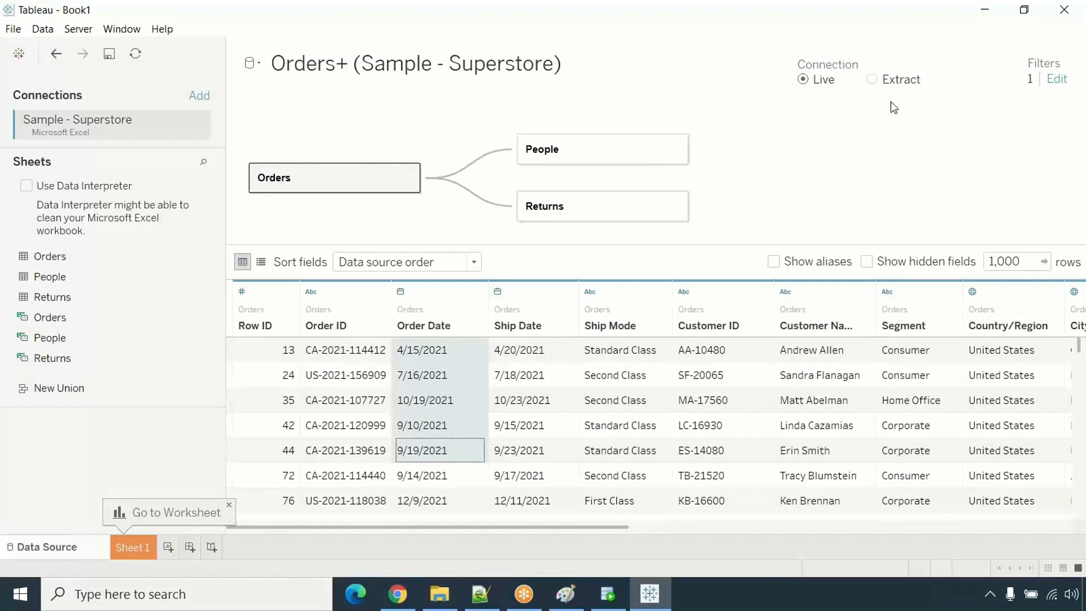
left_click(872, 80)
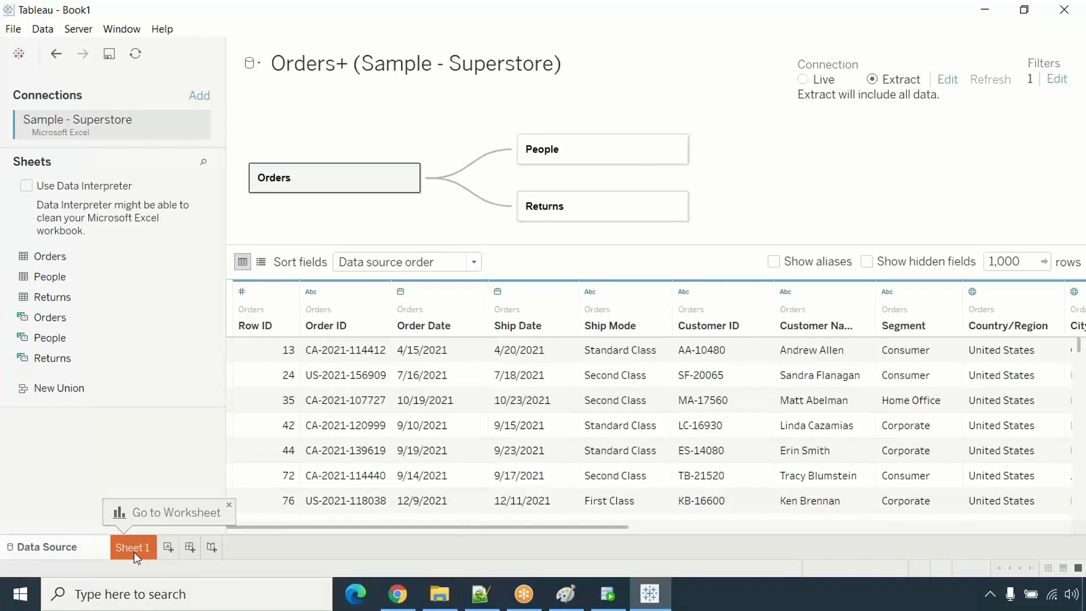
- Try to save the Orders+ (Sample - Superstore) extract while opening Sheet 1, and return to the data source page
left_click(134, 548)
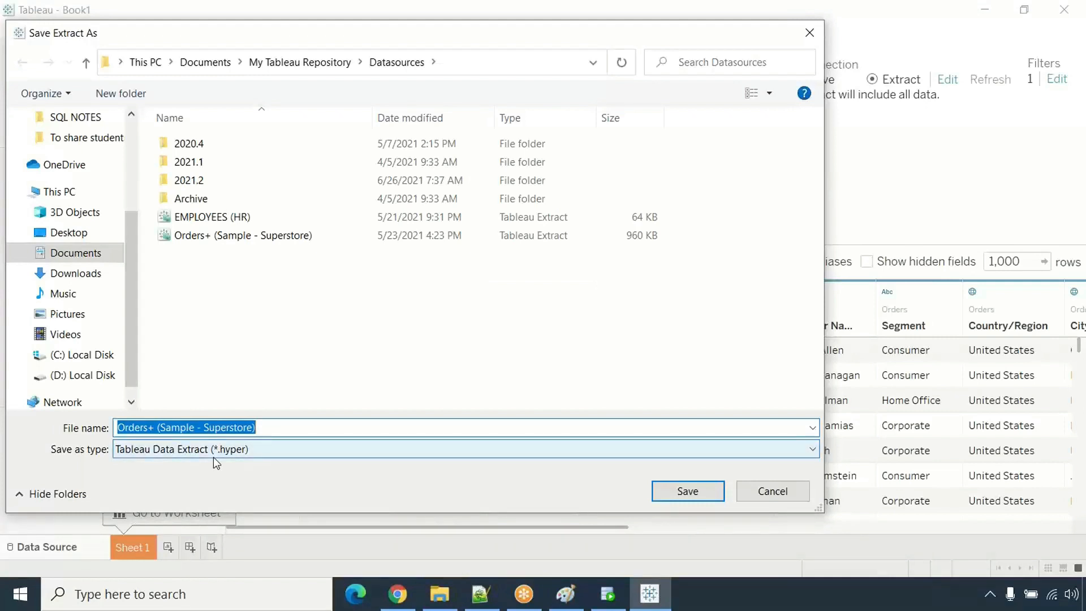
key("Return")
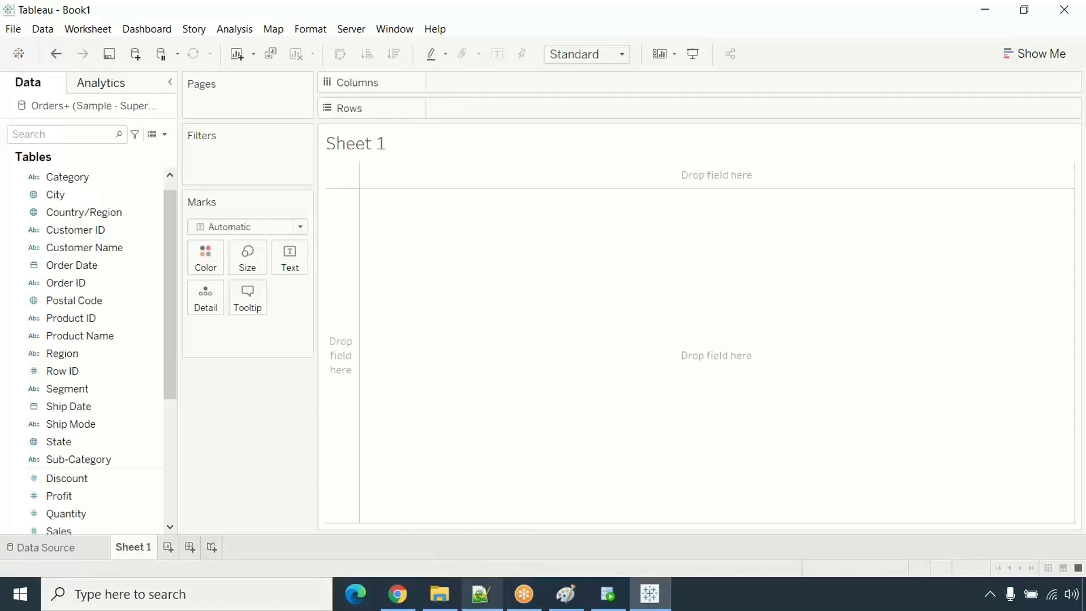
left_click(63, 548)
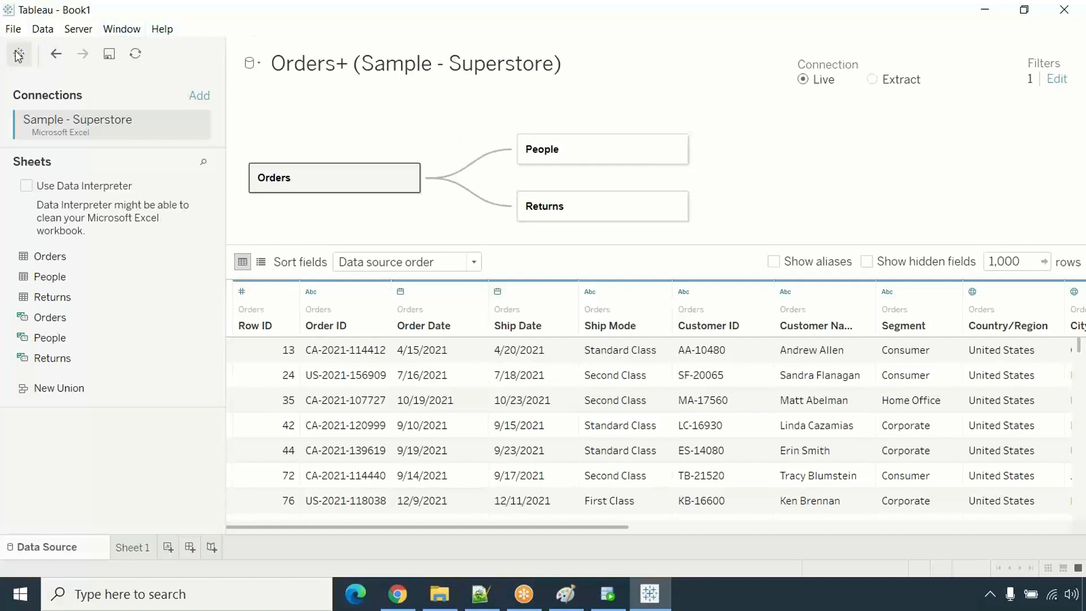
left_click(43, 30)
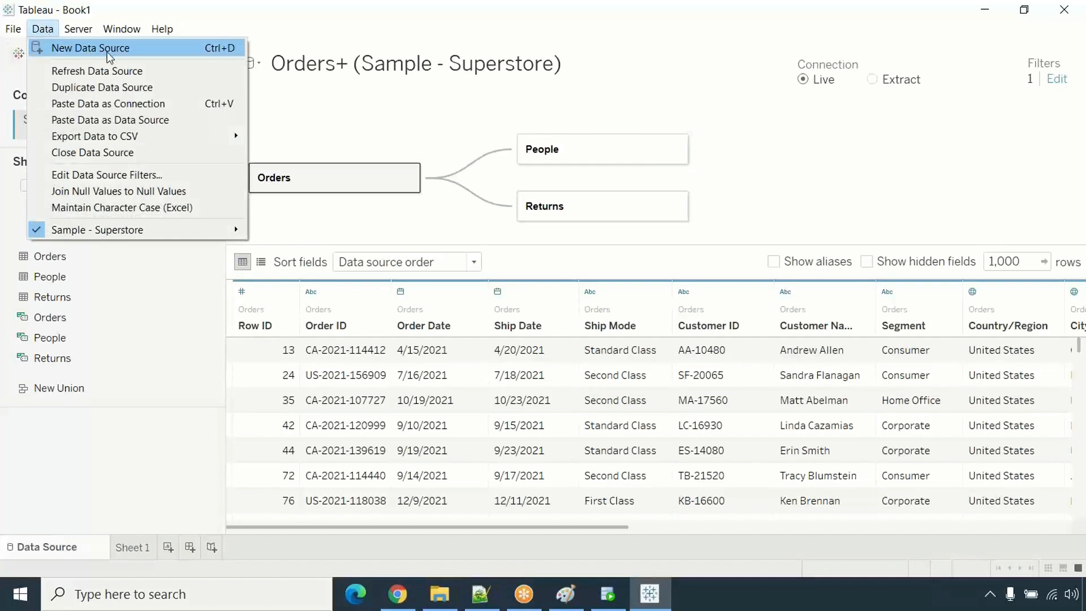
left_click(322, 104)
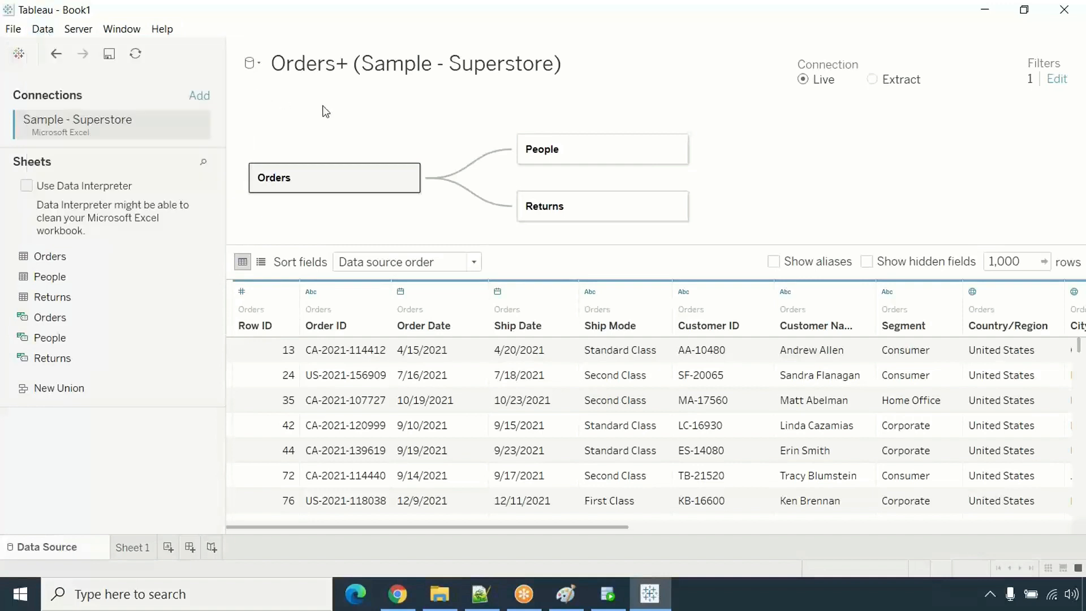
left_click(260, 66)
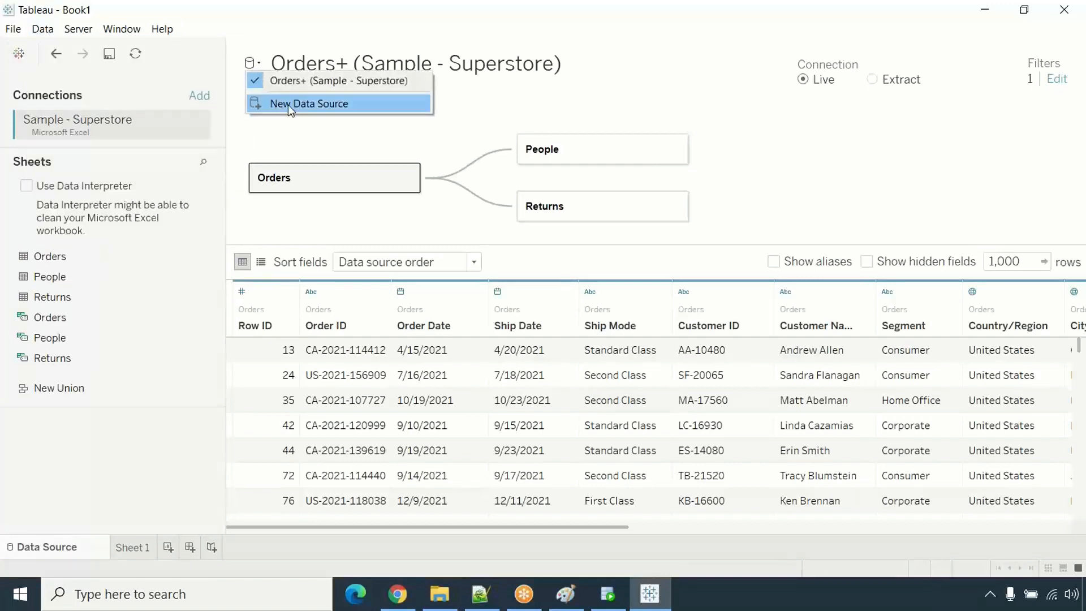
left_click(324, 150)
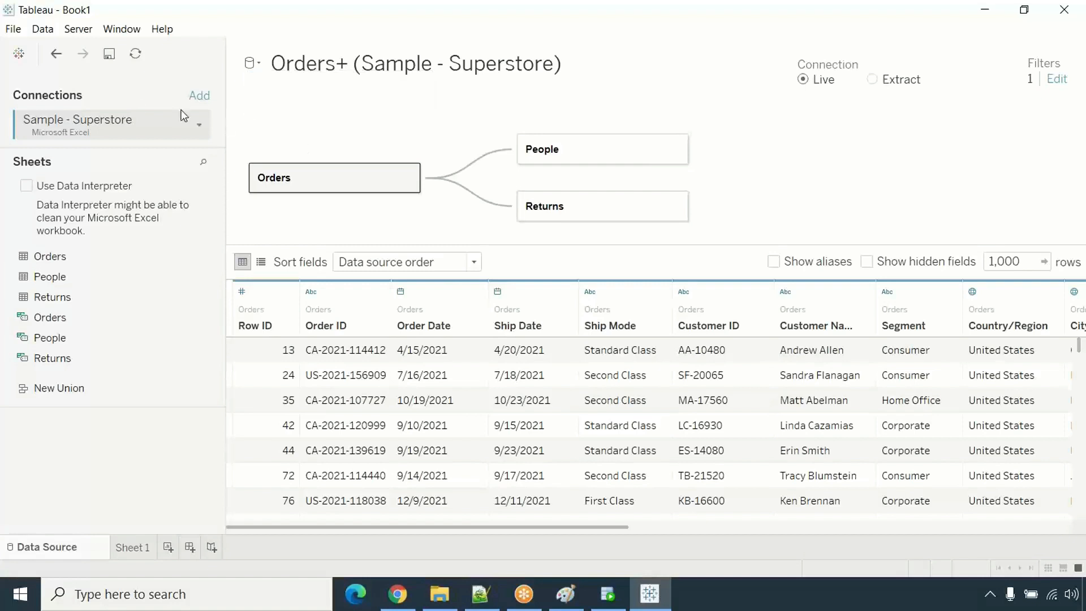
- Start a new Oracle connection from the start page with server localhost, service xe and port 1521
left_click(19, 54)
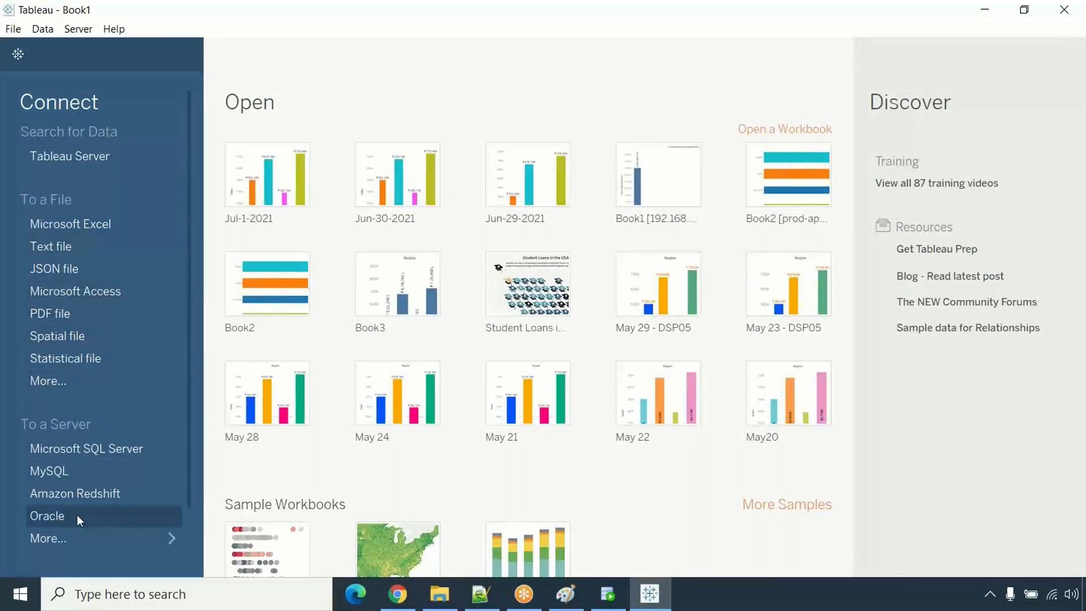
left_click(47, 515)
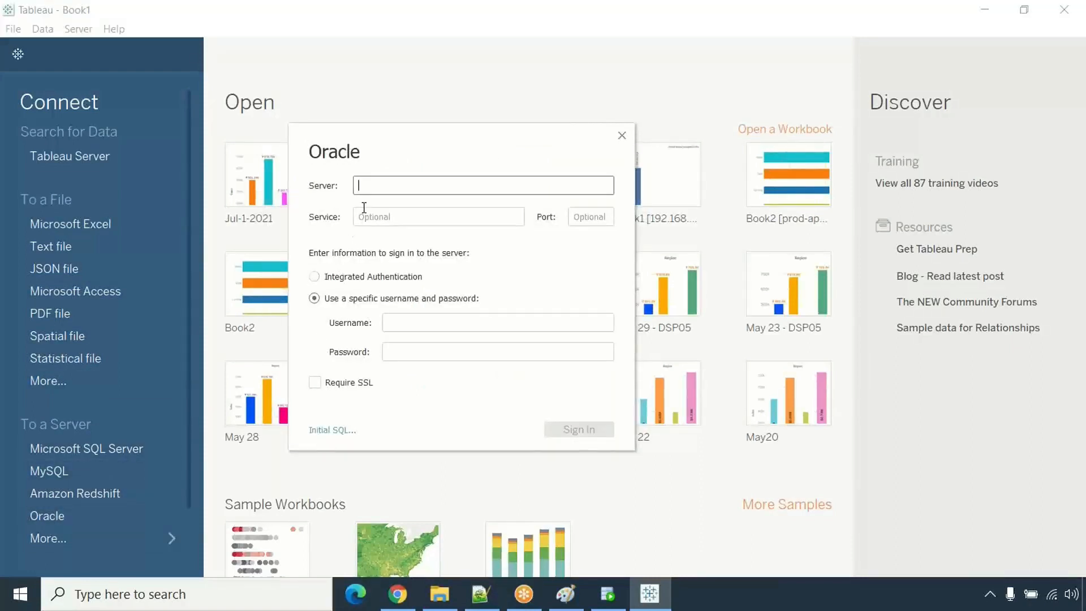
type("localhost")
left_click(387, 222)
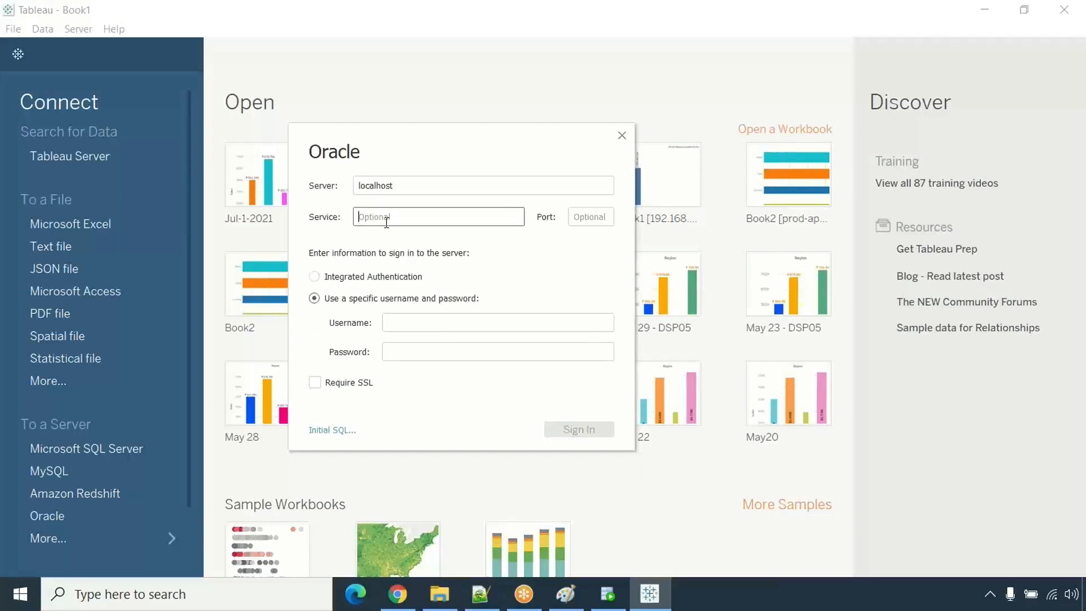
type("xe")
left_click(602, 218)
type("1521")
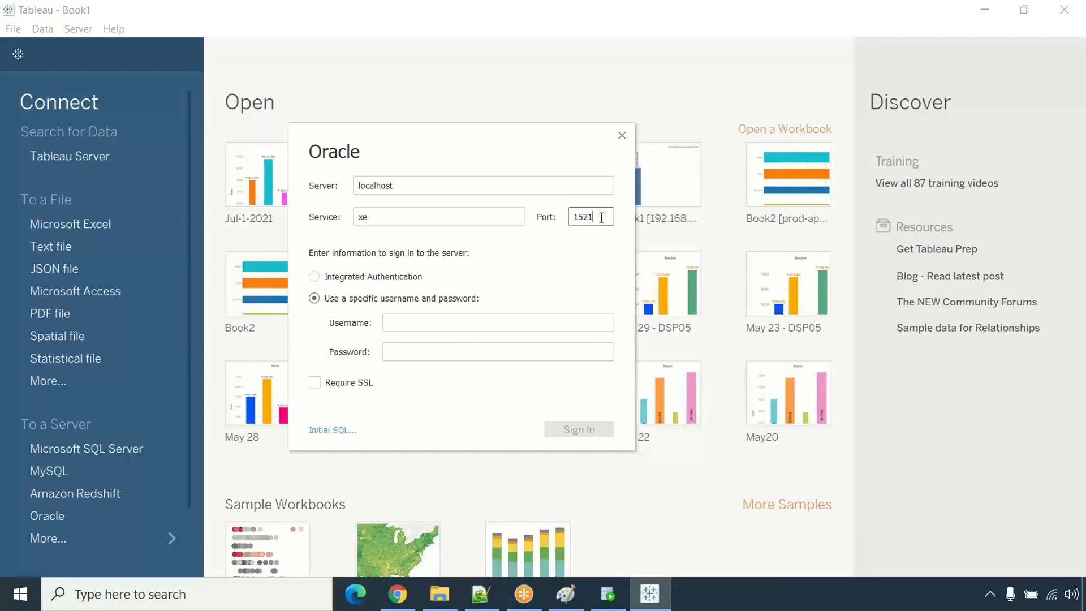
- Enter the database username and password and sign in to the Oracle server
left_click(447, 330)
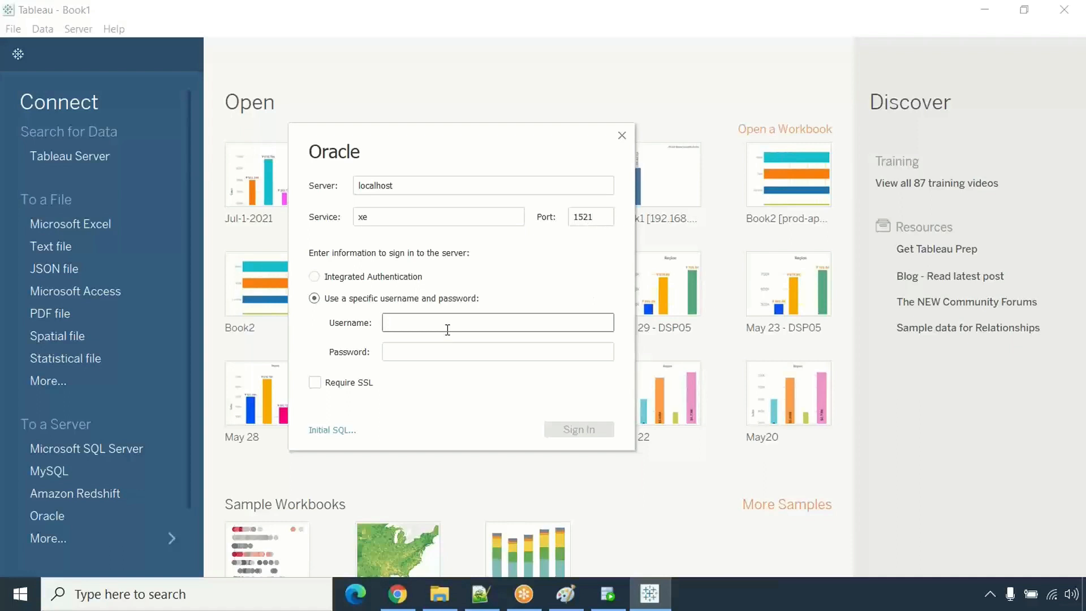
type("hr")
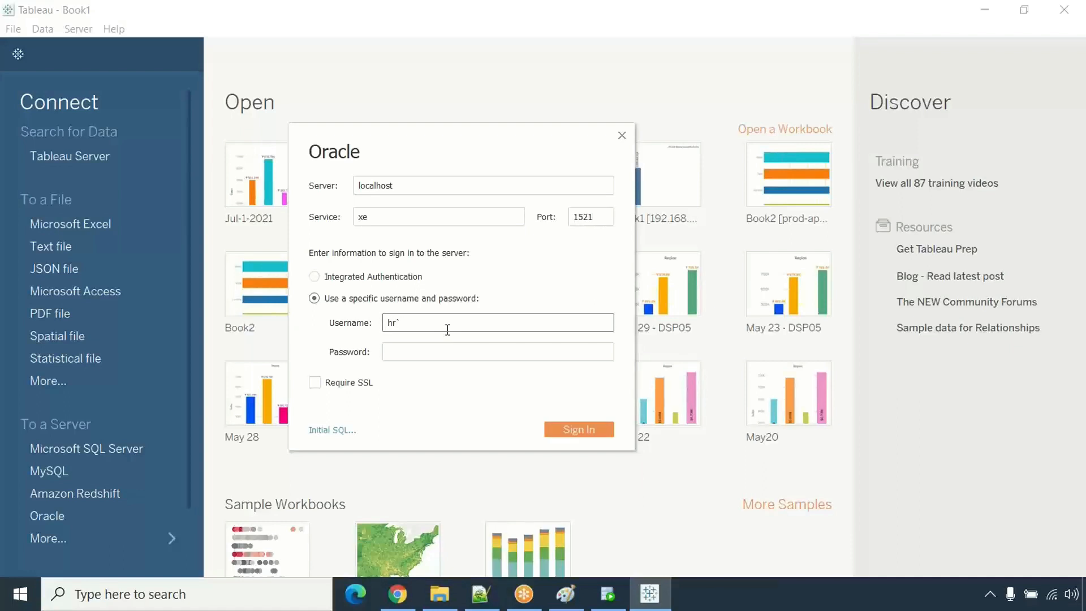
key("Tab")
type("hr")
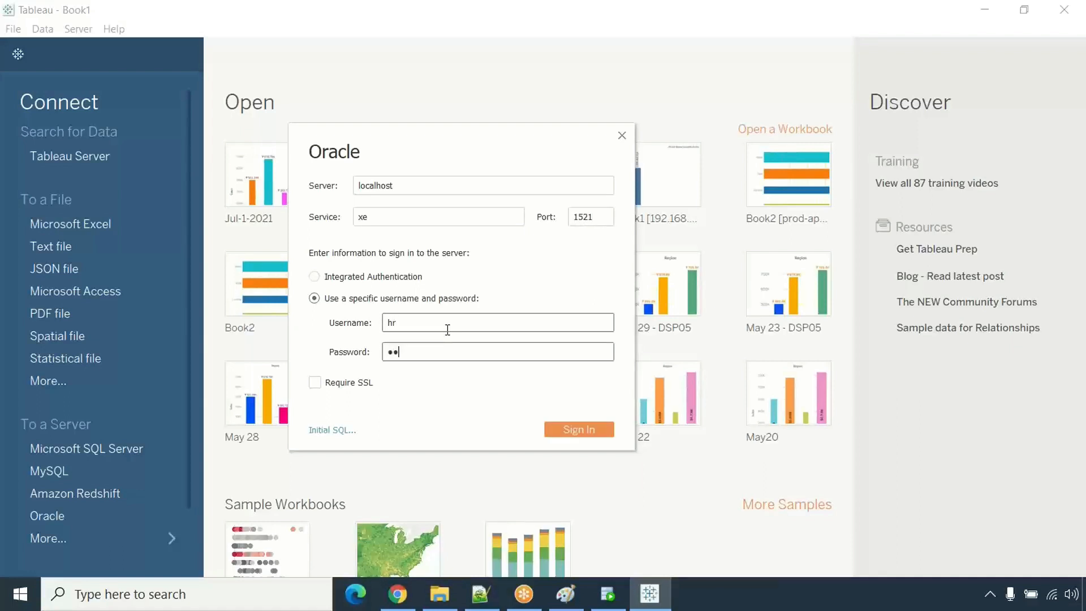
left_click(581, 430)
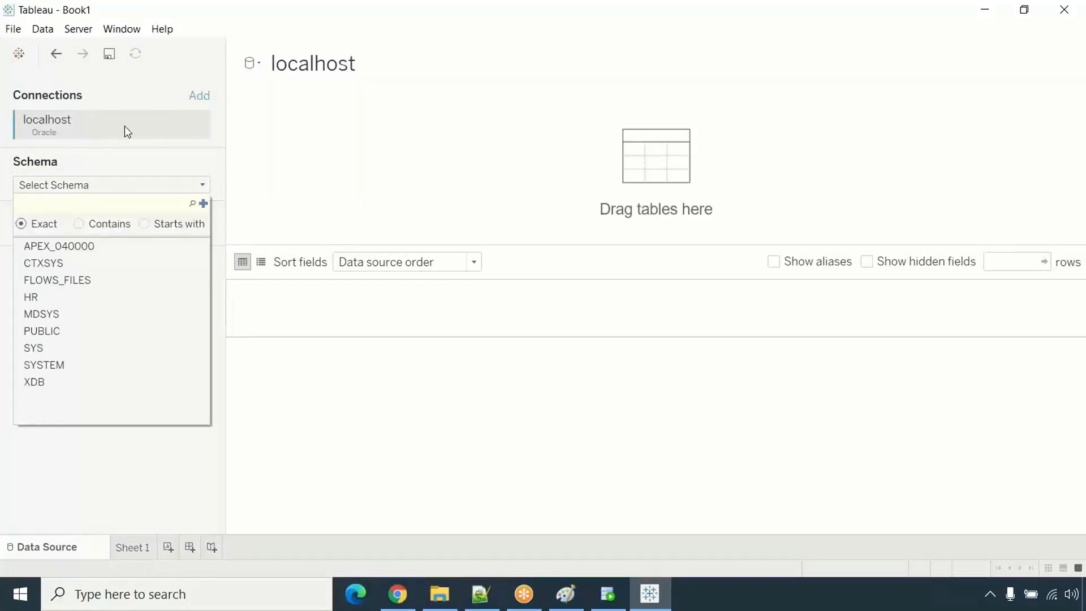
- Select the HR schema, add the EMPLOYEES table to the data source canvas, and turn on automatic updating of its preview
left_click(102, 297)
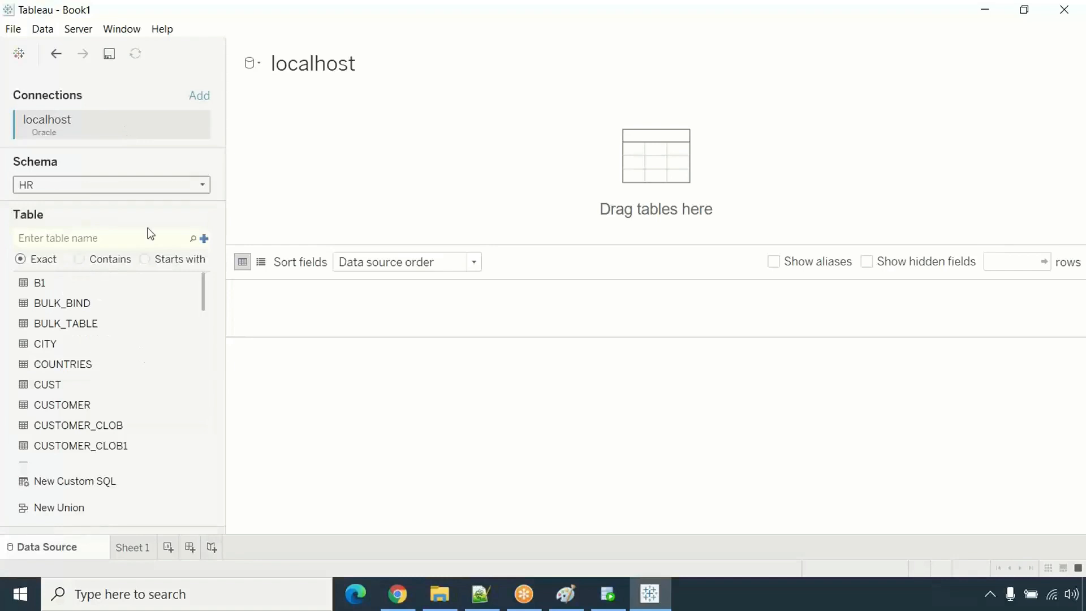
scroll(128, 412, "down", 2)
scroll(128, 412, "down", 3)
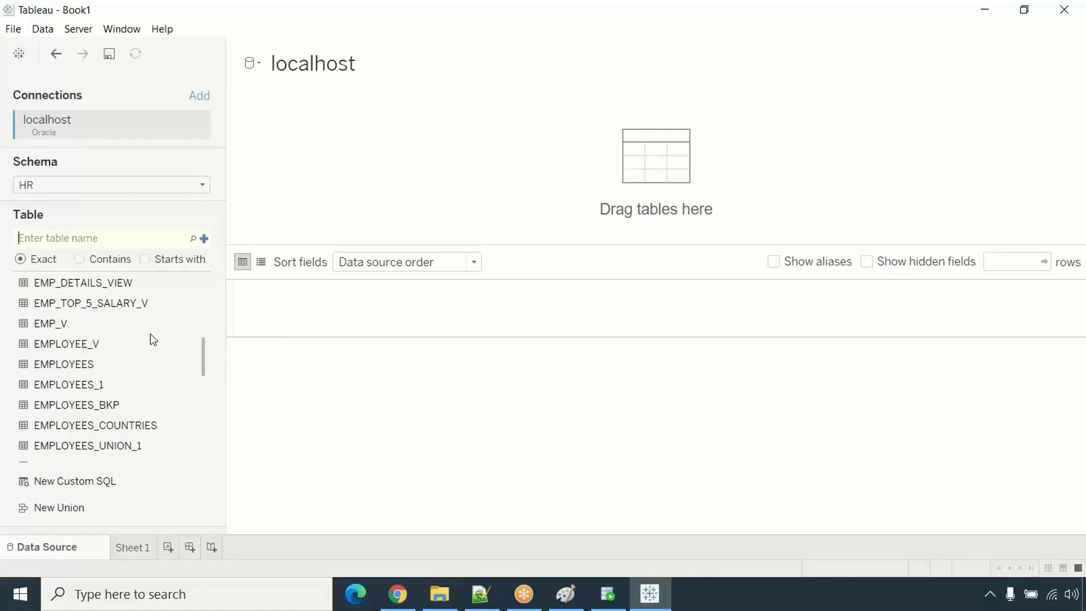
left_click(628, 455)
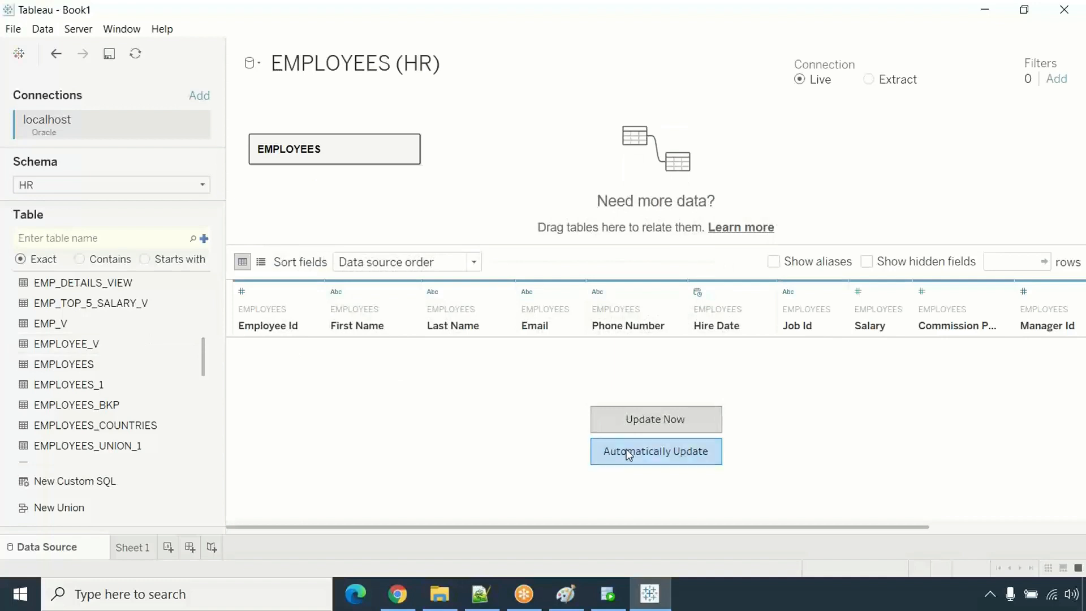
- Add the DEPARTMENTS table to the canvas beside EMPLOYEES
scroll(141, 350, "up", 3)
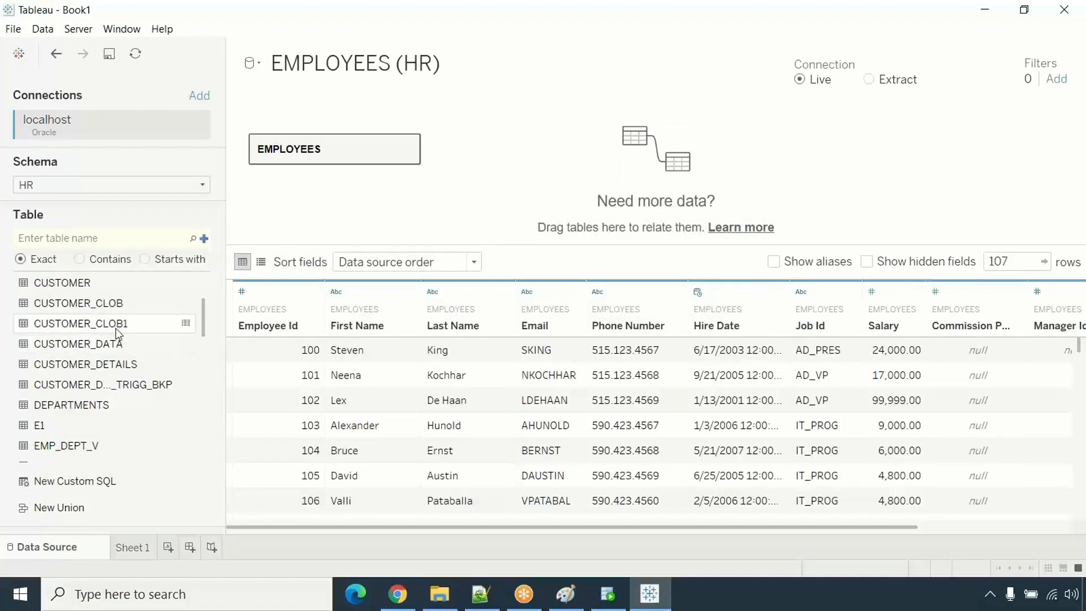
scroll(115, 334, "up", 2)
scroll(116, 335, "down", 2)
scroll(116, 337, "down", 2)
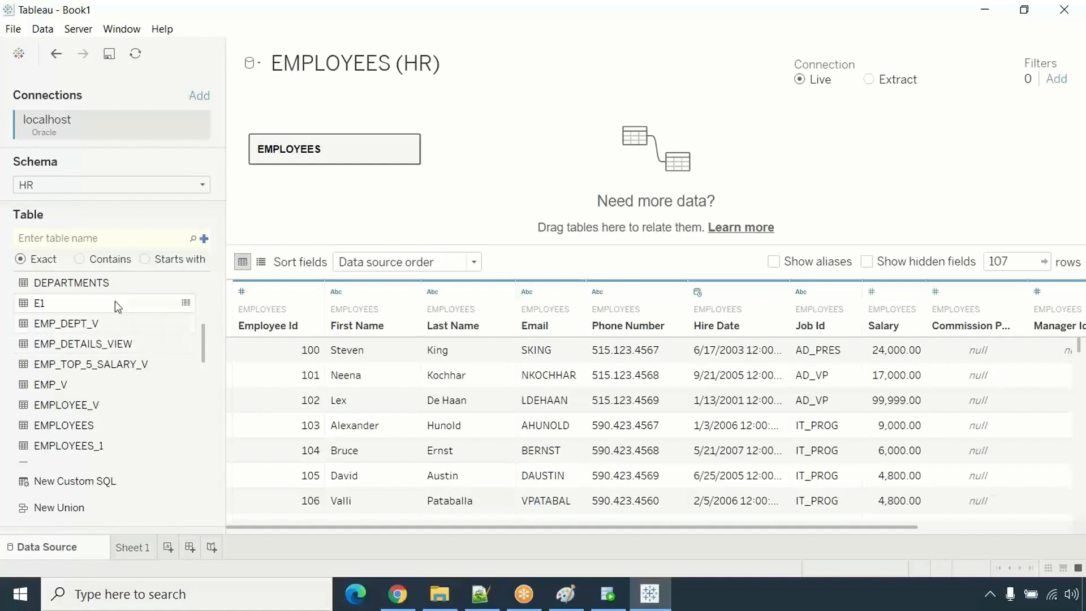
left_click_drag(108, 283, 477, 155)
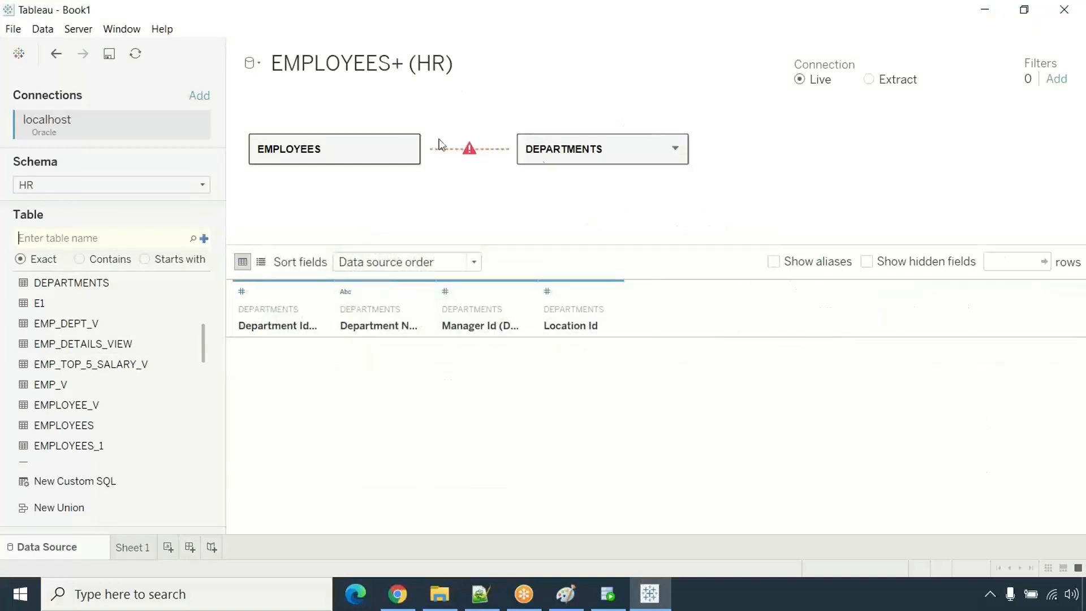
- Relate EMPLOYEES to DEPARTMENTS by matching Department Id with Department Id (Departments), and close the relationship editor
left_click_drag(522, 93, 482, 175)
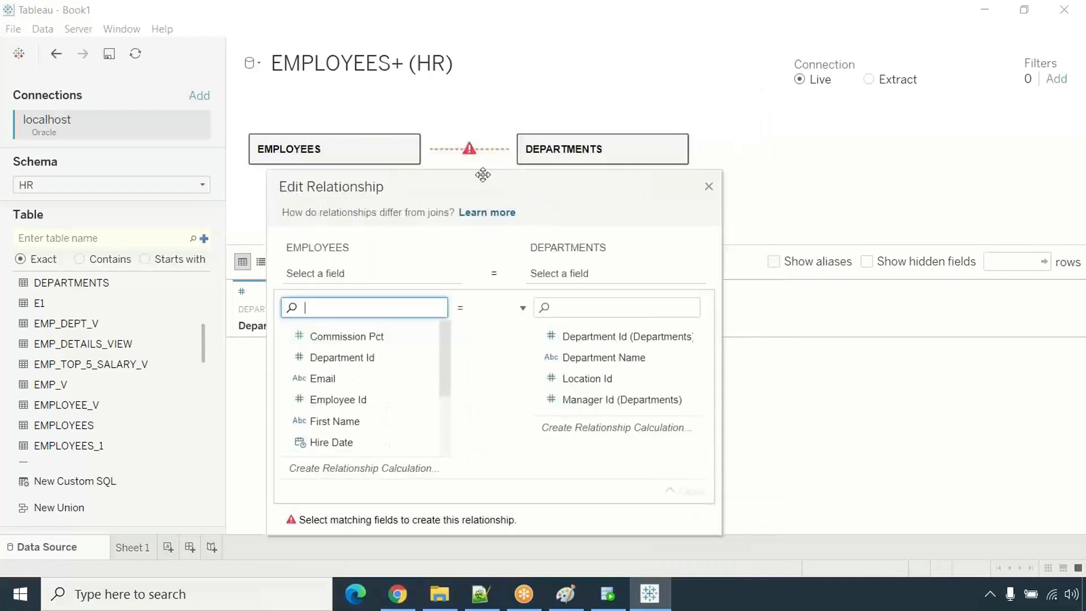
left_click(357, 361)
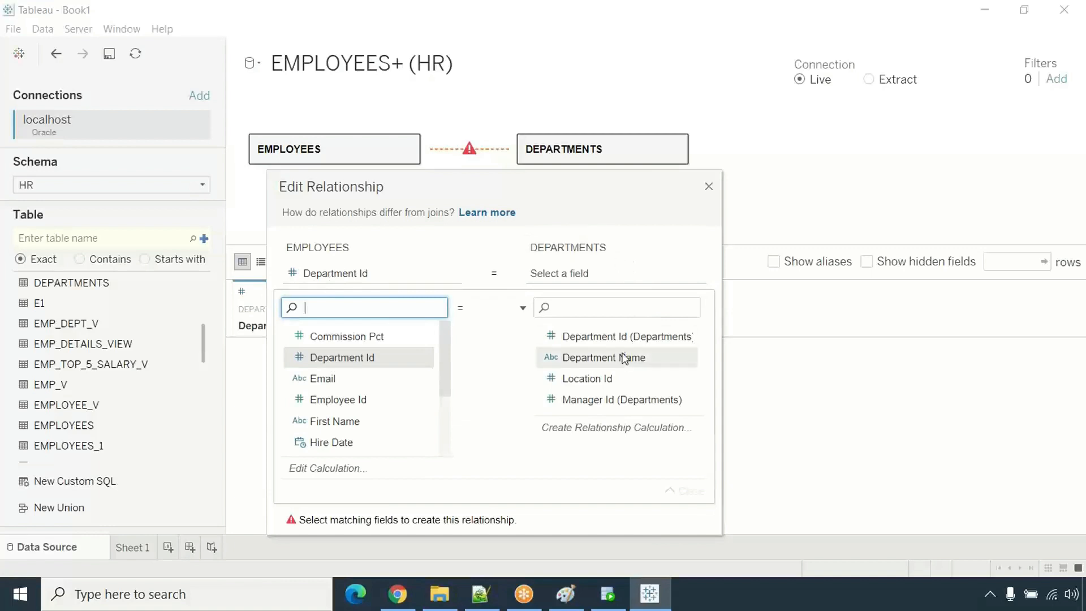
left_click(640, 339)
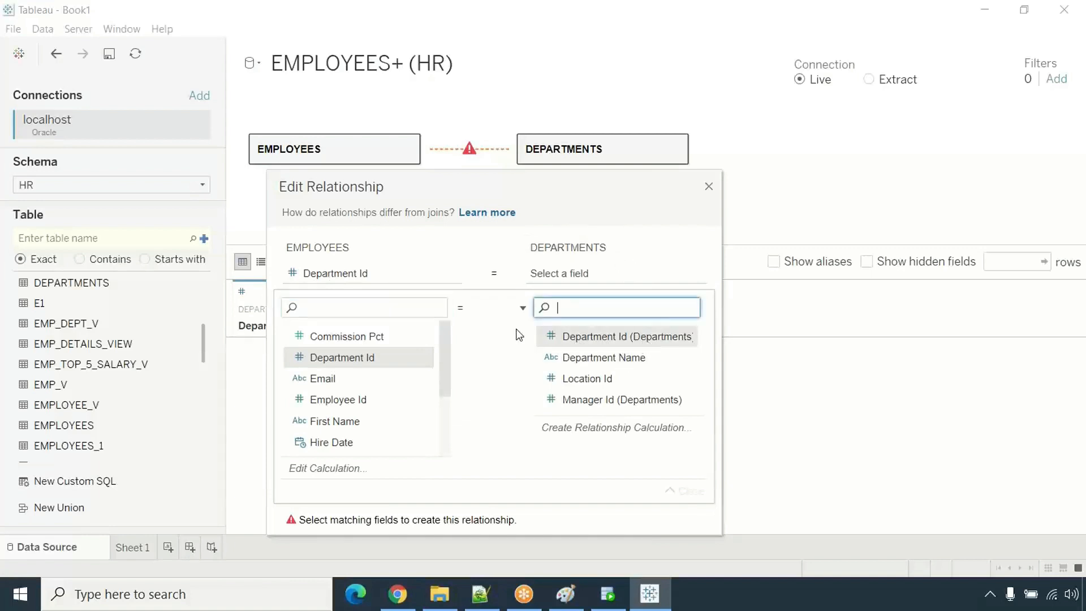
left_click(580, 339)
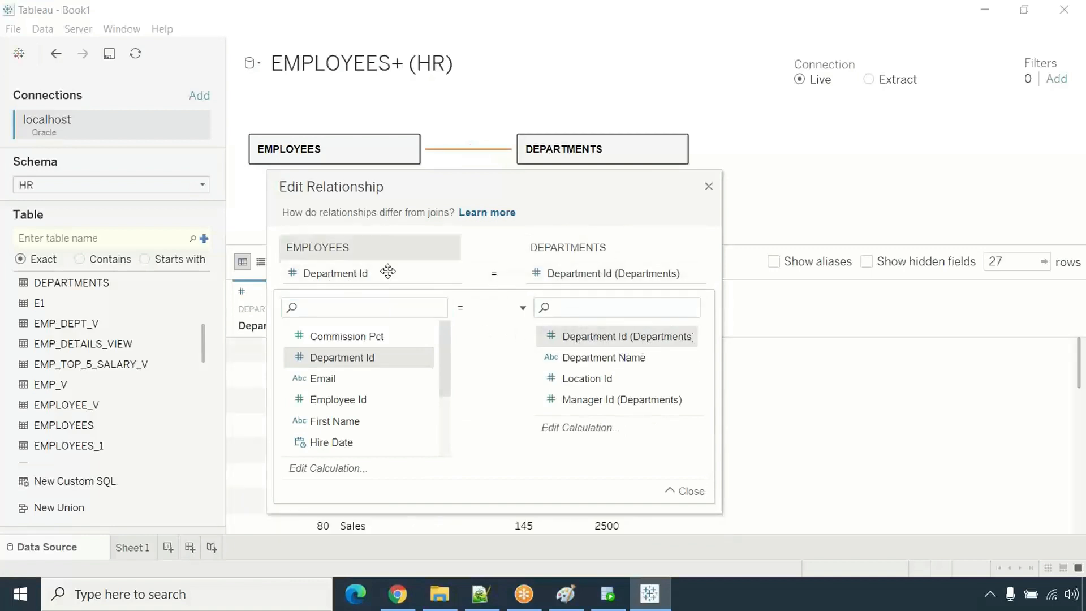
left_click(708, 186)
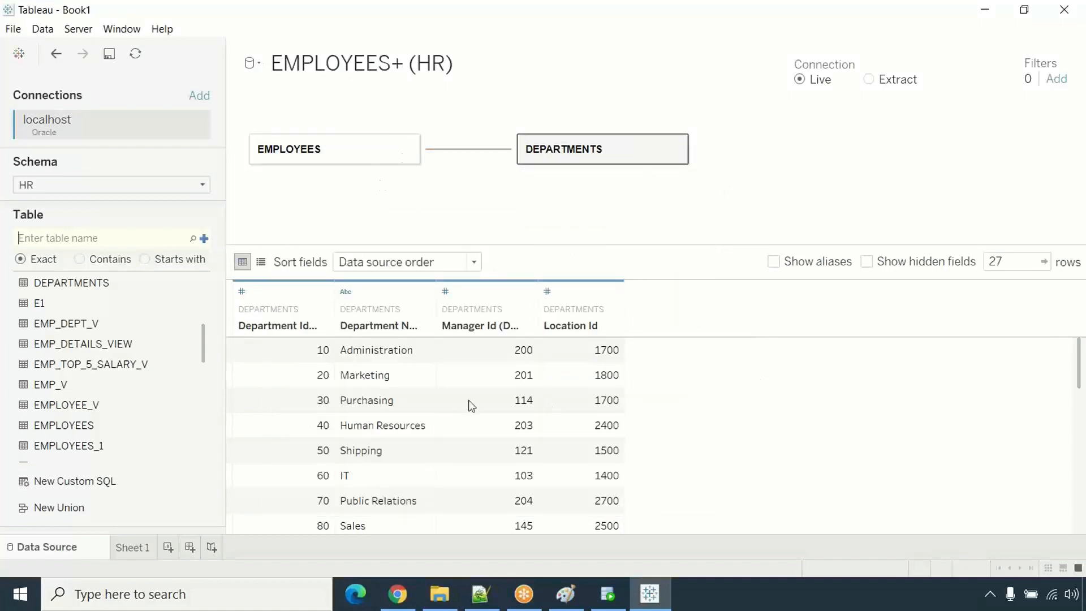
- Review the DEPARTMENTS and EMPLOYEES rows and switch to the Orders+ (Sample - Superstore) data source
left_click_drag(372, 361, 618, 541)
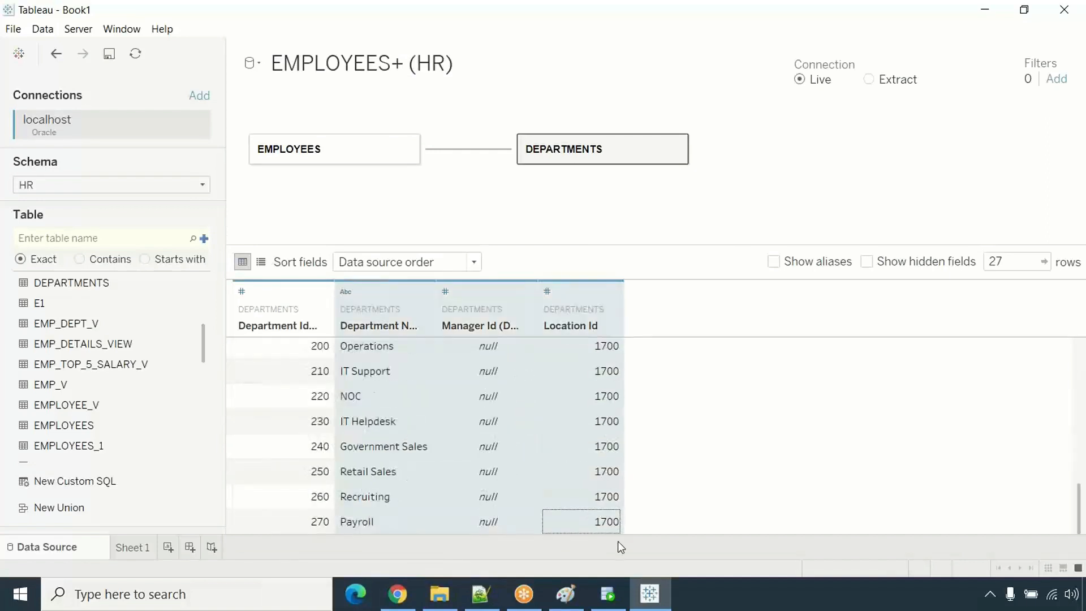
left_click(366, 164)
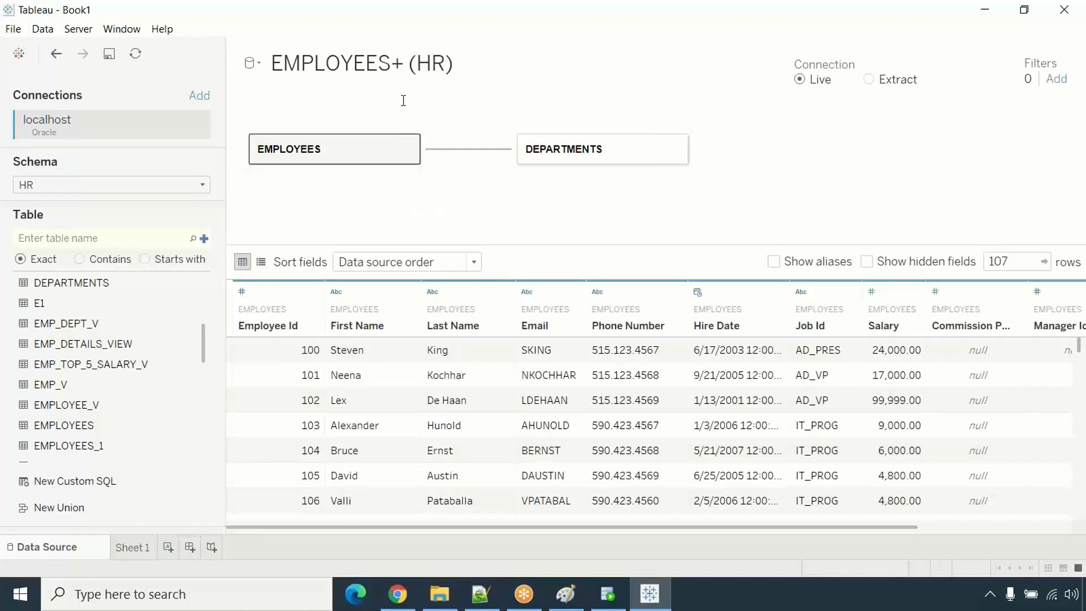
left_click(252, 63)
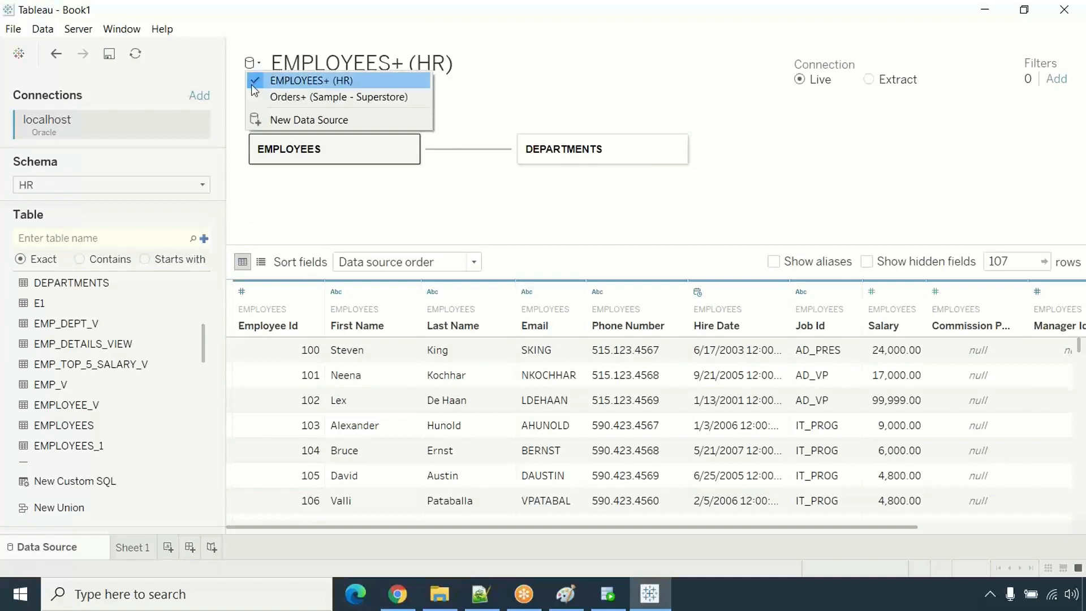
left_click(319, 97)
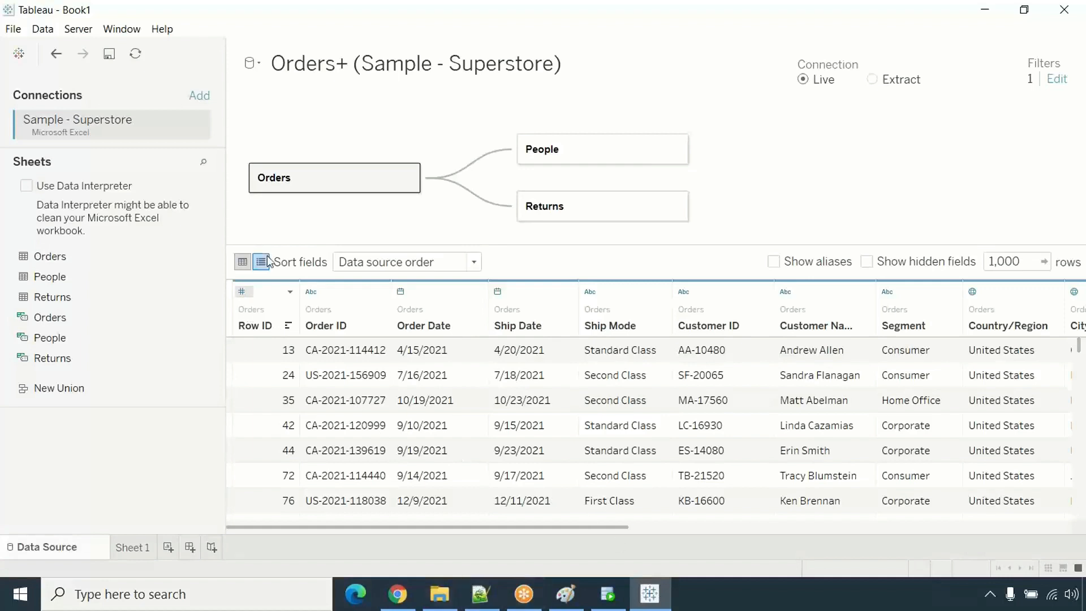
- Switch to the Notepad++ notes and add a "Data types:" heading underlined with dashes below the separator line
left_click(480, 594)
left_click(127, 337)
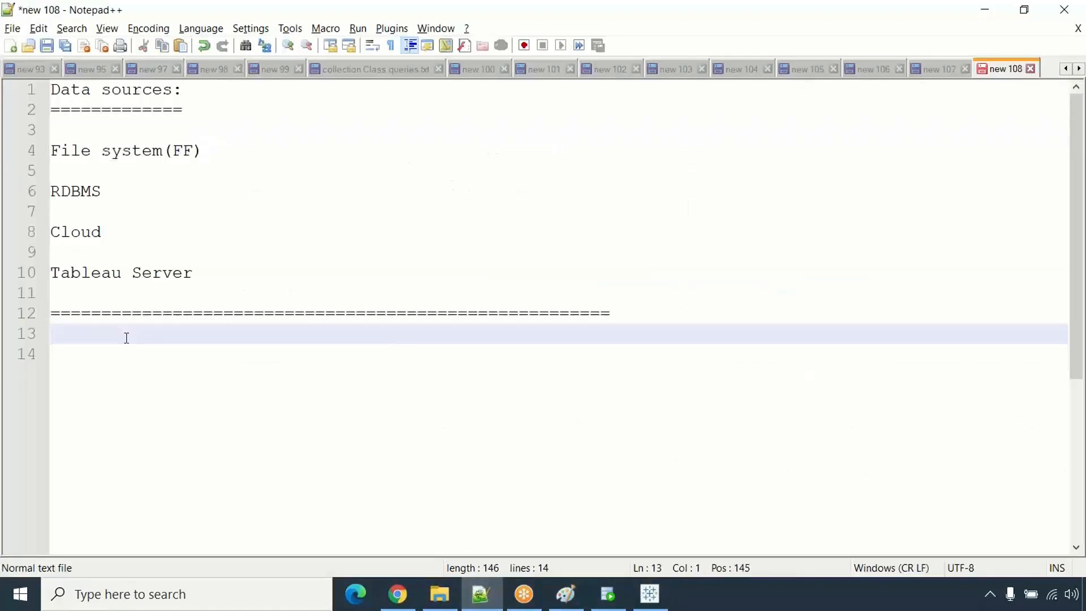
type("Data types:")
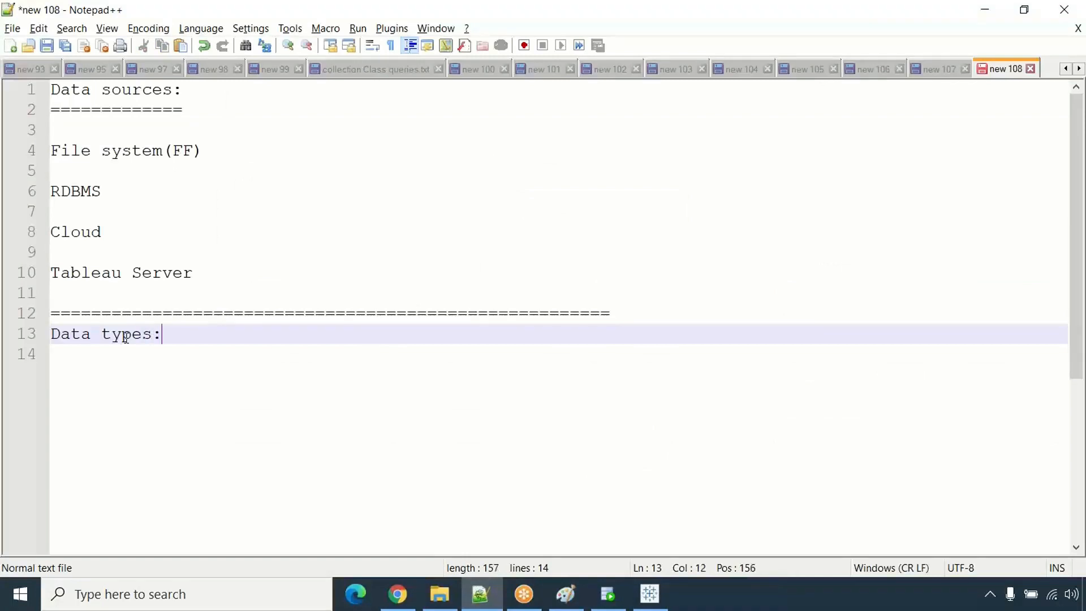
key("Return")
scroll(121, 331, "down", 4)
type("-----------")
key("Return")
- Add "1. Nemeric #" as the first entry under the data types heading, with blank lines below it
type("1. Nemeric")
key("Return")
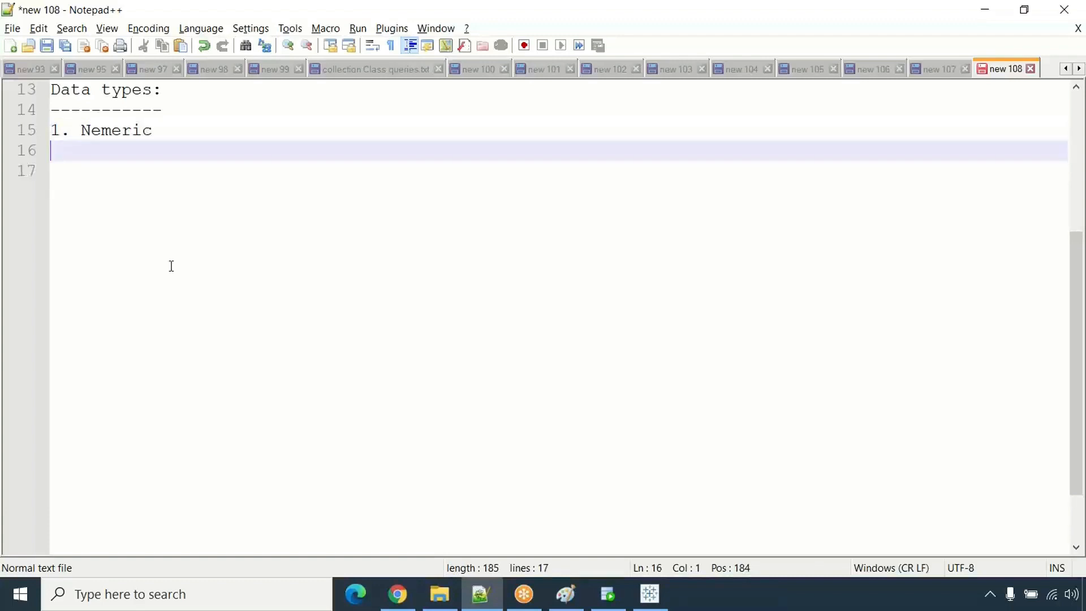
key("Return")
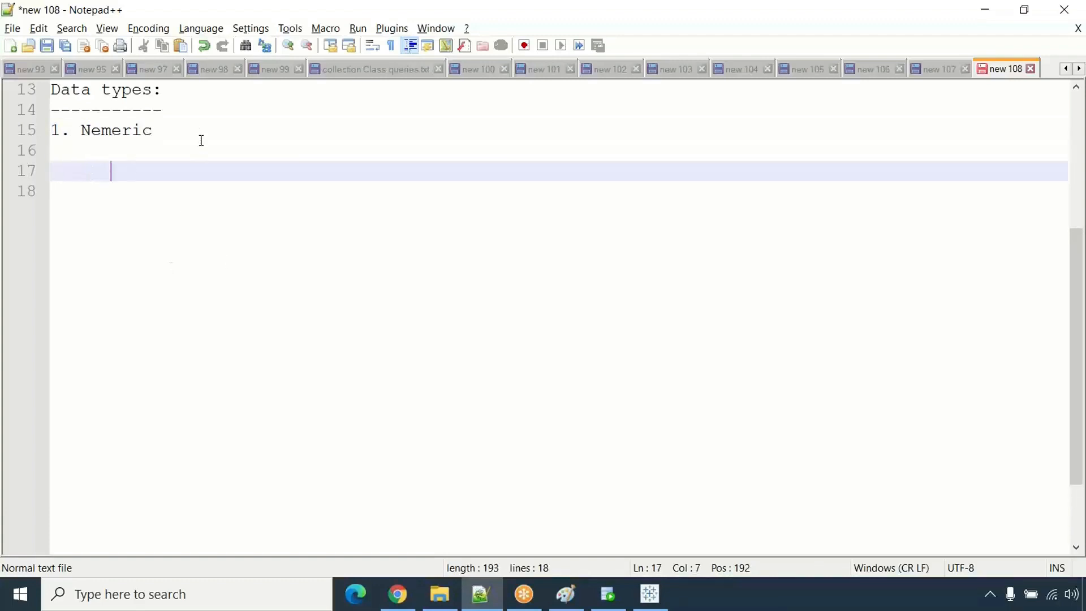
left_click(201, 137)
type("#")
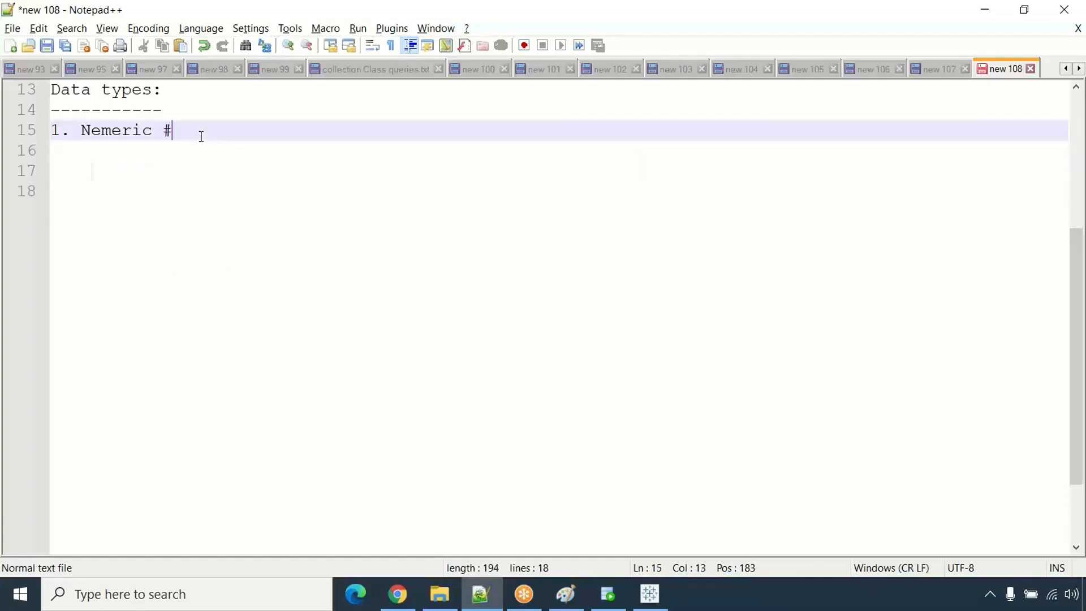
- Add the indented lines "number - whole" and "number - decimal" below the numeric entry, separated by a blank line
key("Return")
key("Return")
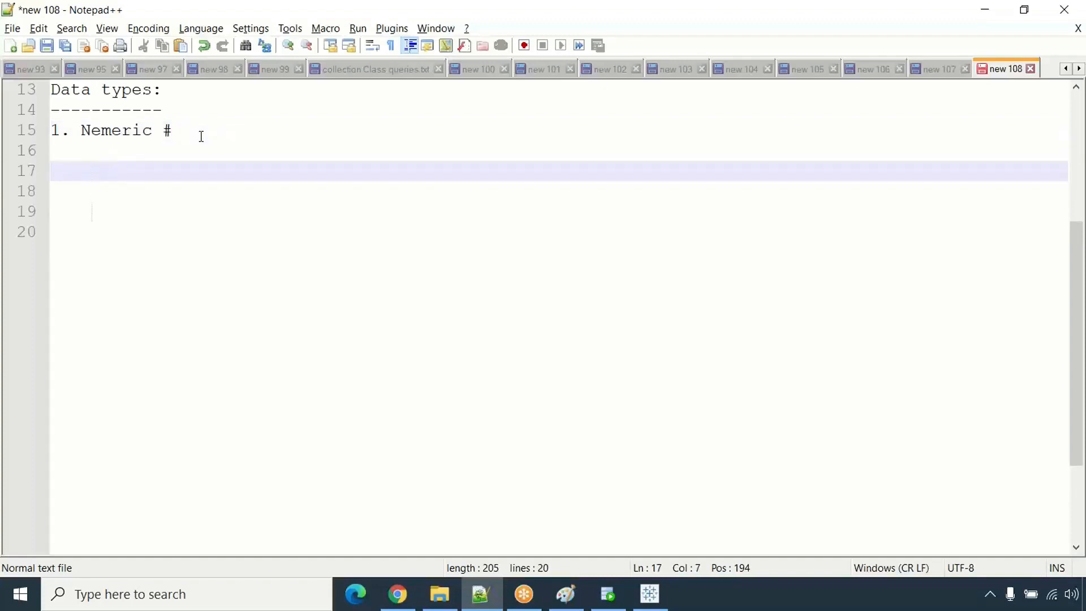
type("number -")
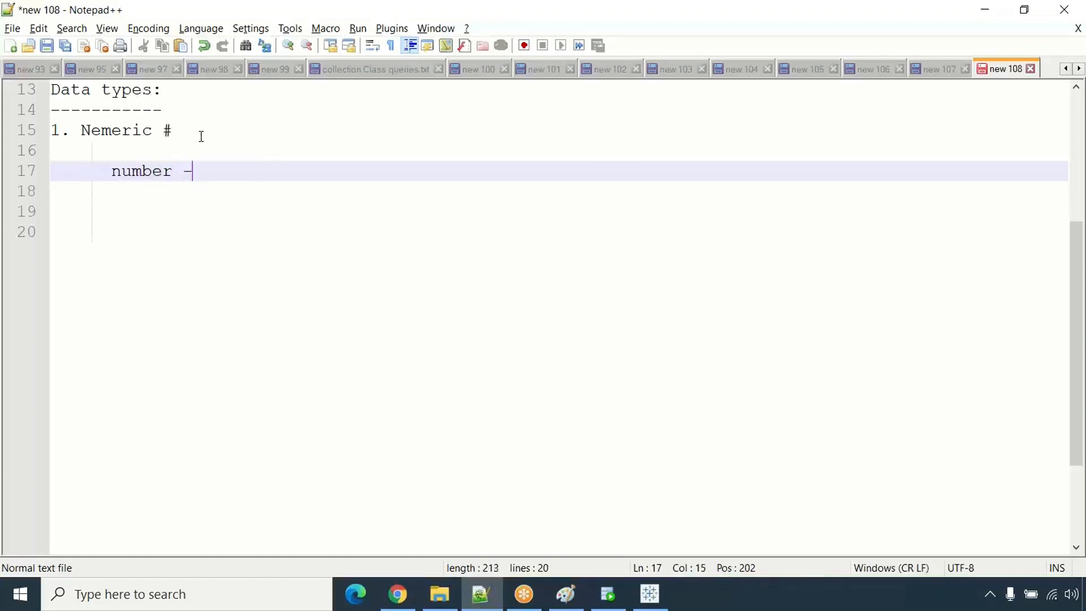
type(" whole")
key("Return")
key("Return")
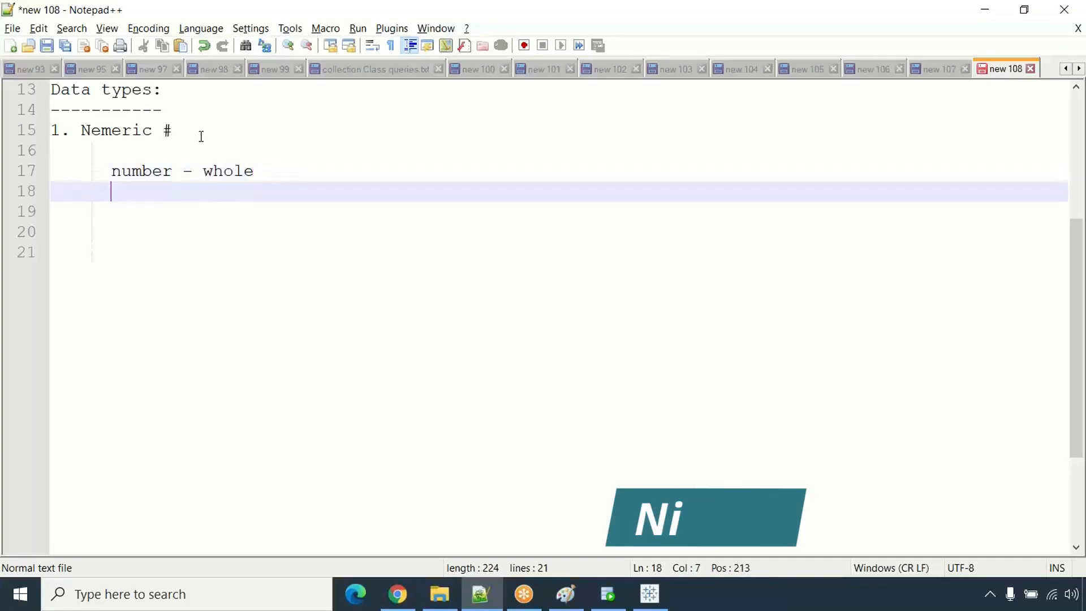
type("number - decimal")
key("Return")
key("Return")
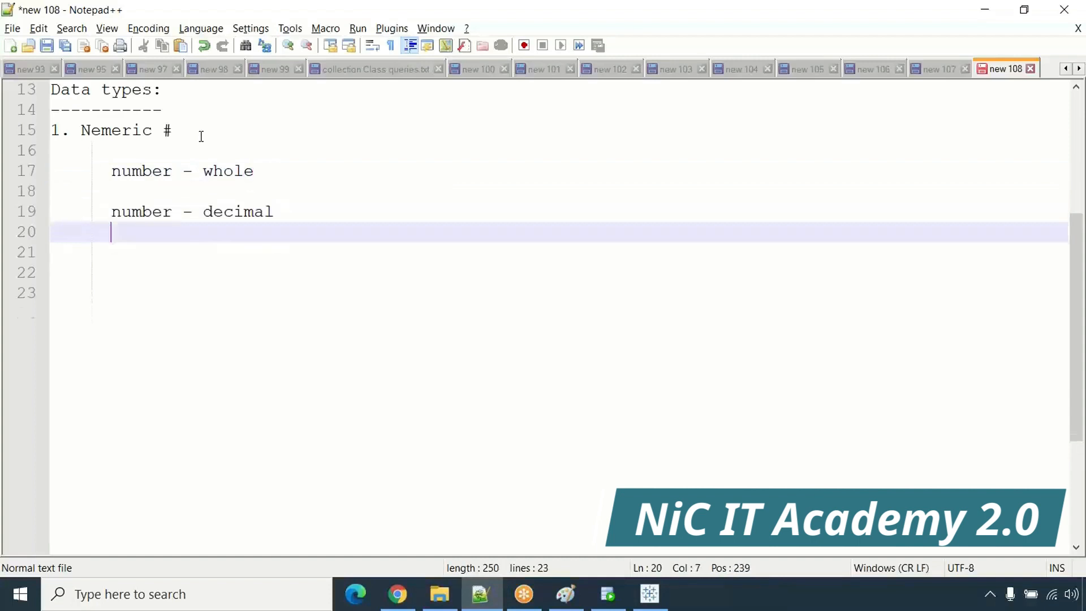
- Add an unindented second entry, "2. string Abc", two blank lines below the decimal line
key("Return")
key("Return")
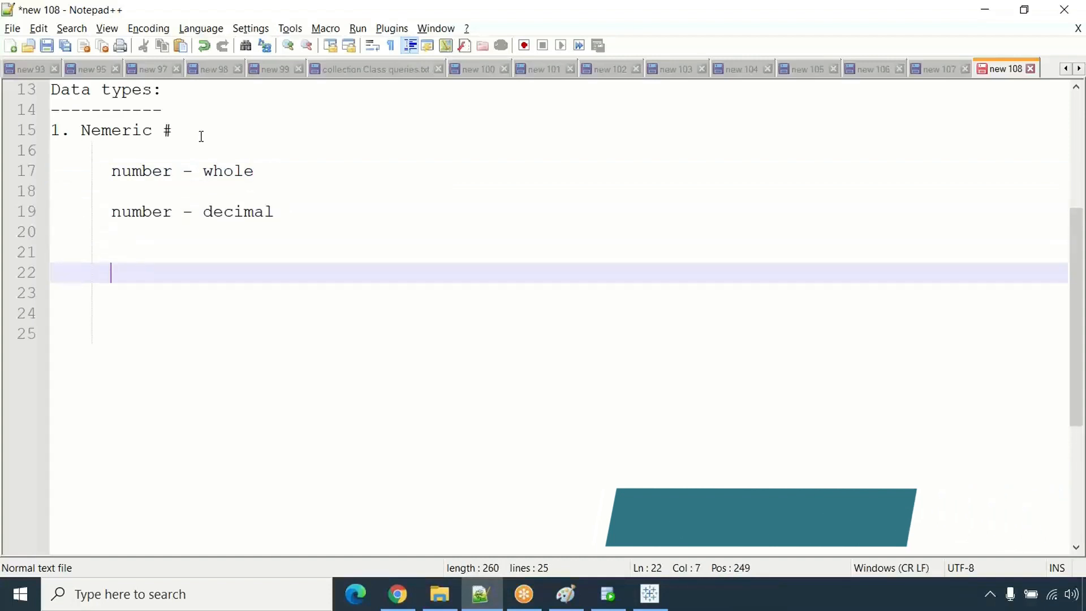
key("Left")
key("Left")
key("BackSpace")
key("BackSpace")
key("BackSpace")
key("BackSpace")
key("BackSpace")
type("2. ")
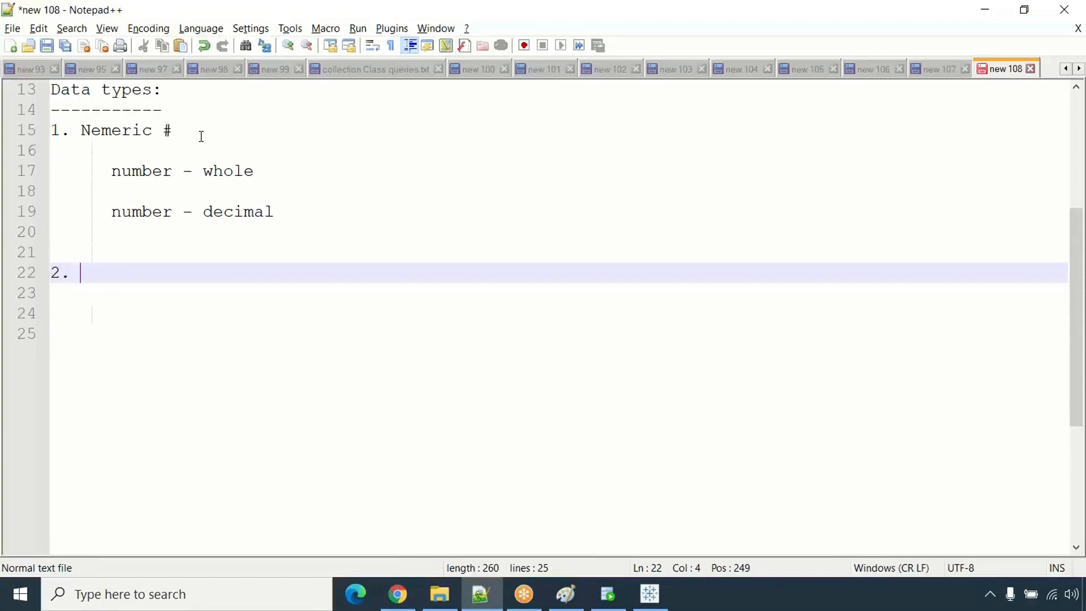
type("Cha")
key("BackSpace")
key("BackSpace")
key("BackSpace")
type("string   ")
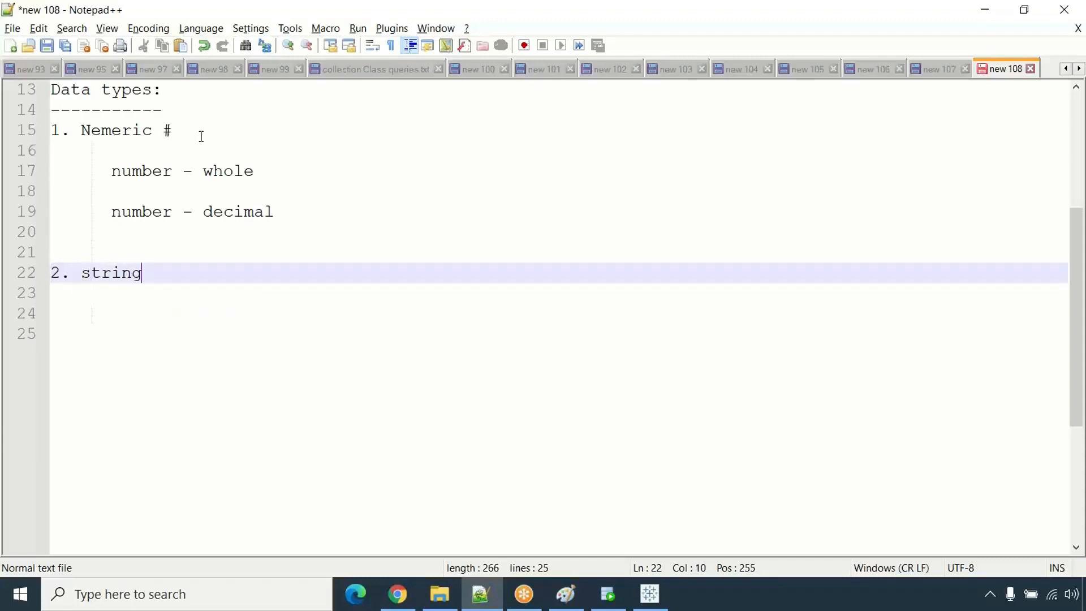
type("Abc")
- Add the entries "3. Date" and "4. Datetime" below the string entry, with a blank line before each
key("Return")
key("Return")
type("3. ")
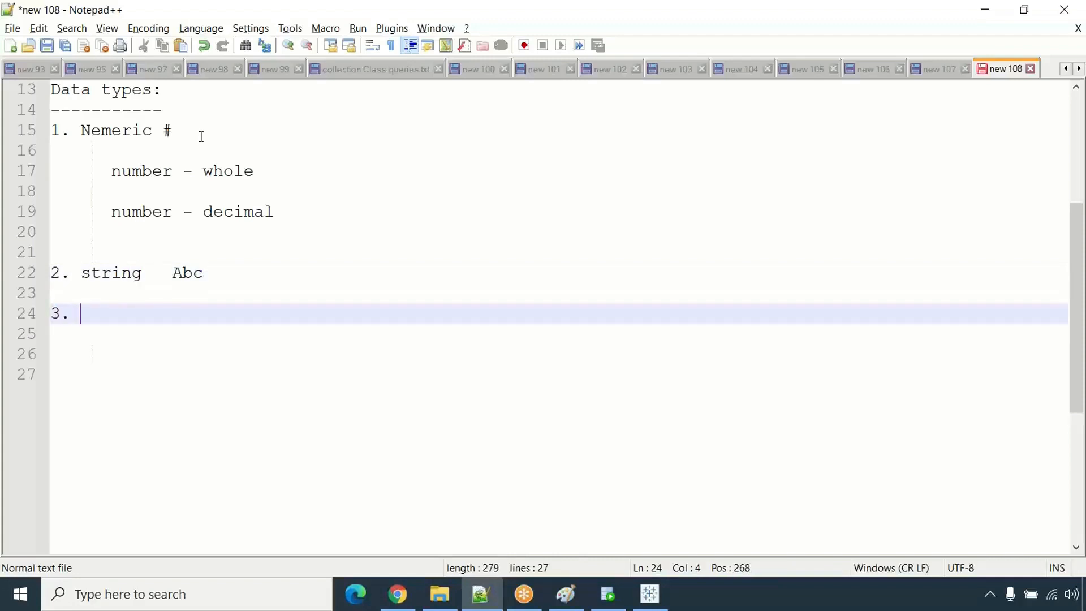
type("Date")
key("Return")
key("Return")
type("4. Date")
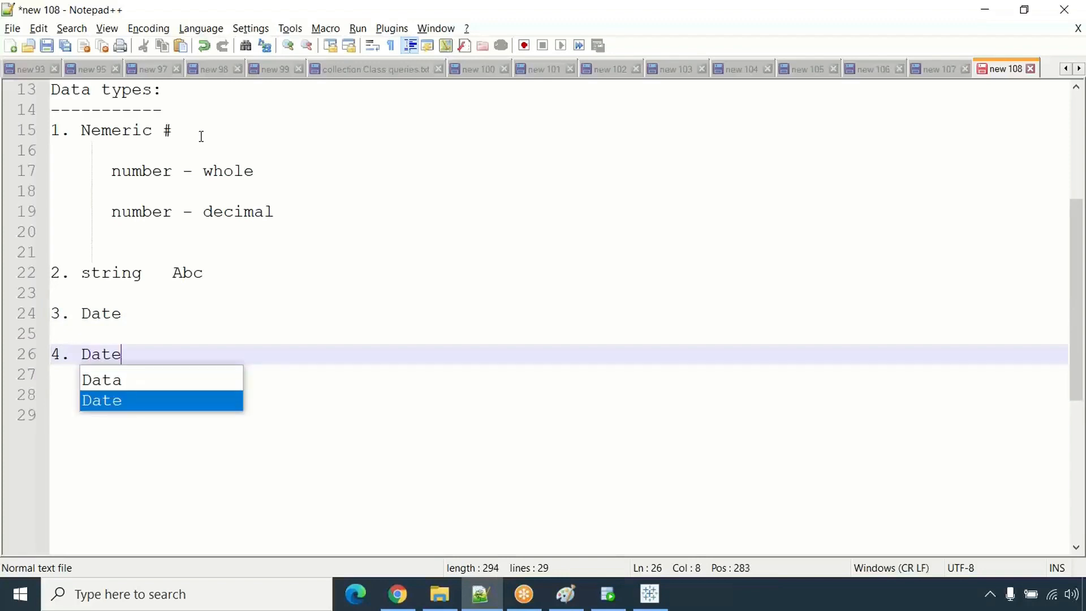
type("time")
- Add the entries "5. Boolean" and "6. Geographical" to the data types list, with a blank line before each
key("Return")
key("Return")
type("5")
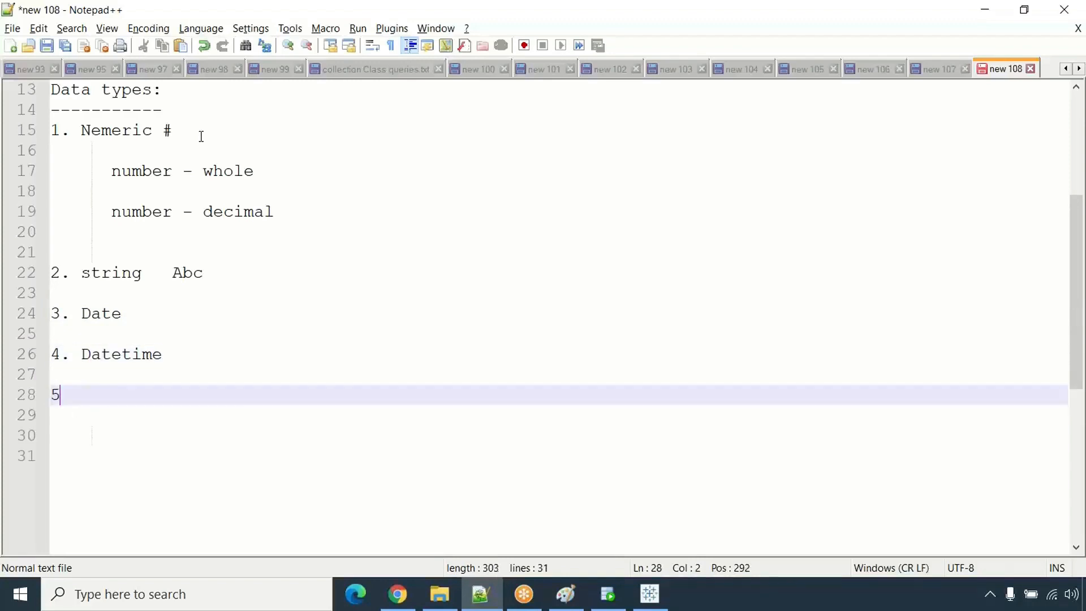
type(". Boolean")
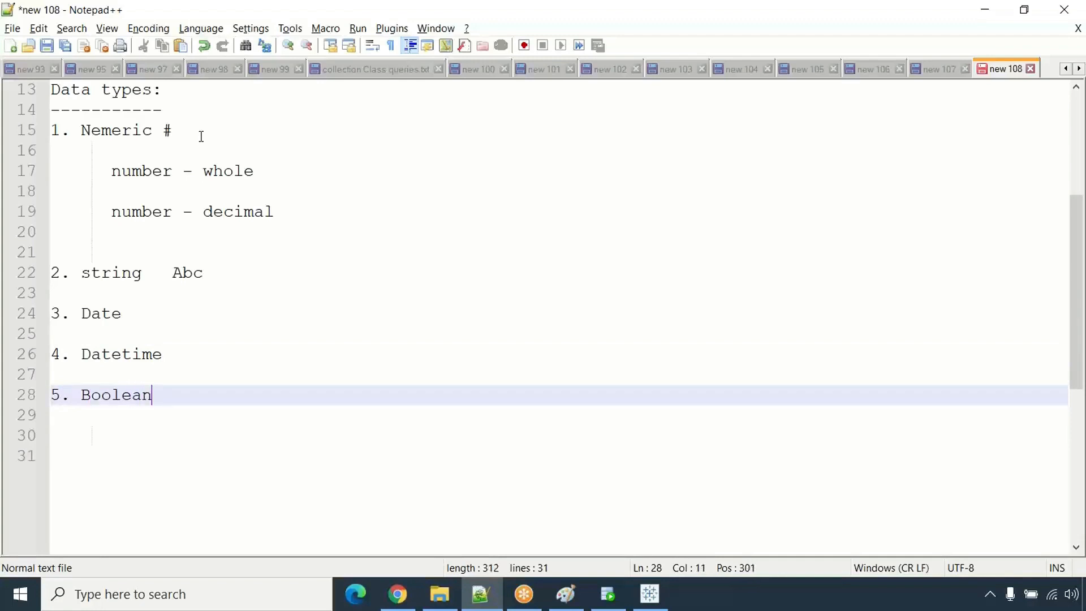
key("Return")
key("Return")
type("6. ")
type("Gep")
key("BackSpace")
type("o")
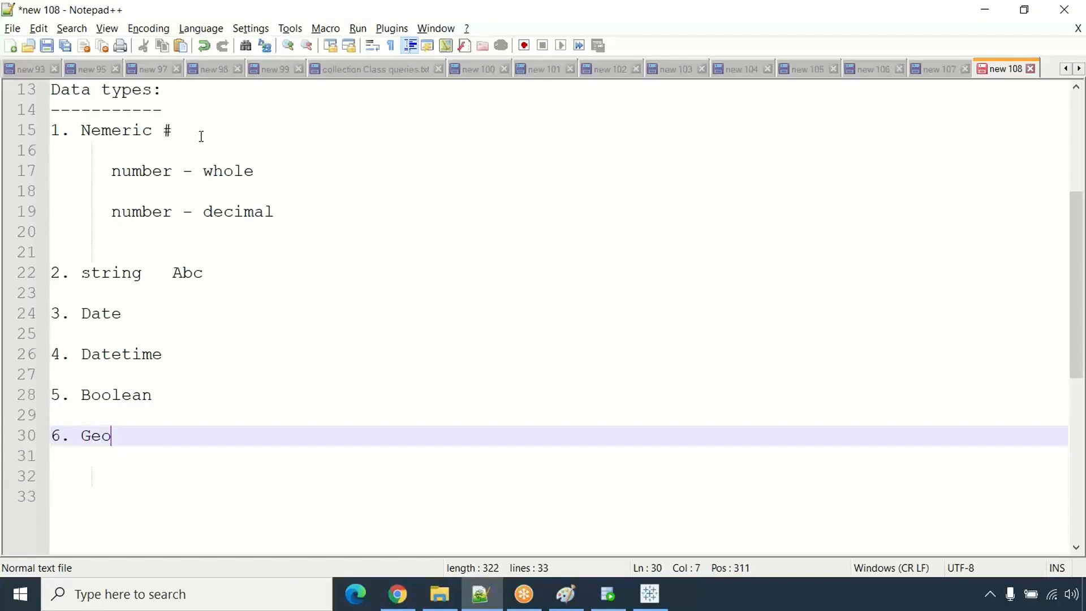
type("graphical")
- Close the data types list with a separator line of equals signs, one blank line below the last entry
key("Return")
key("Return")
type("=============================================================")
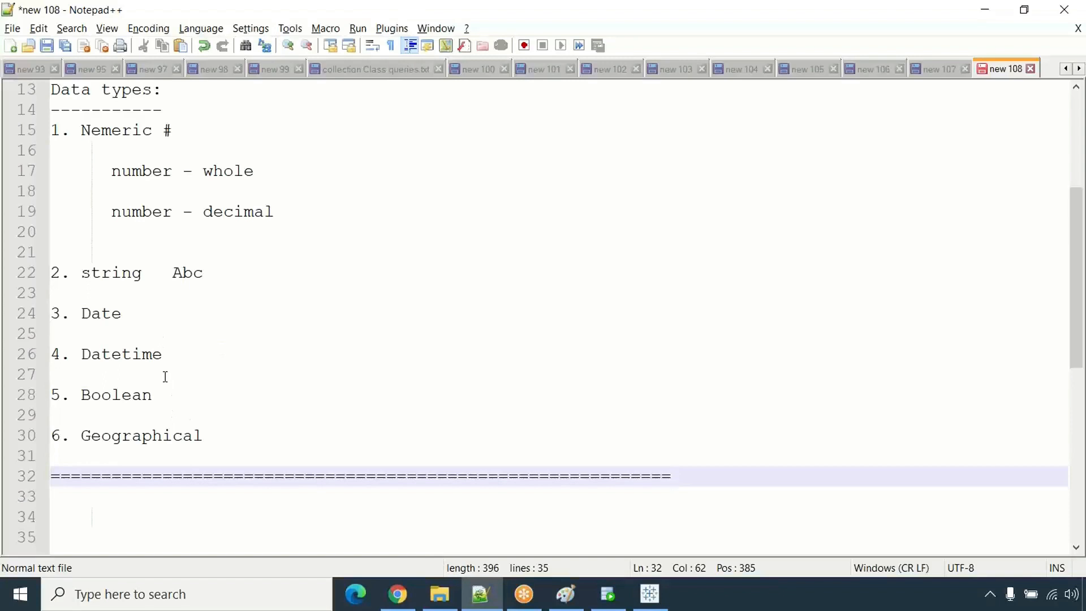
- Highlight the Geographical, Boolean, Datetime and Date entries one after another to review them
key("Up")
key("Up")
key("shift+Home")
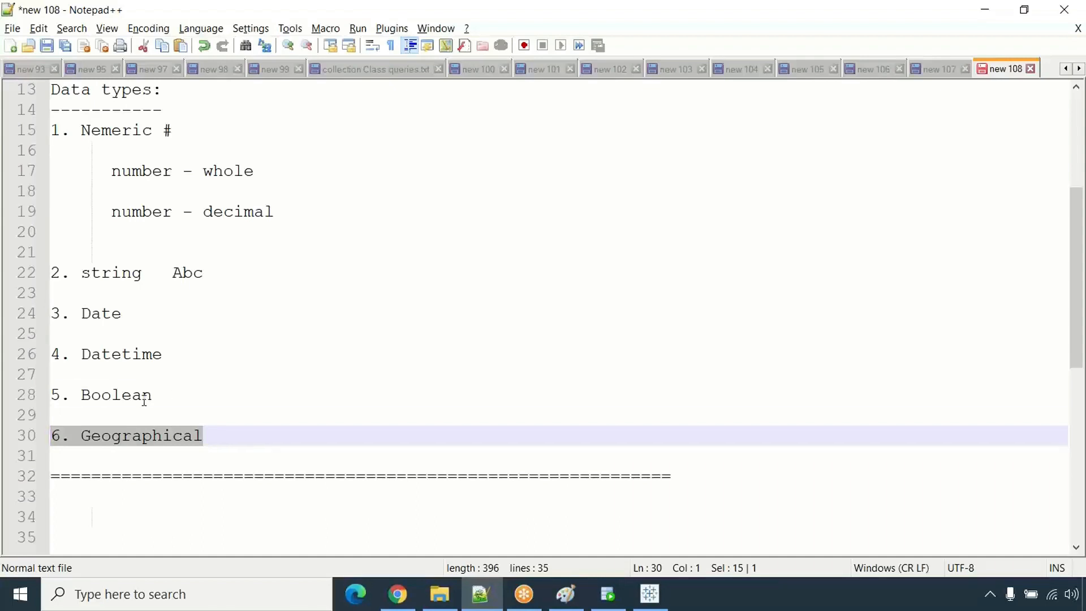
double_click(146, 400)
double_click(146, 358)
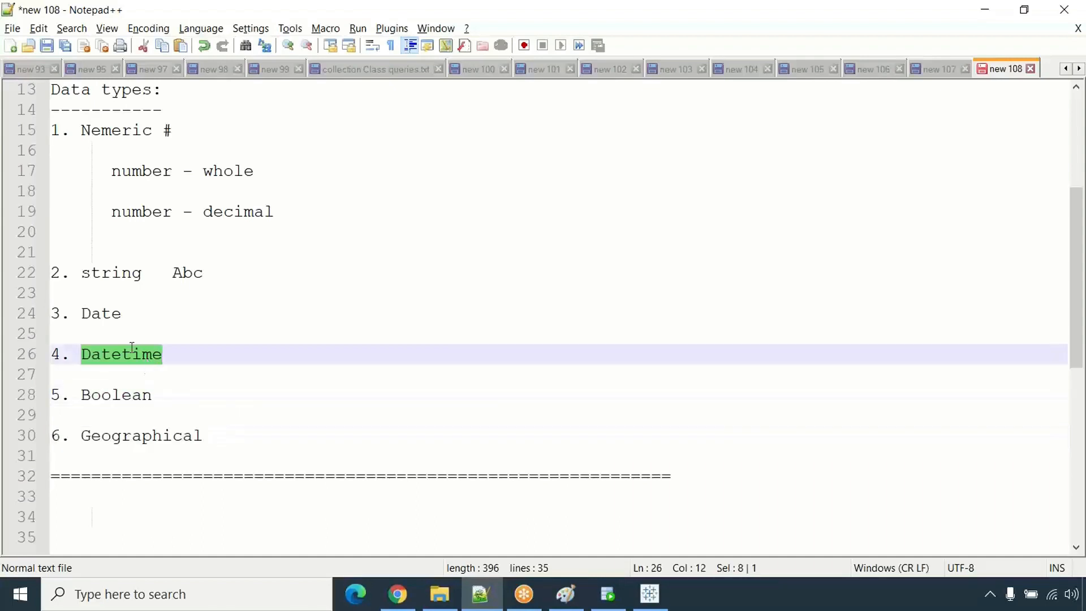
double_click(101, 312)
- Append "- calendar" to the Date entry and "calendar with clock" to the Datetime entry
left_click(136, 282)
left_click(141, 317)
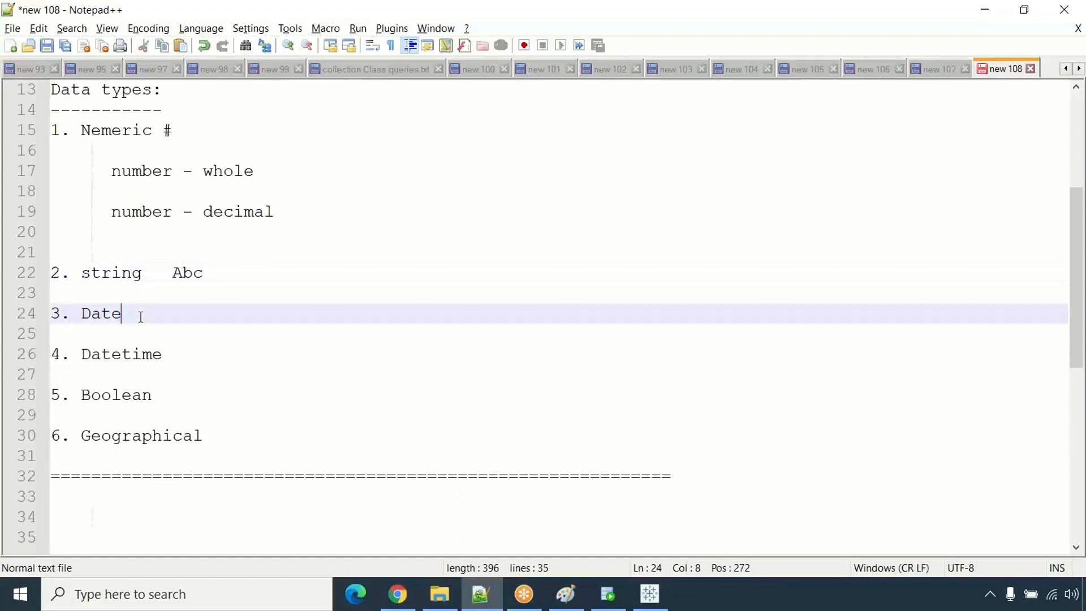
type("- calendar")
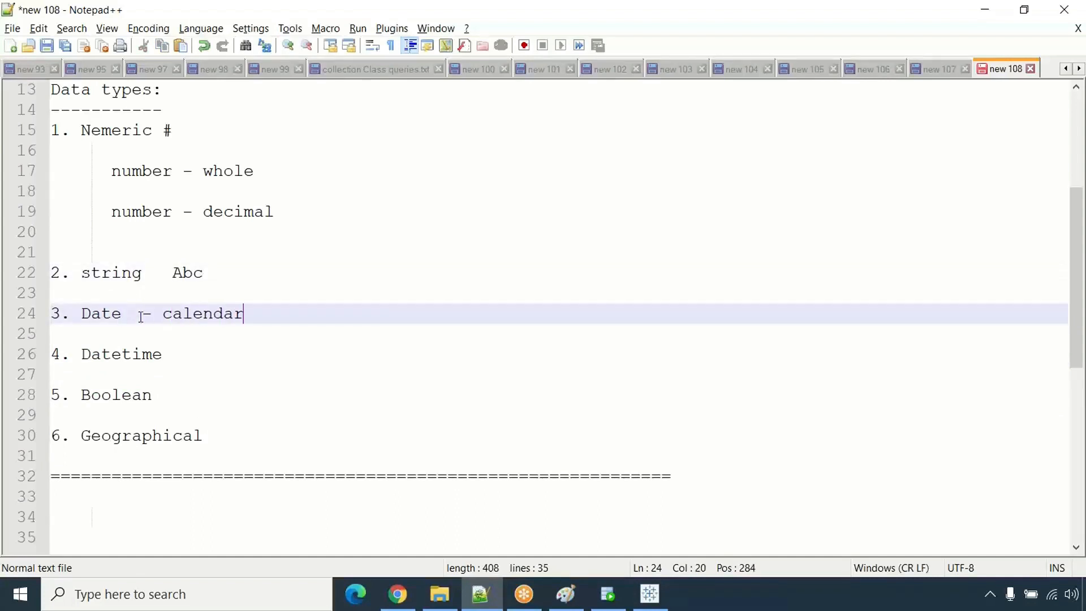
left_click_drag(244, 316, 164, 317)
key("ctrl+c")
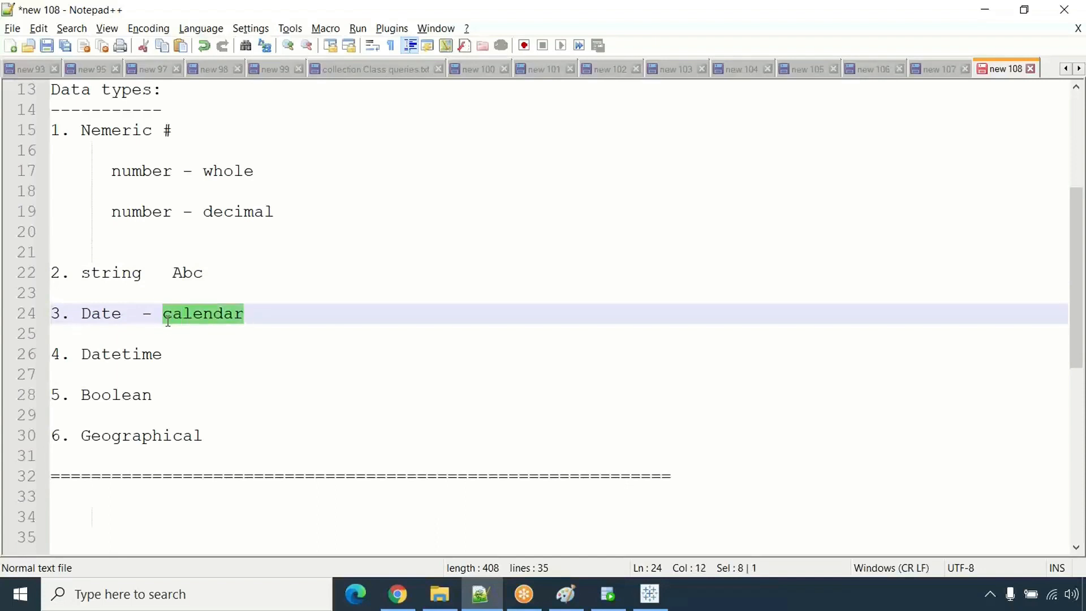
left_click(220, 363)
key("ctrl+v")
type("with clock")
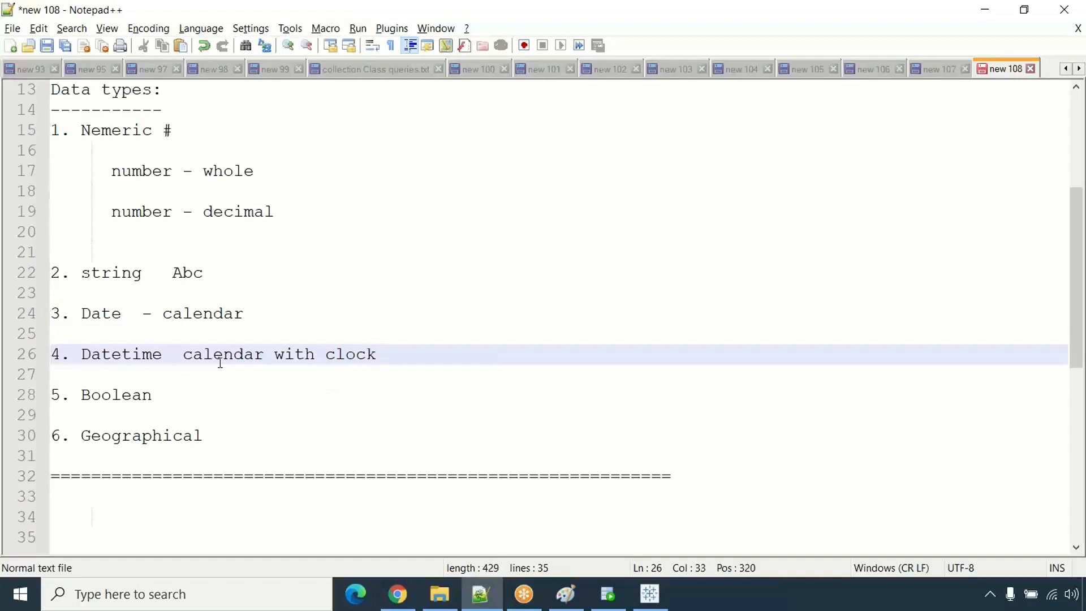
- Append "T/F" to the Boolean entry and "- globe" to the Geographical entry
left_click(199, 392)
type("F")
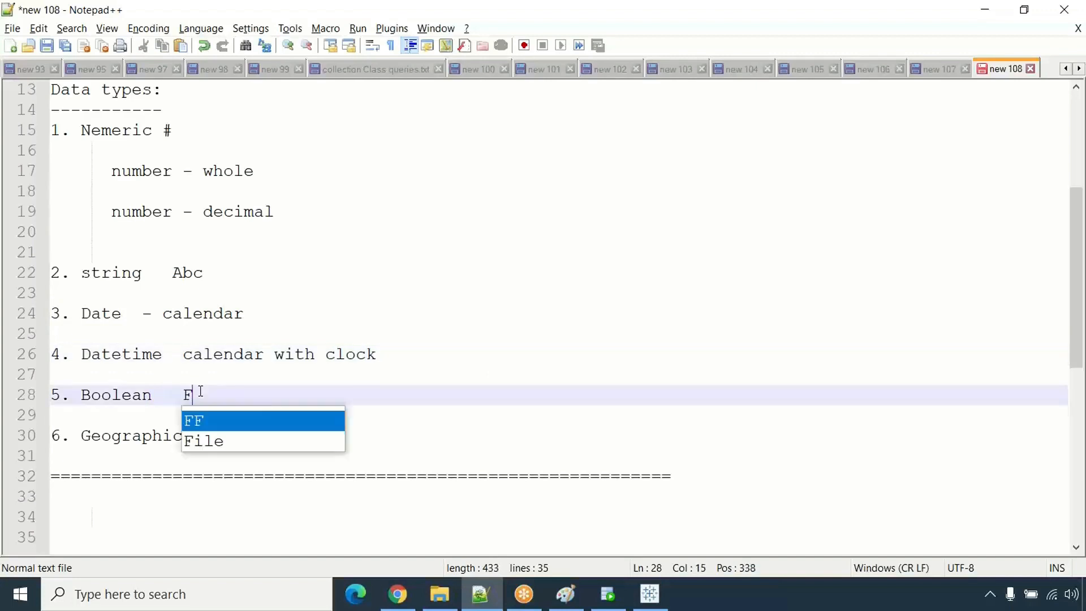
key("BackSpace")
key("BackSpace")
type("T")
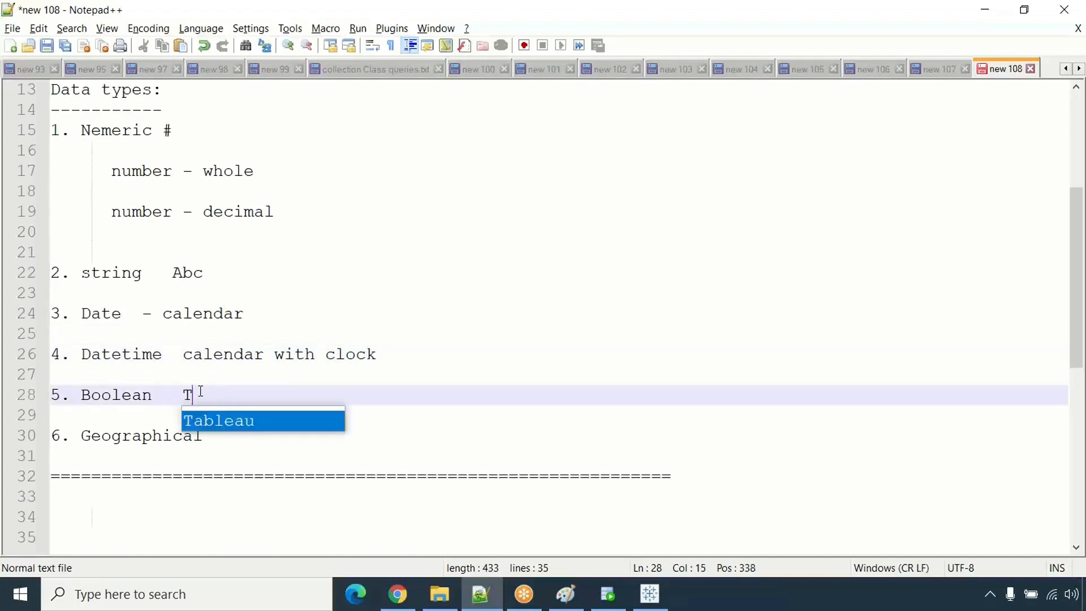
type("/F")
left_click(311, 339)
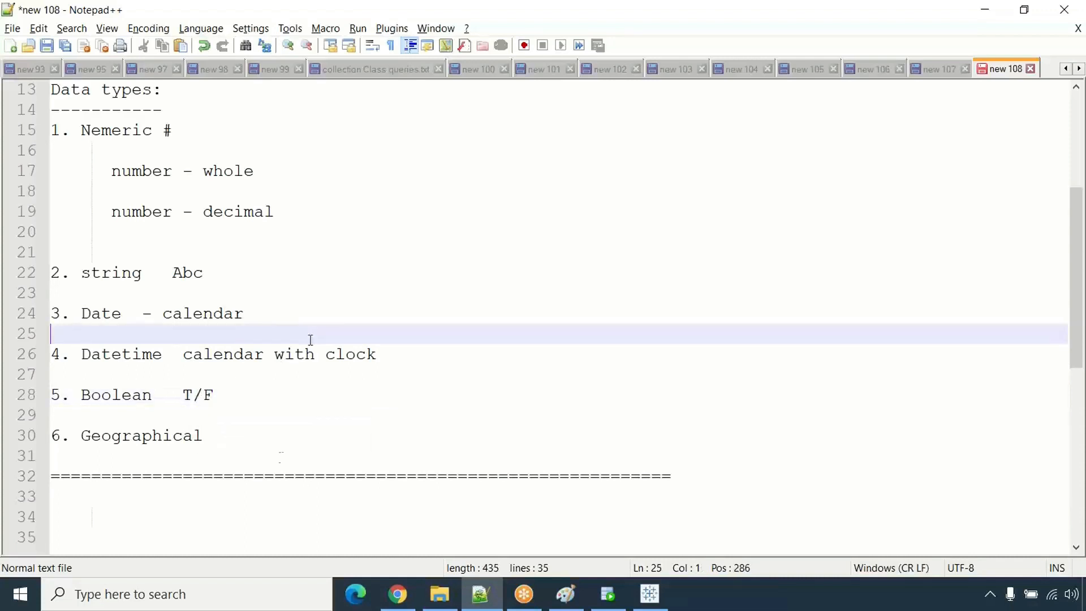
left_click(292, 434)
type("- gl")
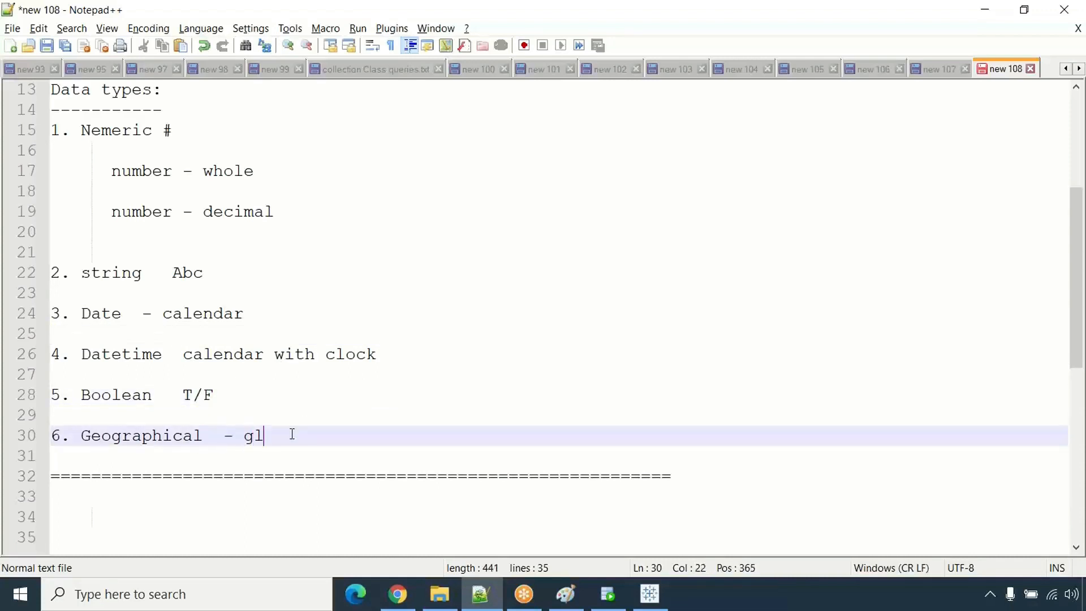
type("obe")
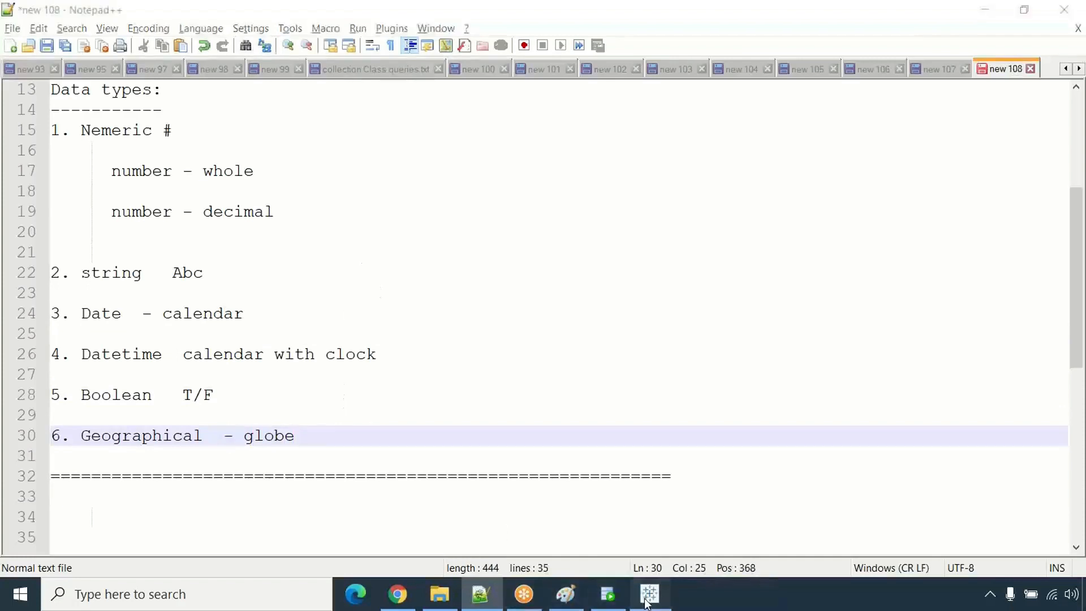
- Switch to Tableau and examine the data type icons across the Orders columns, from Country/Region through Profit
left_click(650, 593)
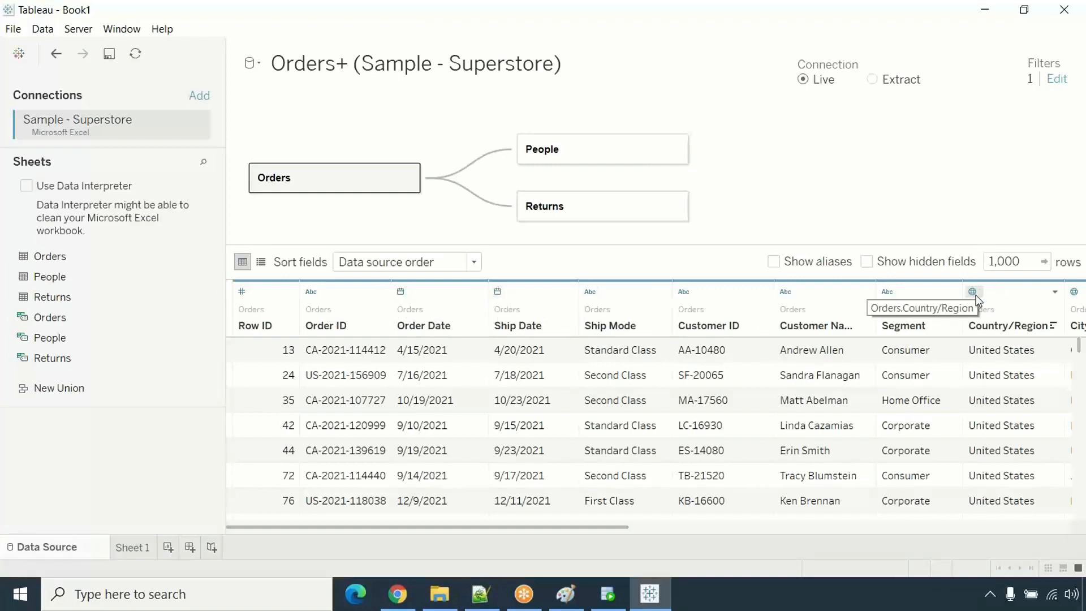
left_click_drag(605, 531, 793, 517)
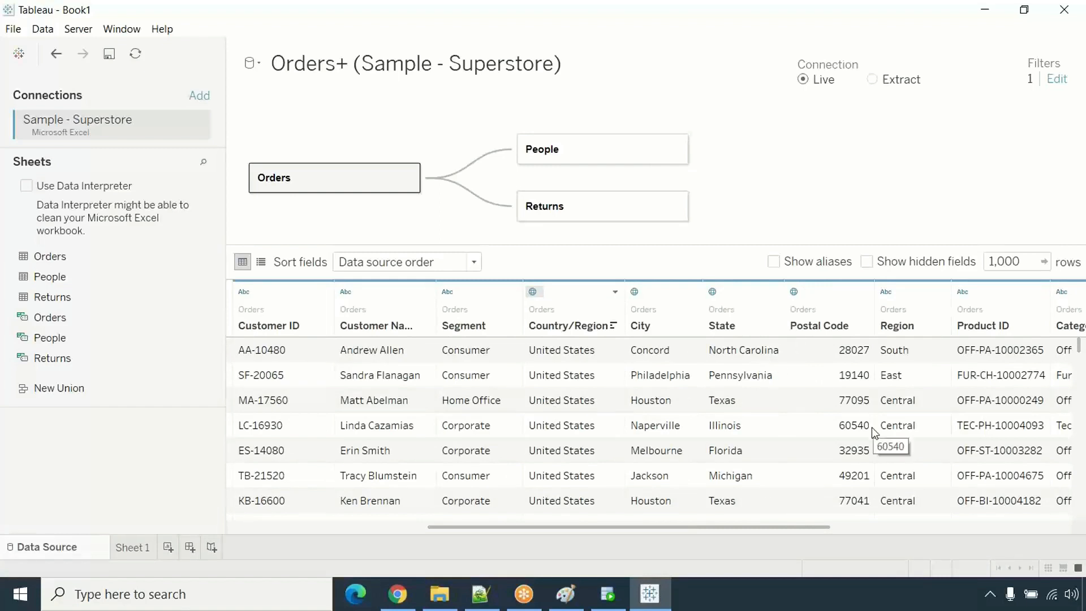
left_click_drag(690, 525, 751, 527)
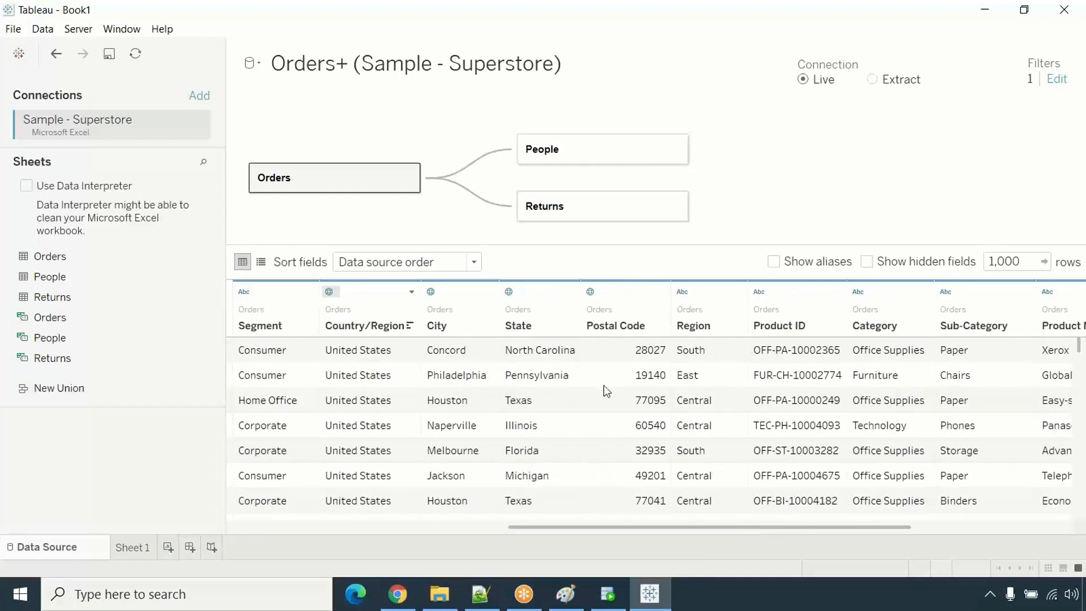
left_click_drag(795, 526, 940, 525)
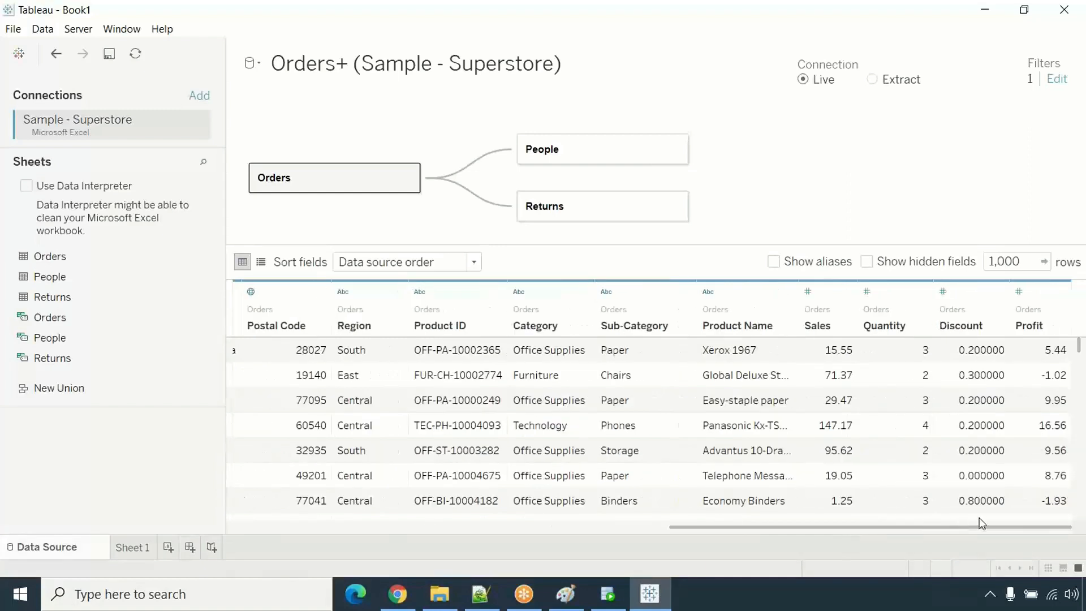
- Examine the values of the numeric Sales, Quantity, Discount and Profit columns in the Orders preview
left_click_drag(826, 349, 843, 474)
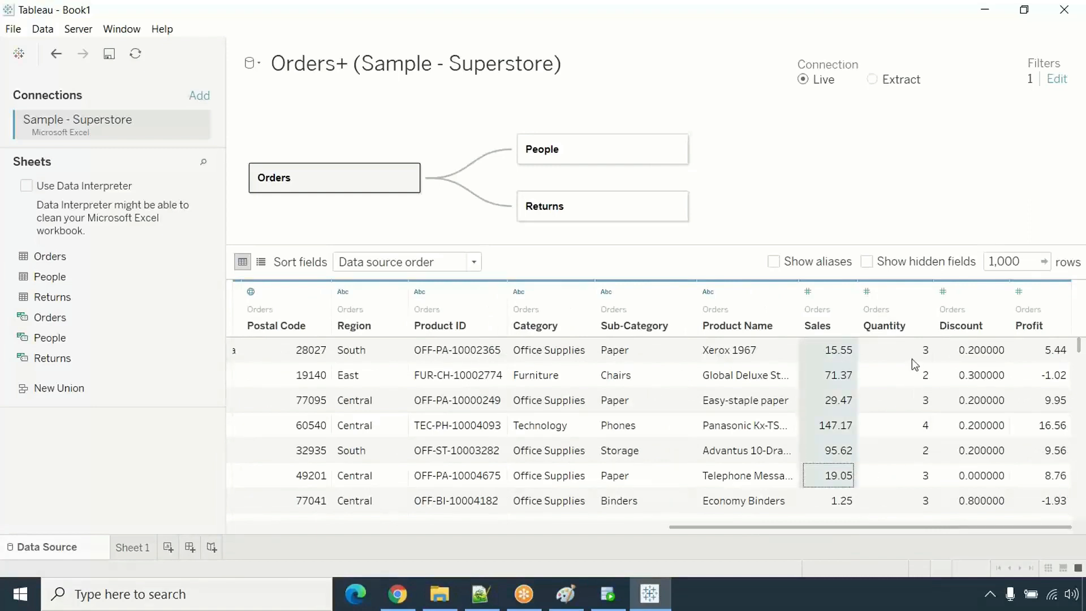
left_click_drag(913, 354, 916, 500)
left_click_drag(981, 352, 984, 500)
left_click_drag(1038, 352, 1046, 452)
left_click(840, 313)
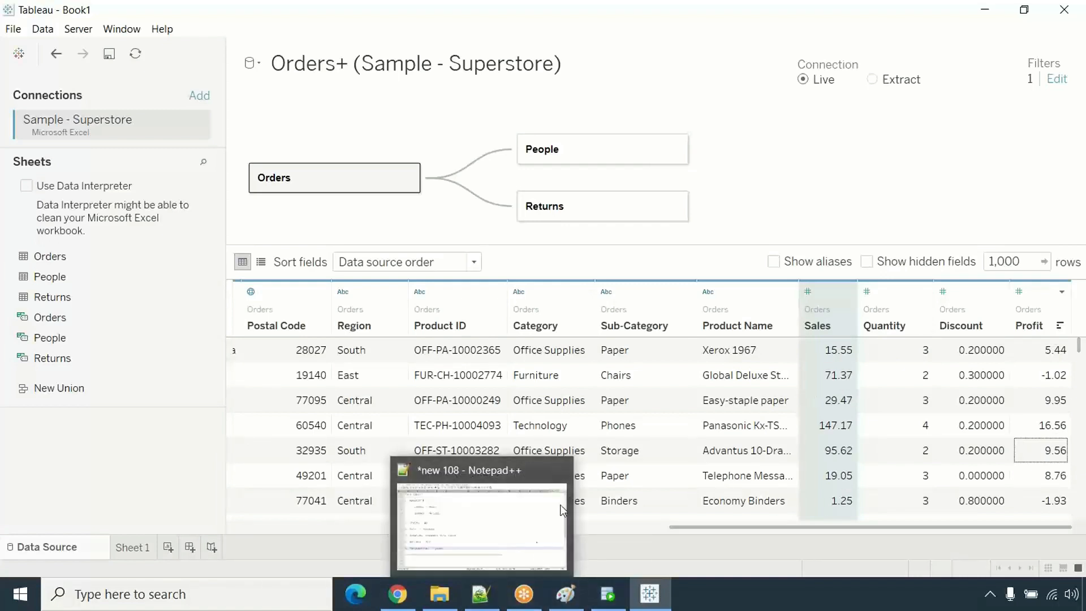
- Switch to the Notepad++ notes, clear the leftover blank space below the separator line, and add the unindented line "Dimension"
left_click(479, 601)
scroll(307, 474, "down", 3)
left_click(157, 348)
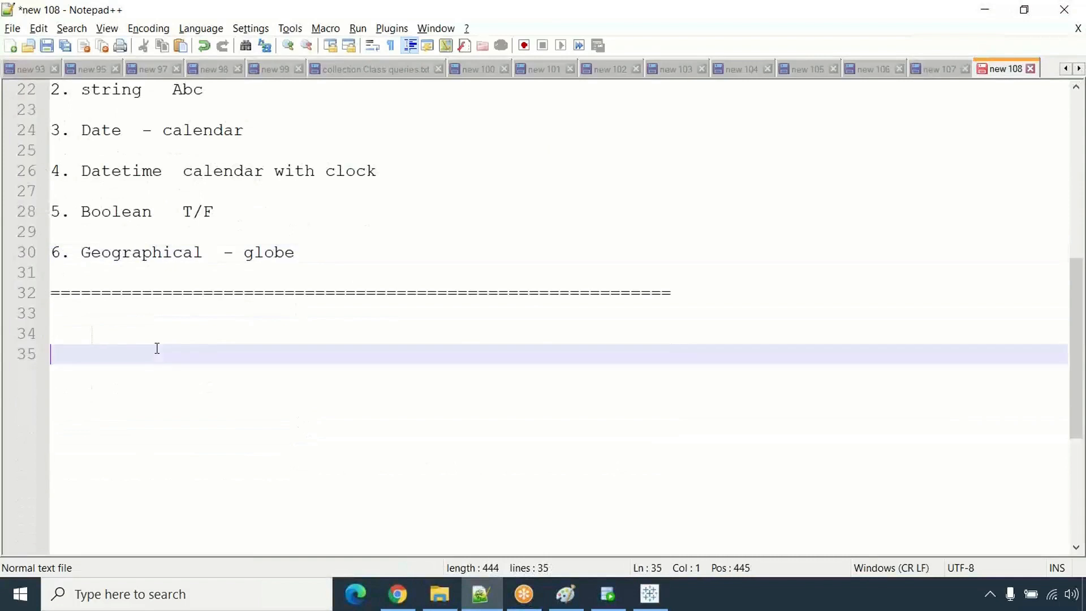
key("BackSpace")
key("BackSpace")
key("BackSpace")
key("BackSpace")
key("BackSpace")
key("BackSpace")
key("BackSpace")
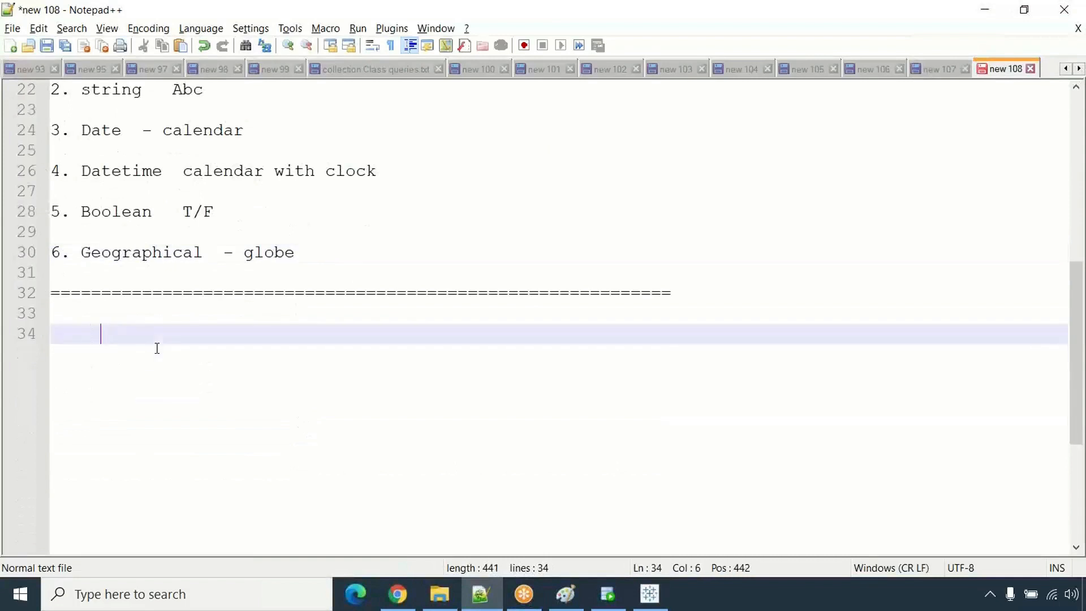
type("Dimension")
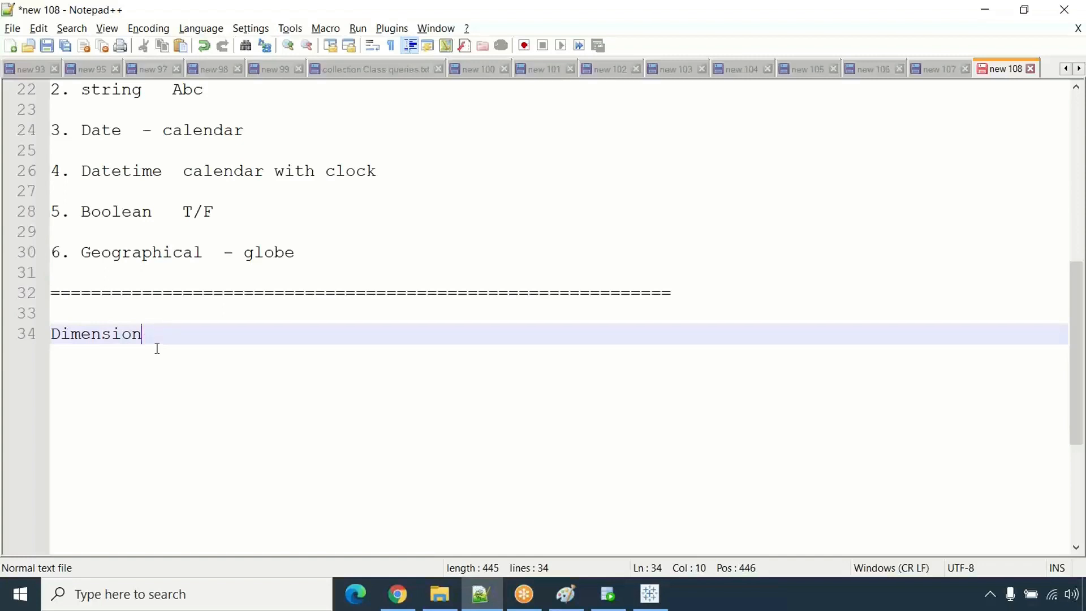
- Add the line "Measures" below the Dimension line, leaving one blank line between them
key("Return")
key("Return")
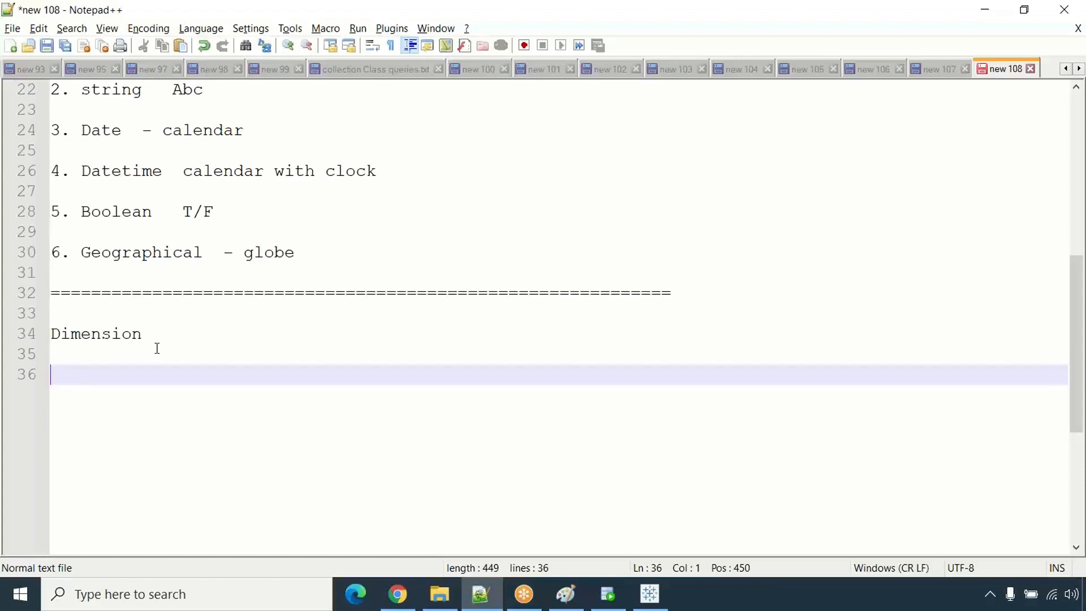
type("Measures")
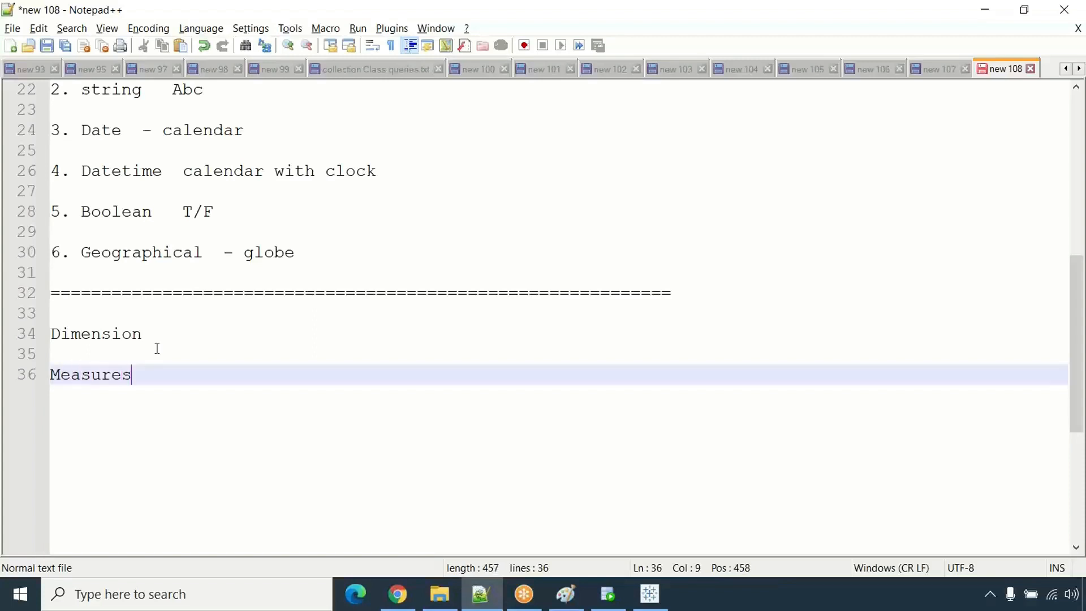
- Add a separator line of equals signs below the Measures line, one blank line apart and as long as the separator above
key("Return")
key("Return")
type("===")
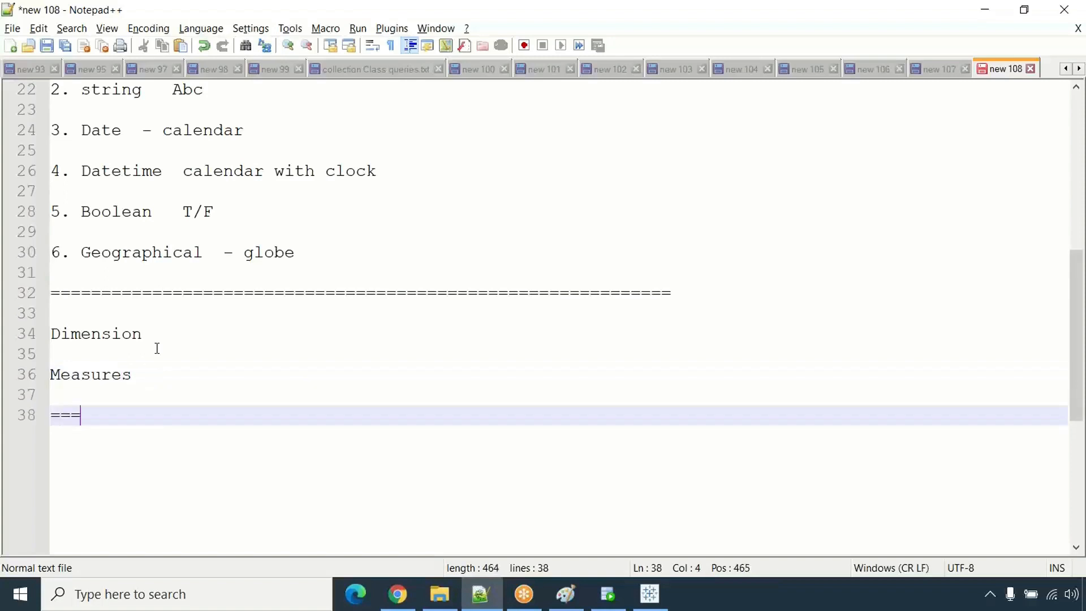
type("=========================================================================================")
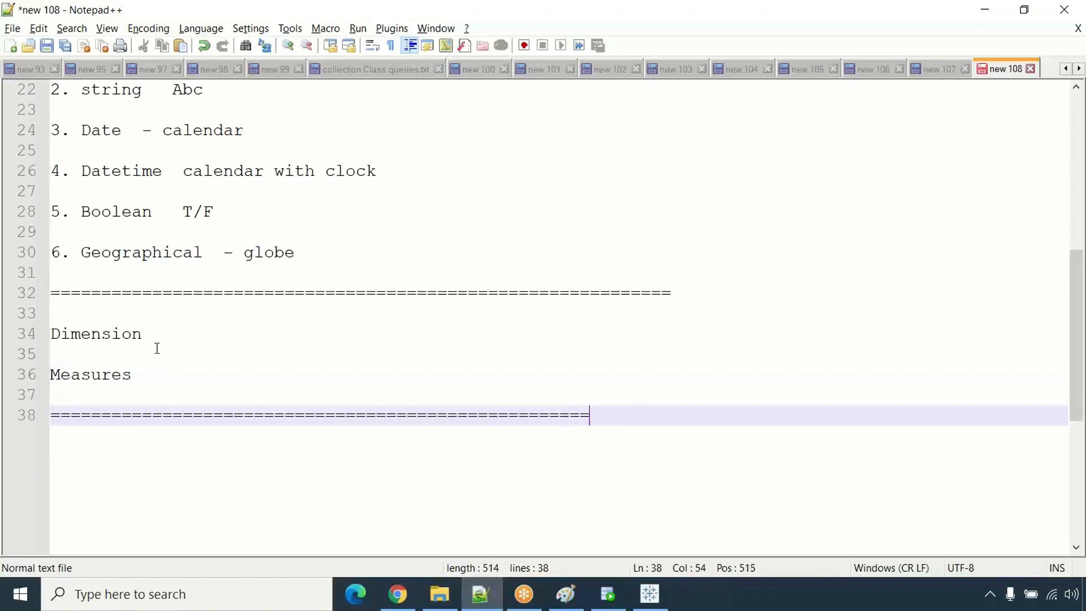
key("BackSpace")
key("BackSpace")
key("BackSpace")
key("BackSpace")
- Append "- - Blue - discrete" to the Dimension line and "-- Green - continuous value" to the Measures line
left_click(181, 325)
type("- - ")
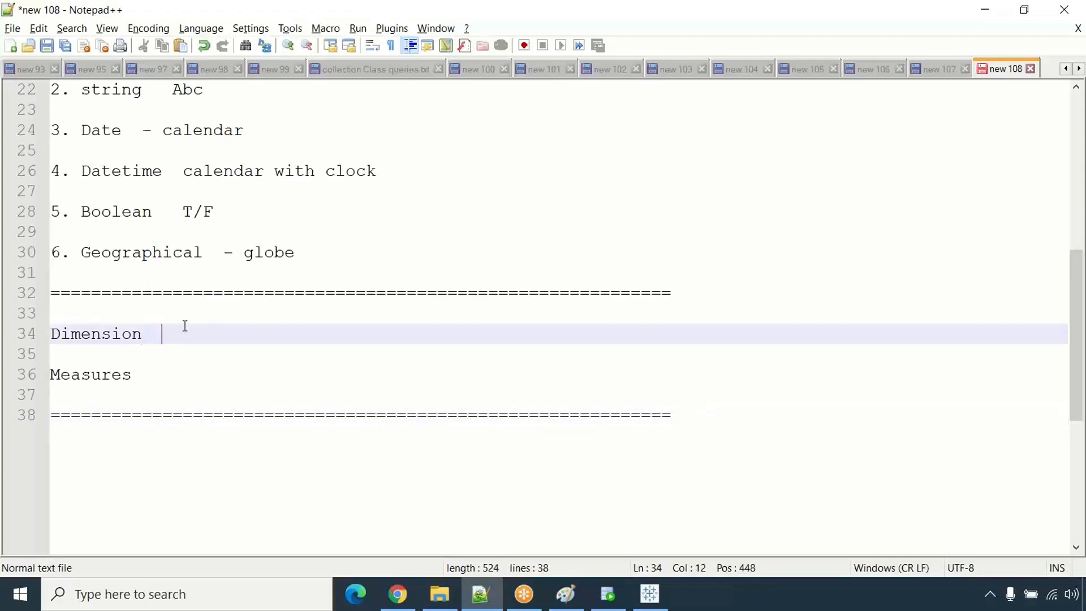
type("Blue - discrete")
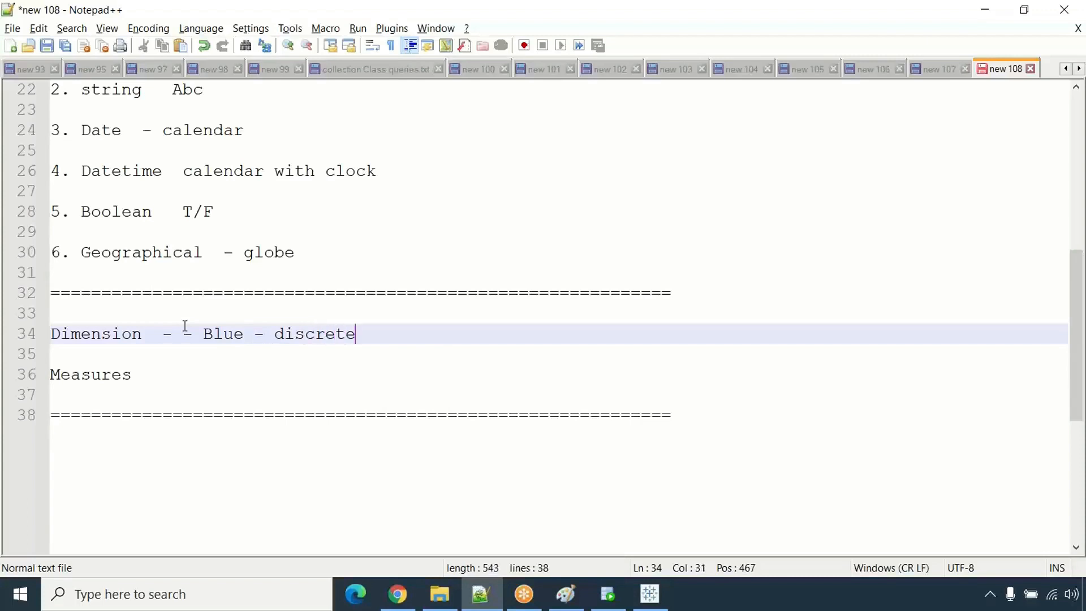
left_click(187, 371)
type("-- ")
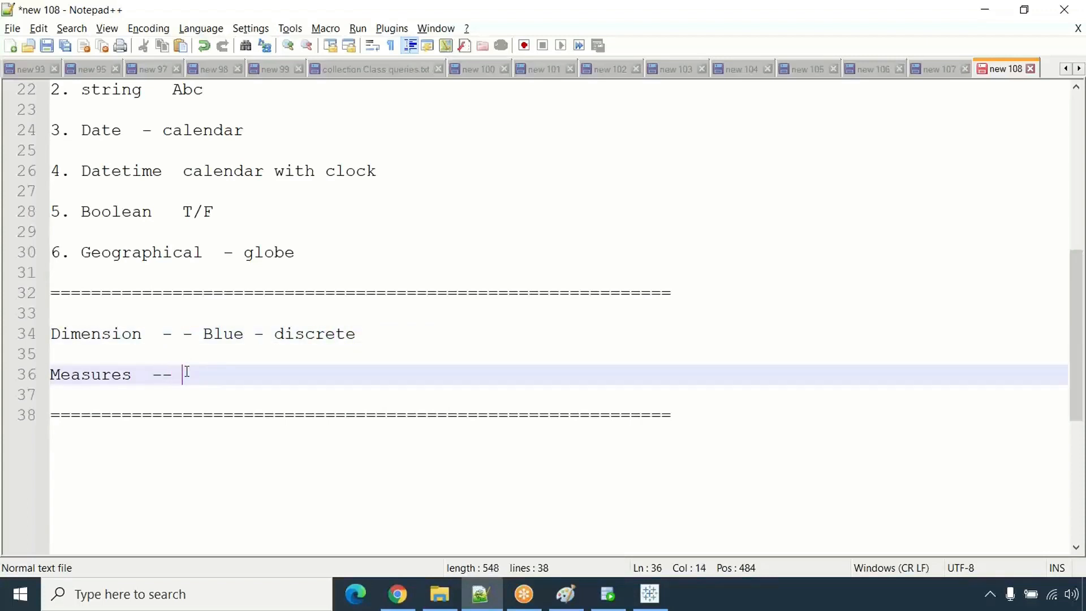
type("Green - continu")
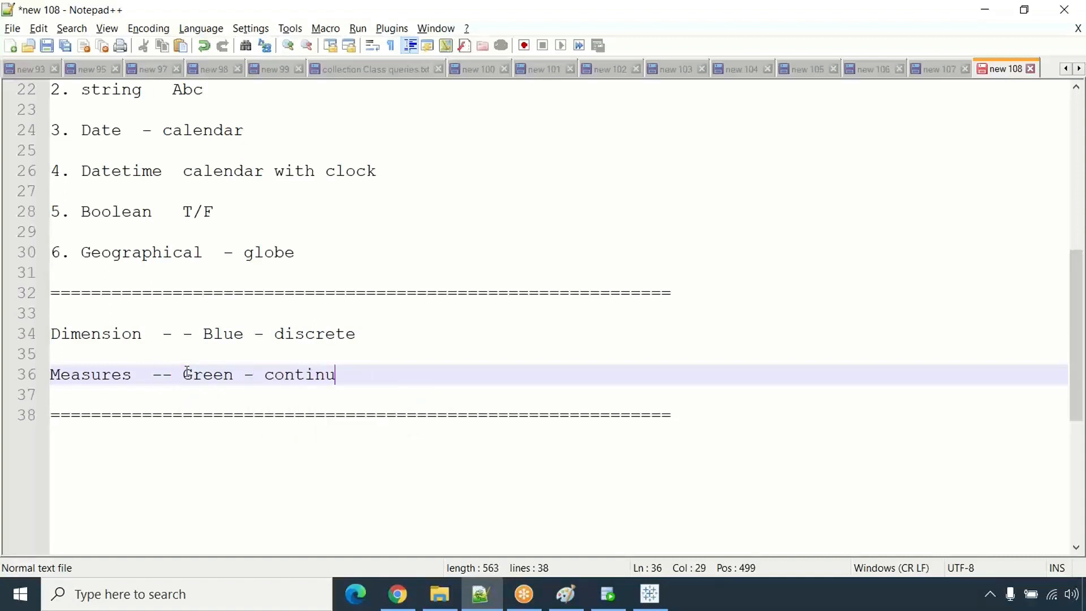
type("ous value")
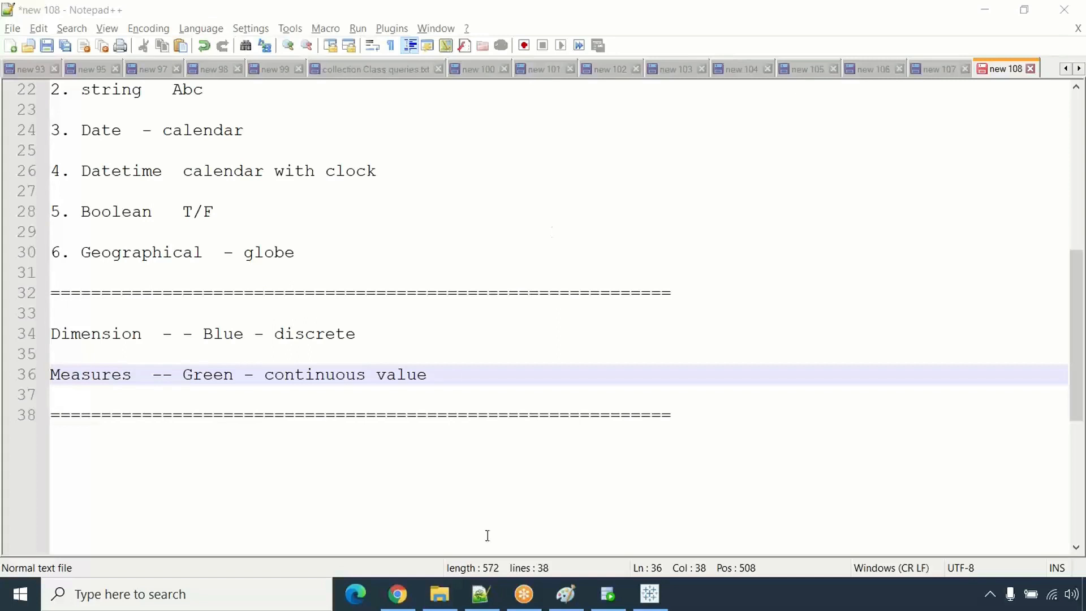
- Switch to Tableau, open a new calculated field based on the Region column, and enlarge the editor with its function list shown
left_click(650, 594)
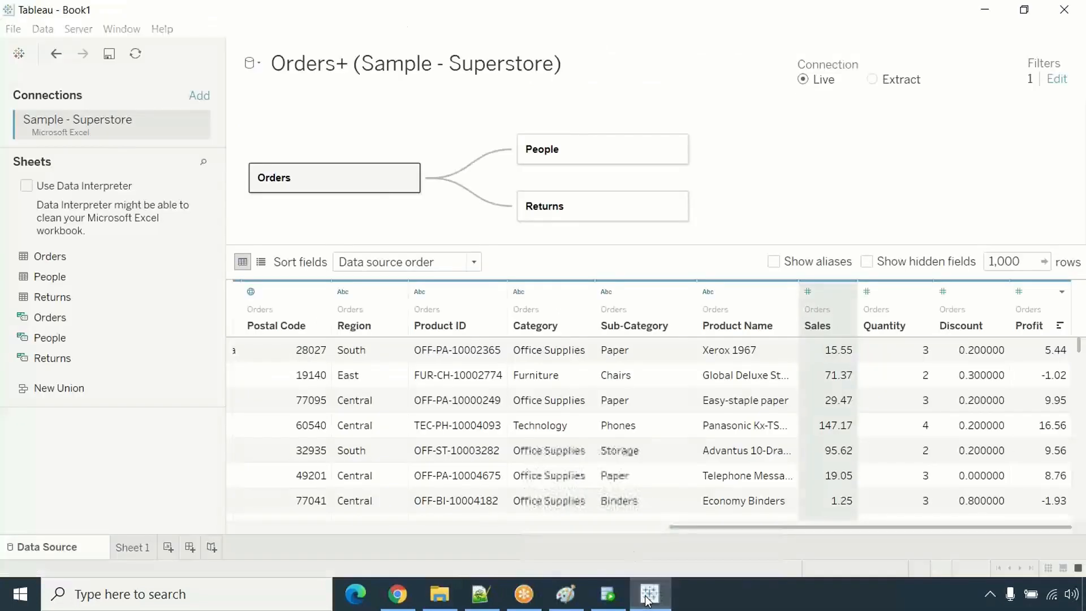
right_click(359, 317)
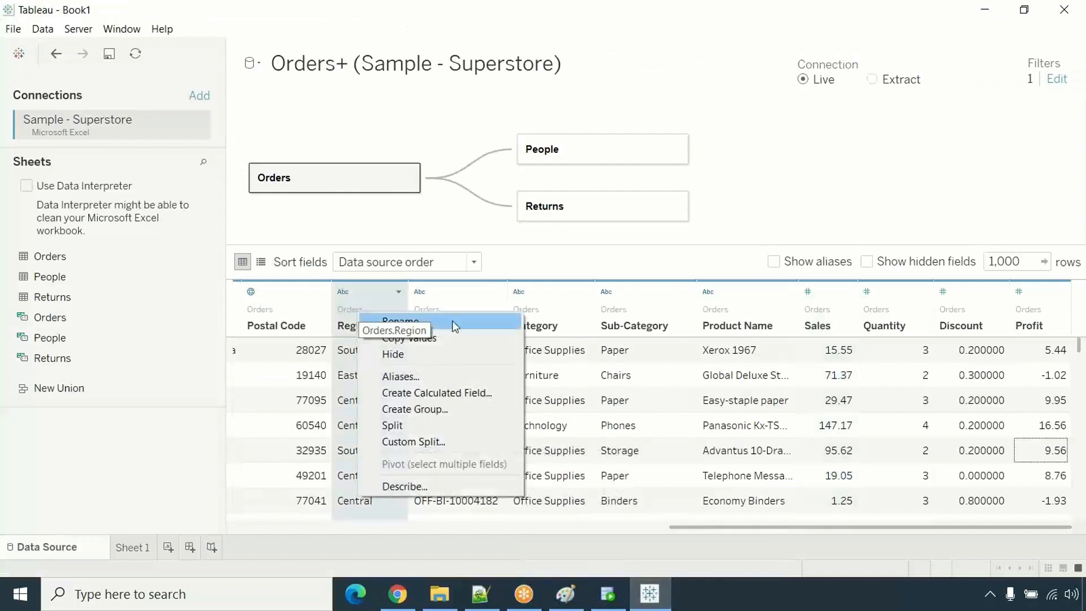
left_click(448, 392)
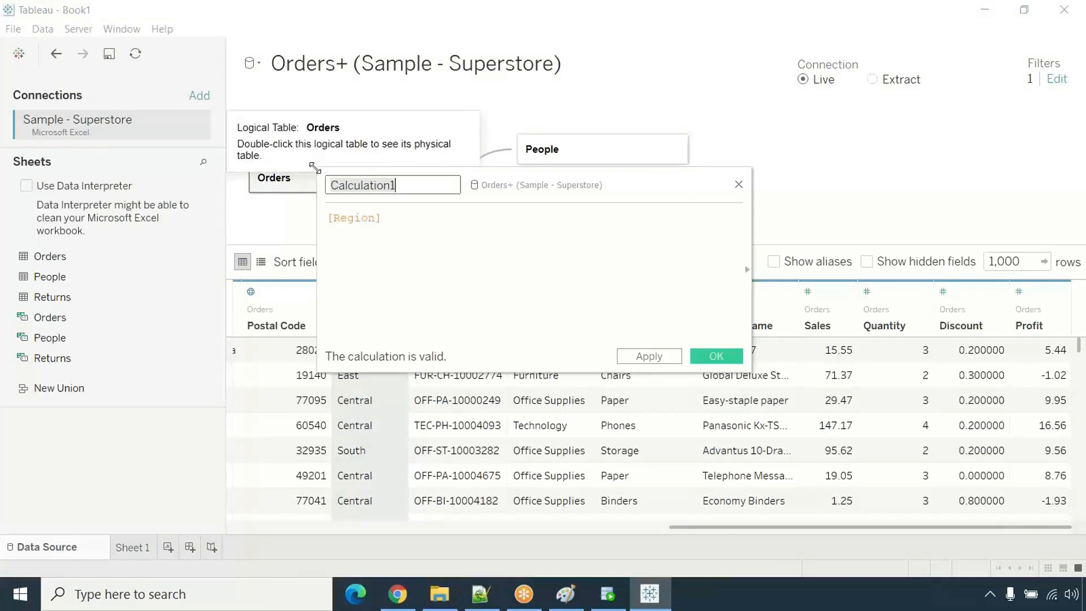
left_click_drag(319, 171, 129, 61)
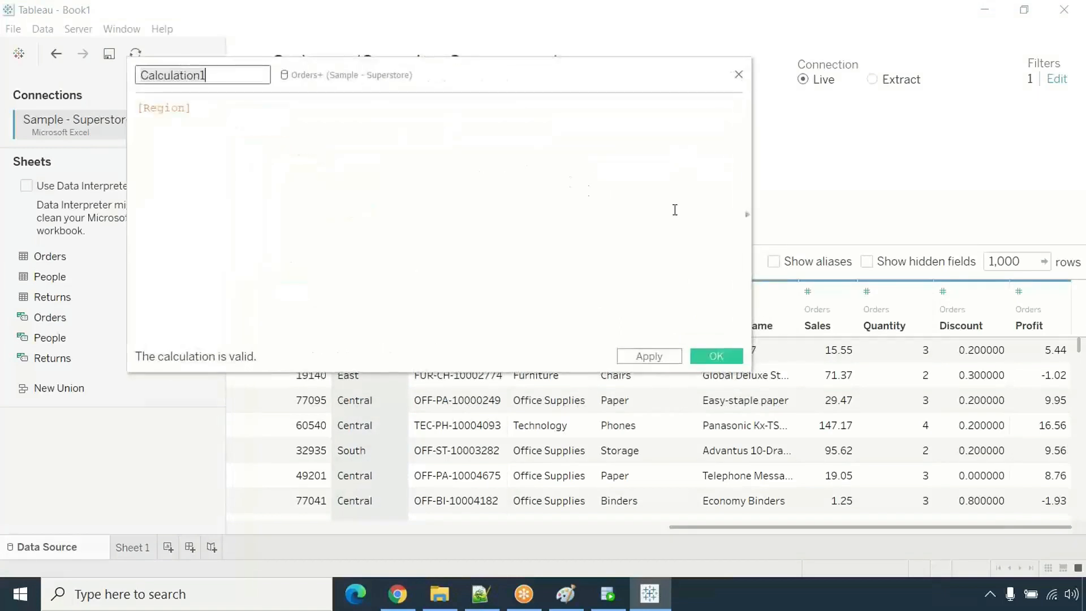
left_click(747, 215)
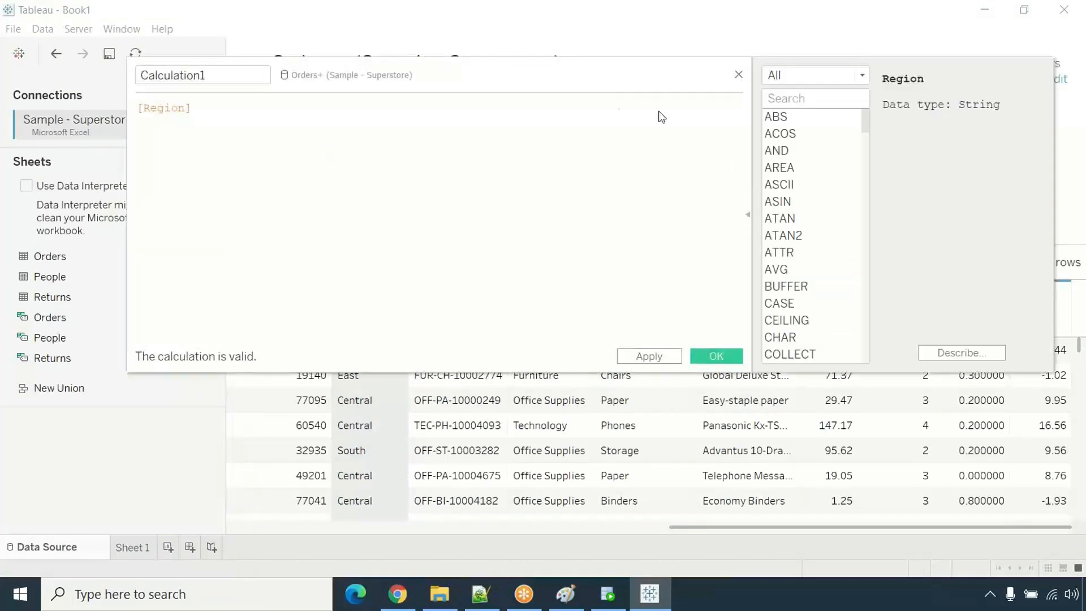
left_click_drag(582, 75, 509, 79)
- Examine the full list of calculation functions and close the calculated field editor without creating the field
scroll(716, 144, "down", 1)
scroll(715, 147, "down", 20)
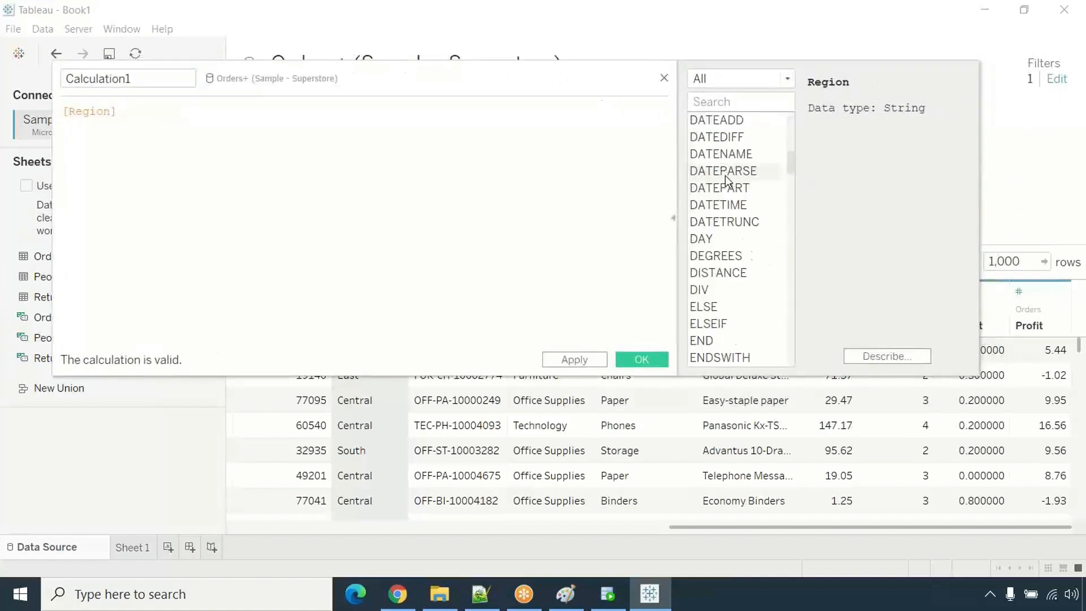
scroll(716, 158, "down", 6)
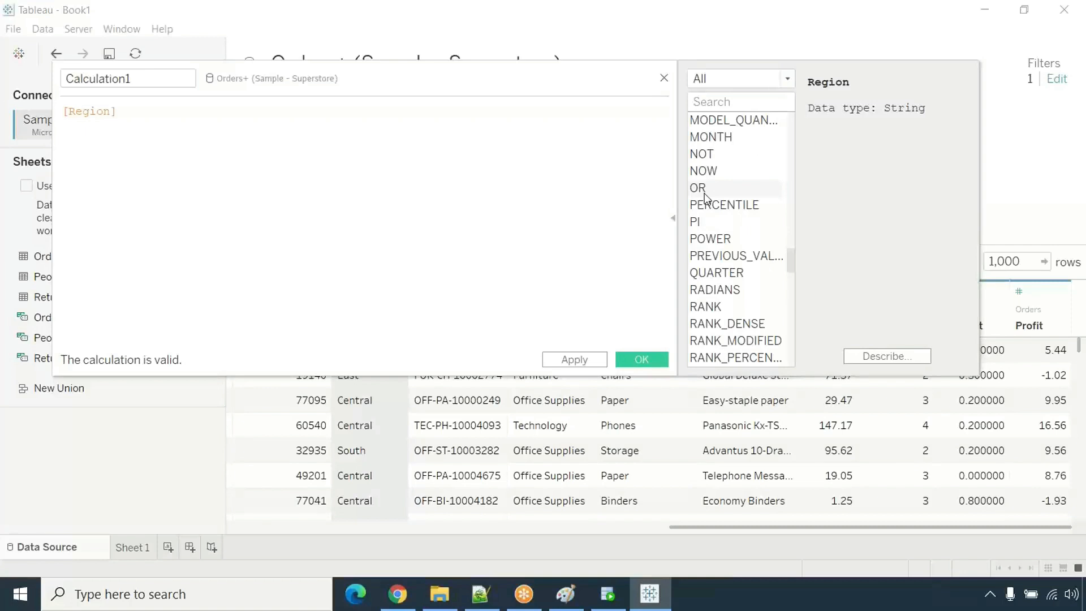
scroll(704, 198, "down", 7)
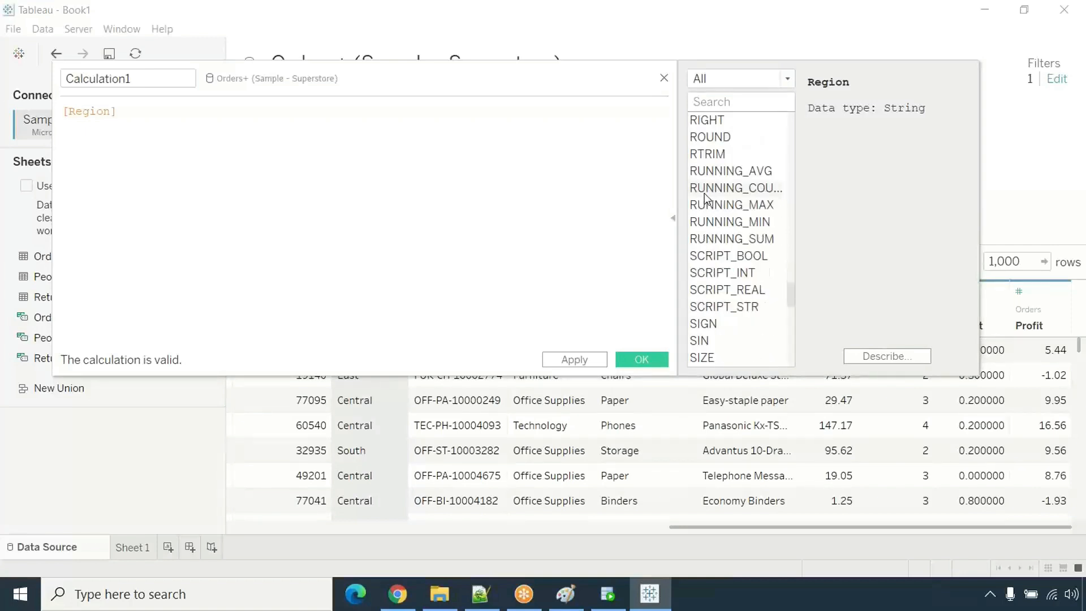
scroll(704, 198, "down", 9)
scroll(704, 198, "down", 3)
scroll(704, 198, "up", 20)
scroll(704, 195, "up", 10)
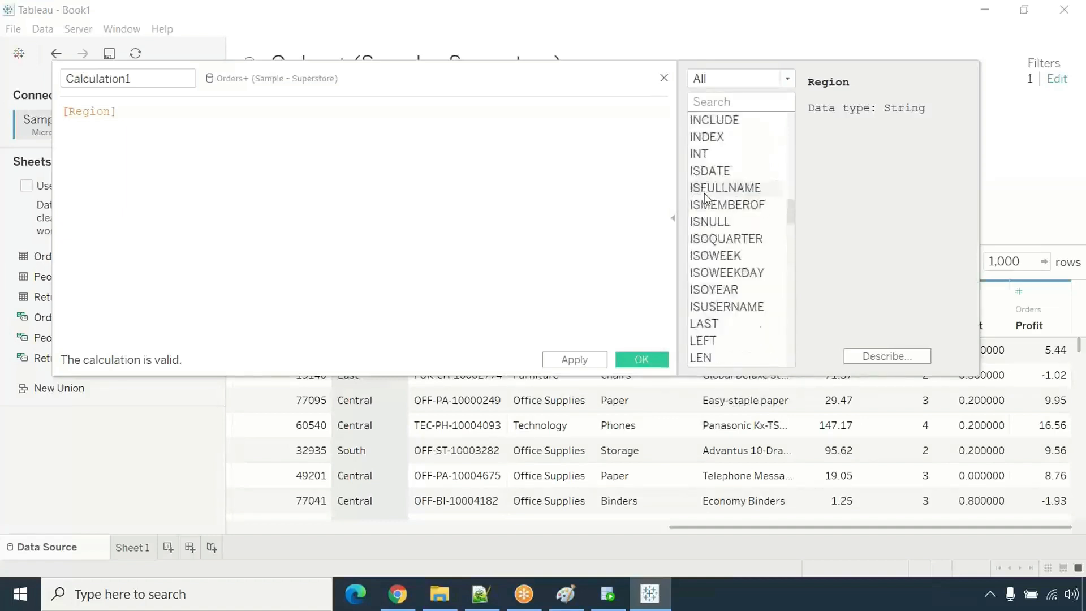
left_click(665, 79)
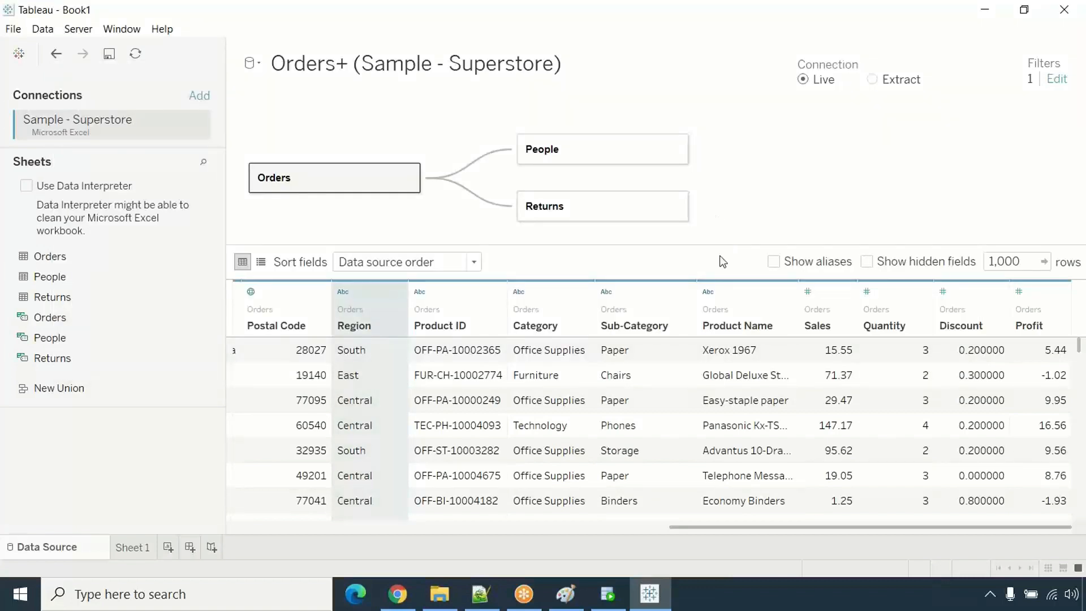
- Examine the data type options offered for the Order ID and Order Date columns of Orders without changing either type
left_click(343, 354)
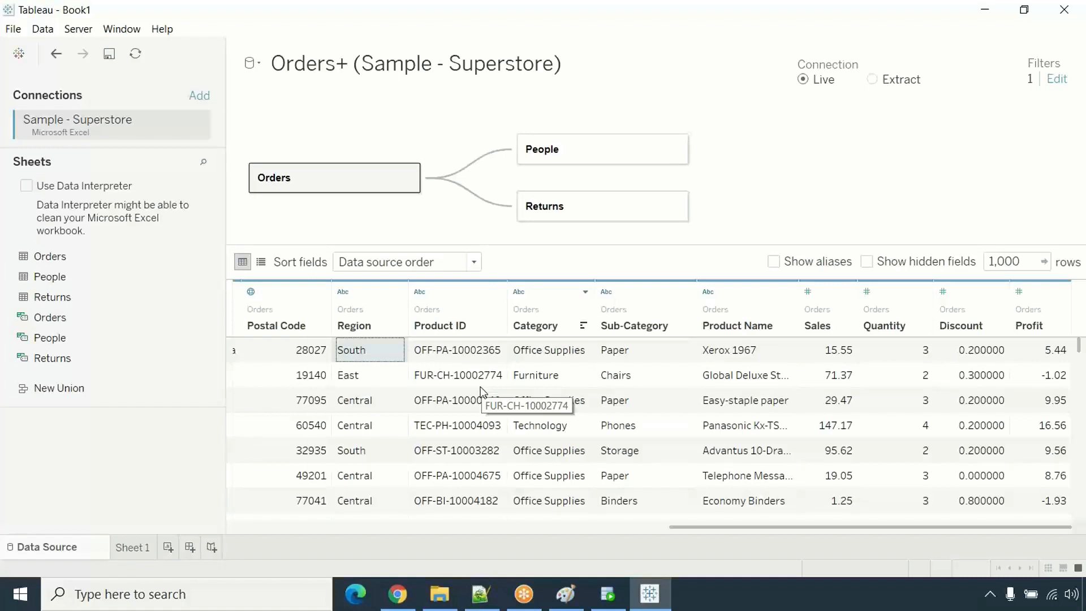
left_click(772, 38)
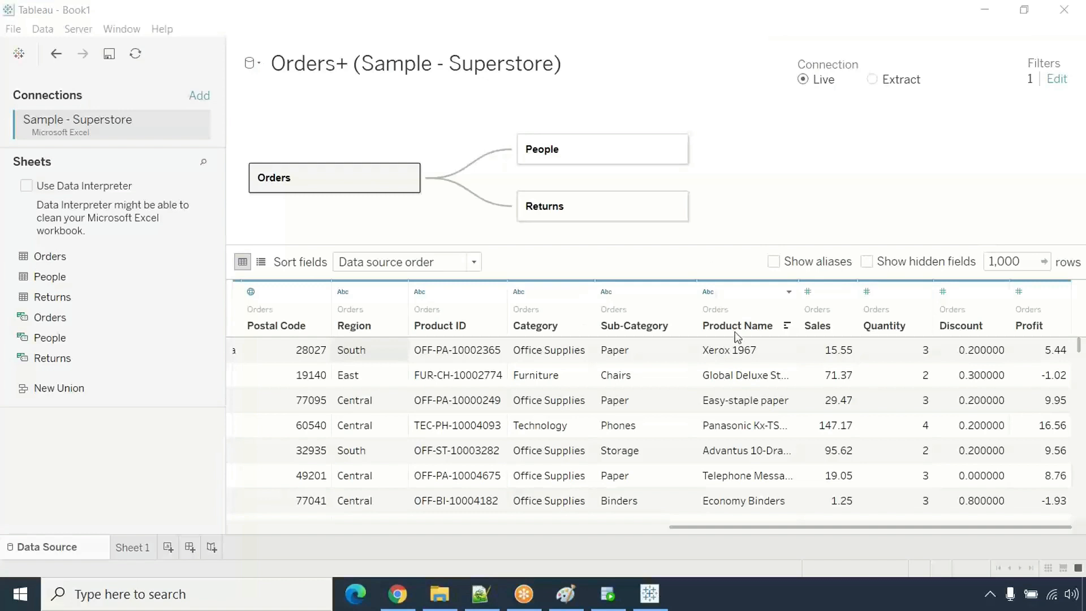
left_click_drag(791, 527, 325, 540)
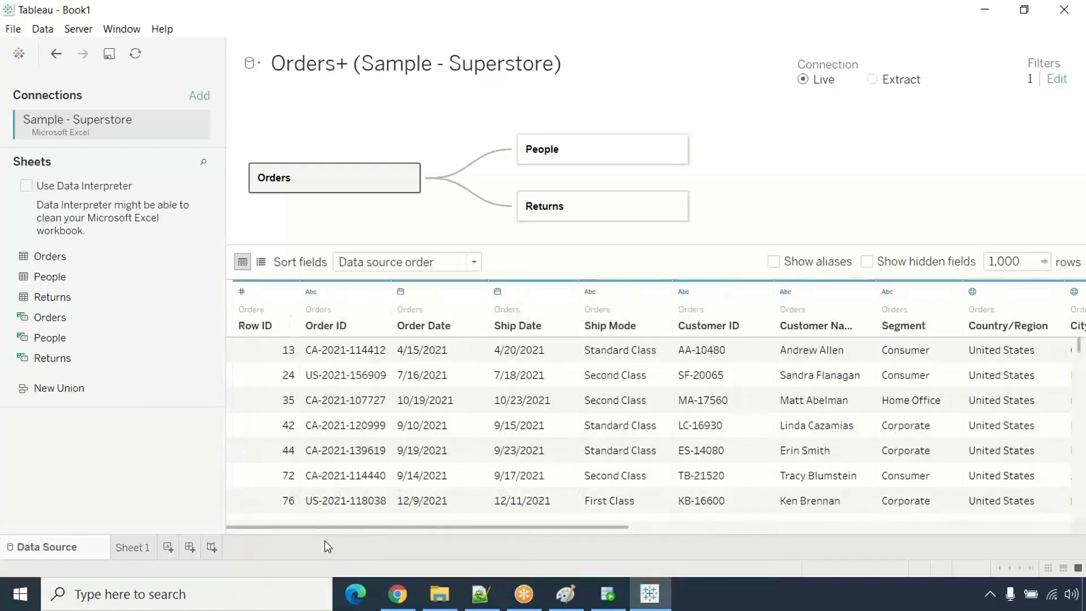
left_click(311, 296)
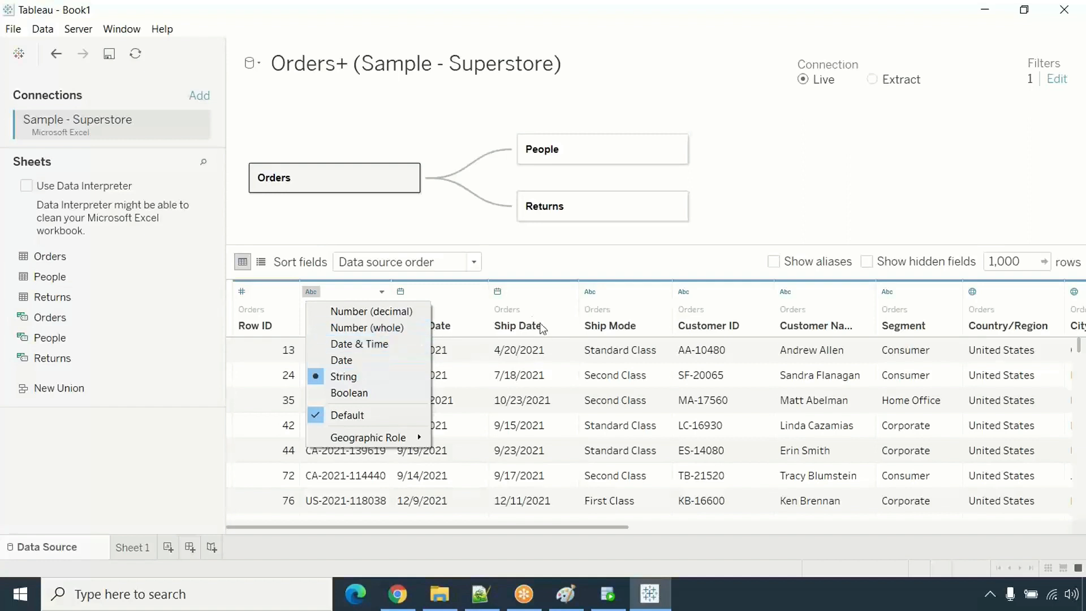
left_click(524, 339)
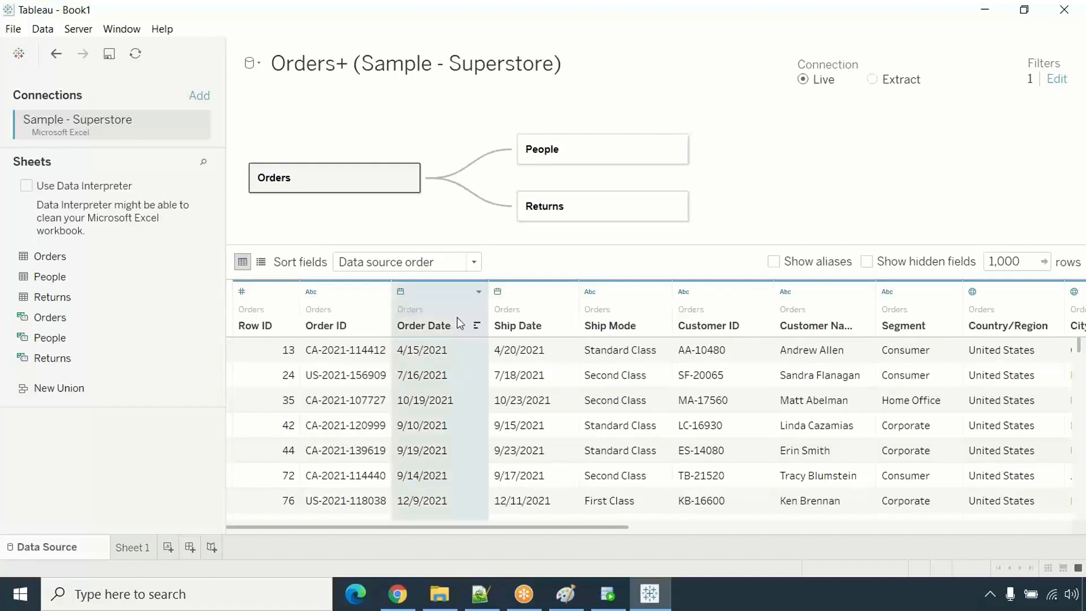
left_click(531, 306, "ctrl")
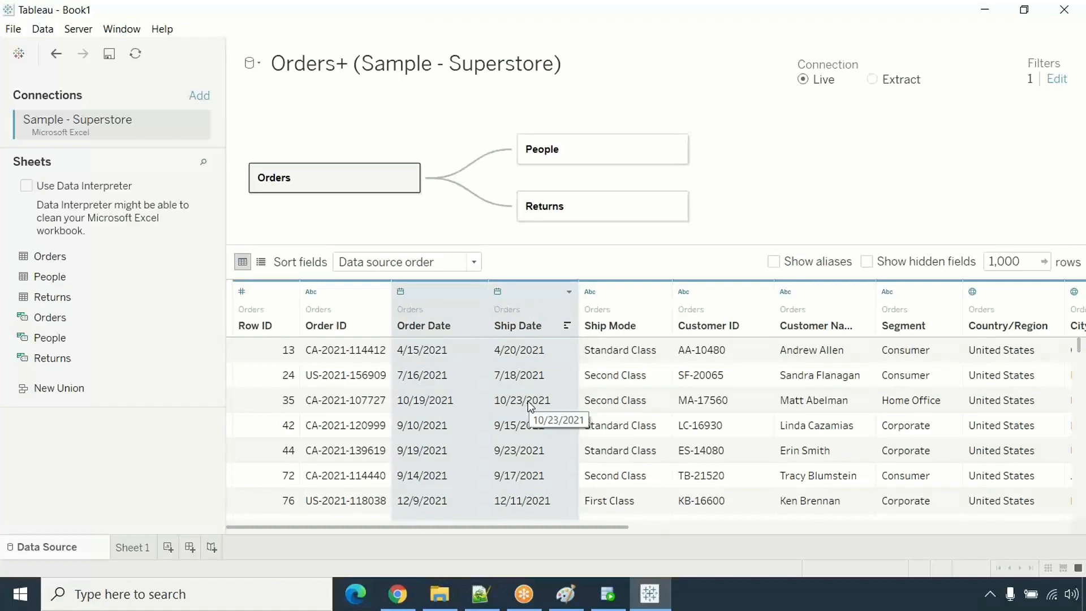
left_click(401, 292)
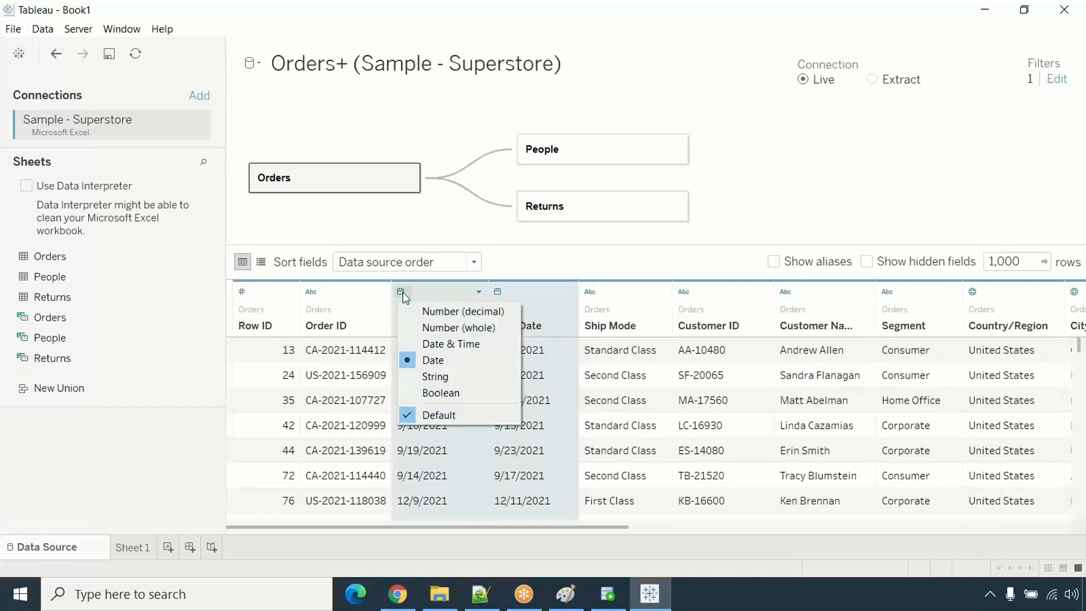
left_click(431, 448)
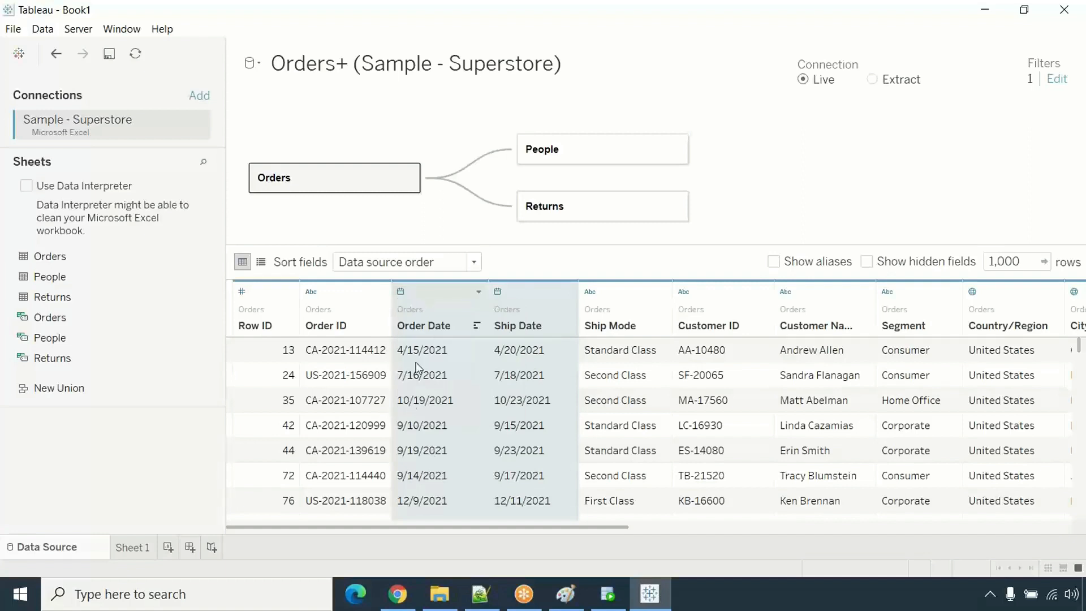
left_click(417, 340)
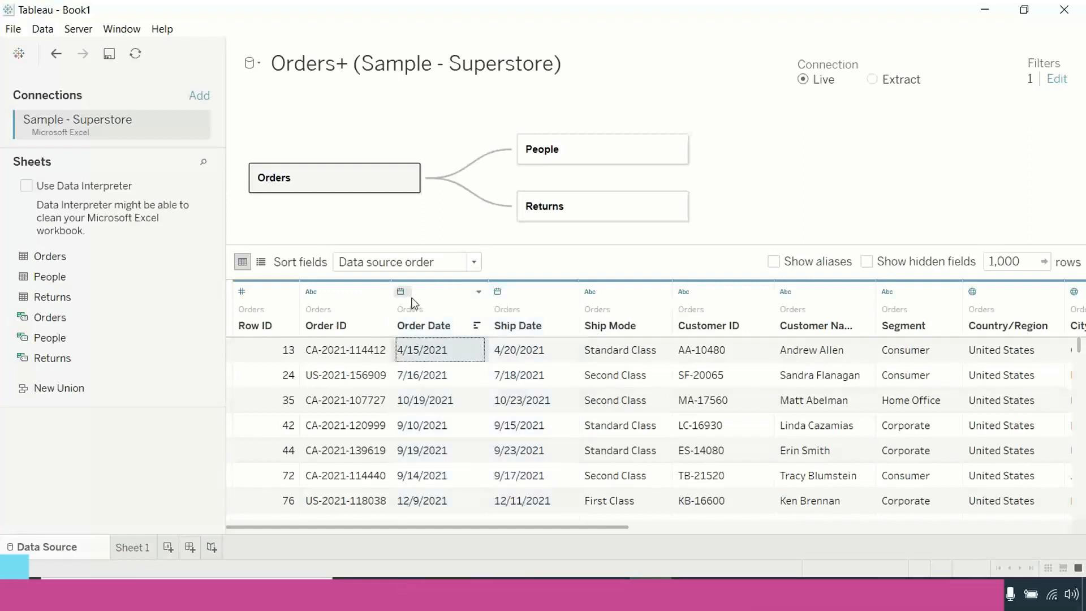
- Change the Order Date column's data type to Date & Time and set it back to Date
left_click(401, 292)
left_click(455, 363)
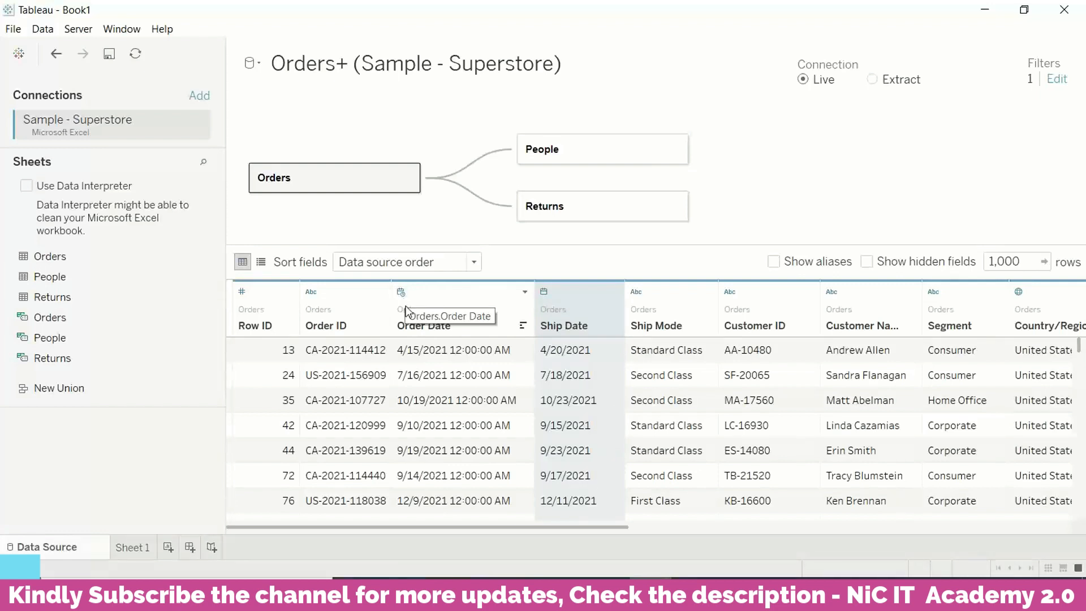
left_click(464, 478)
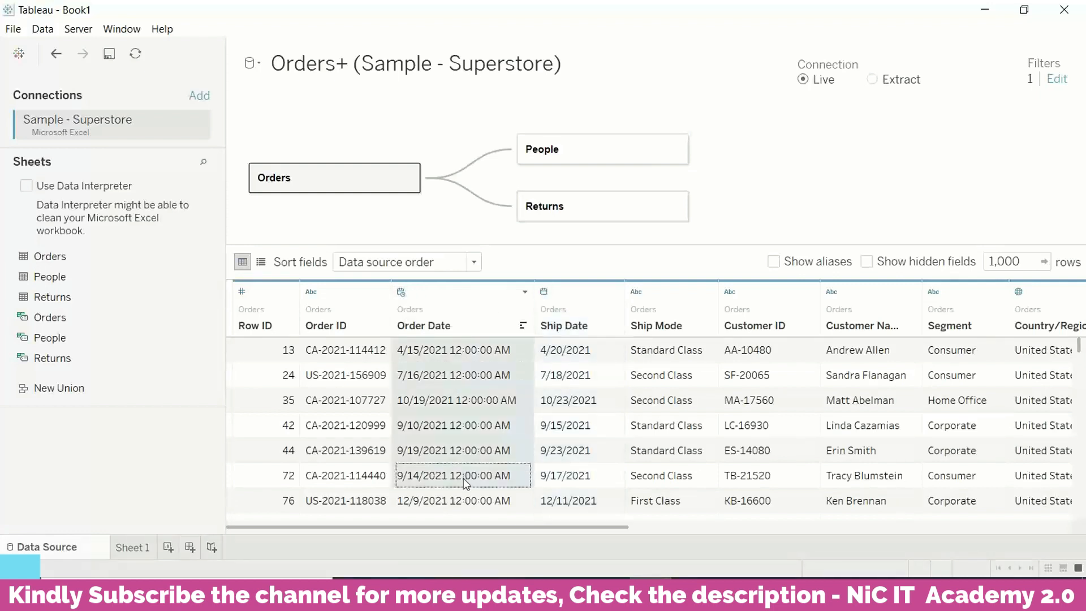
left_click(401, 292)
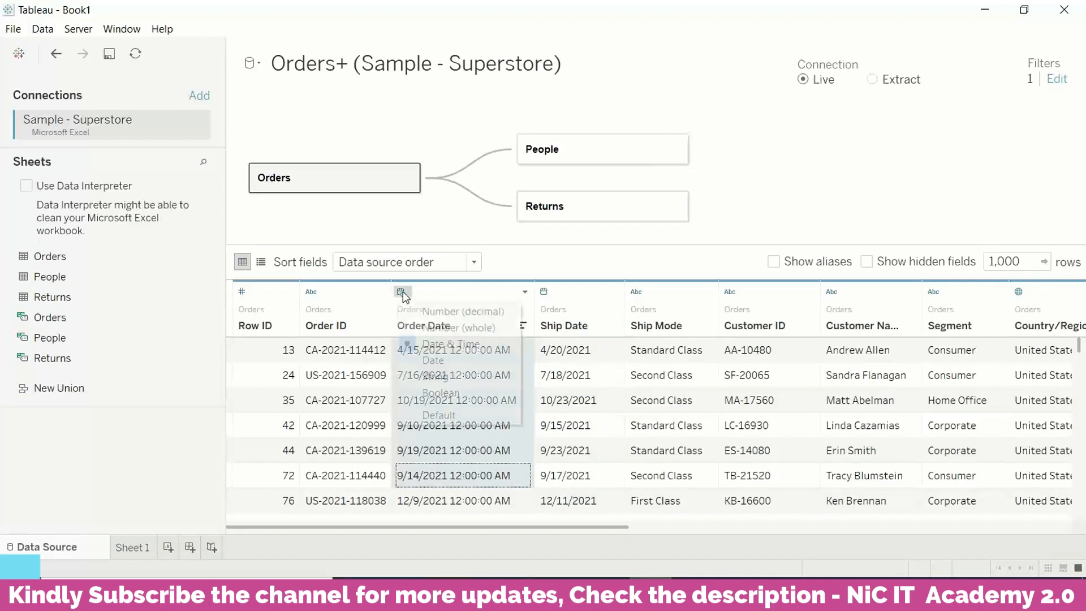
left_click(433, 360)
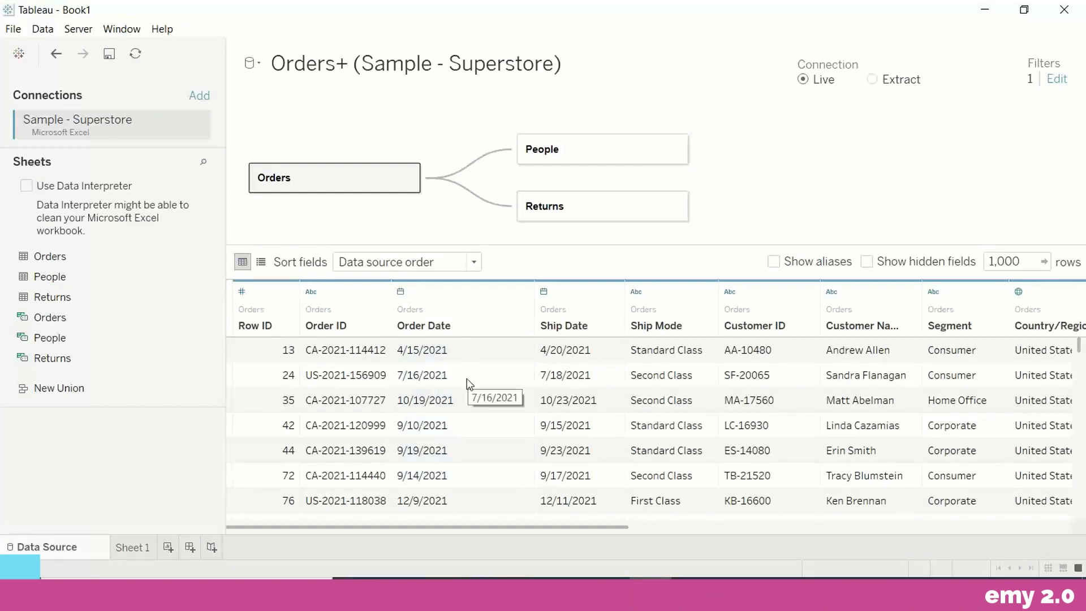
right_click(442, 339)
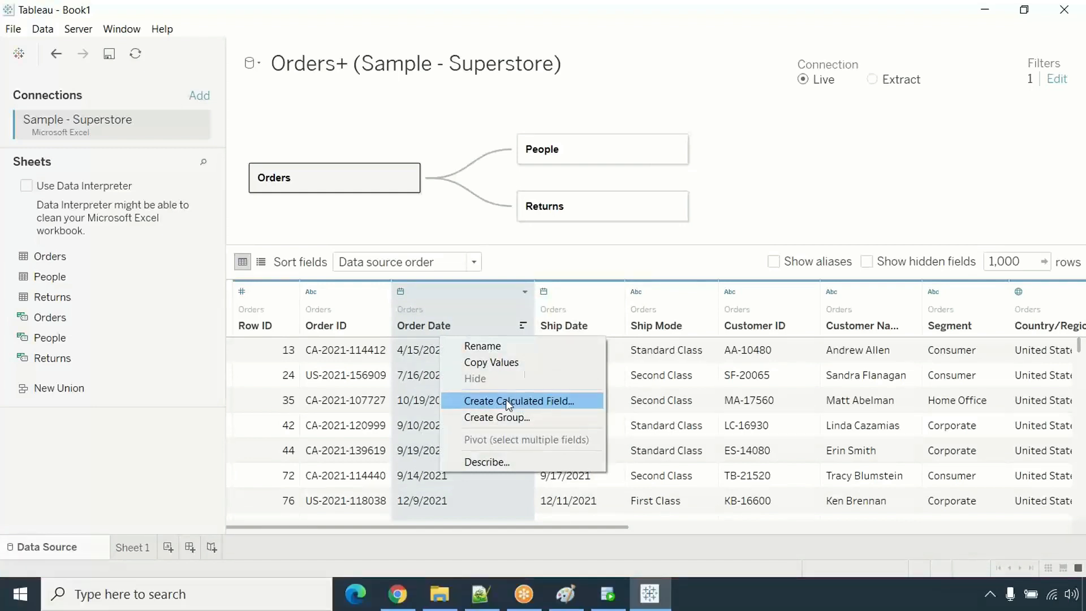
left_click(730, 224)
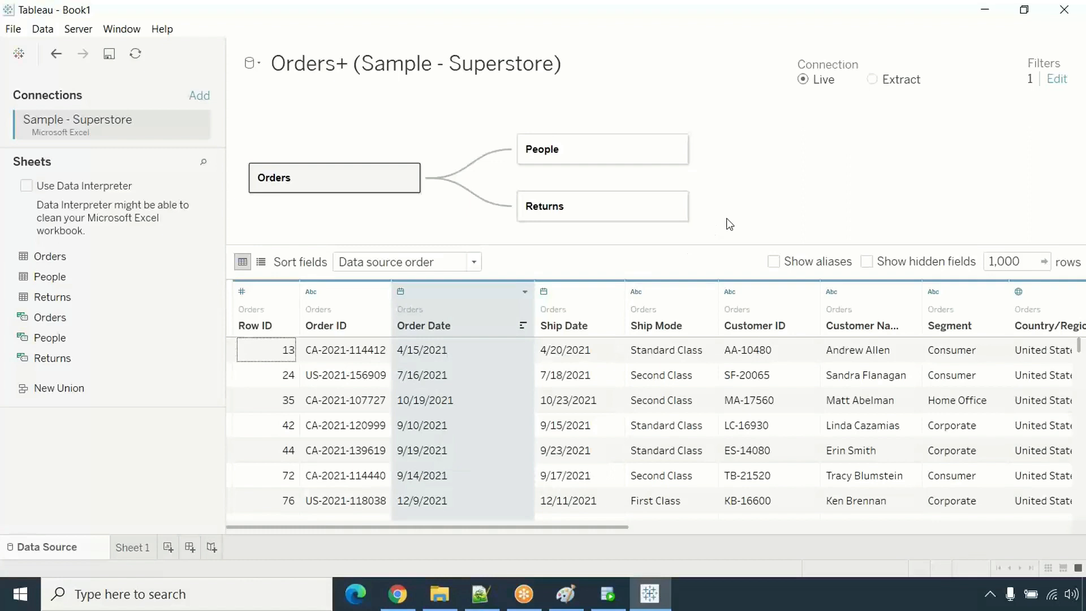
left_click(569, 73)
- View the EMPLOYEES+ (HR) data source and return to Orders+ (Sample - Superstore)
left_click(252, 63)
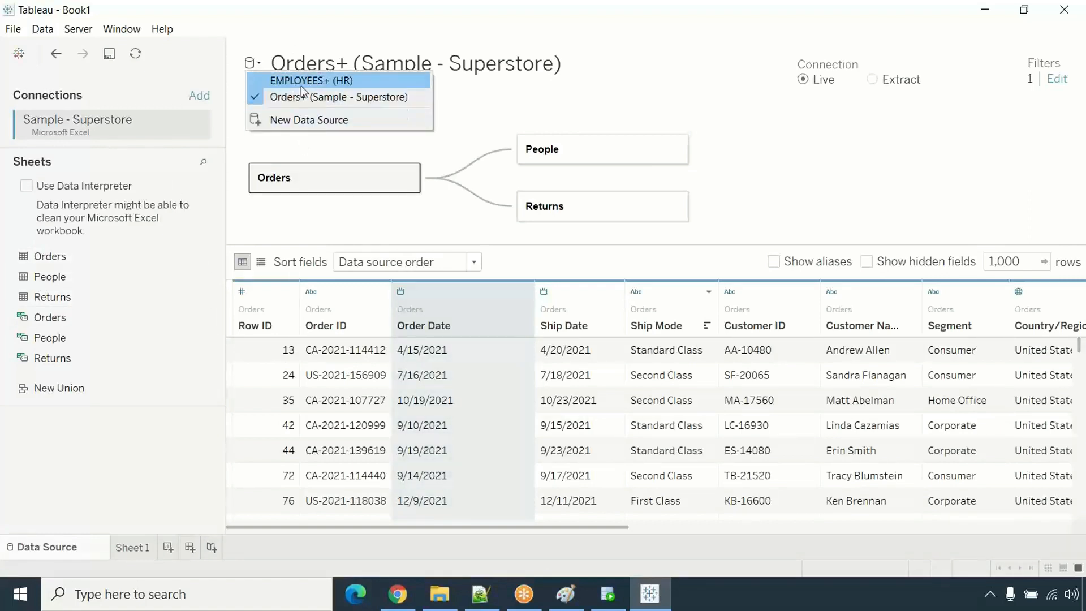
left_click(300, 80)
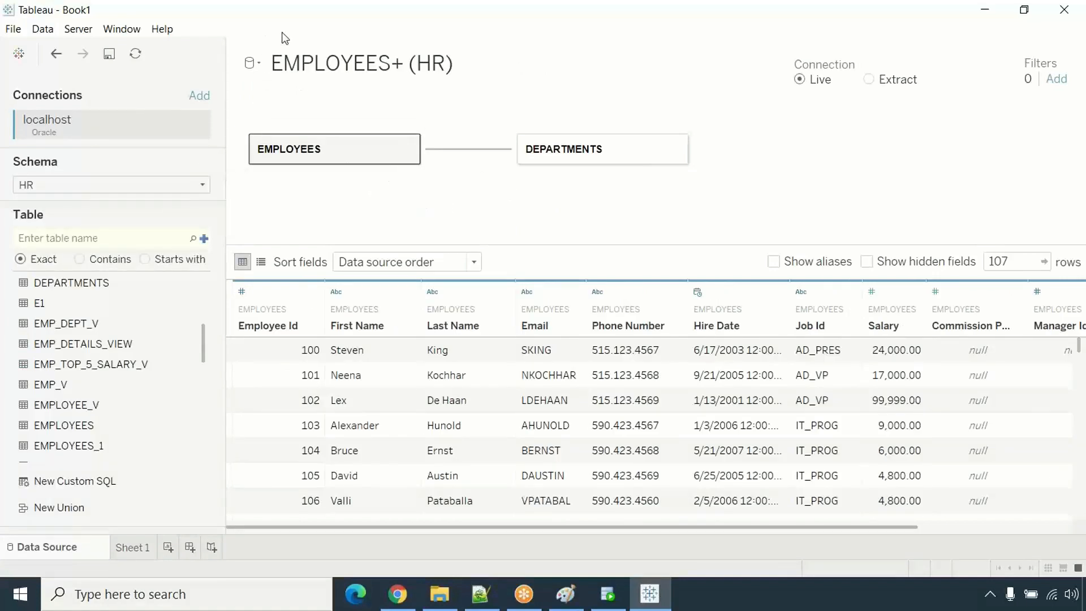
left_click(256, 64)
left_click(266, 99)
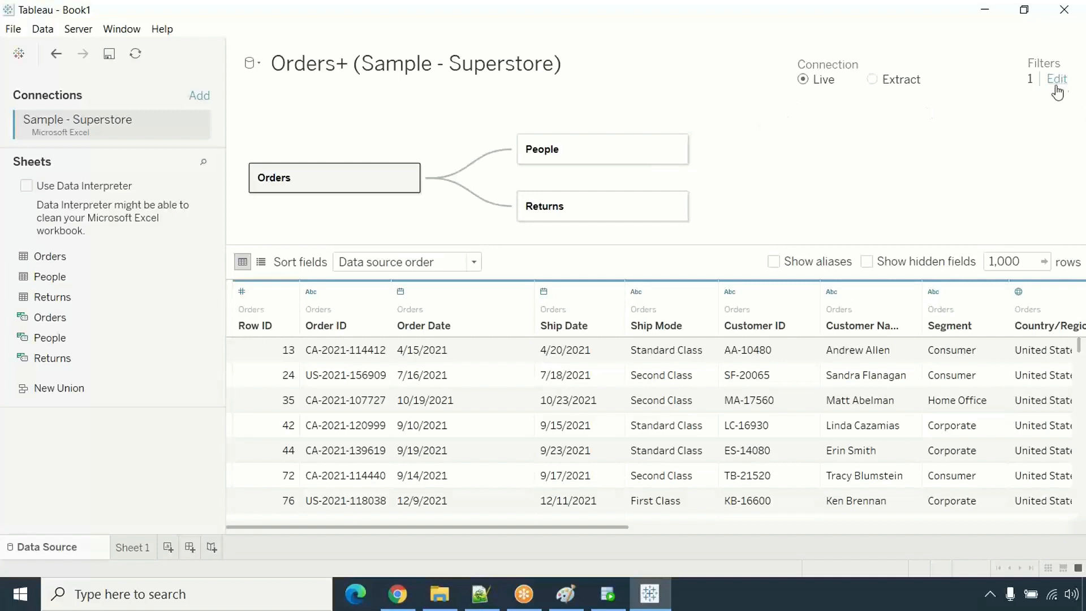
- Remove the Year of Order Date filter from the Orders+ (Sample - Superstore) data source and check the Order Date values
left_click(134, 552)
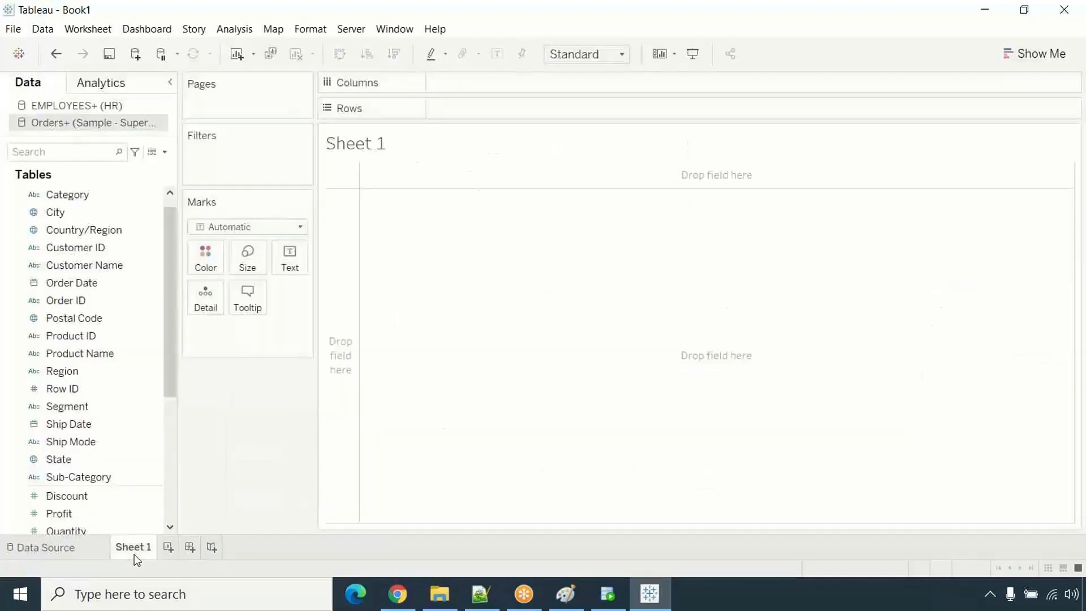
left_click(95, 560)
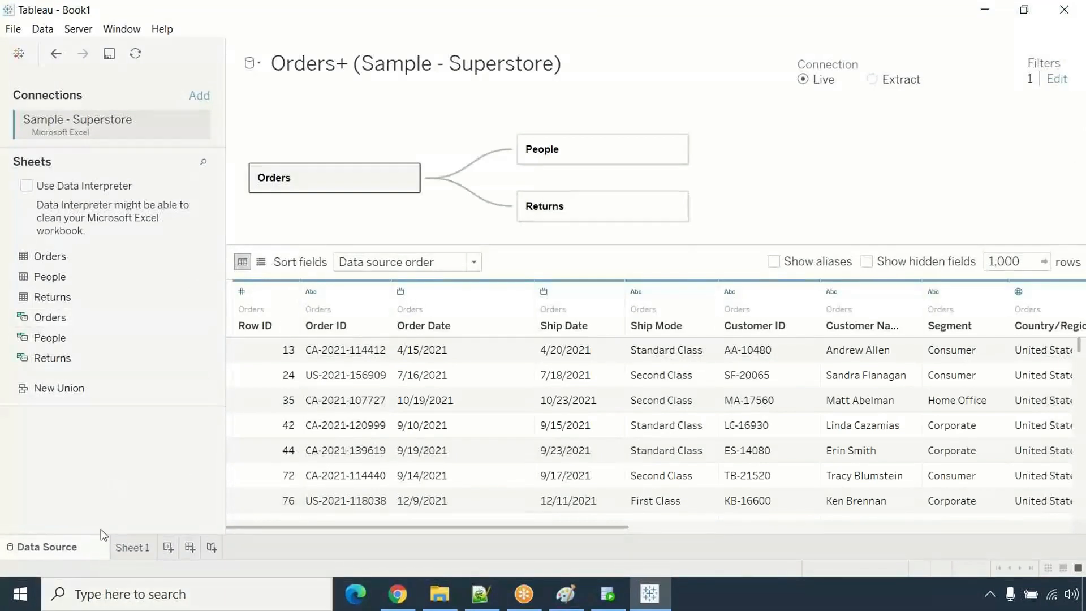
left_click(1056, 80)
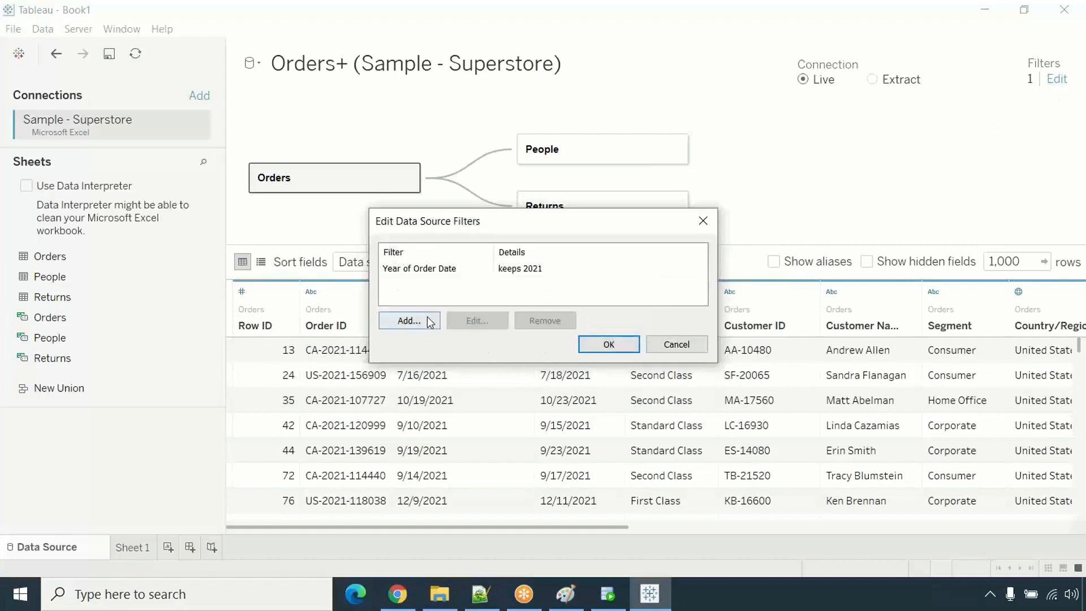
left_click(430, 274)
left_click(535, 322)
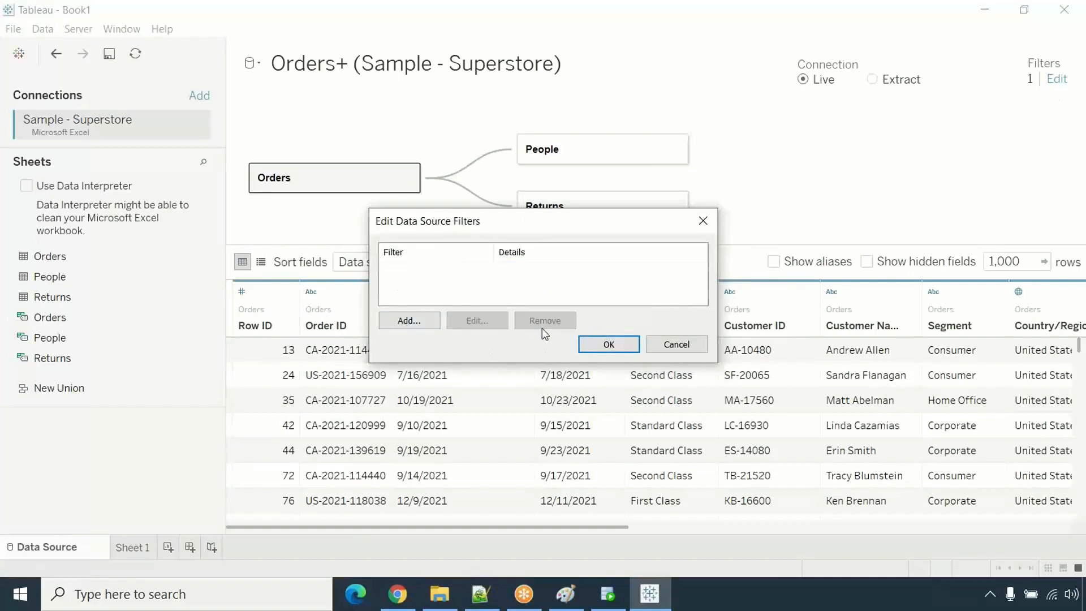
left_click(612, 343)
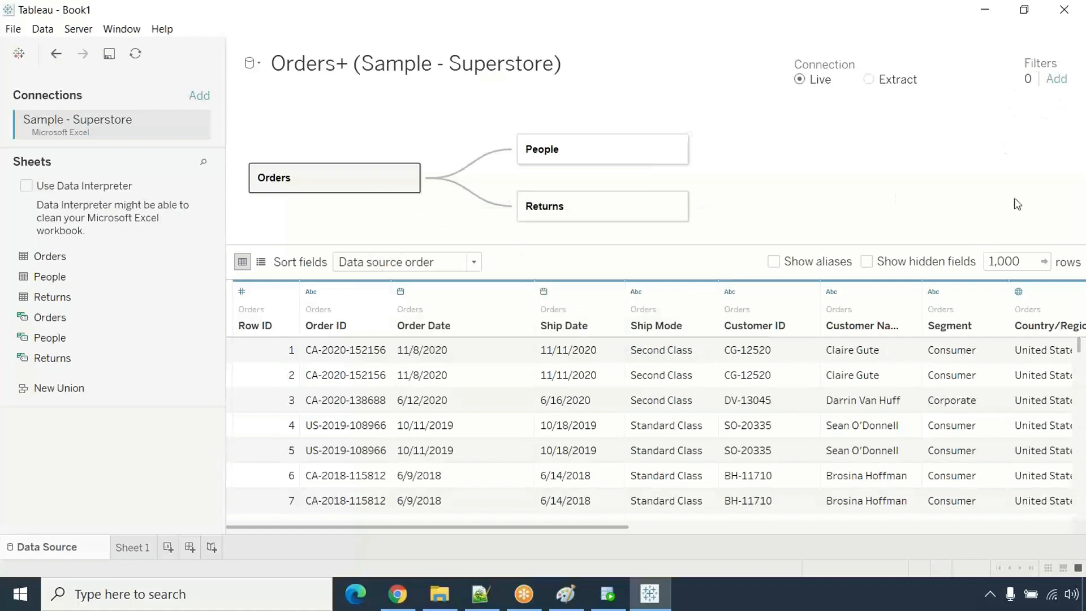
left_click_drag(461, 351, 457, 473)
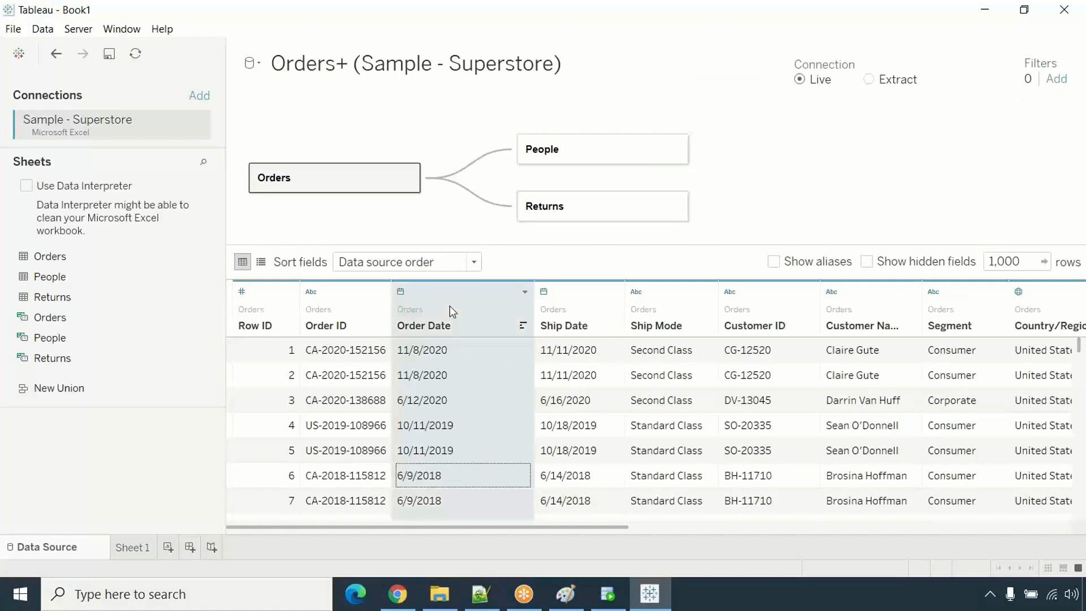
- View the start page, dismiss the MySQL driver download prompt, and look at the additional server connectors
left_click(130, 547)
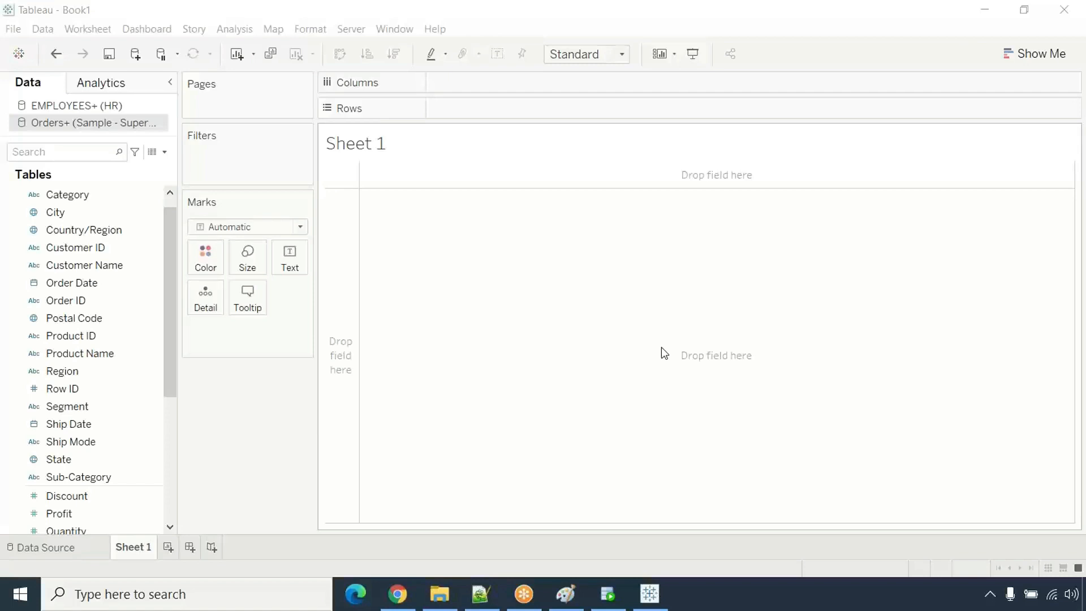
left_click(565, 594)
left_click(19, 54)
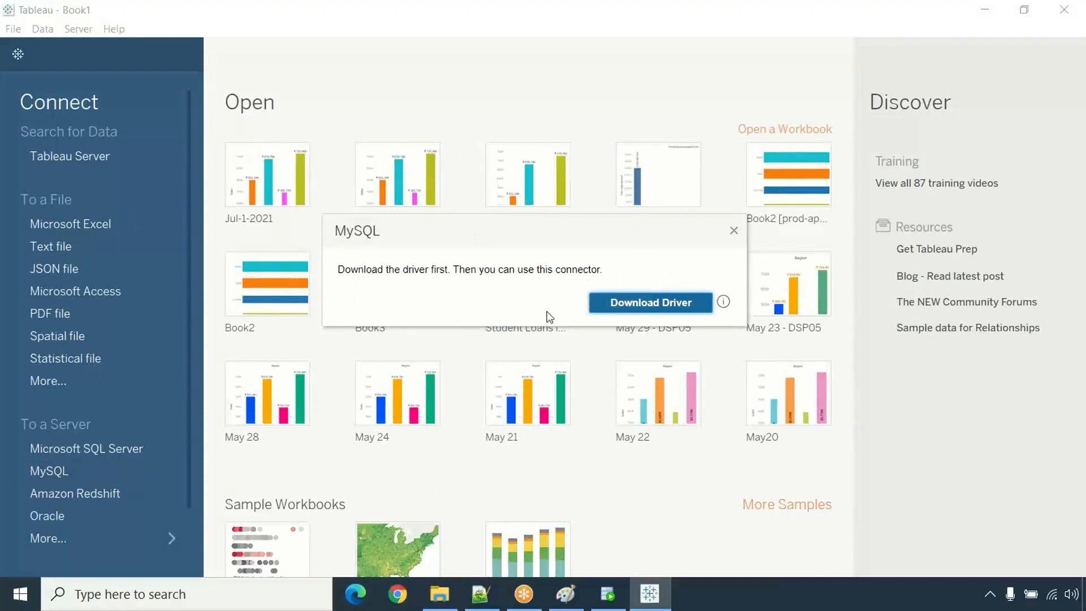
left_click_drag(540, 238, 479, 225)
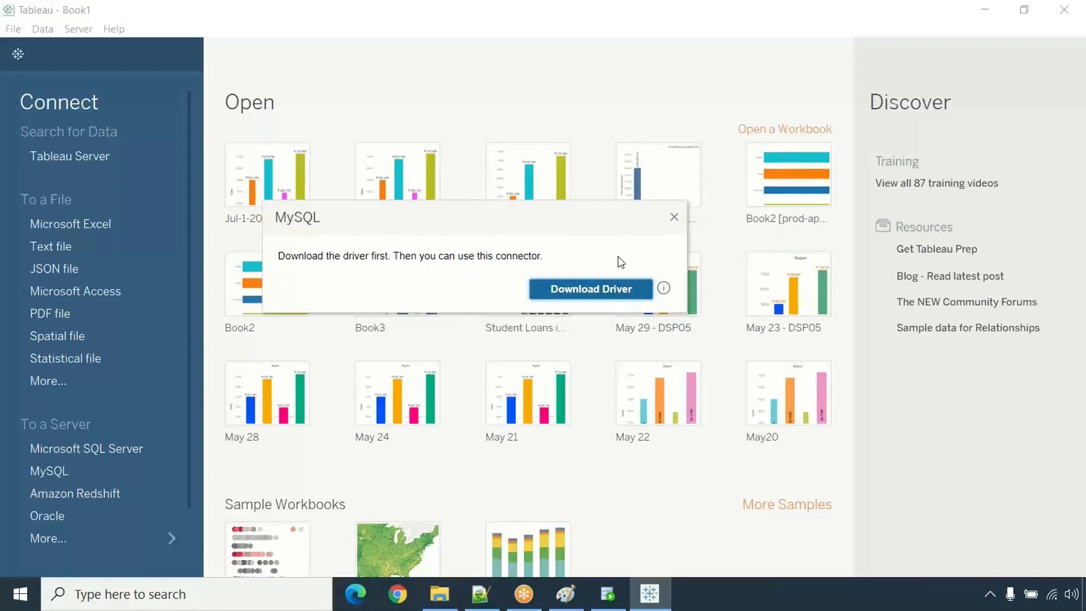
left_click(674, 217)
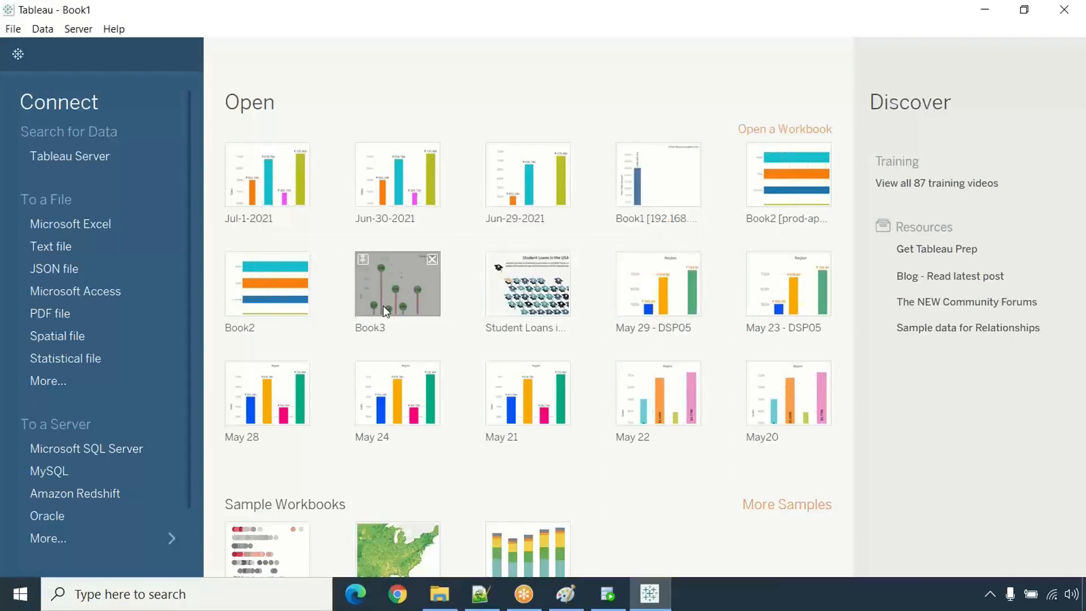
left_click(58, 538)
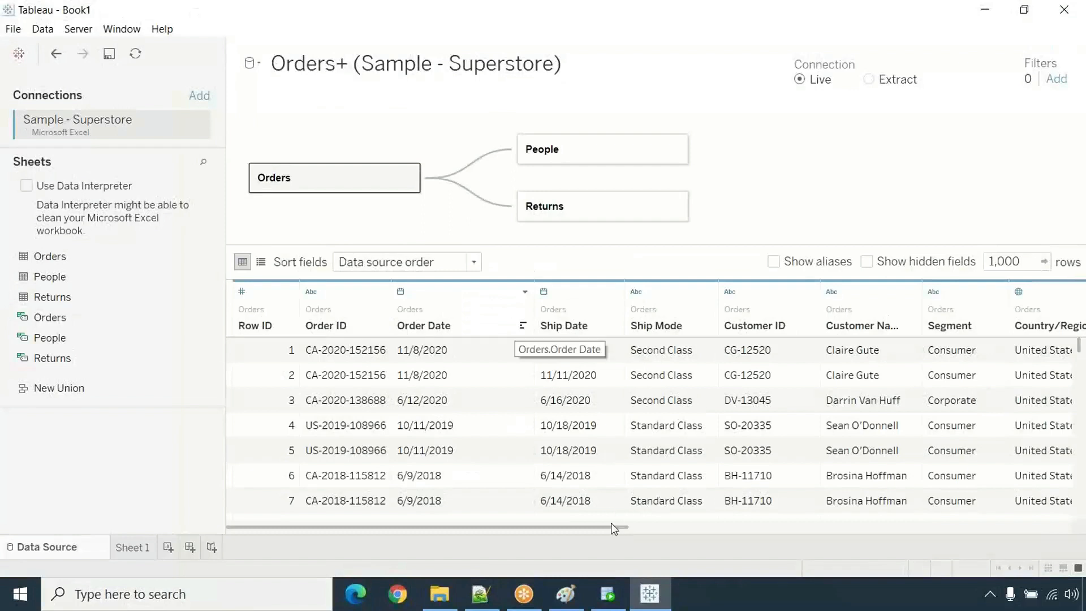
- Open Sheet 1 and collapse the Orders, People and Returns tables of the Orders+ data source
left_click(129, 548)
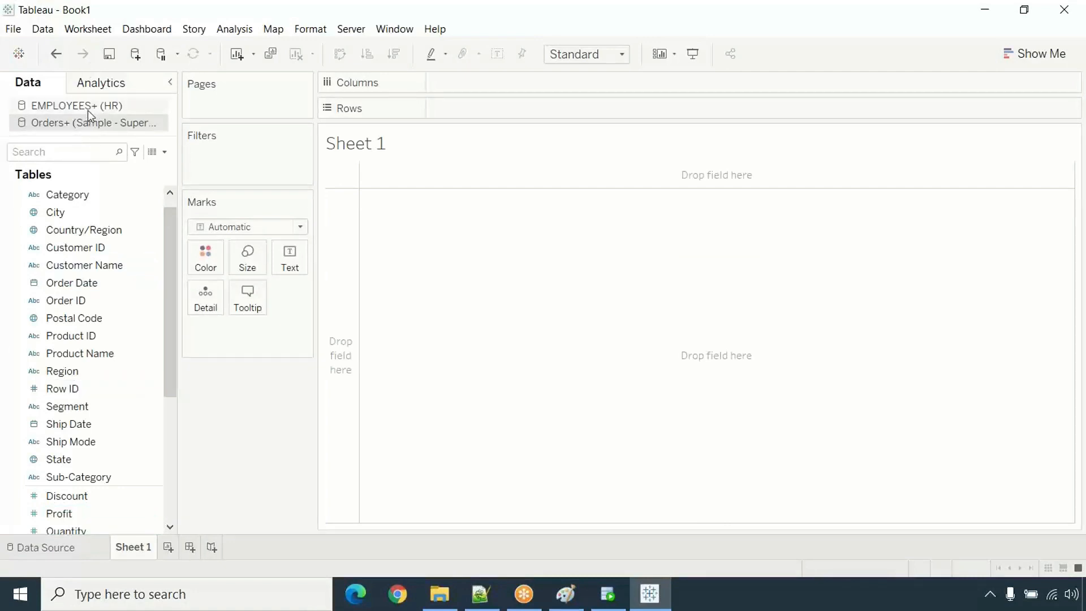
left_click(170, 192)
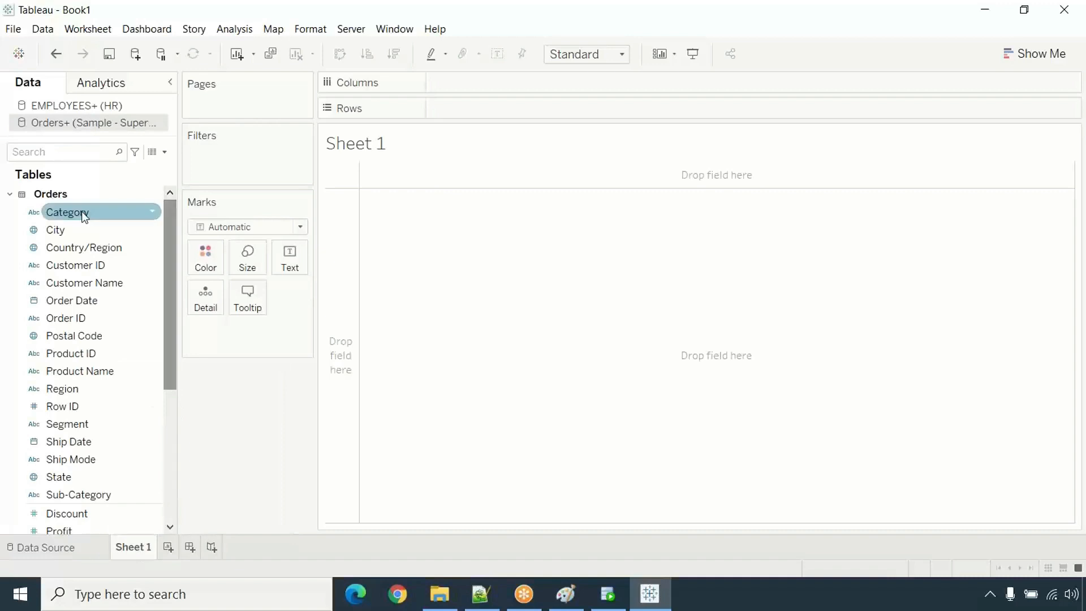
left_click(13, 194)
left_click(10, 216)
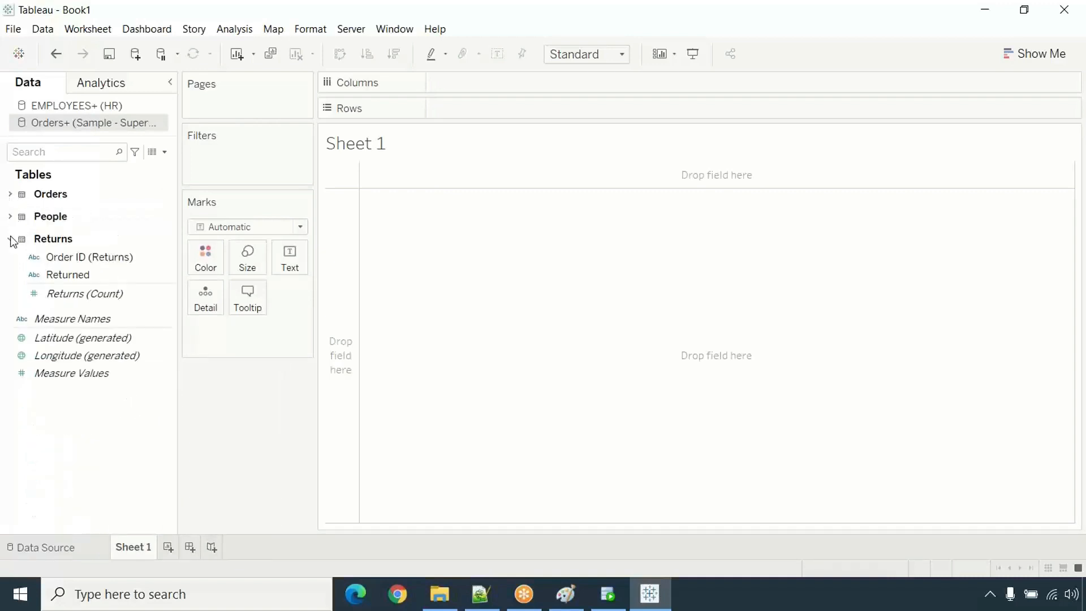
left_click(9, 239)
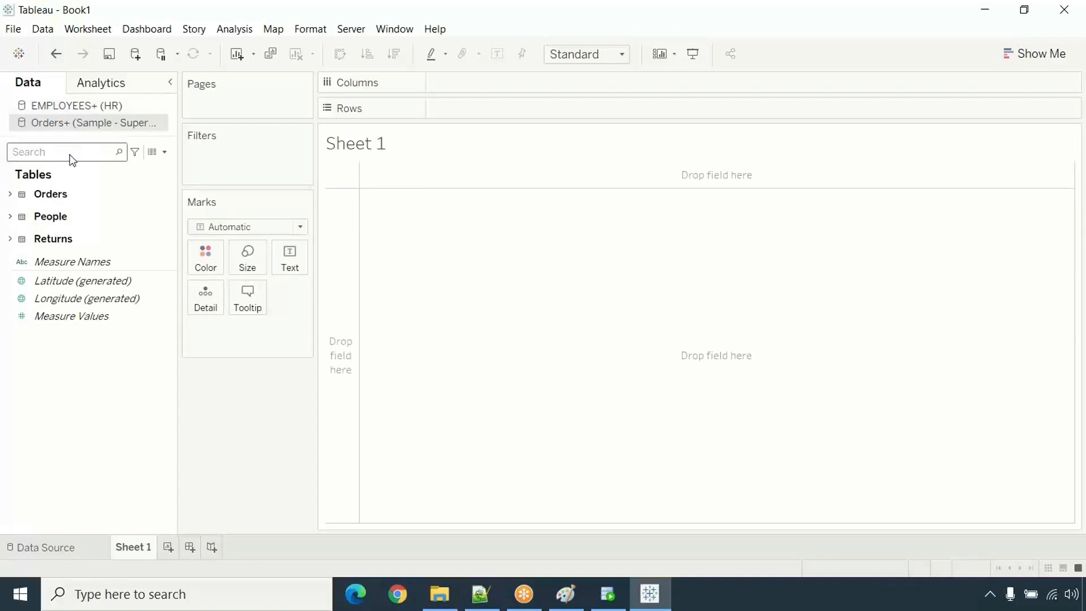
- View the EMPLOYEES+ (HR) fields, return to Orders+ (Sample - Superstore) and expand its Orders table
left_click(72, 107)
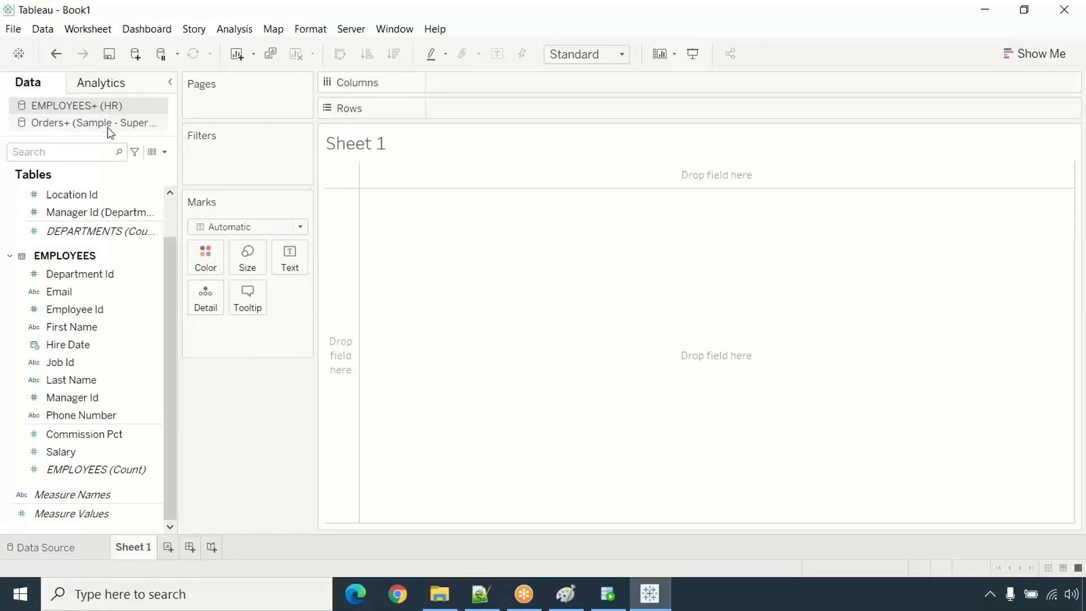
left_click(124, 123)
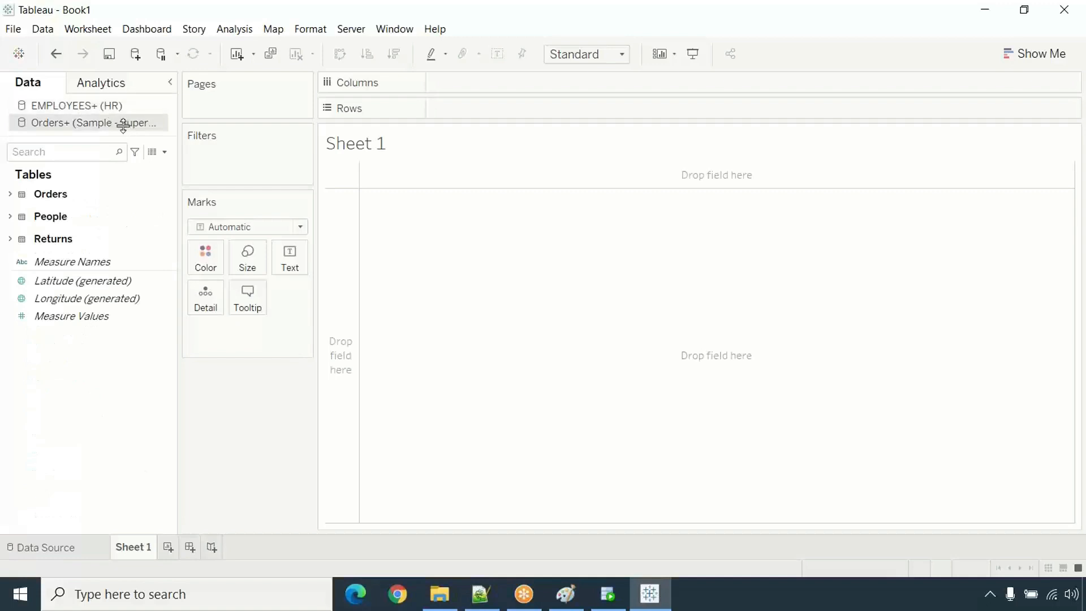
left_click(9, 196)
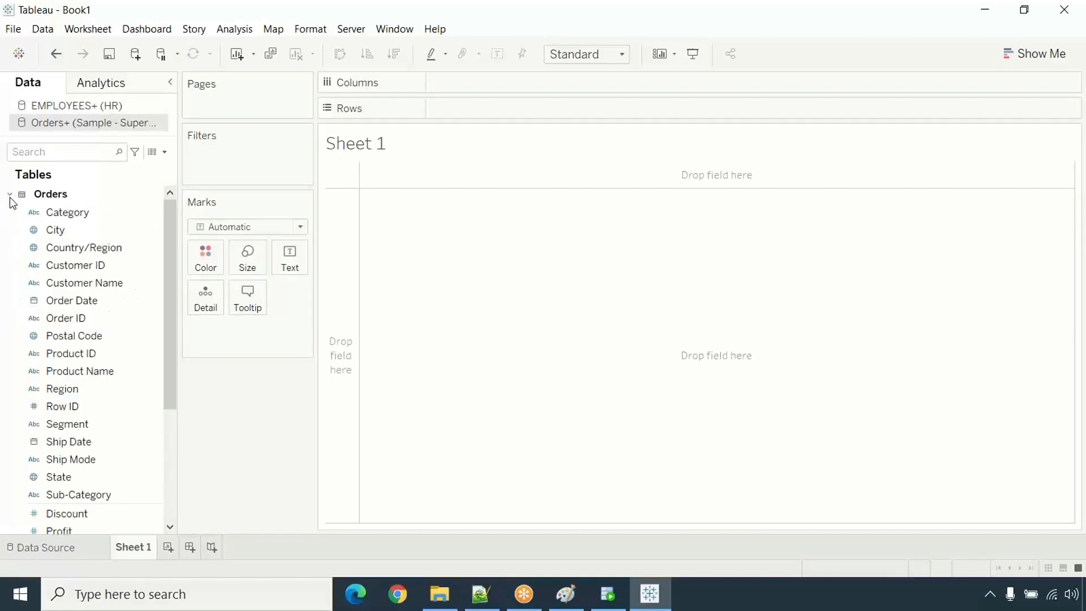
left_click(66, 210)
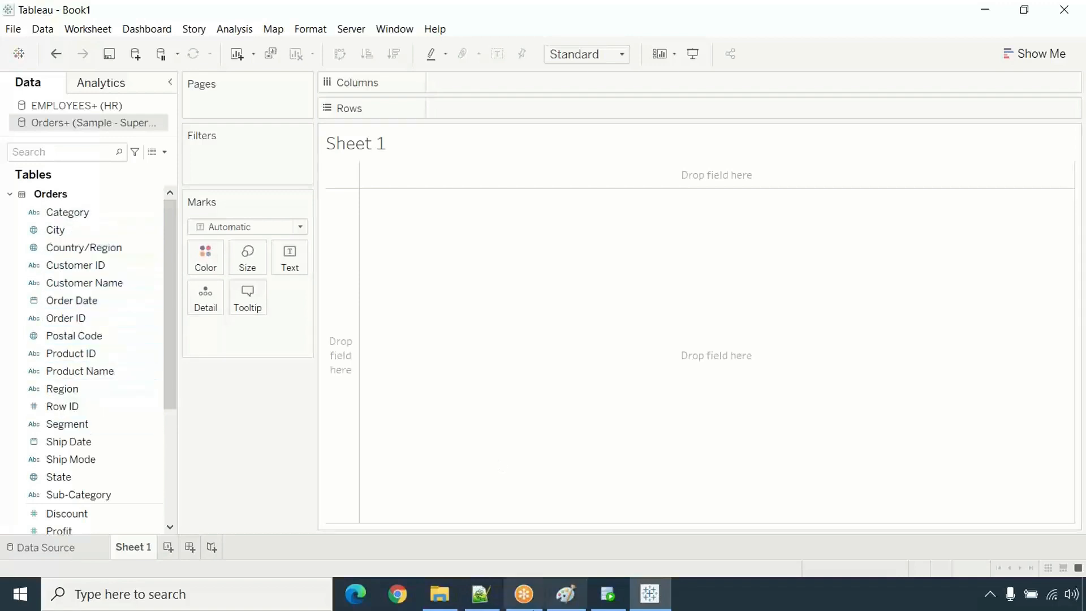
- Switch to Notepad++ to highlight the Dimension note, and compare it with the Orders fields back in Tableau
left_click(481, 594)
left_click_drag(370, 338, 45, 337)
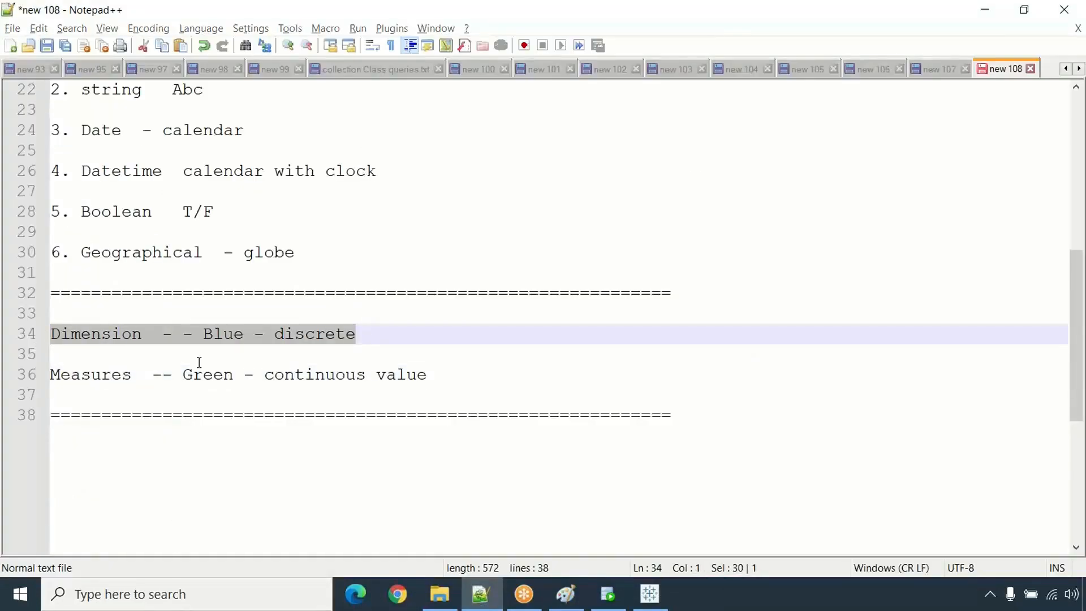
key("alt+Tab")
left_click(79, 217)
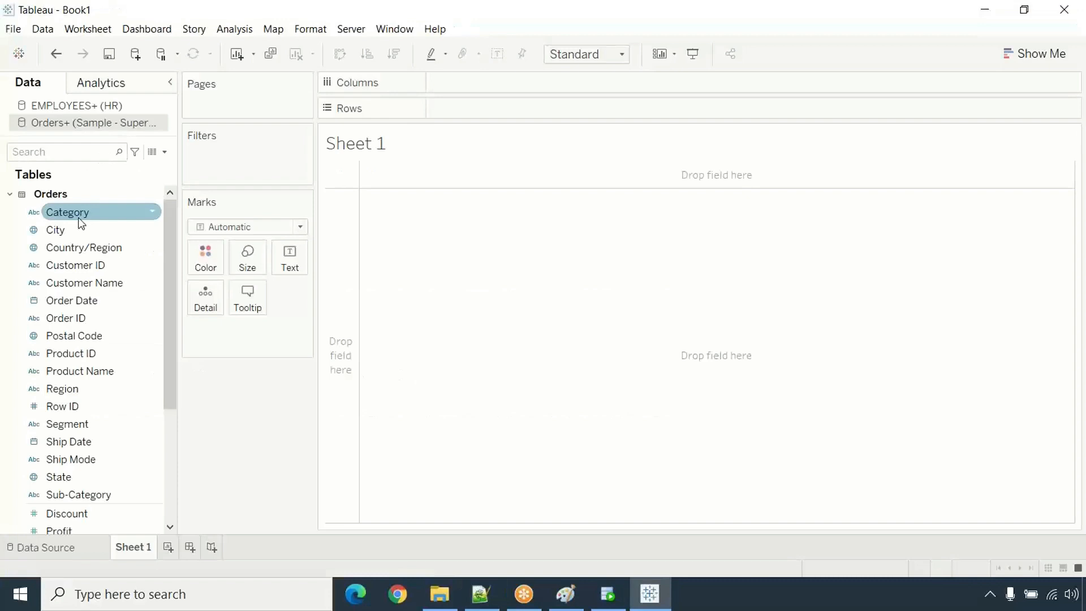
scroll(78, 217, "down", 5)
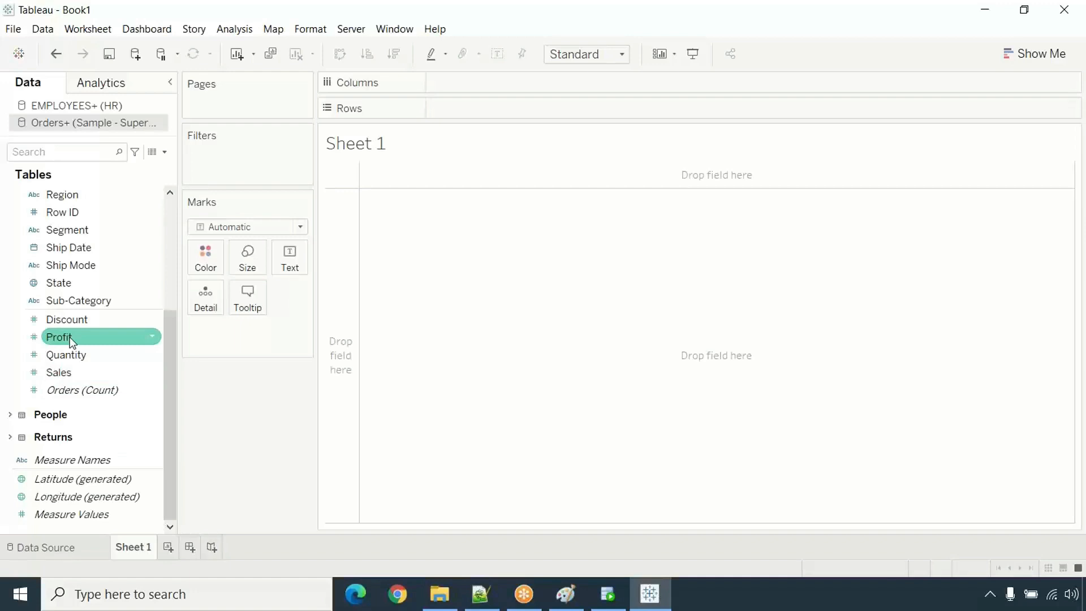
- Highlight the Measures and Dimension notes in Notepad++ and compare them with the dimensions and measures of Orders in Tableau
key("alt+Tab")
left_click_drag(432, 374, 31, 368)
left_click_drag(373, 333, 25, 338)
key("alt+Tab")
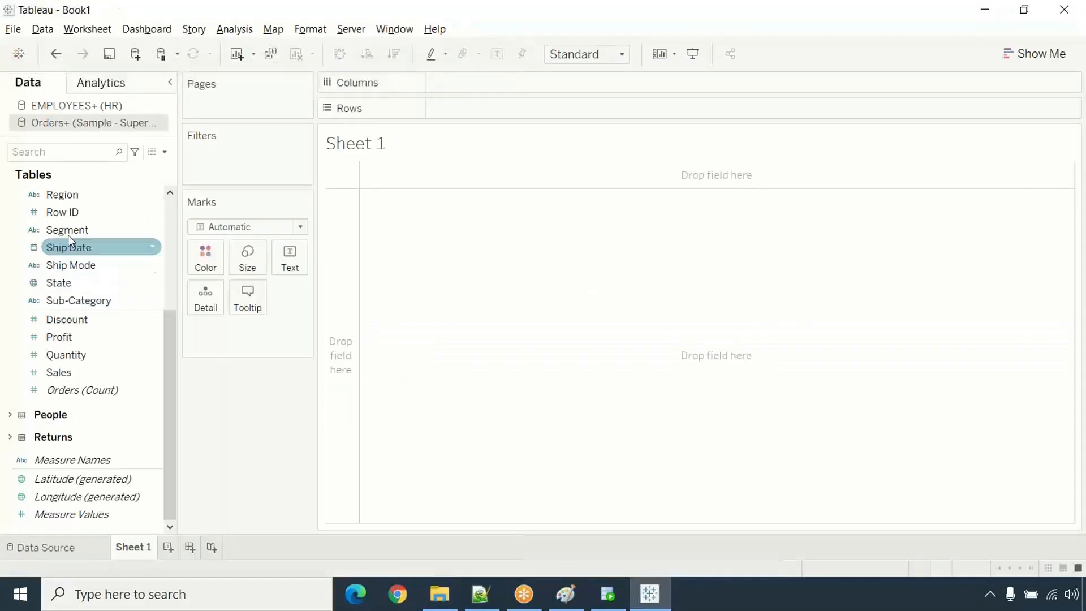
scroll(74, 248, "up", 5)
left_click(84, 230)
scroll(82, 271, "down", 4)
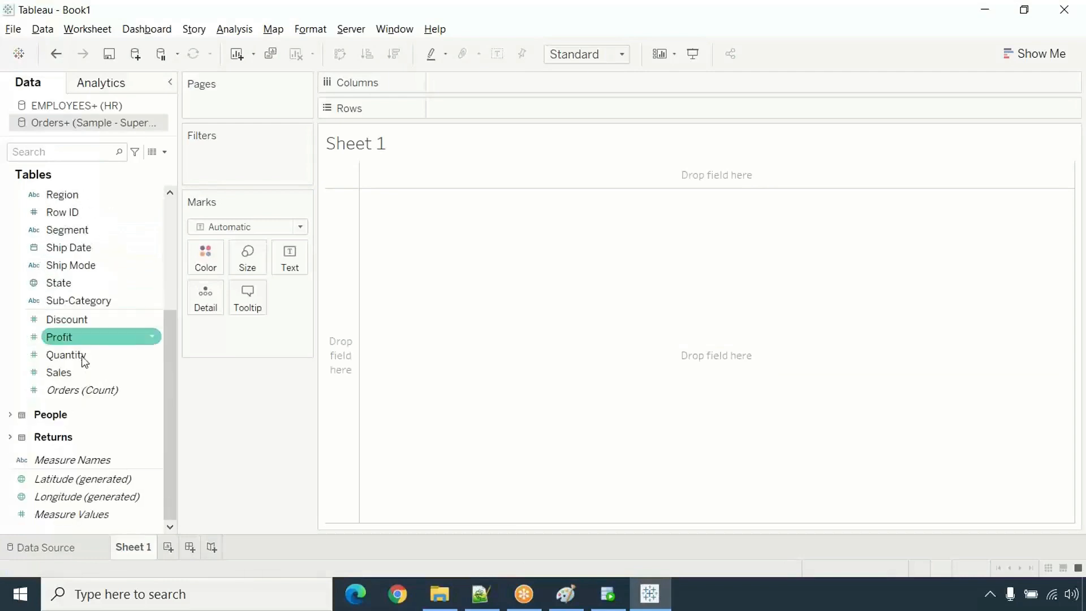
left_click(85, 340)
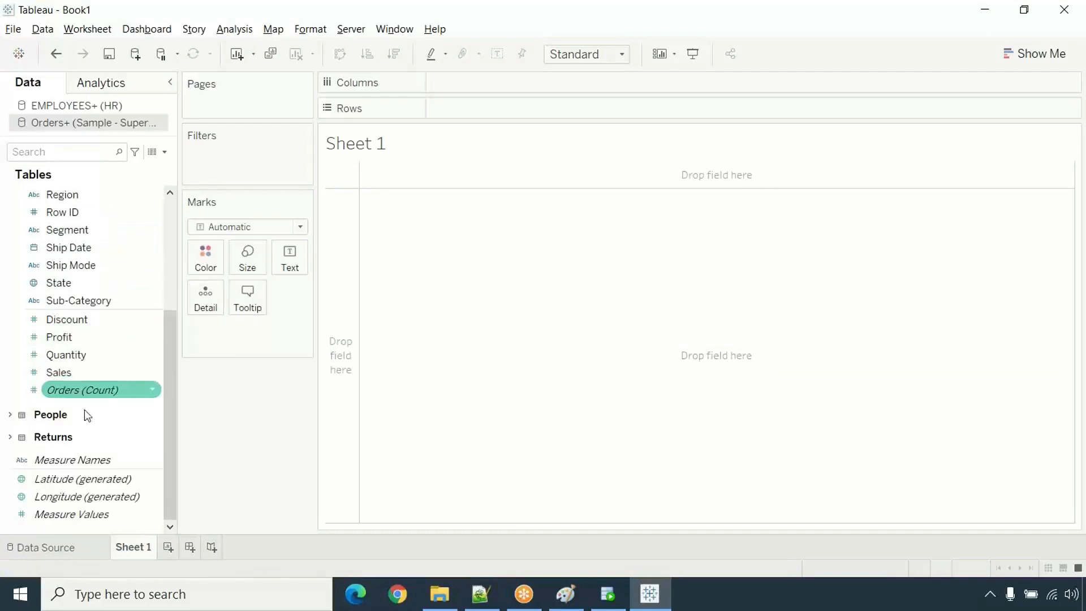
- Expand the People and Returns tables and examine their dimensions and generated count fields
left_click(10, 416)
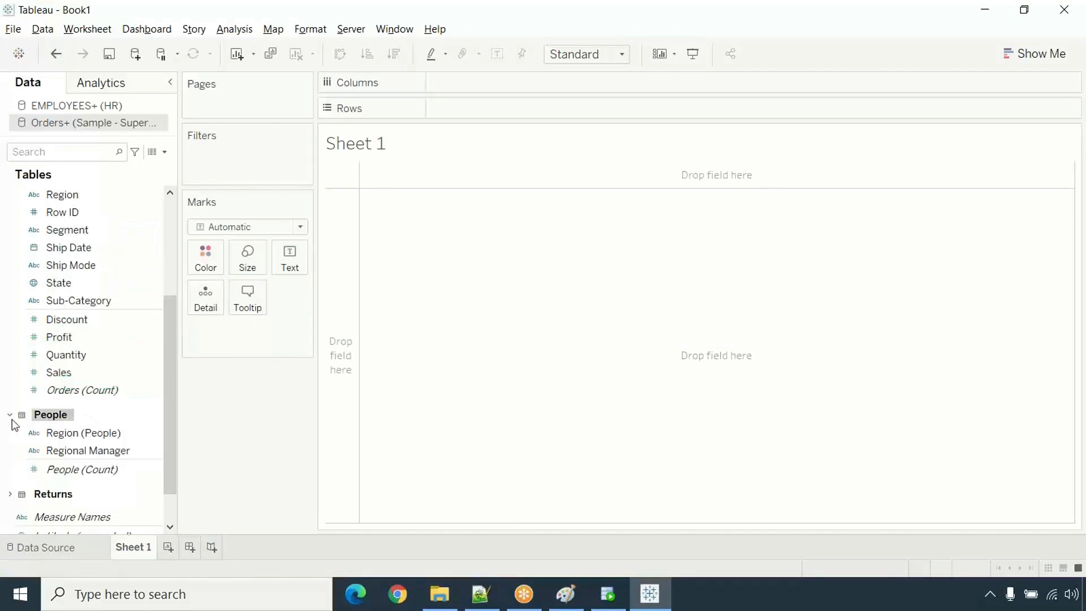
scroll(67, 410, "down", 1)
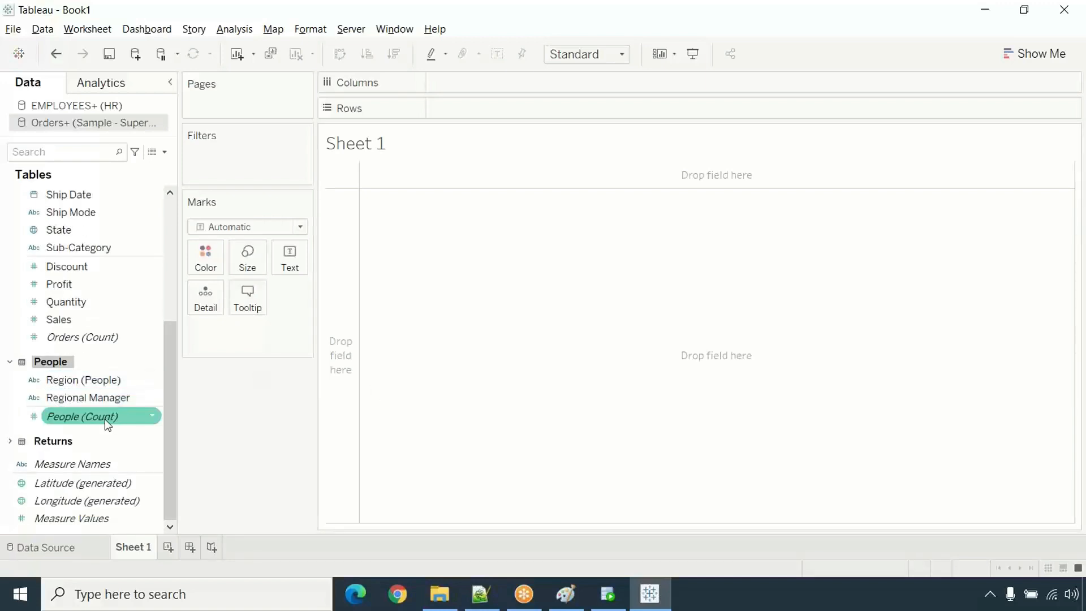
mouse_move(107, 423)
left_click(57, 441)
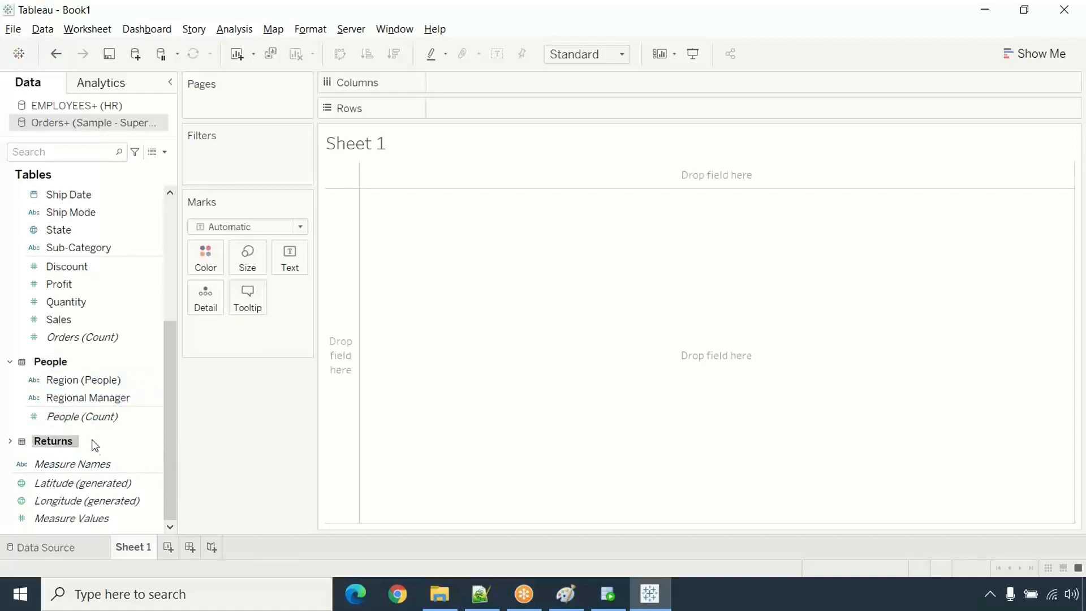
left_click(10, 442)
scroll(57, 447, "down", 1)
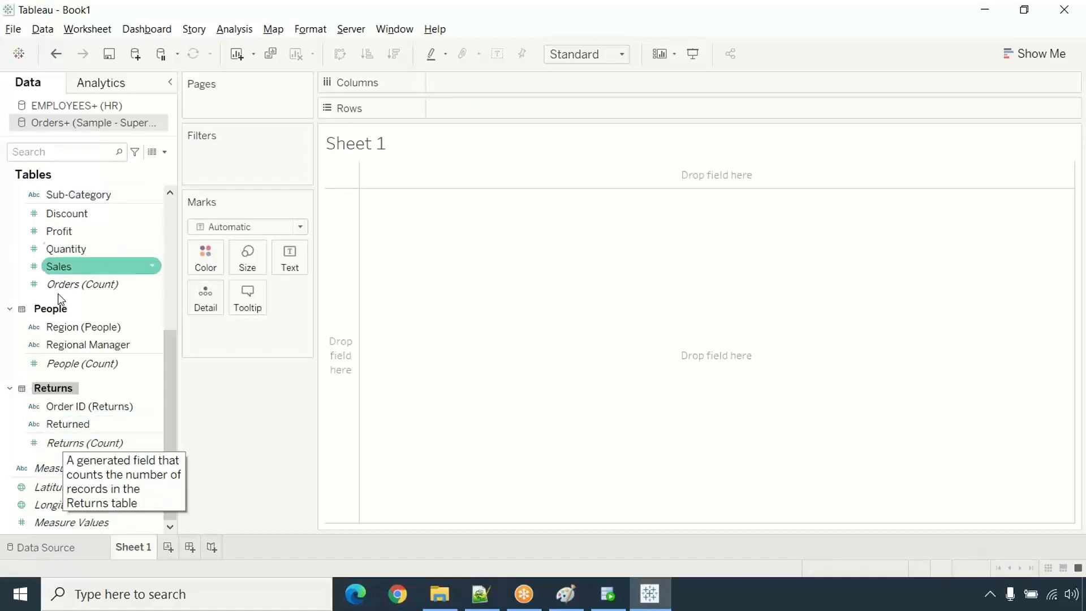
scroll(62, 287, "up", 5)
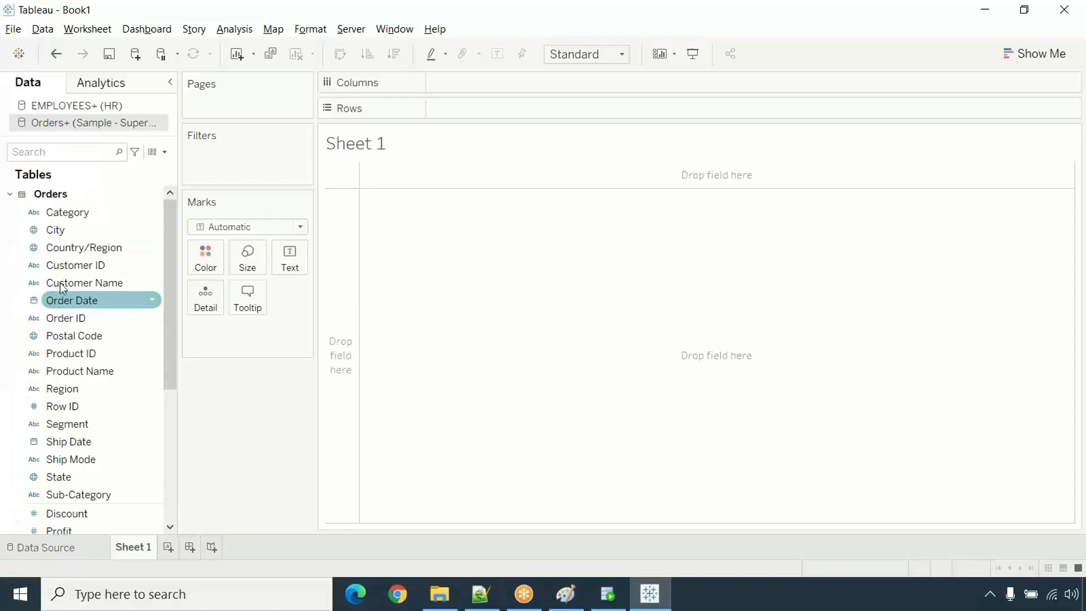
- Examine the DEPARTMENTS and EMPLOYEES fields of EMPLOYEES+ (HR) and return to Orders+ (Sample - Superstore)
left_click(63, 107)
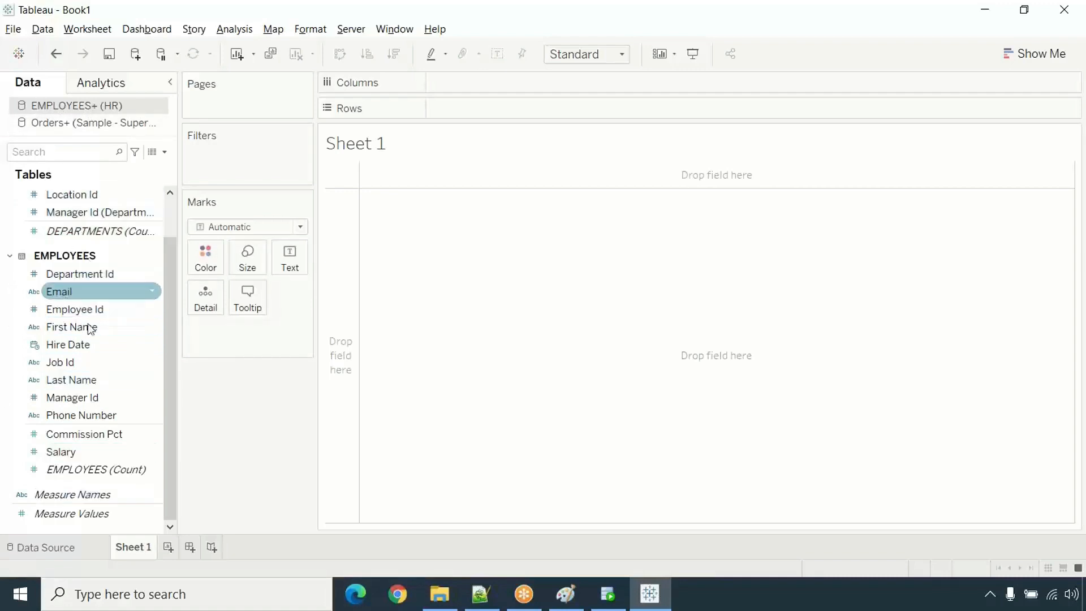
scroll(90, 329, "up", 3)
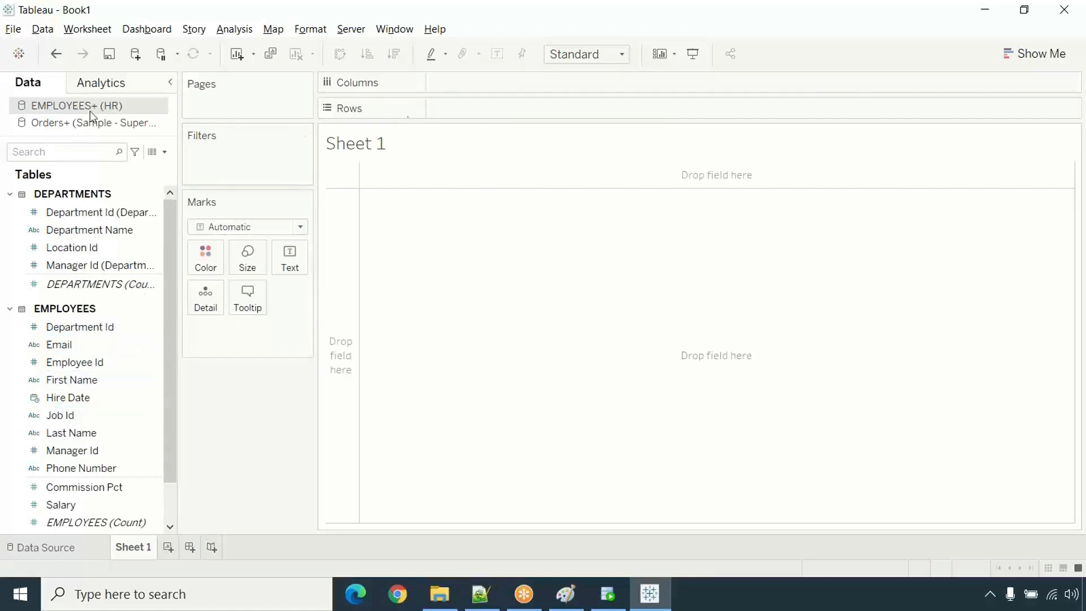
left_click(74, 124)
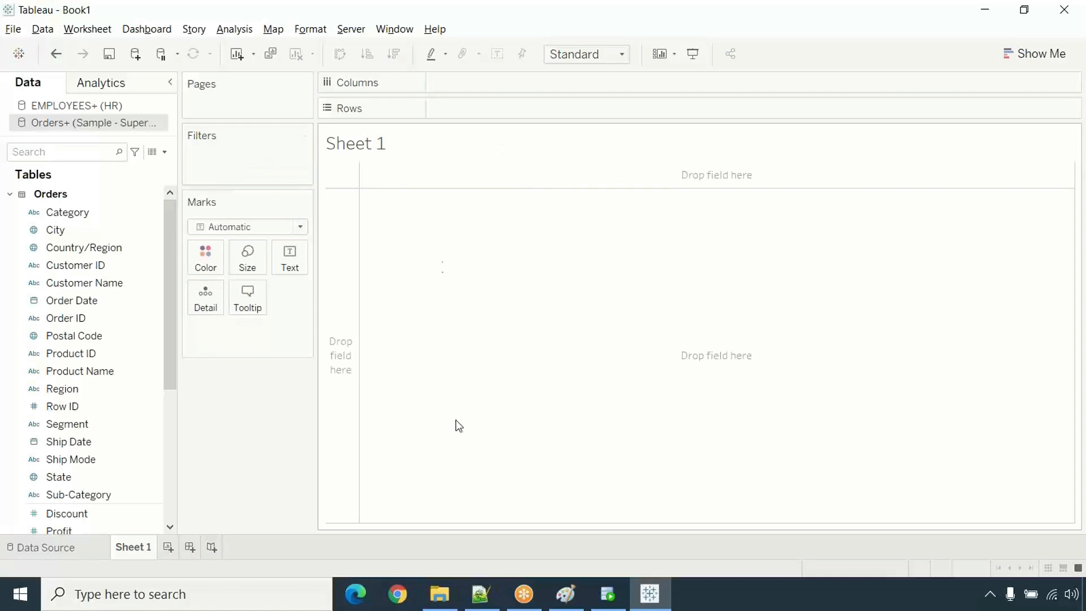
- View the Filters shelf on Sheet 1 and return to the Orders+ data source page
left_click(305, 136)
left_click(247, 178)
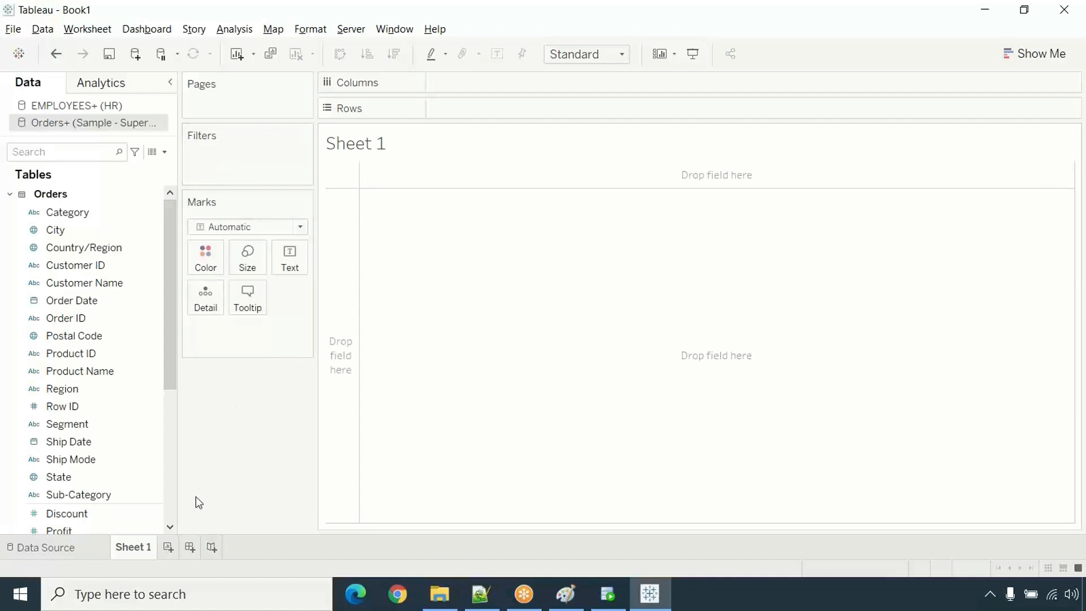
left_click(71, 556)
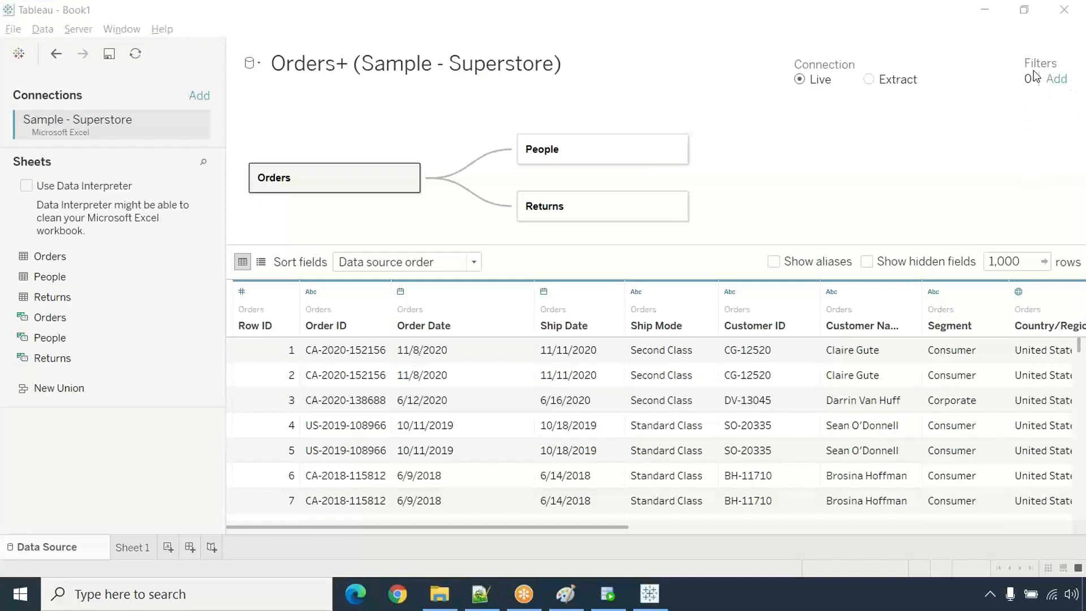
- View the Show Me chart requirements on Sheet 1 and preview the empty sheet in presentation mode
left_click(145, 550)
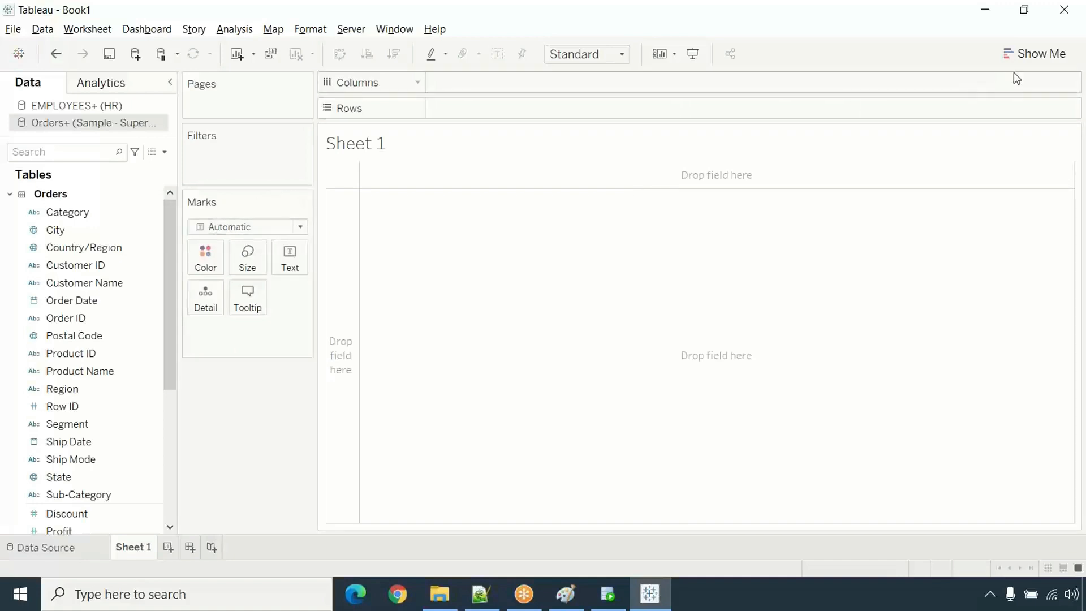
left_click(1028, 63)
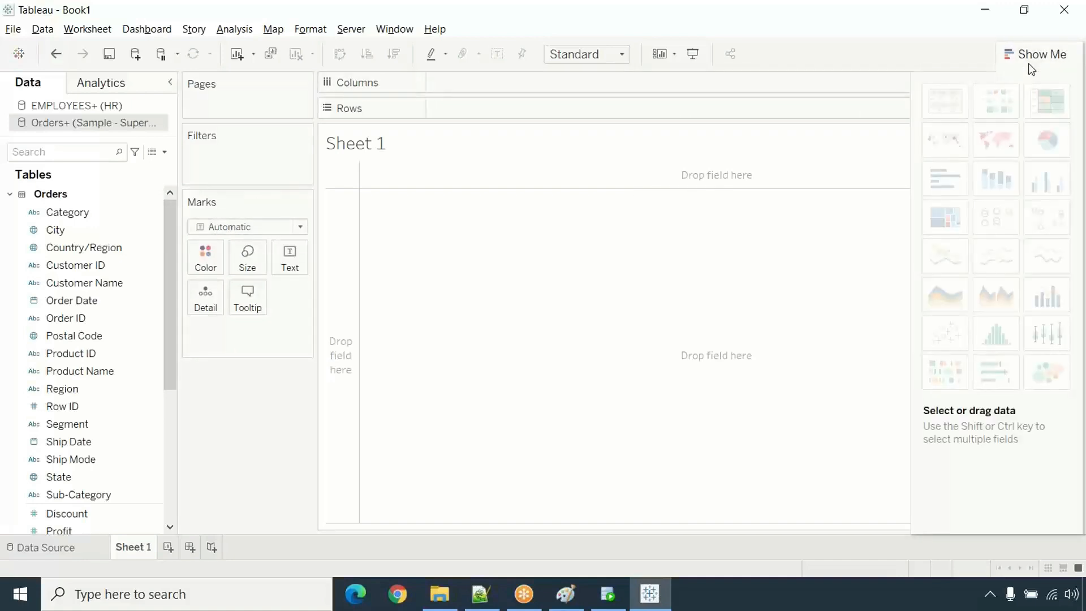
left_click(1029, 66)
left_click(1029, 66)
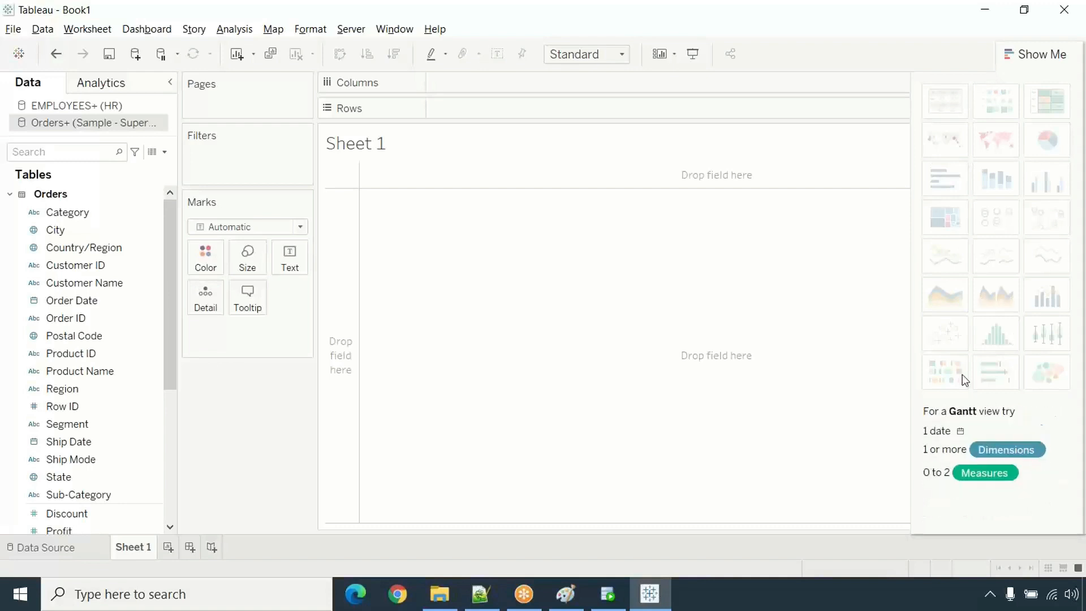
left_click(1036, 54)
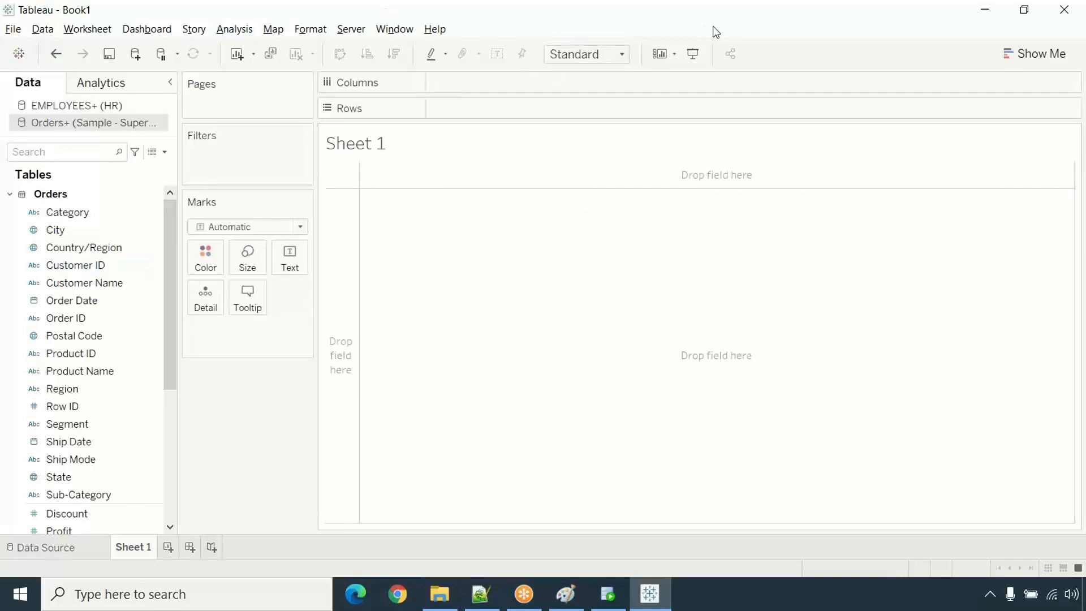
left_click(687, 59)
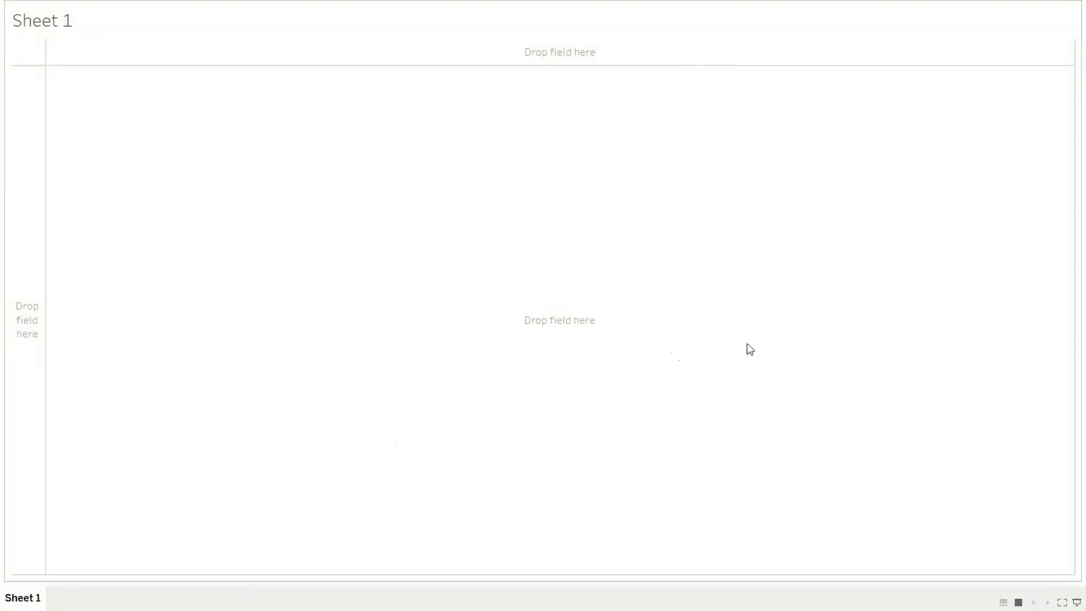
key("Escape")
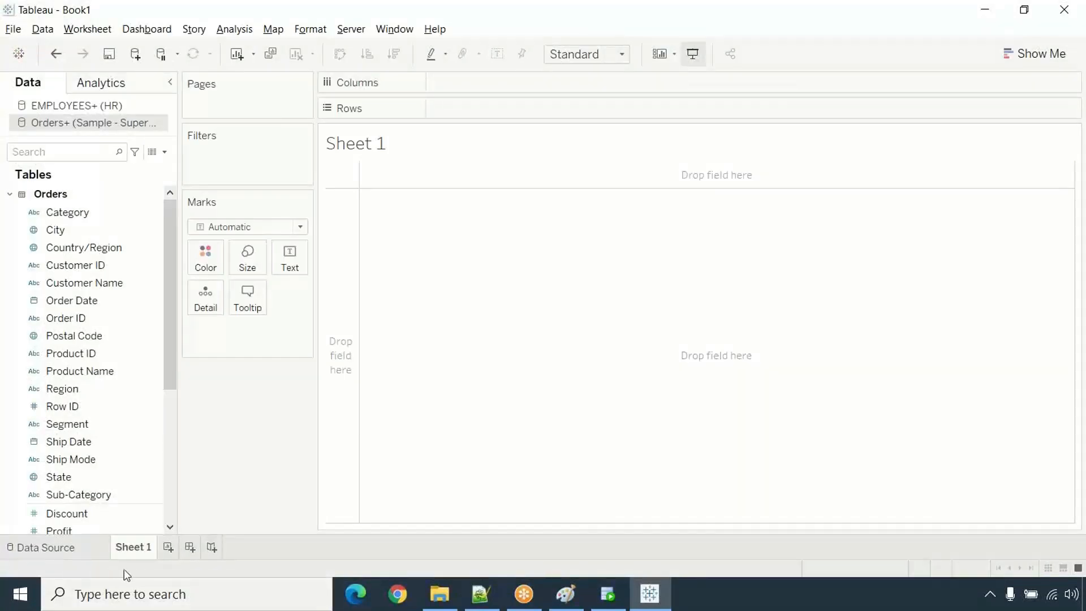
- Add three new worksheets, Sheet 2, Sheet 3 and Sheet 4, to the workbook
left_click(167, 549)
left_click(215, 548)
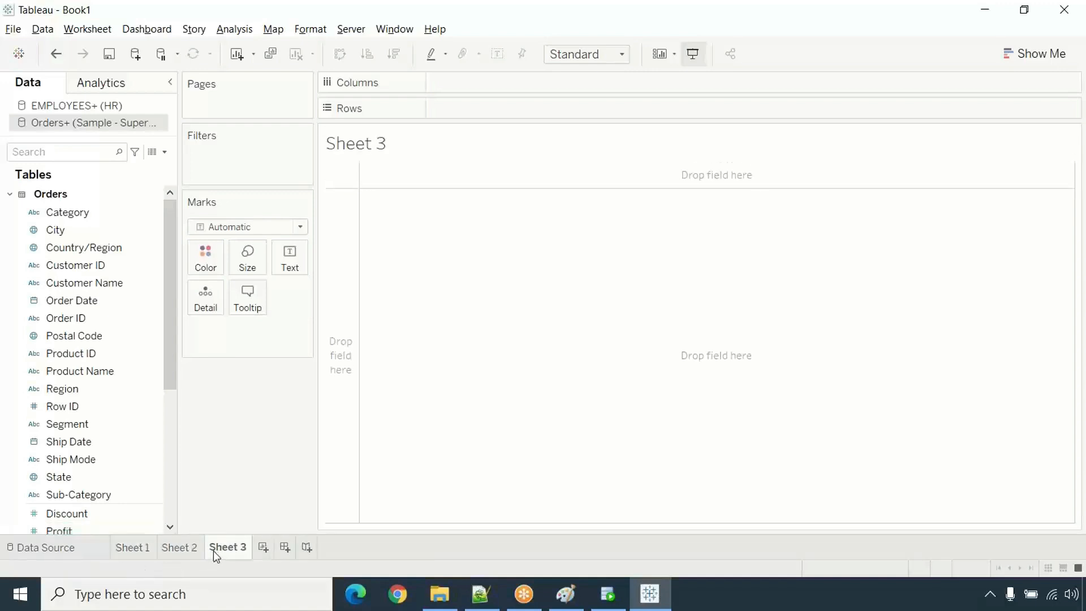
left_click(134, 551)
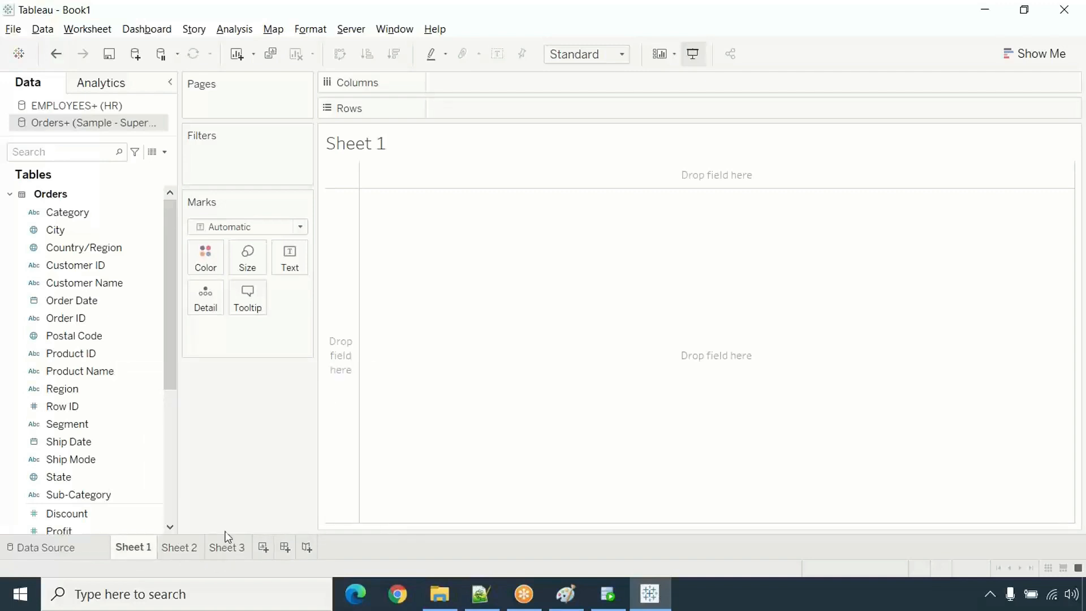
left_click(263, 547)
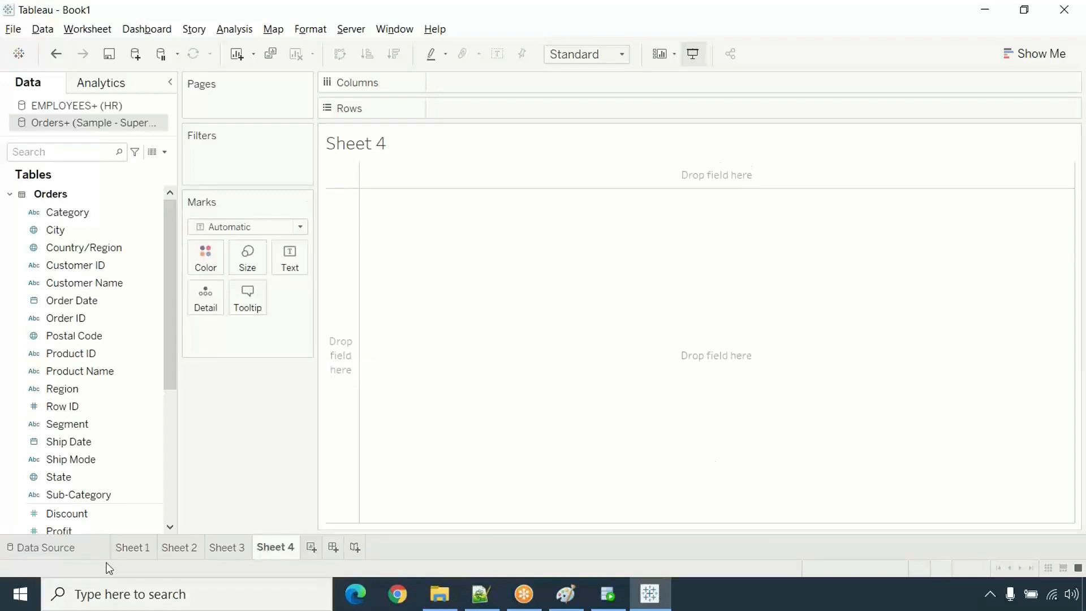
mouse_move(277, 550)
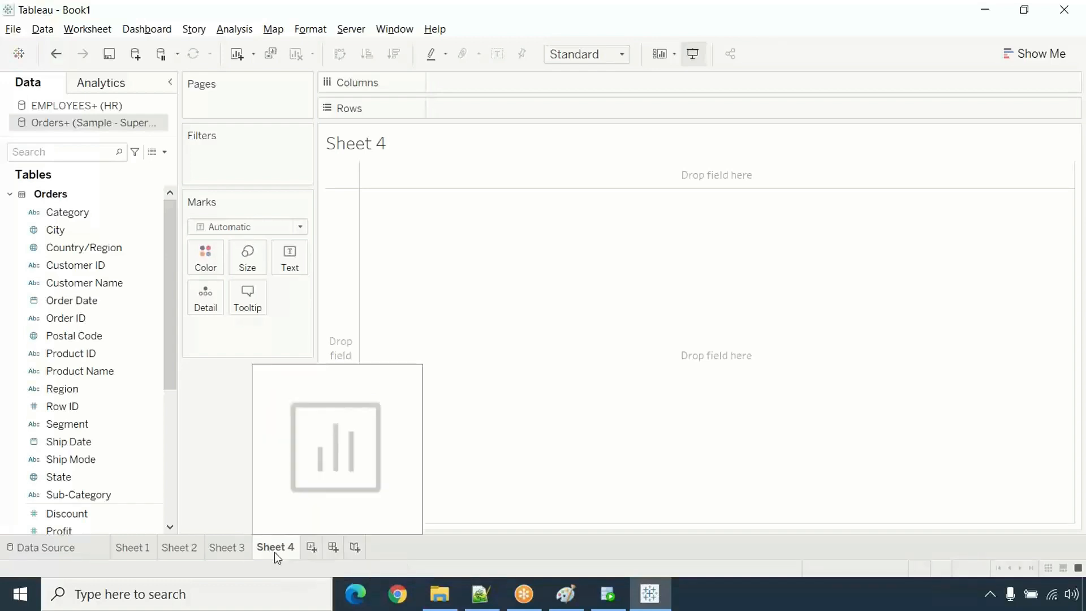
- Add a new dashboard and compare its list of available sheets with the workbook's worksheets
left_click(333, 548)
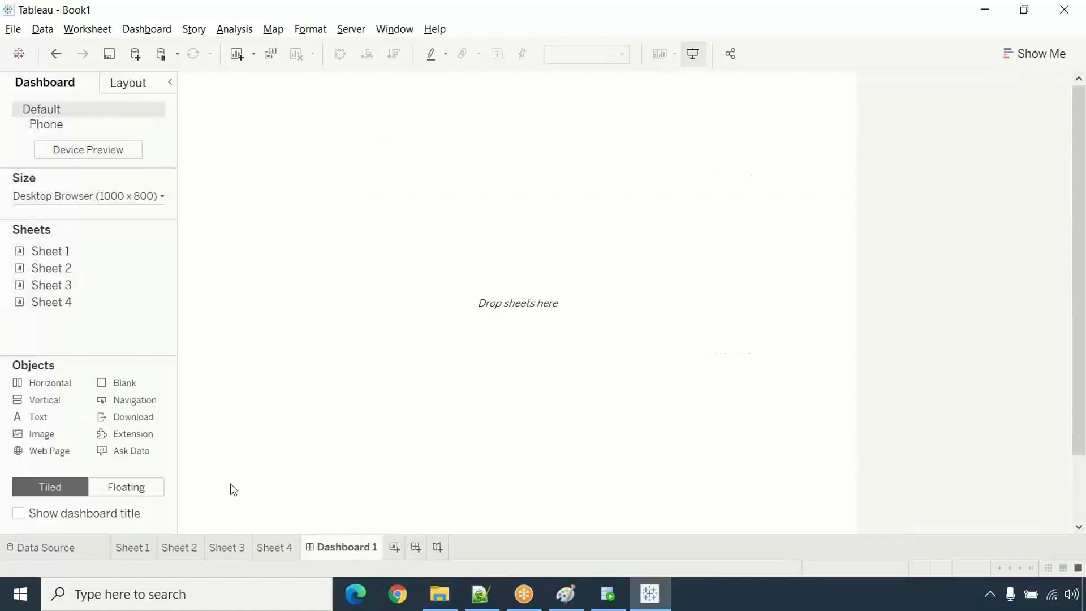
mouse_move(74, 259)
left_click(127, 551)
left_click(229, 549)
left_click(277, 551)
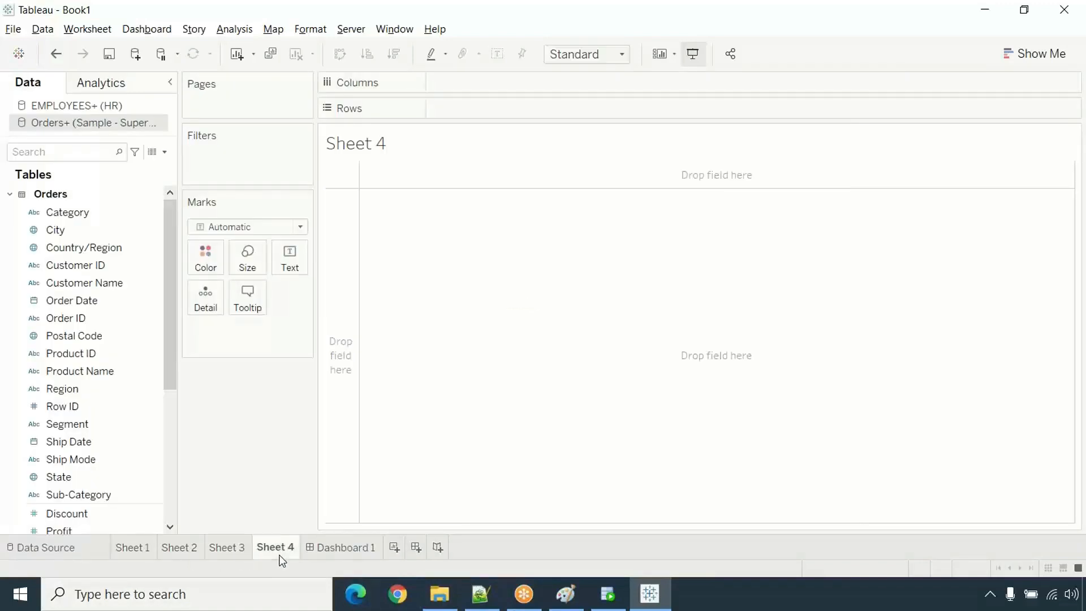
left_click(347, 547)
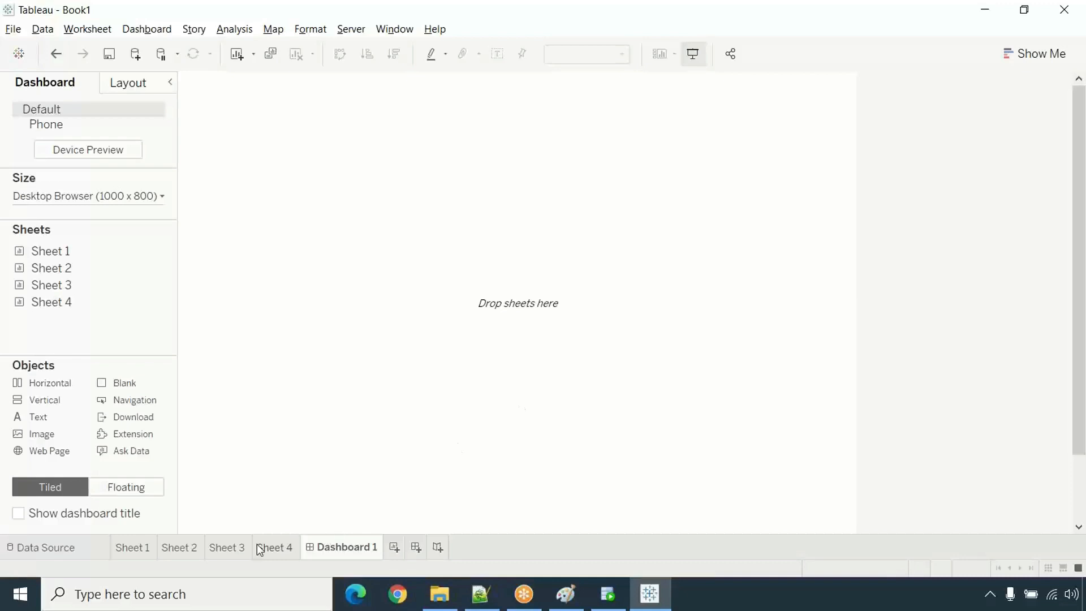
- Add a new story to the workbook and return to Sheet 1
left_click(437, 547)
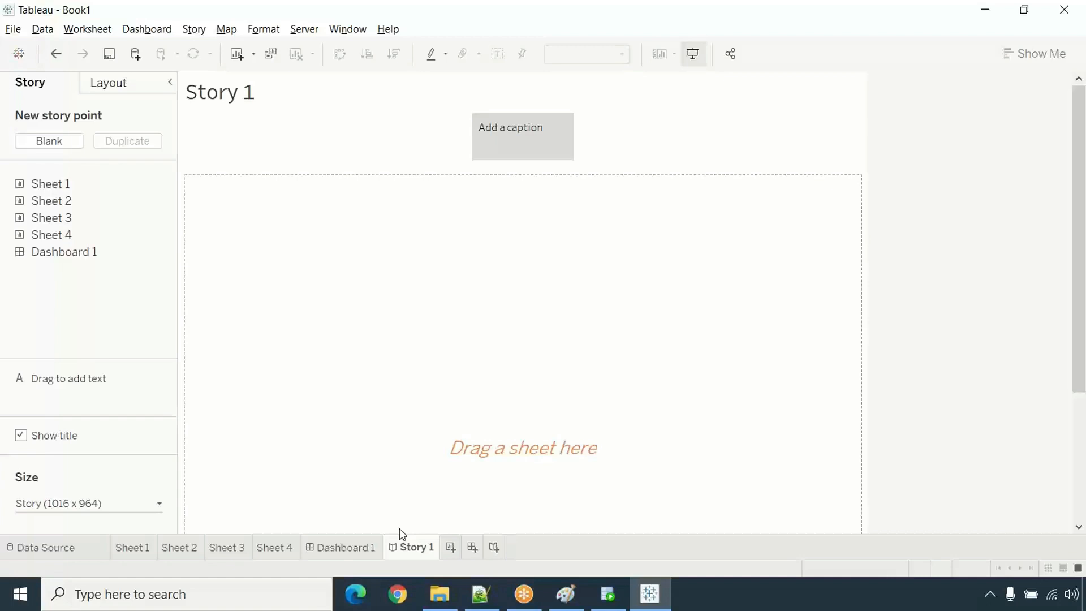
left_click(752, 33)
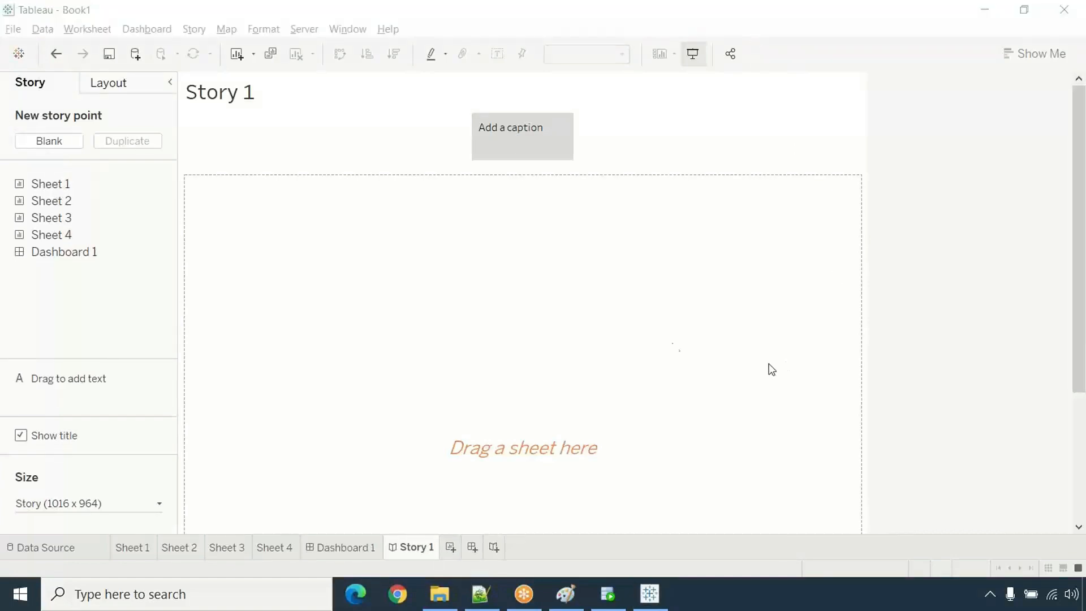
left_click(124, 551)
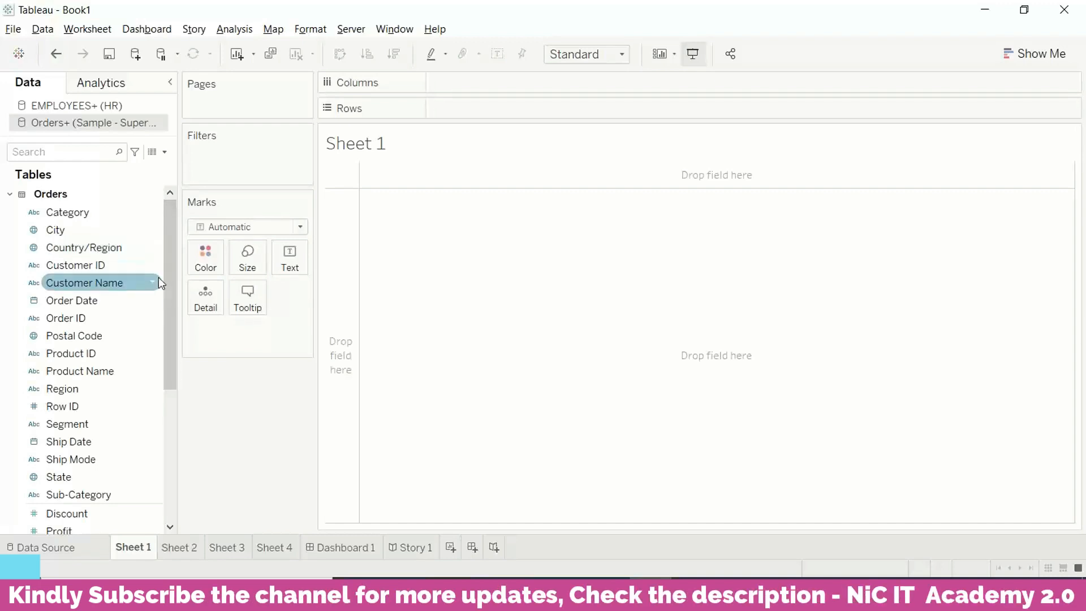
- Try a Sales by Region bar chart from the Orders fields, and remove both fields from the shelves
scroll(156, 320, "down", 4)
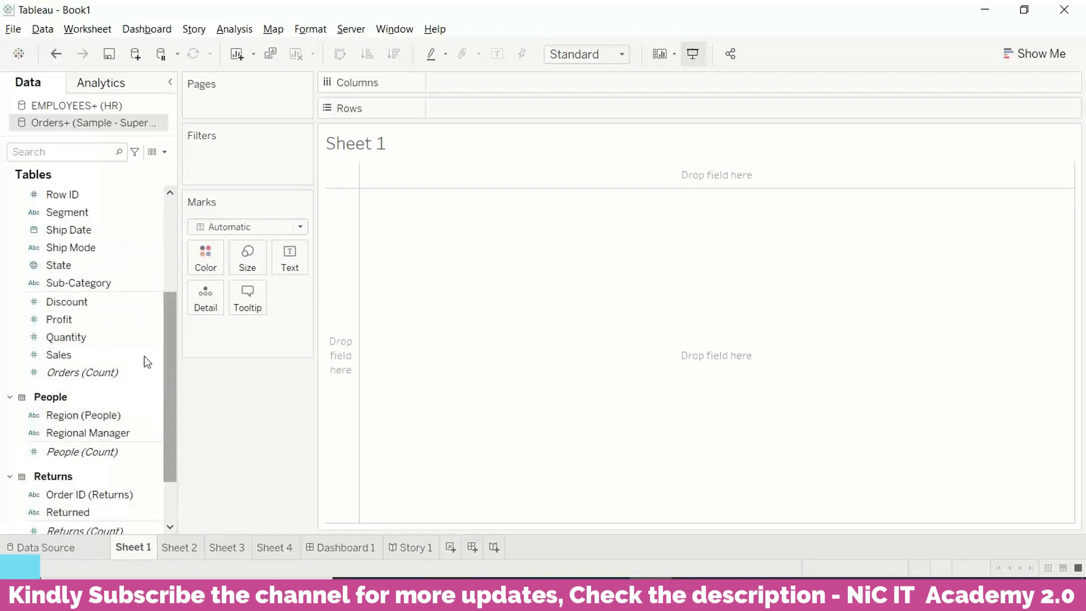
scroll(113, 274, "up", 2)
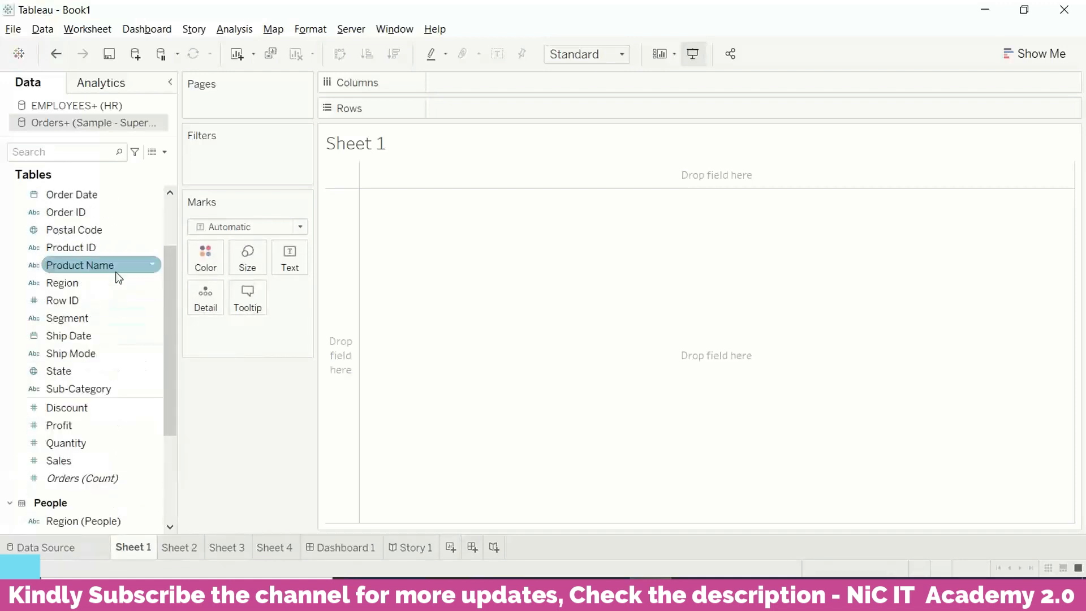
left_click_drag(82, 283, 475, 91)
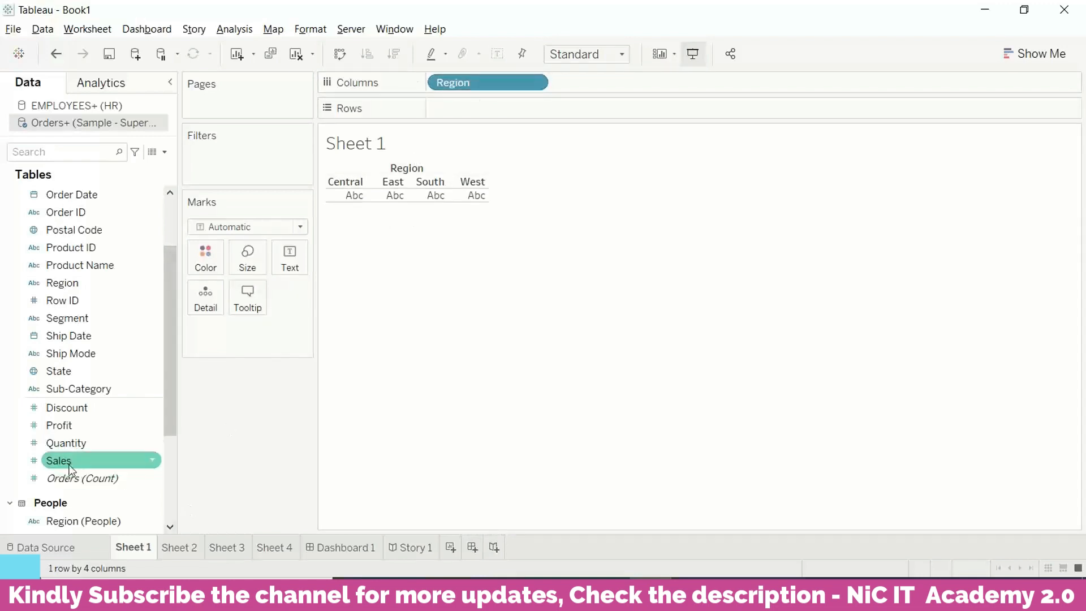
left_click_drag(62, 468, 450, 112)
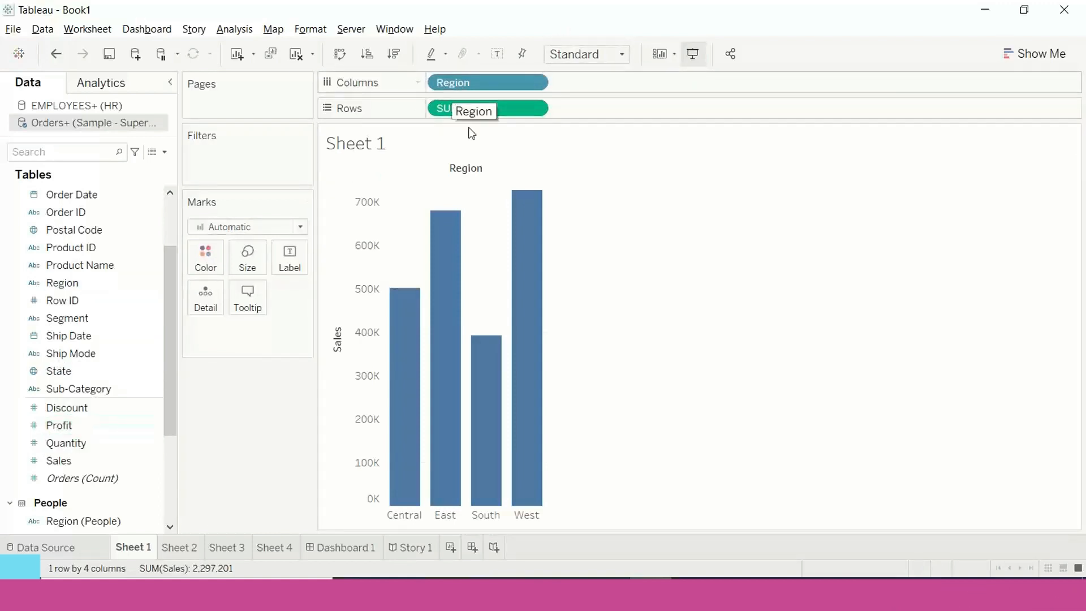
mouse_move(437, 219)
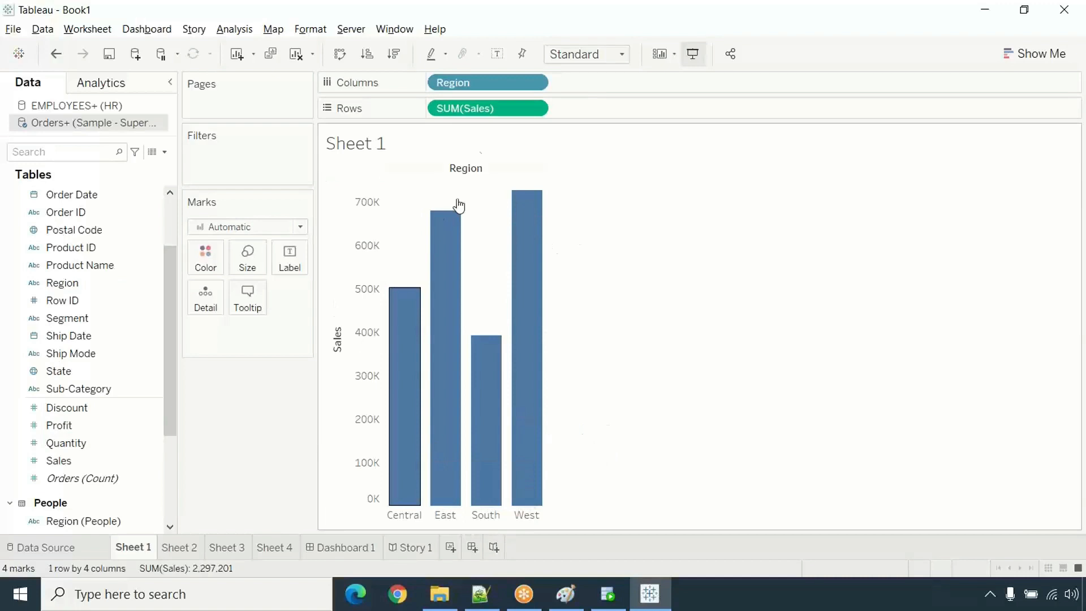
mouse_move(518, 291)
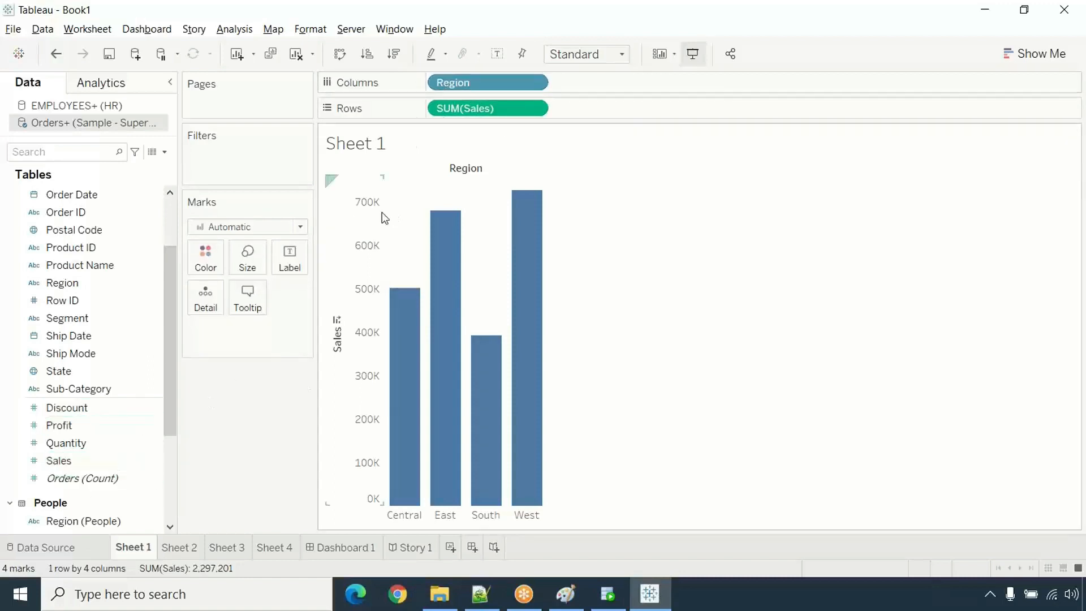
left_click_drag(461, 86, 125, 212)
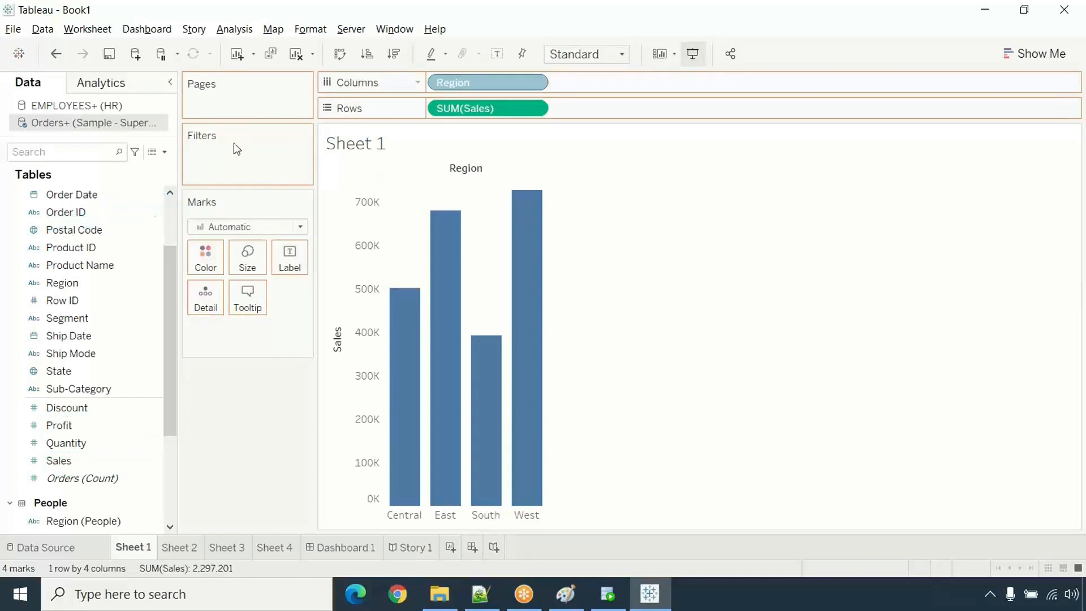
left_click_drag(473, 108, 79, 294)
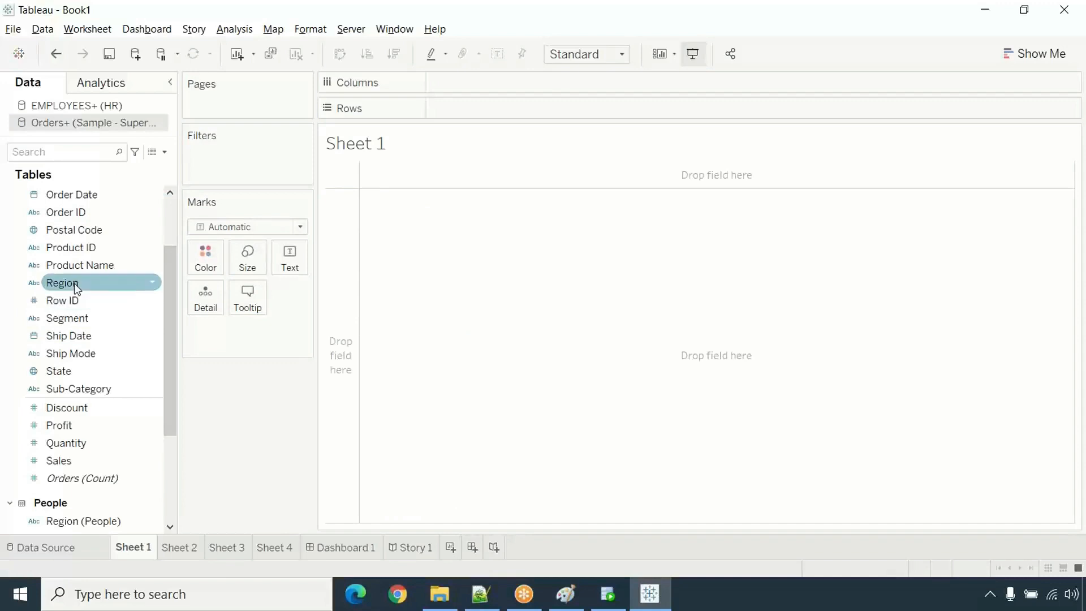
- Build a bar chart with Region on Columns and Sales on Rows, and inspect the West bar's tooltip
left_click_drag(56, 284, 455, 92)
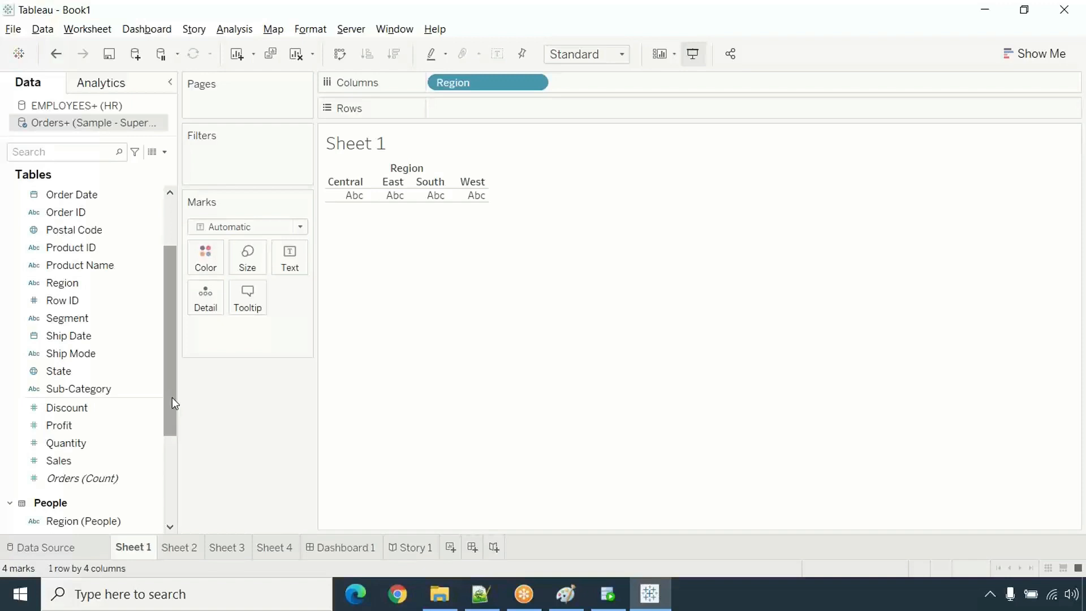
left_click_drag(70, 461, 463, 111)
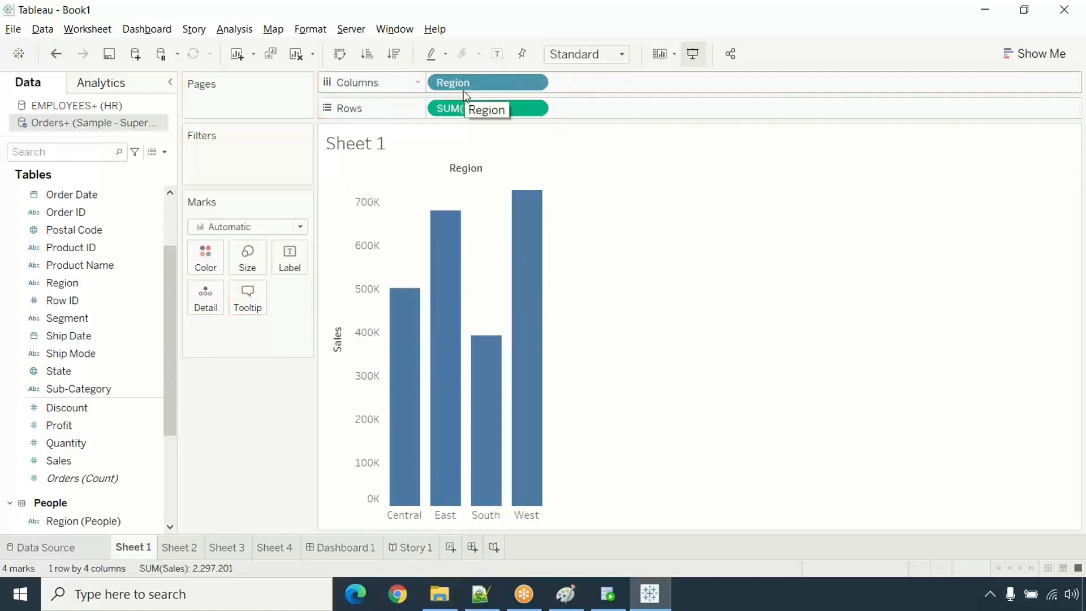
left_click(787, 47)
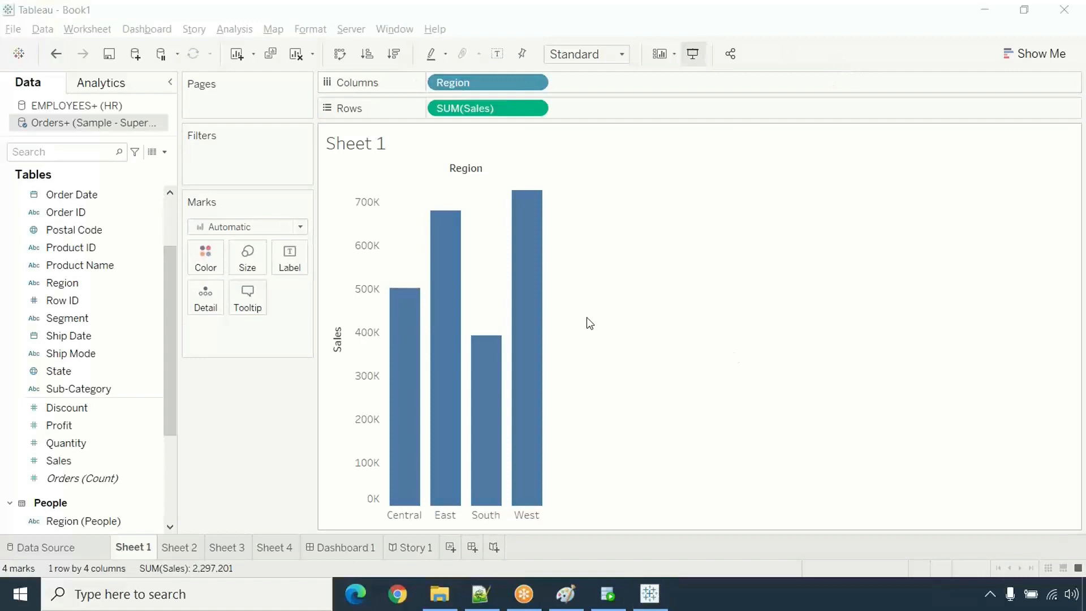
mouse_move(531, 304)
mouse_move(526, 249)
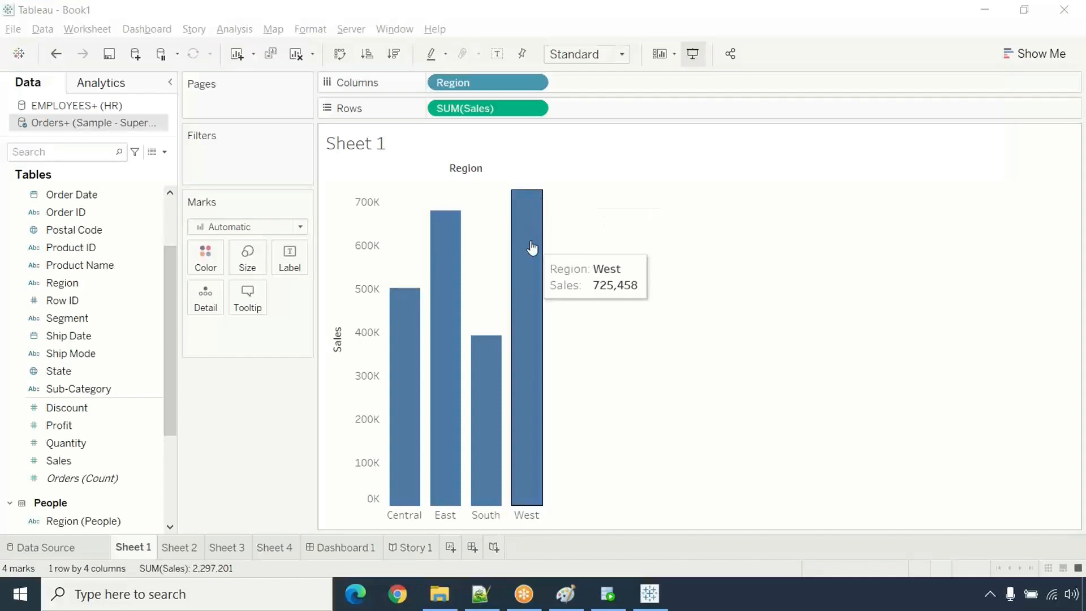
- Open the chart's tooltip for editing and highlight its Region and Sales lines
left_click(248, 299)
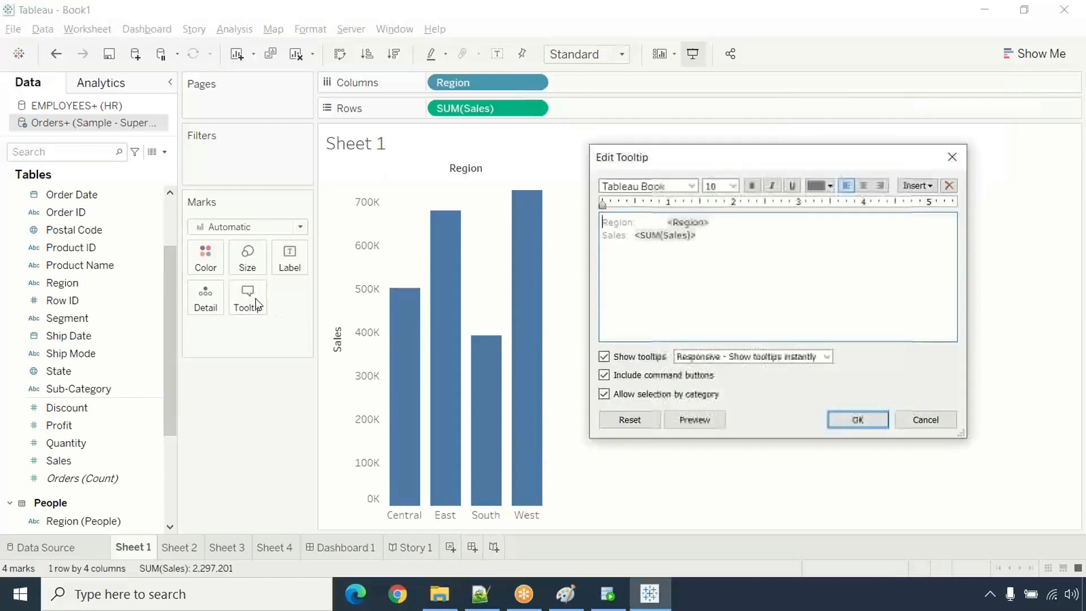
left_click_drag(715, 242, 600, 221)
left_click(701, 269)
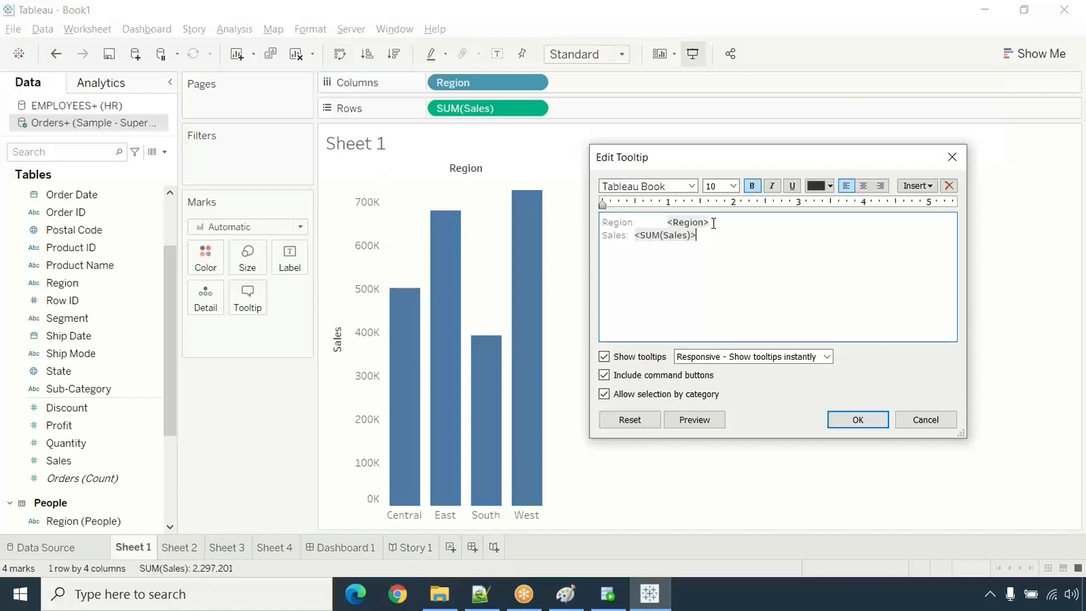
left_click_drag(711, 222, 667, 222)
left_click_drag(706, 234, 601, 221)
left_click(752, 185)
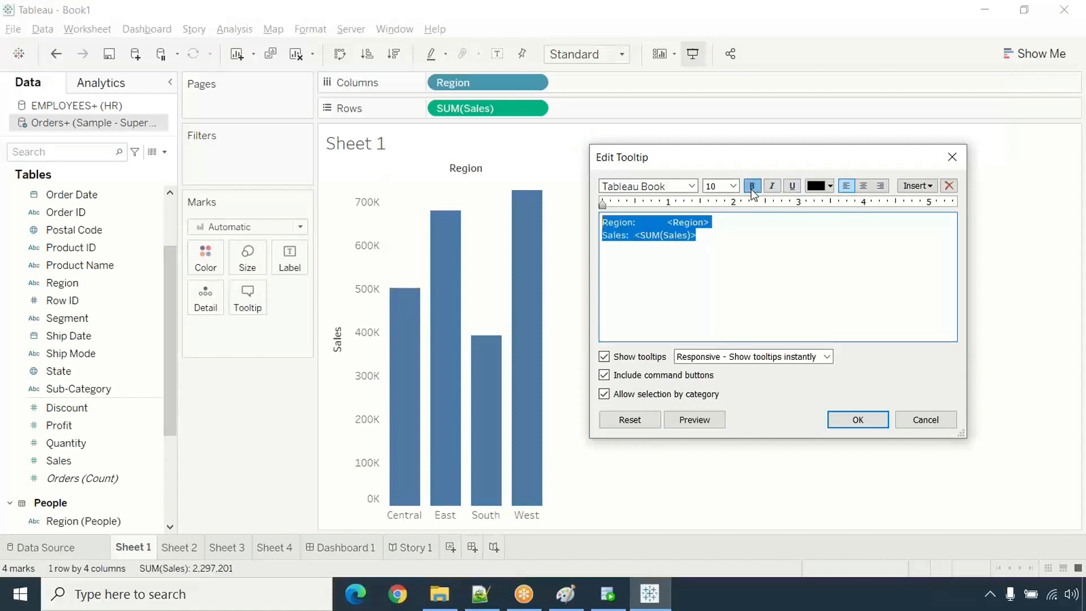
- Change the font color of the <Region> value in the tooltip to red
left_click(735, 225)
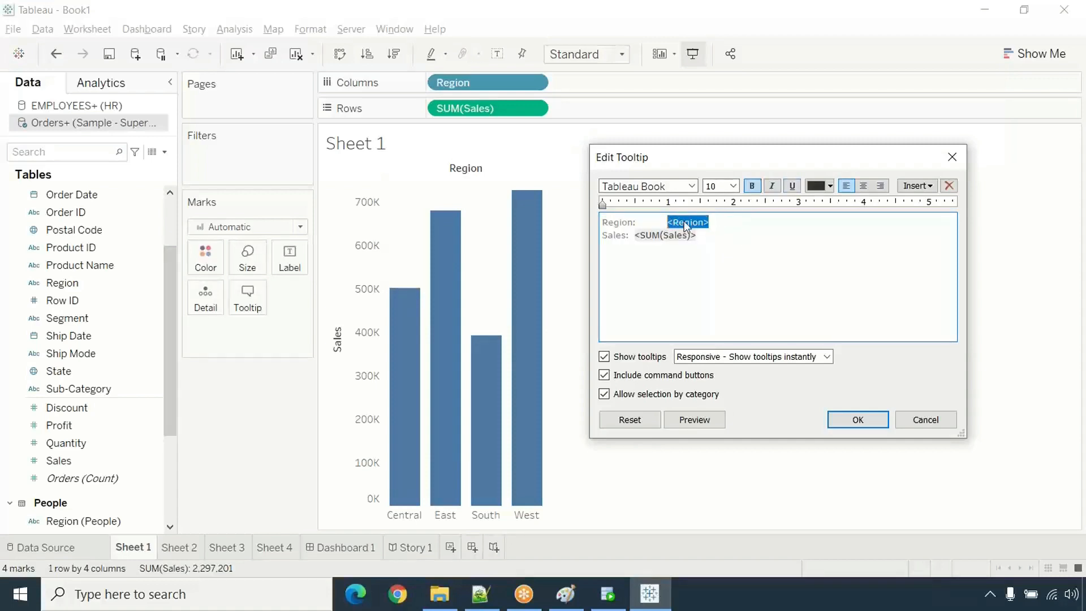
left_click(830, 186)
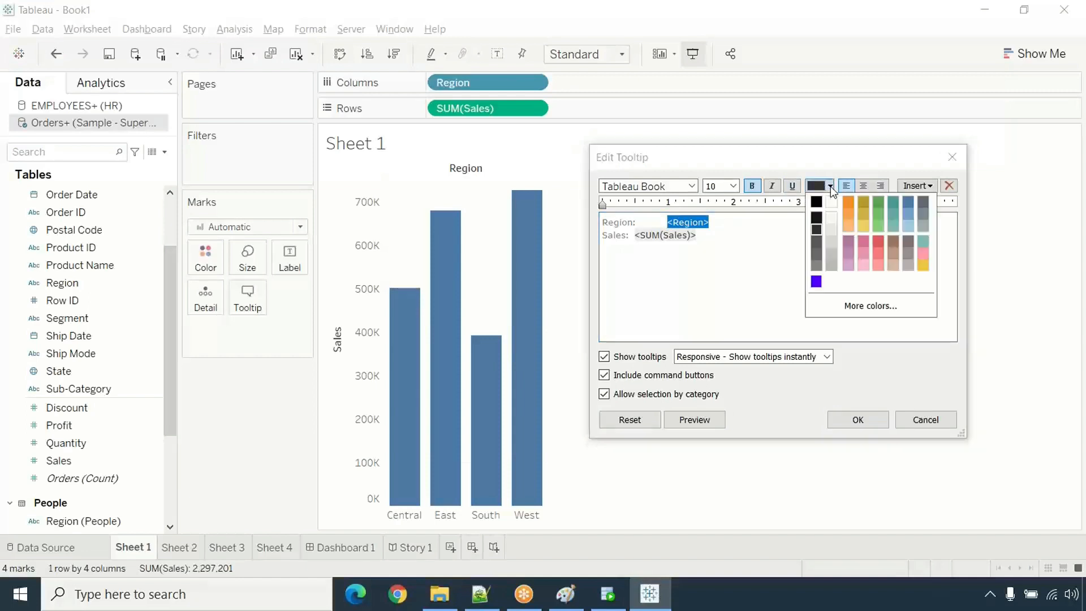
left_click(881, 243)
left_click(743, 249)
- Change the font color of the <SUM(Sales)> value in the tooltip to blue-violet
left_click_drag(711, 226, 651, 240)
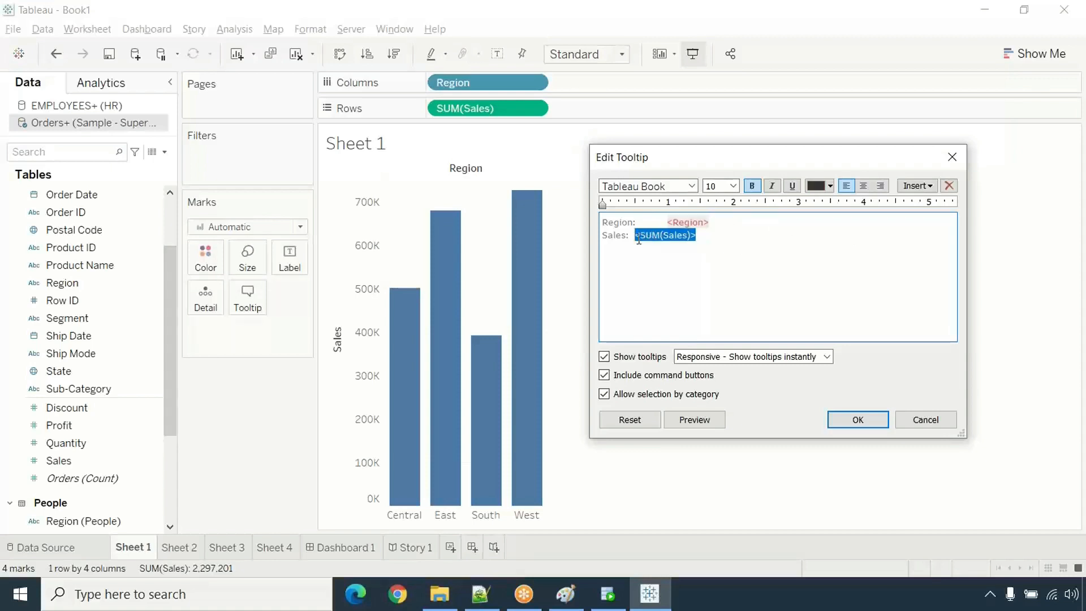
left_click(829, 186)
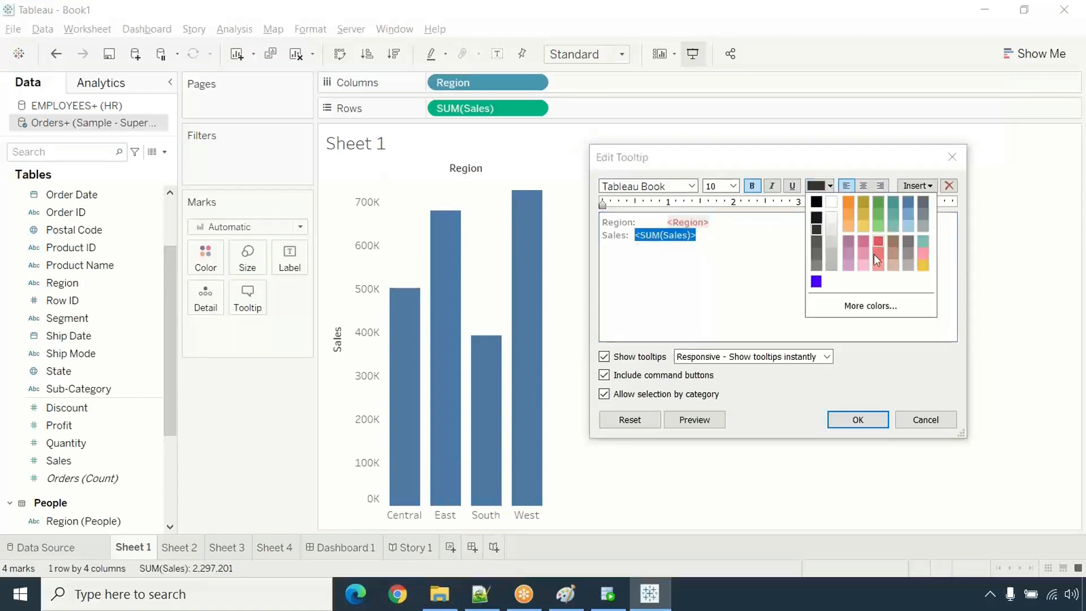
left_click(816, 281)
left_click(762, 265)
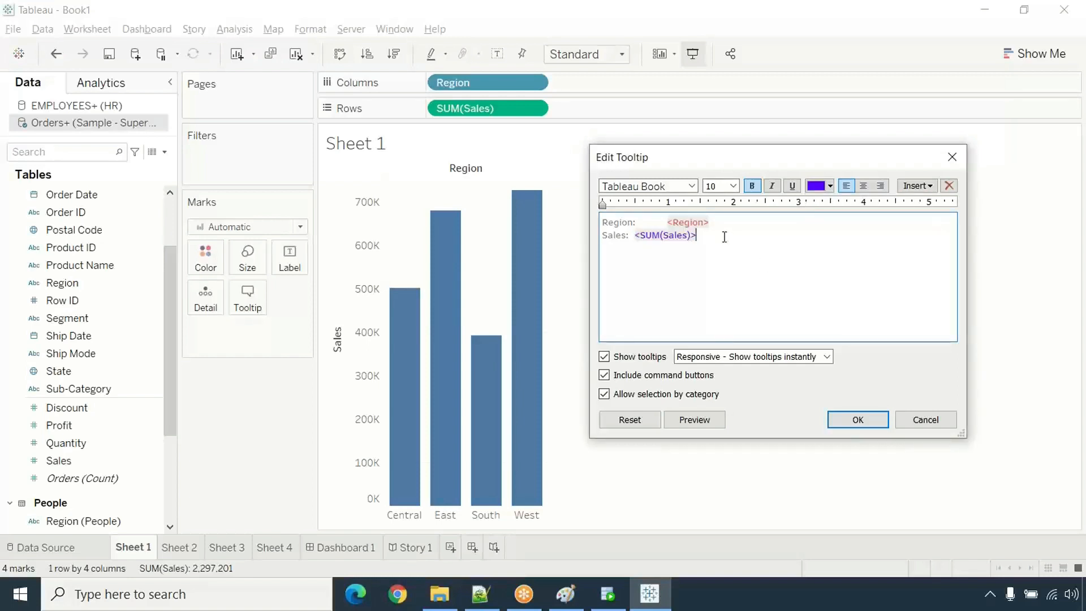
- Set the font size of both the Region and Sales lines in the tooltip to 12
left_click_drag(724, 237, 594, 219)
left_click(734, 186)
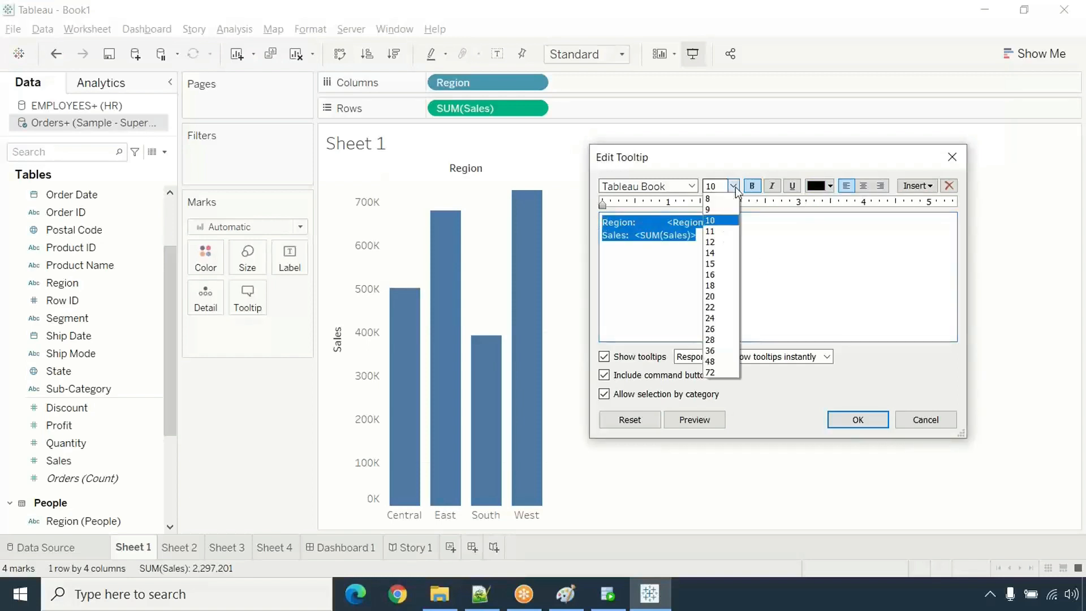
left_click(729, 242)
left_click(758, 241)
- Add a first tooltip line reading "Data updated Time: <Data Update Time>", separated from the Region line by a blank line, and apply the tooltip changes
left_click(604, 223)
key("Return")
key("Return")
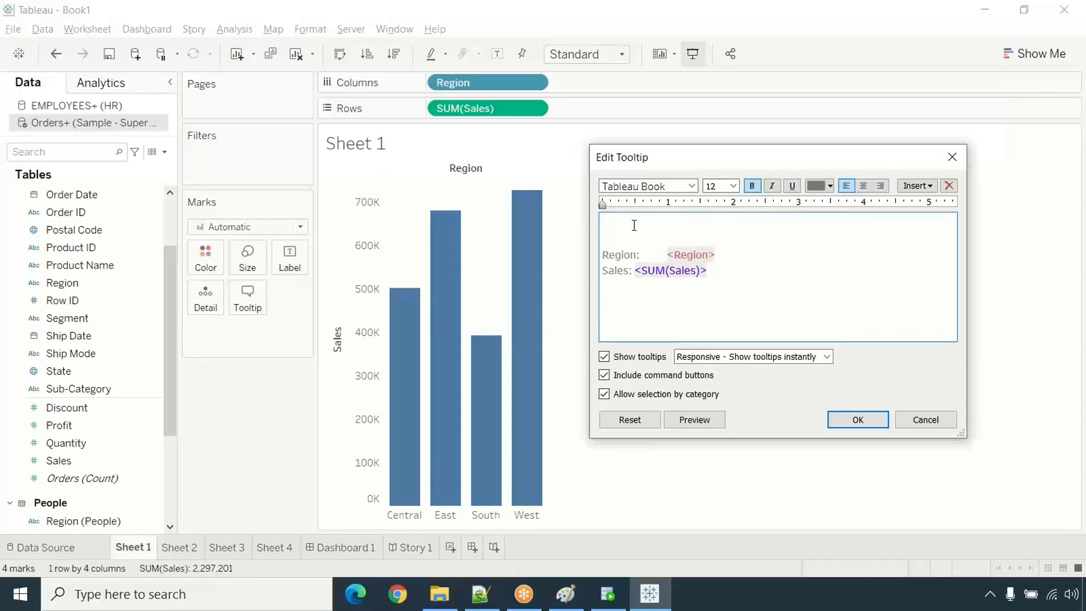
left_click(926, 186)
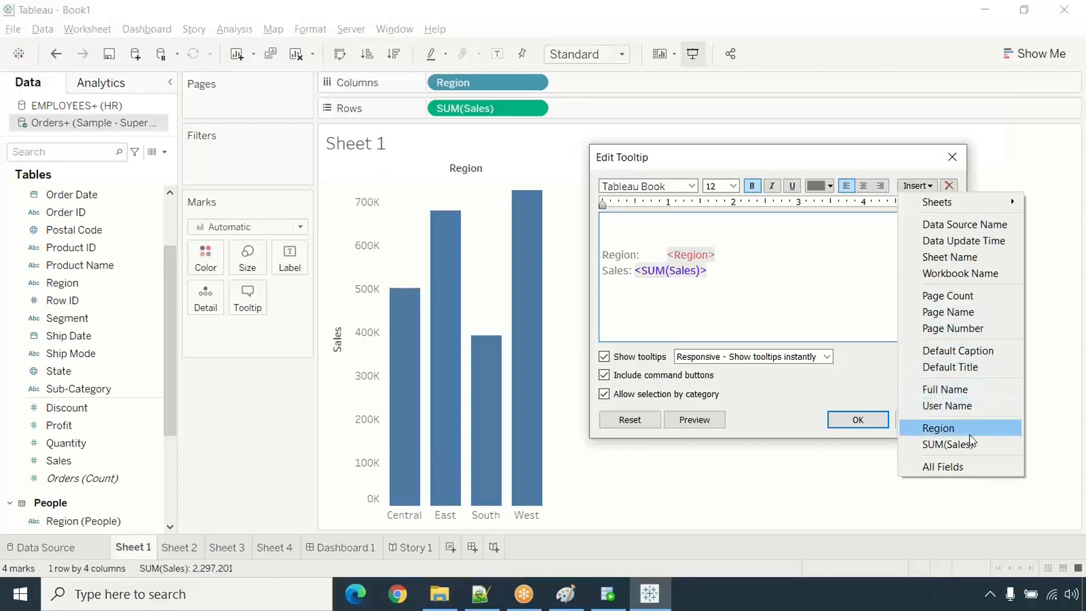
left_click(966, 243)
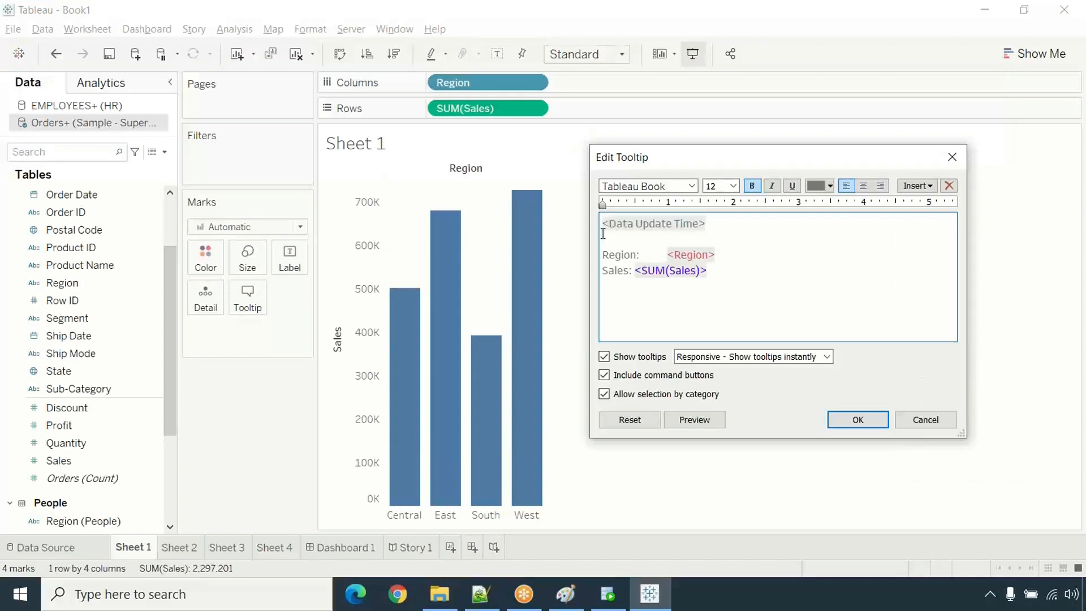
type("Data updat")
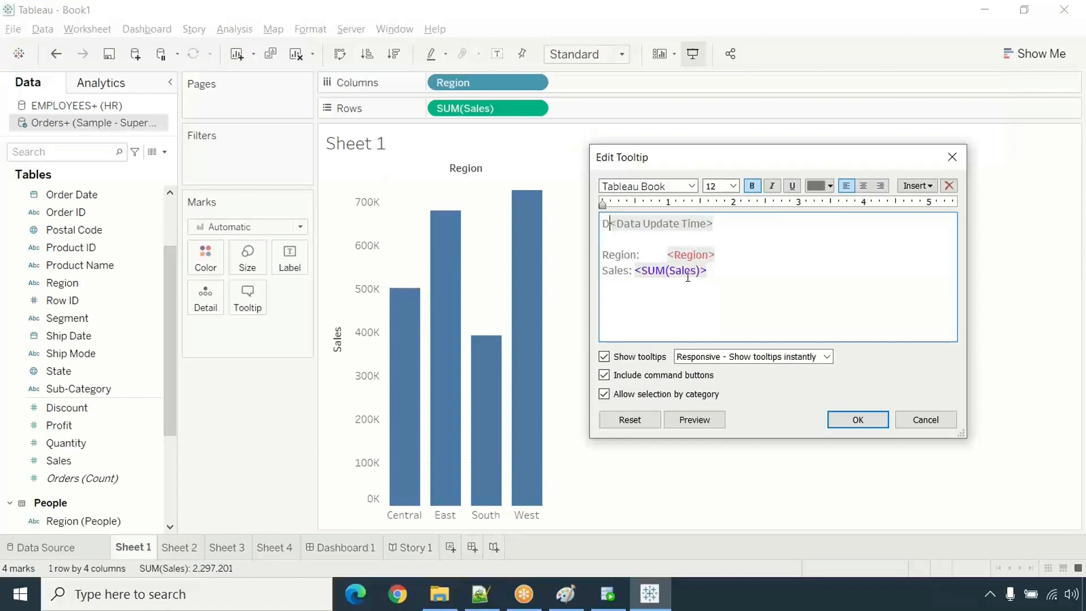
type("ed Time:")
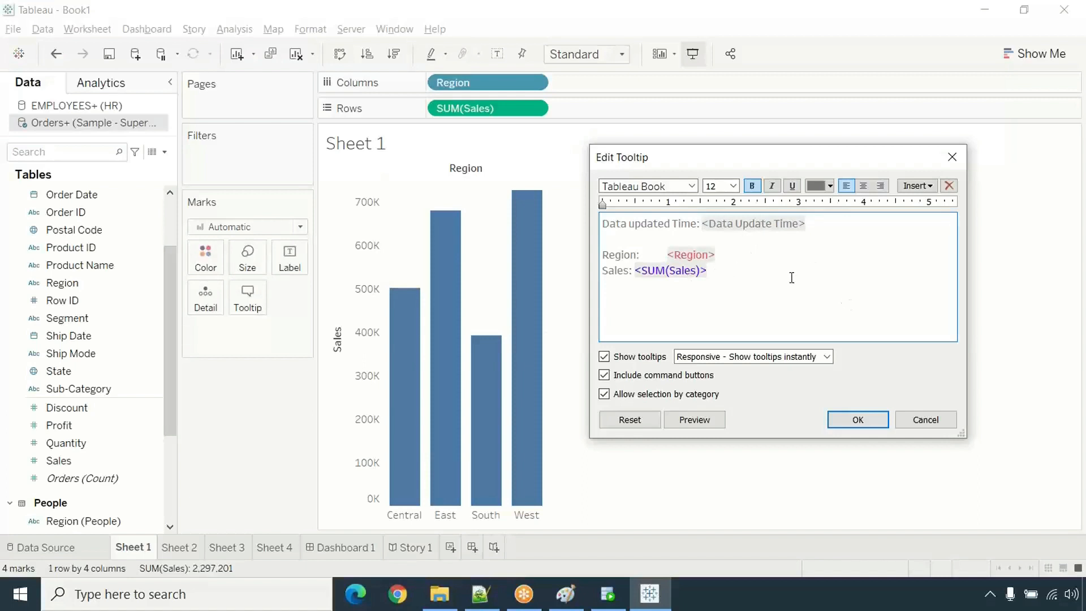
left_click(853, 419)
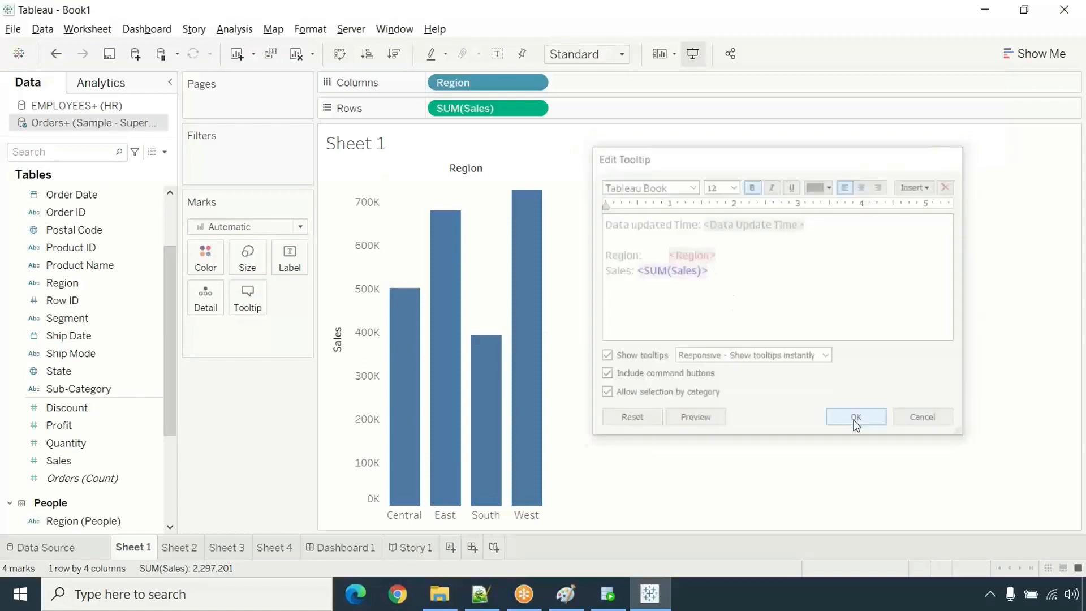
- Inspect the West bar's formatted tooltip and review its text in the tooltip editor
mouse_move(528, 235)
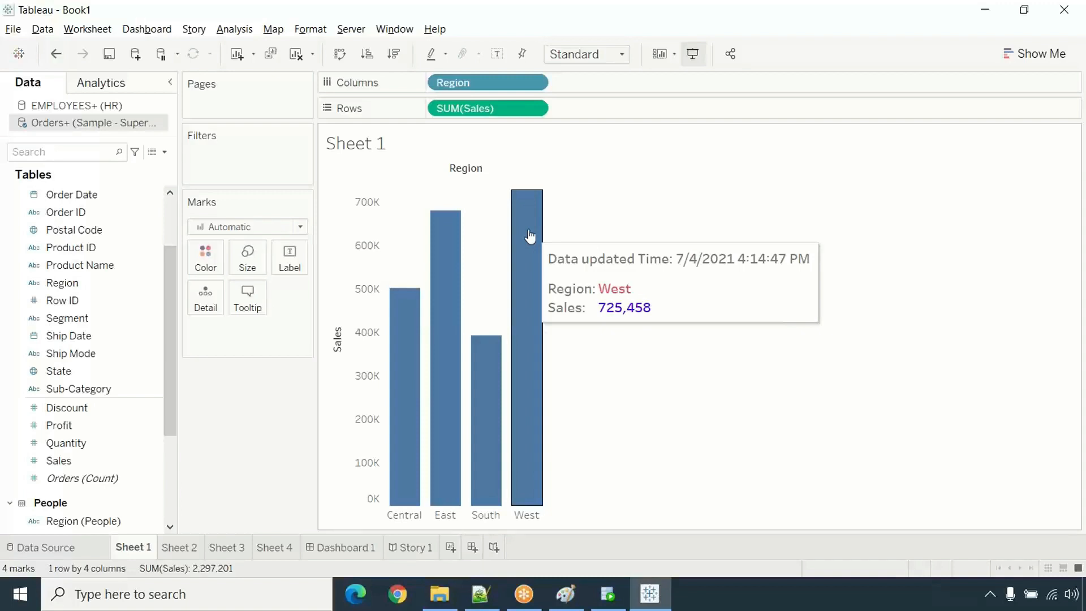
left_click(247, 297)
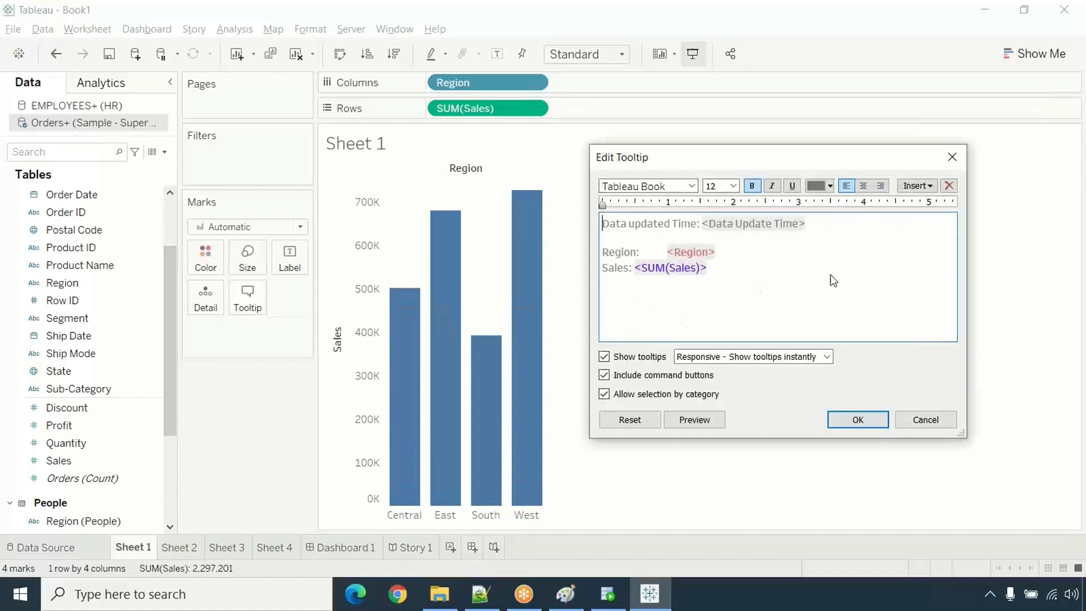
left_click(837, 426)
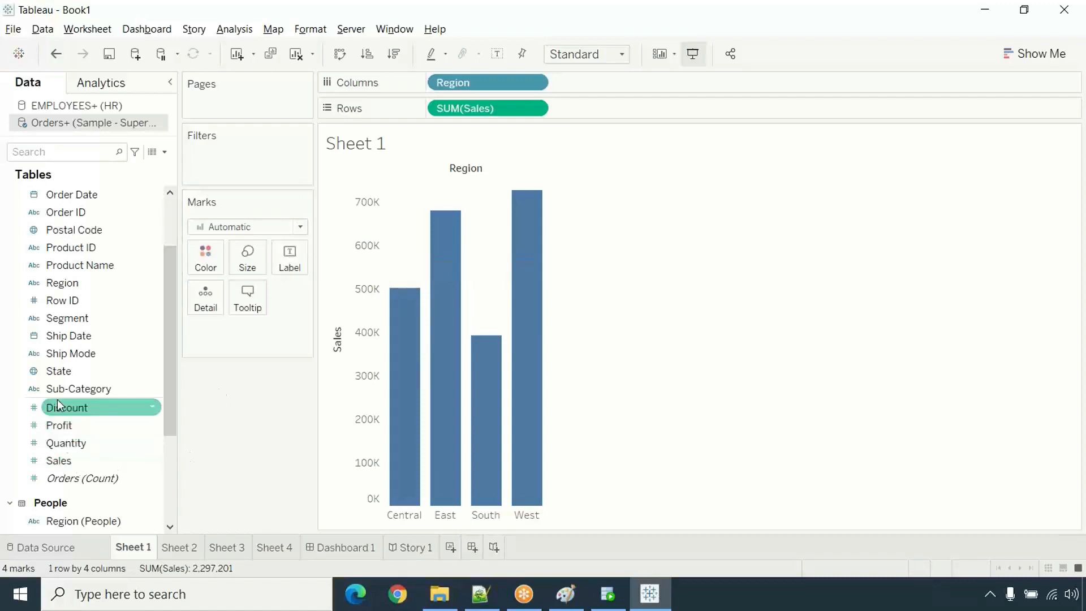
- Label the bars with their Sales values and make the <SUM(Sales)> label text bold
left_click_drag(68, 466, 284, 260)
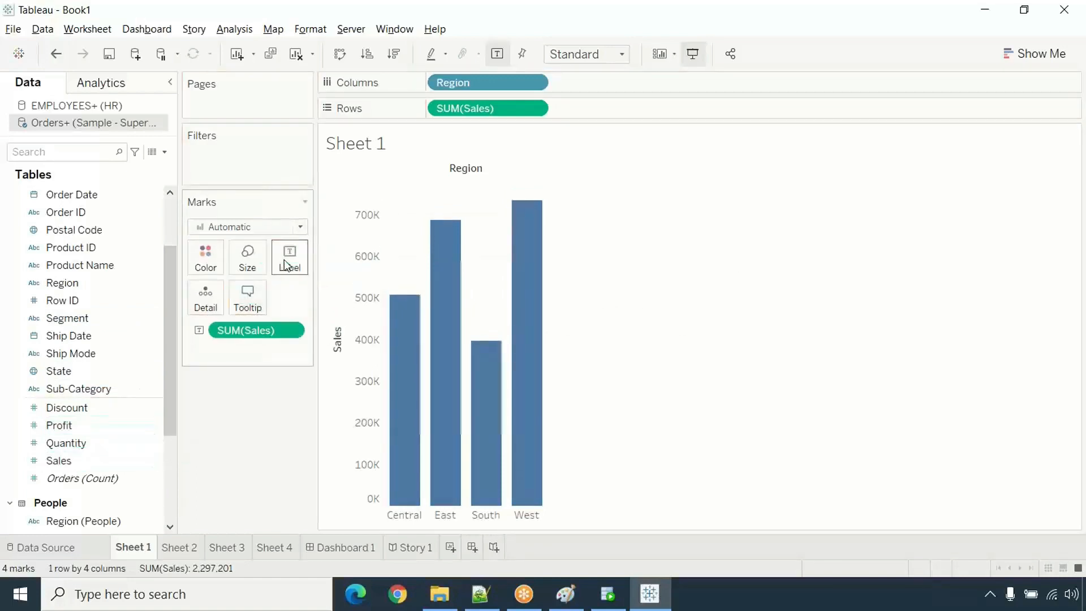
mouse_move(527, 209)
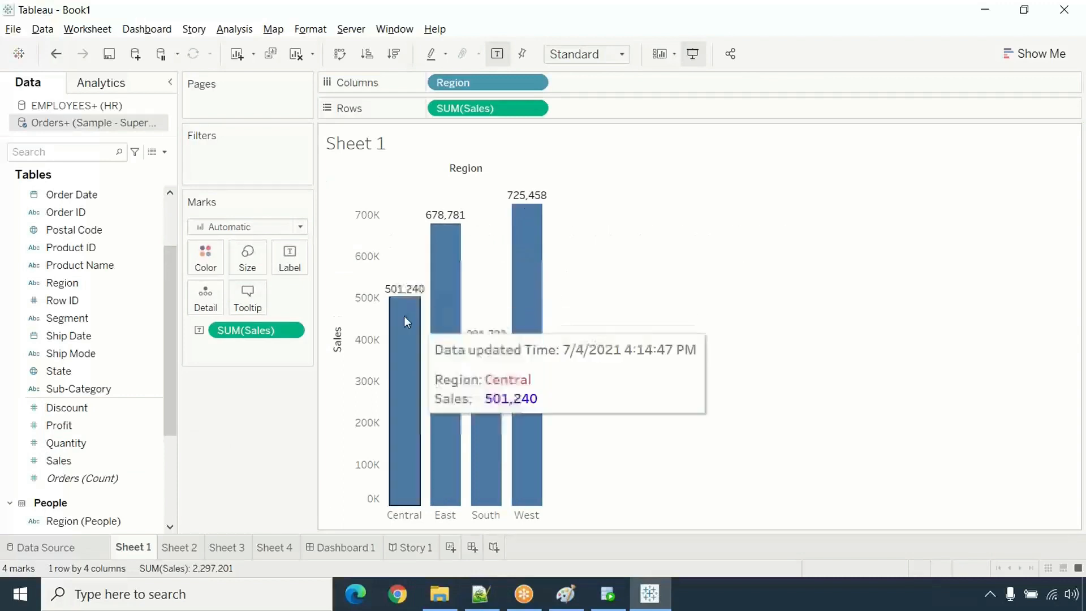
left_click(294, 263)
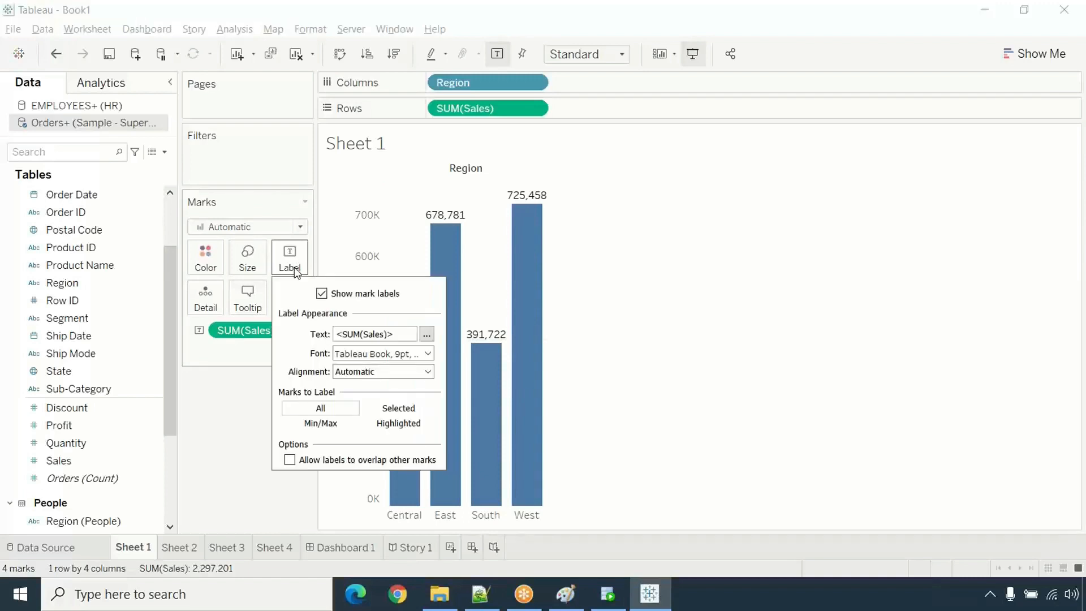
left_click(426, 334)
left_click_drag(572, 231, 512, 232)
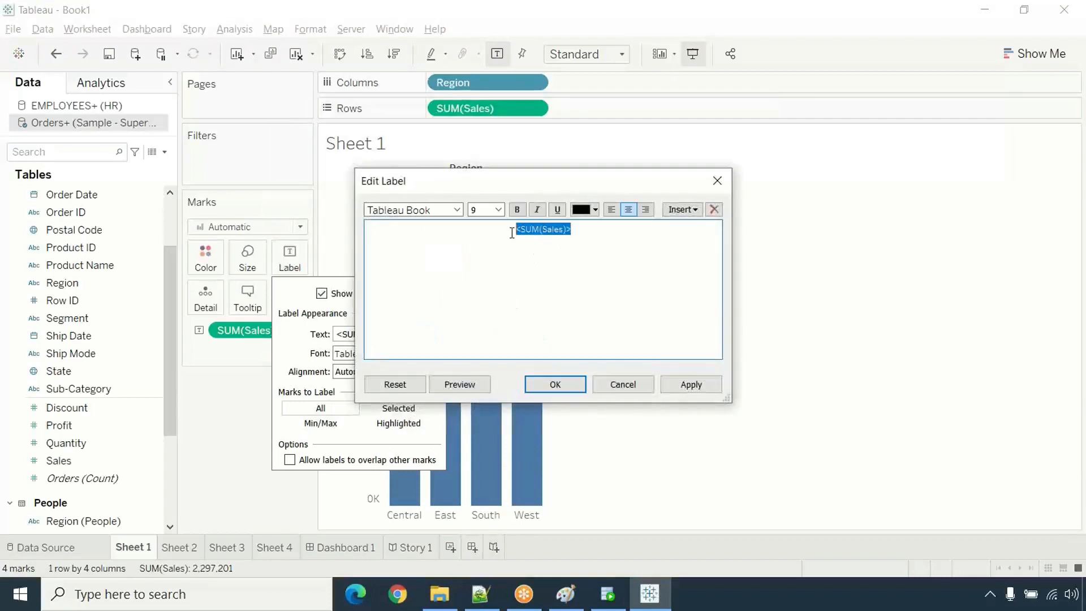
left_click(517, 210)
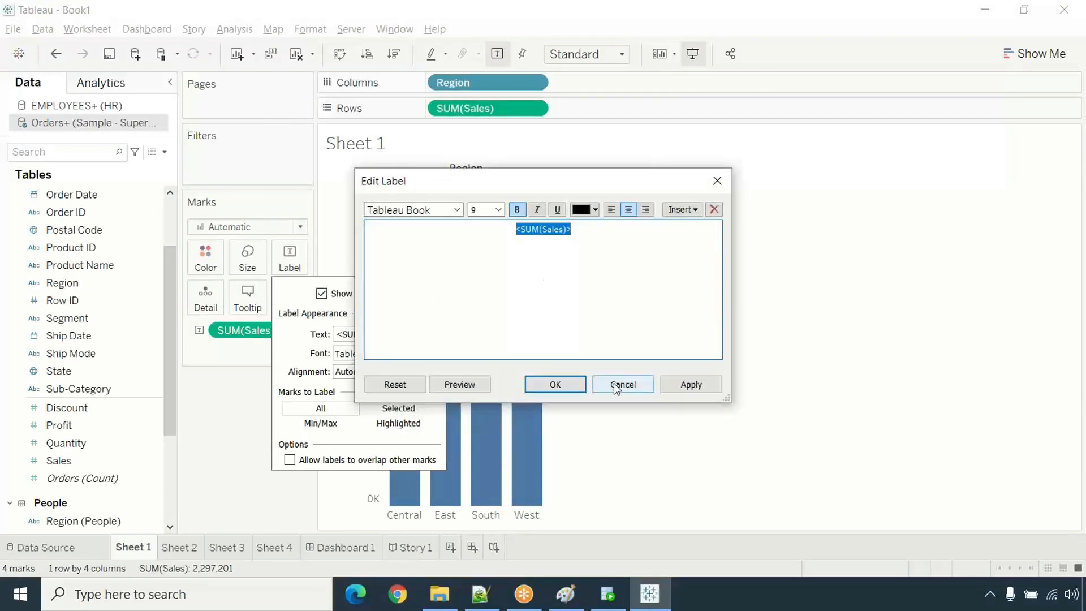
left_click(572, 383)
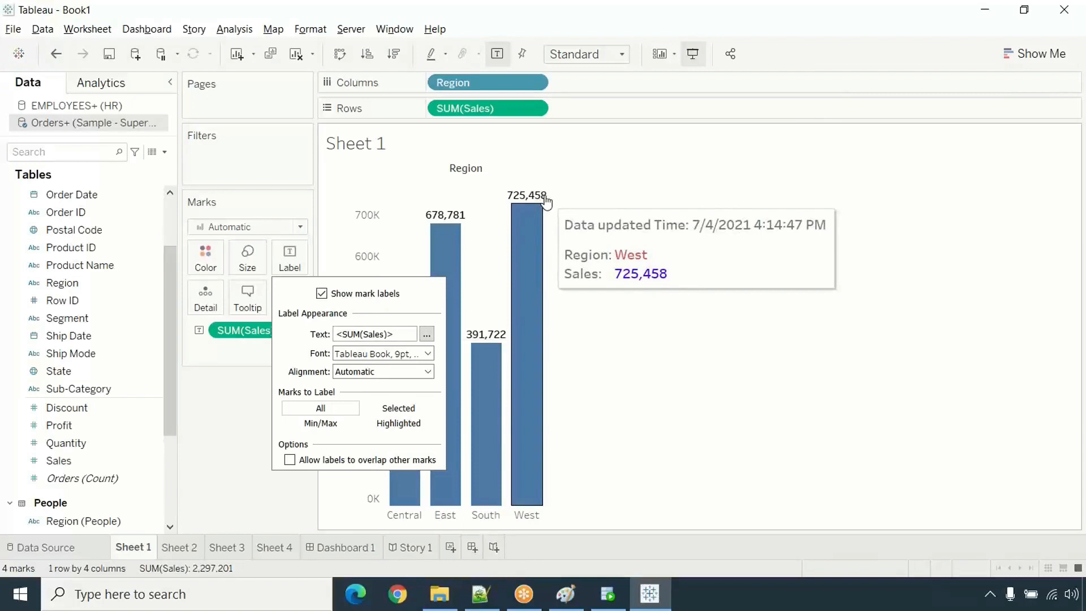
- Open the alignment options for the bars' Sales labels
left_click(379, 376)
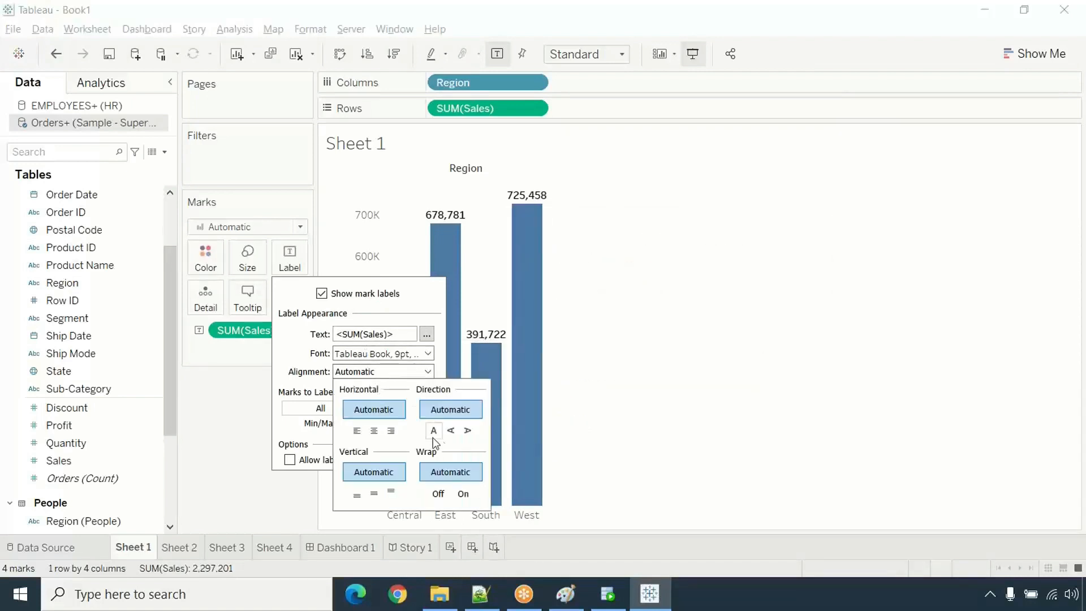
- Try the rotated text directions for the bar labels, then turn them upward and align them vertically to the middle
left_click(450, 431)
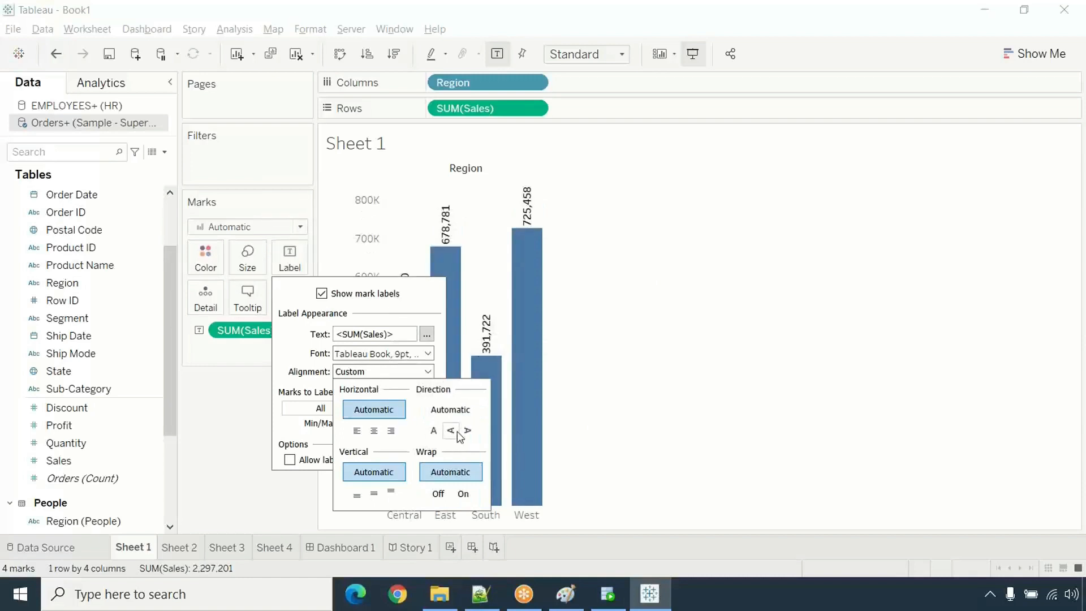
left_click(468, 430)
left_click(441, 431)
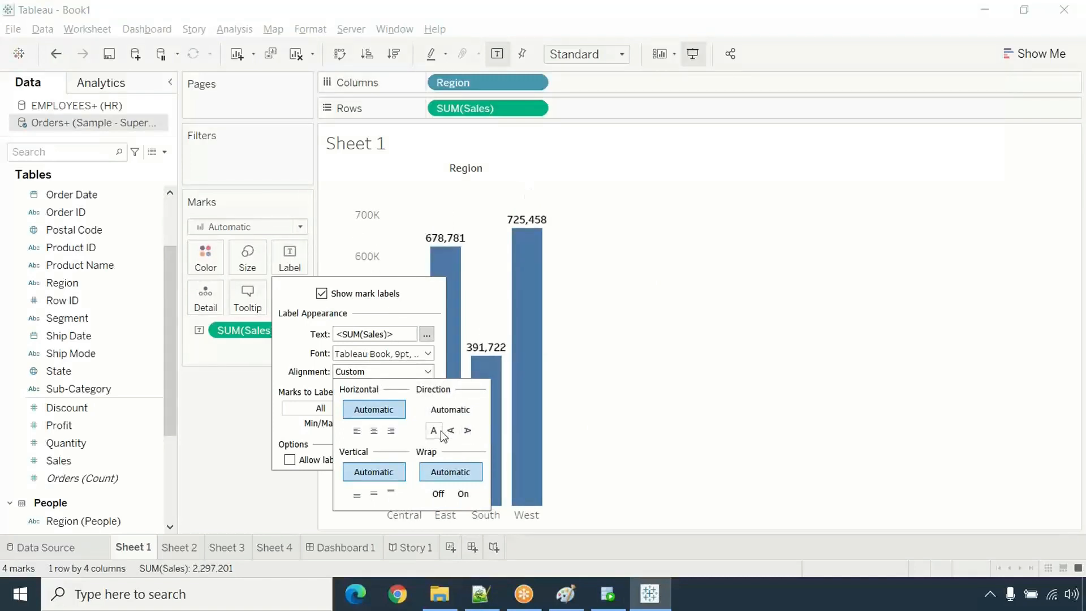
left_click(451, 430)
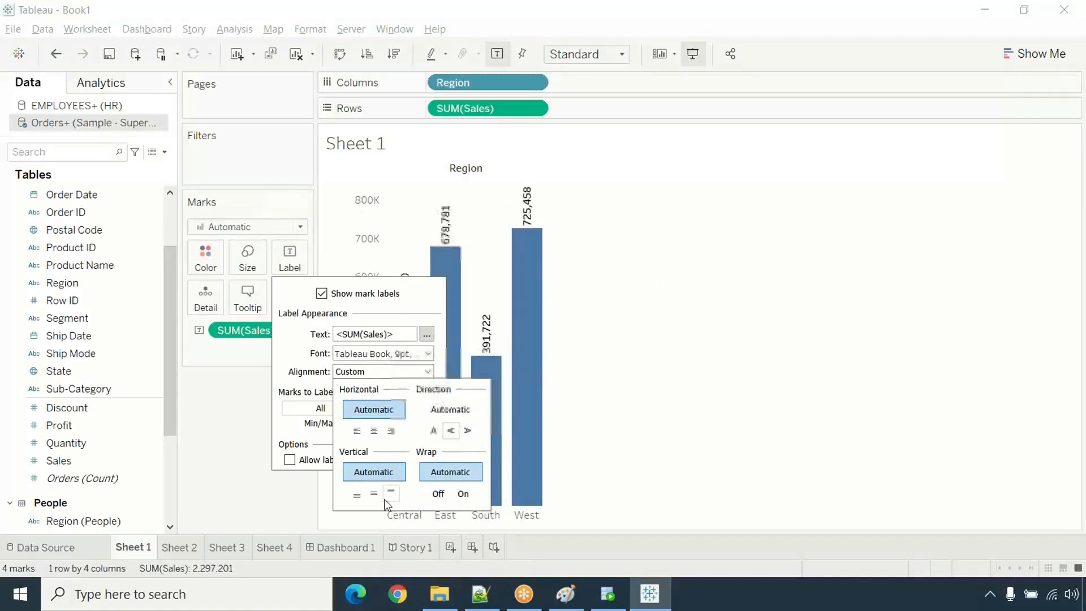
mouse_move(529, 229)
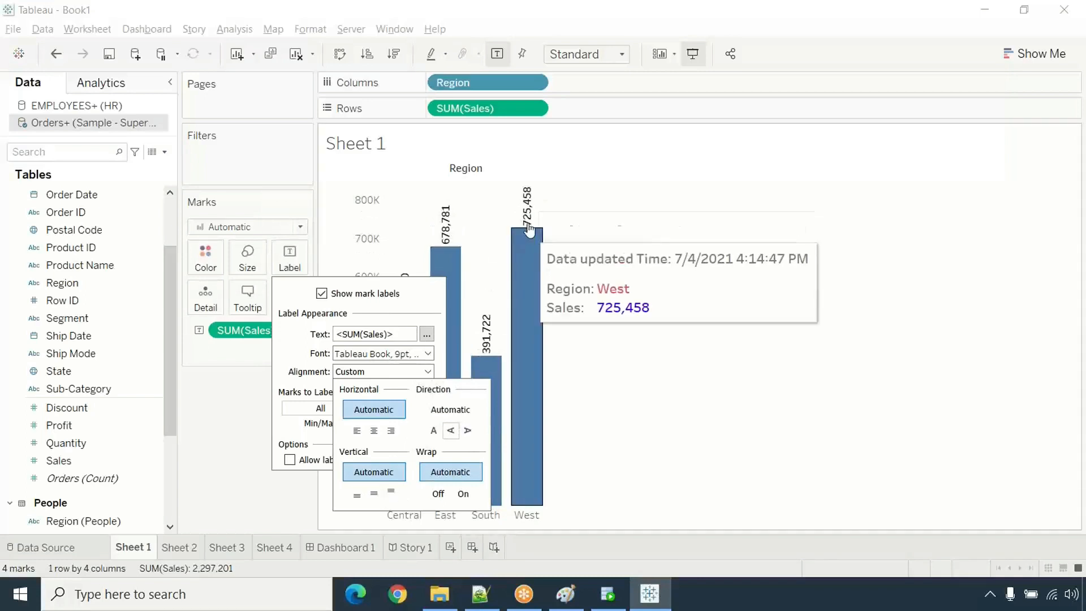
left_click(357, 493)
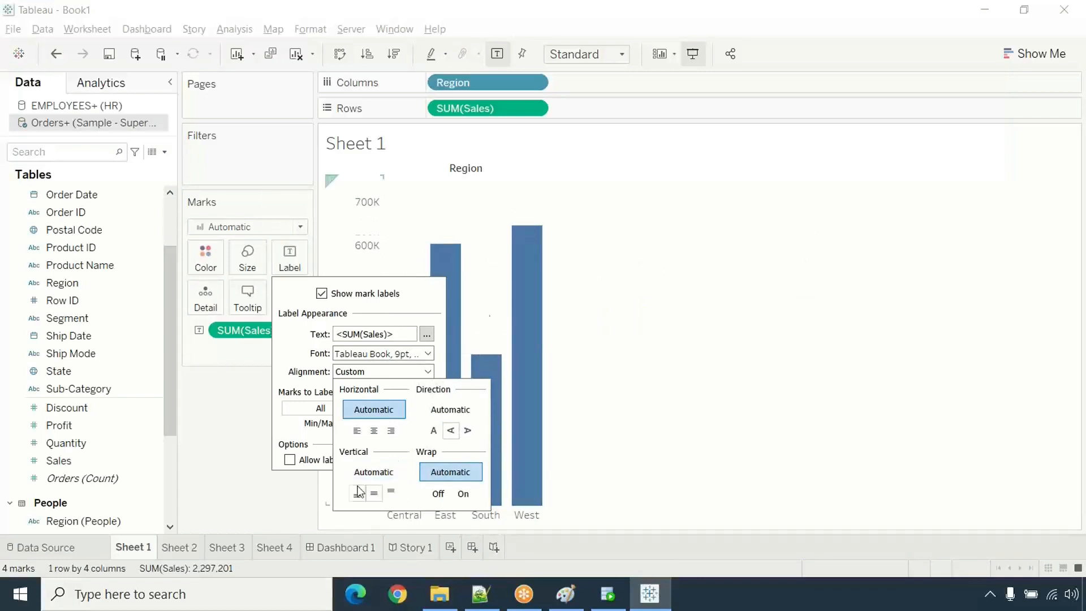
left_click(573, 395)
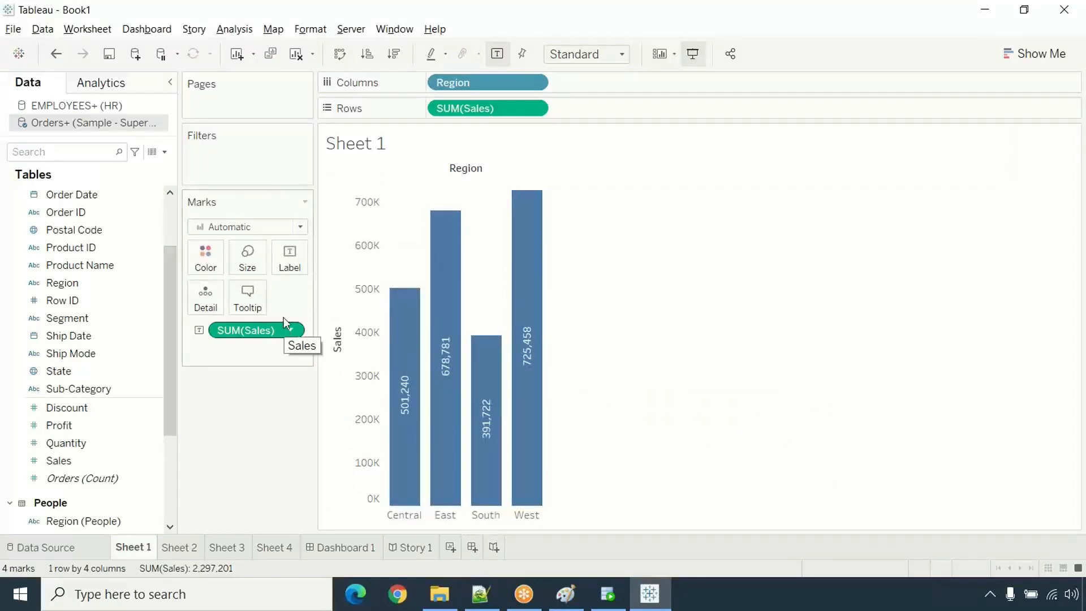
- Align the mark labels vertically to the top and set their text direction to horizontal
left_click(287, 258)
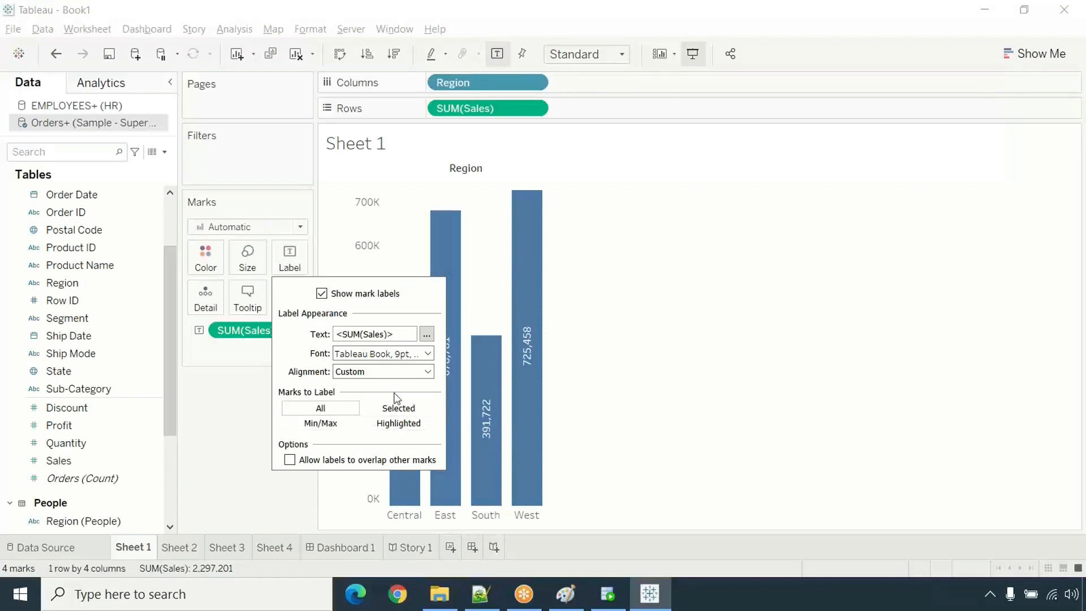
left_click(364, 372)
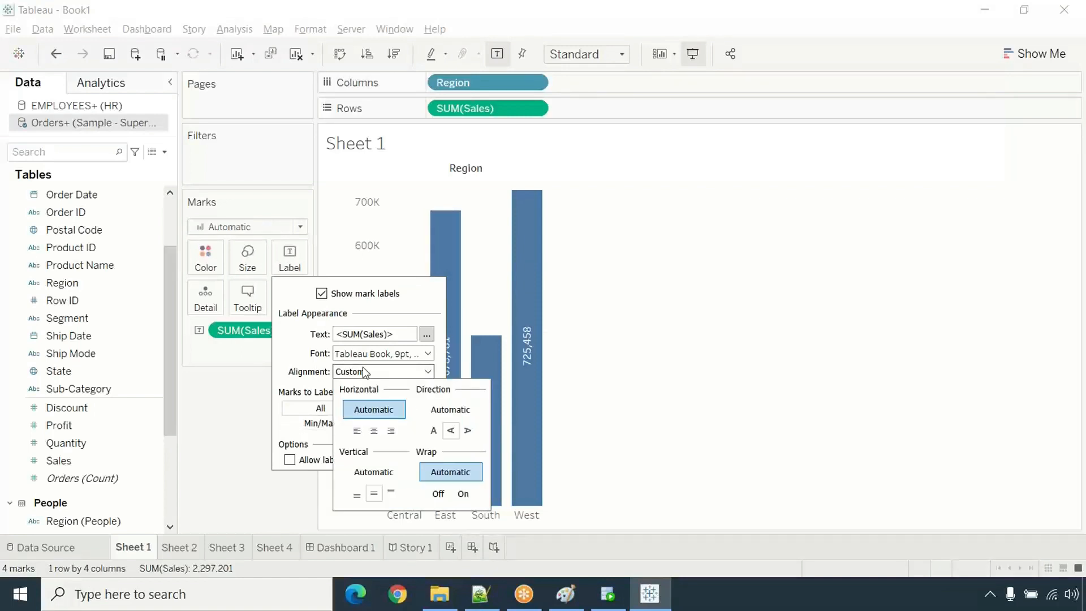
left_click(391, 495)
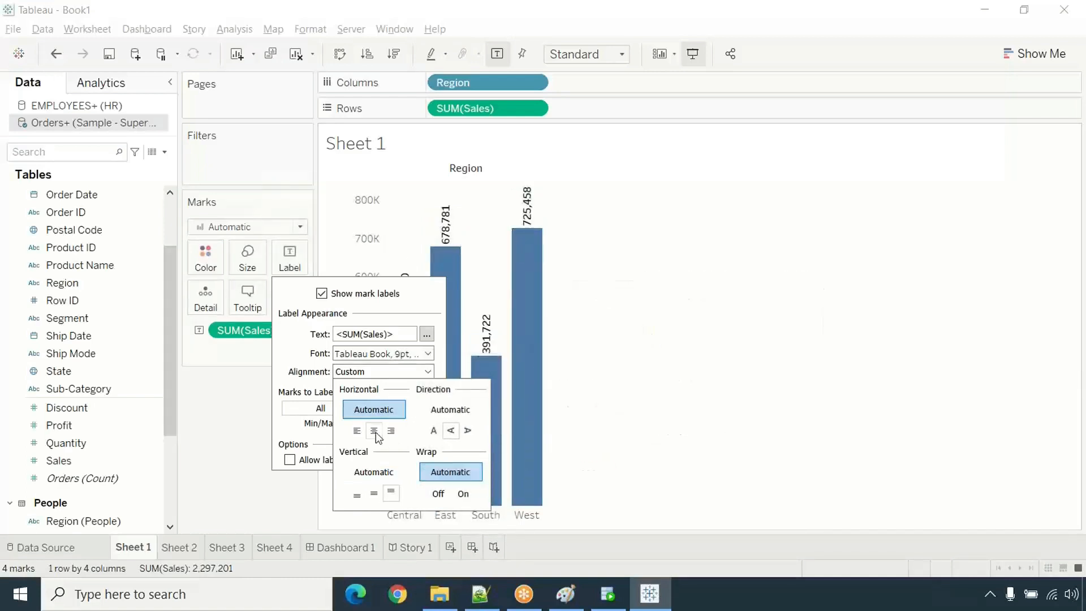
left_click(433, 430)
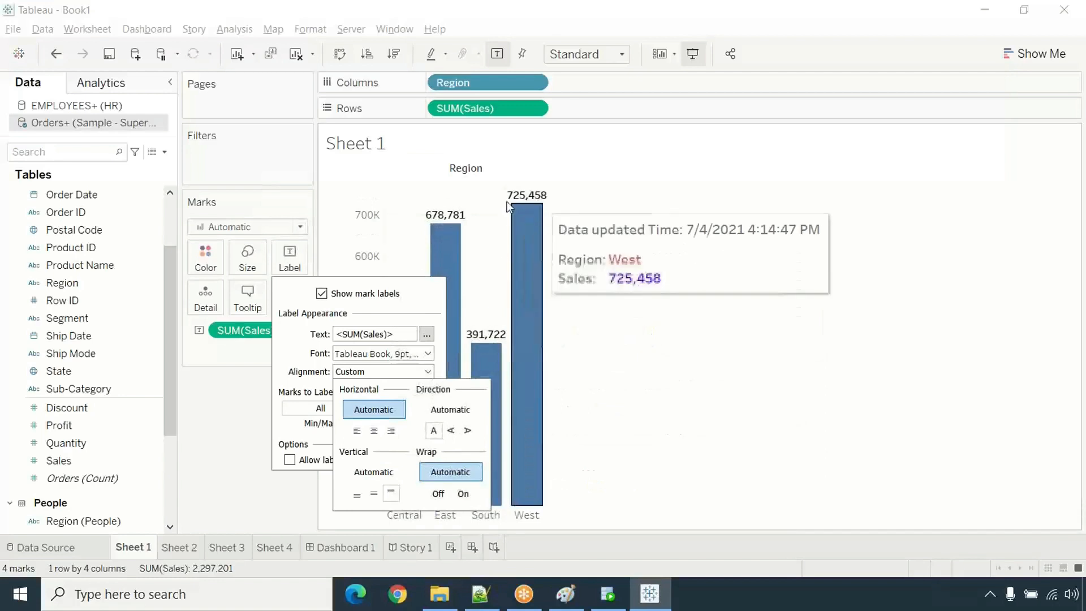
left_click(633, 259)
- Format the SUM(Sales) label numbers as Currency (Standard) with the English (India) locale
mouse_move(538, 240)
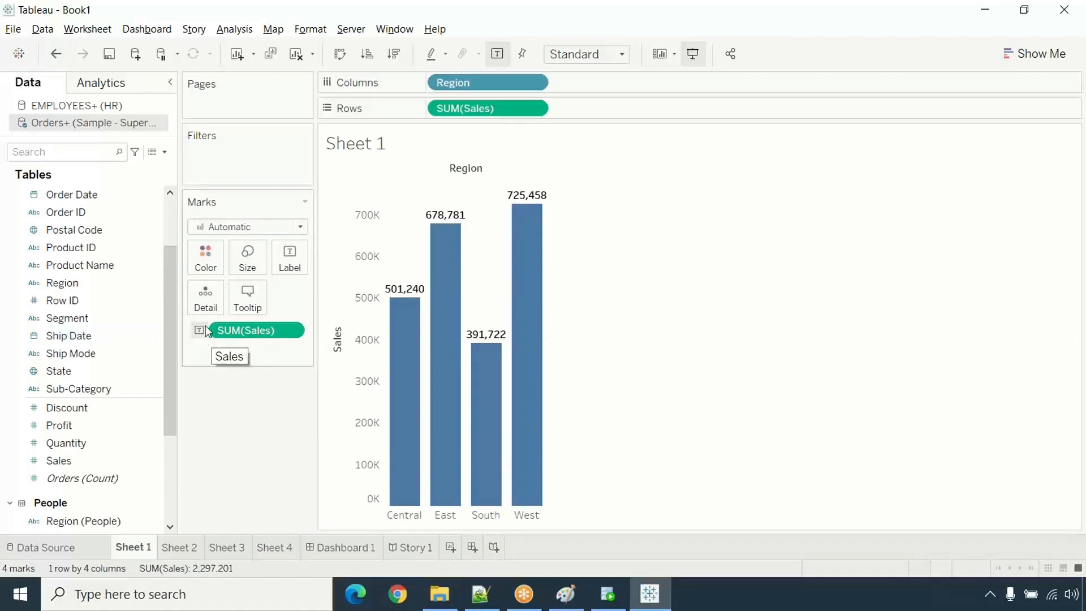
mouse_move(453, 215)
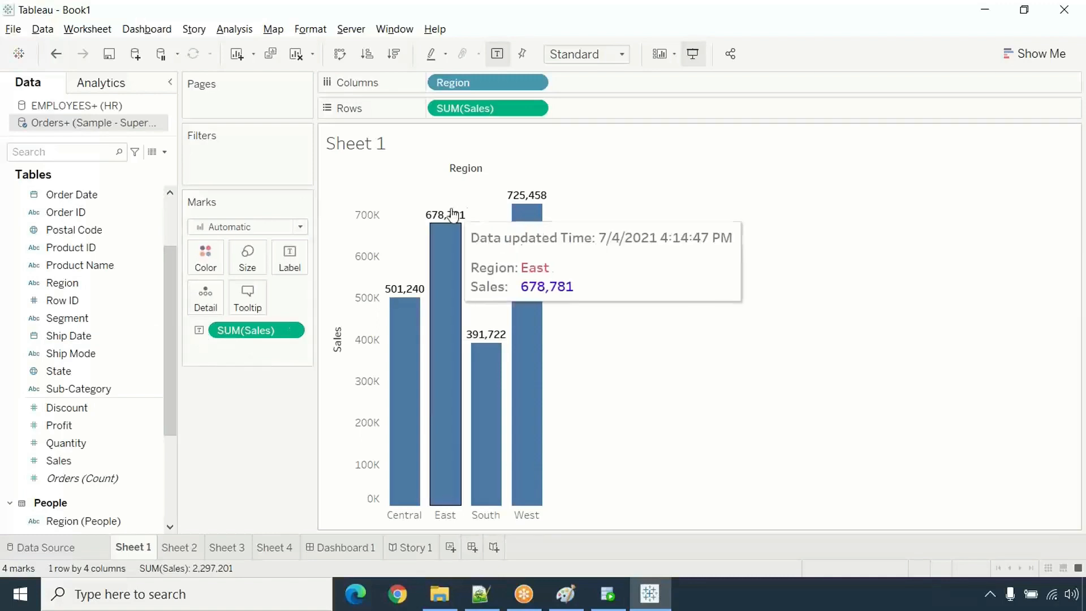
right_click(283, 337)
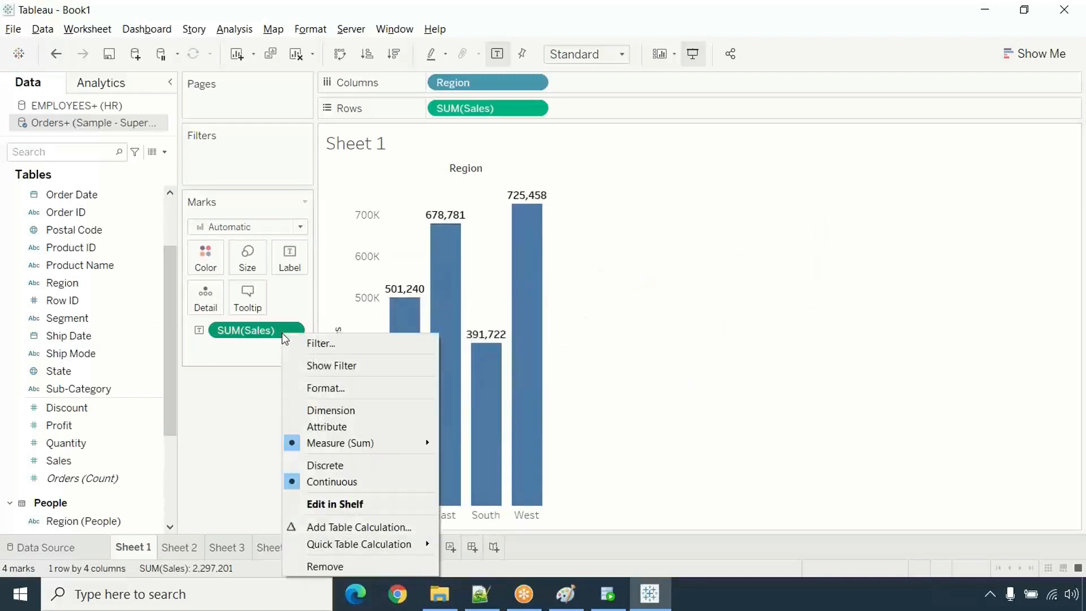
left_click(339, 390)
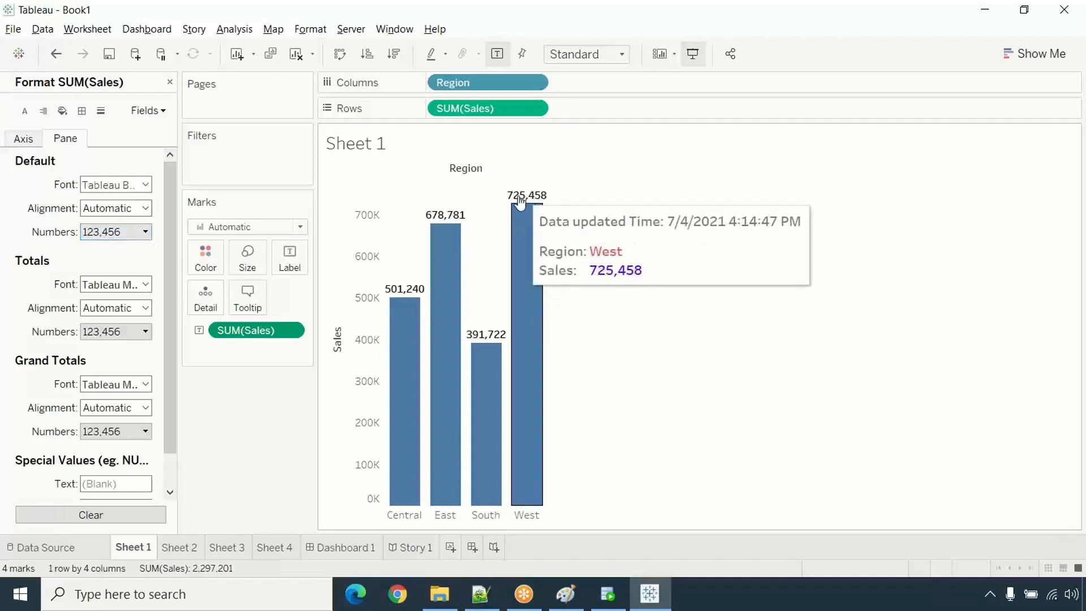
left_click(138, 233)
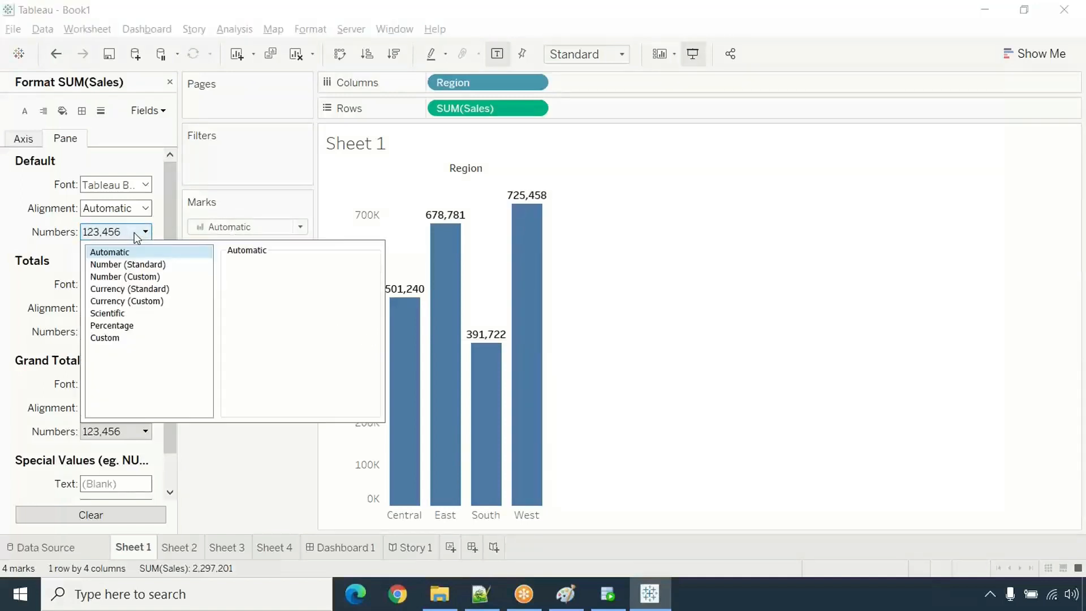
left_click(146, 290)
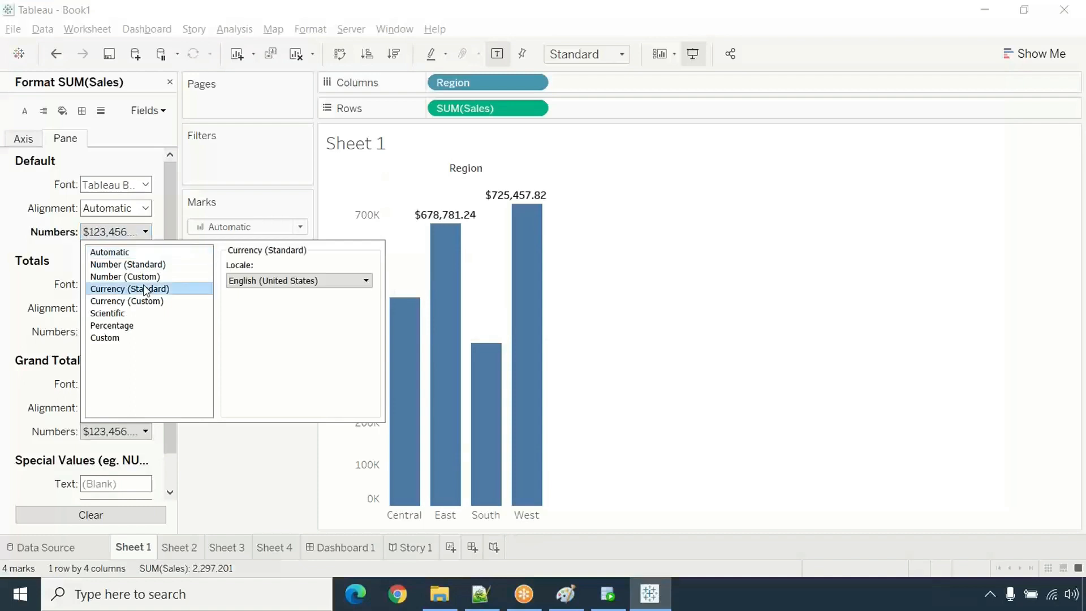
left_click(275, 281)
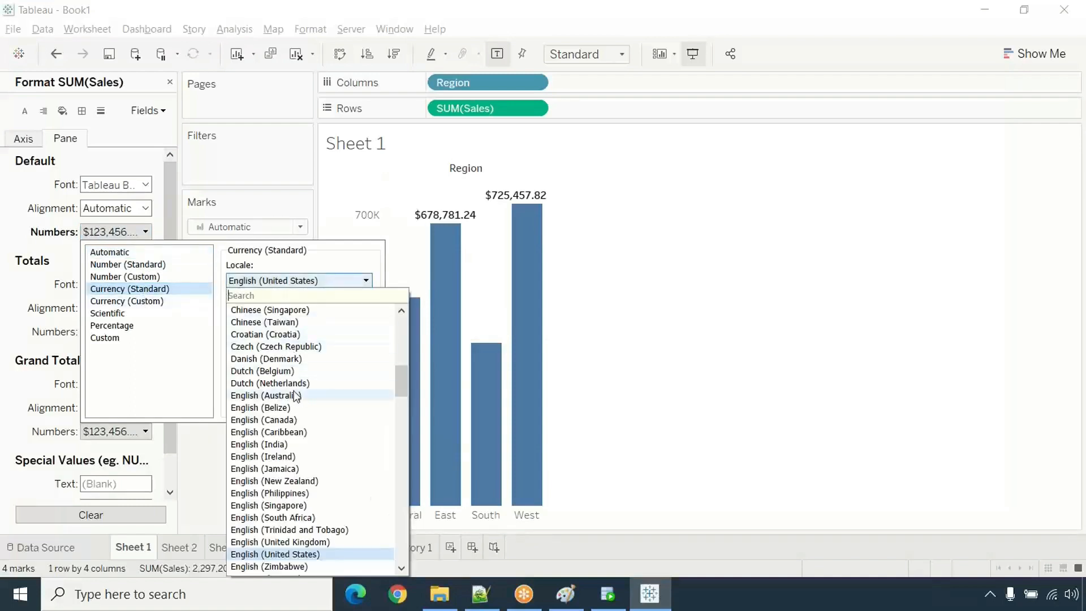
scroll(295, 396, "up", 3)
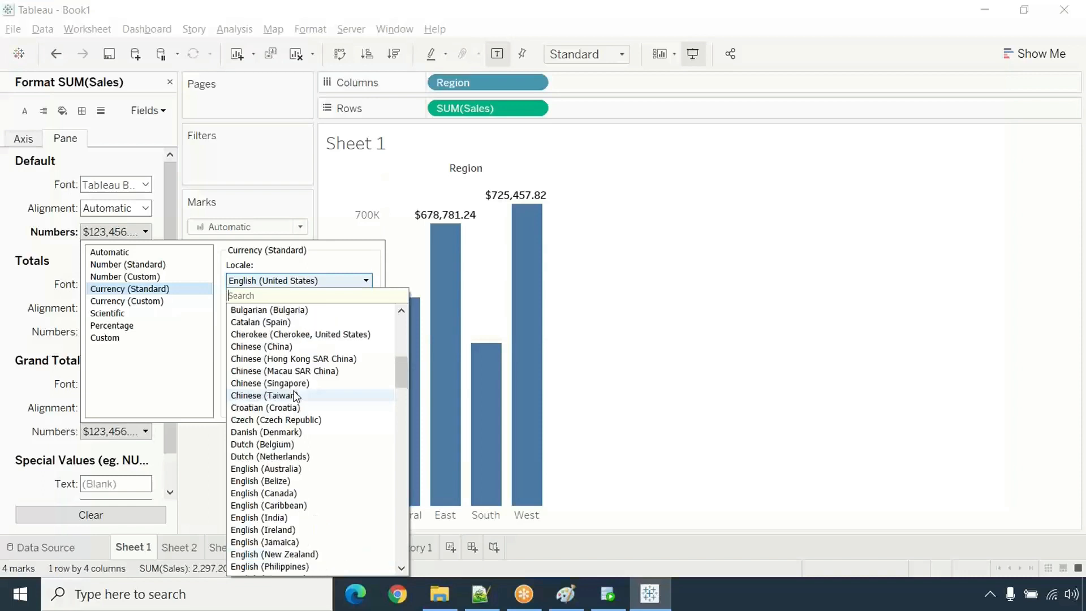
scroll(295, 398, "down", 3)
scroll(294, 400, "down", 1)
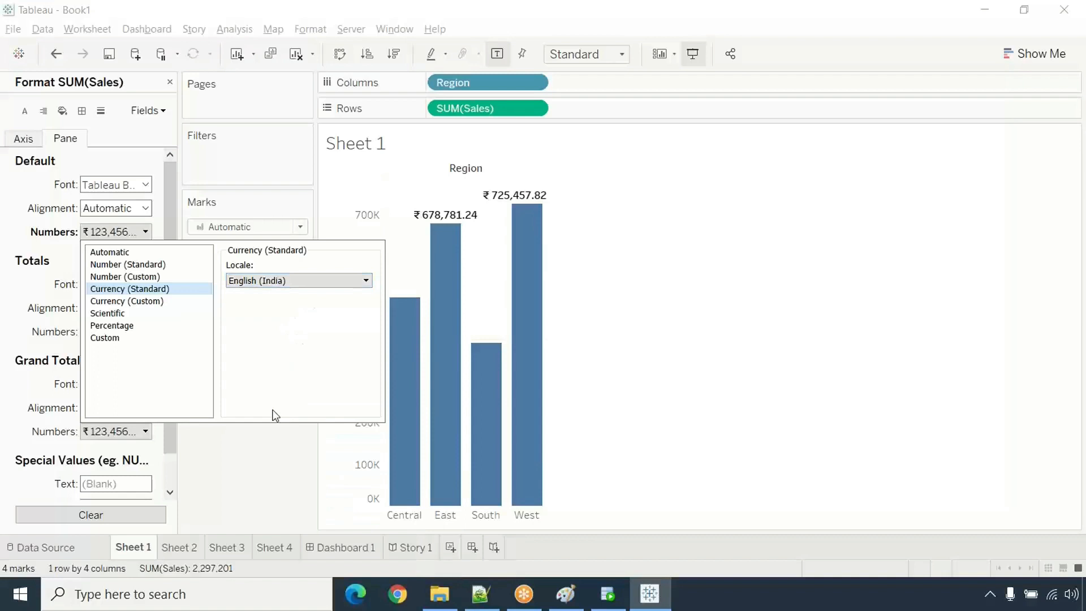
- Switch the label number format to Currency (Custom) with display units in Thousands (K)
left_click(156, 302)
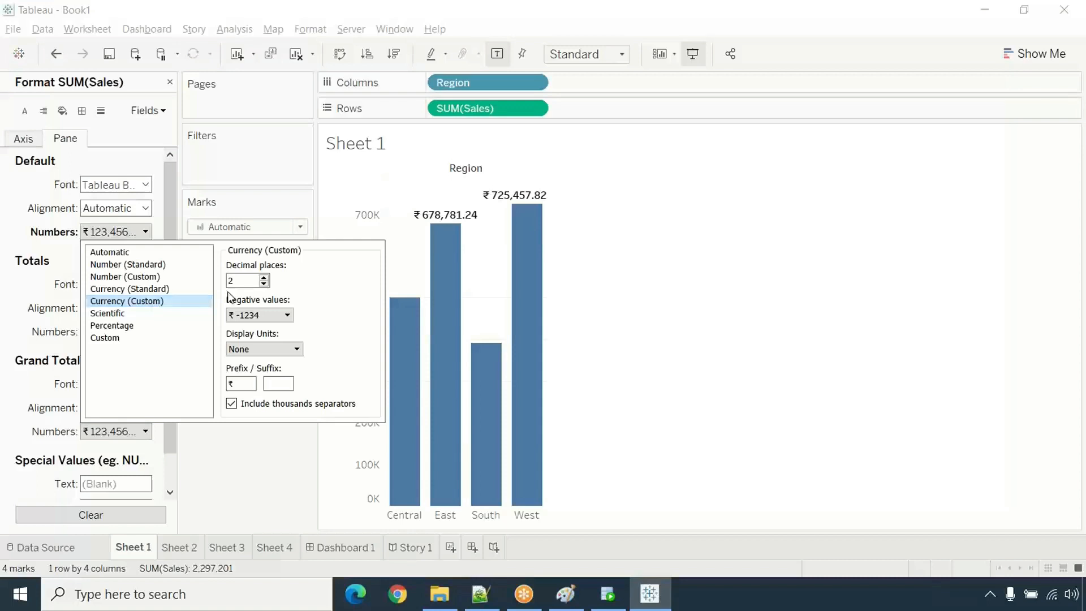
left_click(296, 349)
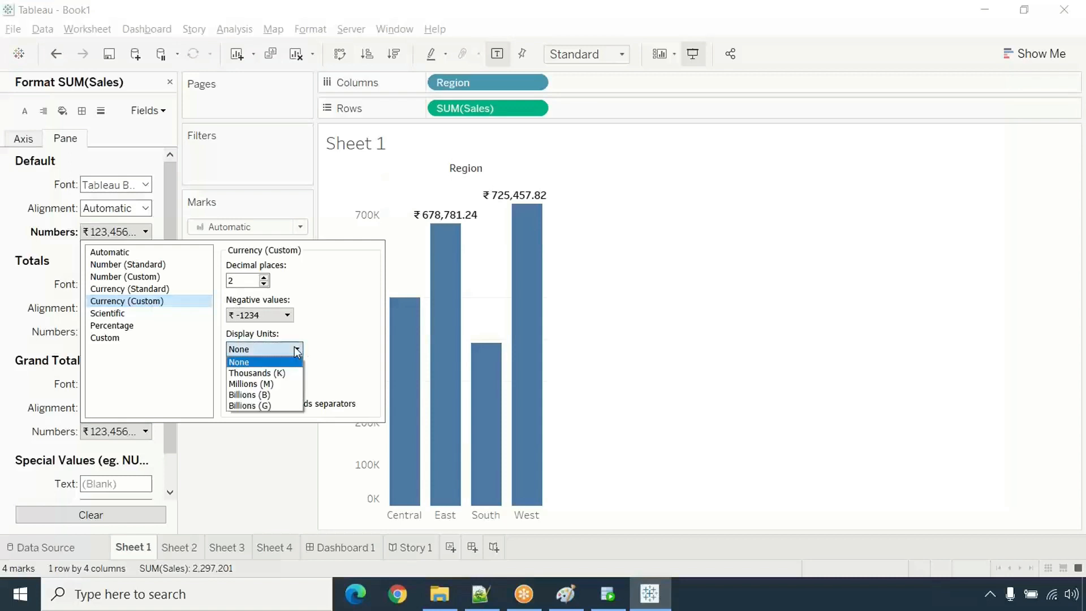
left_click(282, 373)
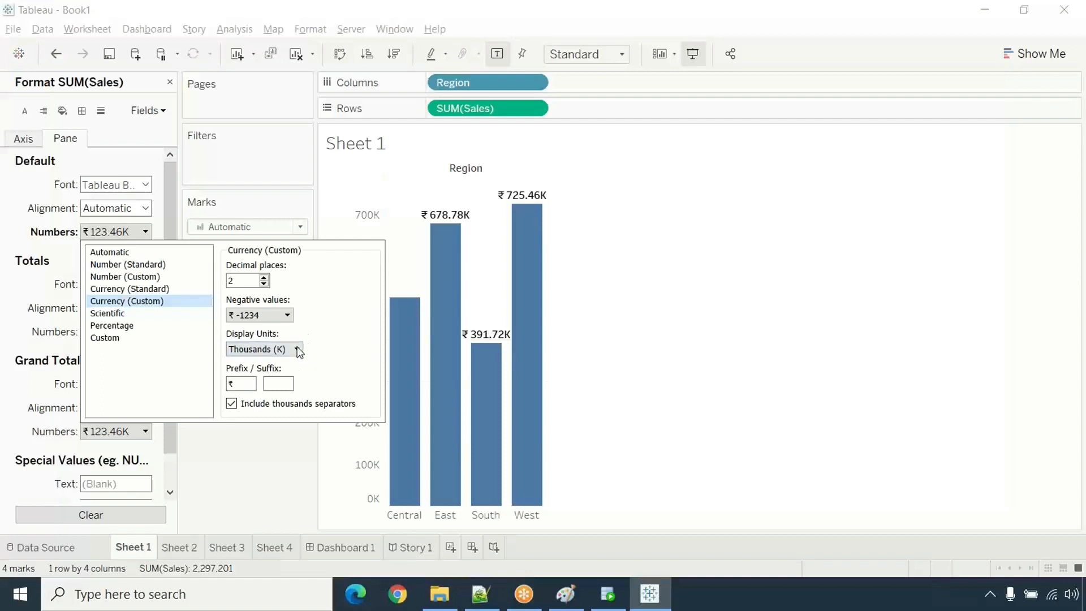
- Try the Millions (M), Billions (G) and Billions (B) display units on the sales labels, ending on Millions (M)
left_click(295, 350)
left_click(293, 384)
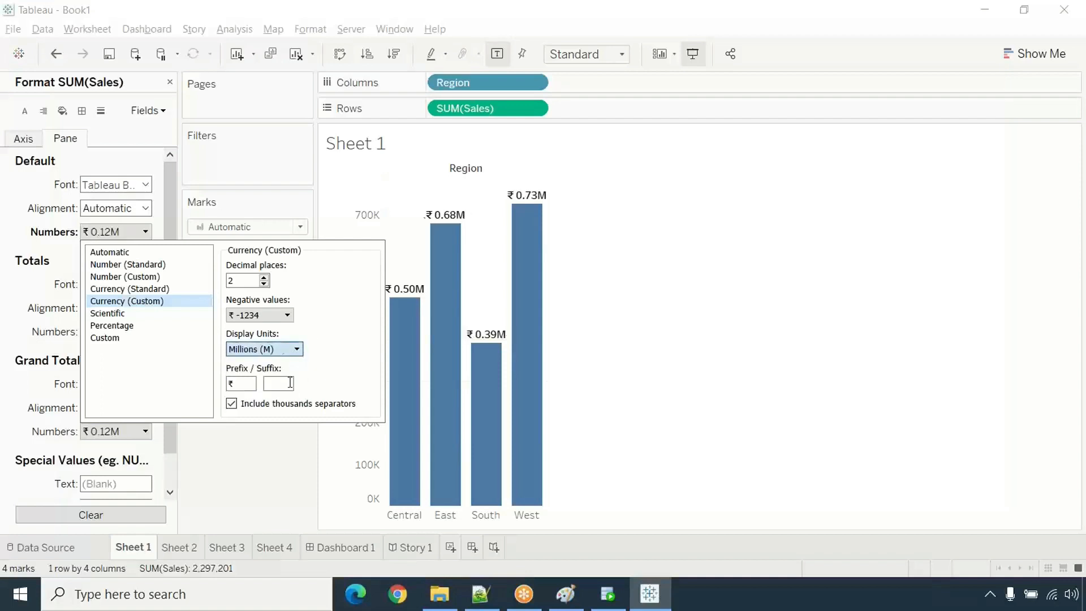
left_click(294, 350)
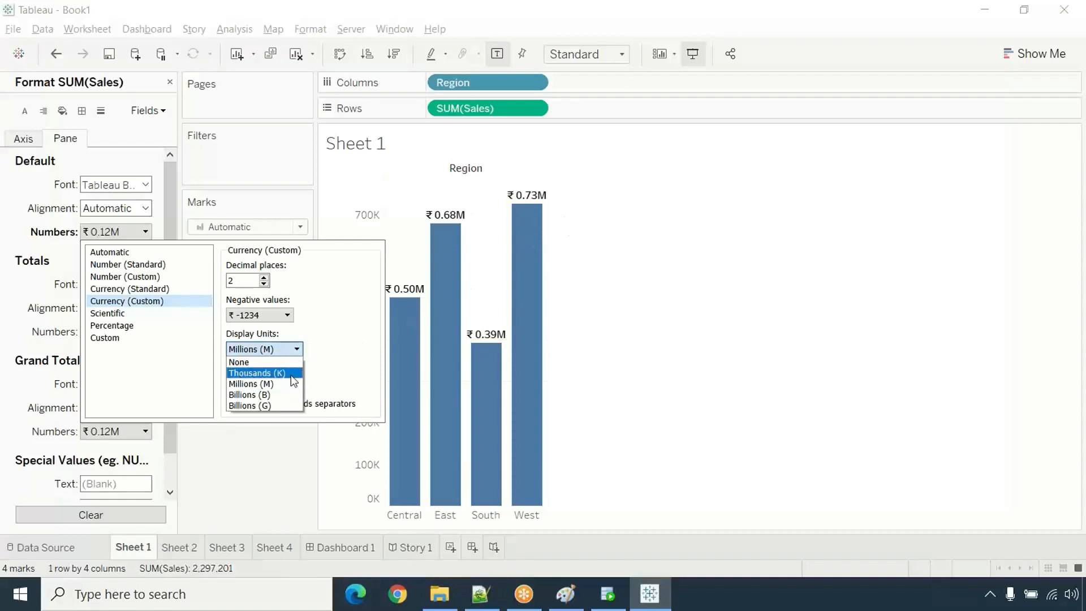
left_click(279, 406)
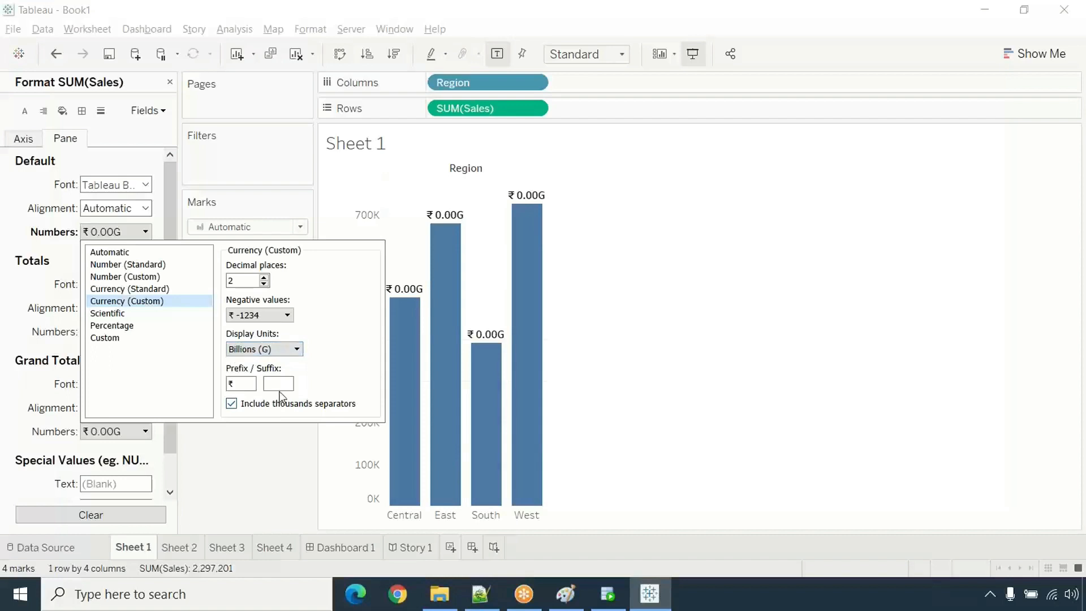
left_click(290, 350)
left_click(277, 392)
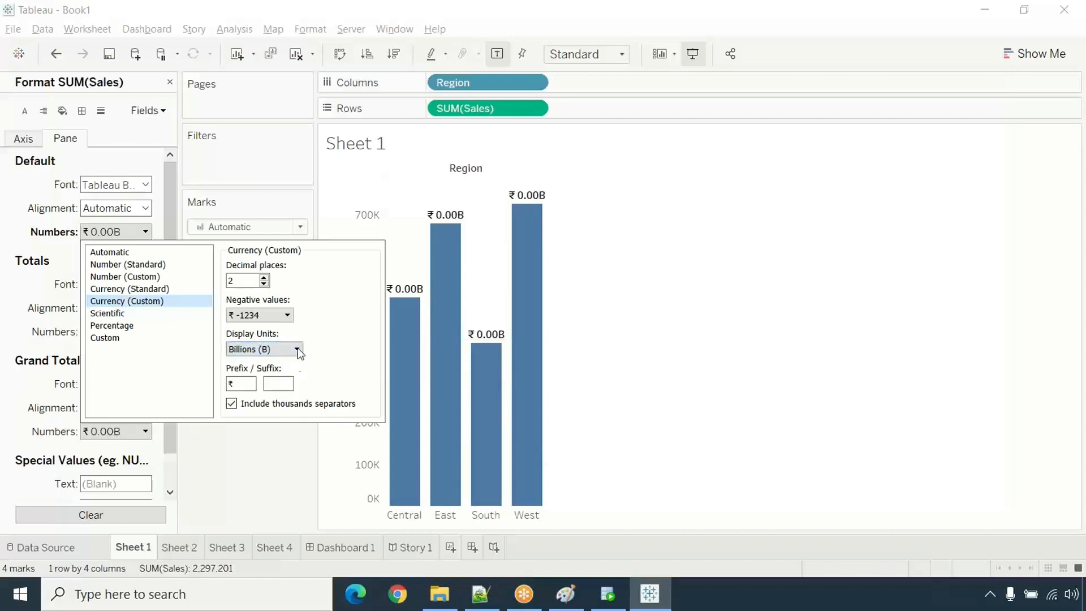
left_click(296, 349)
left_click(287, 384)
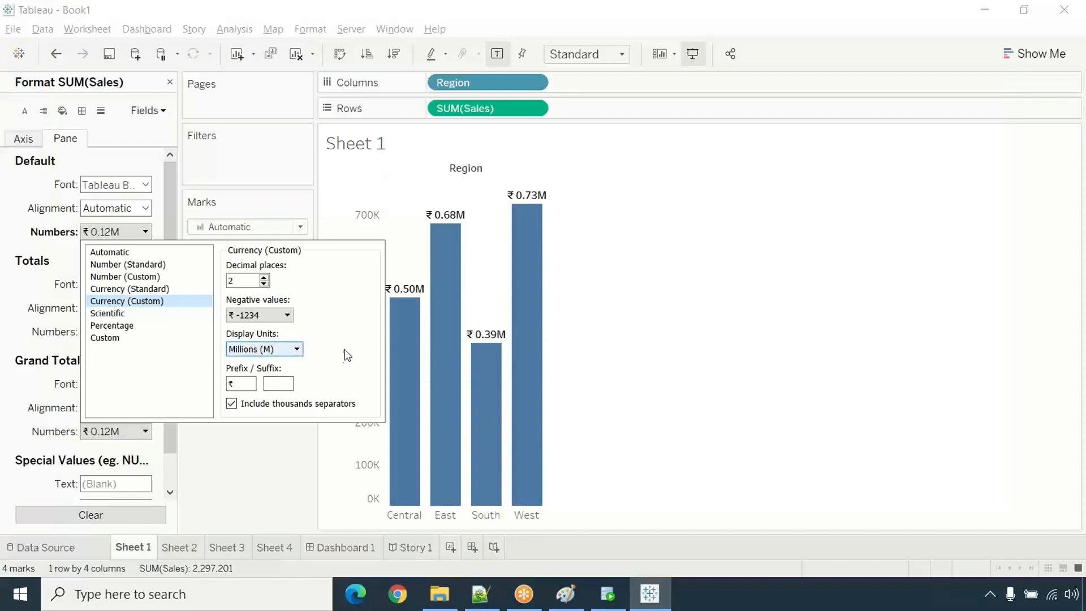
mouse_move(533, 258)
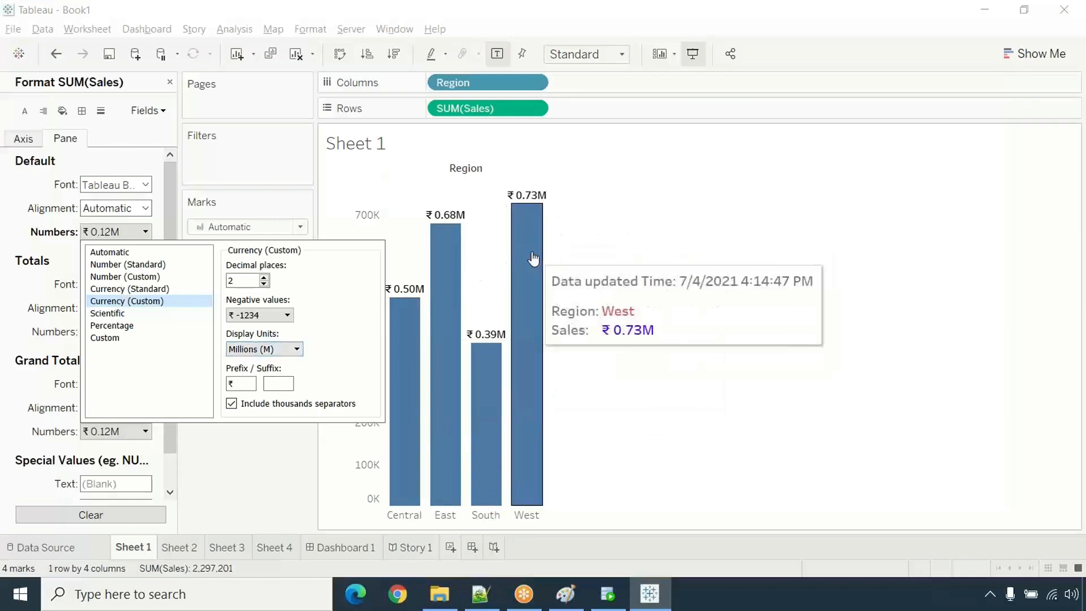
- Set the sales labels' display units back to Thousands (K) and close the number format options
left_click(275, 349)
left_click(278, 376)
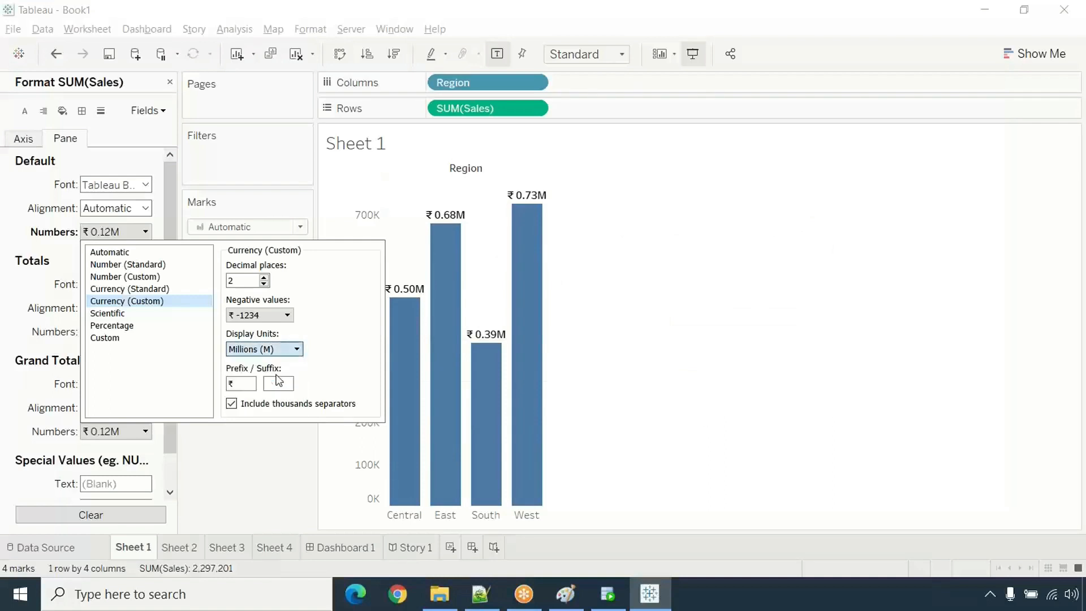
left_click(664, 347)
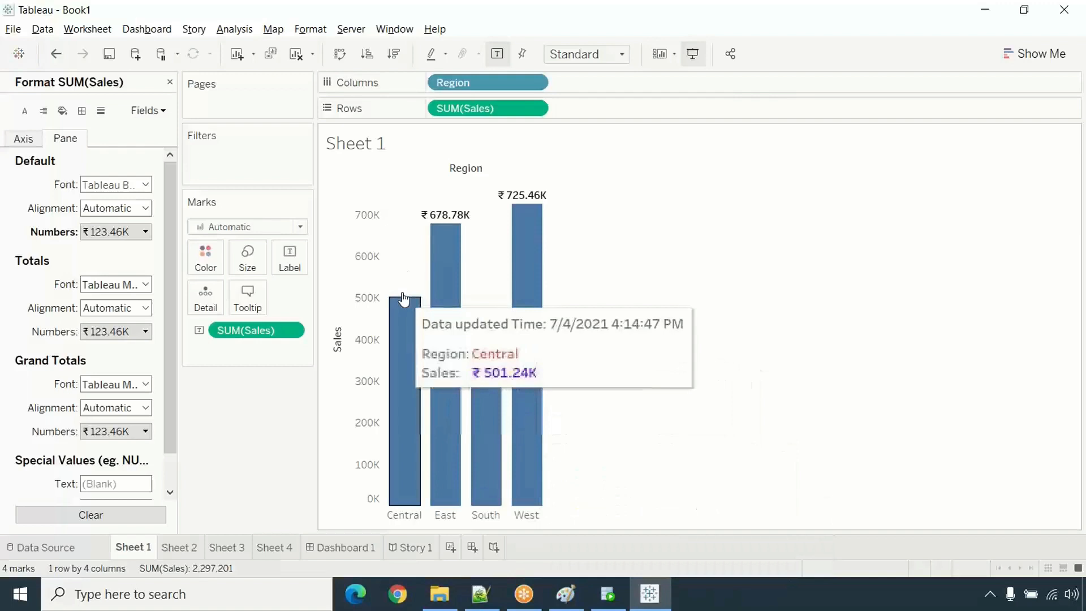
- Widen the region columns of the bar chart to make room for the sales label above each bar
mouse_move(424, 370)
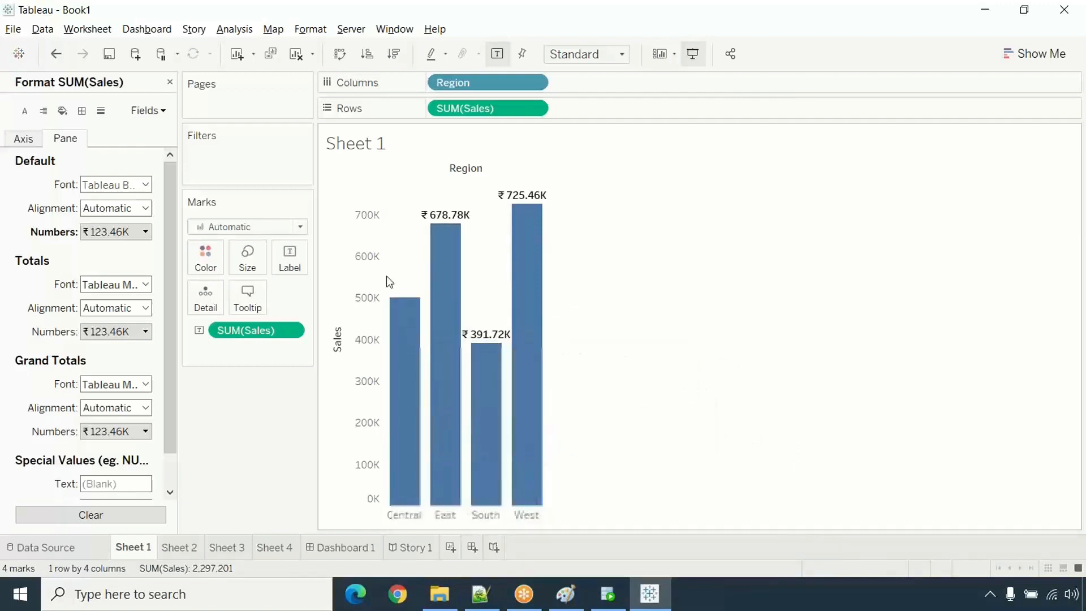
mouse_move(408, 305)
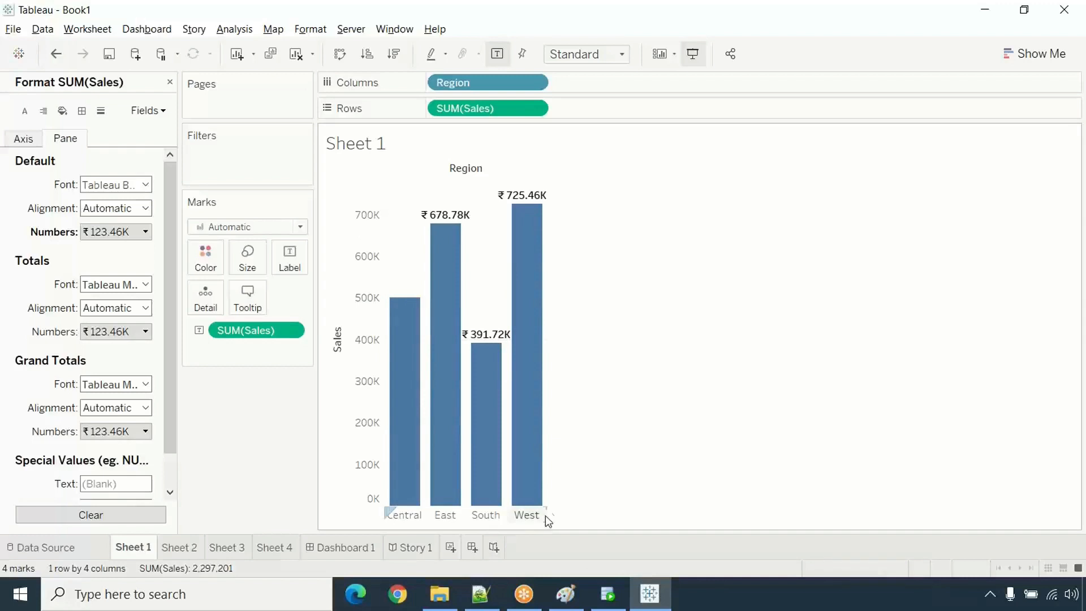
left_click_drag(545, 515, 563, 515)
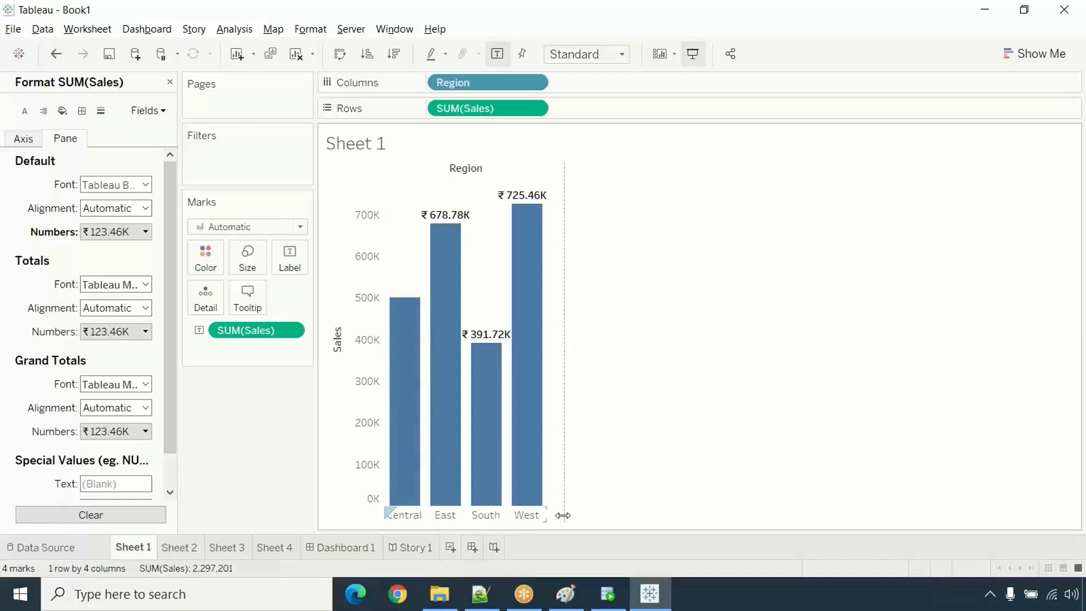
left_click_drag(562, 515, 562, 514)
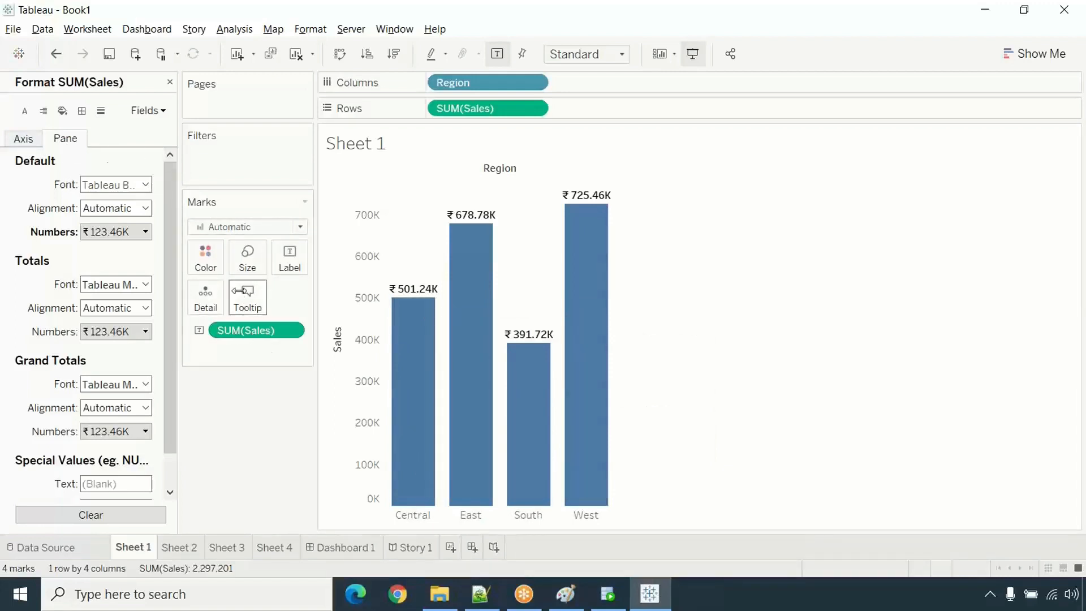
- Close the SUM(Sales) formatting options and bring back the list of data fields
right_click(270, 333)
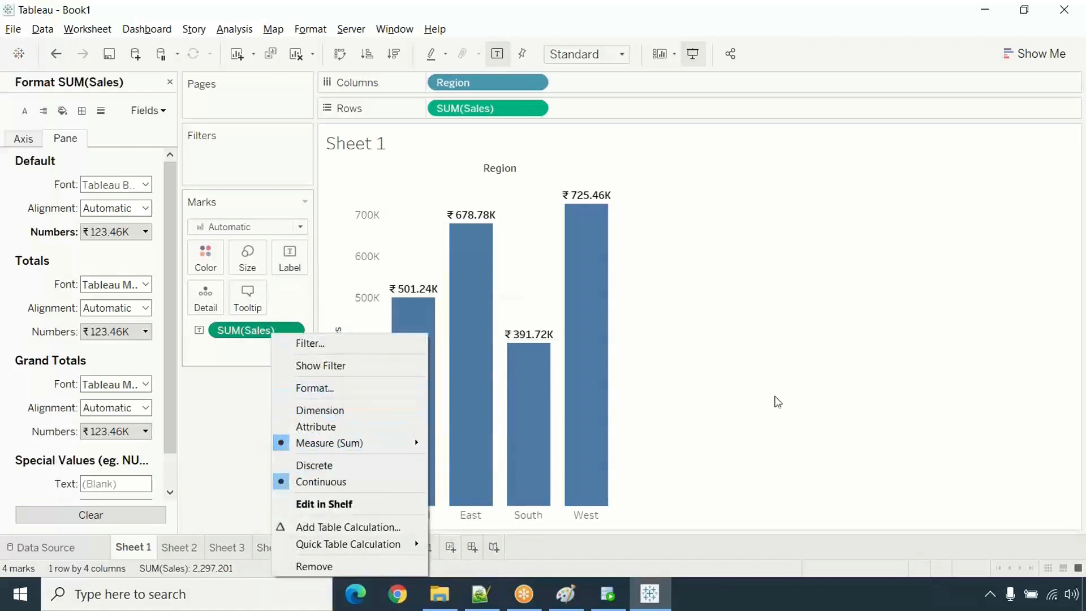
left_click(777, 402)
left_click(170, 83)
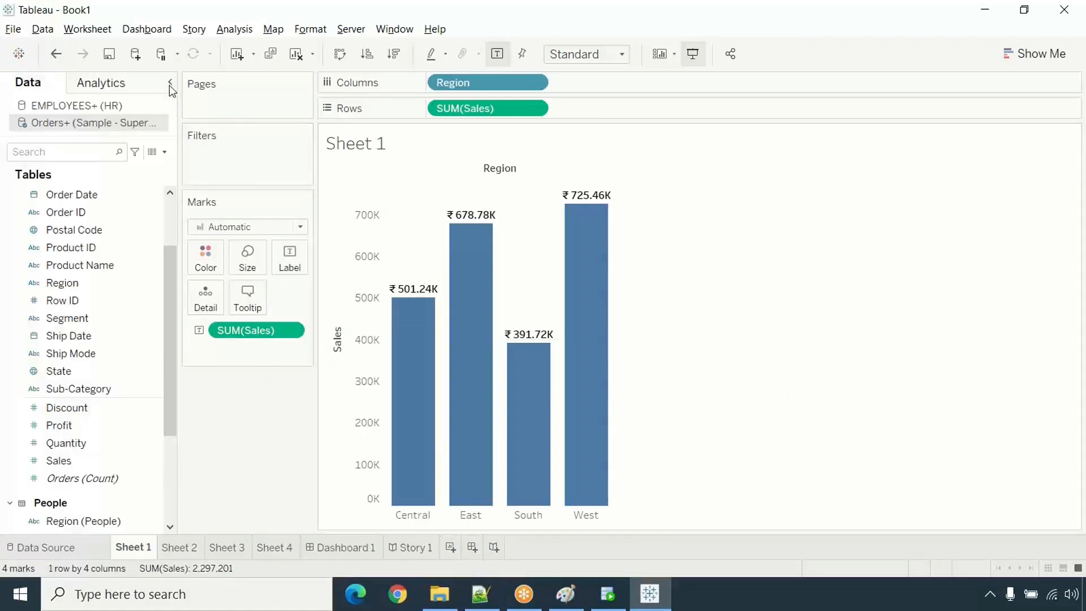
- Color the bars by the Region field from the Orders table
mouse_move(589, 219)
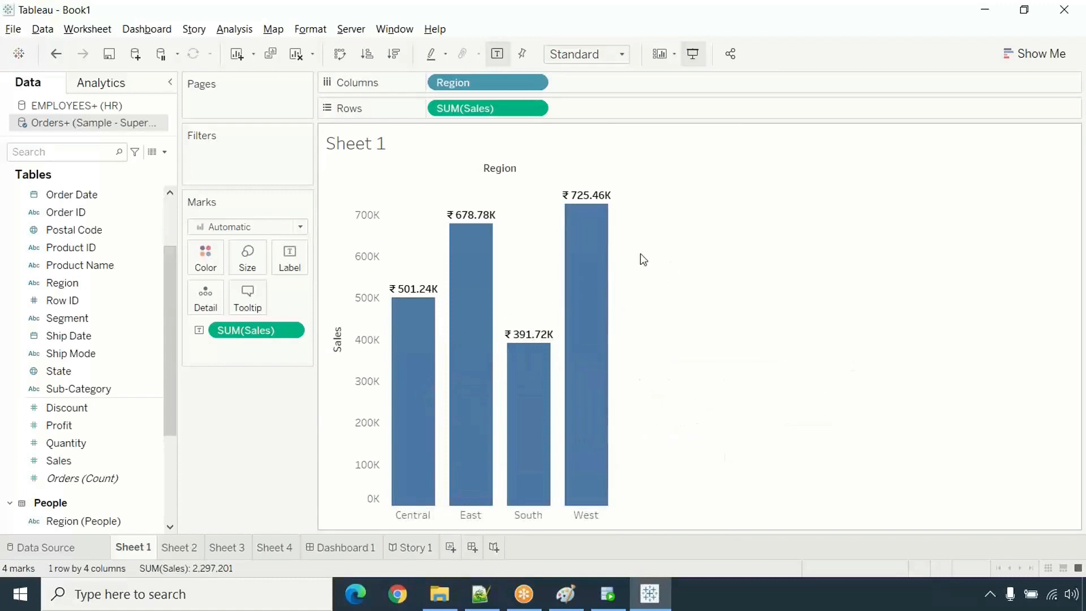
left_click_drag(169, 318, 169, 223)
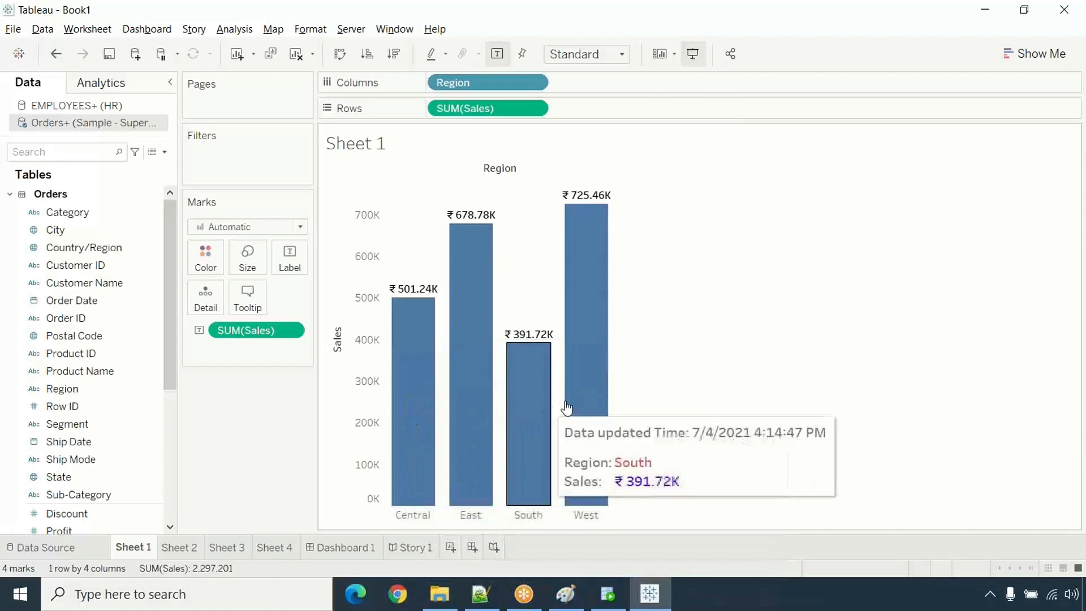
left_click_drag(77, 392, 206, 262)
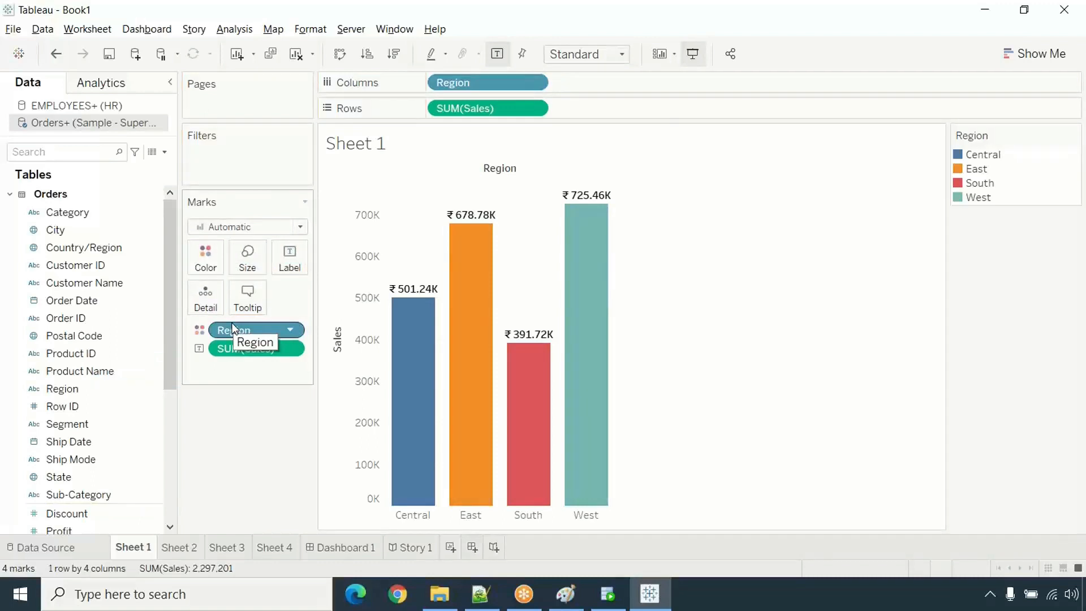
mouse_move(583, 368)
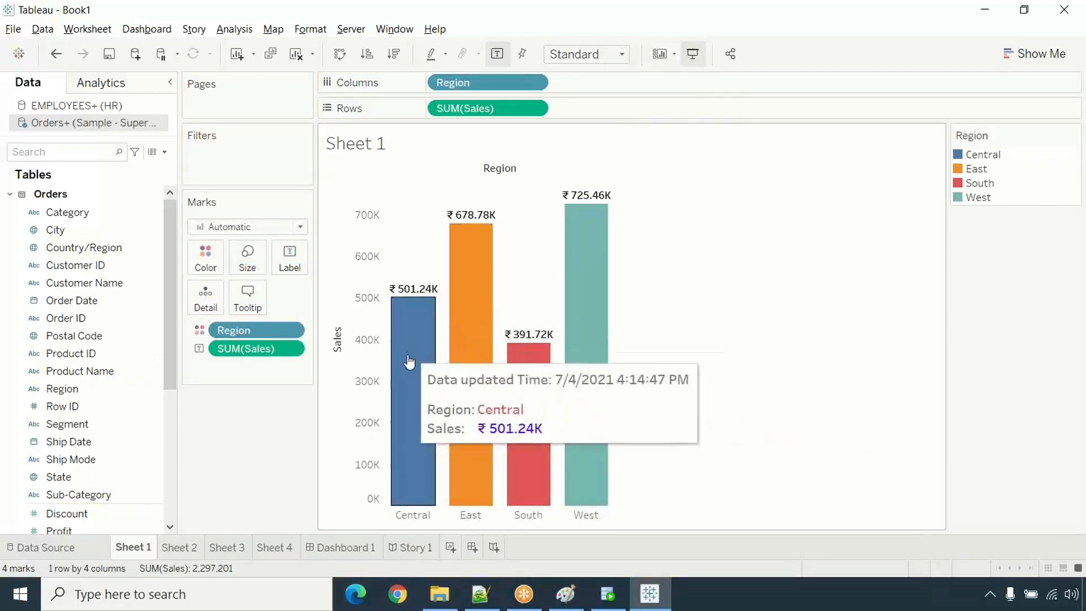
mouse_move(589, 473)
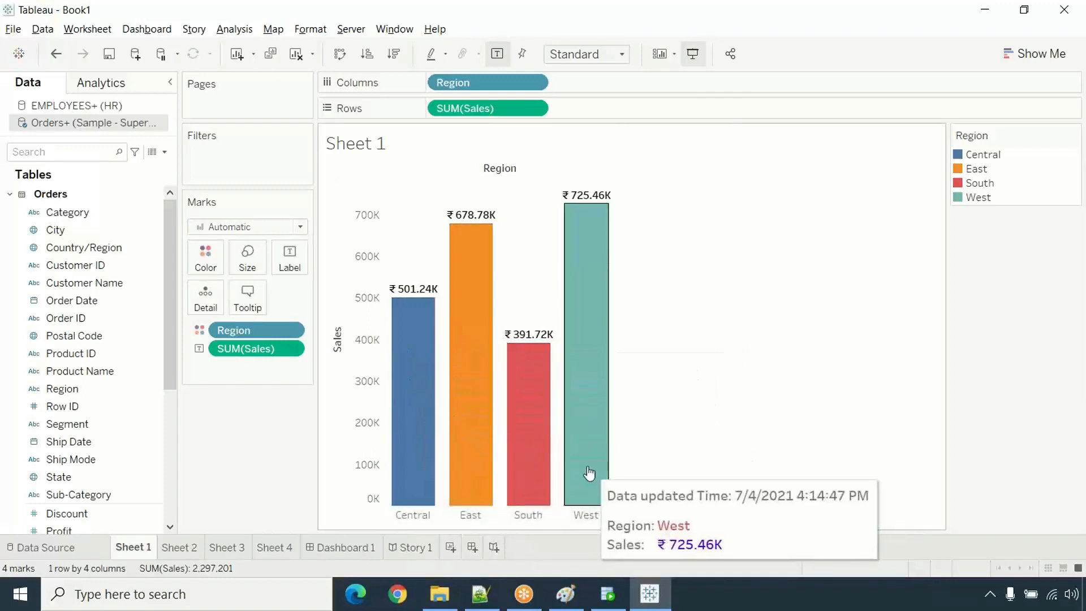
mouse_move(404, 501)
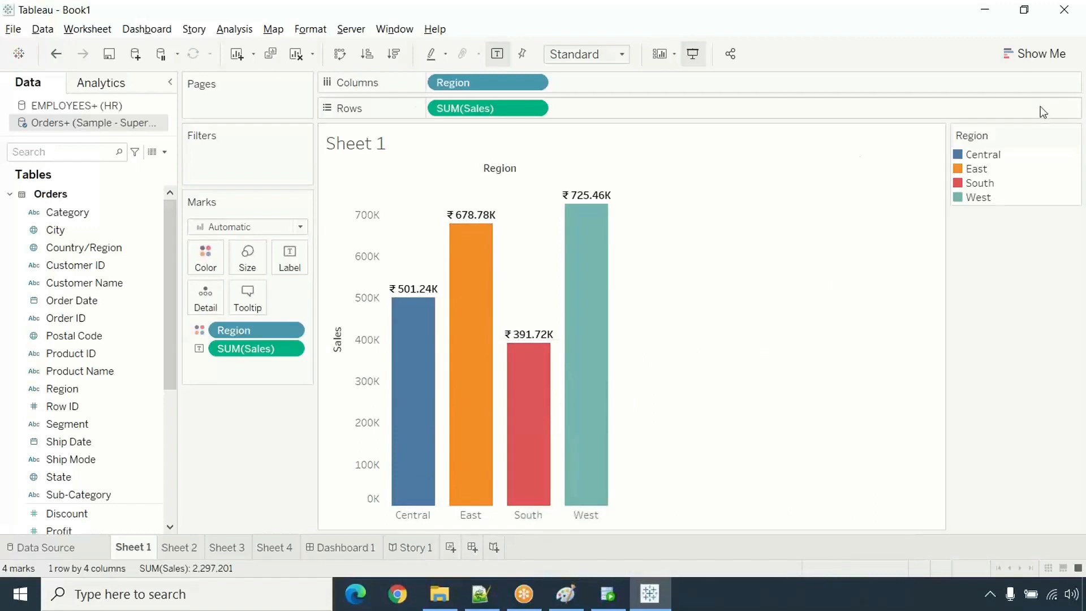
mouse_move(663, 290)
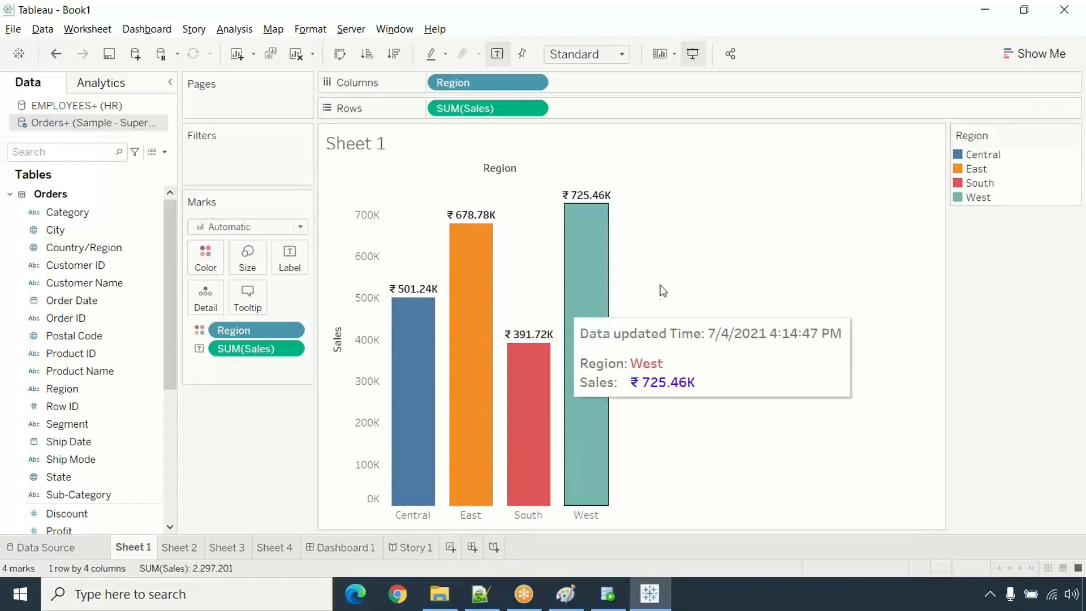
- Open the color editor for the Region field on the bar marks
left_click(205, 261)
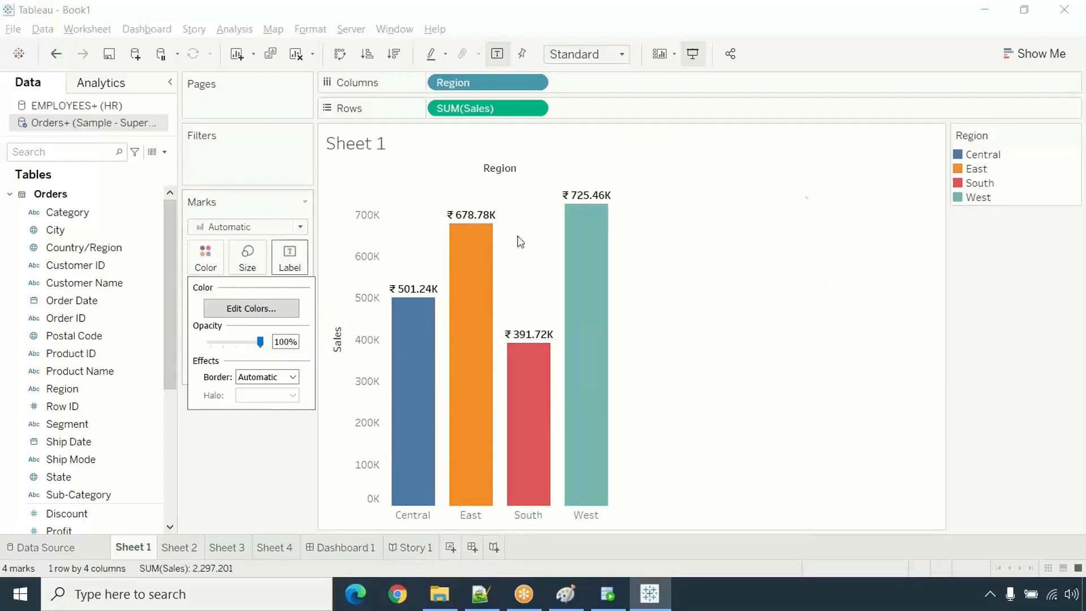
left_click(210, 255)
left_click(209, 256)
left_click(236, 310)
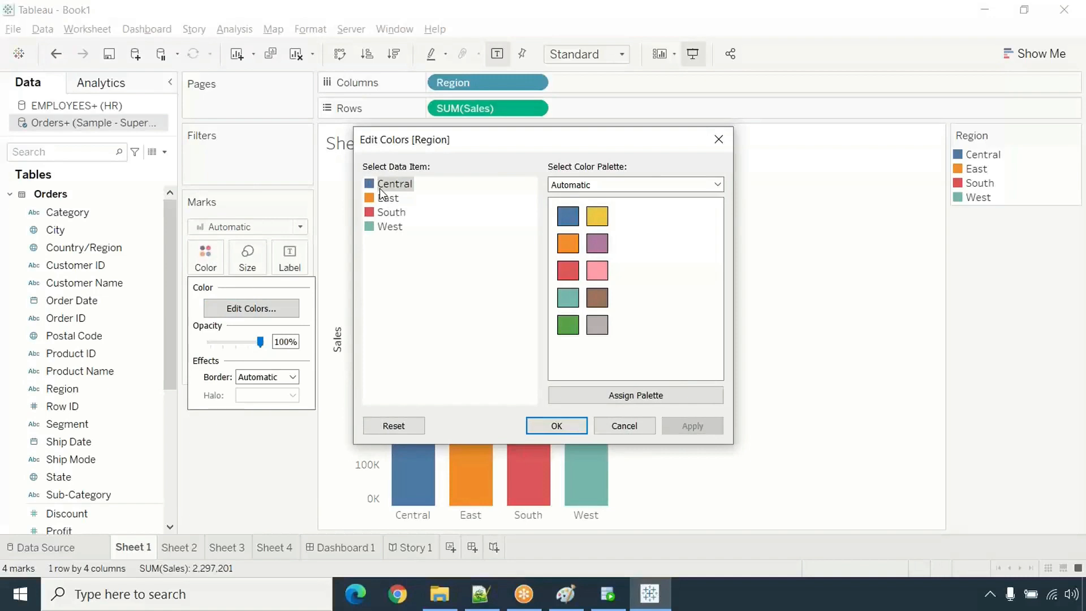
left_click(627, 185)
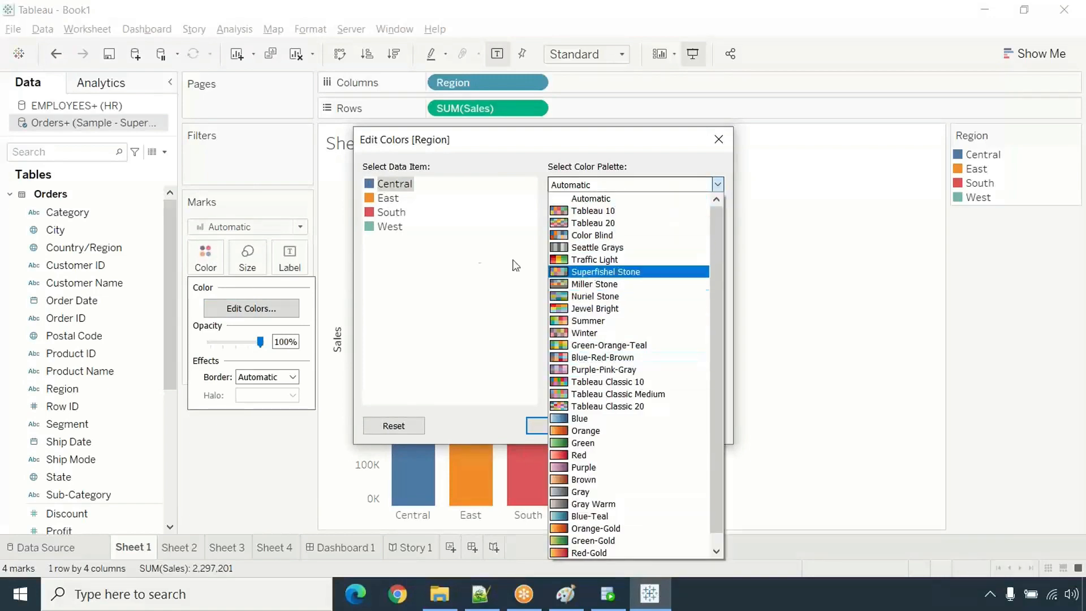
left_click(395, 199)
double_click(386, 189)
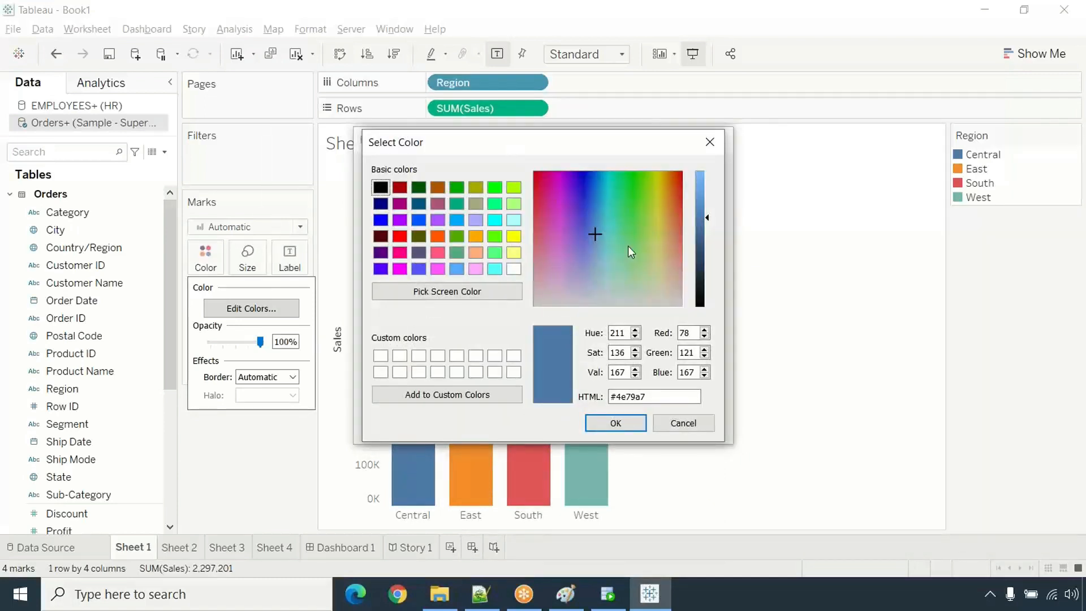
left_click(710, 144)
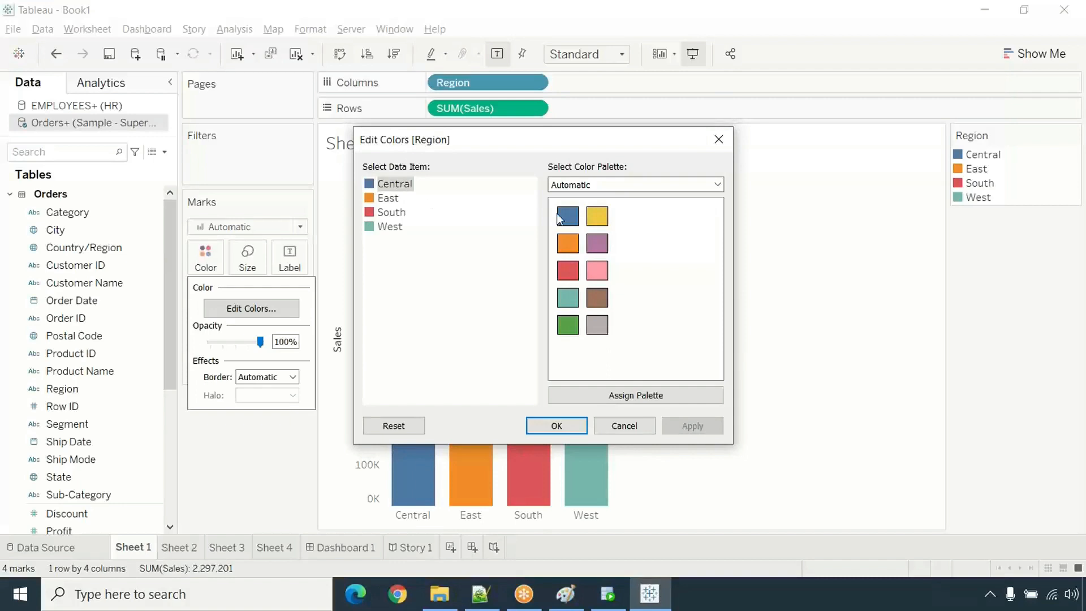
- Choose the Tableau Classic 10 palette and assign its cyan color to the Central region
left_click(651, 184)
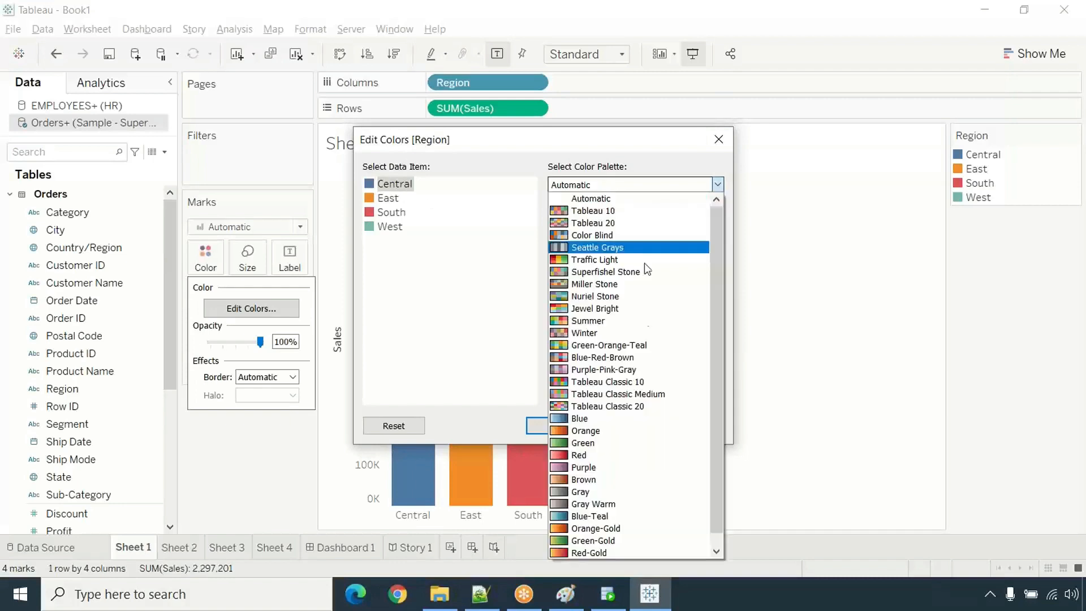
left_click(648, 384)
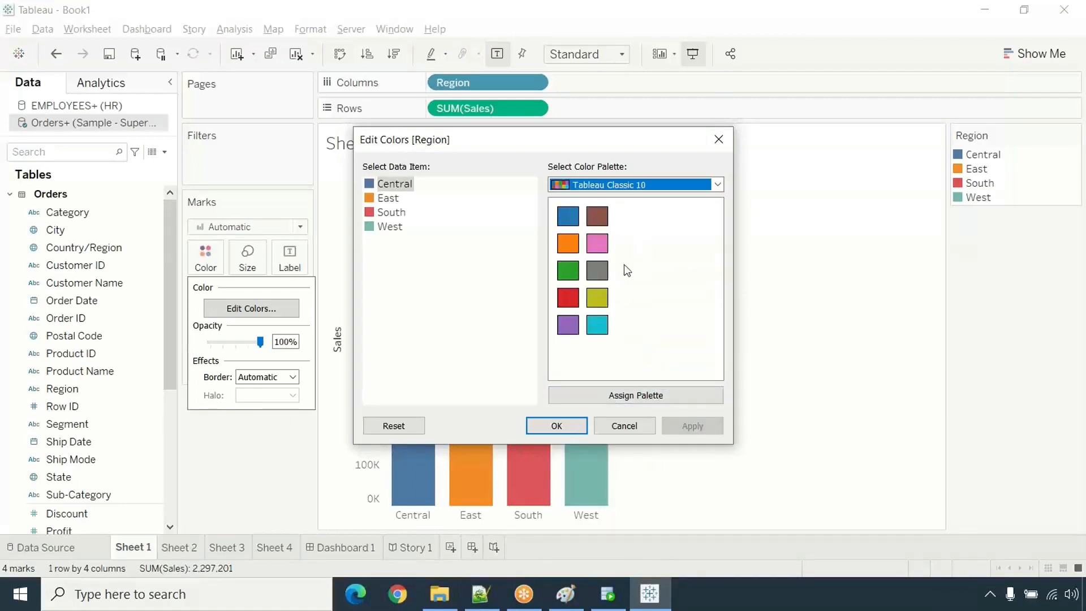
left_click(392, 187)
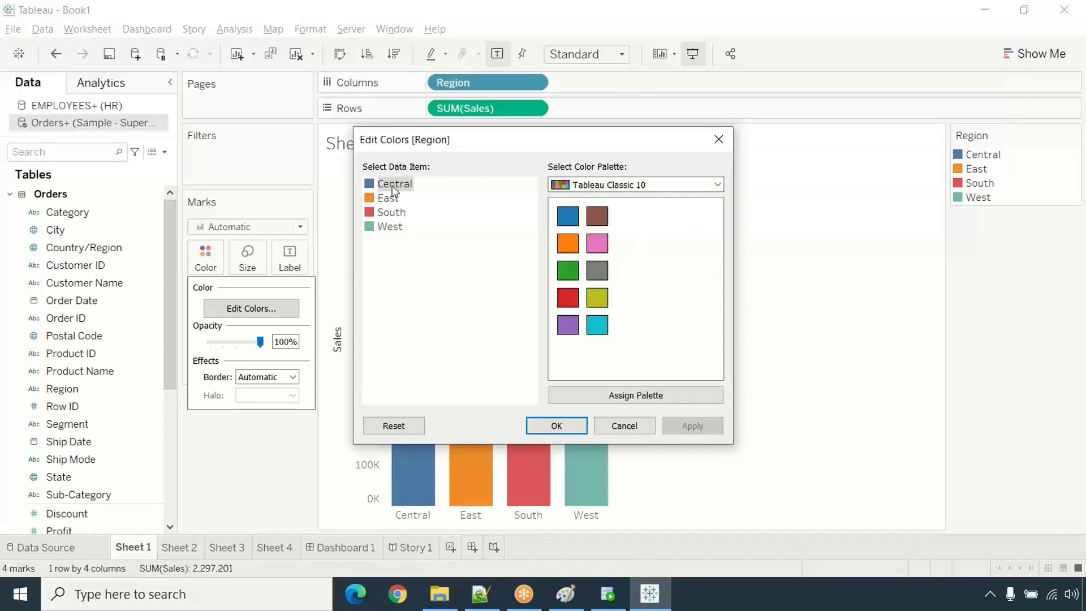
left_click(595, 328)
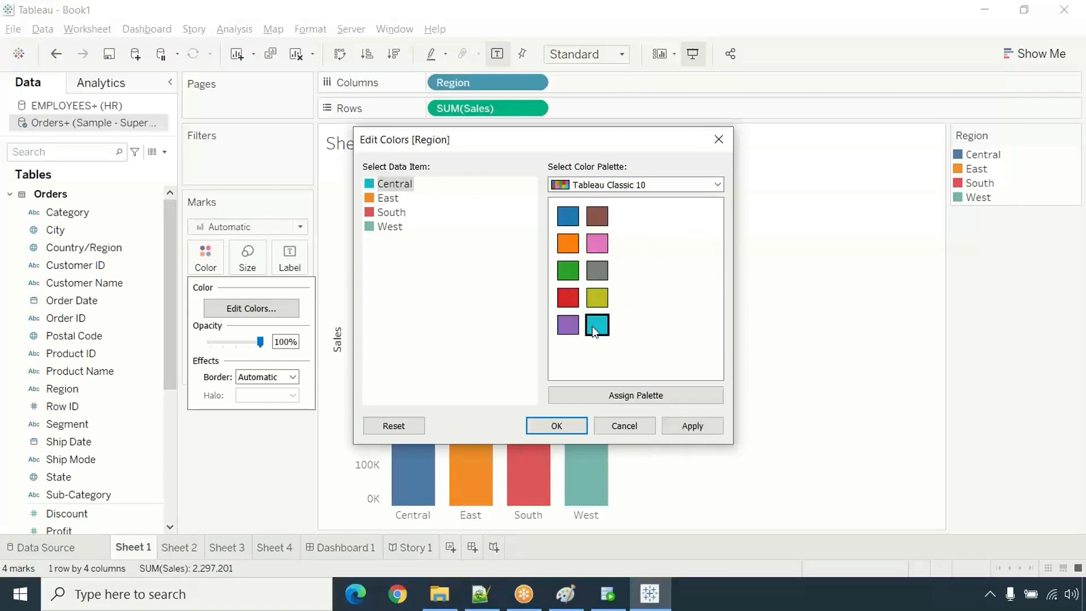
- Assign blue to West, orange to East and olive to South, and apply the region colors to the chart
left_click(393, 227)
left_click(567, 219)
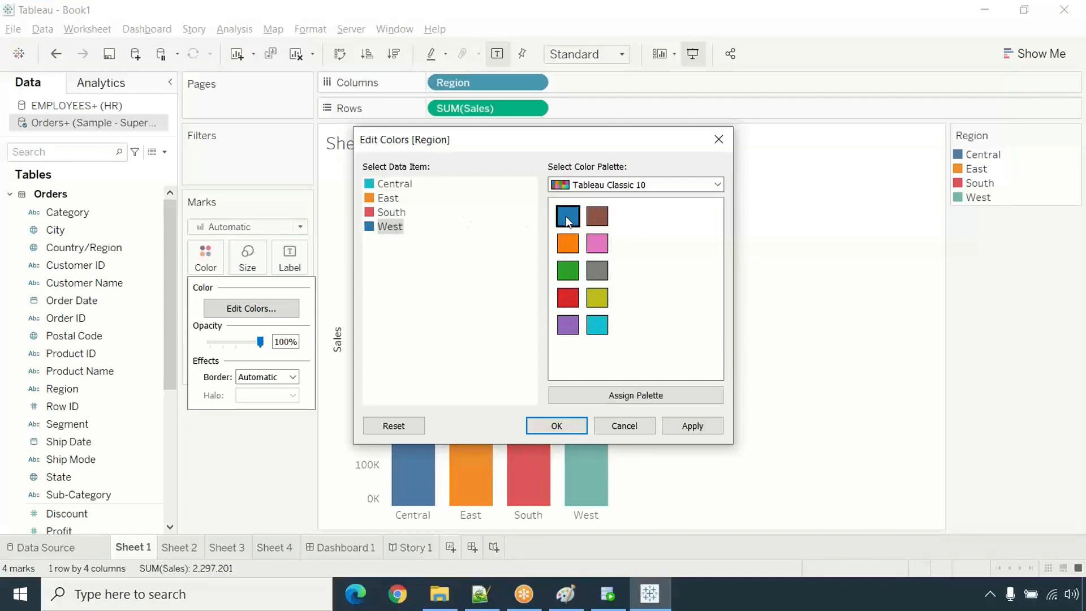
left_click(388, 198)
left_click(386, 214)
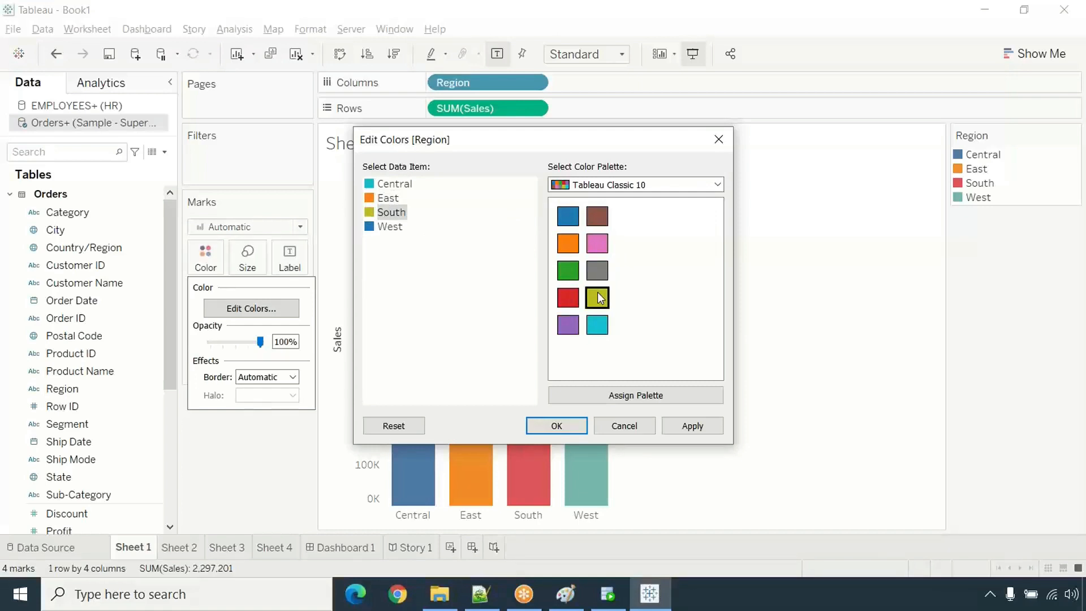
left_click(690, 426)
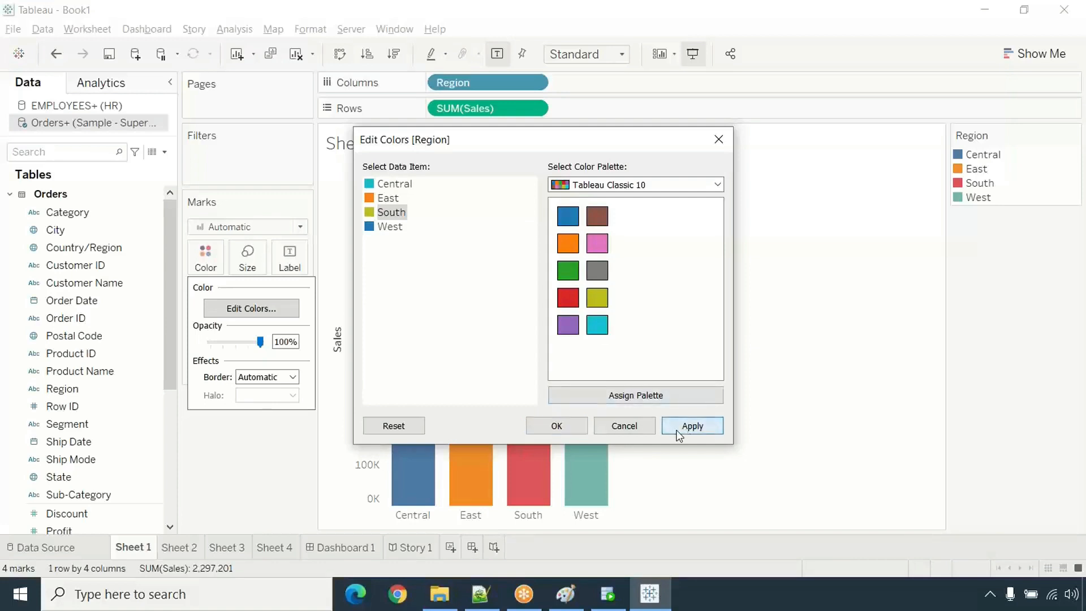
left_click(557, 427)
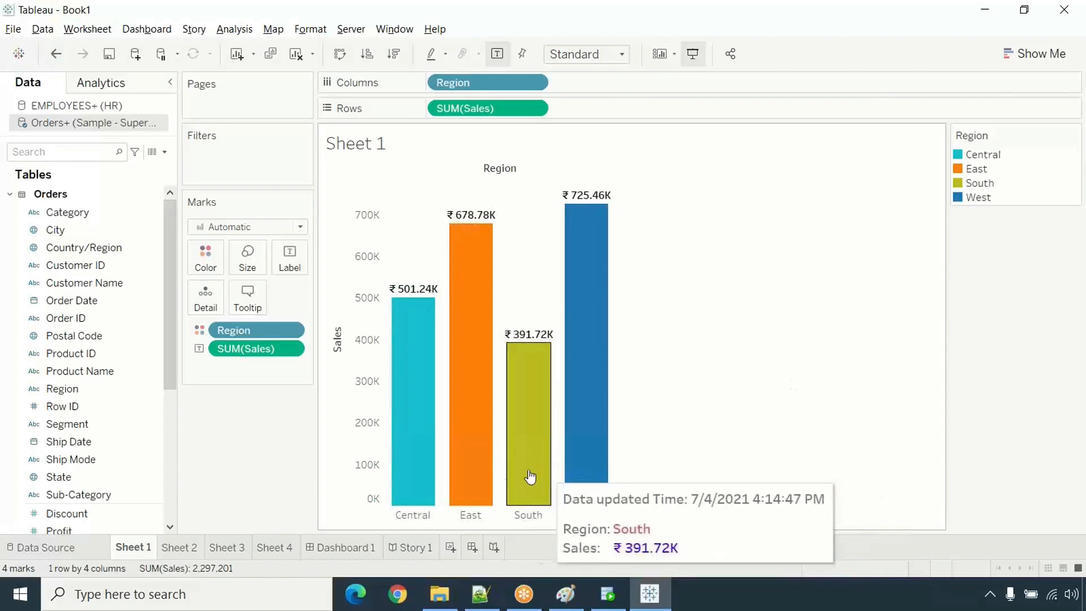
- Adjust the overall width of the bars slightly with the mark Size setting
mouse_move(472, 349)
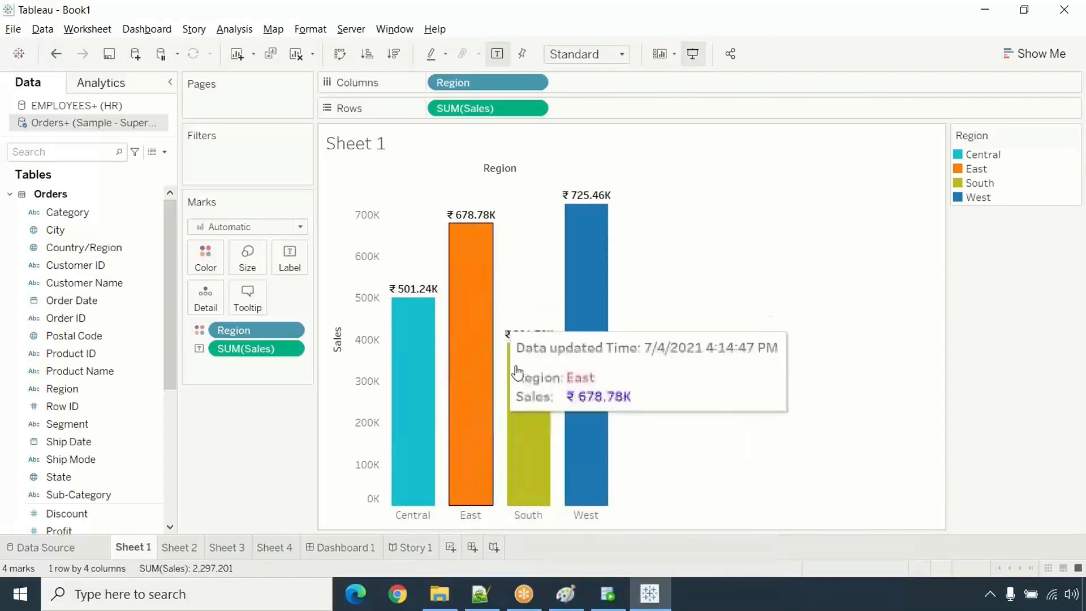
left_click(247, 261)
mouse_move(323, 295)
left_mouse_down()
mouse_move(305, 297)
mouse_move(324, 298)
left_mouse_up()
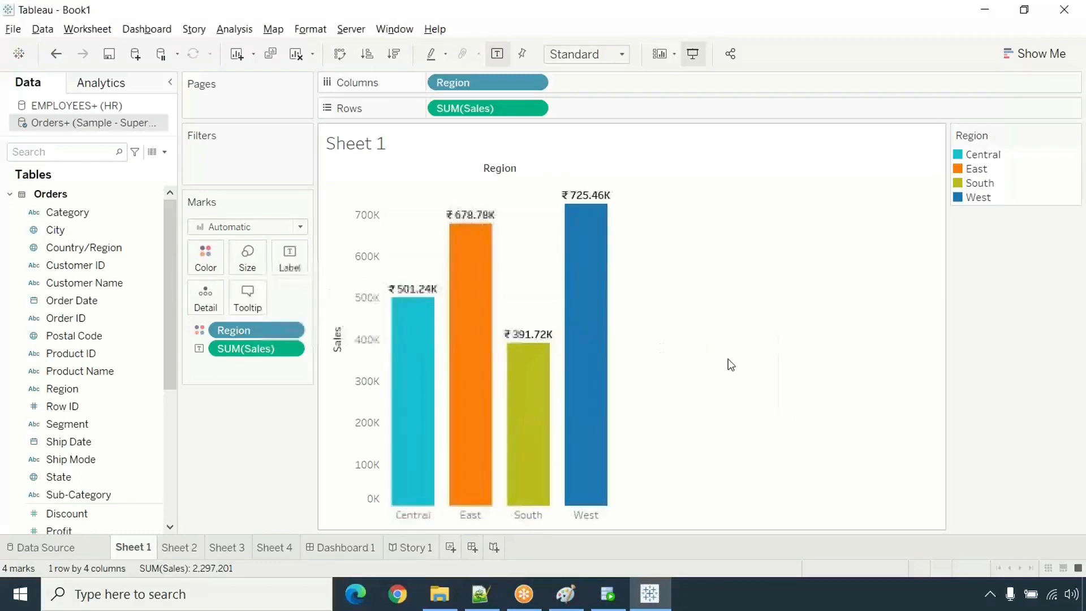
- Vary the bar widths by SUM(Sales) while keeping the sales labels on the bars
mouse_move(395, 298)
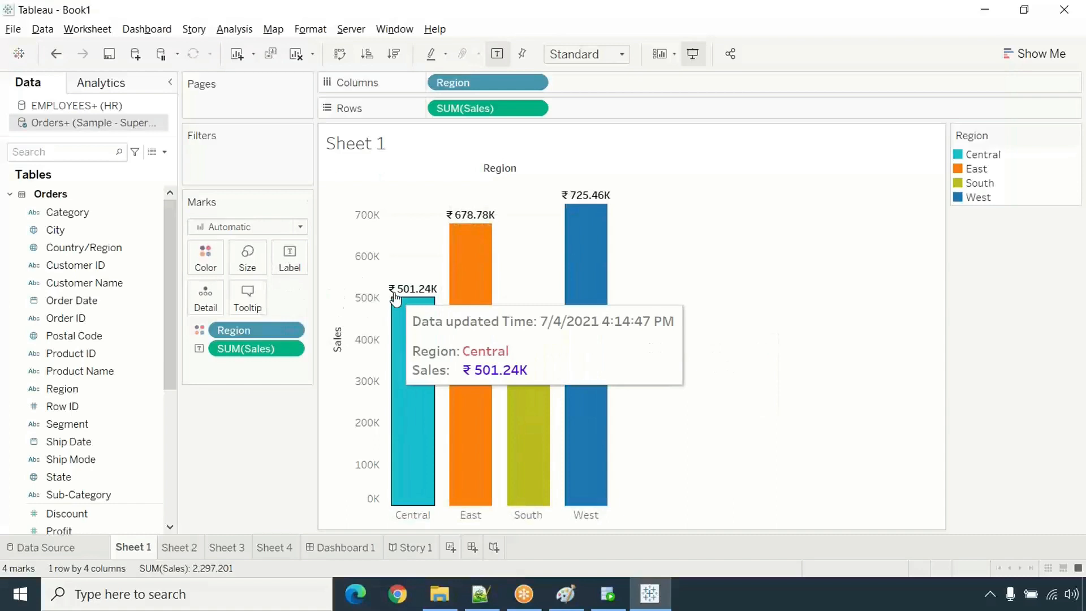
mouse_move(572, 266)
left_click_drag(256, 348, 241, 253)
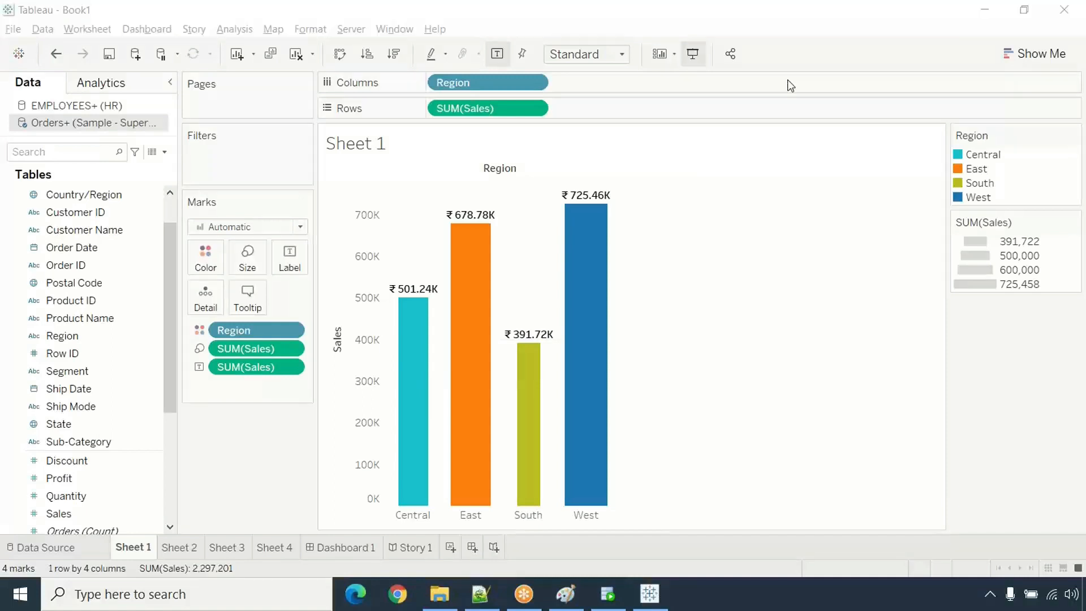
mouse_move(605, 343)
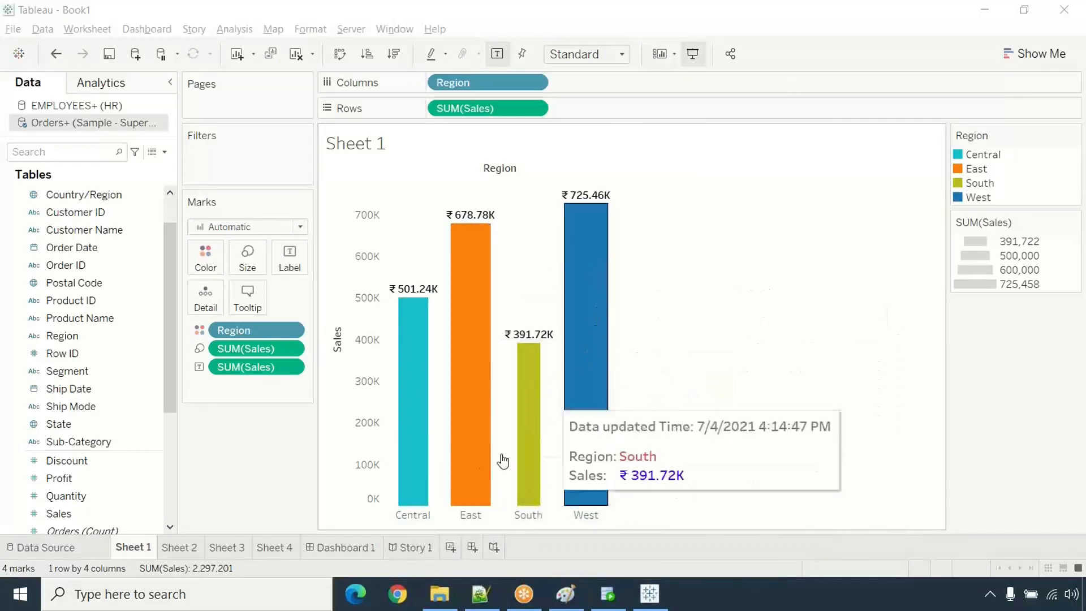
mouse_move(517, 475)
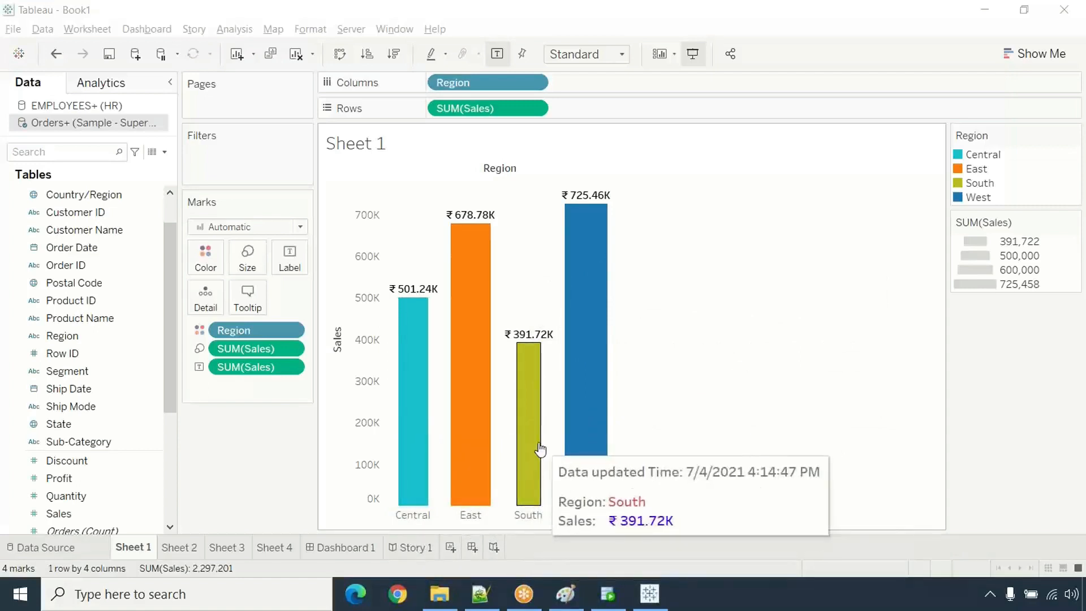
- Rename Sheet 1 as "Sales By Regions"
right_click(148, 544)
left_click(623, 393)
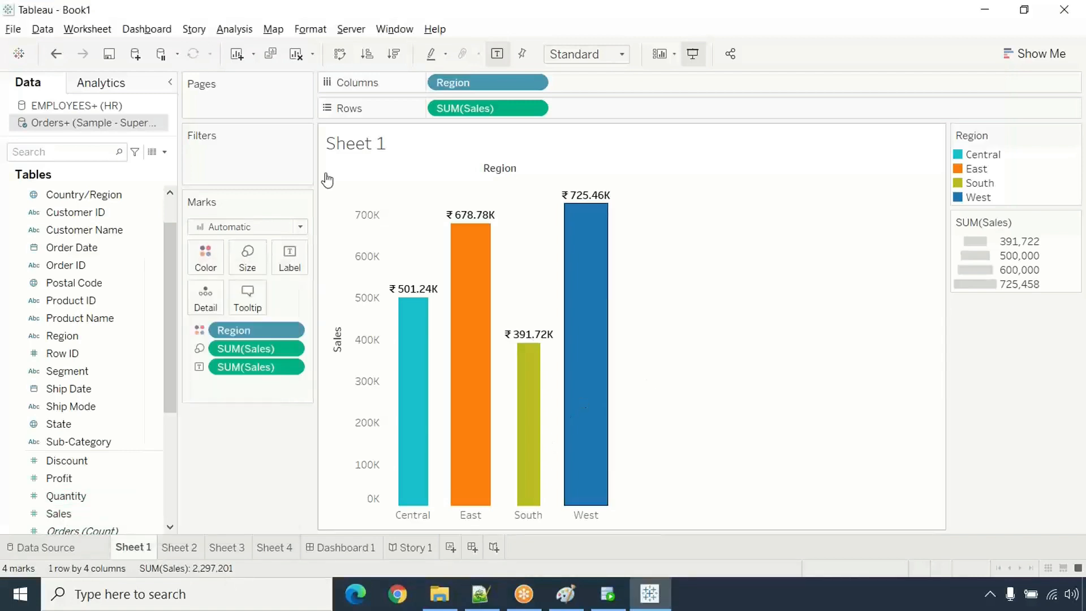
double_click(149, 547)
type("Sales")
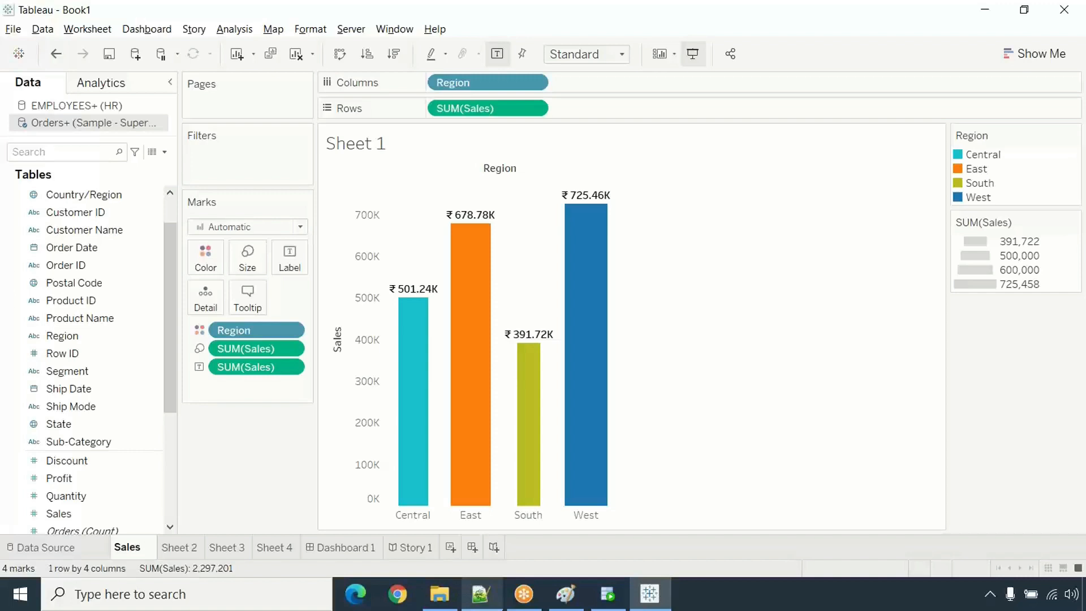
type(" By R")
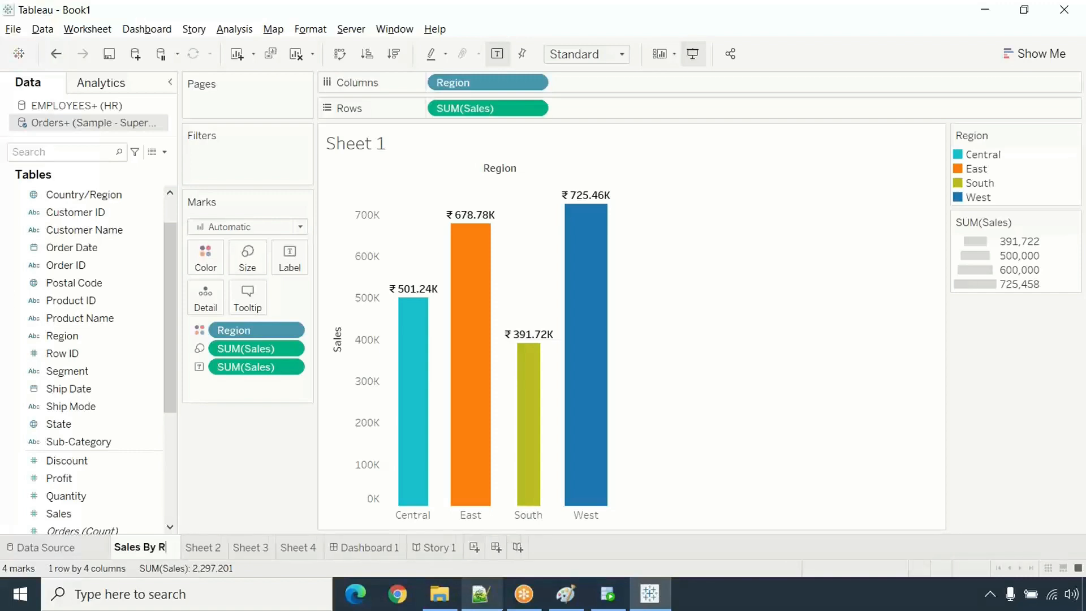
type("egions")
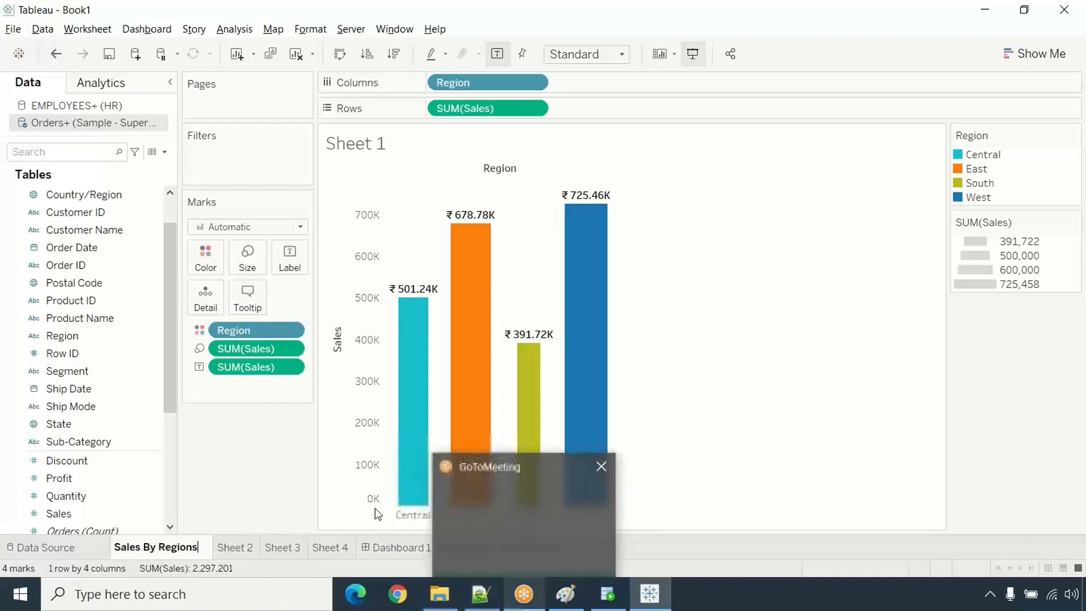
key("Return")
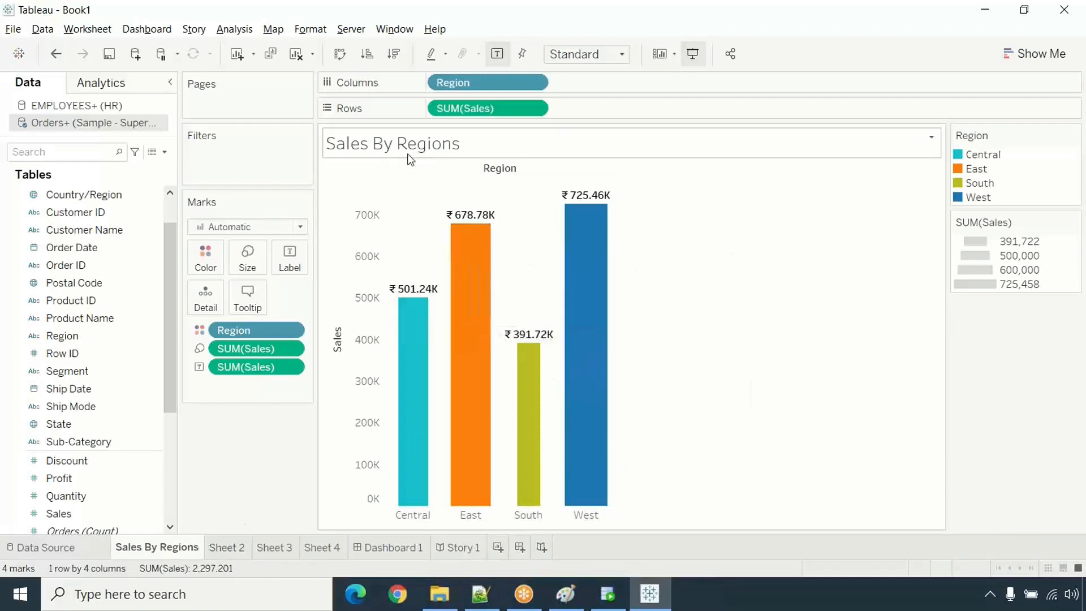
- Correct the worksheet name to "Sales By Region"
double_click(180, 547)
left_click(193, 546)
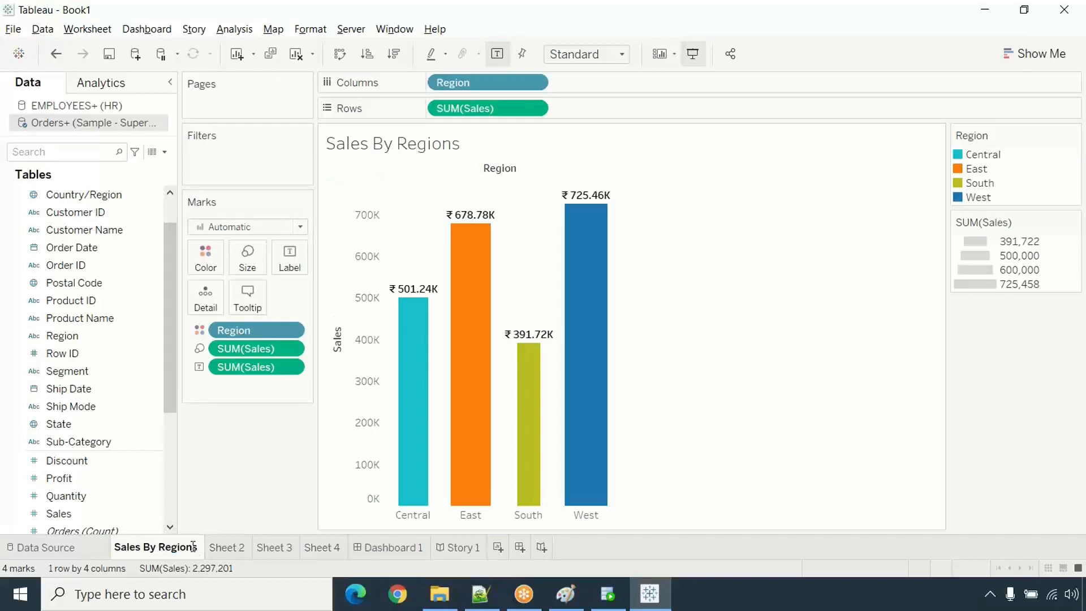
key("Return")
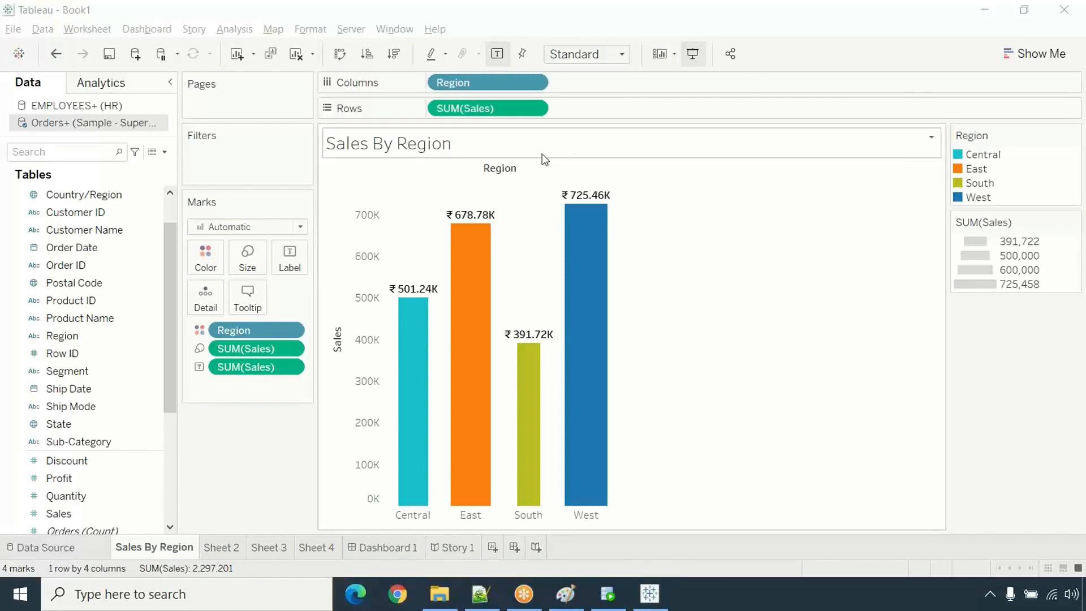
- Format the worksheet title as centered, bold, purple text and apply it to the sheet
double_click(434, 146)
left_click_drag(516, 242, 300, 236)
left_click(627, 209)
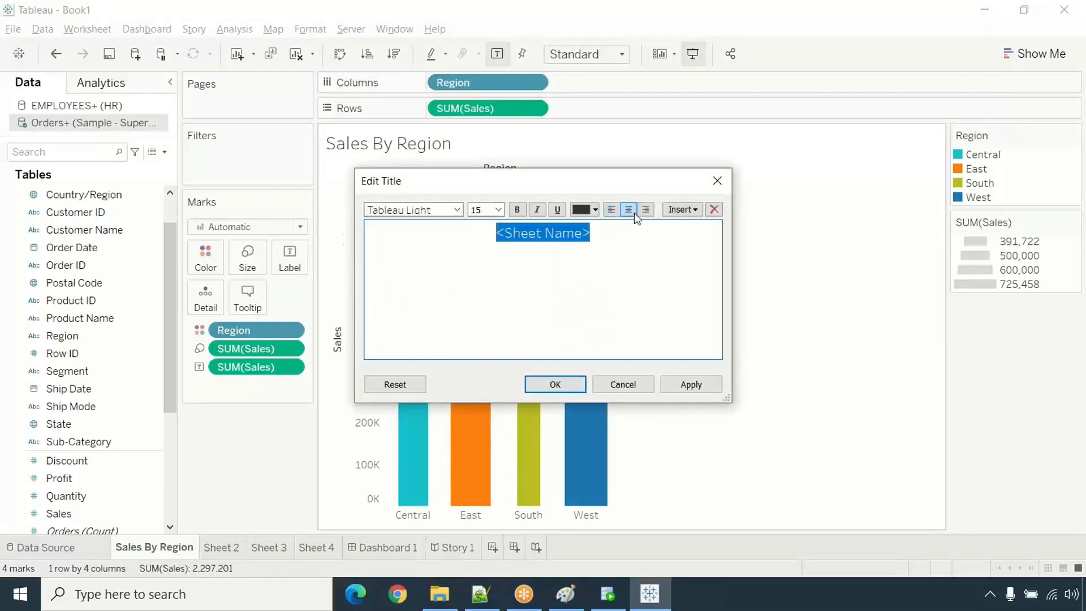
left_click(516, 210)
left_click(594, 209)
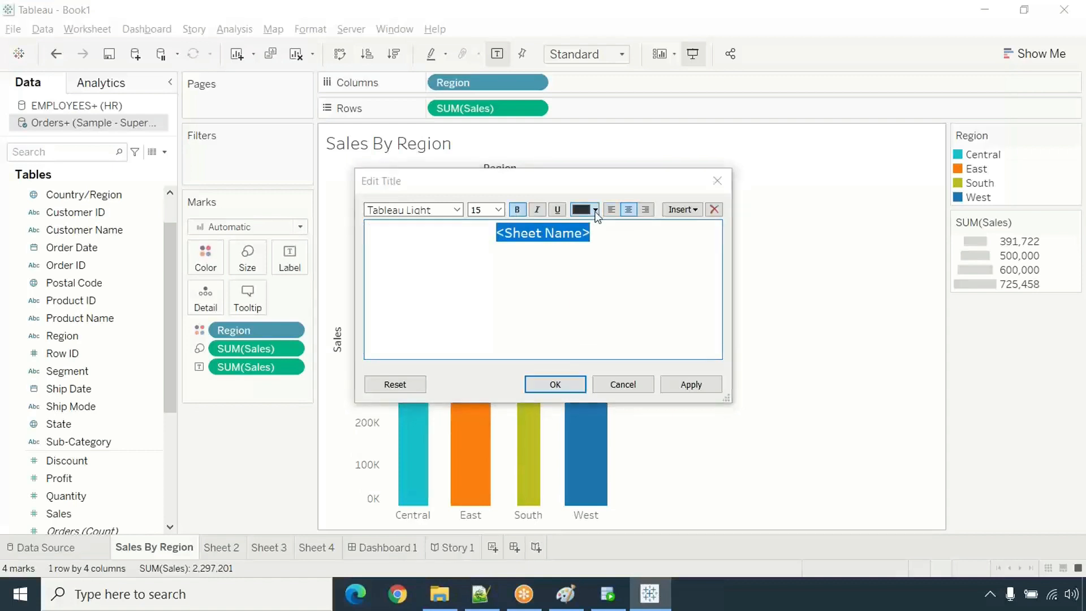
left_click(672, 225)
left_click(595, 209)
left_click(580, 306)
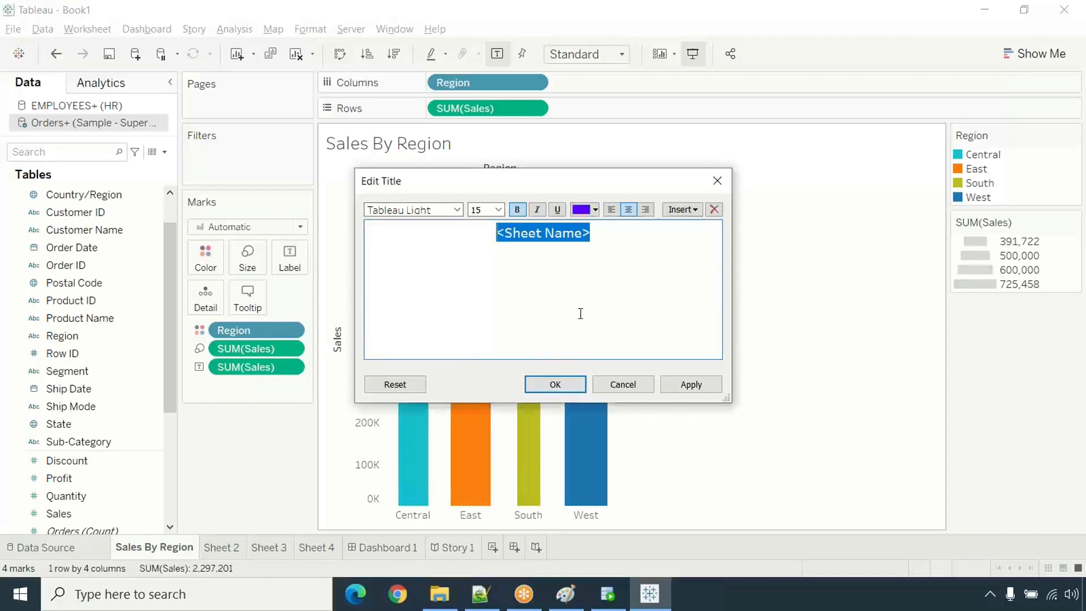
left_click(691, 384)
left_click(555, 383)
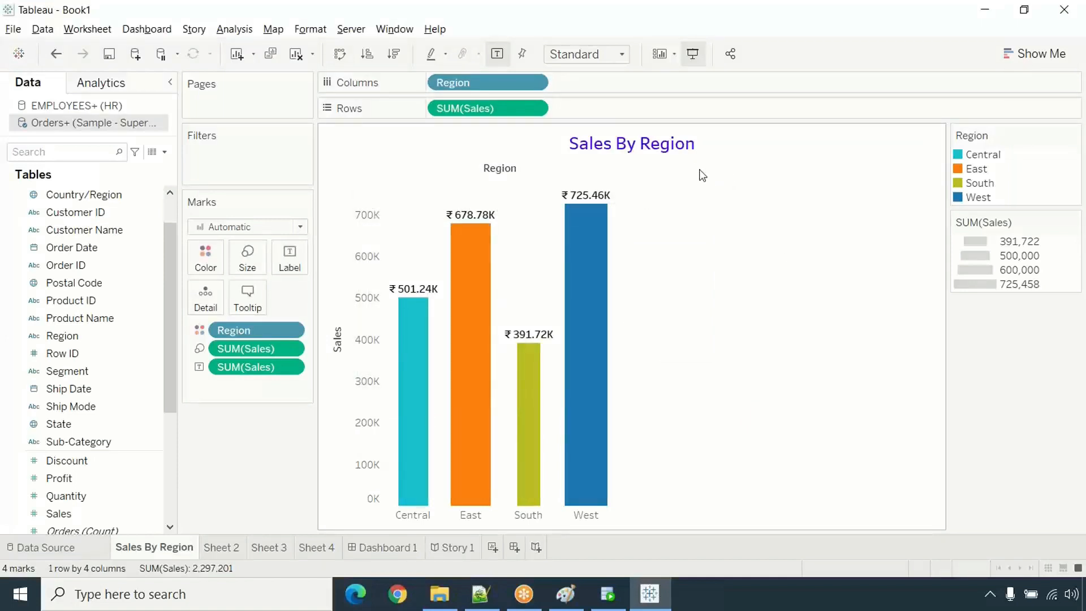
- Preview the chart in presentation mode and duplicate the Sales By Region worksheet
left_click(695, 60)
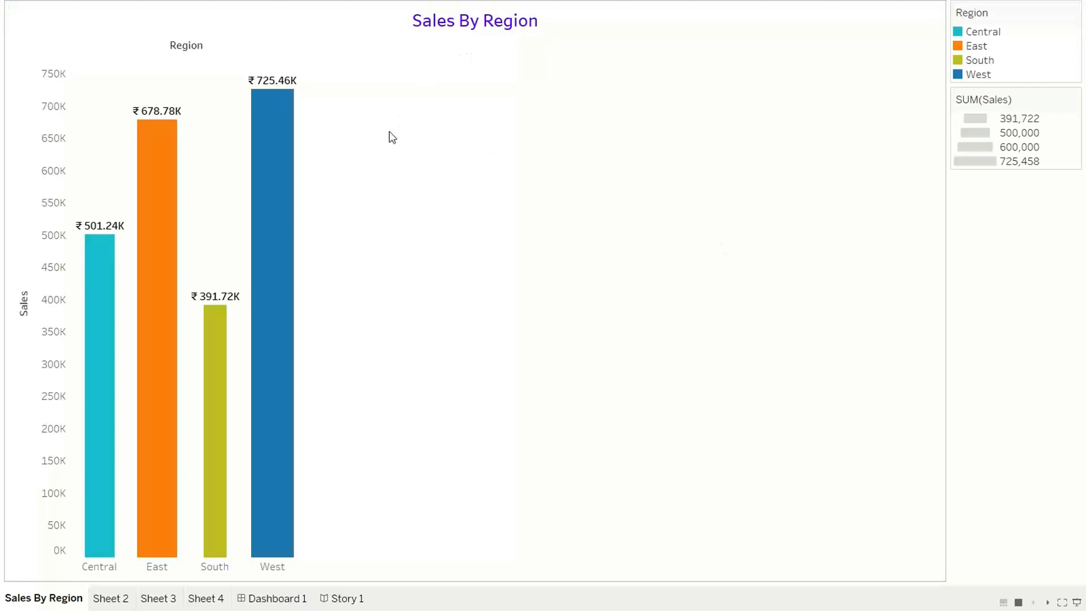
key("Escape")
right_click(153, 549)
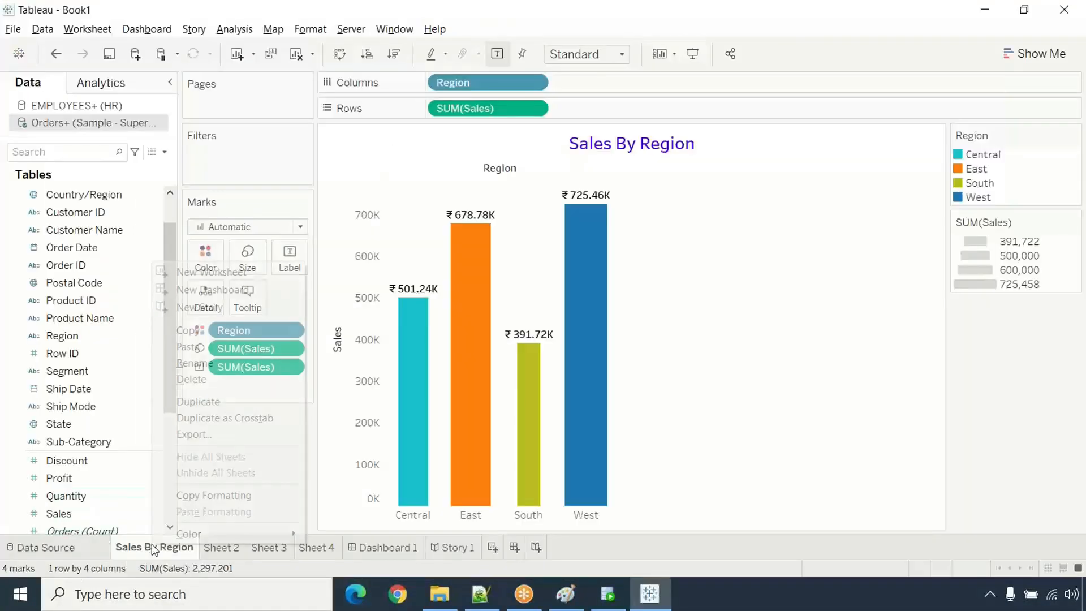
left_click(206, 405)
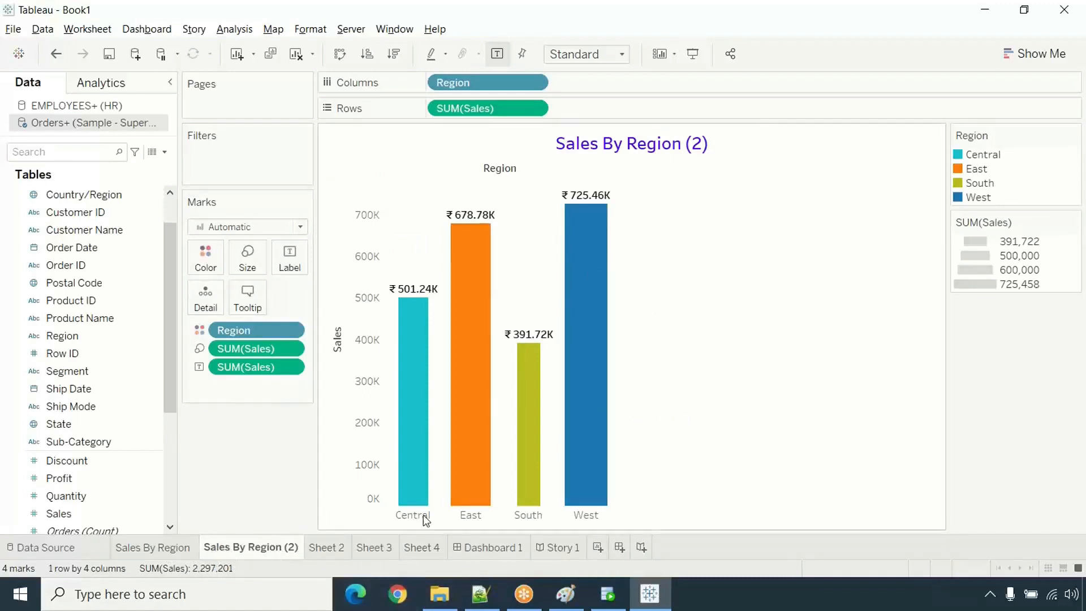
left_click(783, 53)
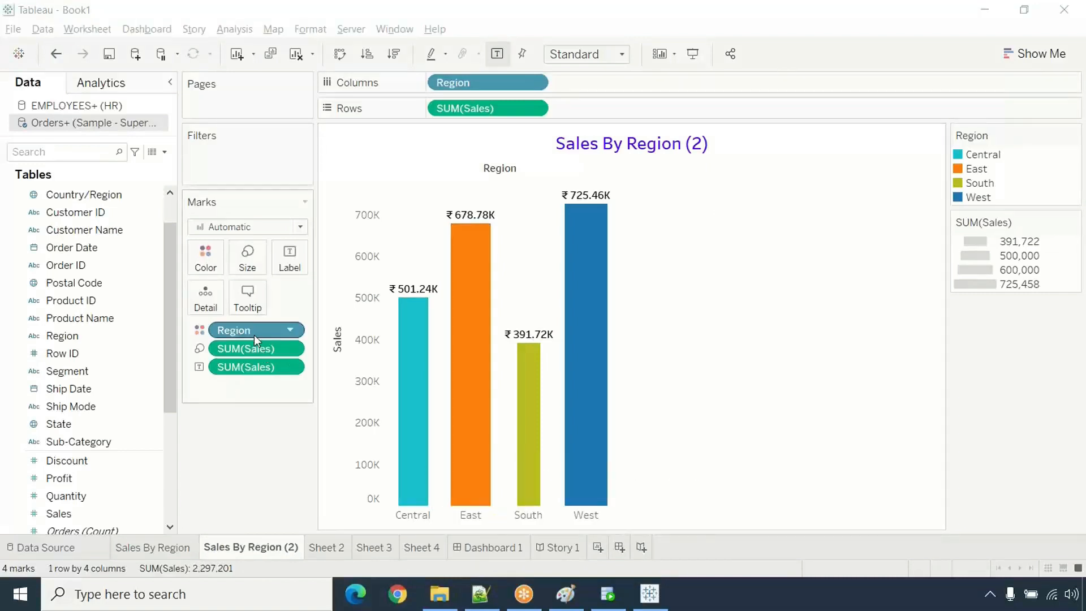
- On the duplicate sheet, replace the Region coloring and the SUM(Sales) bar sizing with coloring by SUM(Sales)
left_click_drag(254, 329, 92, 345)
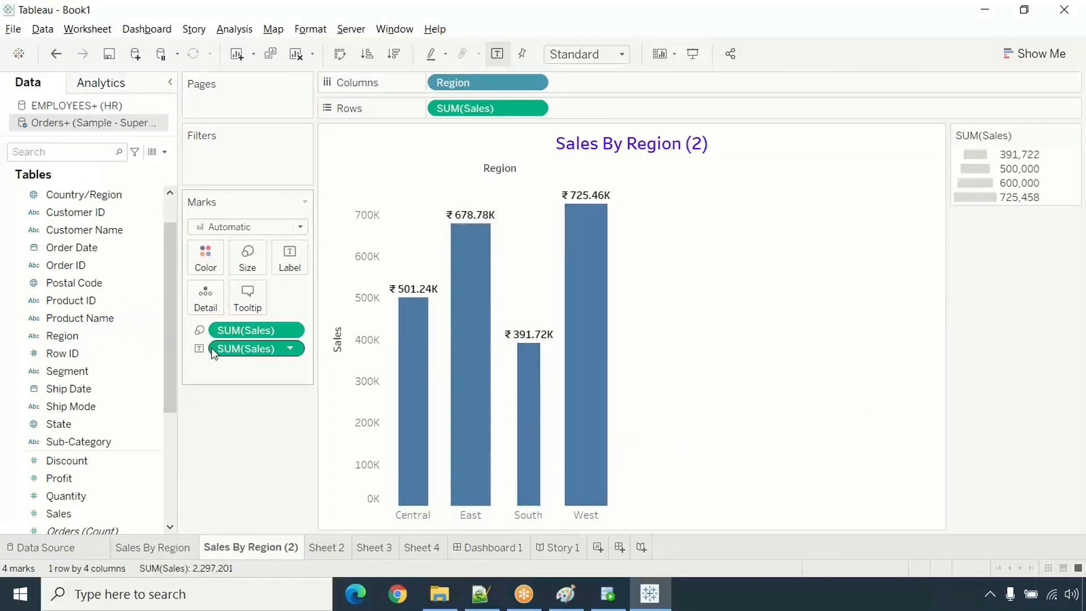
key("ctrl+z")
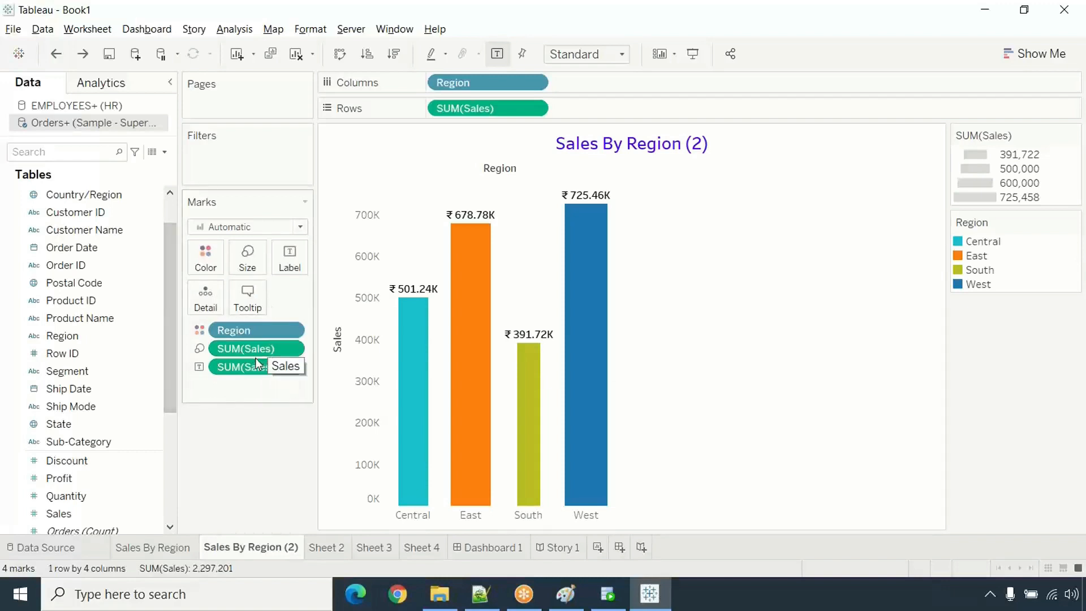
left_click_drag(246, 333, 11, 358)
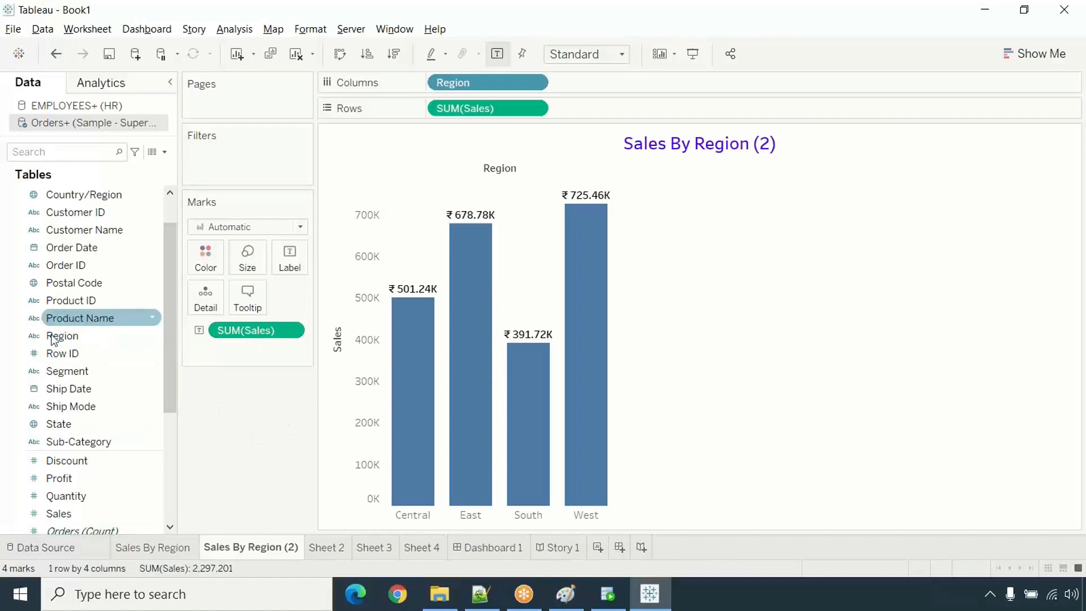
mouse_move(61, 514)
left_mouse_down()
mouse_move(146, 469)
mouse_move(218, 274)
mouse_move(205, 263)
left_mouse_up()
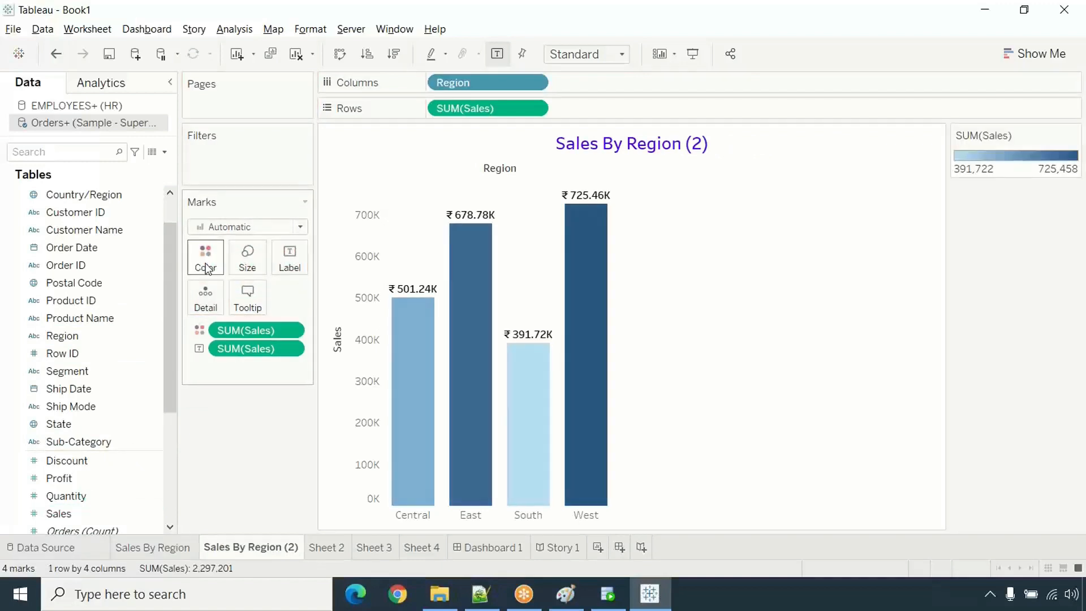
- Compare the bar coloring on the Sales By Region sheet with that on its duplicate
left_click(148, 547)
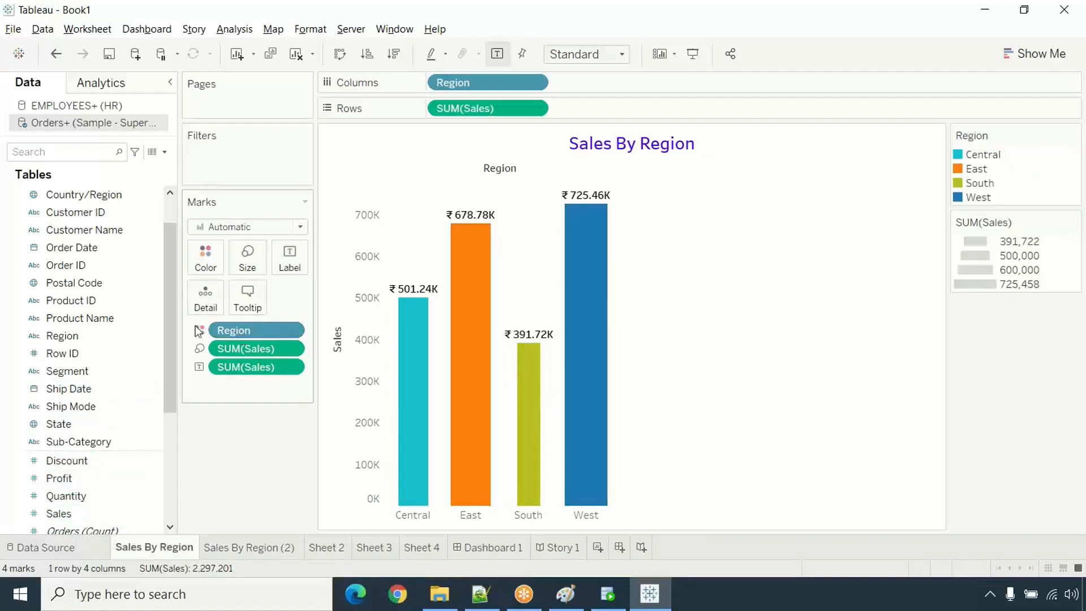
left_click(227, 550)
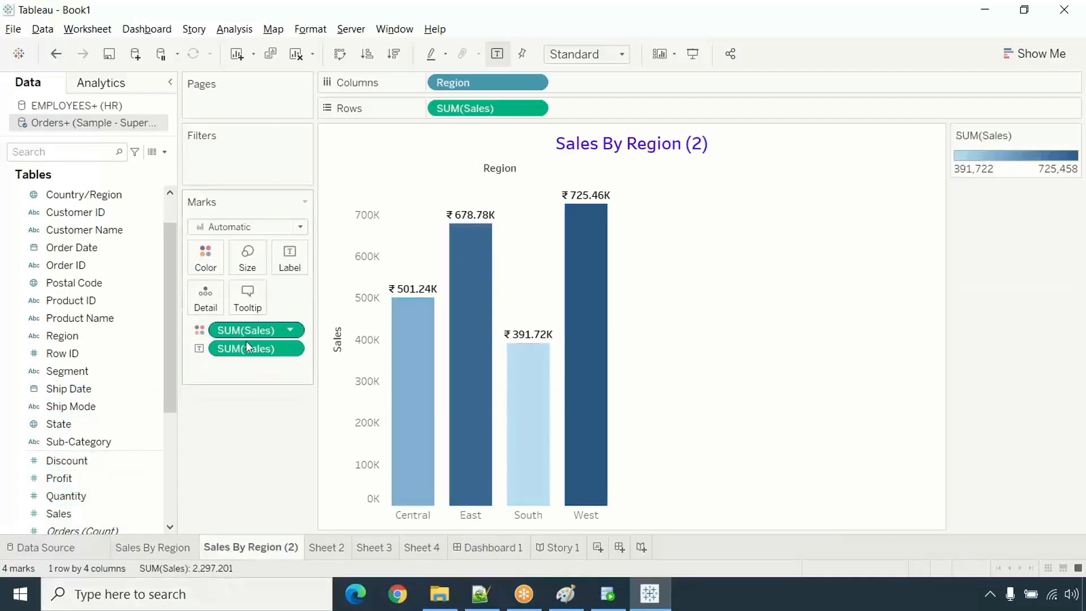
mouse_move(492, 253)
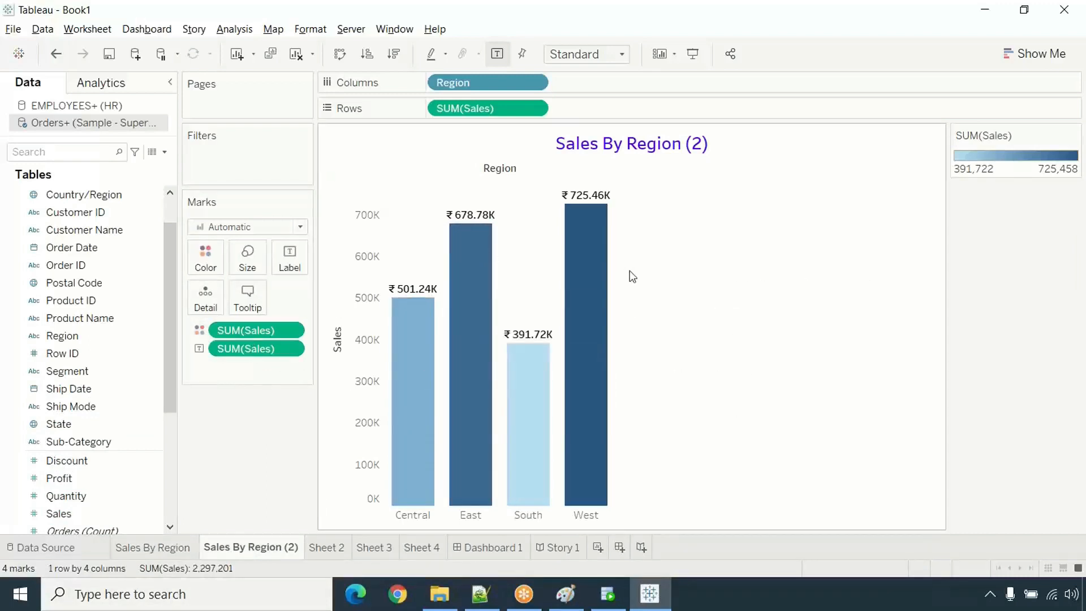
left_click(175, 607)
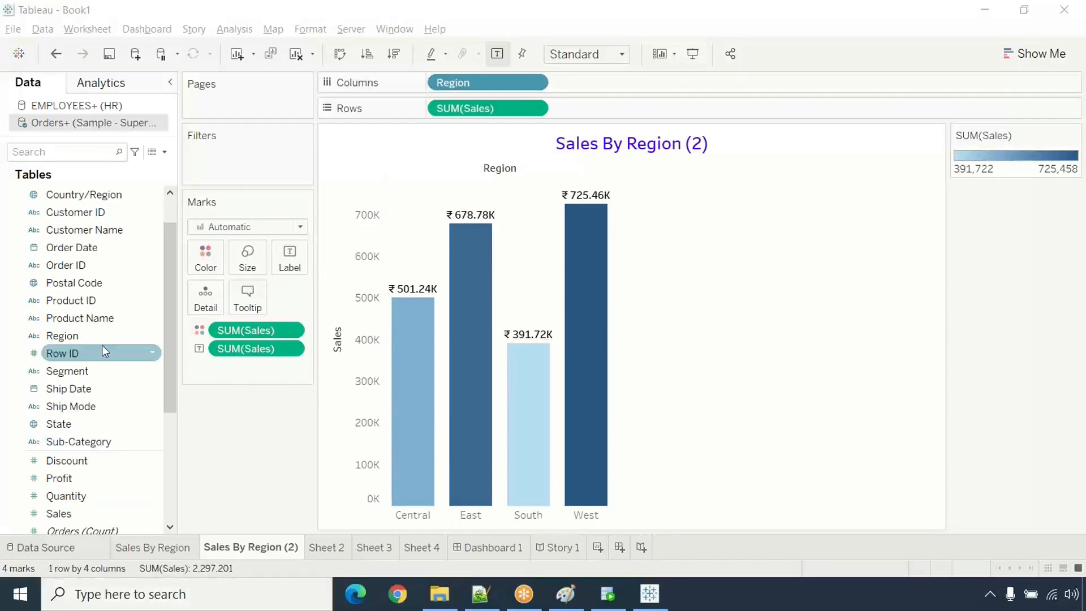
mouse_move(507, 409)
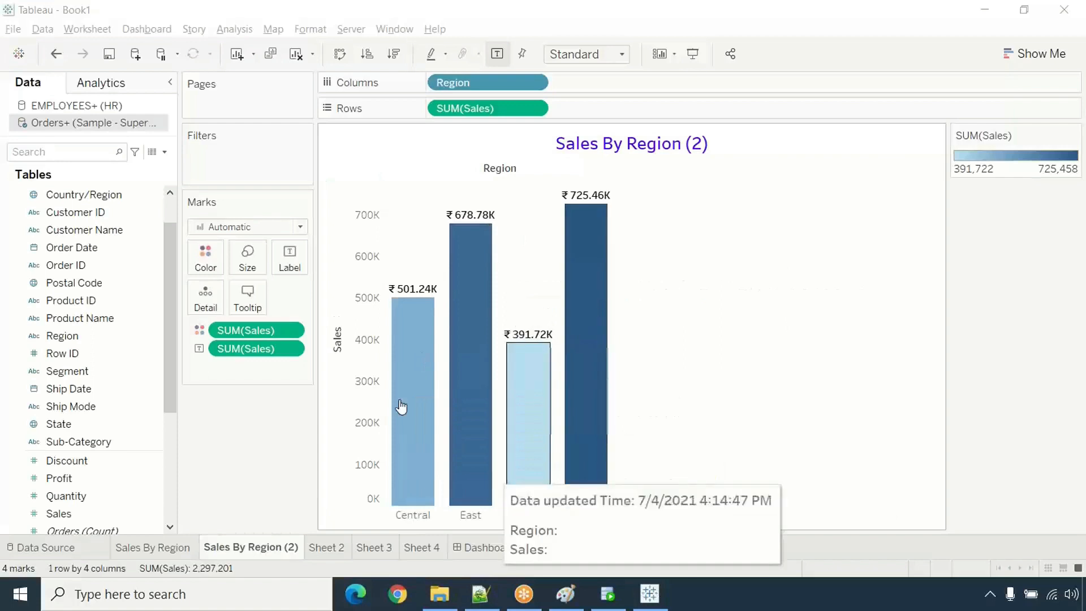
- Switch to the Notepad++ notes, highlight the line on Measures, and return to the duplicate sheet in Tableau
left_click(486, 596)
left_click(131, 377)
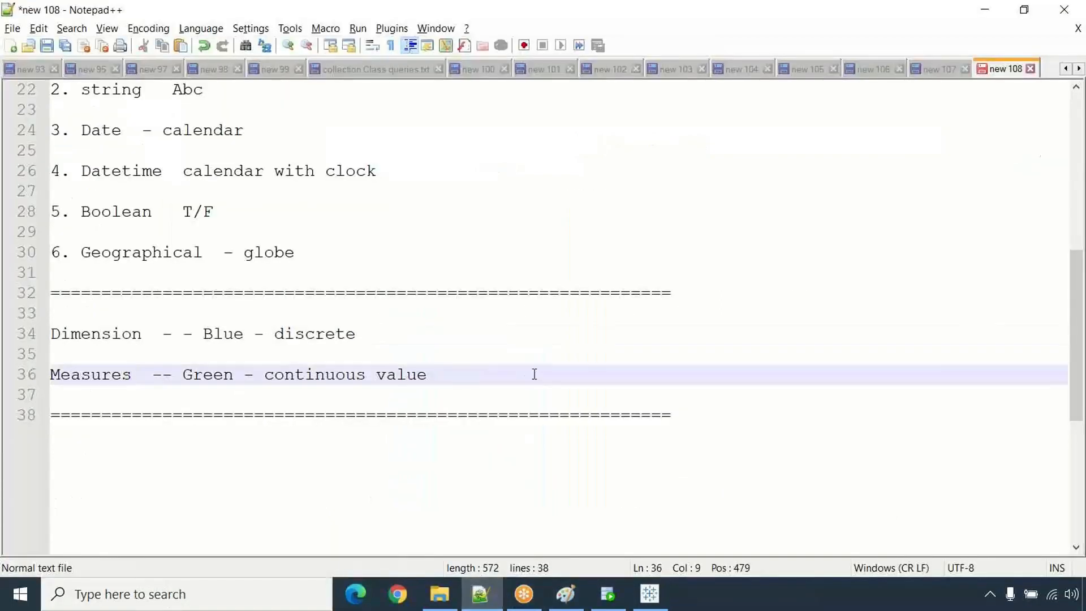
left_click_drag(534, 375, 2, 377)
key("alt+Tab")
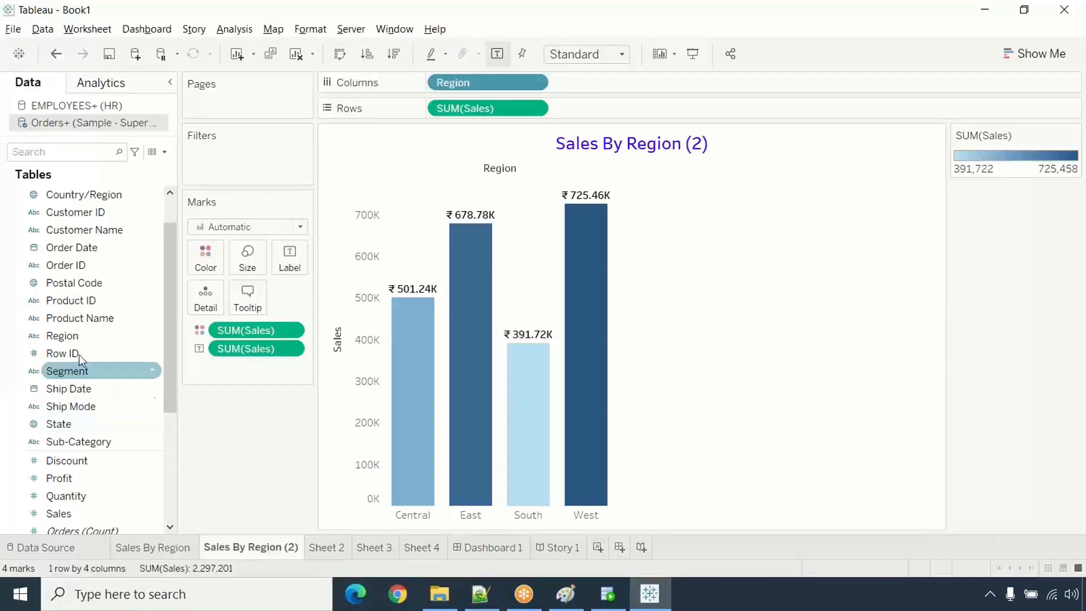
mouse_move(526, 383)
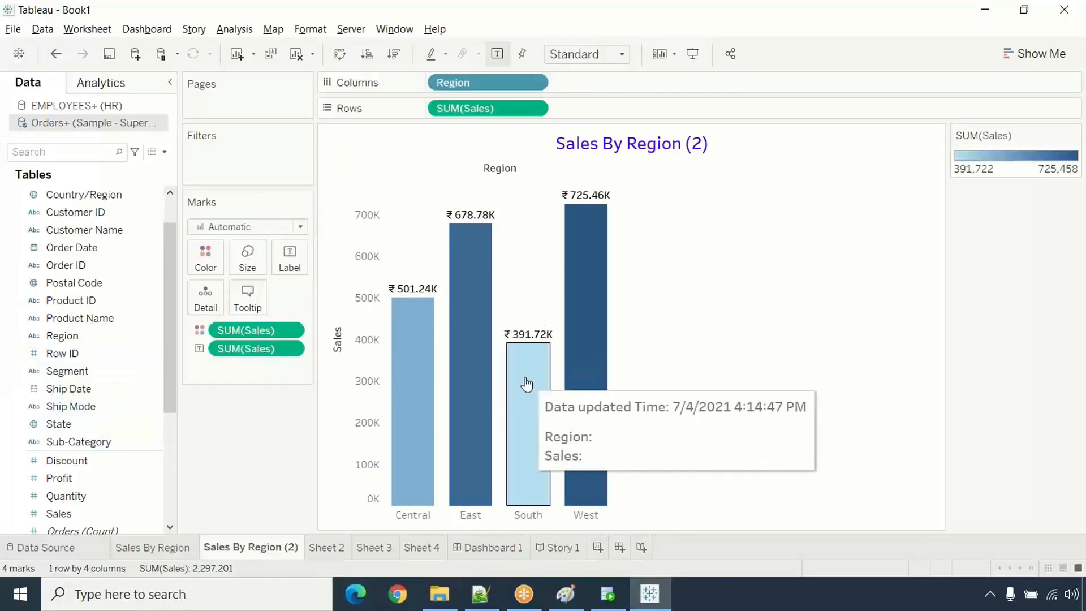
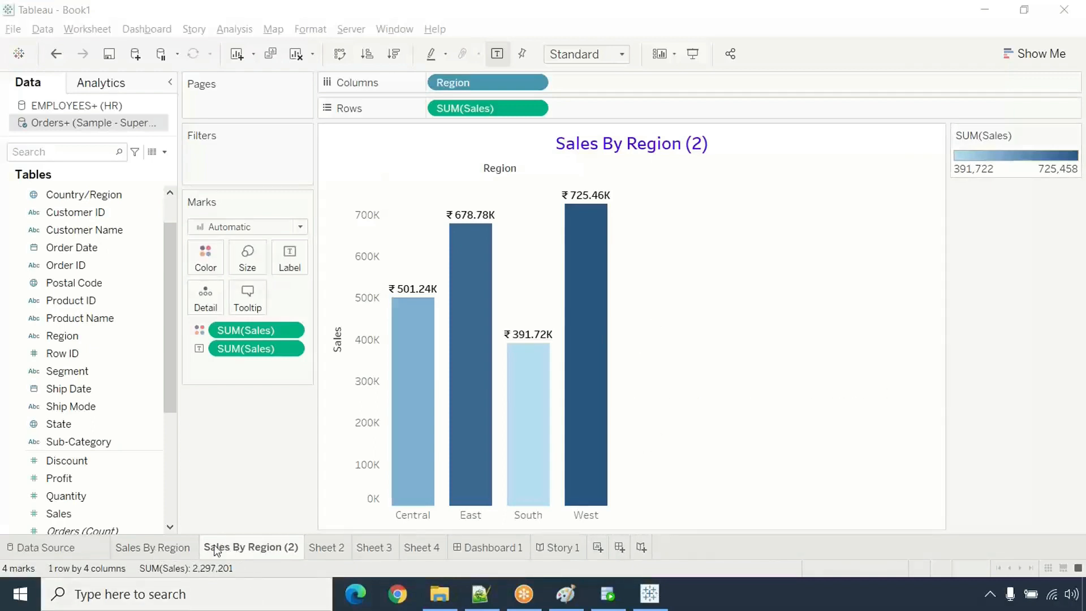
- Review the original Sales By Region sheet, its duplicate and the empty Sheet 2
left_click(161, 549)
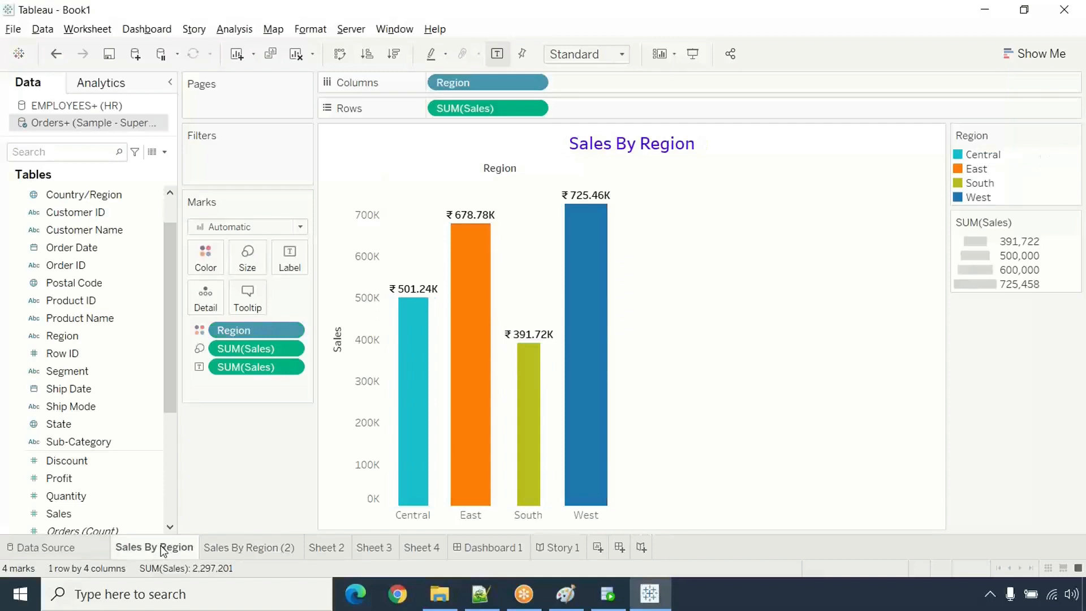
left_click(254, 547)
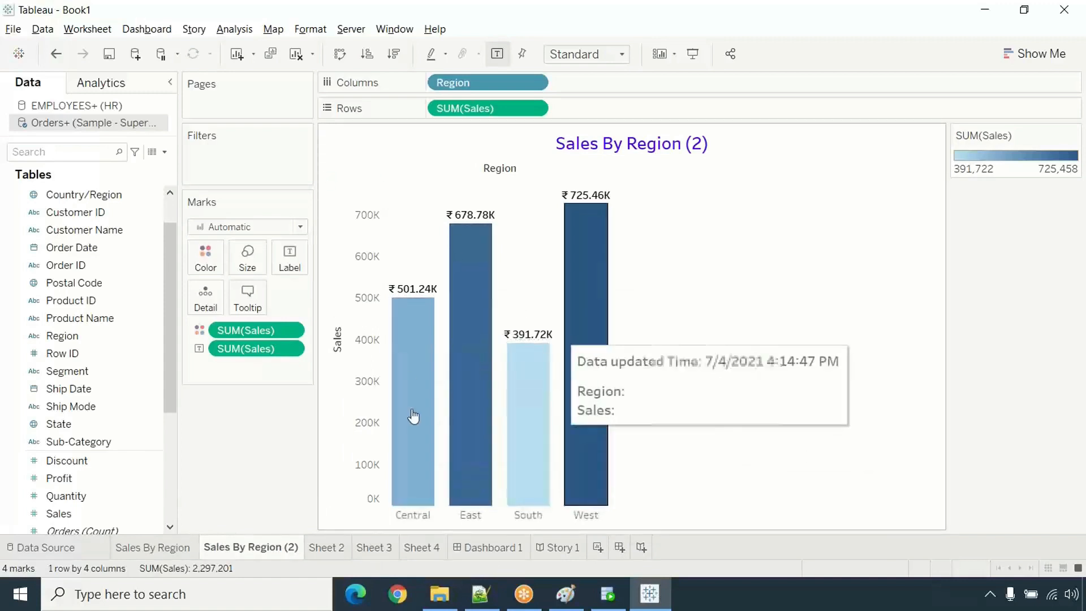
left_click(330, 548)
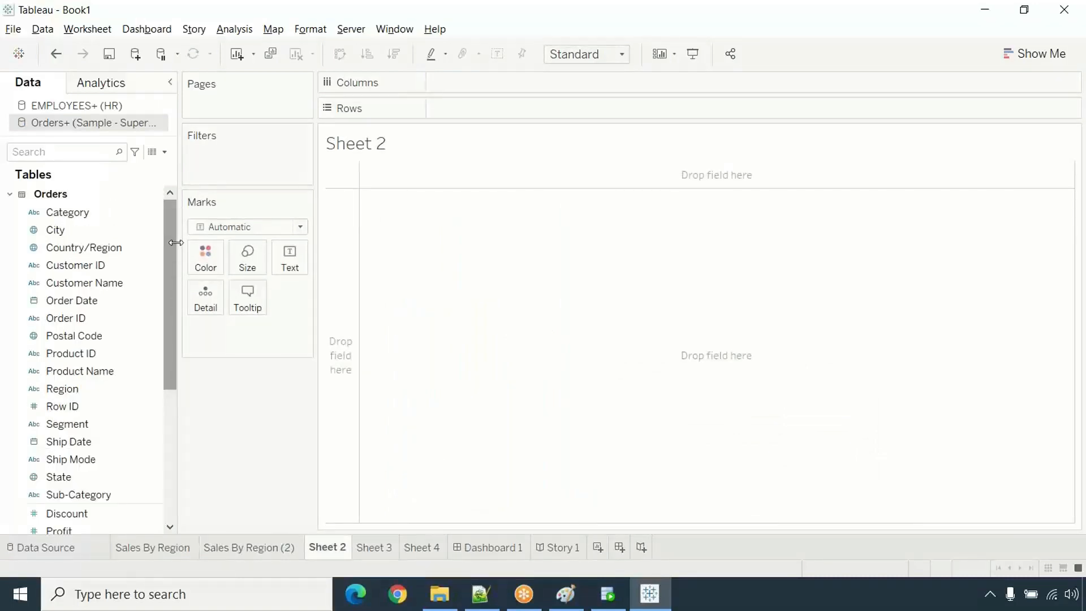
left_click(255, 547)
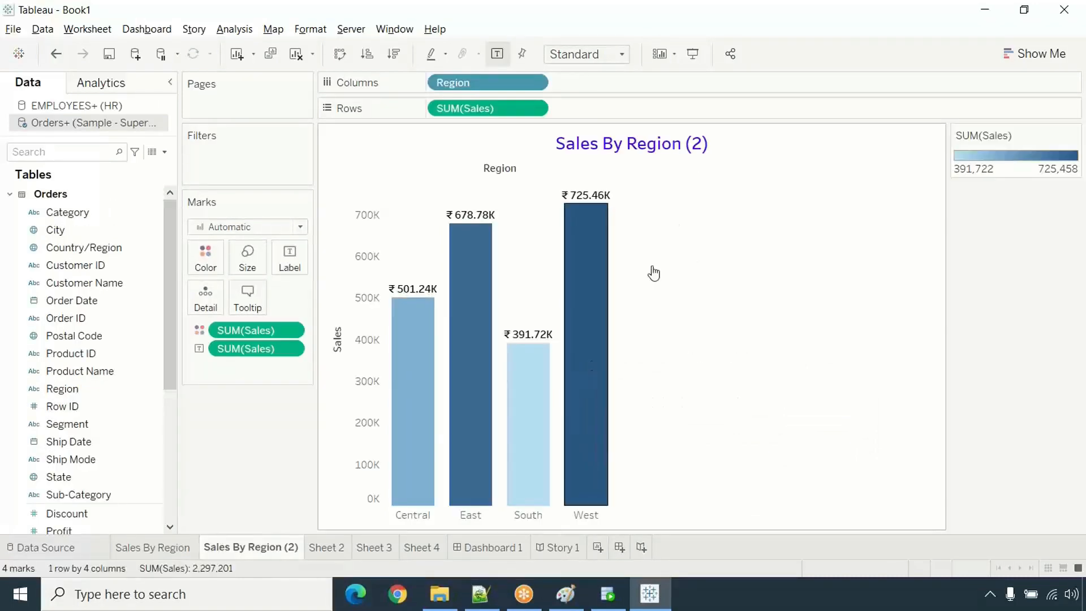
- Build a bar chart on Sheet 2 with Category in Columns and SUM(Sales) in Rows
left_click(328, 548)
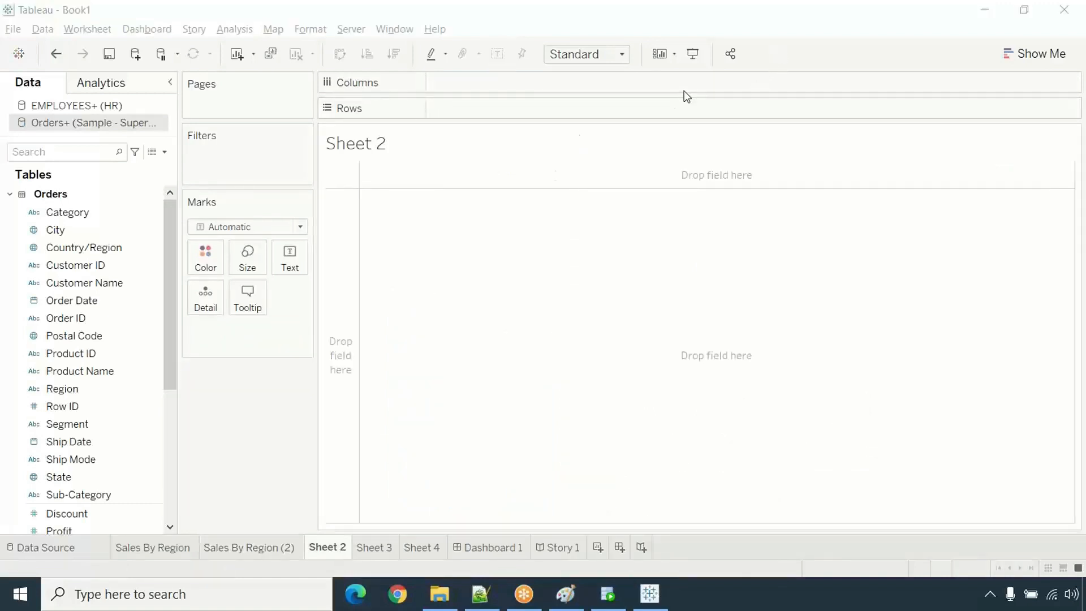
left_click_drag(91, 220, 487, 88)
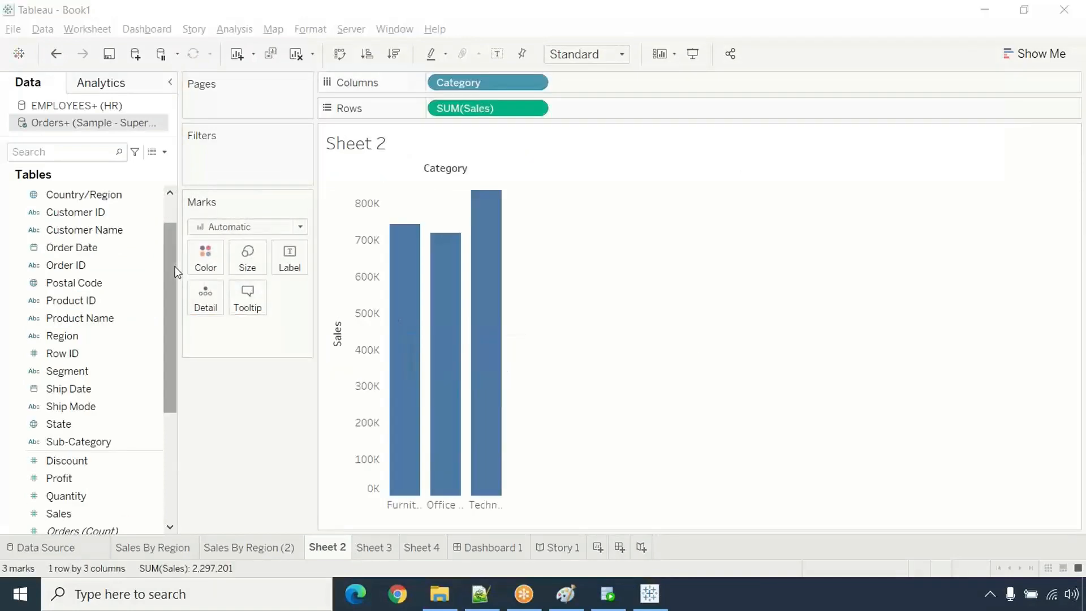
scroll(172, 247, "up", 3)
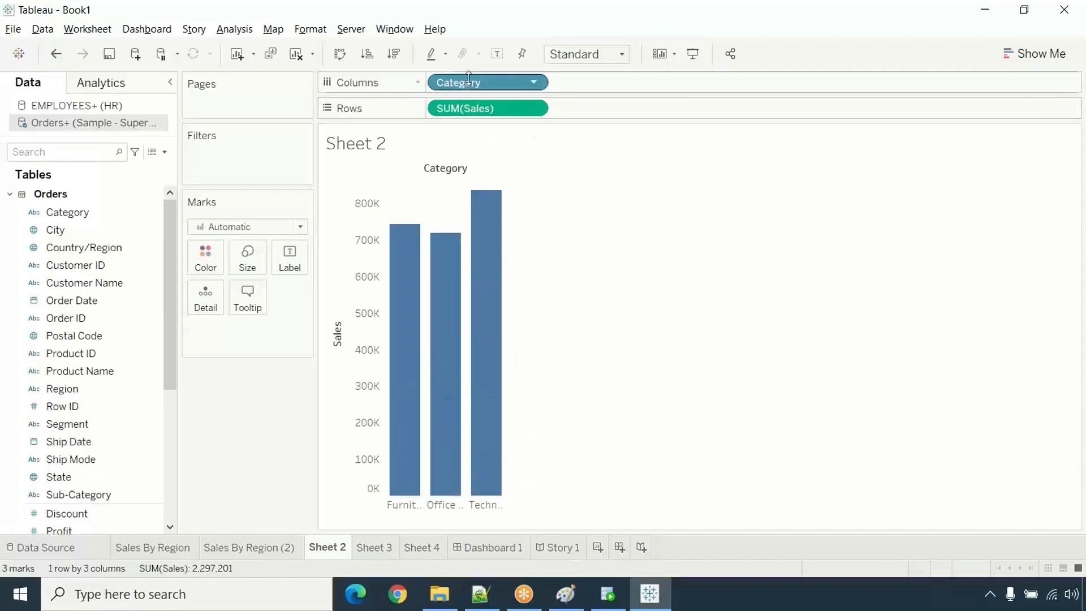
mouse_move(483, 251)
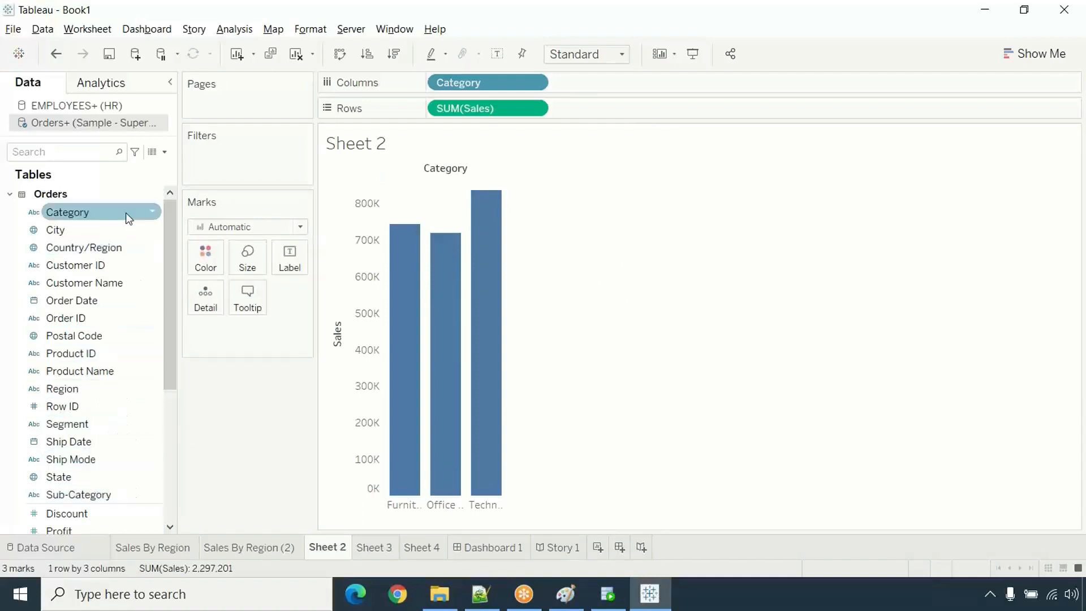
- Color the Sheet 2 bars by Category and label them with SUM(Sales)
left_click_drag(80, 204, 204, 263)
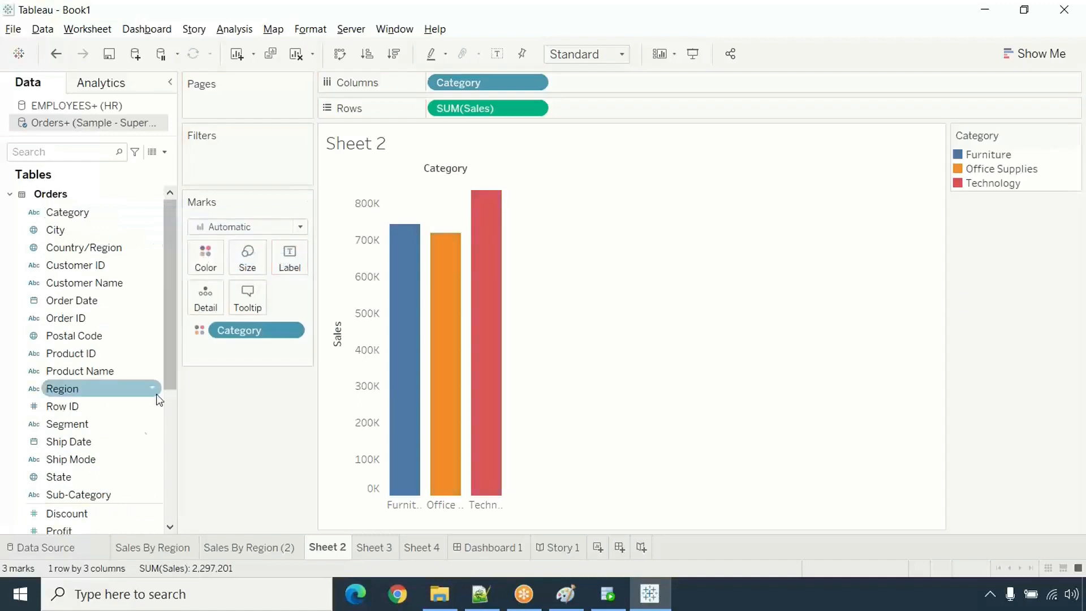
scroll(85, 498, "down", 1)
left_click_drag(82, 512, 284, 264)
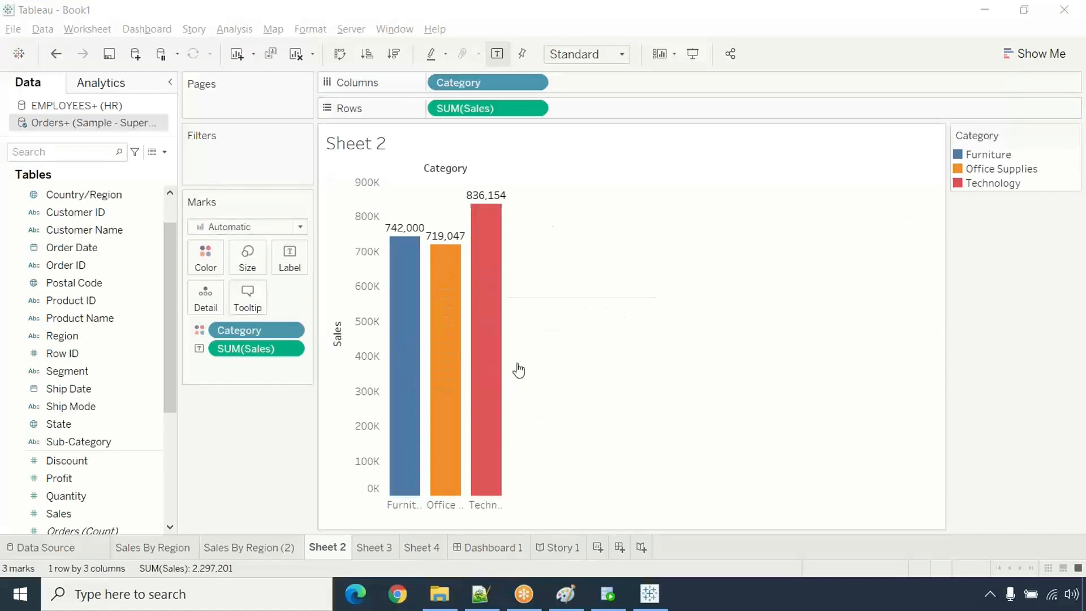
- Recolor the categories from the Tableau Classic 20 palette: Furniture turquoise, Office Supplies olive and Technology orange
left_click(209, 256)
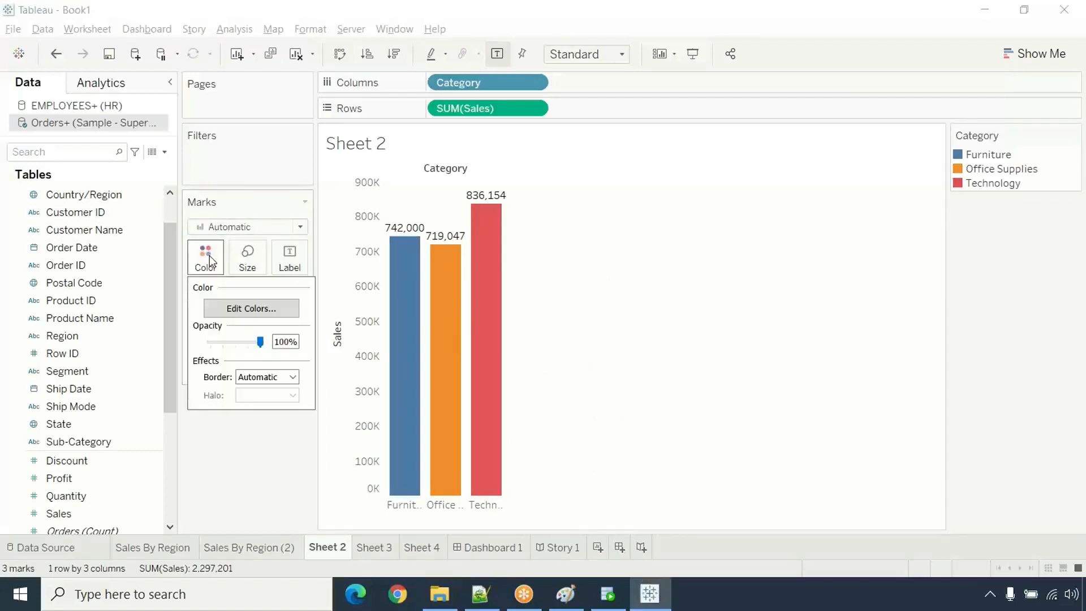
left_click(248, 306)
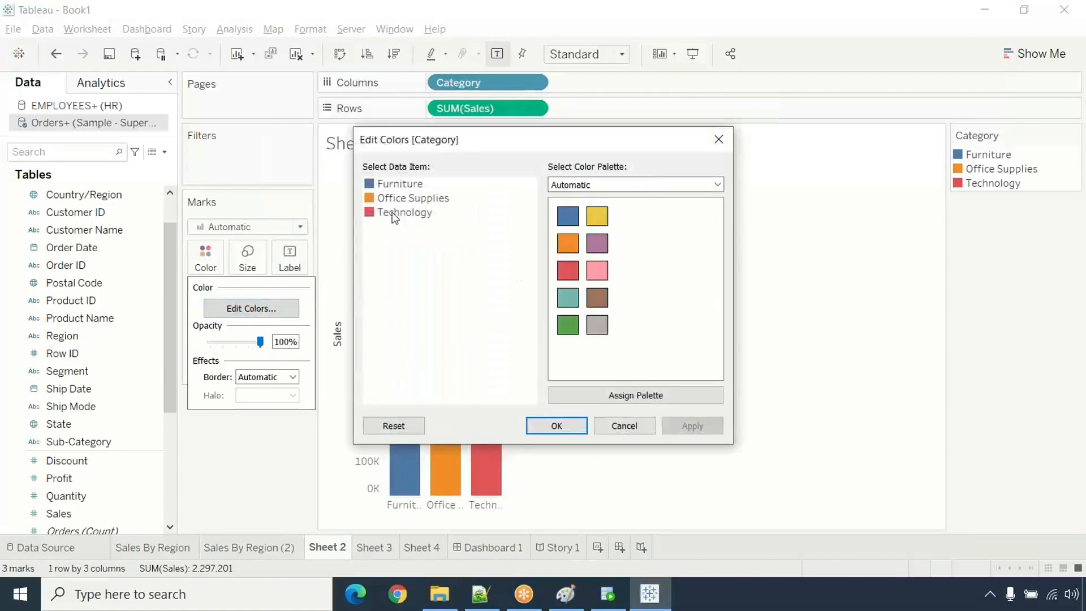
left_click(571, 185)
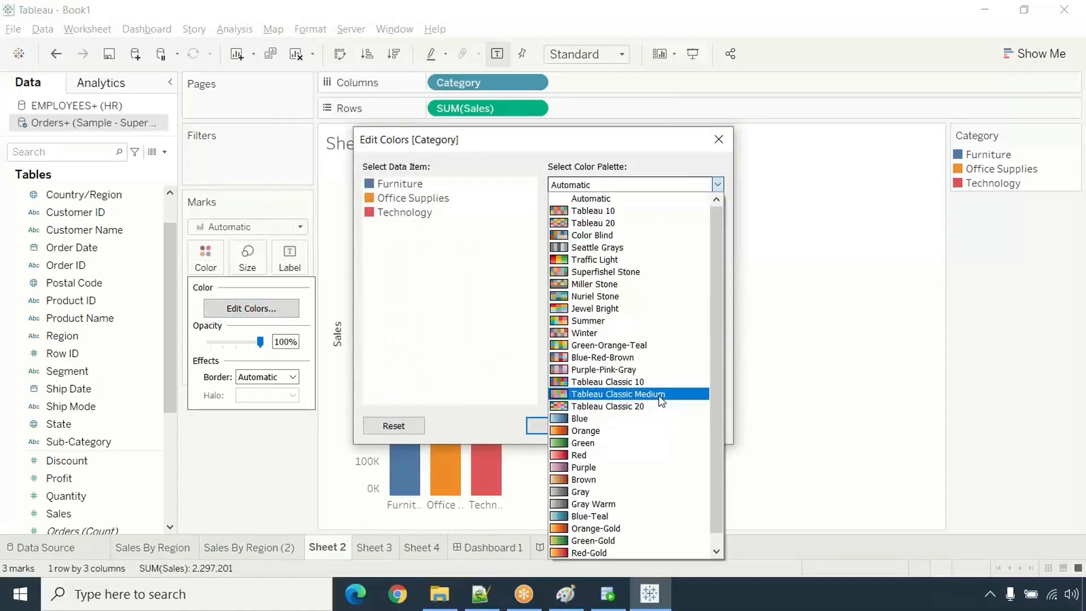
left_click(652, 411)
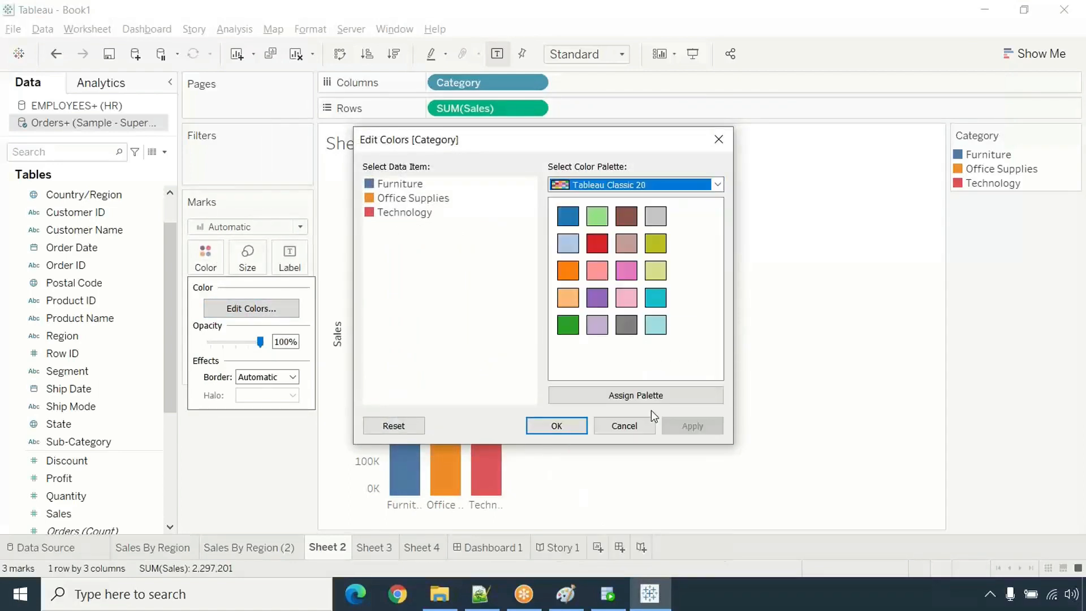
left_click(394, 186)
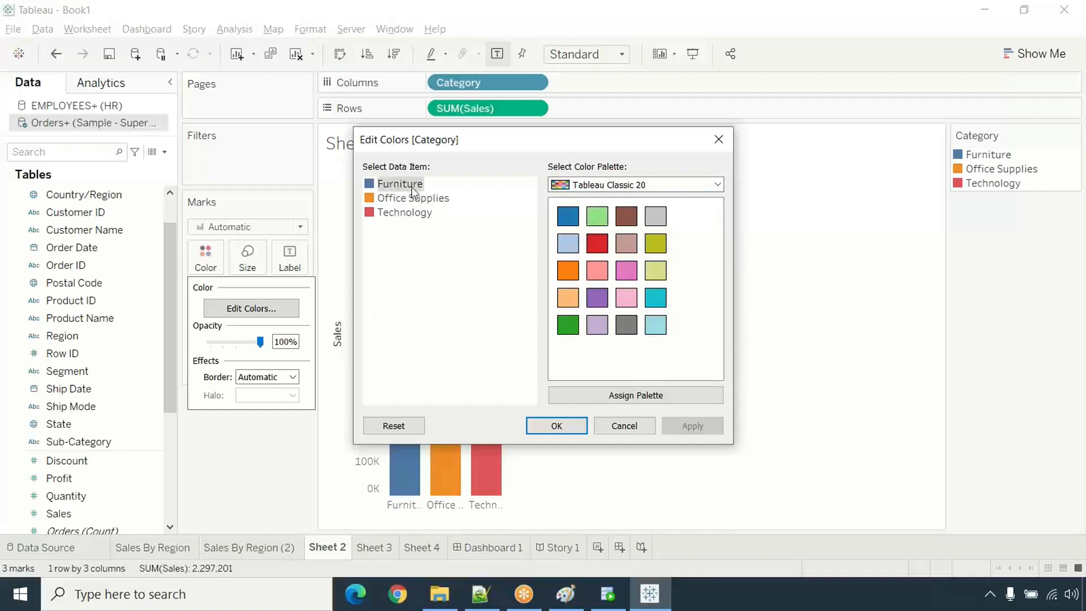
left_click(657, 298)
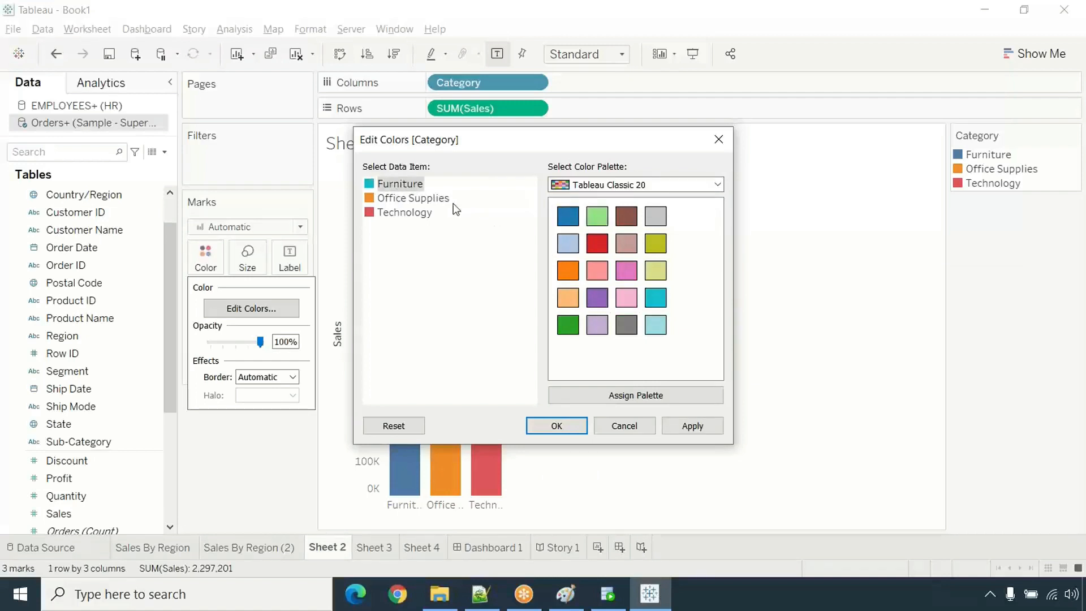
left_click(411, 198)
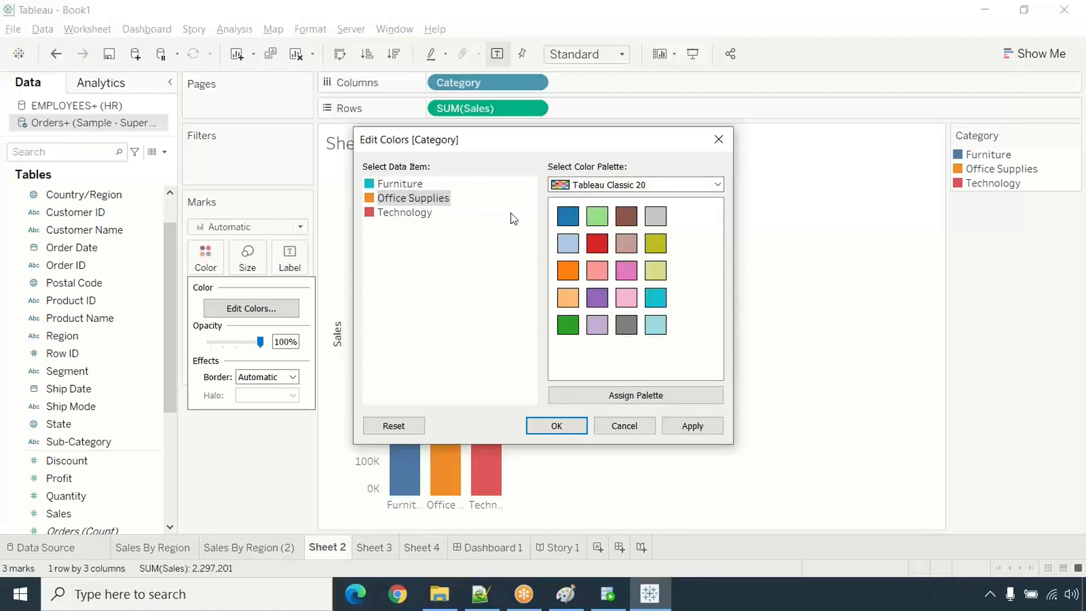
left_click(413, 213)
left_click(566, 276)
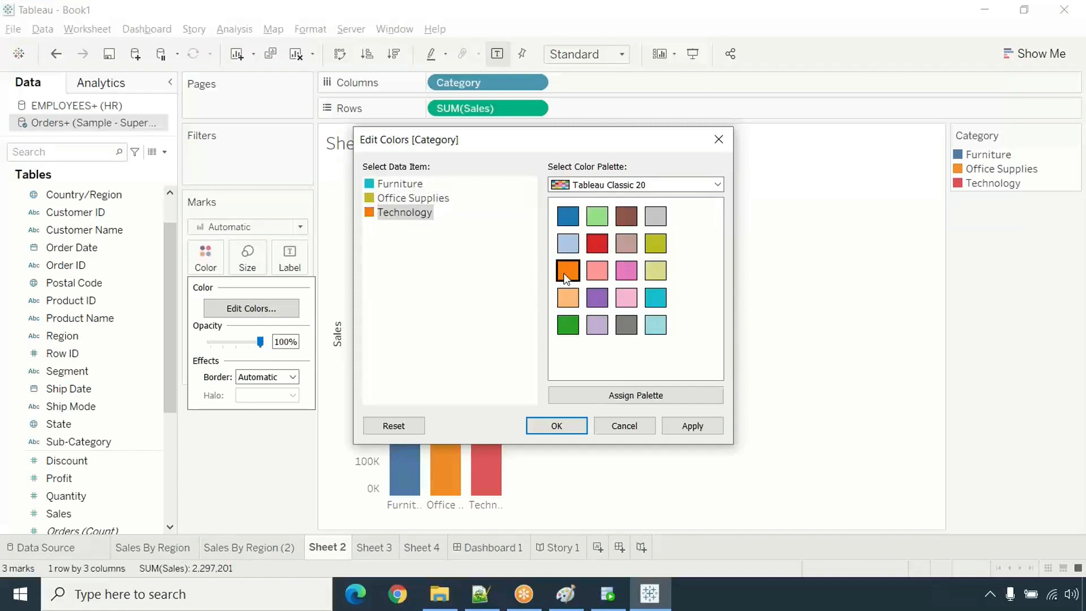
left_click(691, 425)
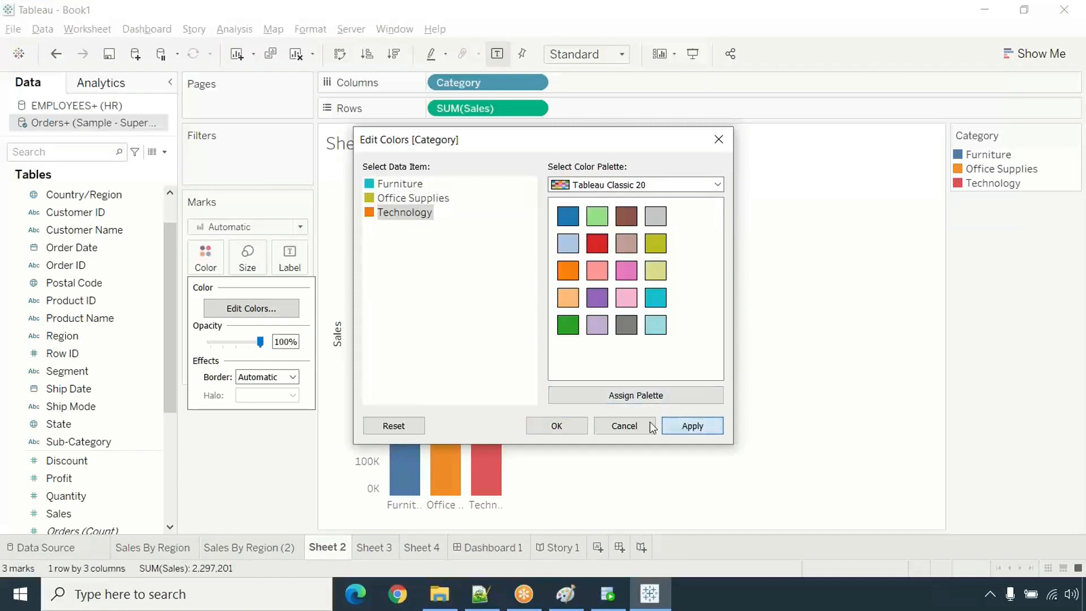
left_click(571, 428)
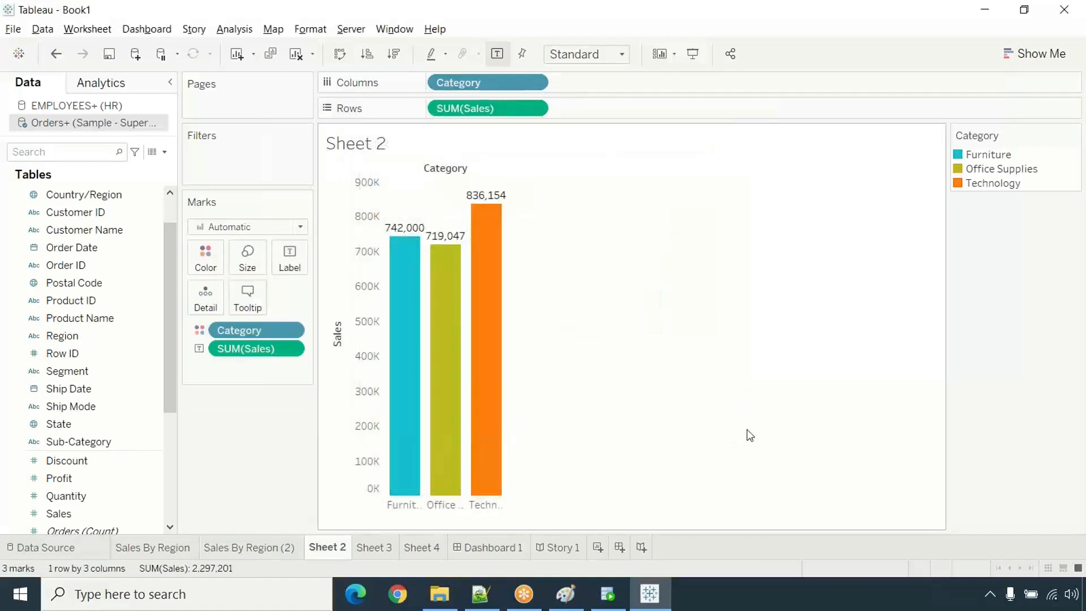
mouse_move(478, 339)
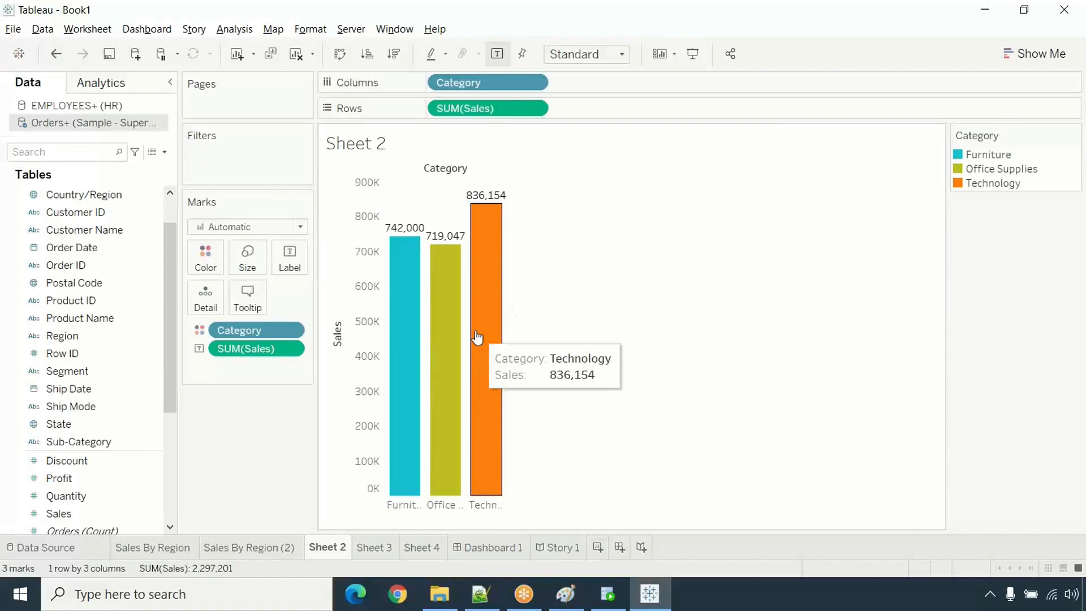
- Format the SUM(Sales) labels as Currency (Standard) with the English (India) locale
left_click(295, 347)
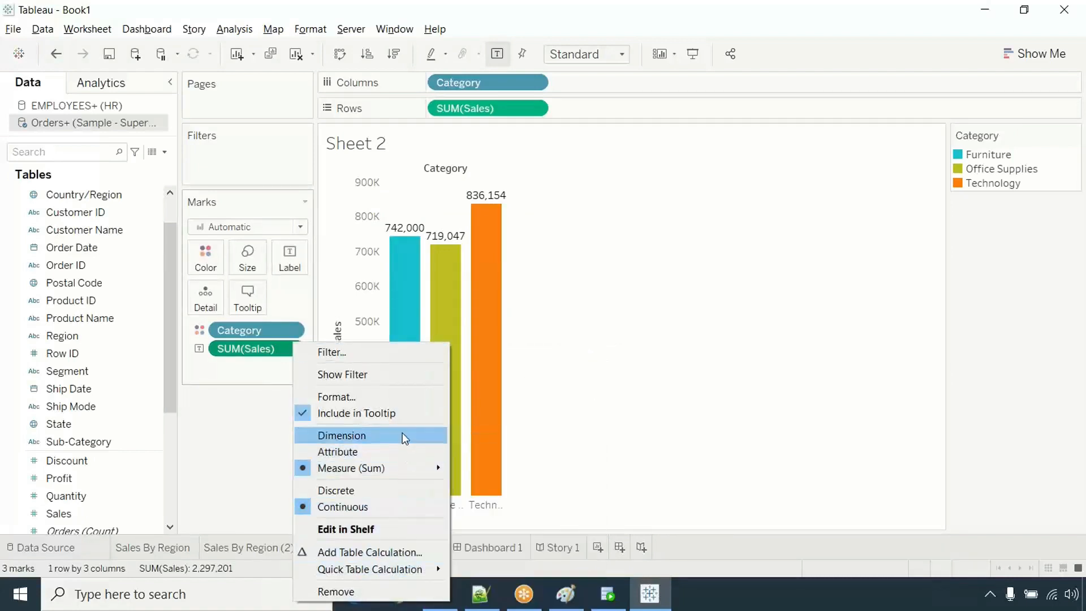
left_click(340, 397)
left_click(119, 232)
left_click(139, 291)
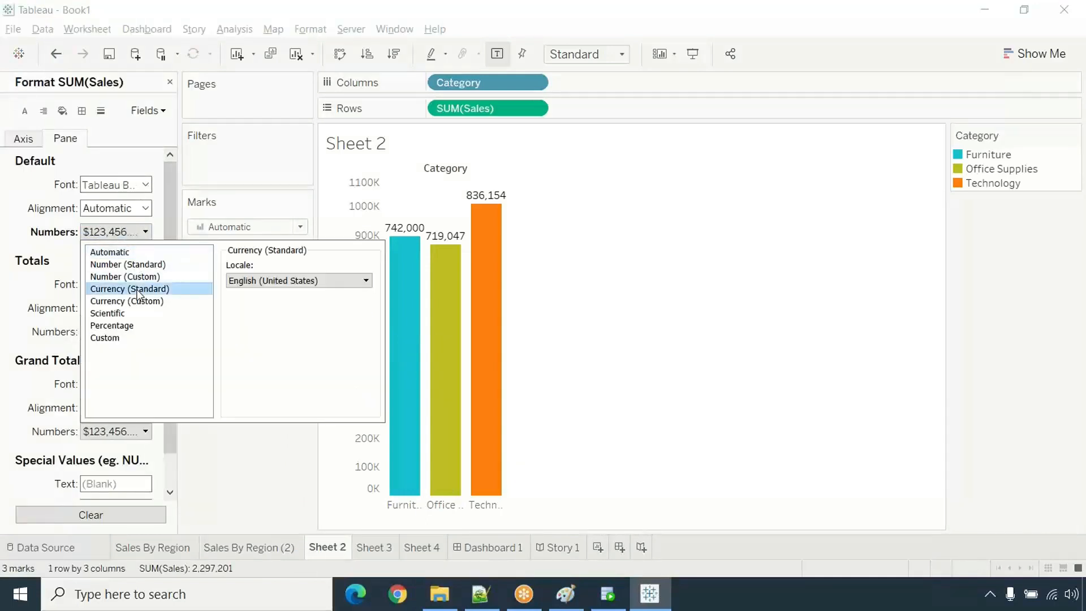
left_click(277, 283)
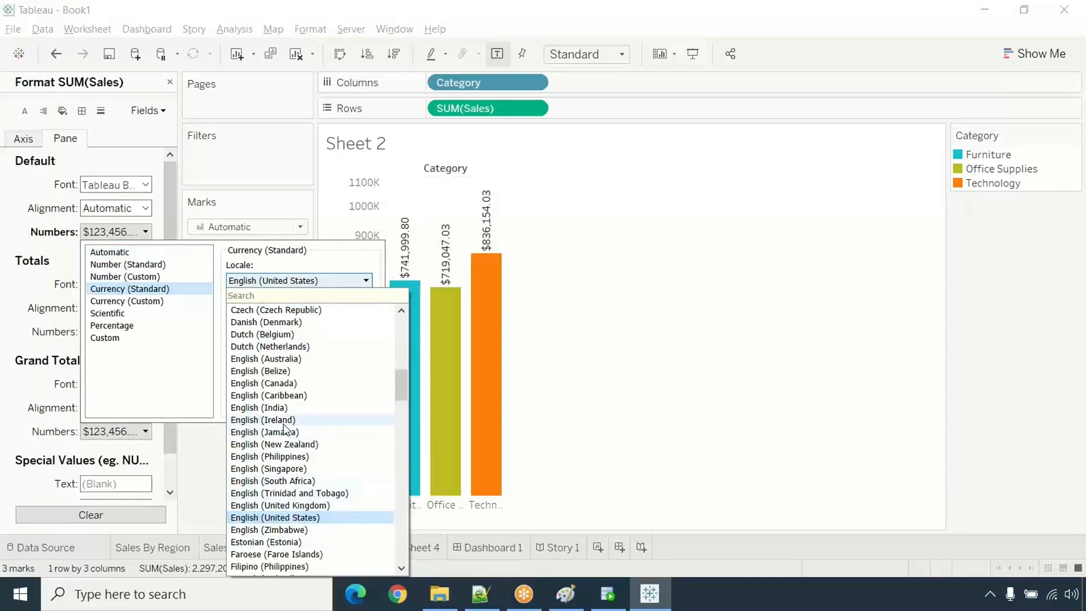
left_click(263, 408)
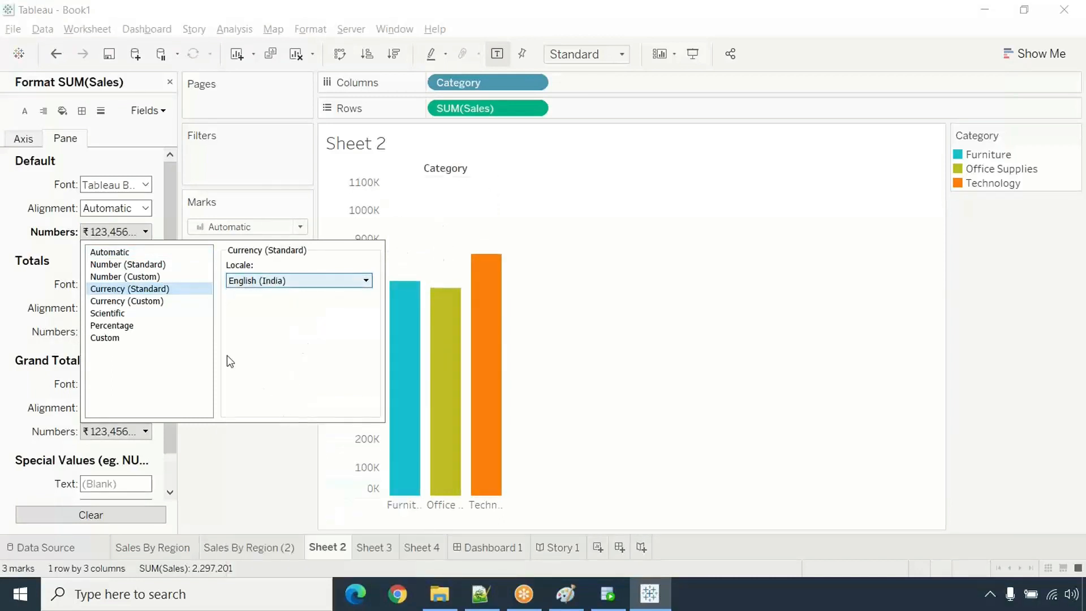
- Switch the sales label format to Currency (Custom) with display units in Millions (M)
left_click(165, 301)
left_click(290, 349)
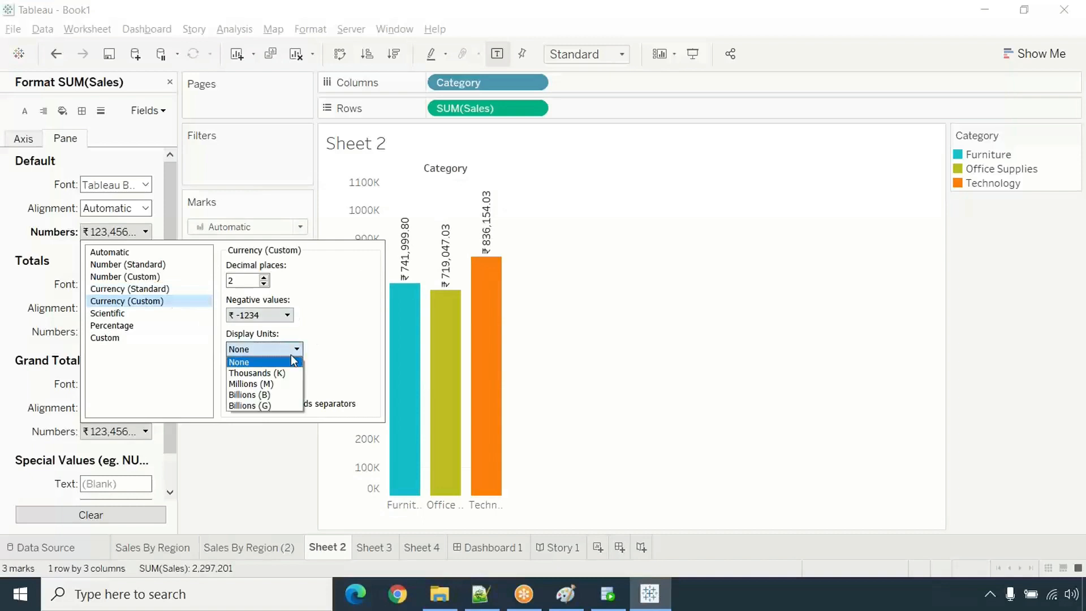
left_click(290, 384)
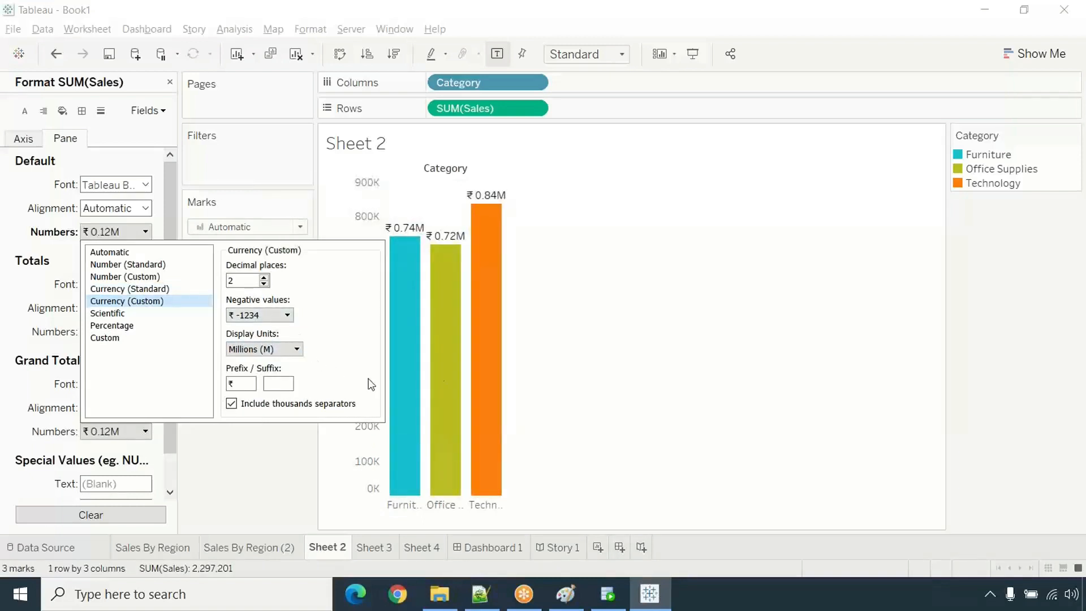
left_click(169, 83)
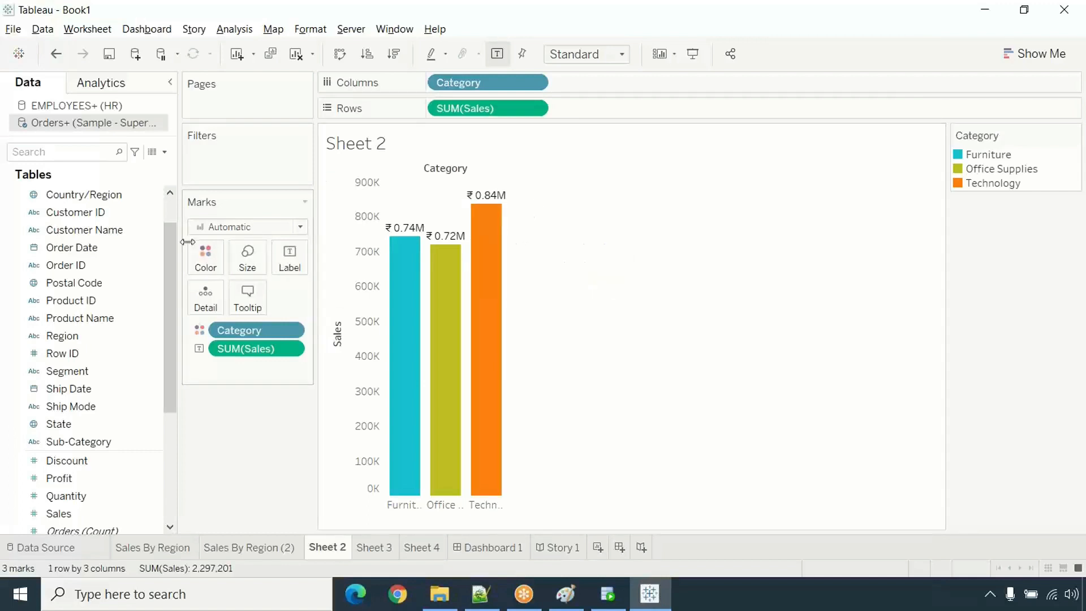
left_click(145, 266)
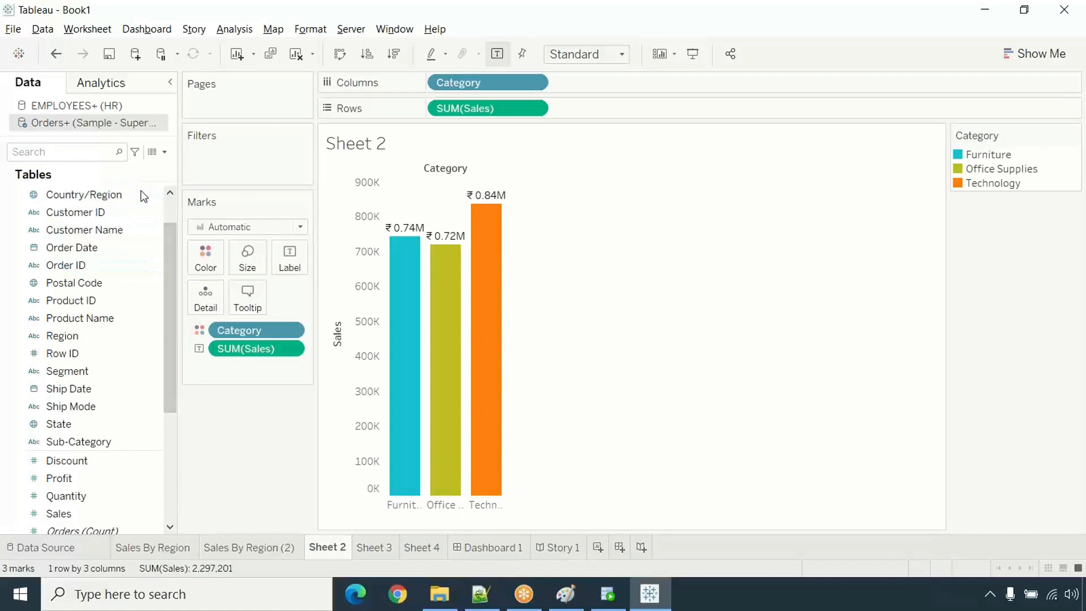
- Set the display units of the SUM(Sales) label's custom currency format to Thousands (K)
right_click(285, 348)
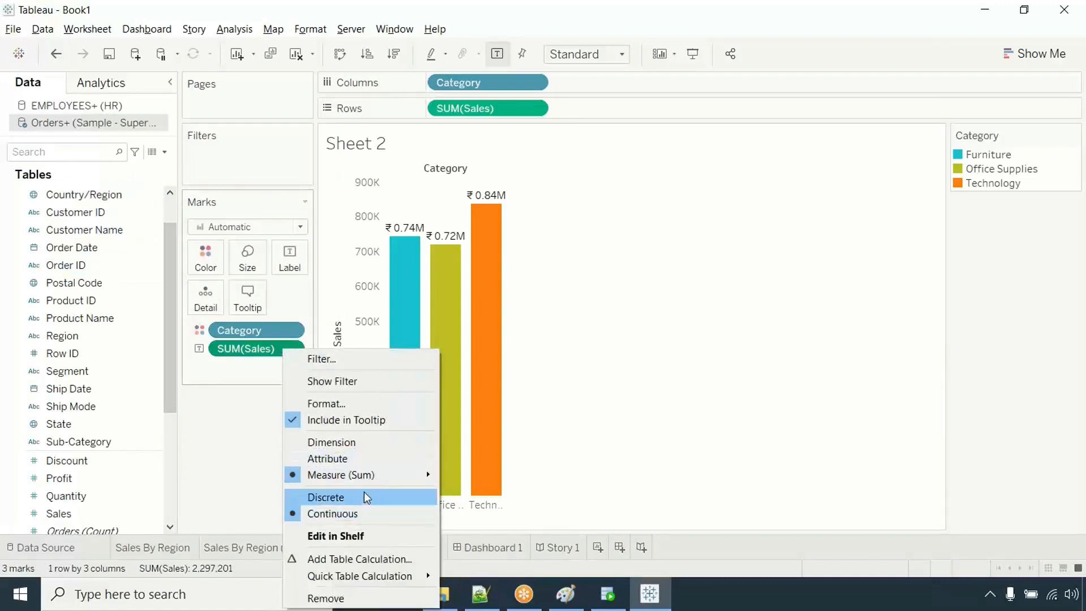
left_click(347, 403)
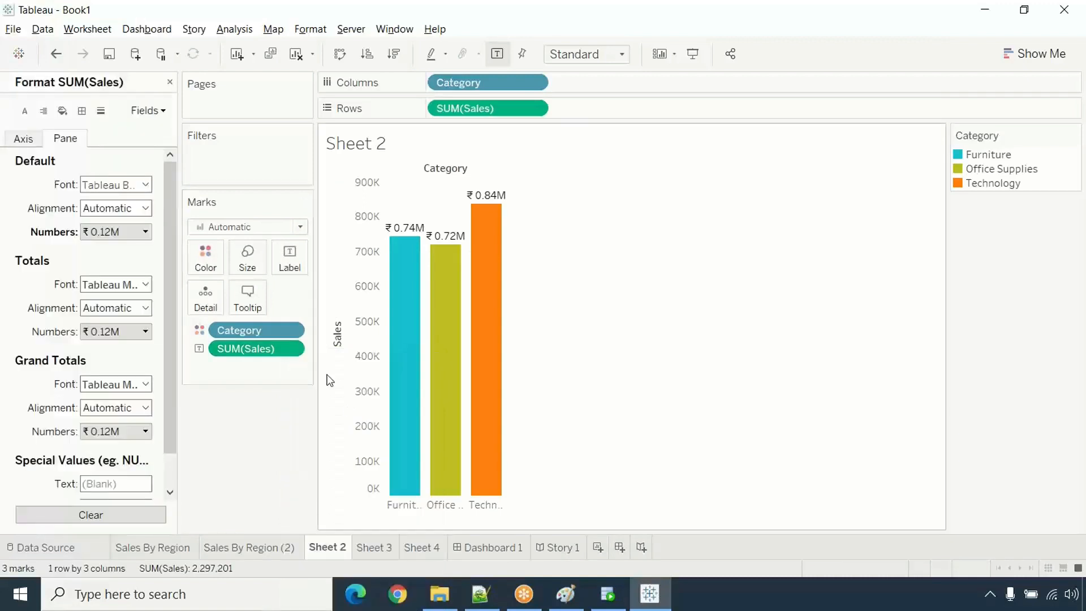
left_click(135, 236)
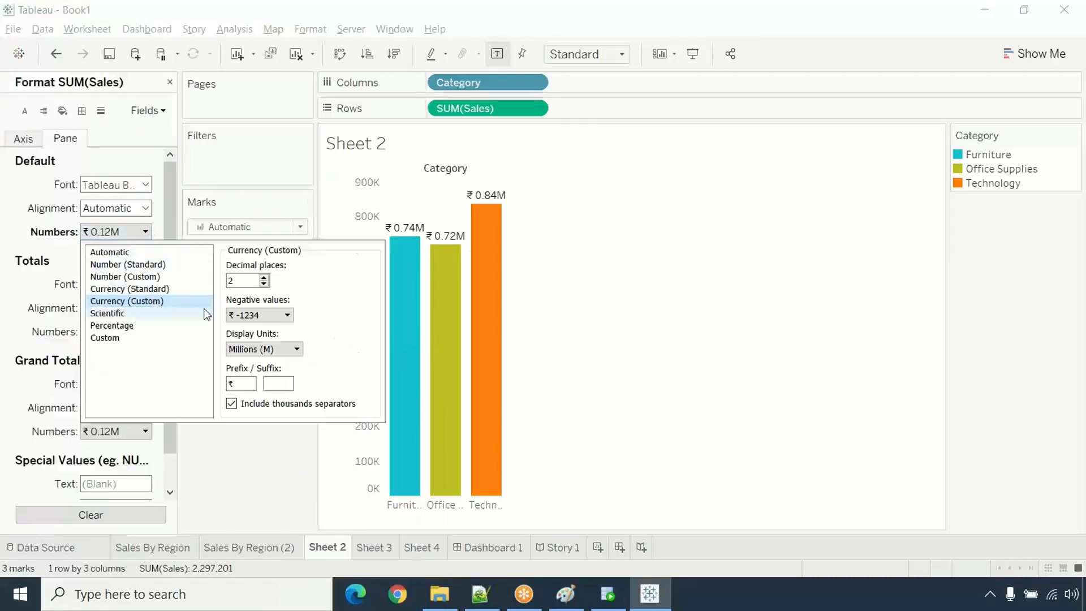
left_click(260, 316)
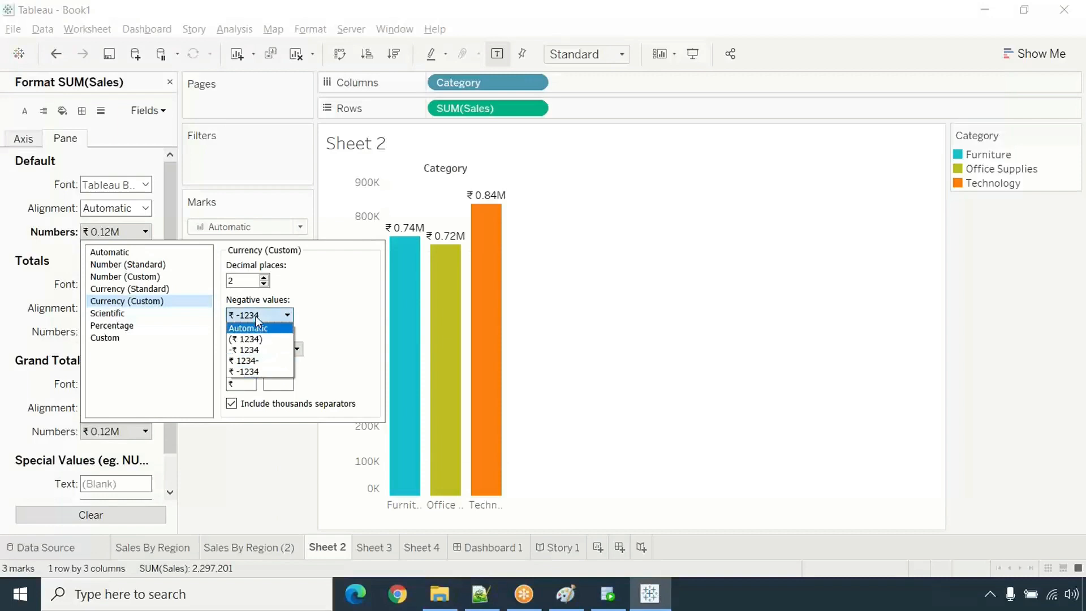
left_click(255, 315)
left_click(268, 350)
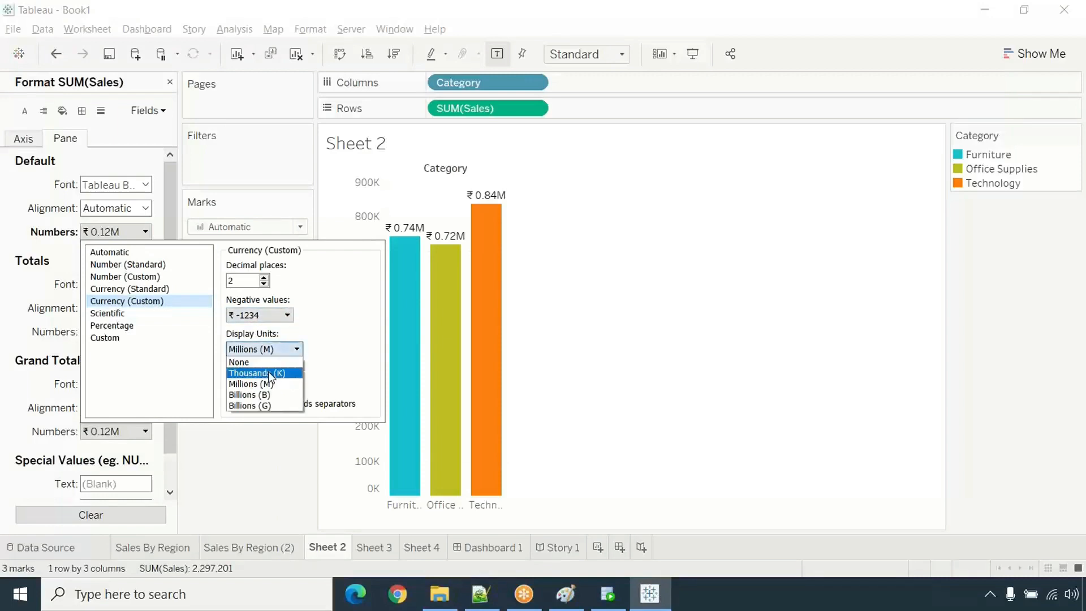
left_click(263, 372)
left_click(570, 385)
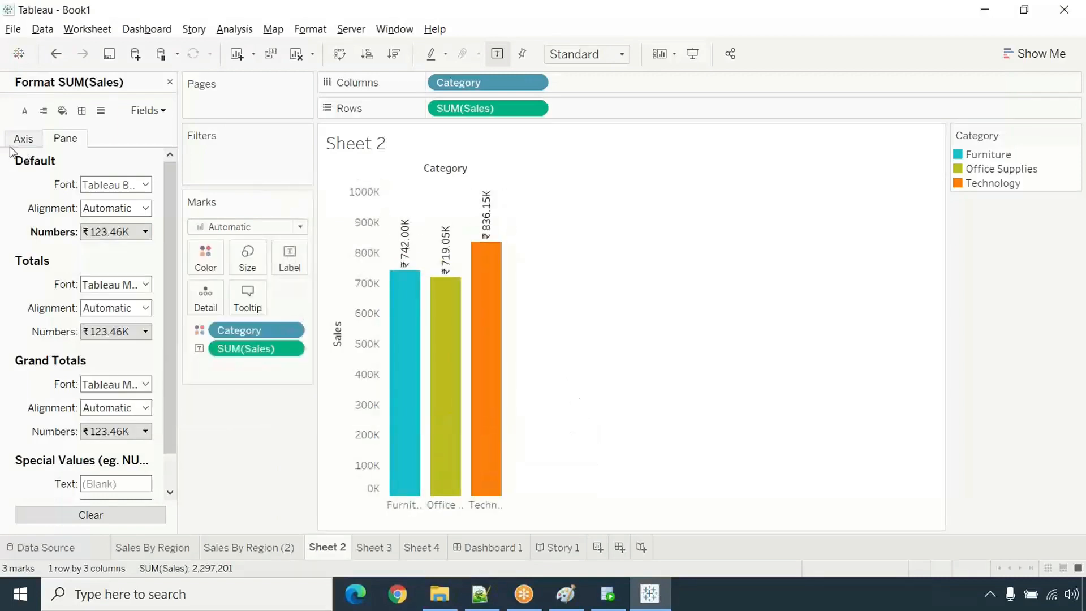
left_click(169, 82)
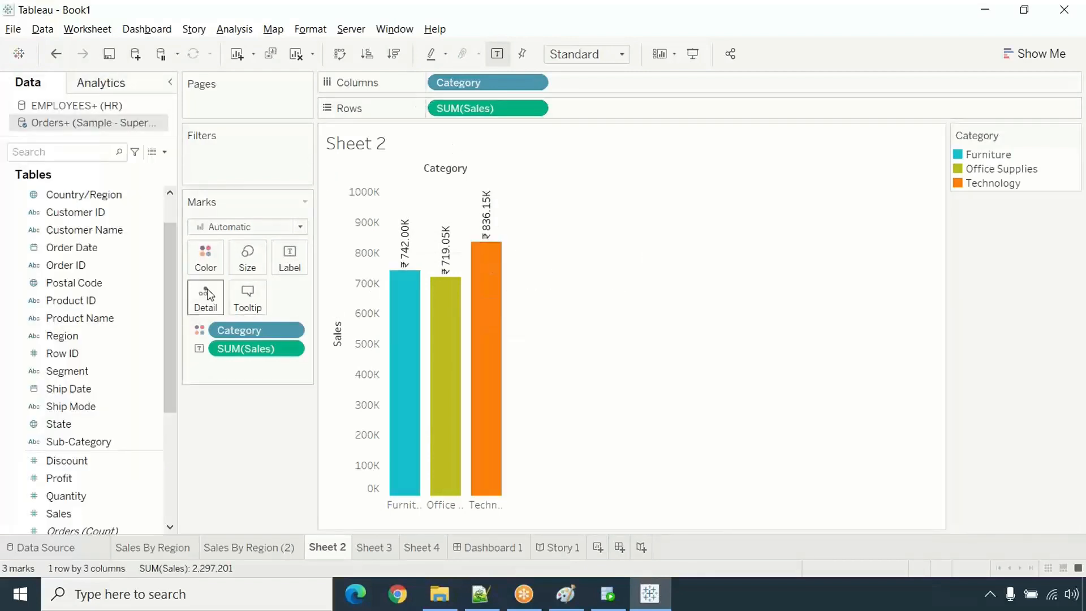
- Add Sub-Category to Columns after Category to split the sales bars by sub-category
scroll(163, 229, "up", 2)
left_click_drag(169, 215, 168, 300)
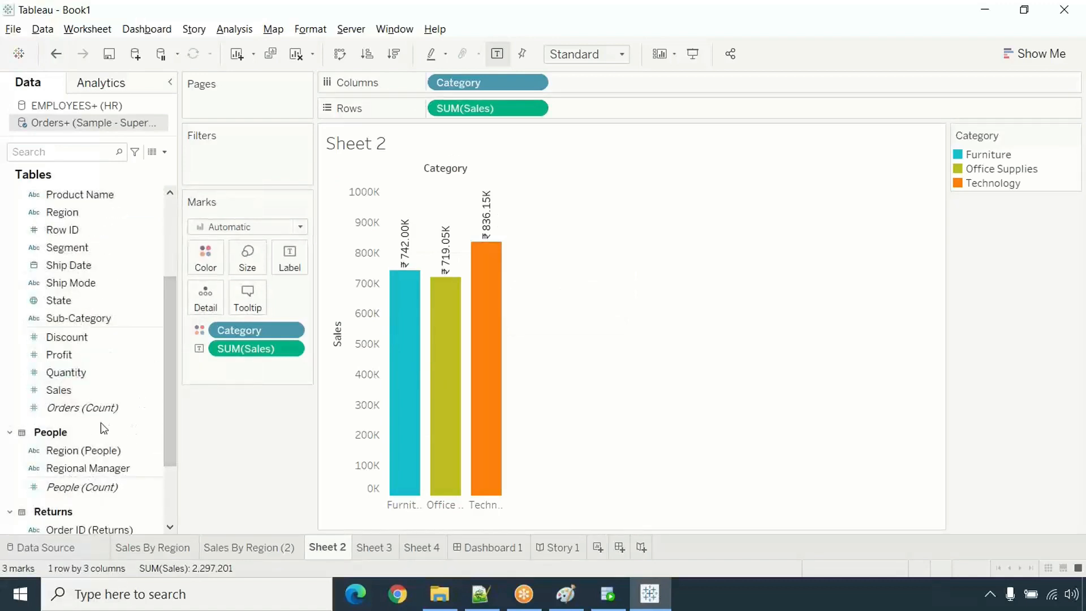
left_click_drag(87, 318, 607, 82)
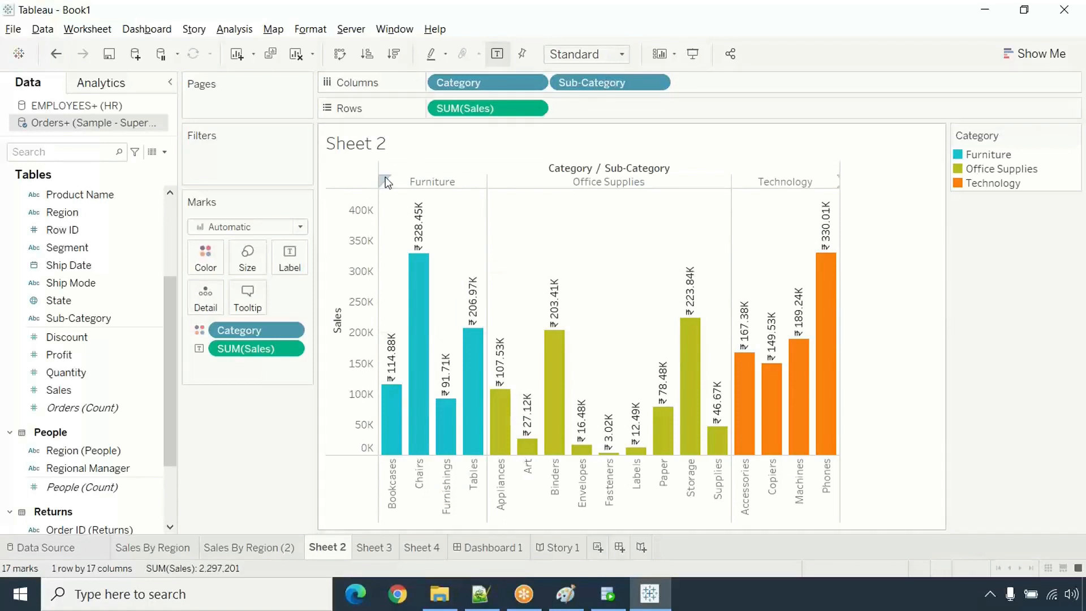
- Highlight the Furniture, Office Supplies and Technology groups in turn, clear the selection and inspect the sub-category bars
left_click(430, 182)
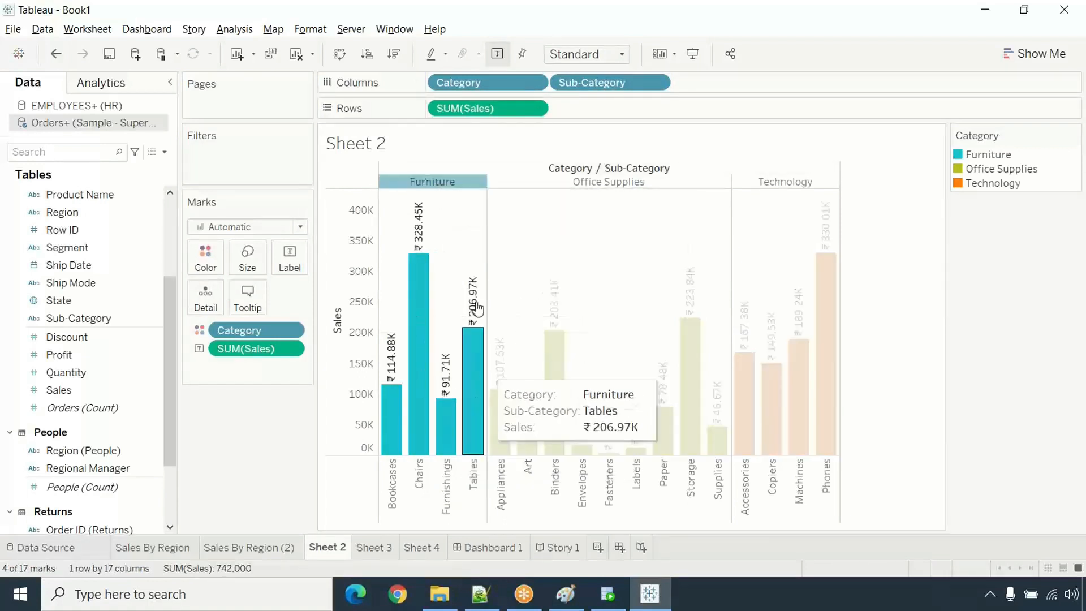
left_click(580, 185)
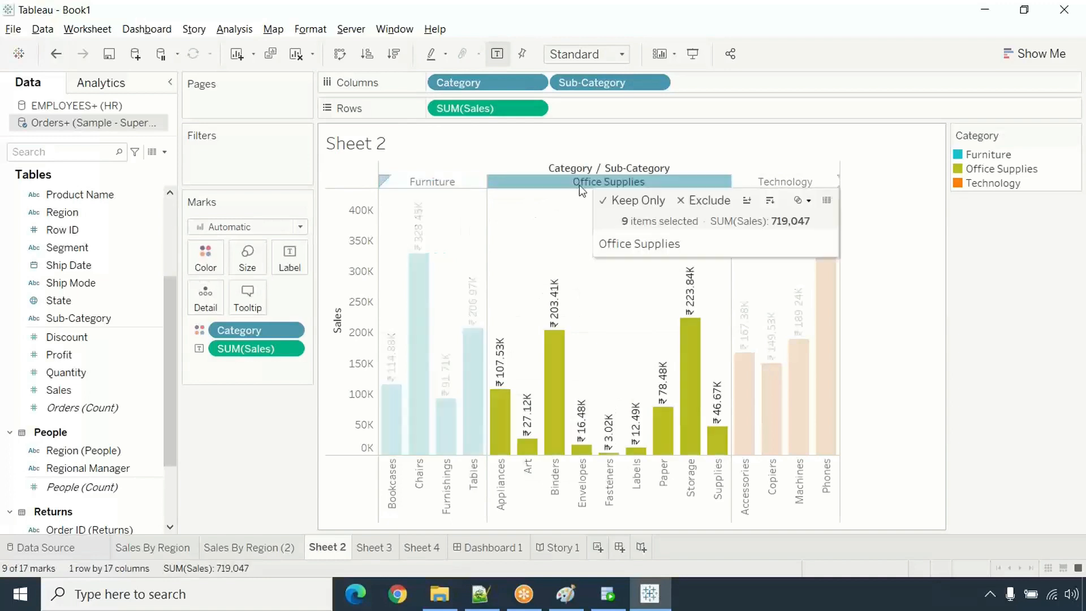
left_click(803, 180)
left_click(923, 306)
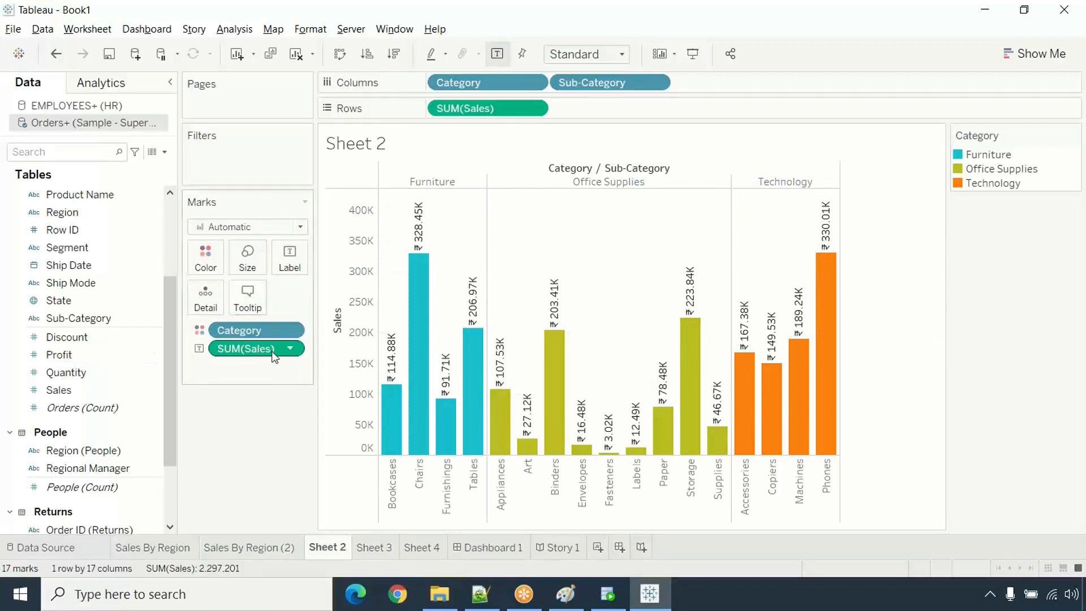
mouse_move(423, 321)
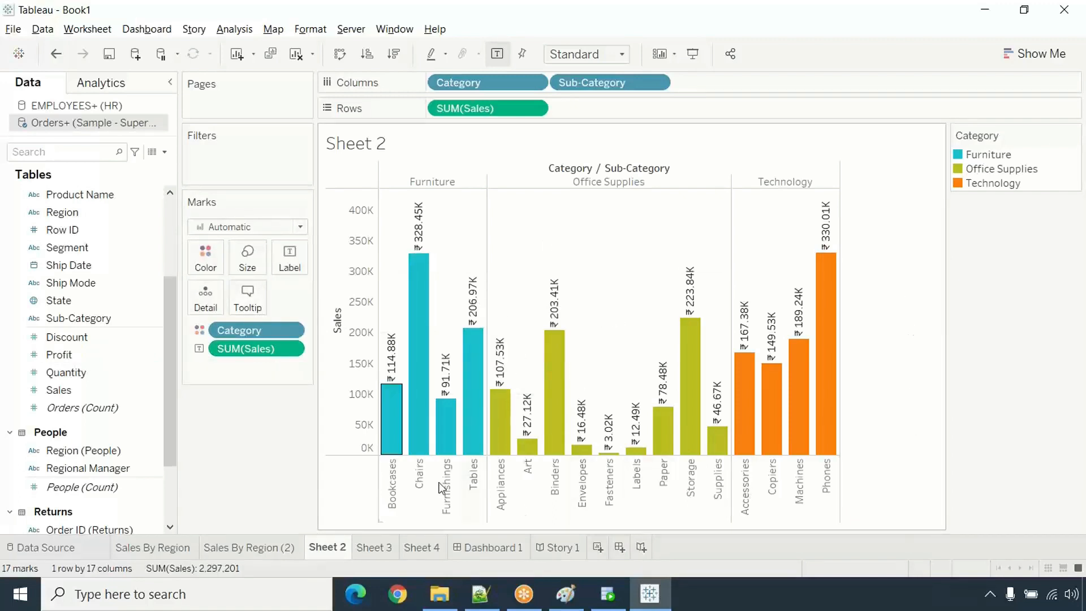
mouse_move(469, 390)
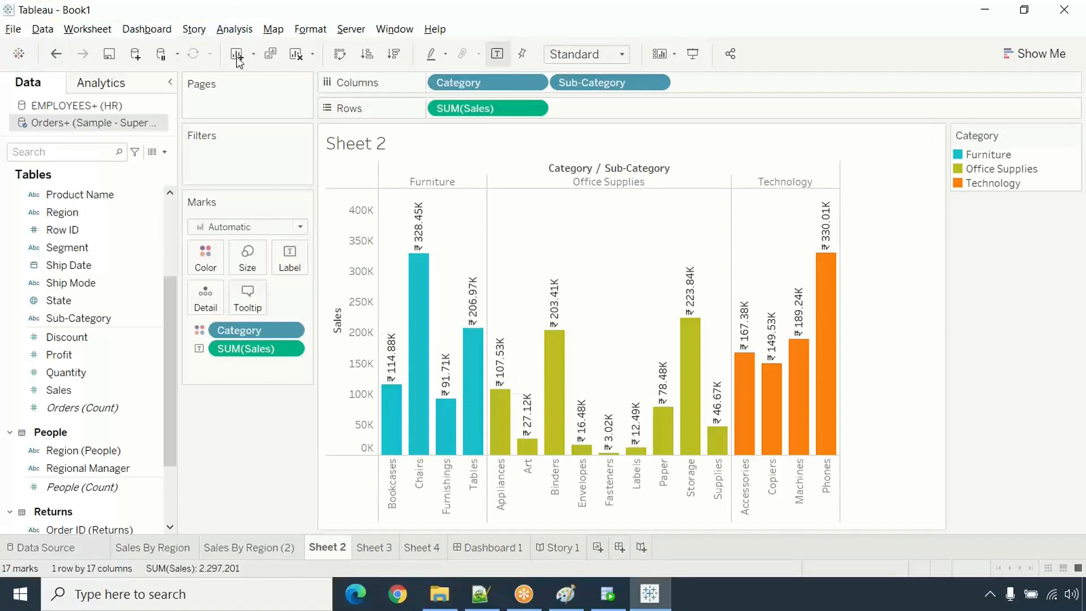
- Show row grand totals in the Category and Sub-Category sales bar chart
left_click(236, 29)
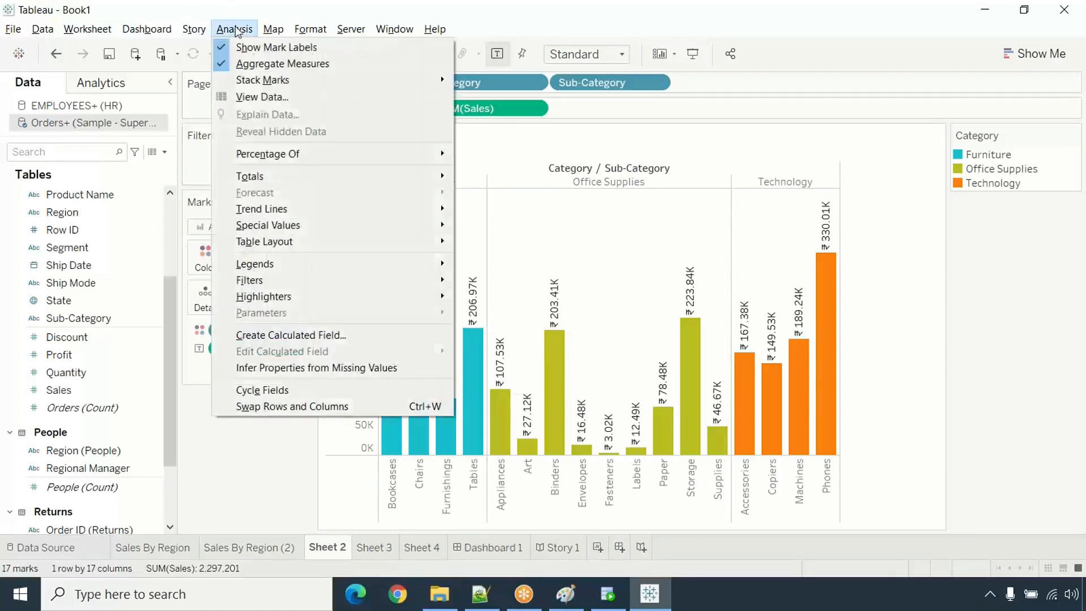
mouse_move(255, 182)
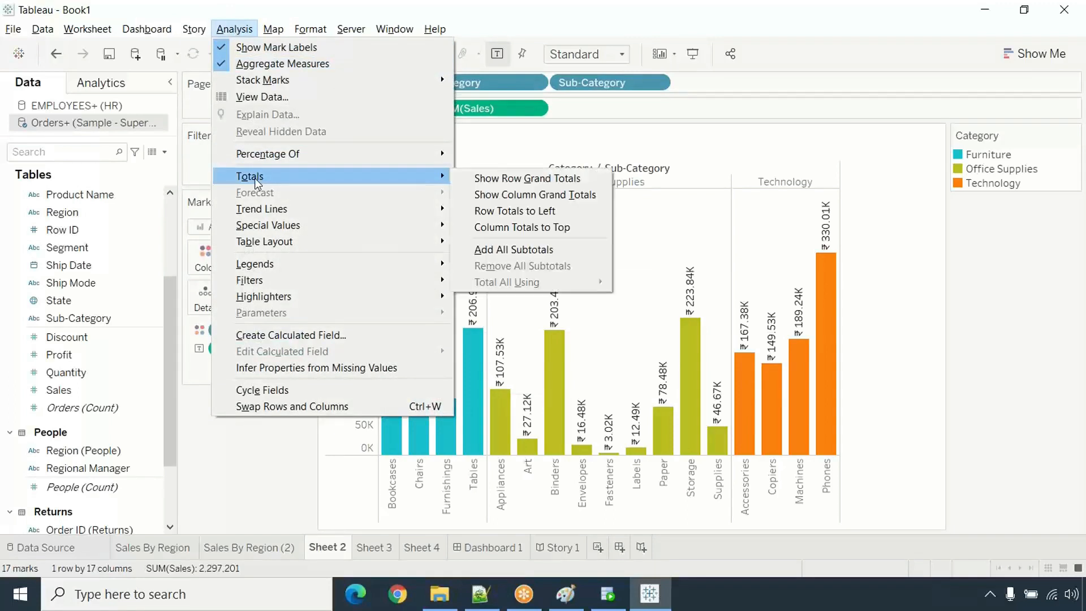
left_click(519, 186)
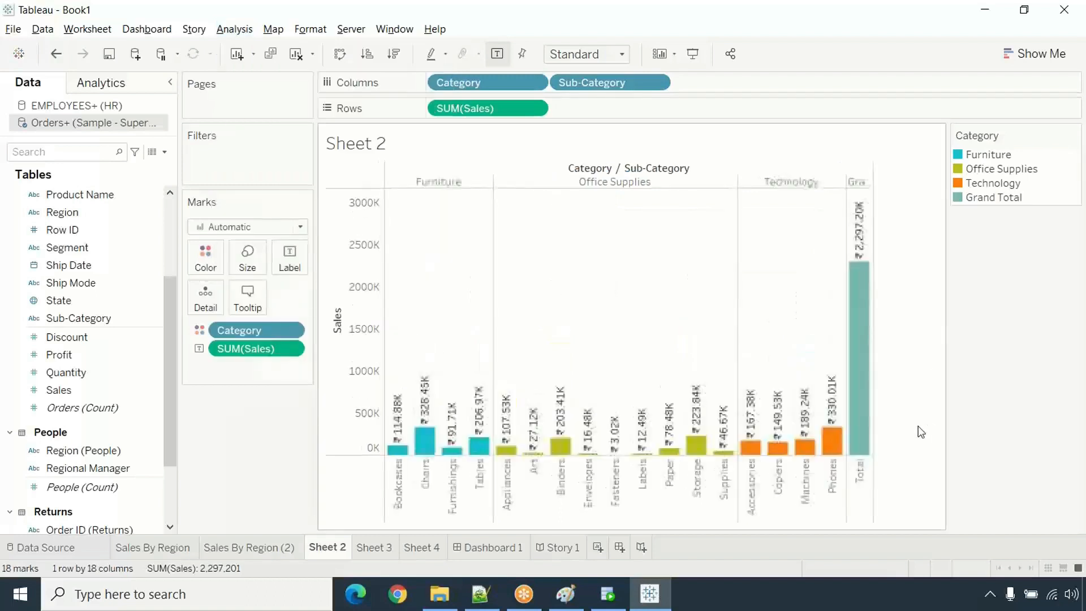
mouse_move(860, 354)
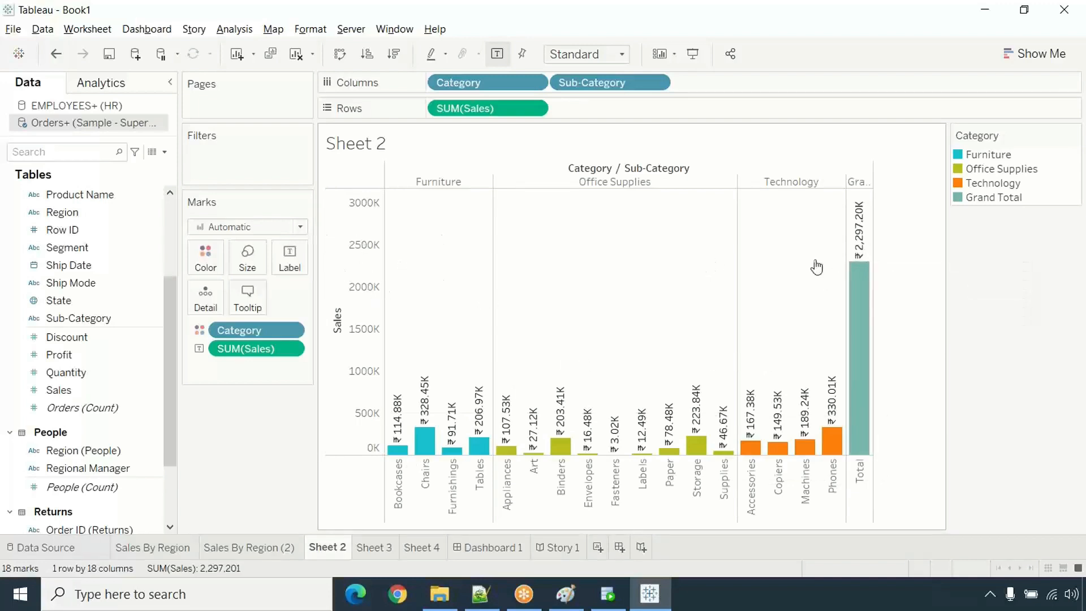
mouse_move(867, 316)
- Add all subtotals so each category in the sales chart gets its own total bar
left_click(242, 30)
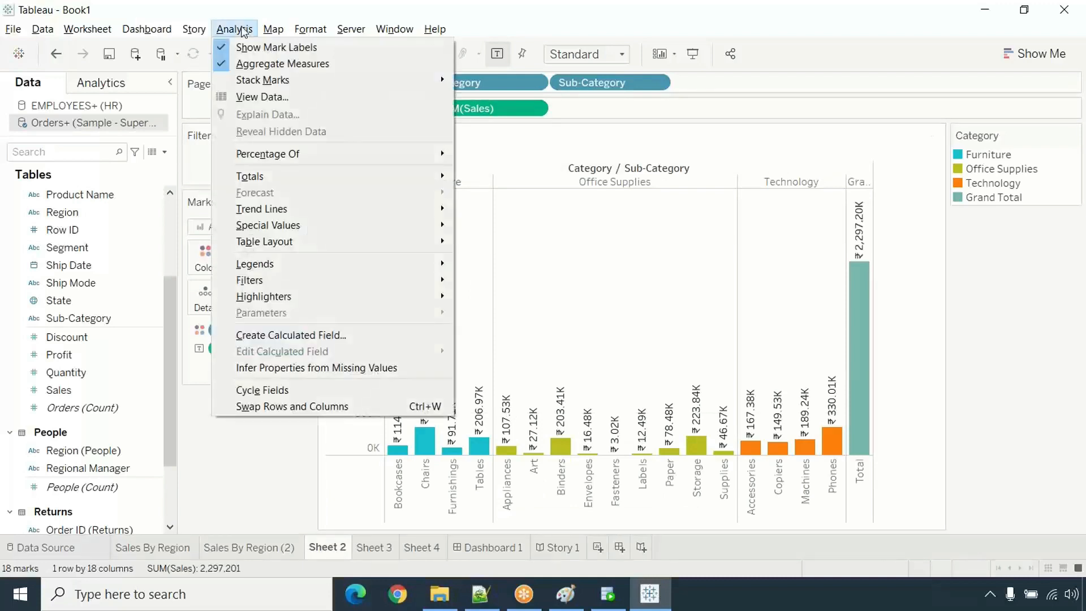
mouse_move(272, 178)
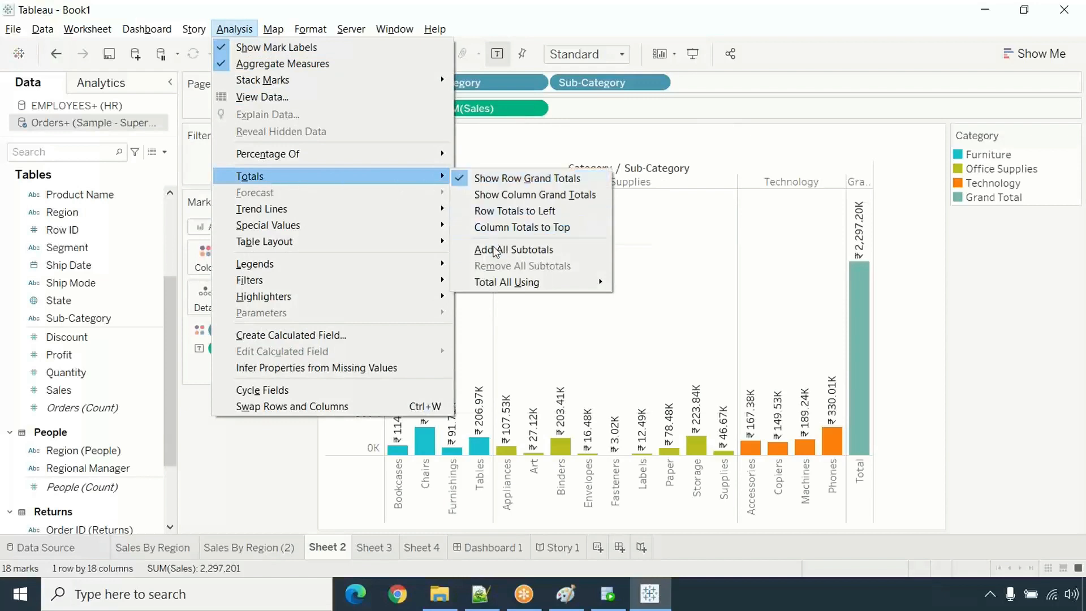
left_click(494, 251)
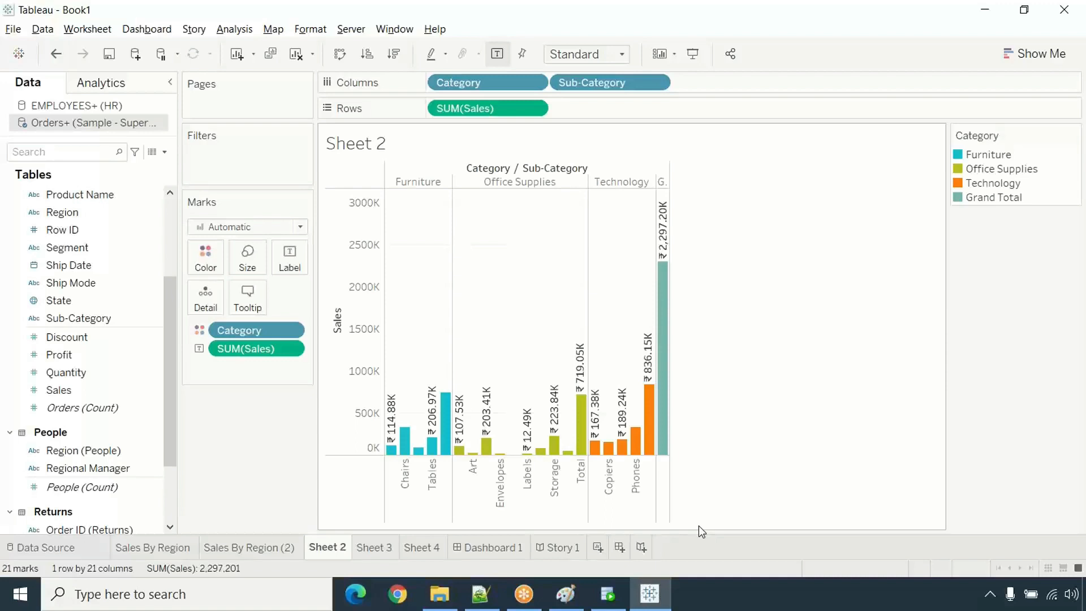
- Rotate the sub-category header labels to vertical in presentation mode, inspect the total bars and return to the worksheet
left_click(692, 53)
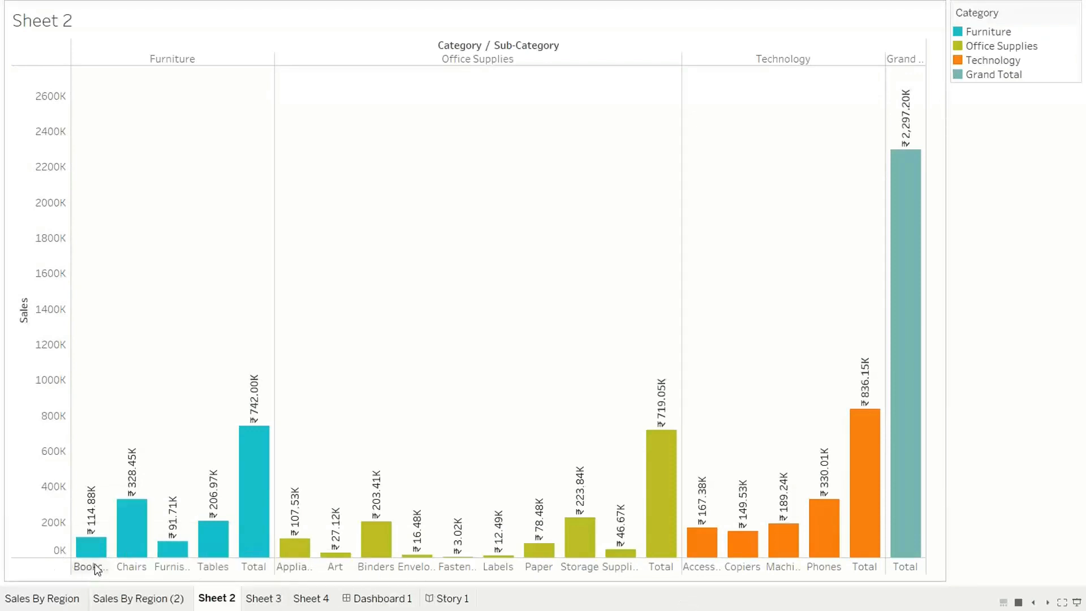
left_click(179, 566)
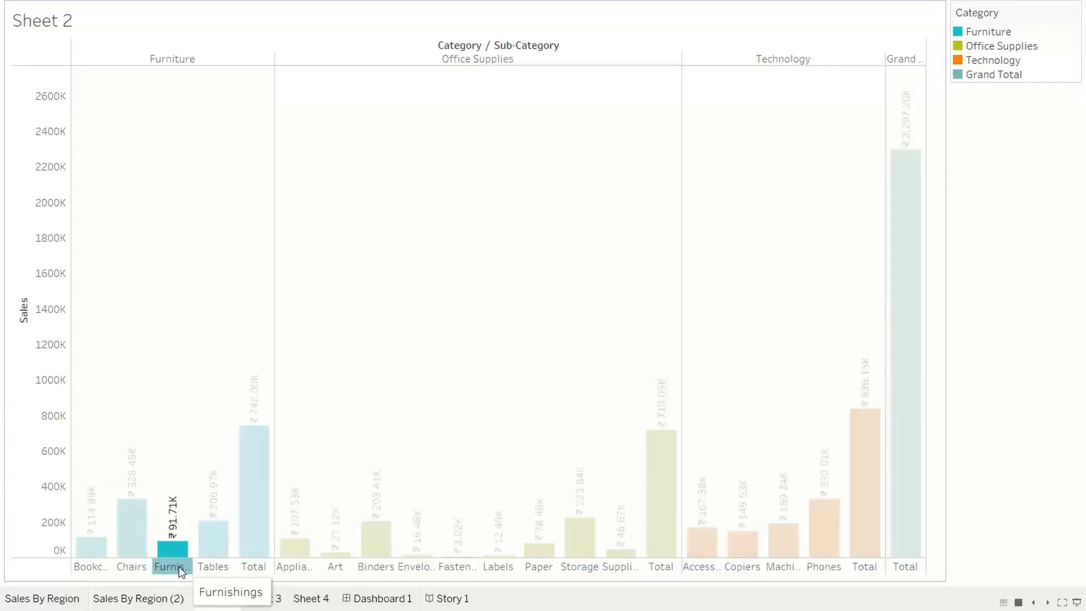
right_click(179, 566)
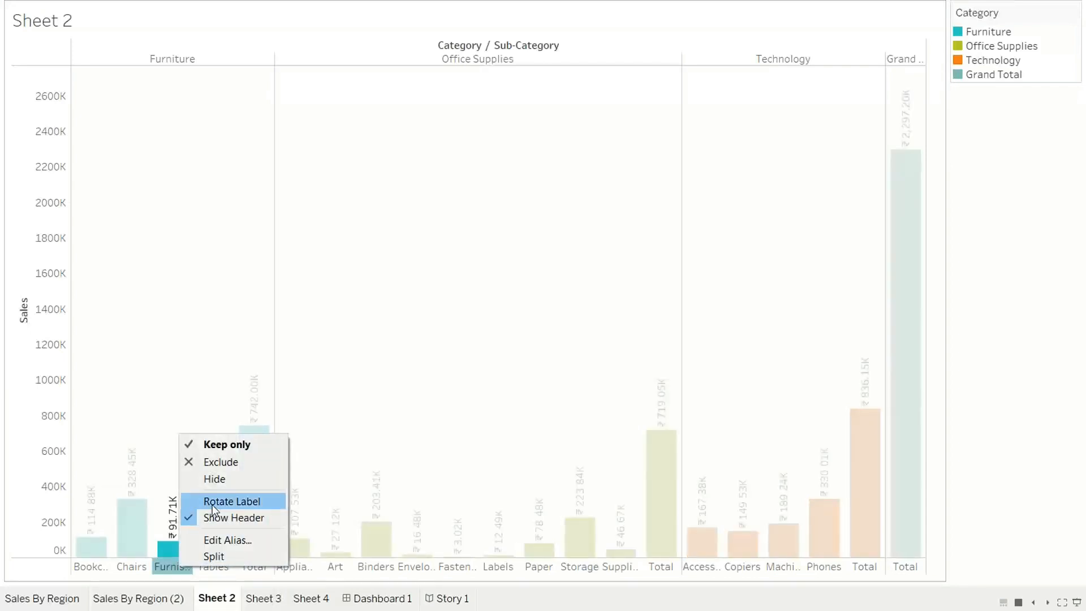
right_click(172, 569)
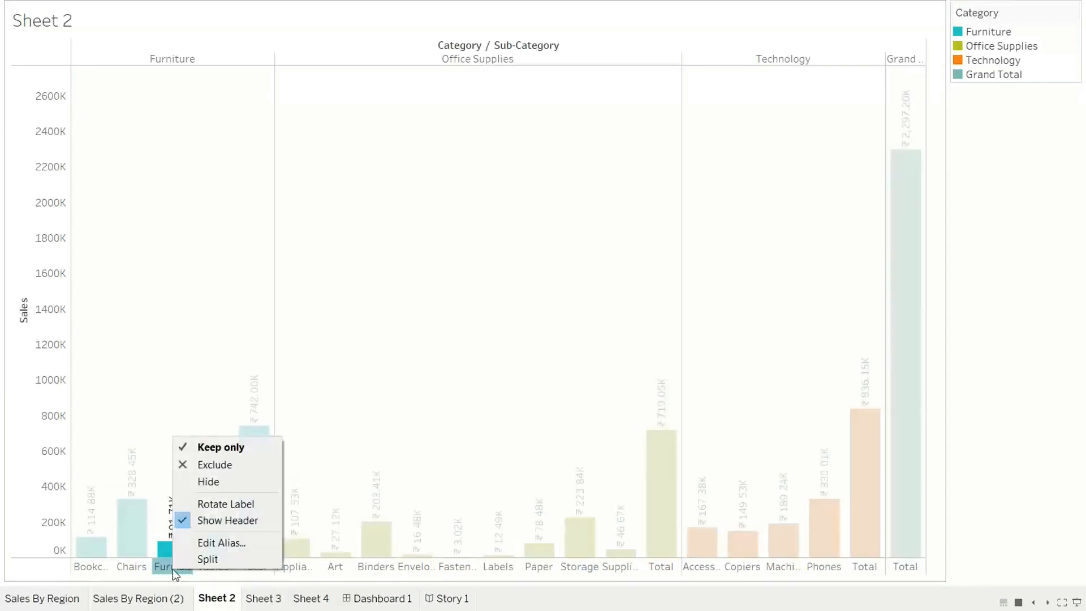
left_click(197, 503)
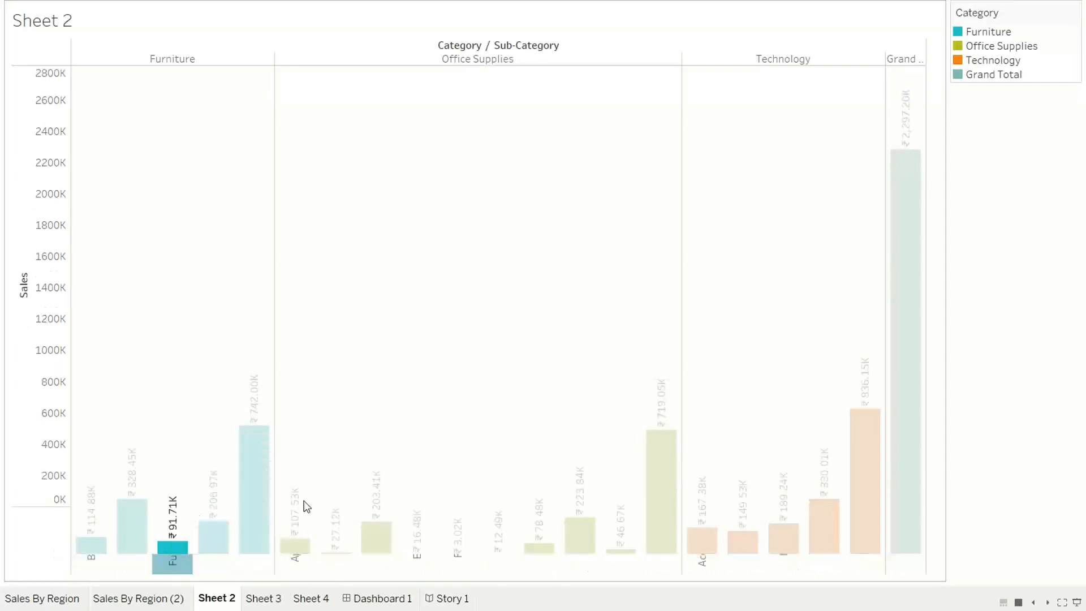
left_click(405, 411)
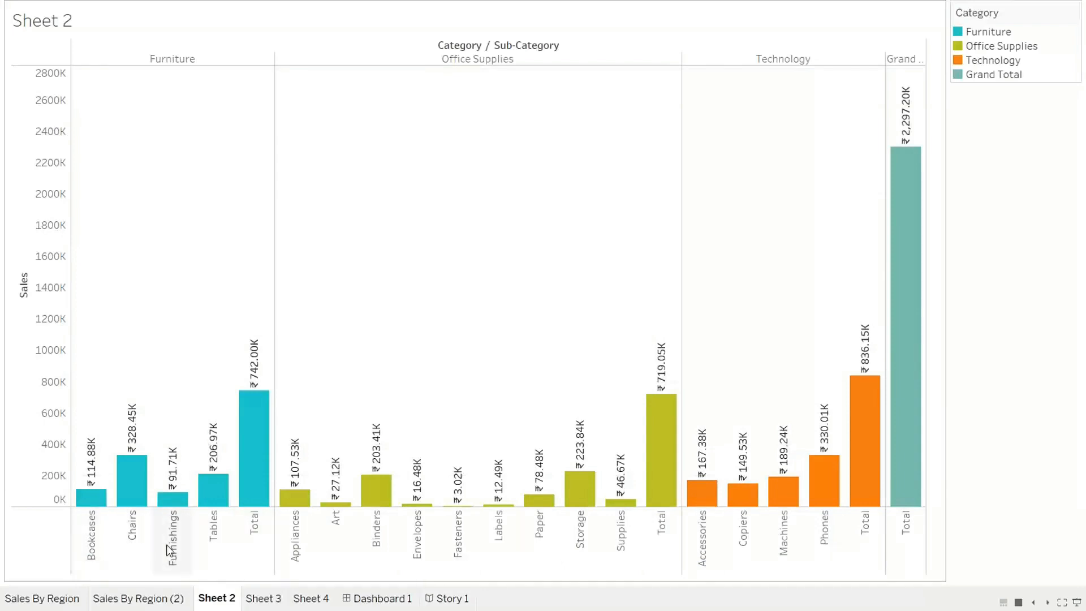
mouse_move(267, 412)
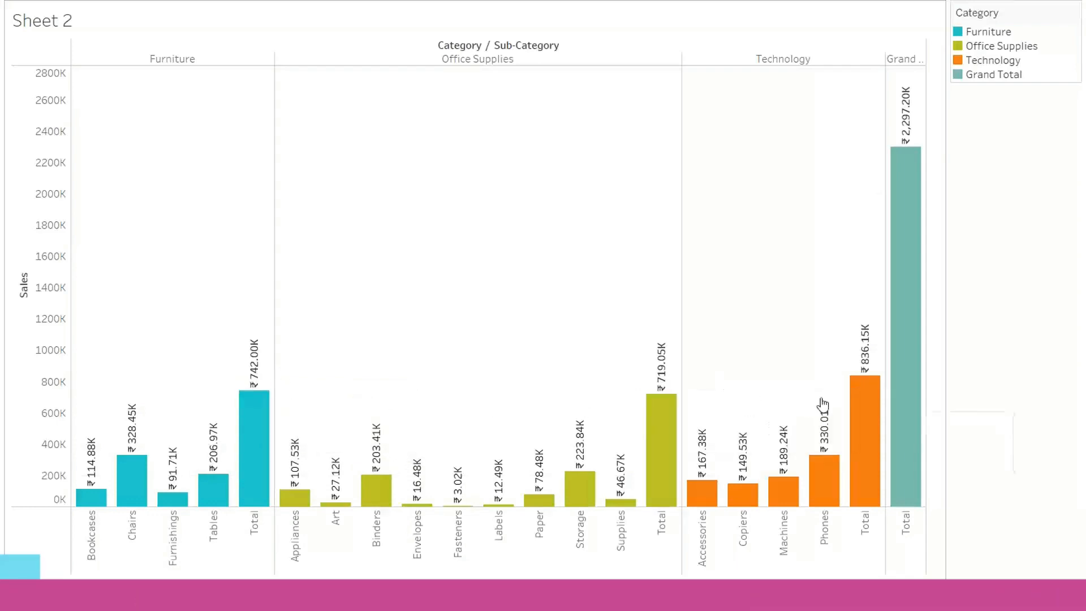
mouse_move(903, 148)
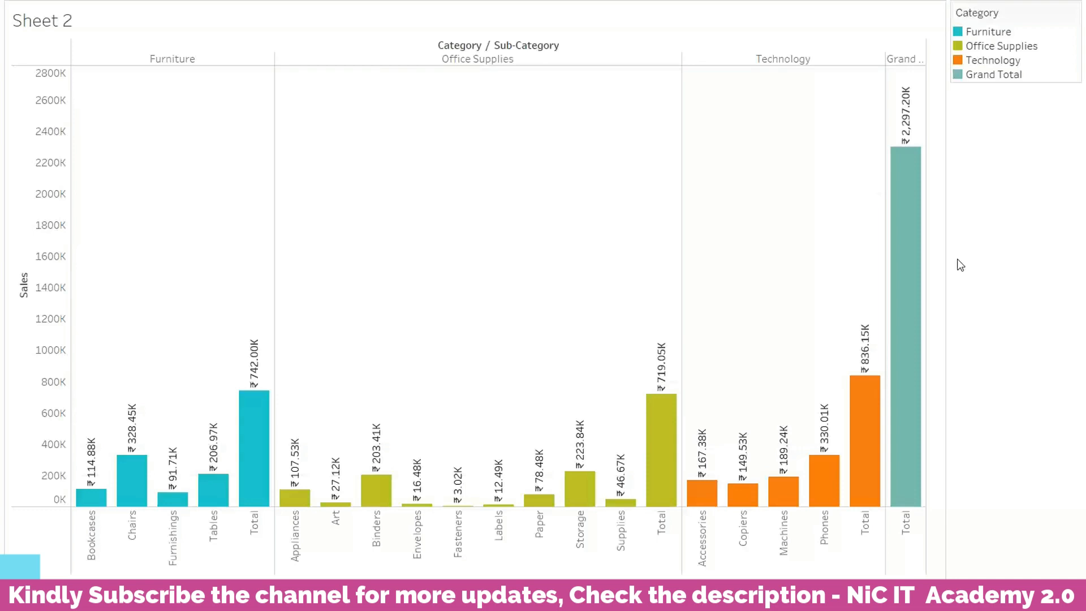
key("Escape")
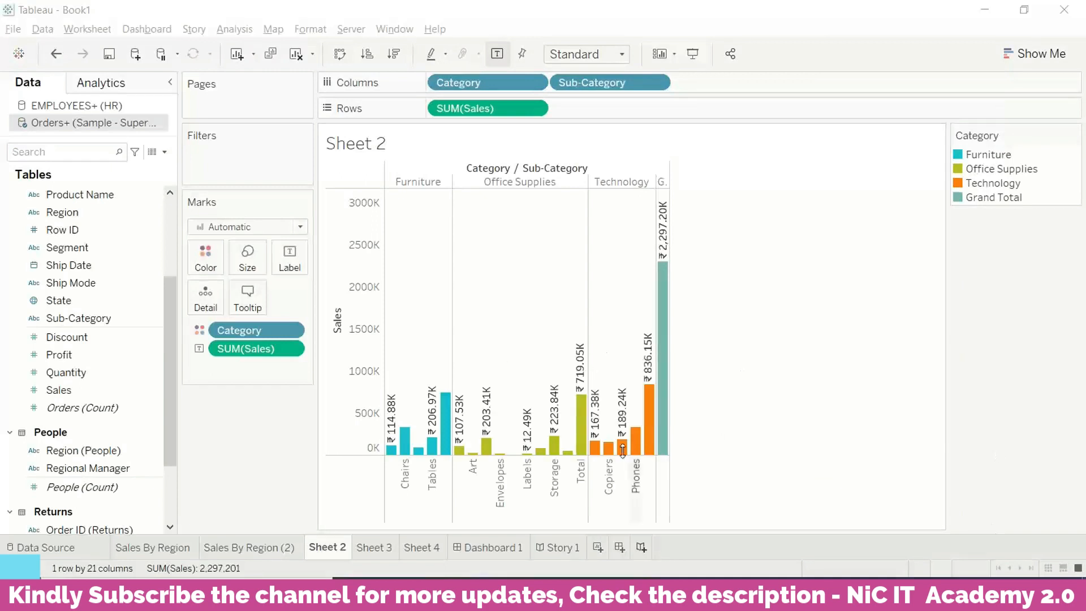
- Duplicate Sheet 2 and show the copy's sales as a percentage of the table
right_click(331, 550)
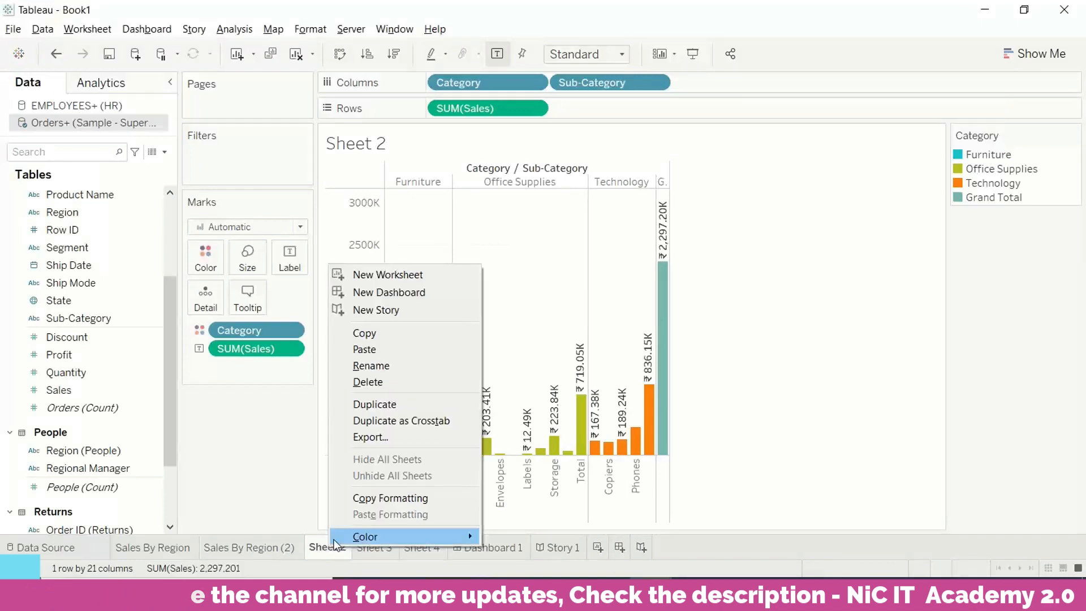
left_click(374, 404)
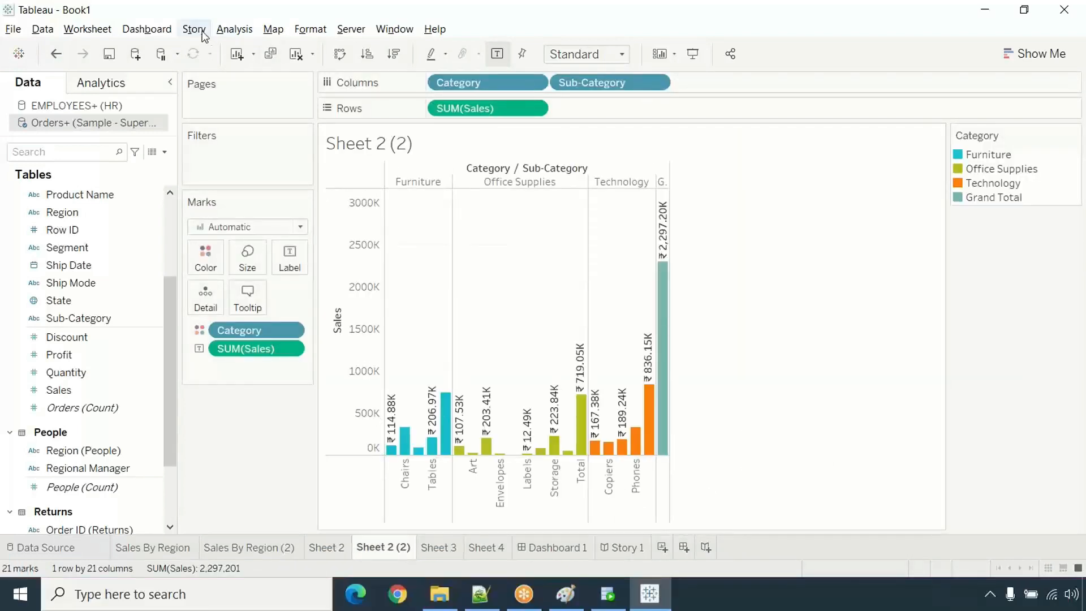
left_click(88, 29)
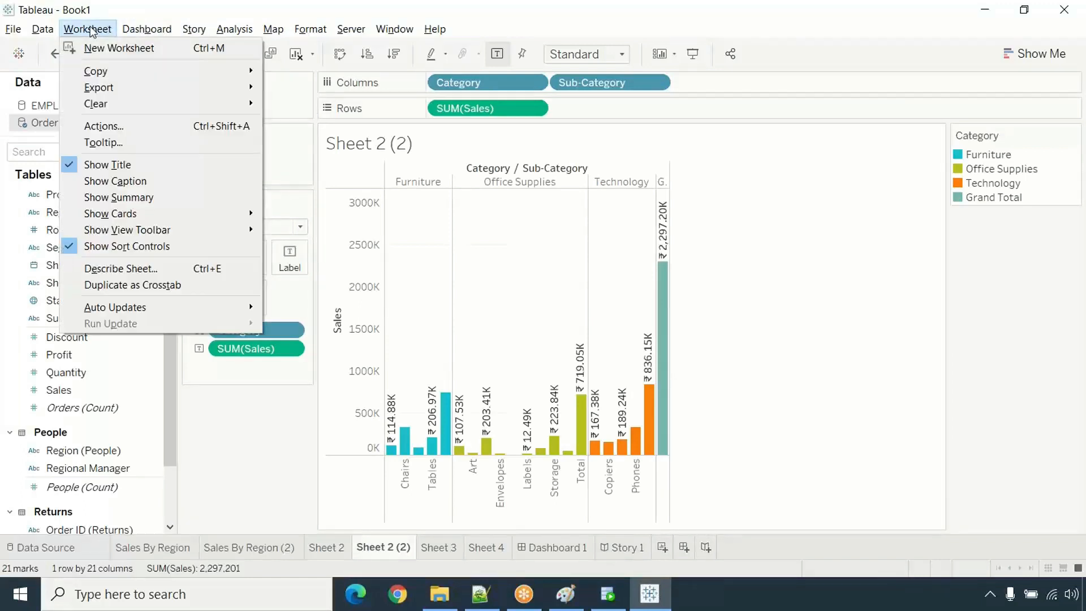
mouse_move(235, 33)
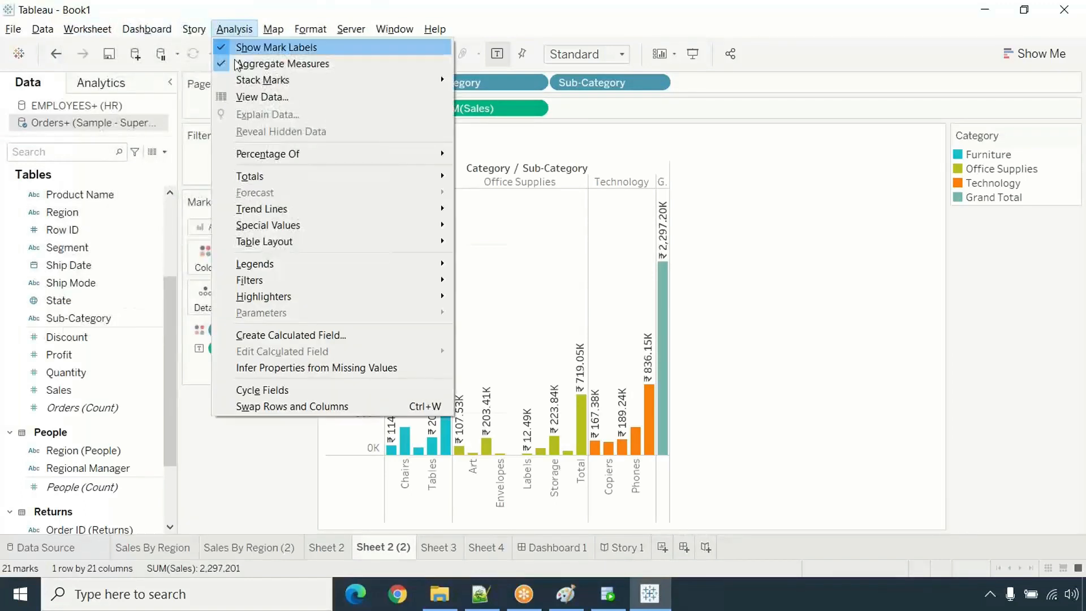
mouse_move(263, 155)
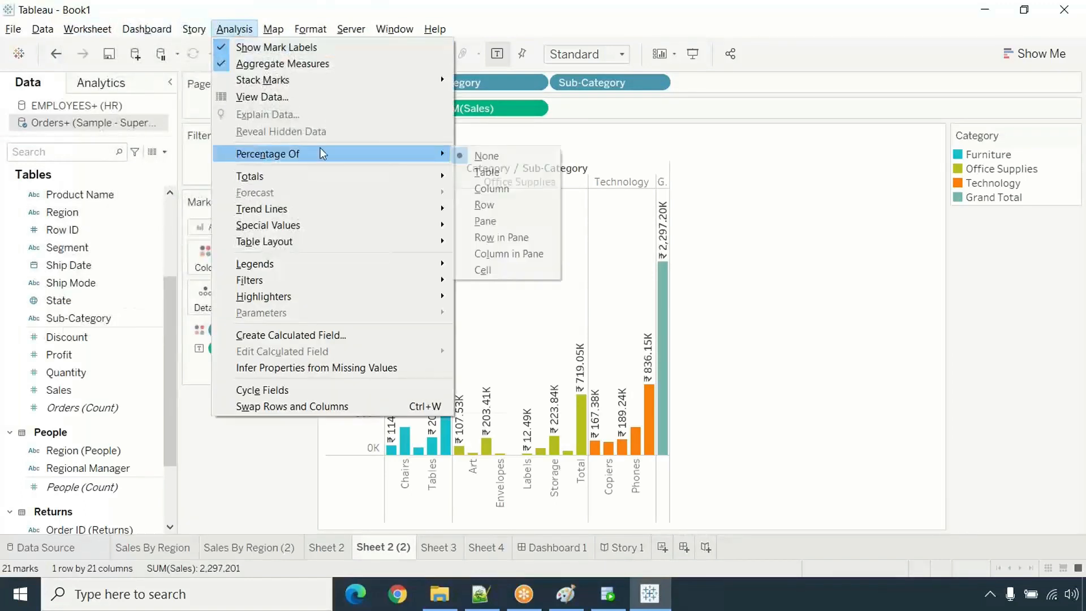
left_click(487, 173)
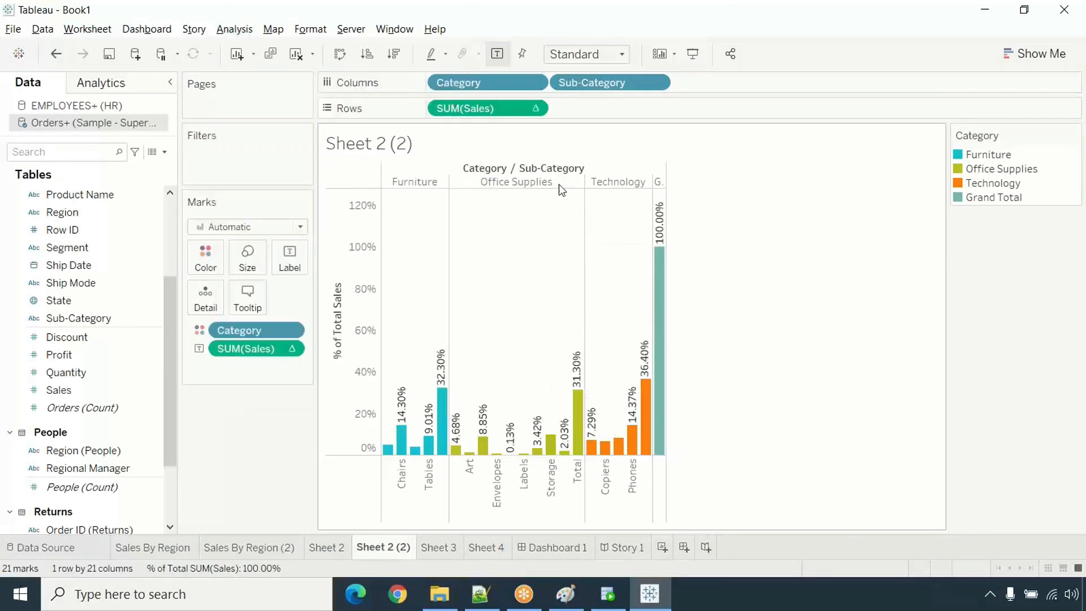
mouse_move(659, 229)
- Examine the percentage chart in presentation mode with the Furniture group highlighted, exit and clear the selection
left_click(692, 54)
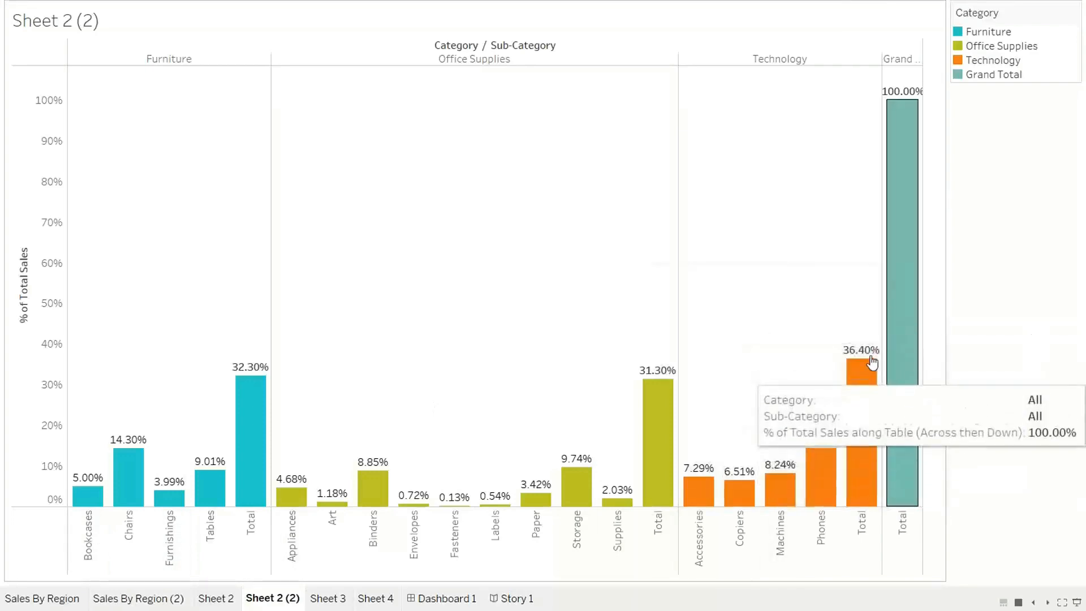
left_click(189, 59)
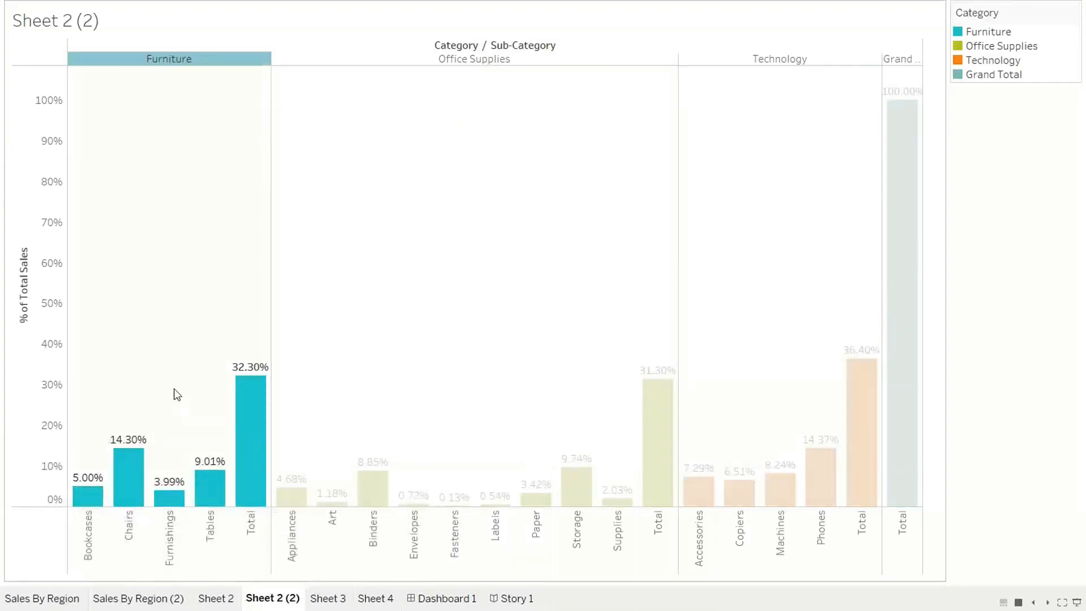
key("Escape")
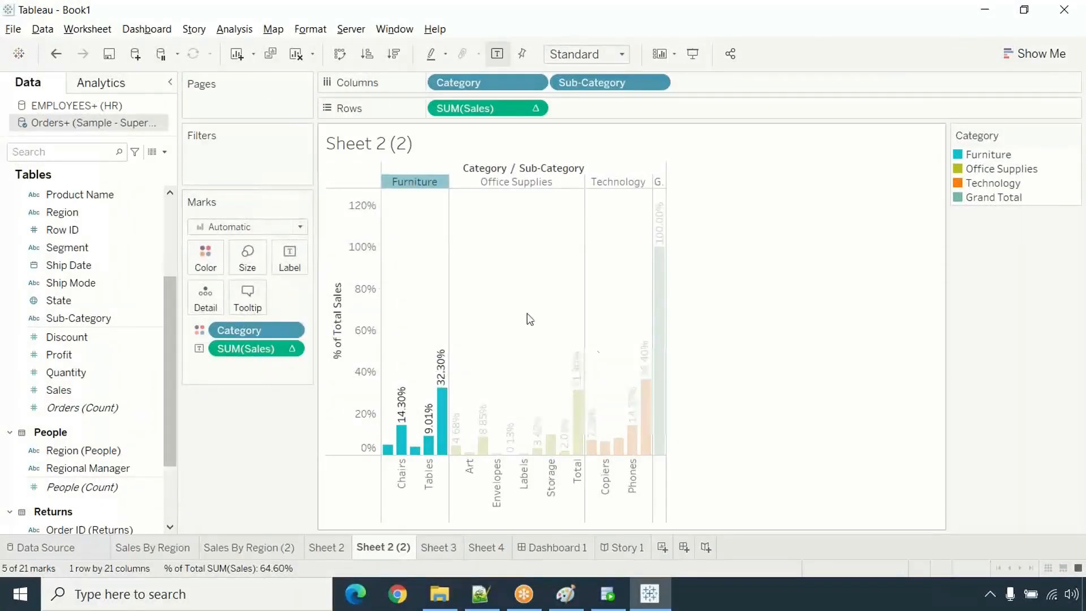
left_click(527, 319)
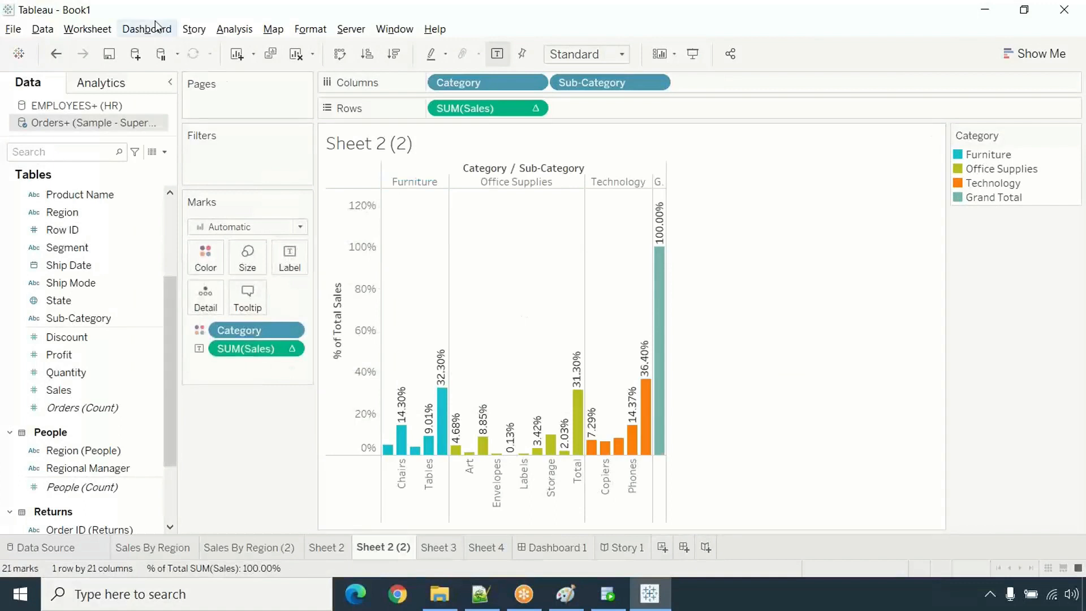
- Switch the sales percentages to Percentage Of Pane and check the chart in presentation mode
left_click(233, 30)
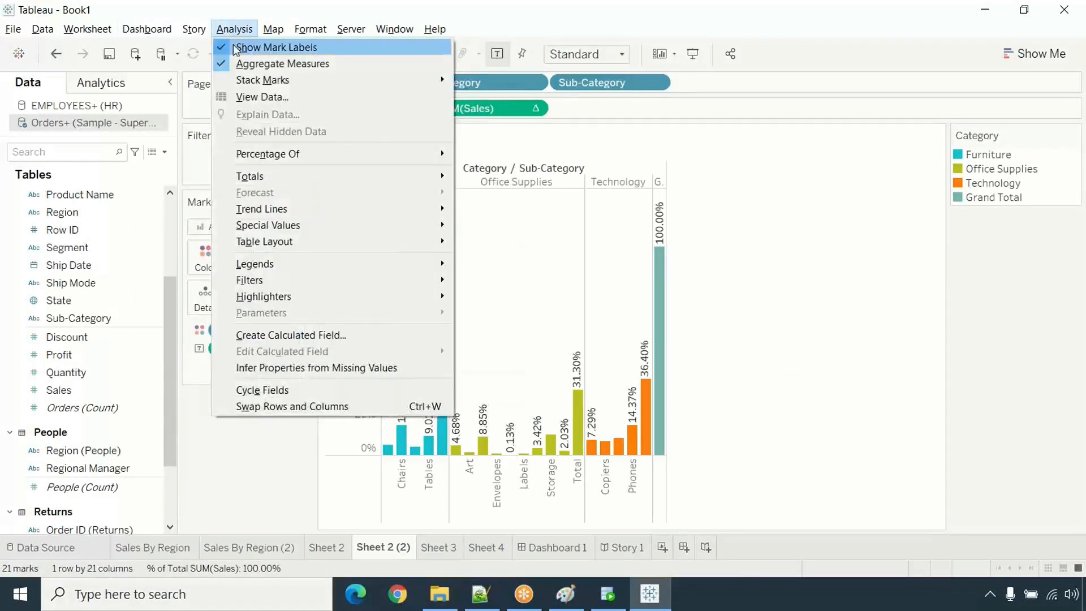
mouse_move(443, 152)
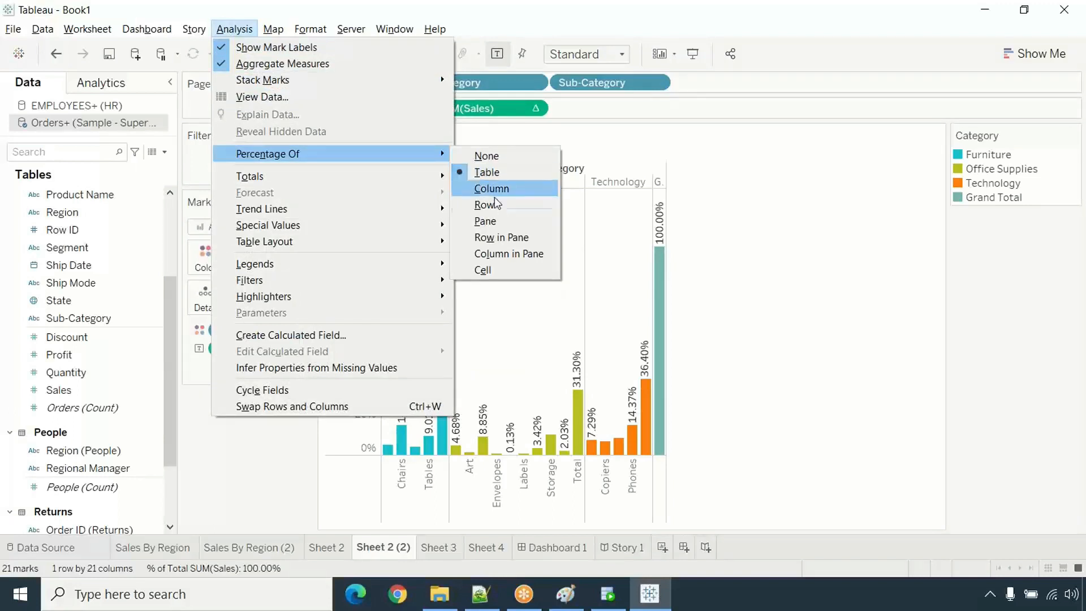
left_click(497, 222)
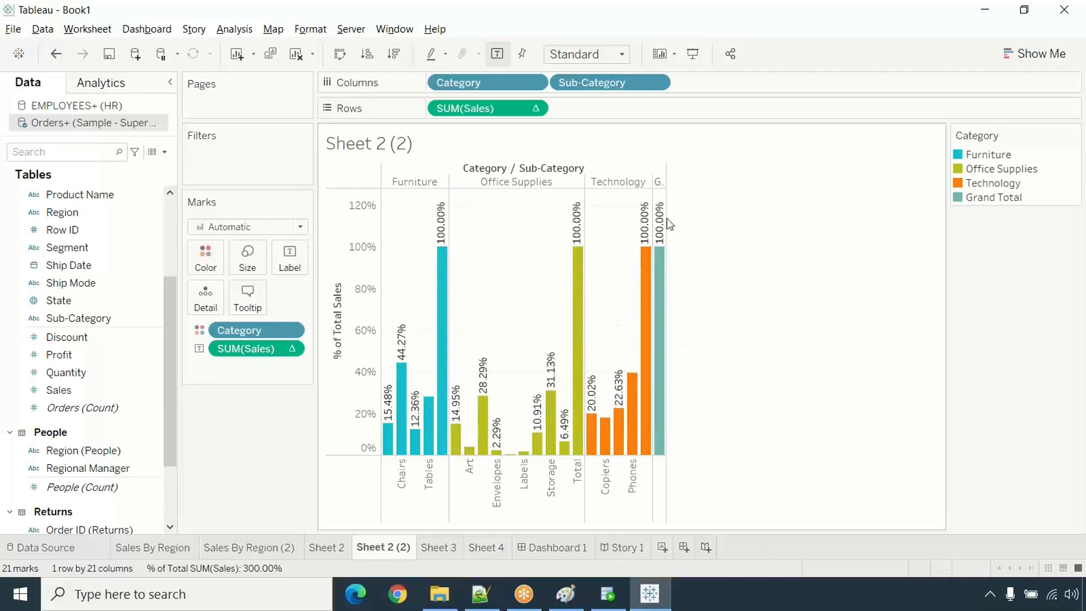
left_click(685, 61)
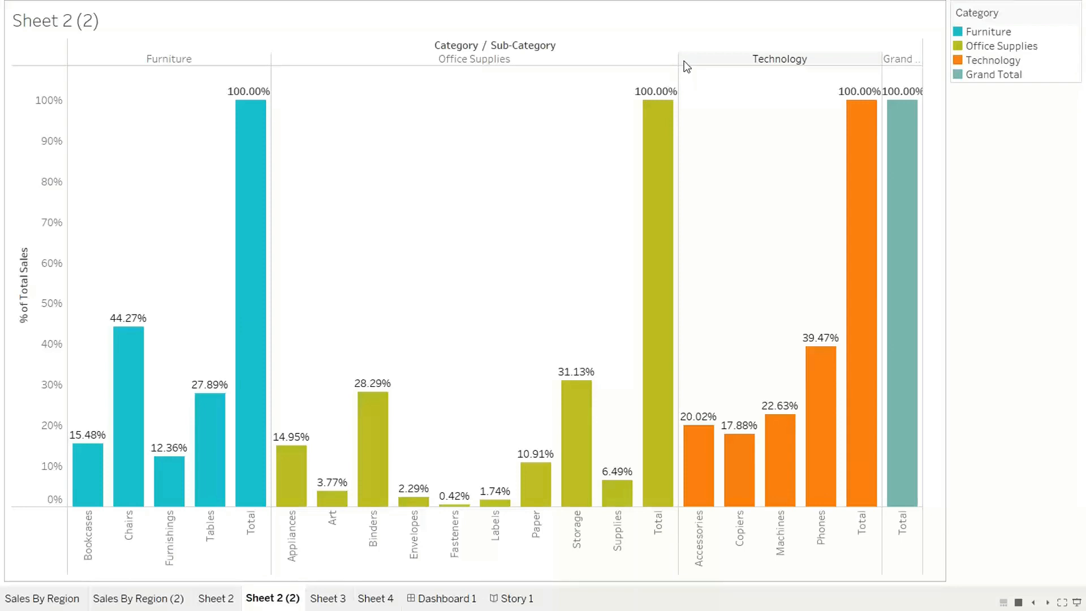
key("Escape")
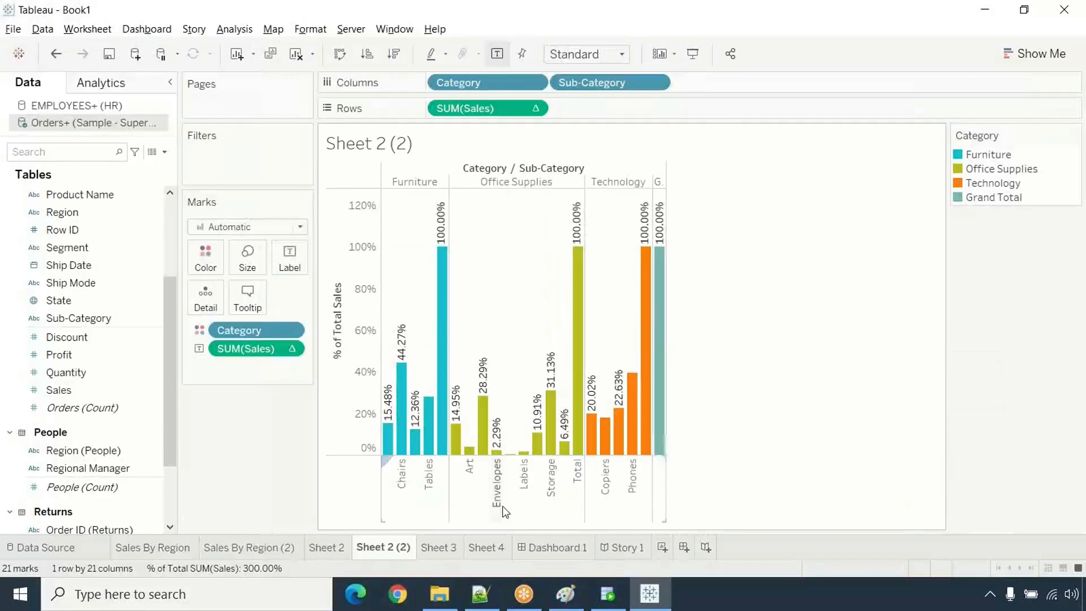
- Open Sheet 3 and add Order Date to Columns as YEAR(Order Date)
left_click(444, 546)
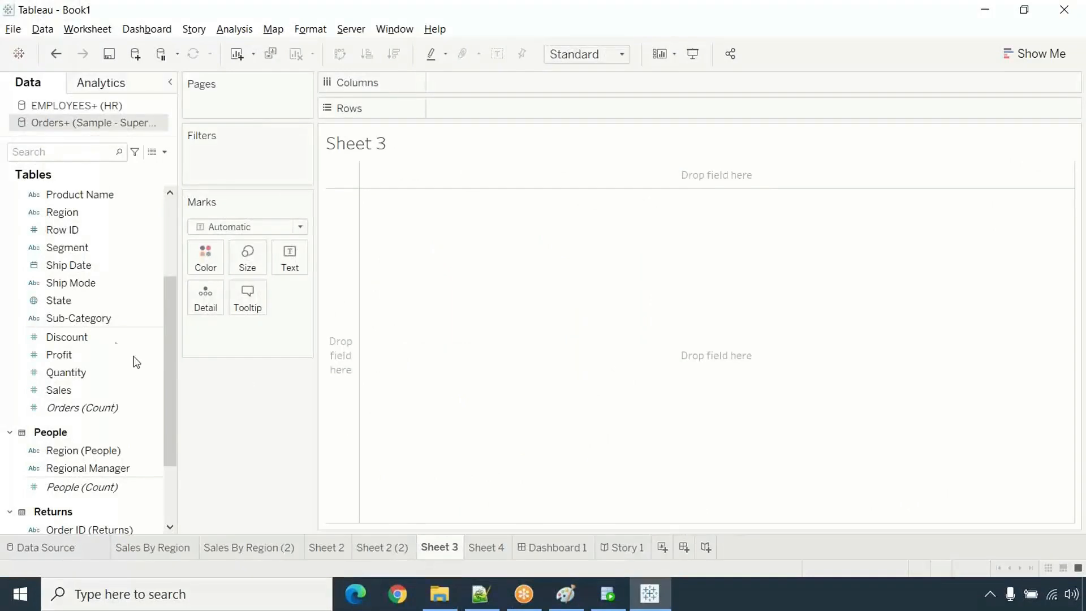
left_click_drag(169, 314, 168, 267)
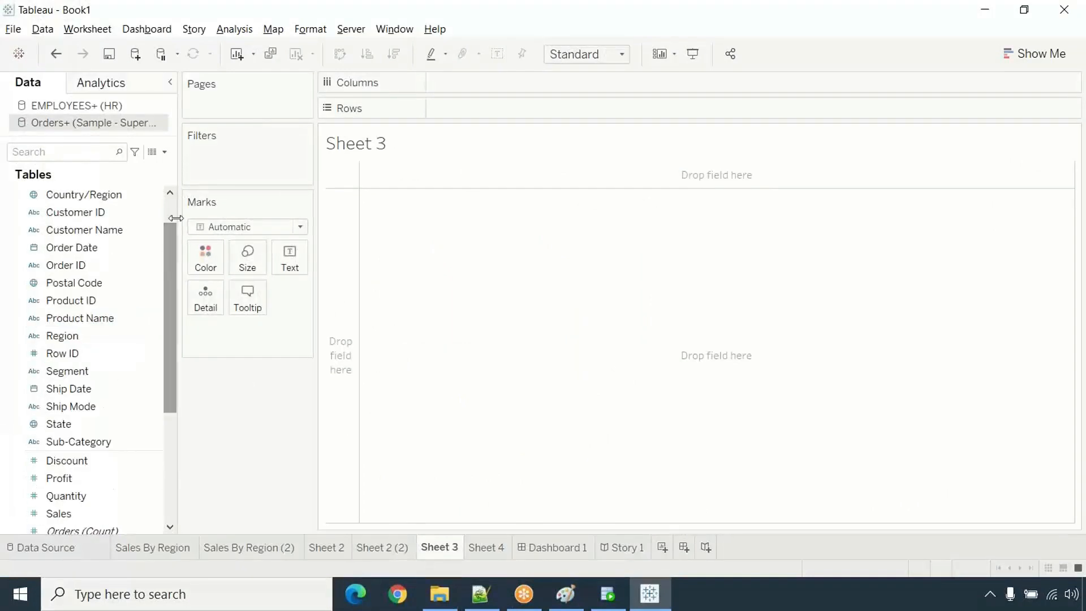
left_click(113, 245)
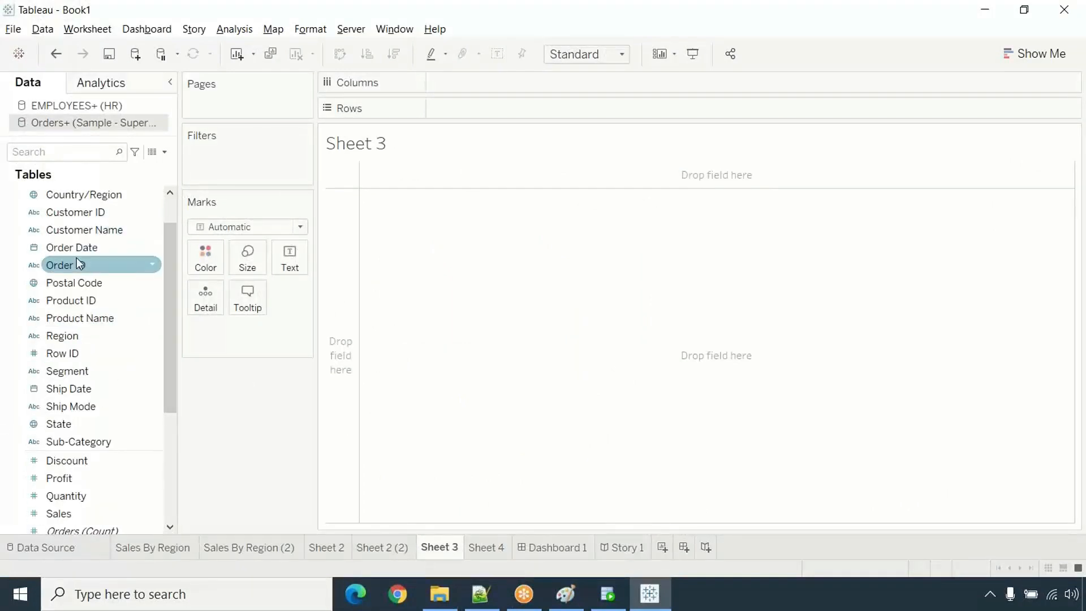
mouse_move(74, 250)
left_mouse_down()
mouse_move(198, 249)
mouse_move(471, 90)
left_mouse_up()
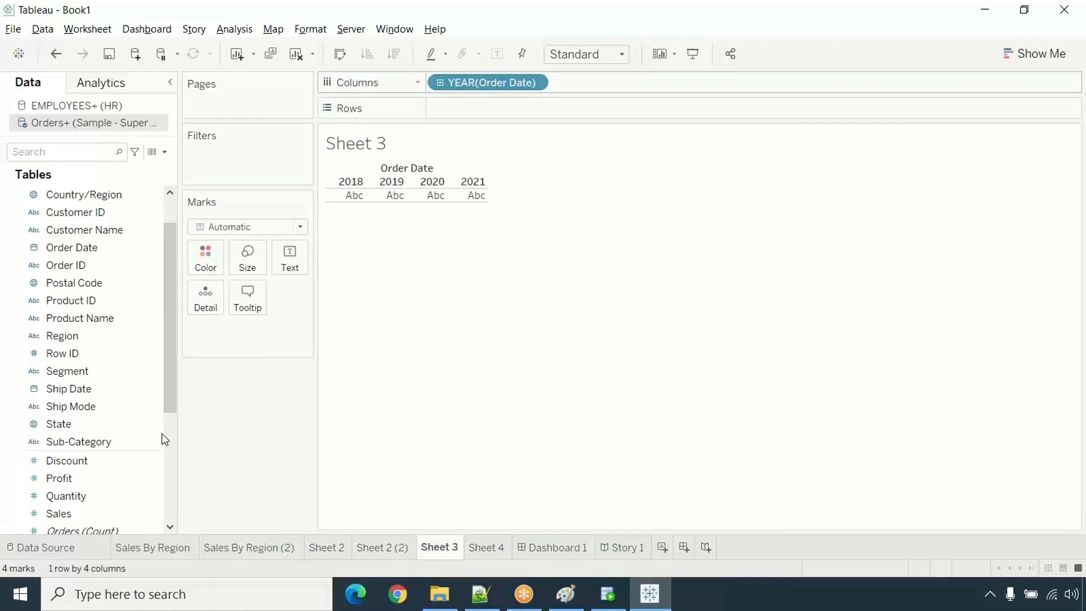
- Add Sales to Rows and label the points of the yearly line with SUM(Sales)
scroll(101, 424, "down", 2)
left_click_drag(70, 408, 451, 119)
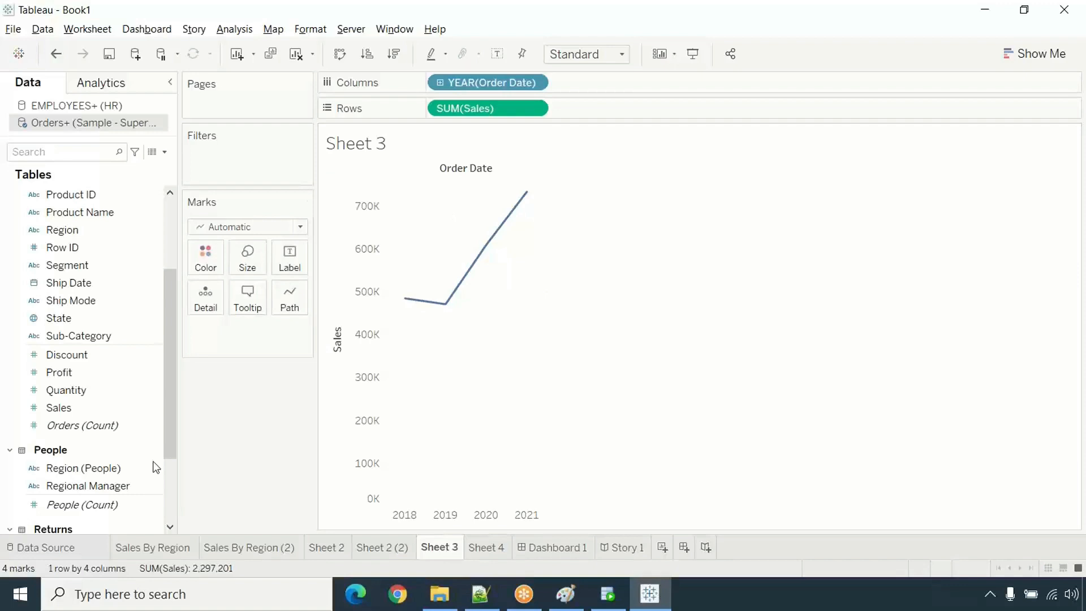
scroll(110, 371, "down", 4)
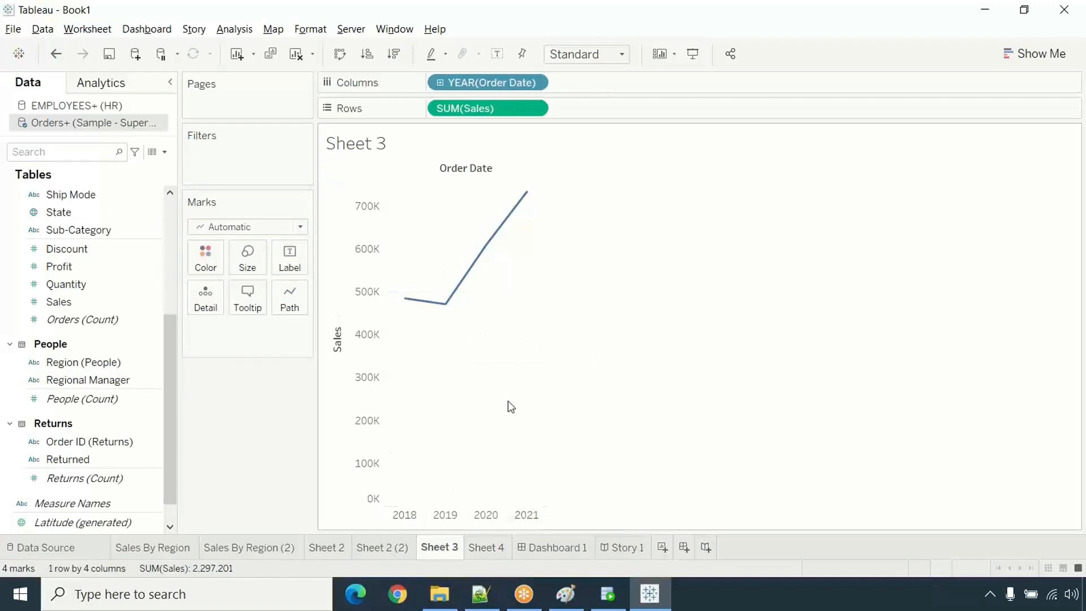
scroll(121, 409, "up", 2)
left_click(122, 413)
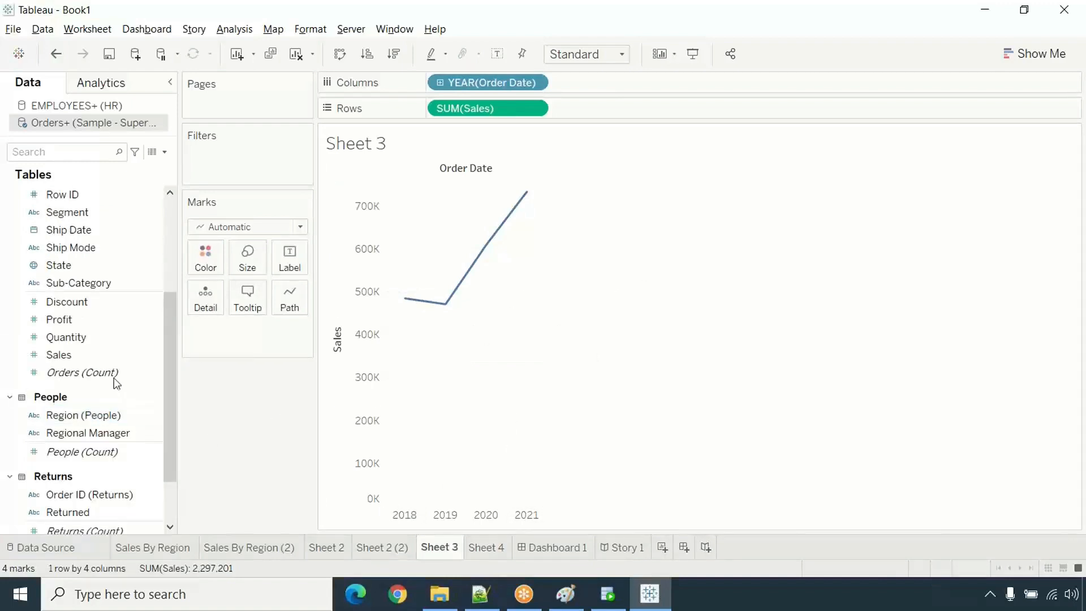
left_click_drag(78, 356, 289, 259)
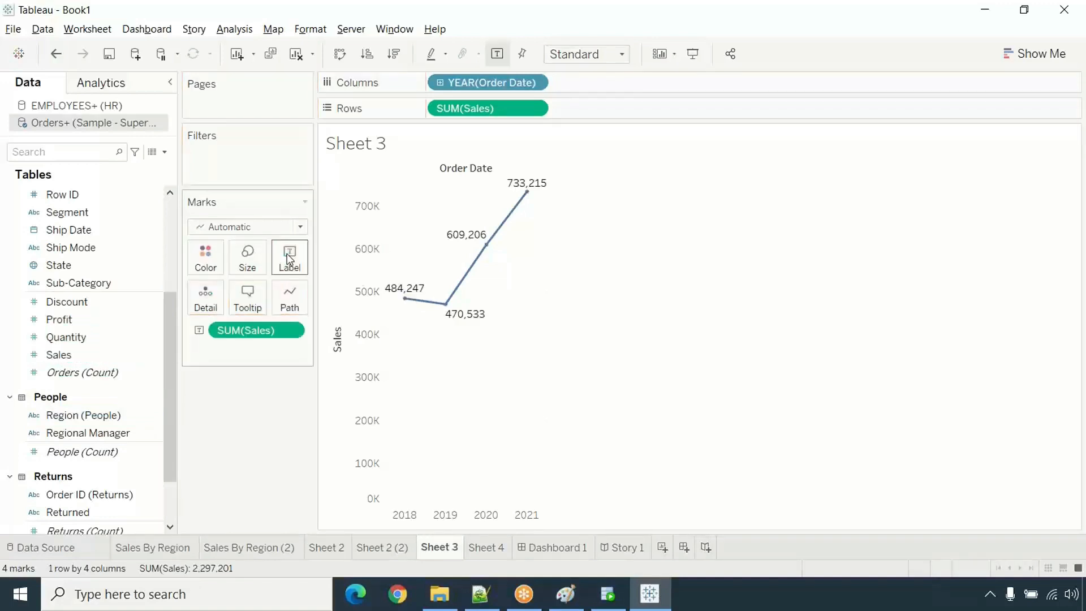
mouse_move(400, 299)
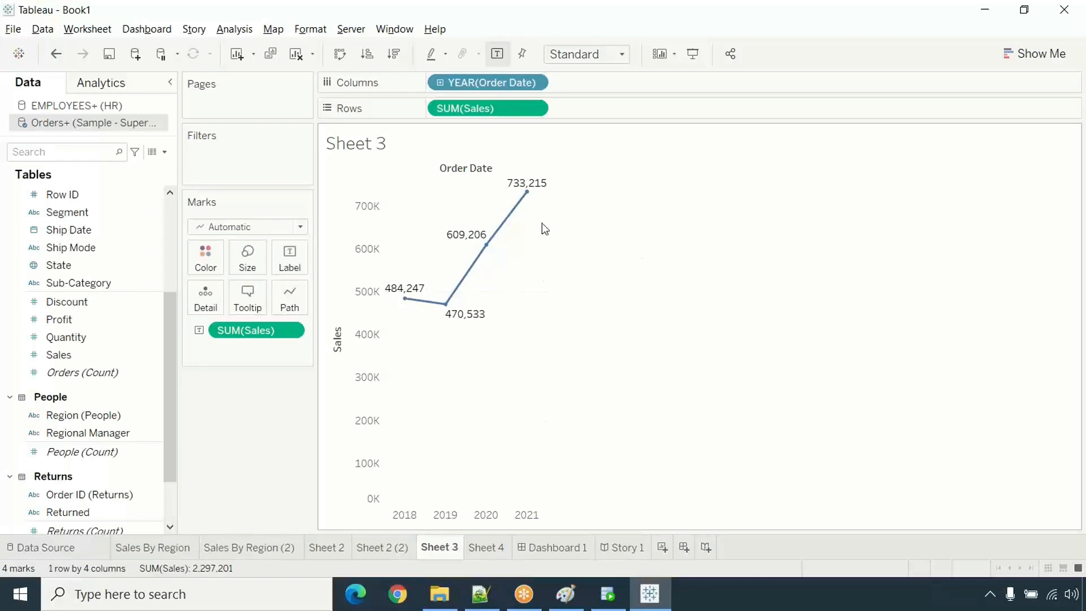
mouse_move(494, 249)
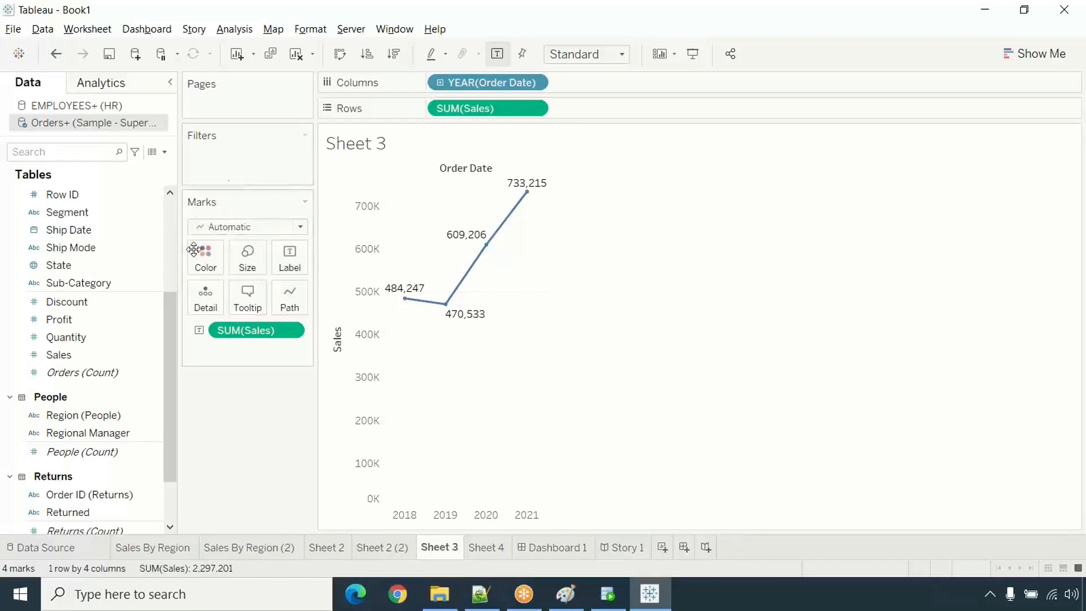
- Change the mark type to Bar and color the bars by YEAR(Order Date)
left_click(242, 229)
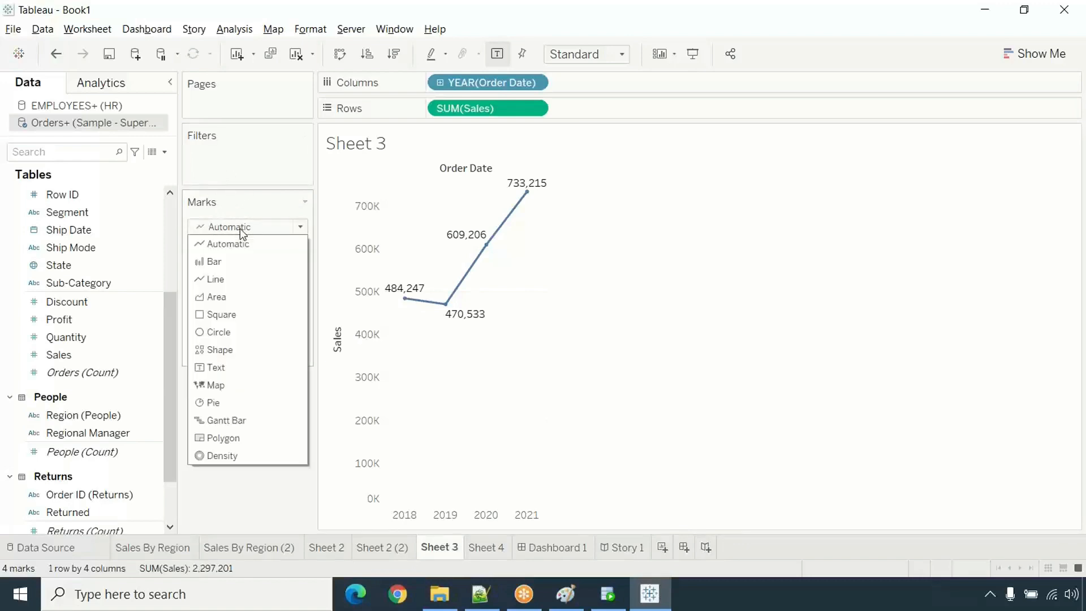
left_click(231, 266)
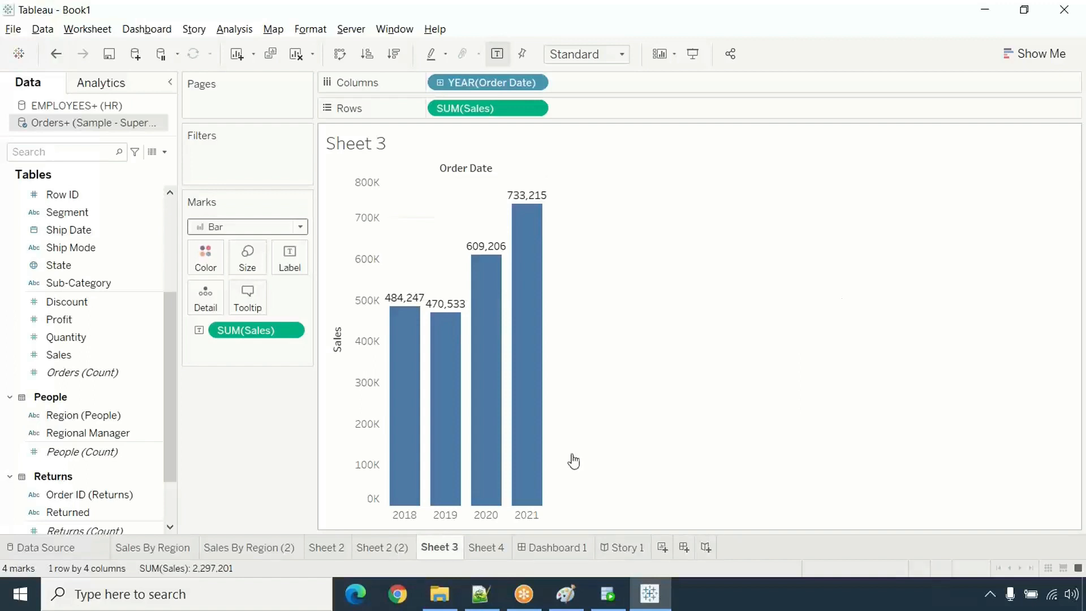
scroll(70, 318, "up", 1)
scroll(70, 319, "up", 3)
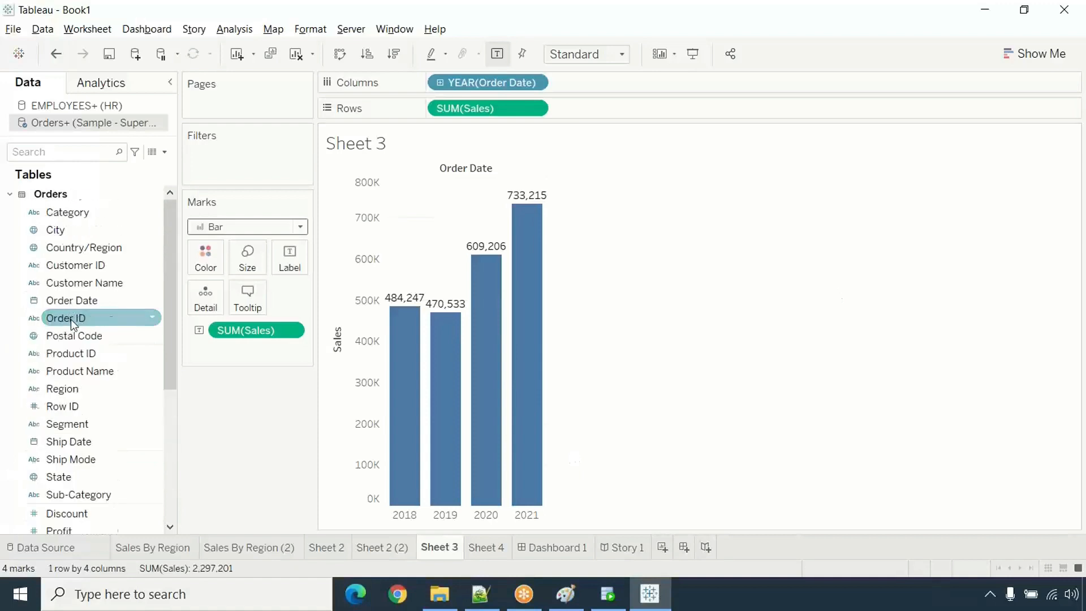
left_click_drag(87, 301, 210, 260)
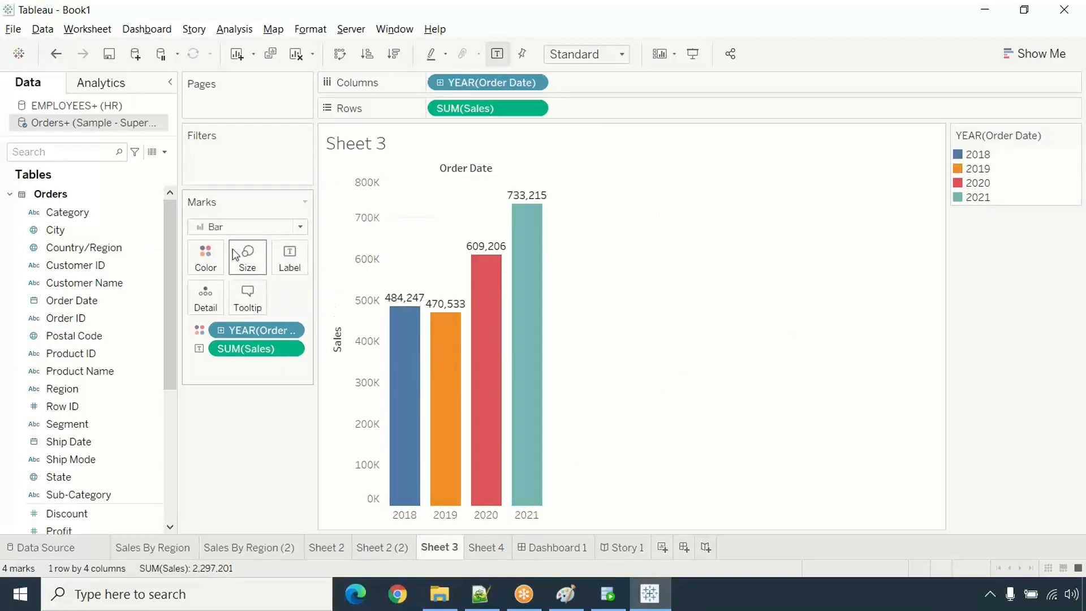
- Recolor the year bars: 2018 magenta (#aa007f), 2019 green, 2020 orange and 2021 teal green
double_click(970, 156)
double_click(389, 183)
left_click(399, 203)
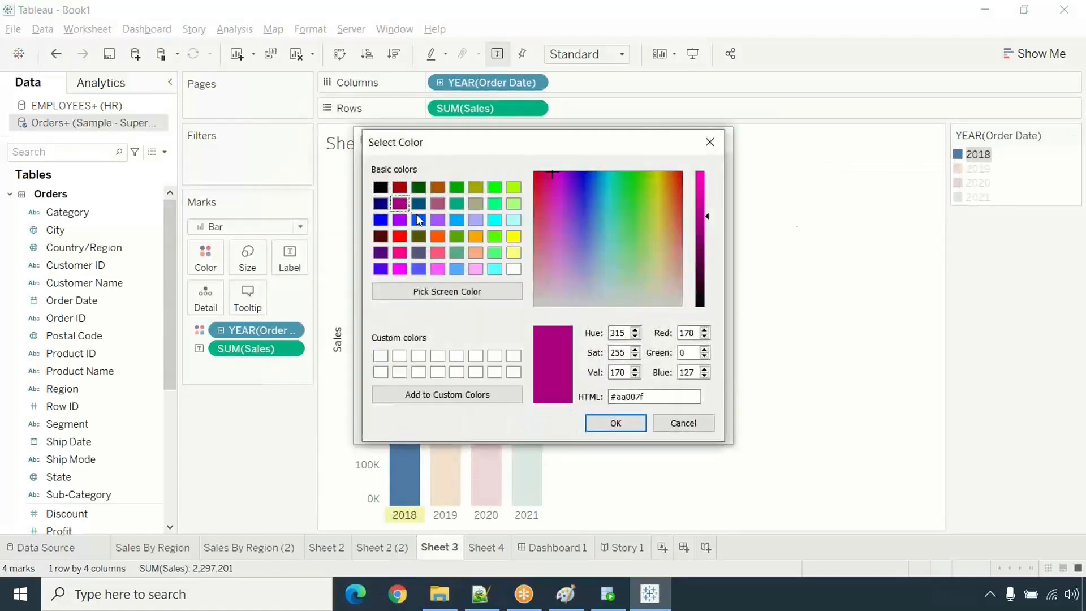
left_click(597, 425)
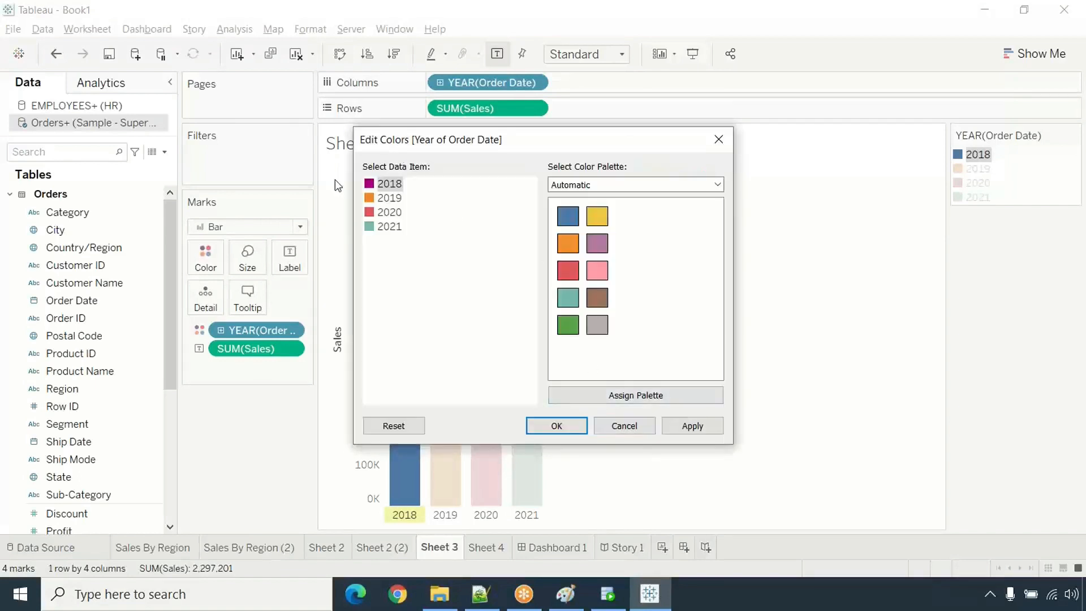
left_click(389, 213)
double_click(387, 198)
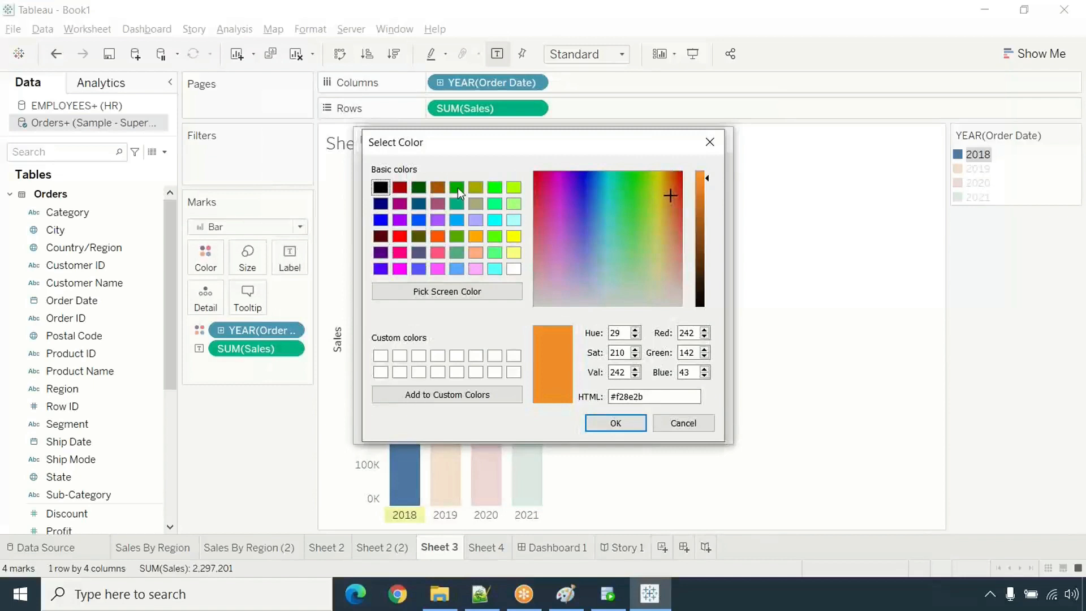
left_click(457, 188)
left_click(616, 423)
double_click(391, 213)
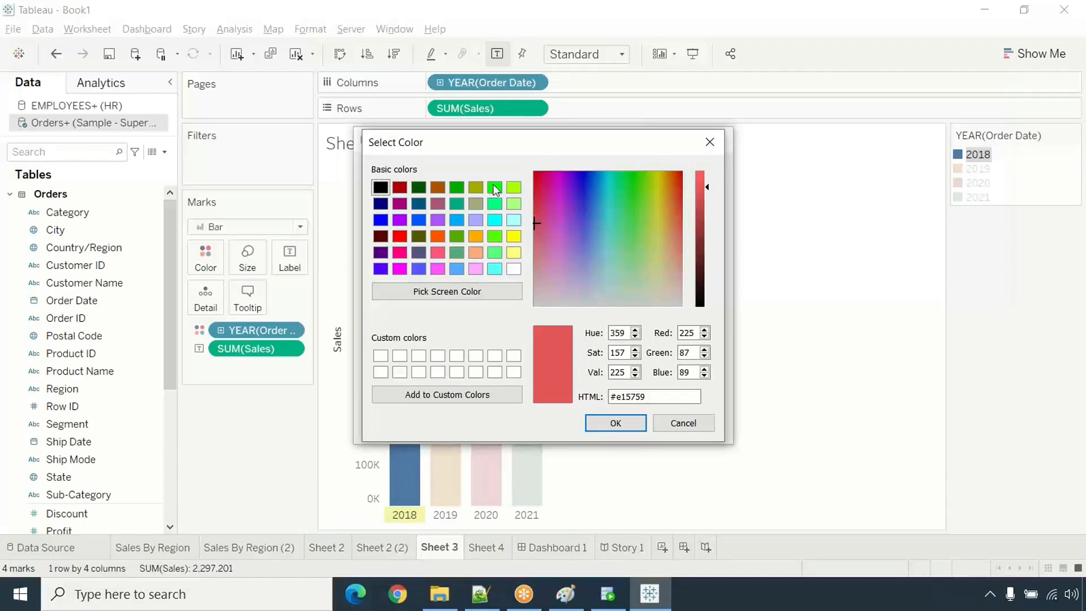
left_click_drag(474, 154, 597, 142)
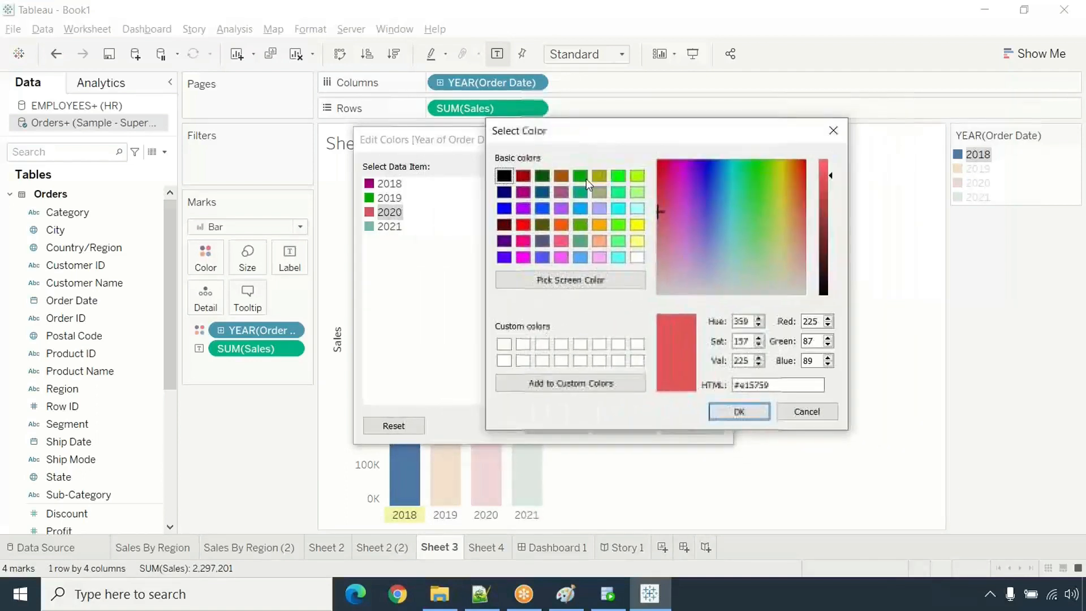
left_click(525, 226)
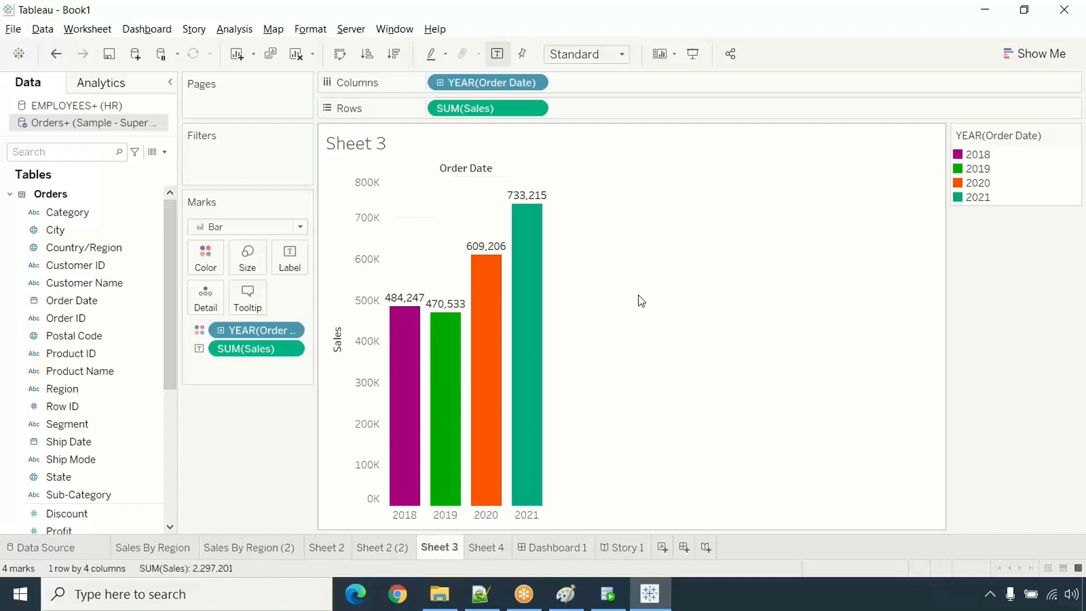
- Expand YEAR(Order Date) on Columns to quarters and add all subtotals to the chart
left_click(436, 83)
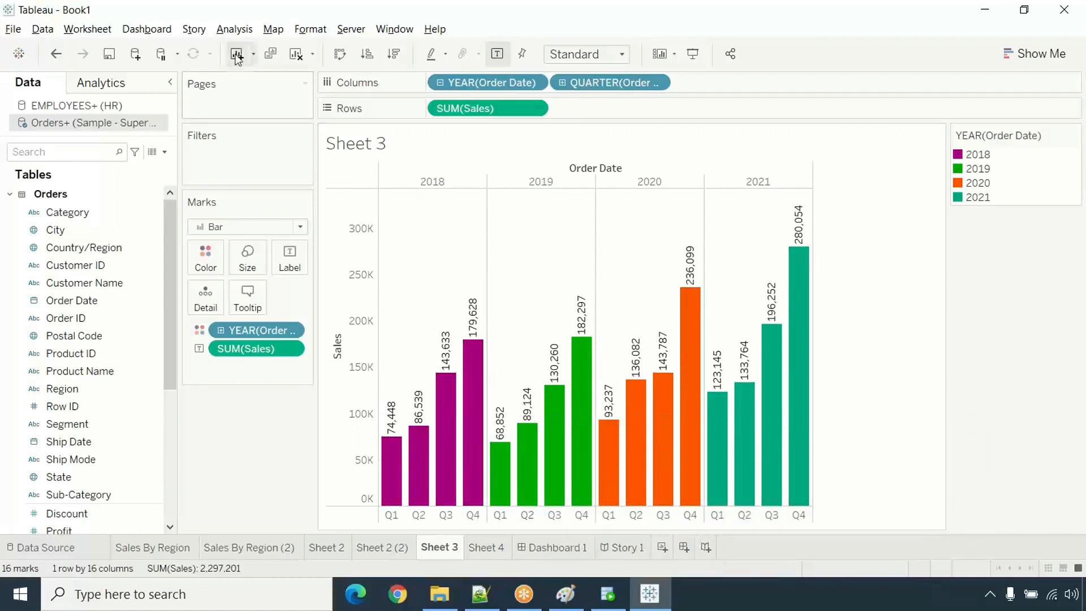
left_click(234, 29)
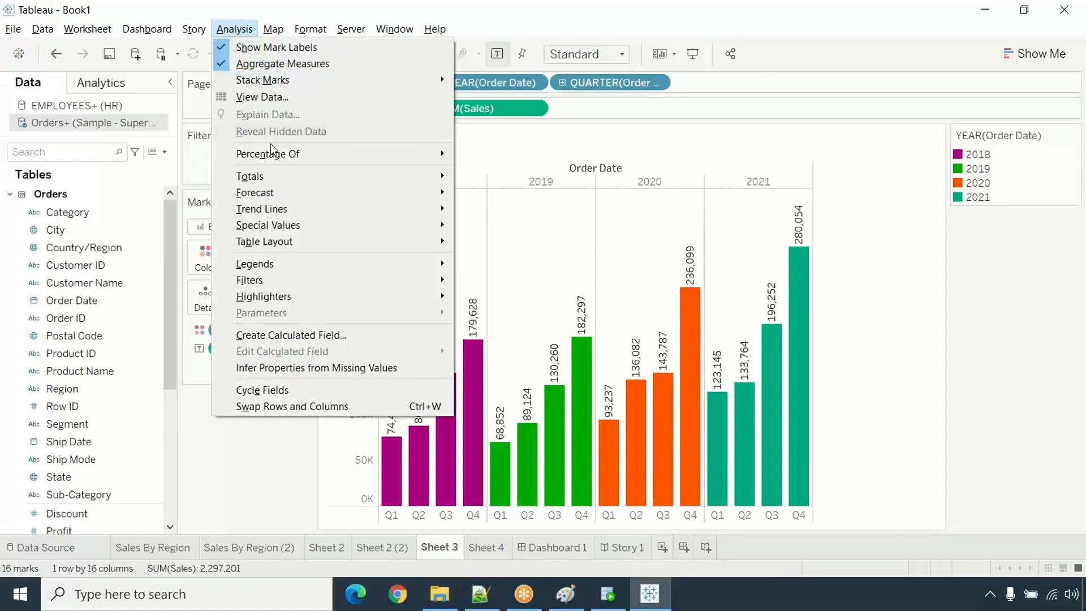
mouse_move(269, 182)
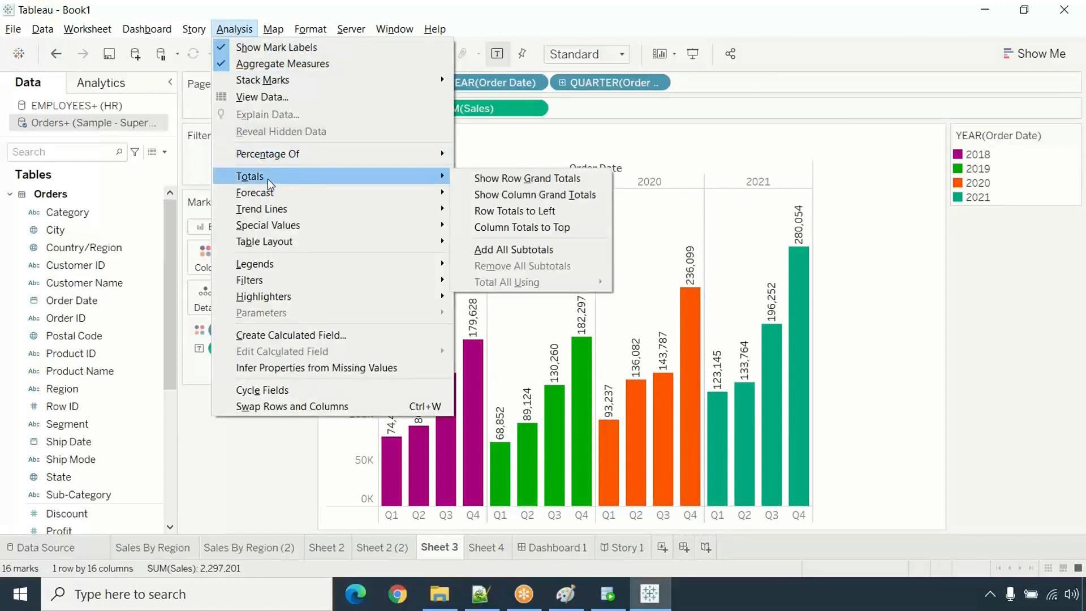
left_click(508, 253)
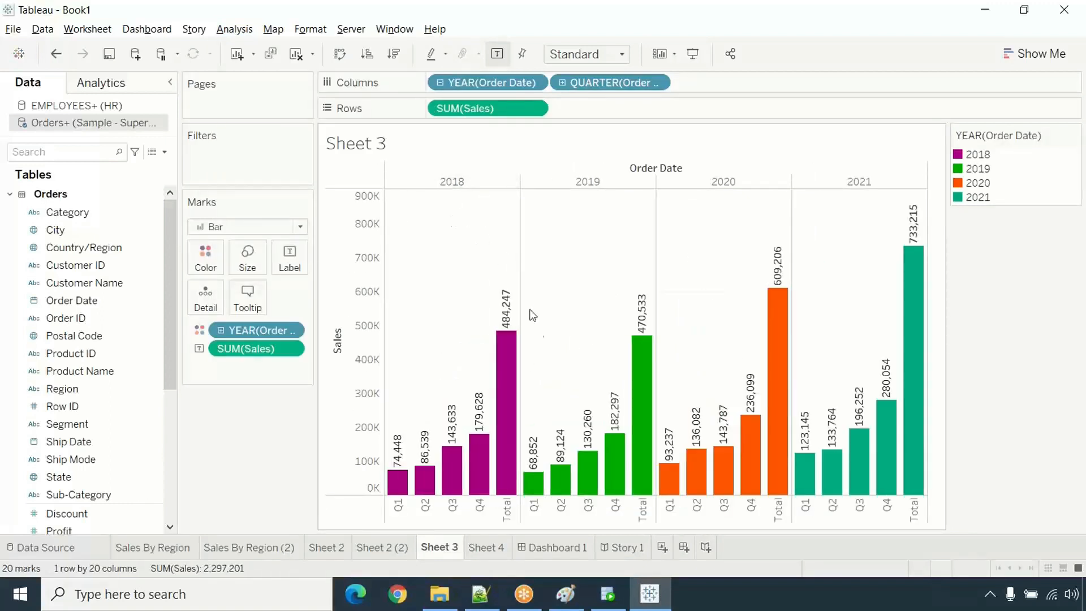
- Examine the yearly total bars, highlight the 2018 group and clear the selection
mouse_move(512, 334)
mouse_move(916, 249)
left_click(451, 180)
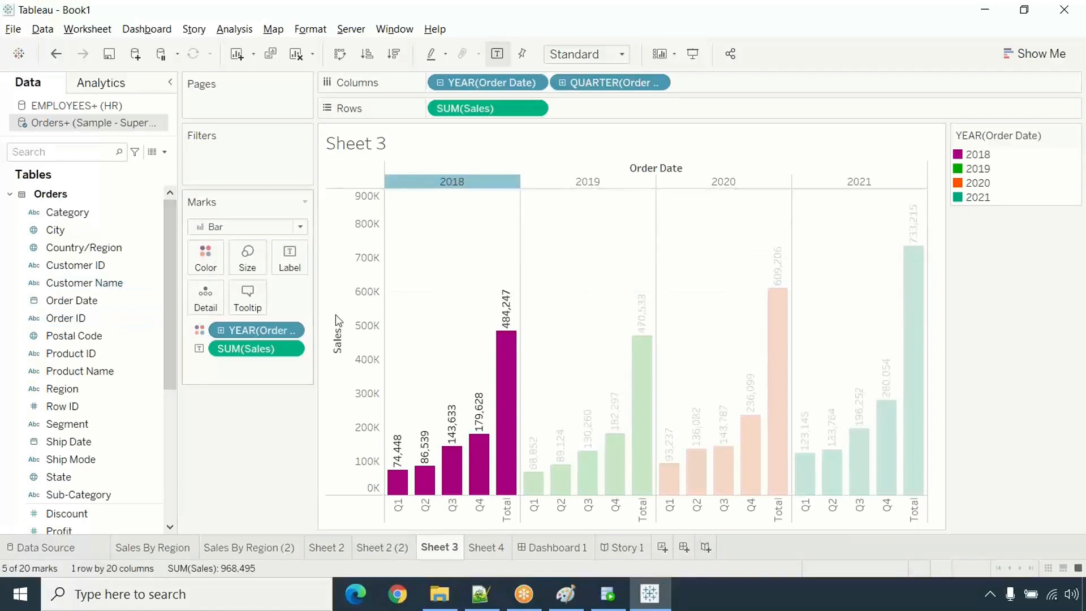
left_click(423, 302)
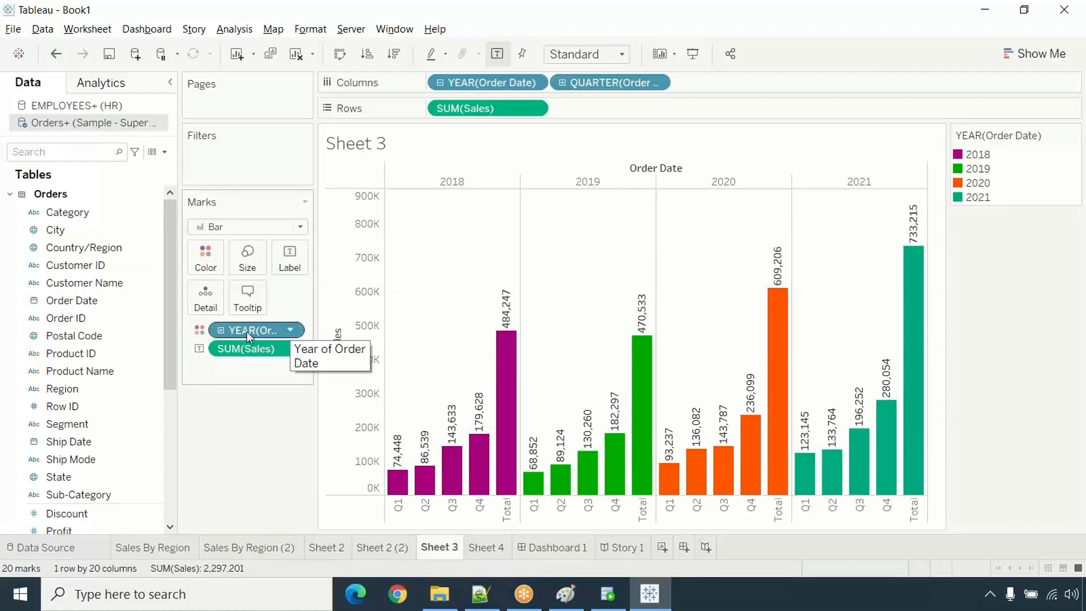
- Color the bars by quarter of Order Date, with Q1 in blue (#0055ff) and Q2 in orange
left_click(290, 337)
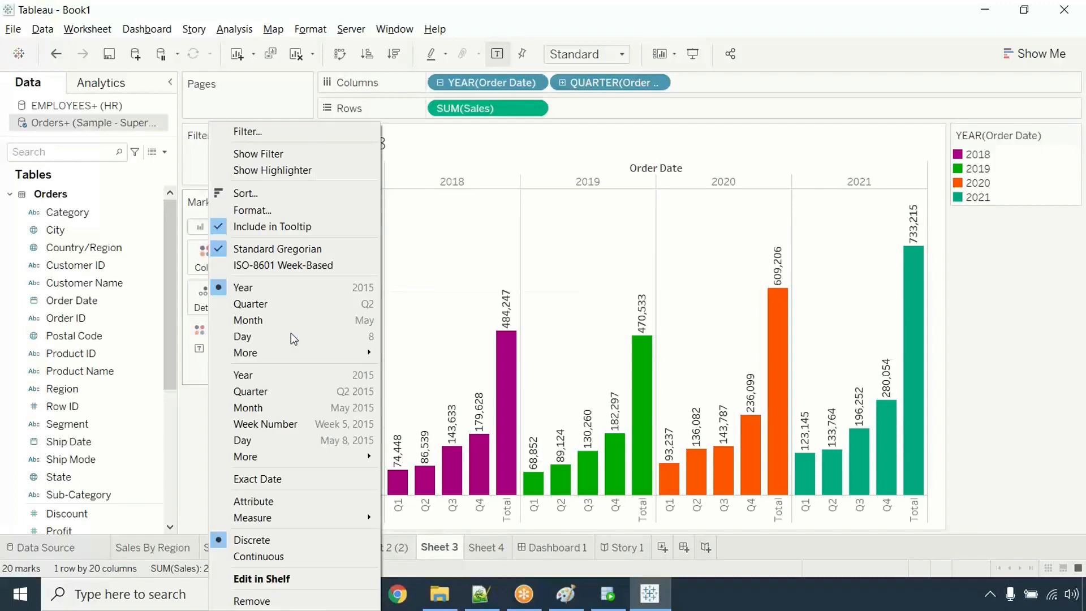
key("Escape")
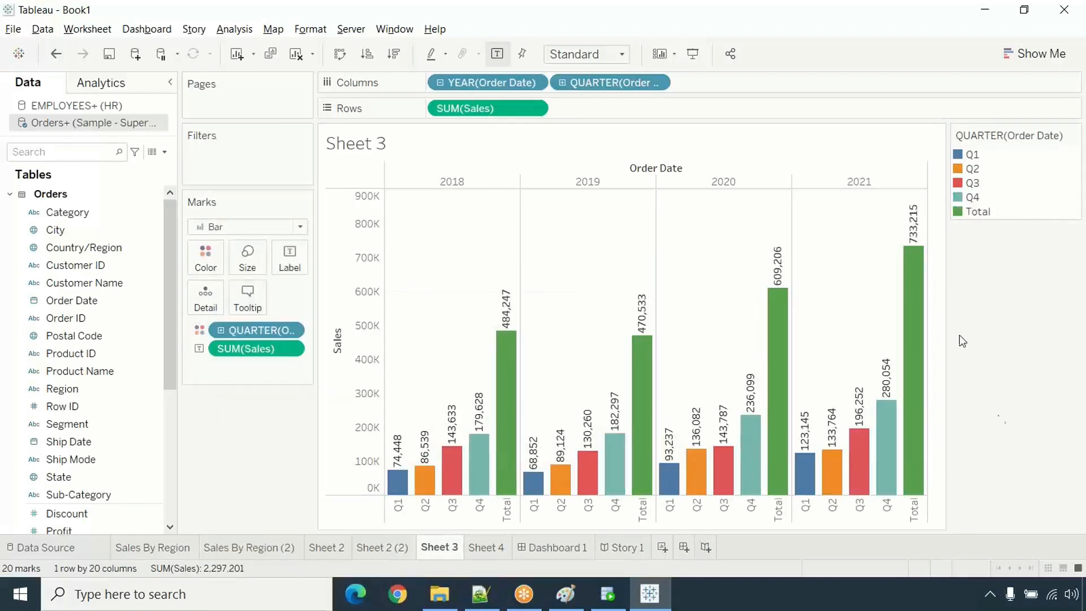
double_click(970, 154)
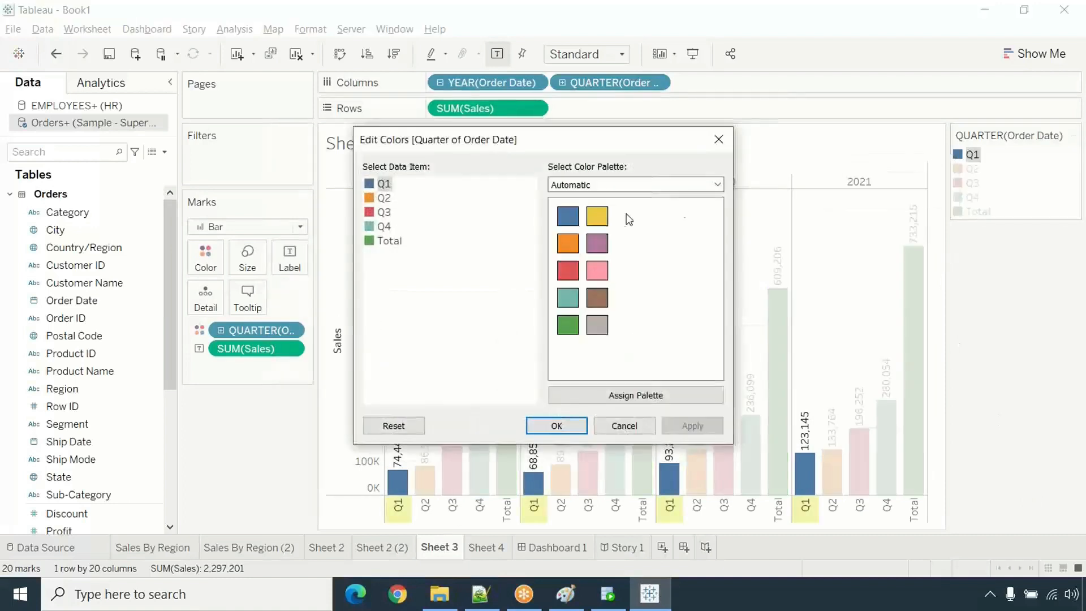
double_click(377, 185)
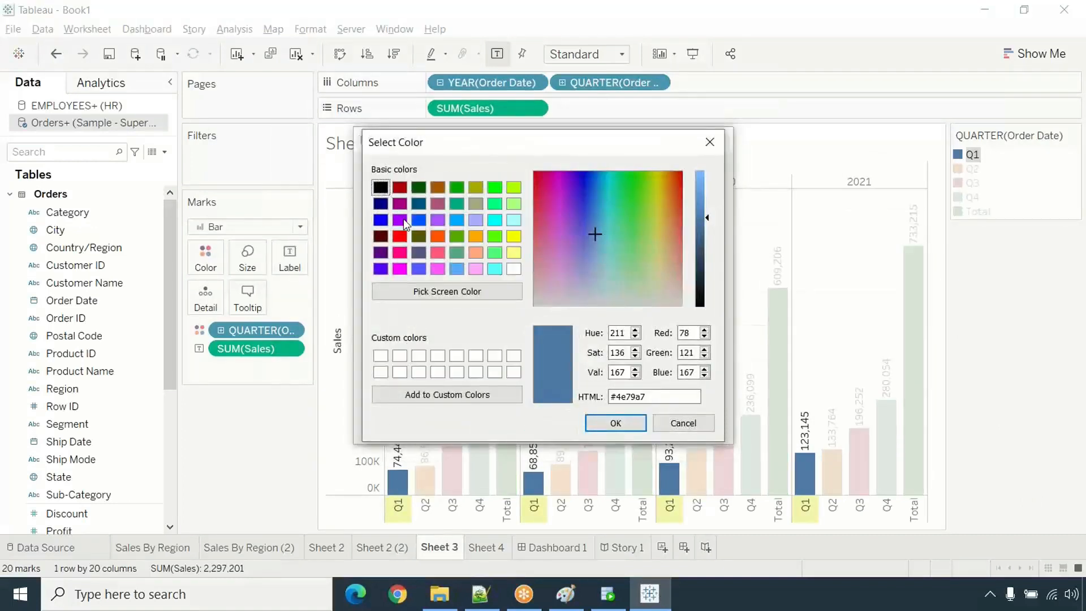
left_click(417, 221)
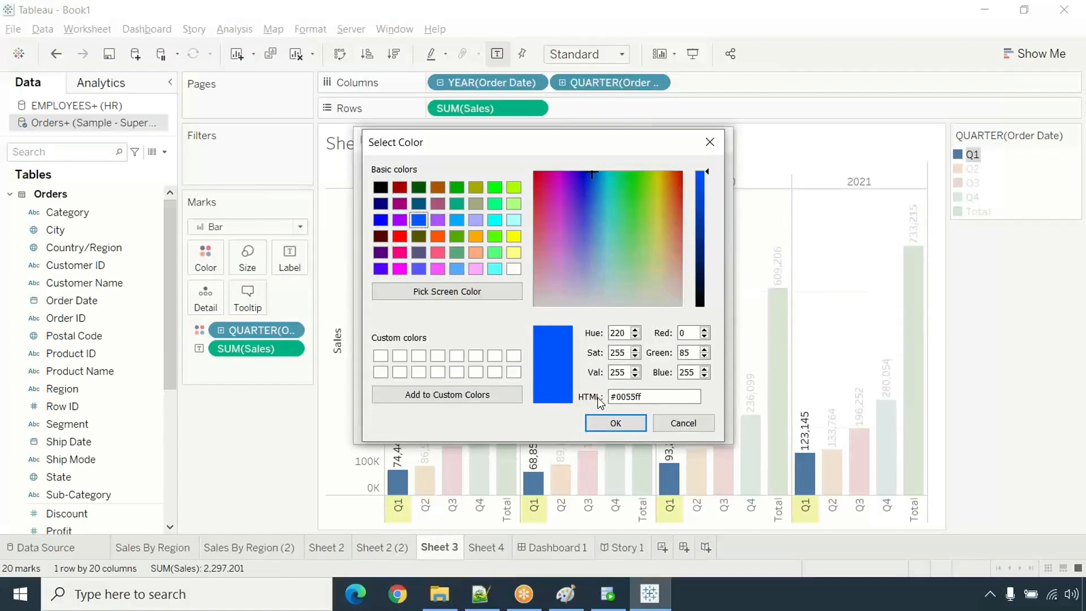
left_click(615, 423)
double_click(383, 198)
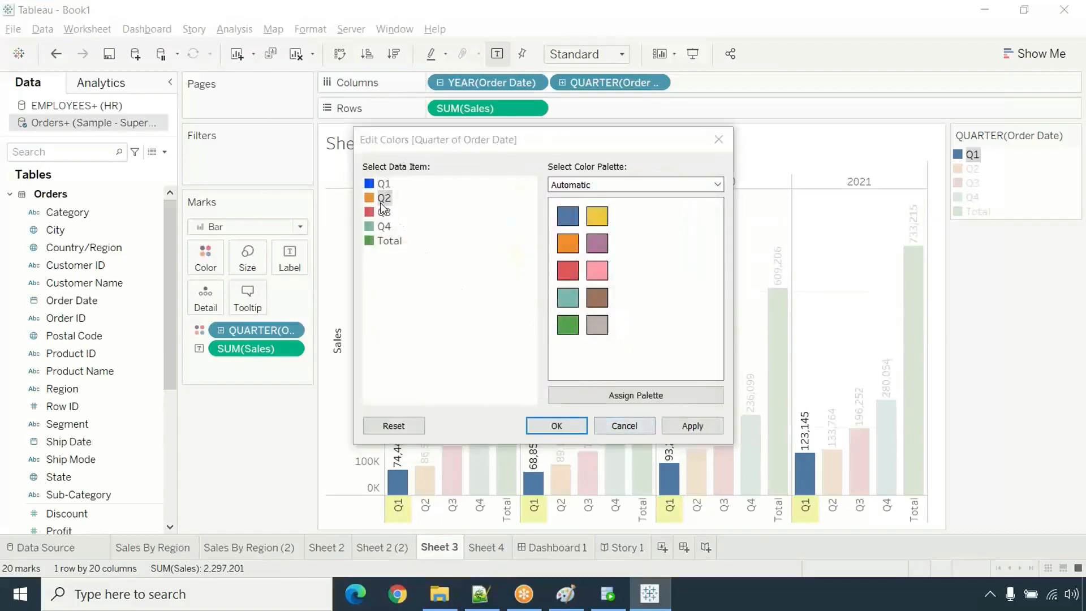
left_click(440, 241)
left_click(615, 423)
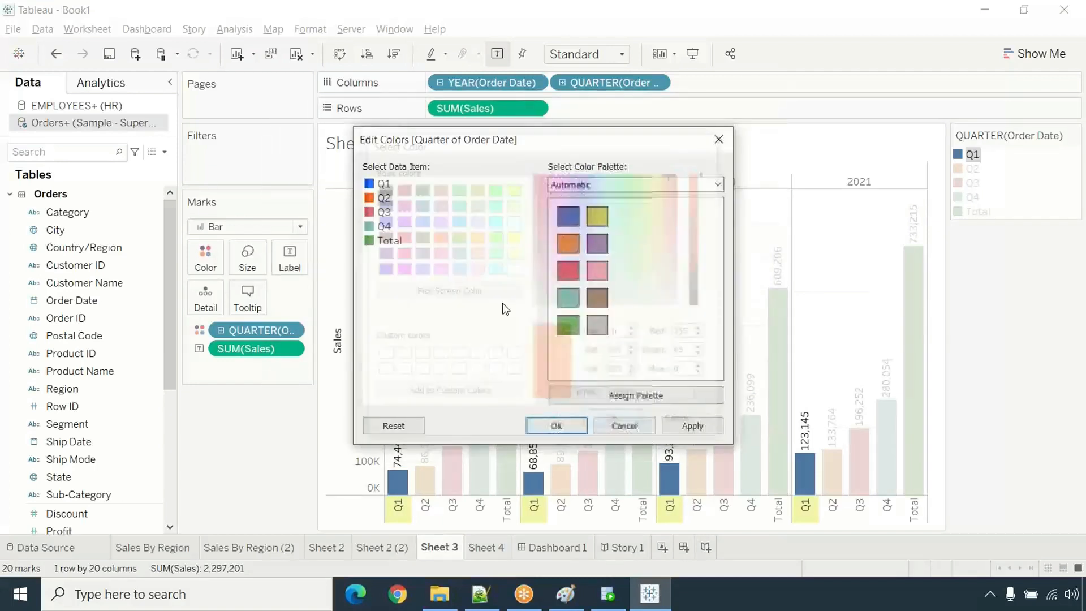
- Set the Q3 bars to pink, the Q4 bars to olive and the Total bars to grayish green
left_click(384, 215)
double_click(384, 213)
left_click(400, 252)
left_click(615, 423)
left_click(384, 229)
double_click(384, 229)
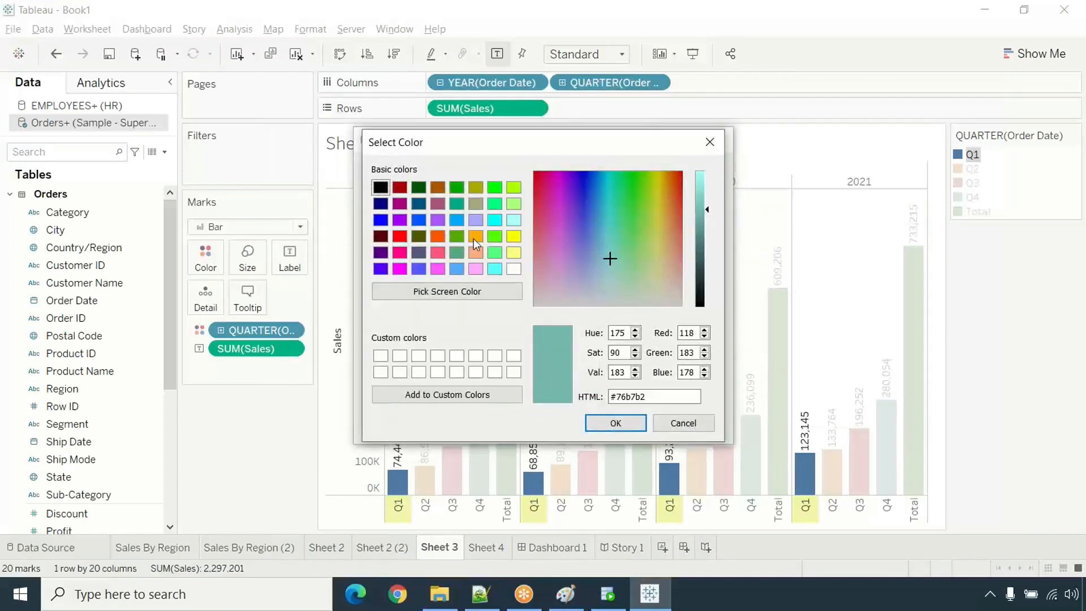
left_click(477, 189)
left_click(598, 422)
double_click(375, 244)
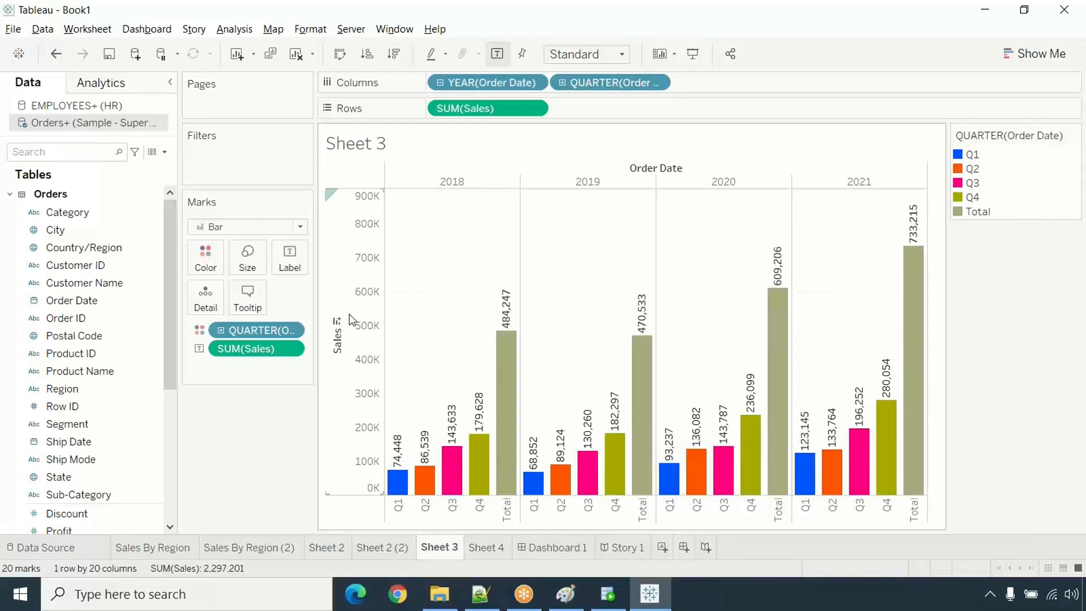
- Switch the bar coloring to the year of Order Date
left_click(298, 330)
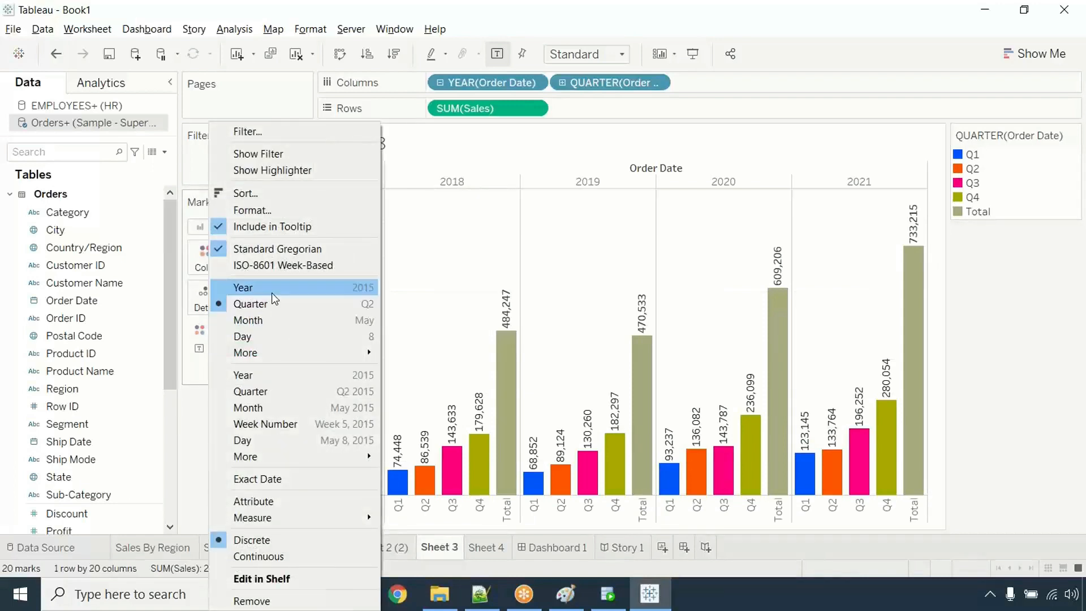
left_click(272, 291)
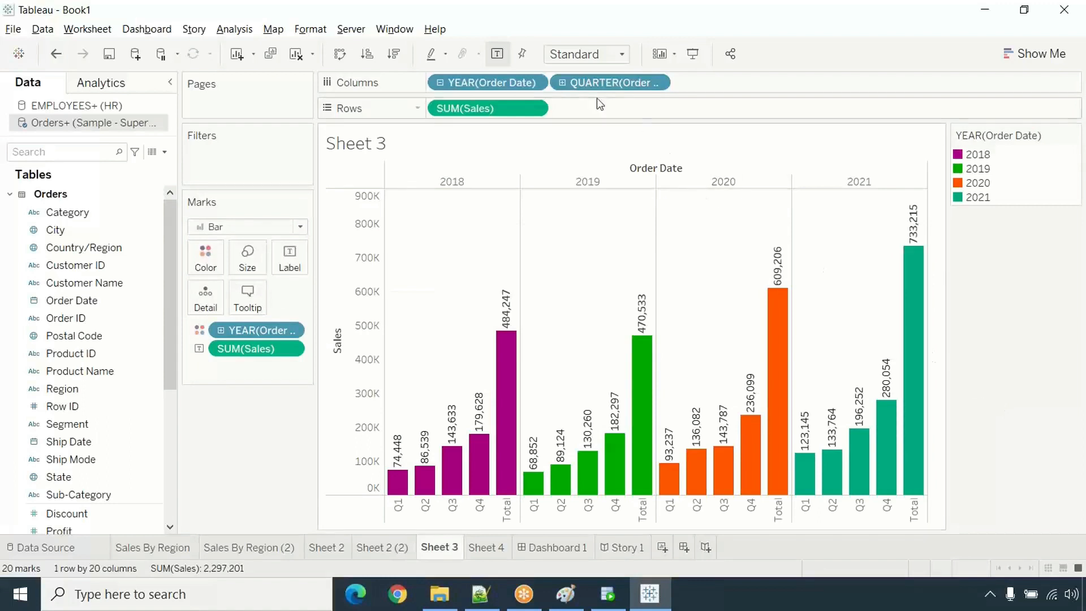
- Expand the quarters on Columns to months and color the bars by quarter of Order Date
left_click(563, 83)
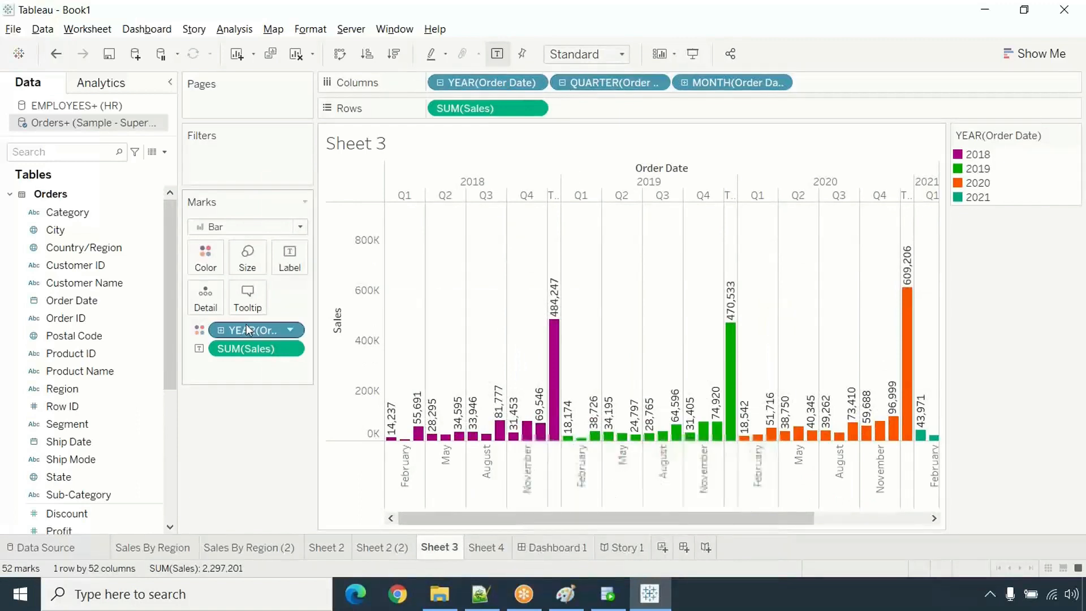
left_click(289, 330)
left_click(274, 307)
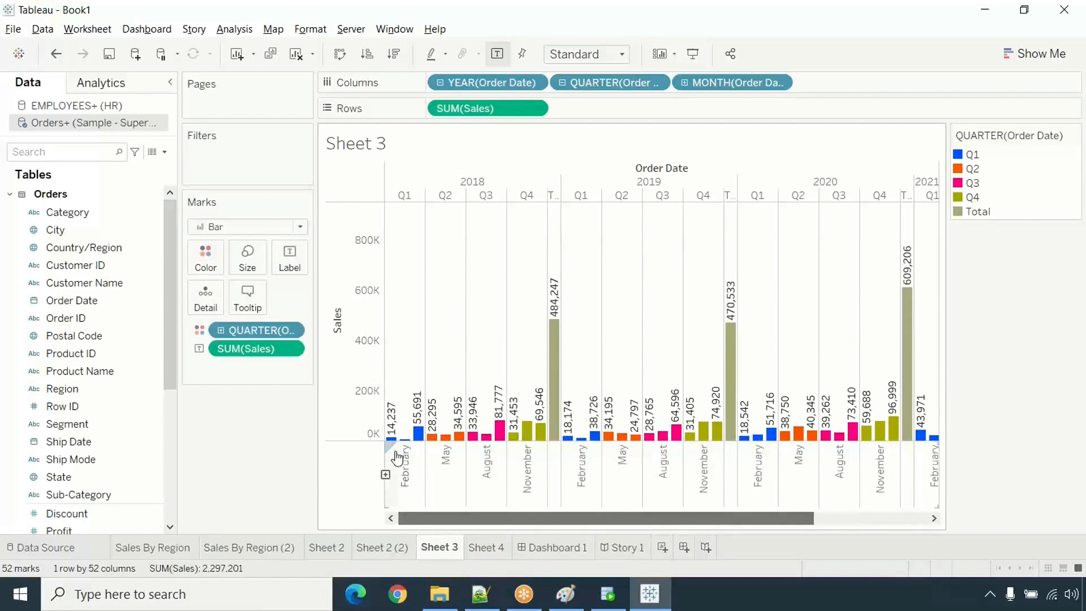
- Highlight the 2018 bars, clear the highlight, and expand the months of Order Date on Columns to days
left_click(467, 180)
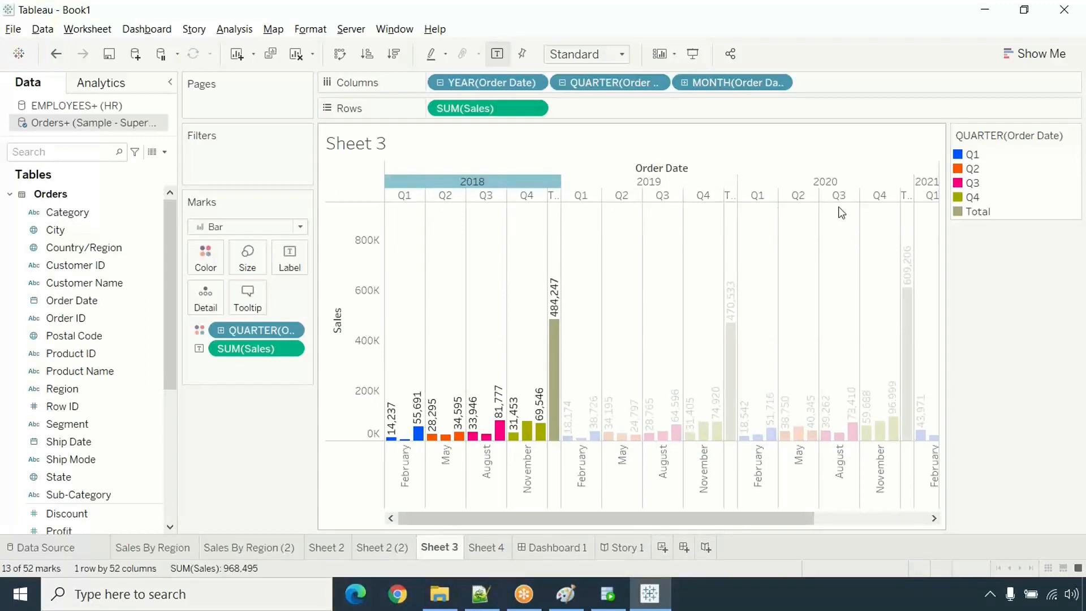
left_click(615, 172)
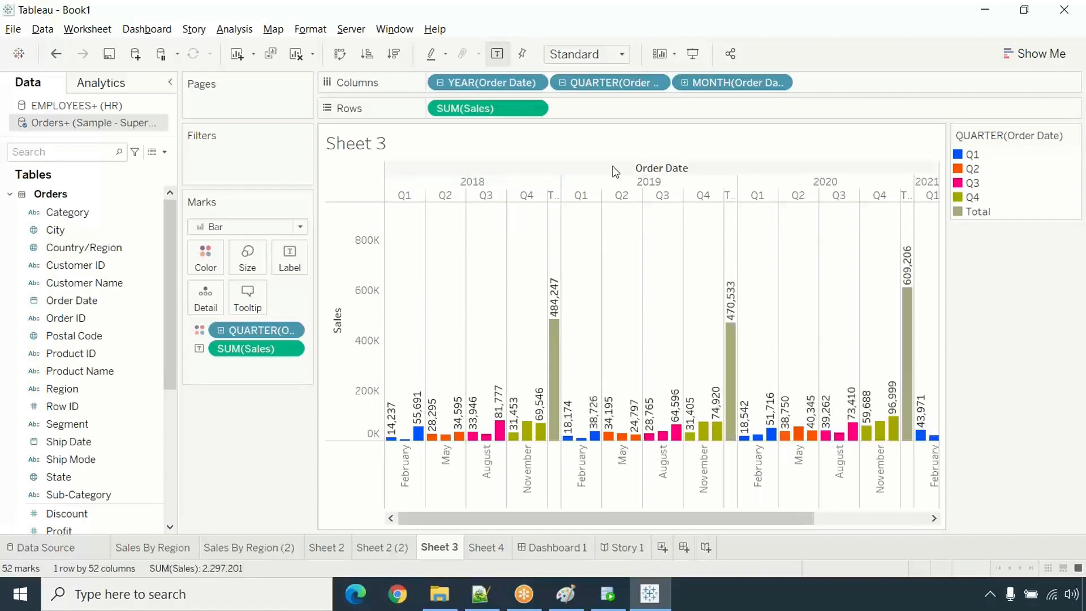
left_click_drag(736, 518, 598, 509)
left_click(685, 84)
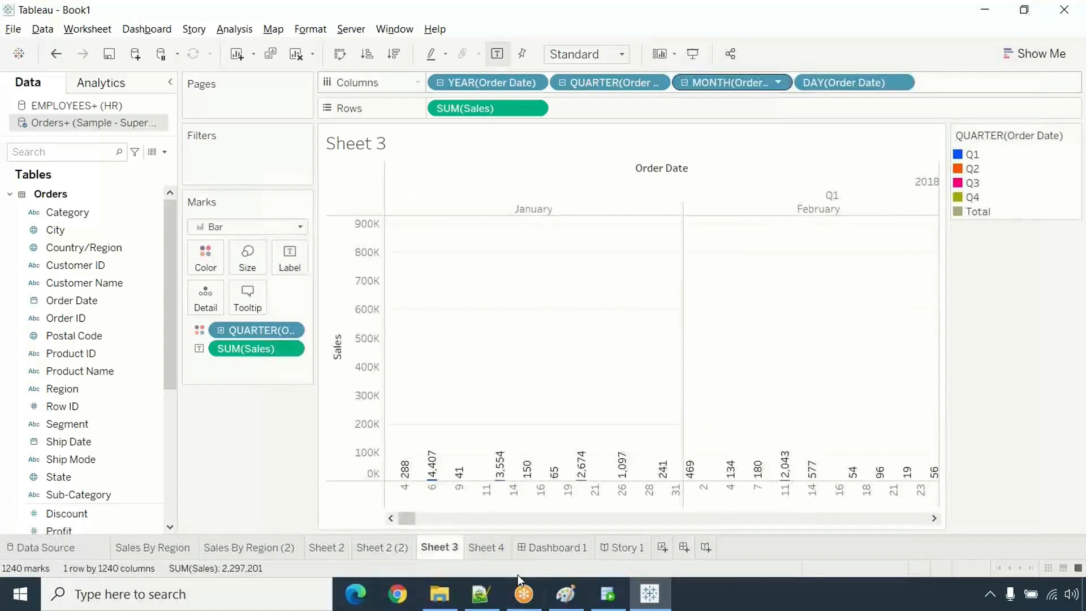
left_click_drag(407, 517, 547, 517)
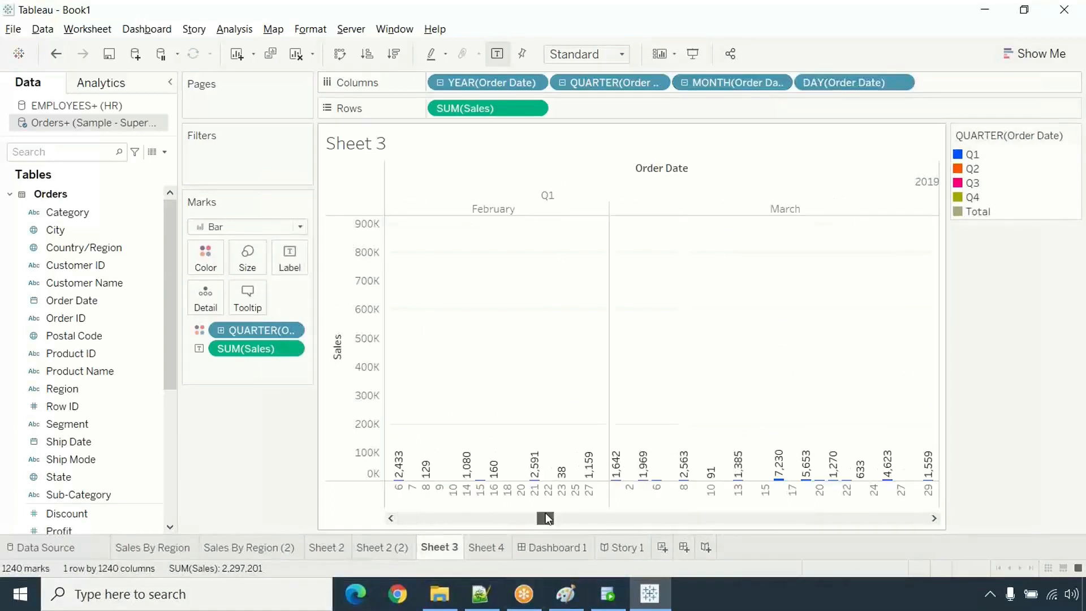
left_click_drag(660, 503, 359, 505)
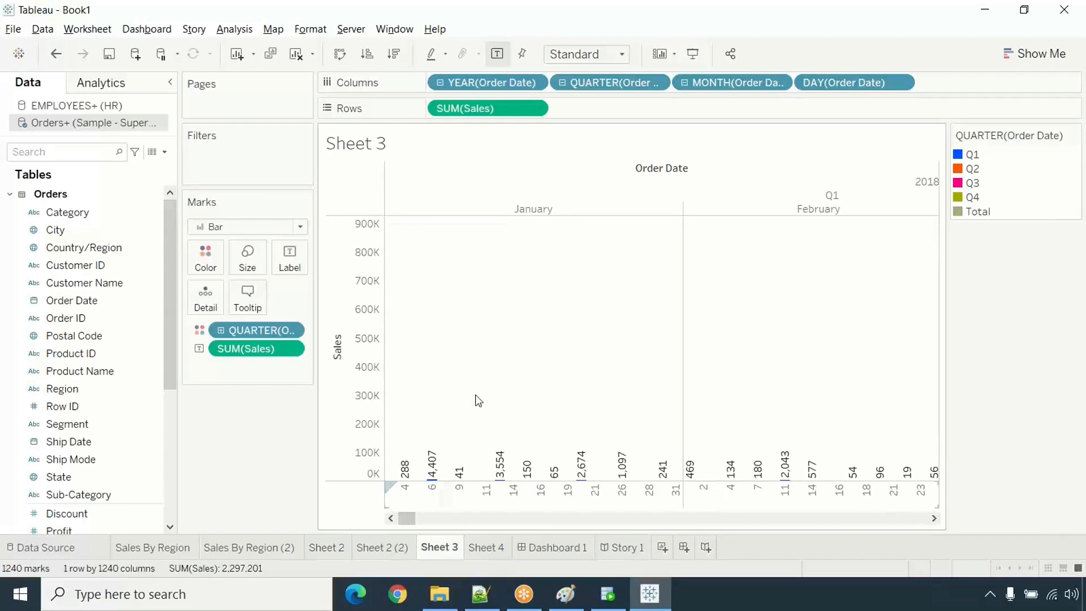
- Collapse the Order Date hierarchy on Columns to years and color the bars by year of Order Date
left_click(563, 82)
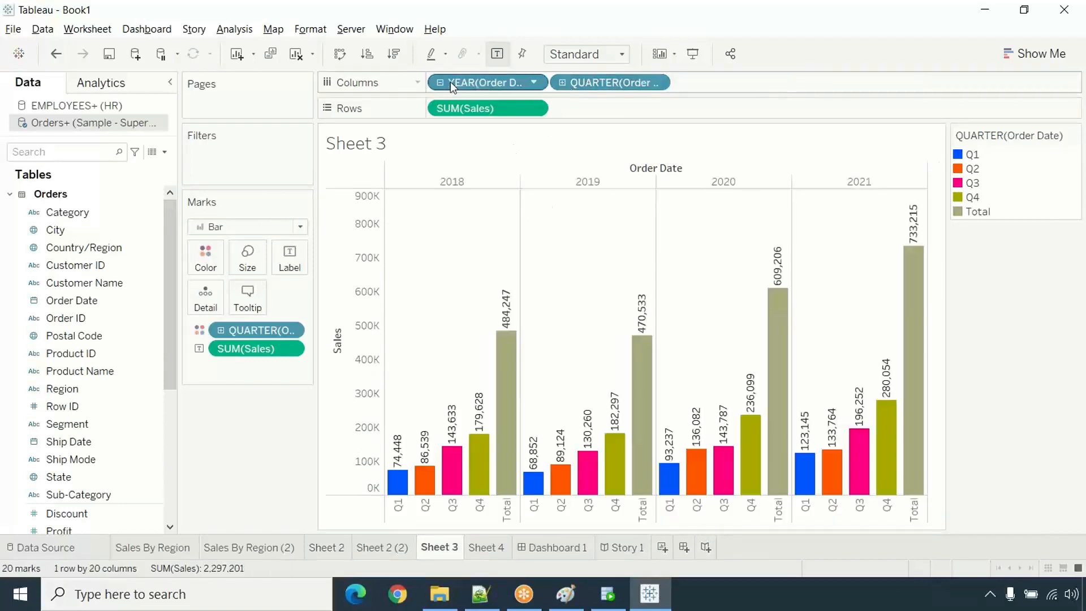
left_click(443, 82)
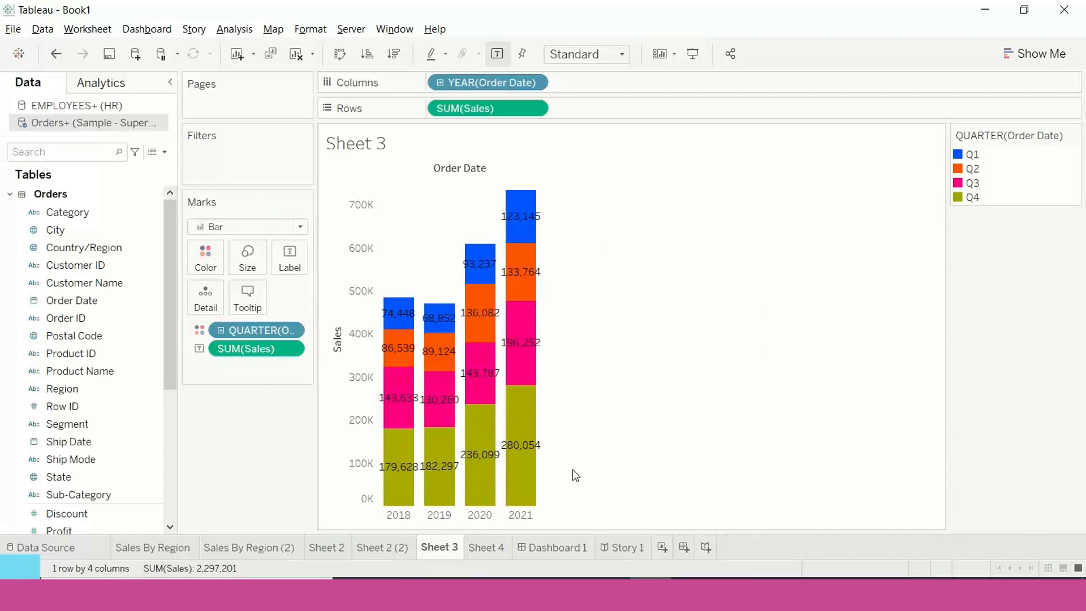
mouse_move(533, 209)
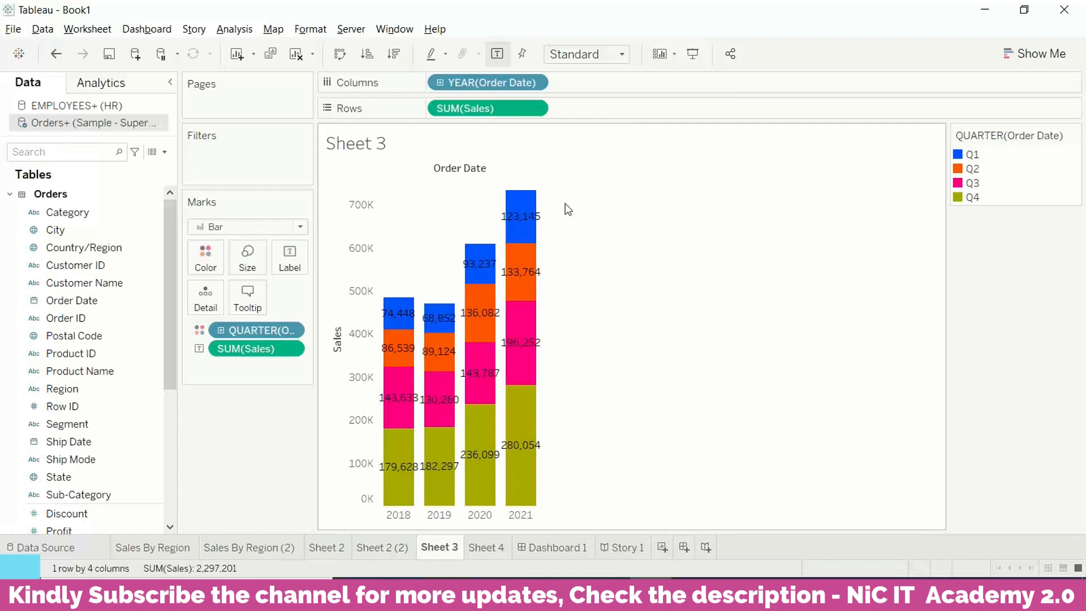
left_click(749, 22)
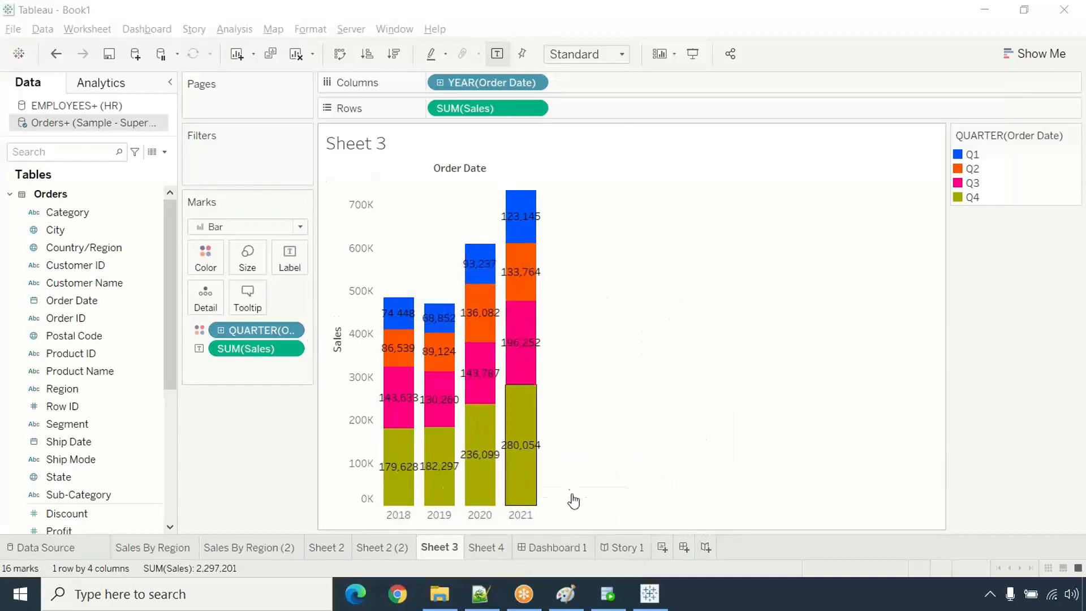
right_click(286, 333)
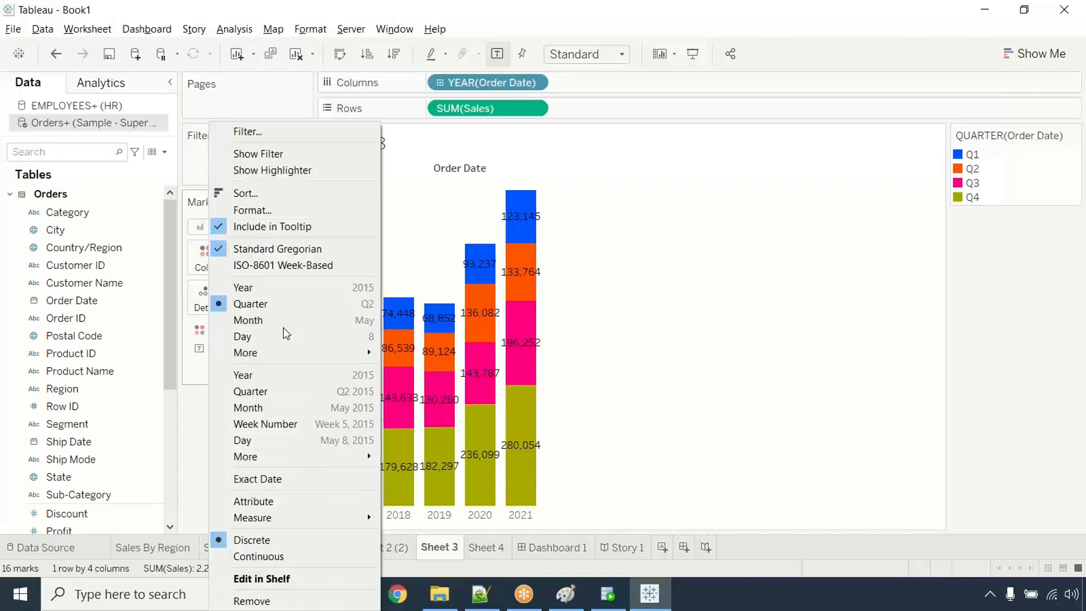
left_click(269, 287)
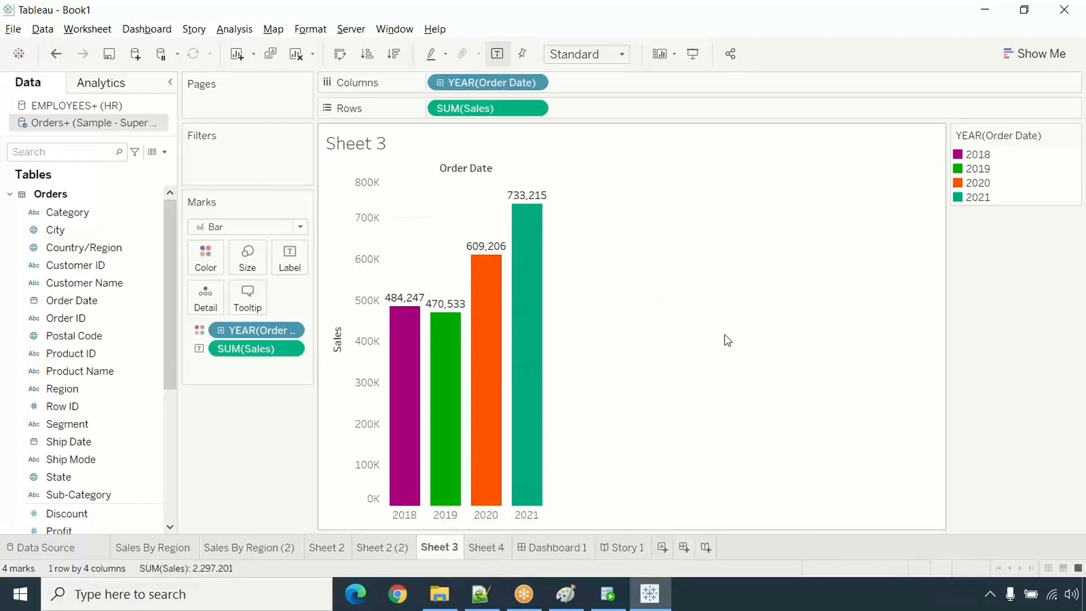
mouse_move(569, 282)
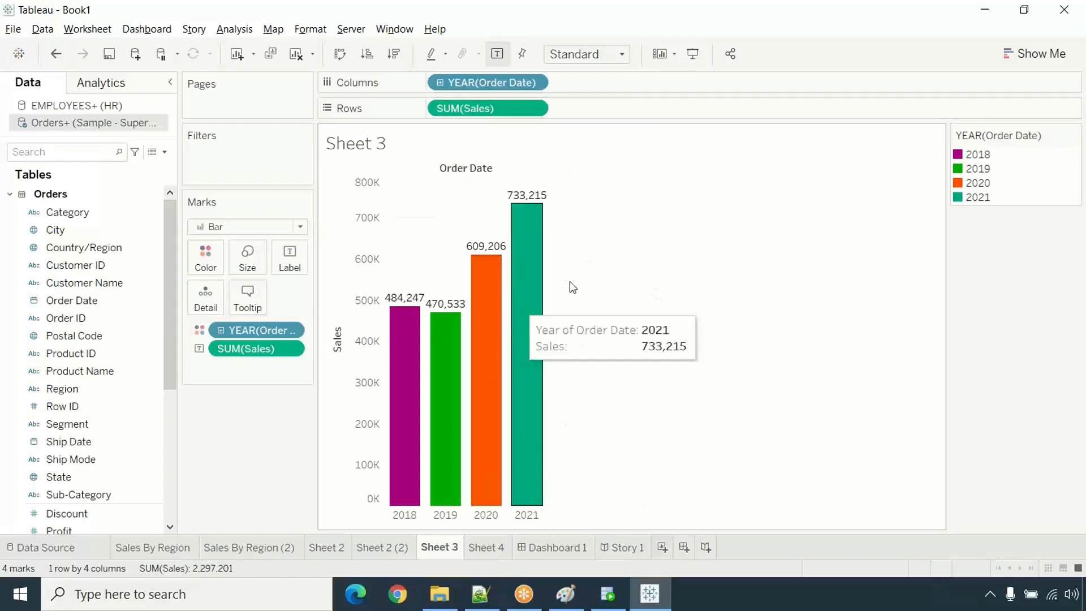
- Swap the rows and columns of the yearly sales chart and swap them back to vertical bars
left_click(340, 53)
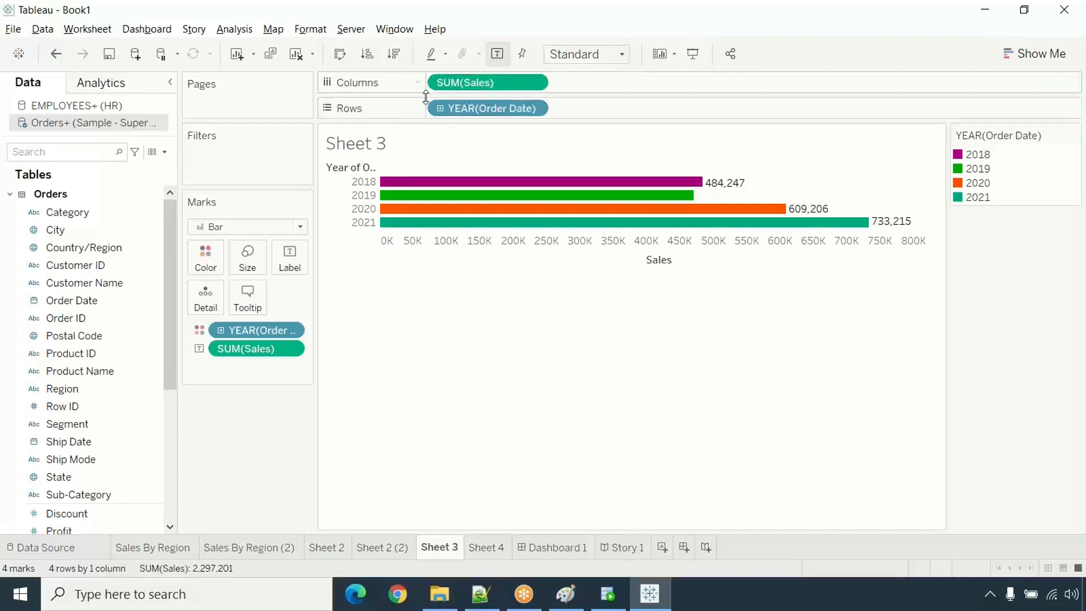
left_click(350, 60)
left_click(350, 59)
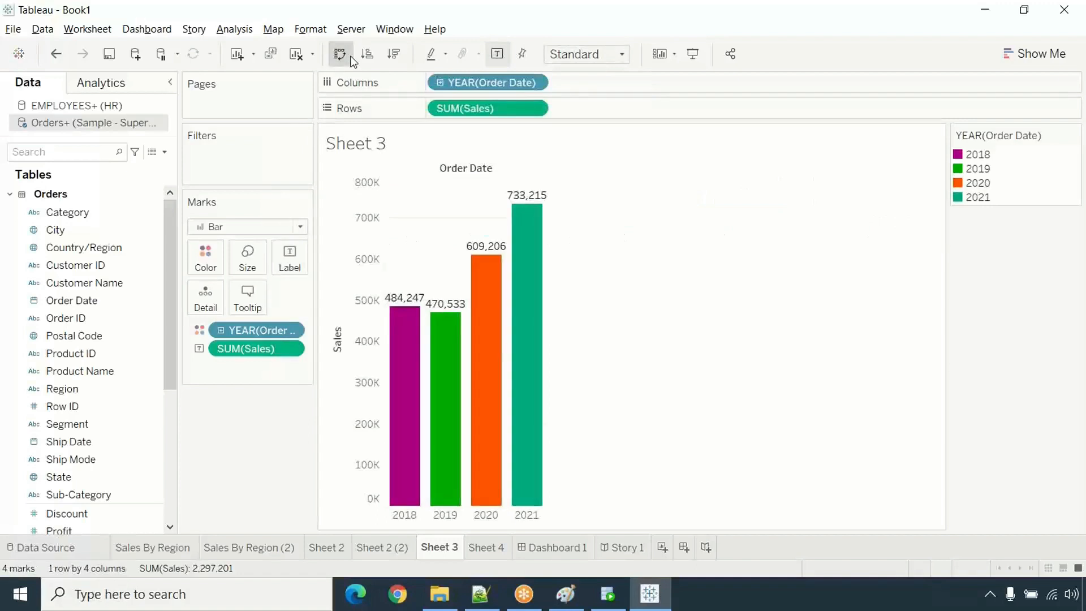
left_click(350, 58)
- On Sheet 2, swap rows and columns and sort the sub-categories by sales, first ascending and finally descending
left_click(332, 551)
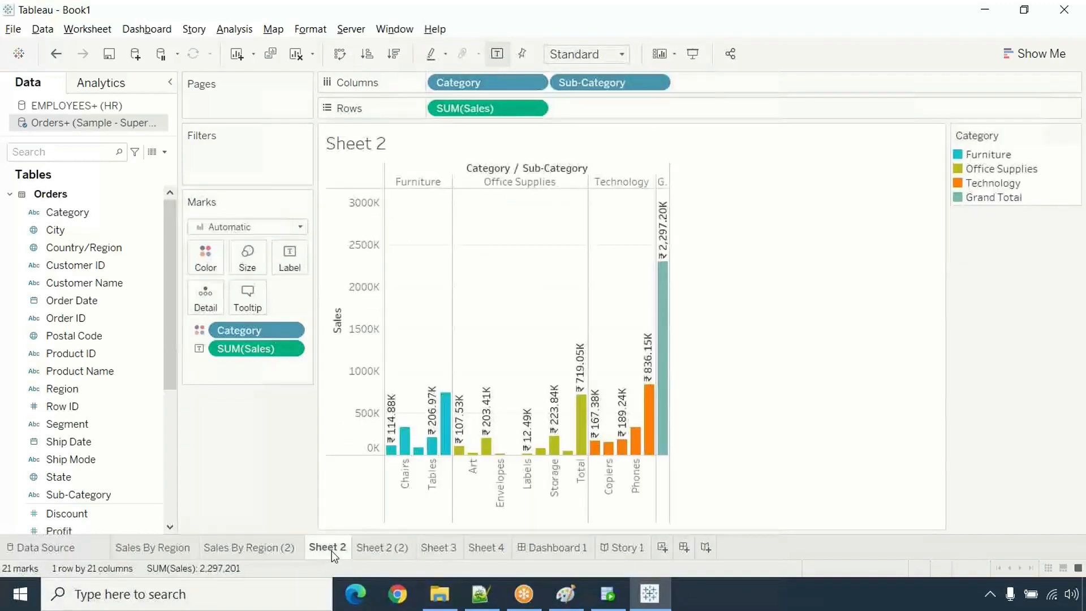
left_click(341, 56)
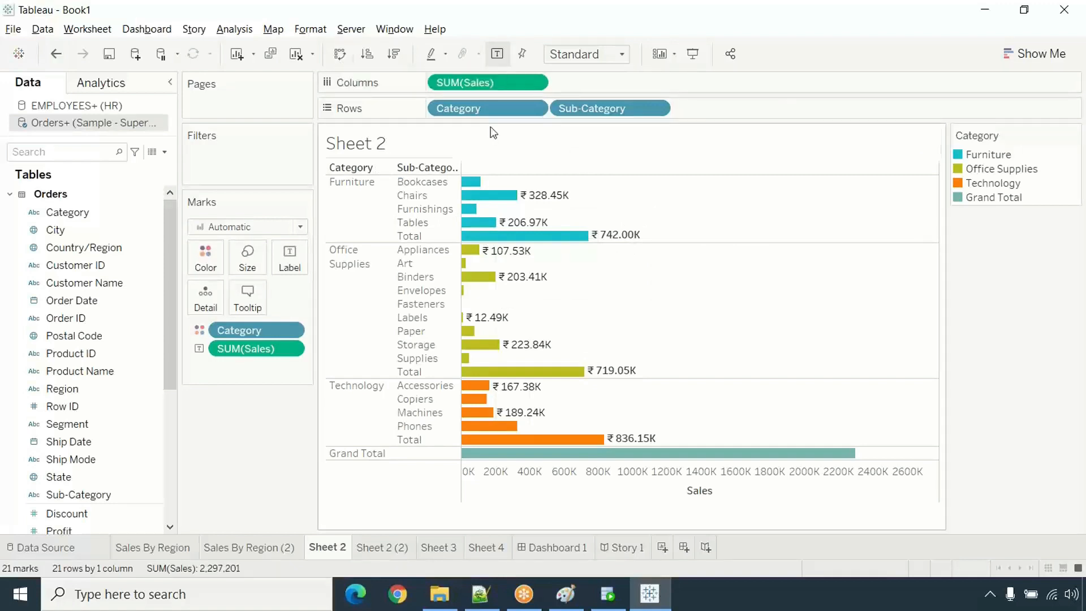
left_click(372, 53)
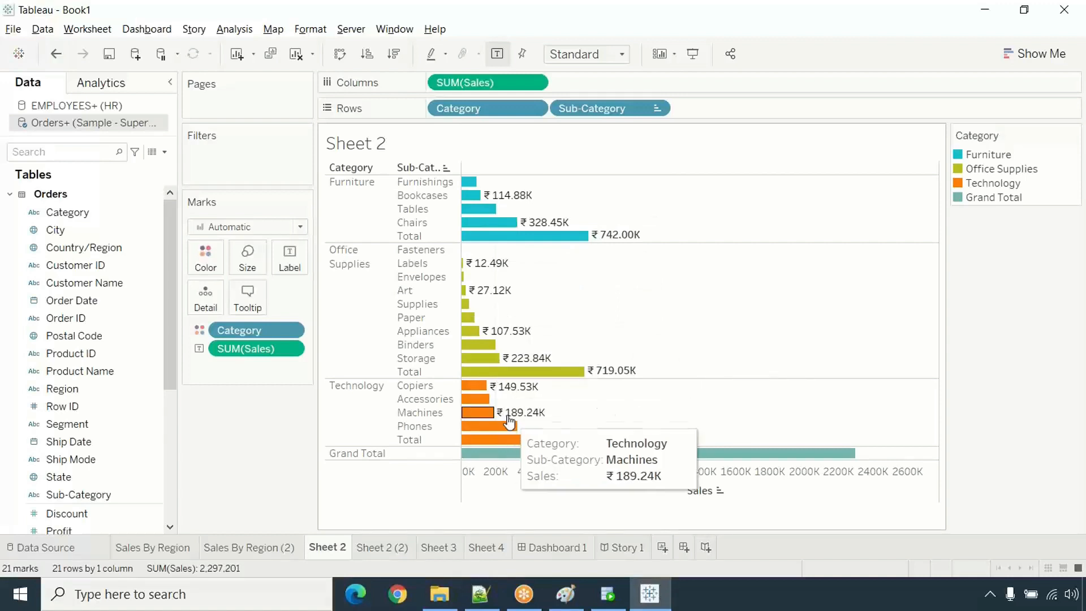
left_click(395, 54)
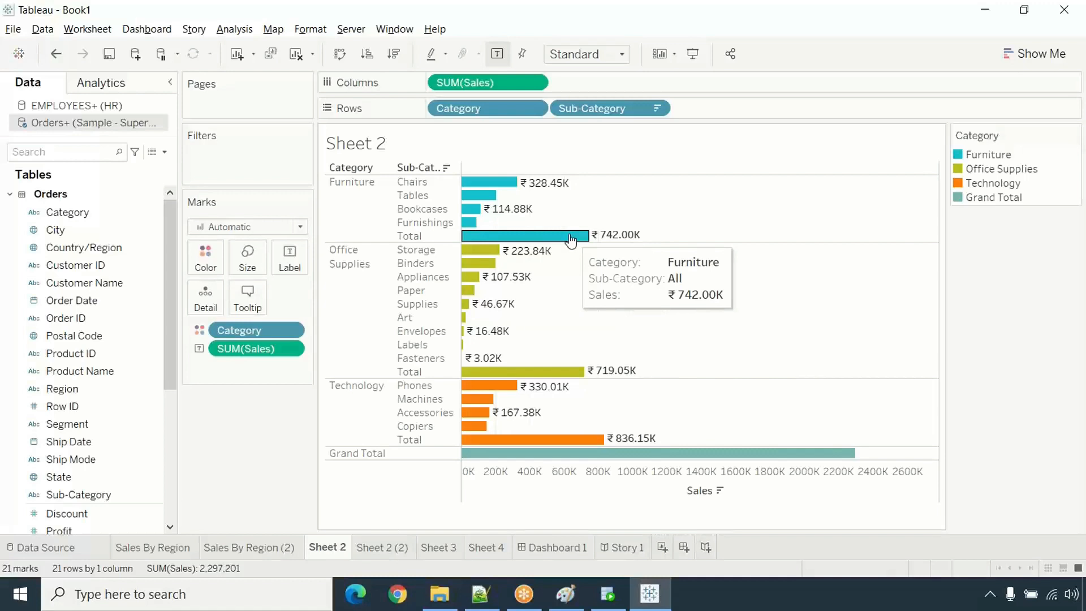
- On Sheet 3, sort the yearly bars by sales, first ascending and finally descending
left_click(491, 547)
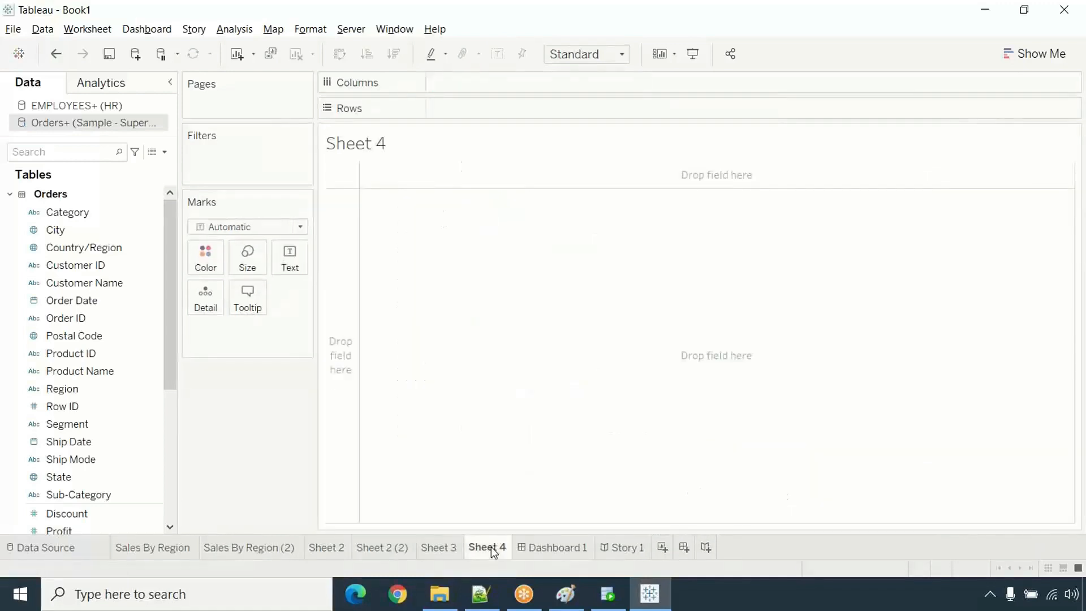
left_click(441, 547)
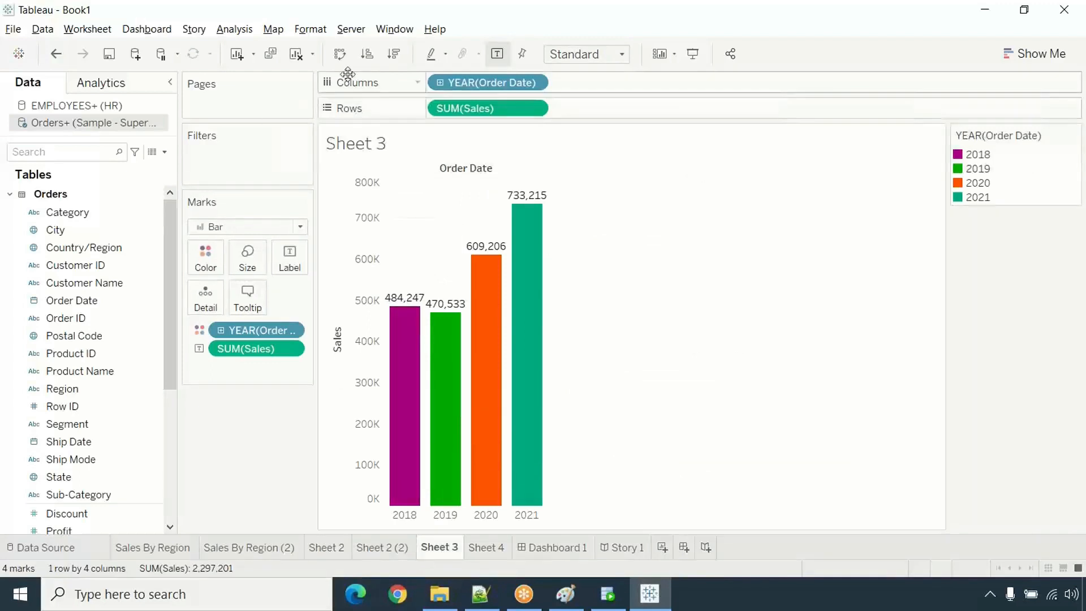
left_click(366, 54)
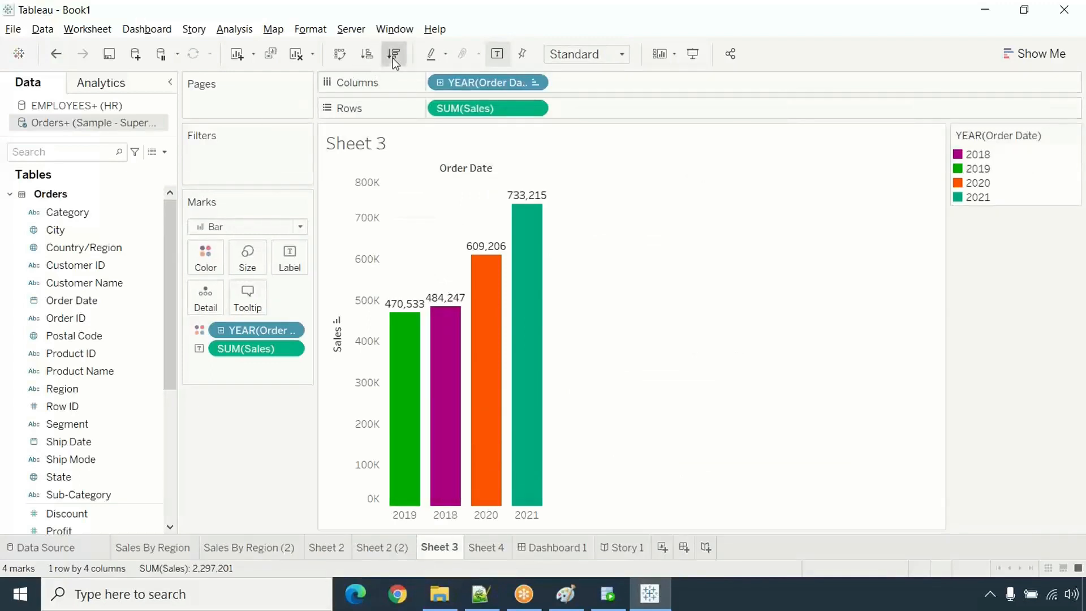
left_click(393, 54)
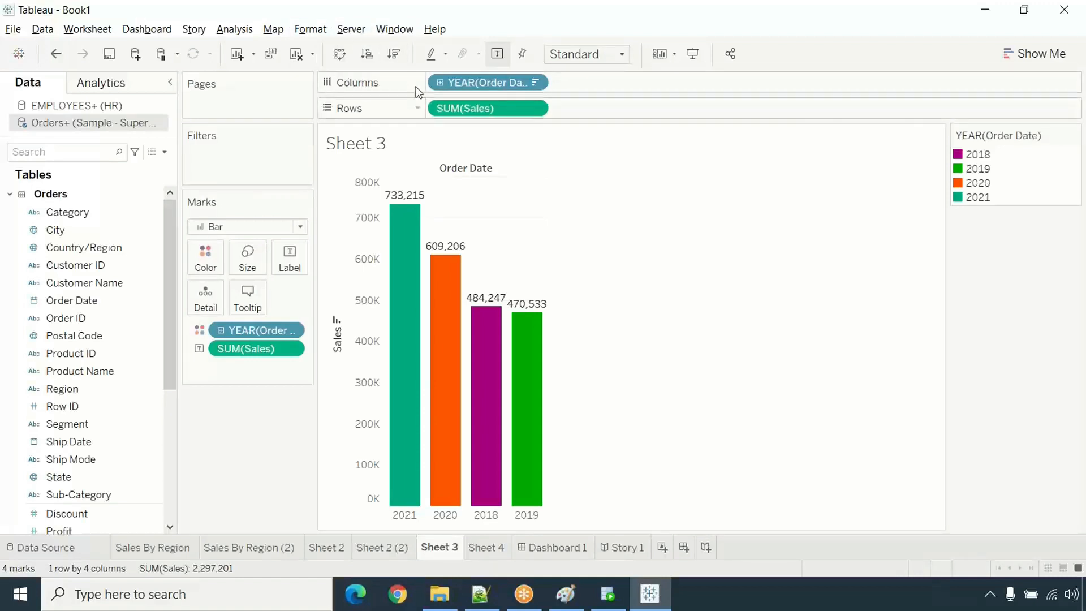
- View the sheets in presentation mode from Sheet 3 back to Sales By Region, check the West bar's tooltip, and exit
left_click(697, 58)
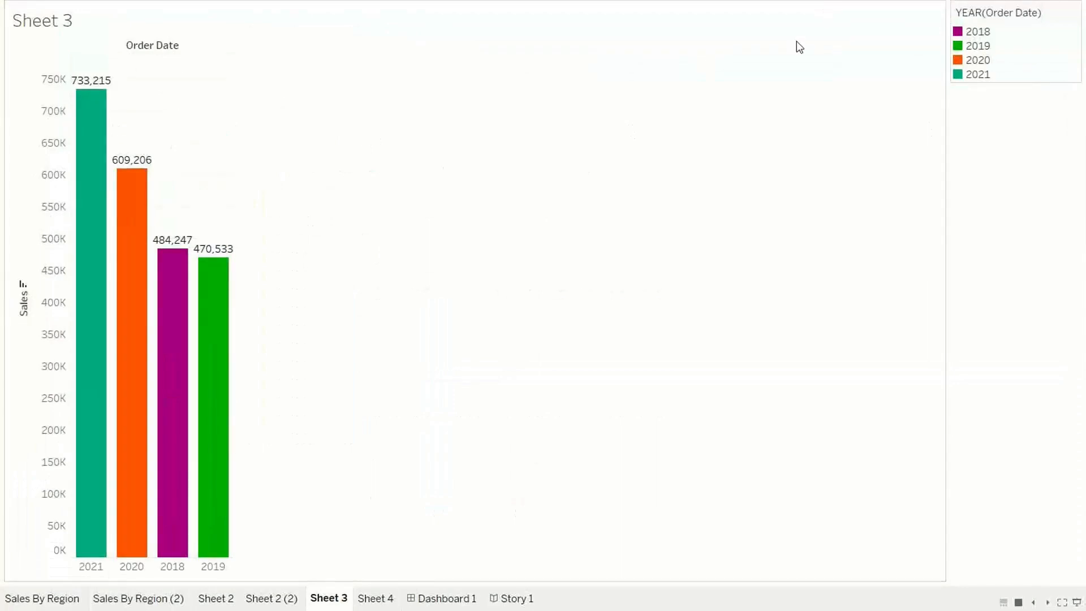
left_click(272, 600)
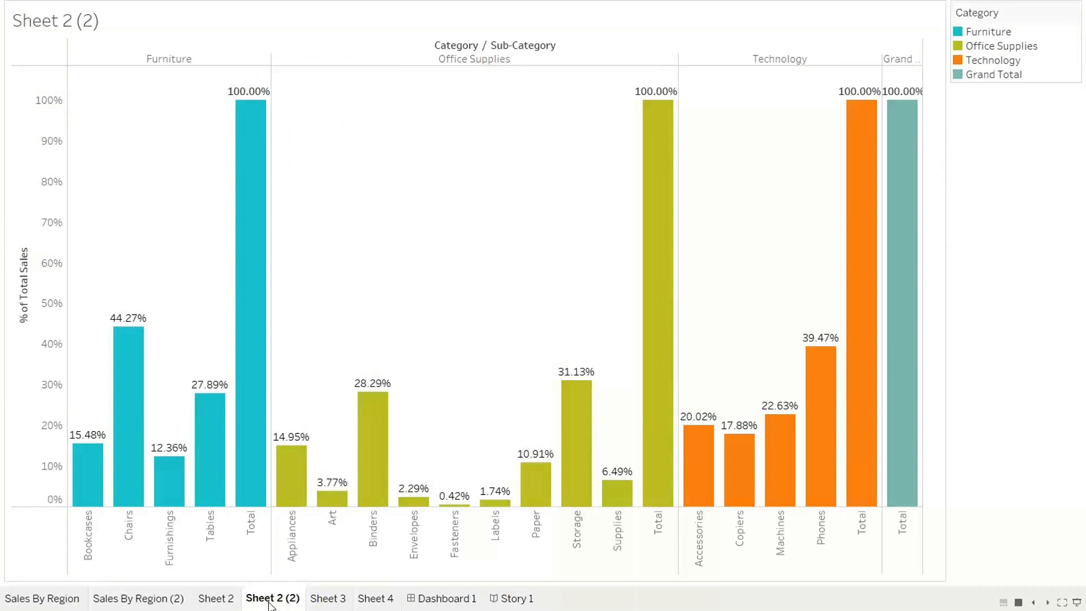
left_click(218, 599)
left_click(170, 600)
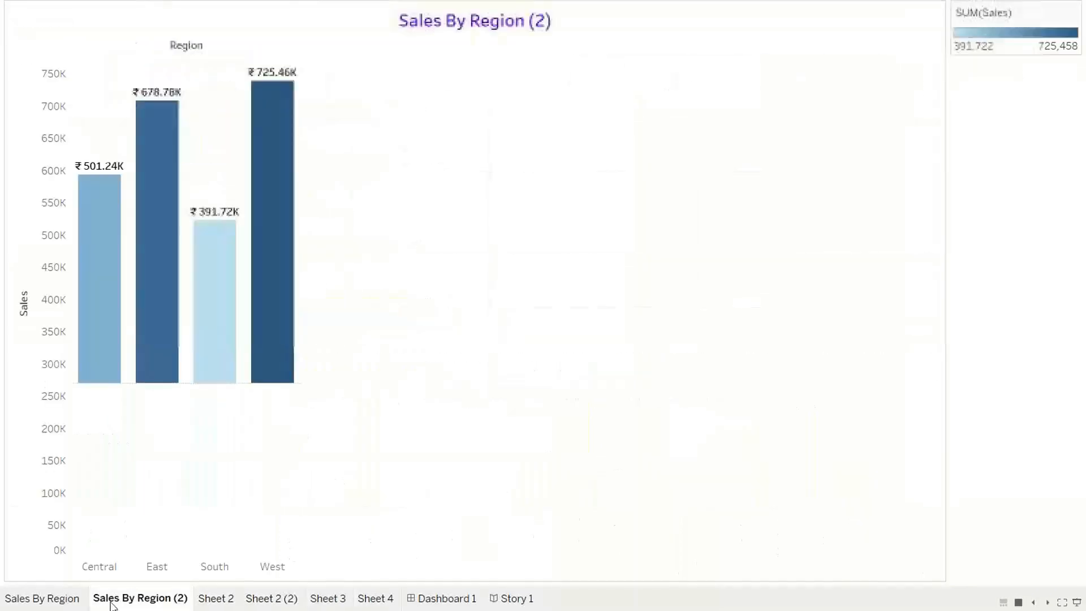
left_click(55, 601)
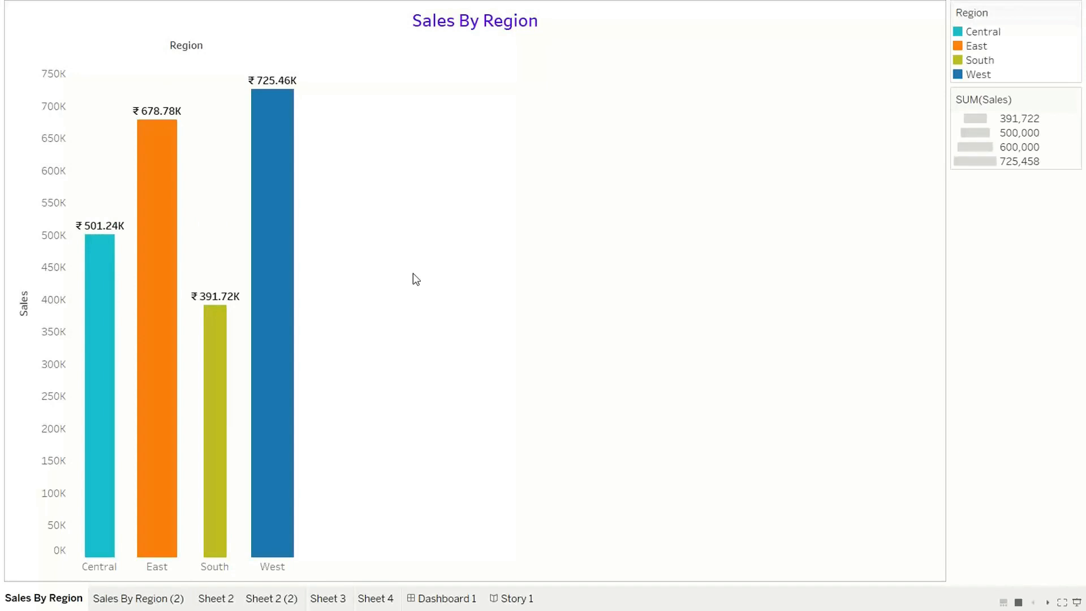
mouse_move(287, 94)
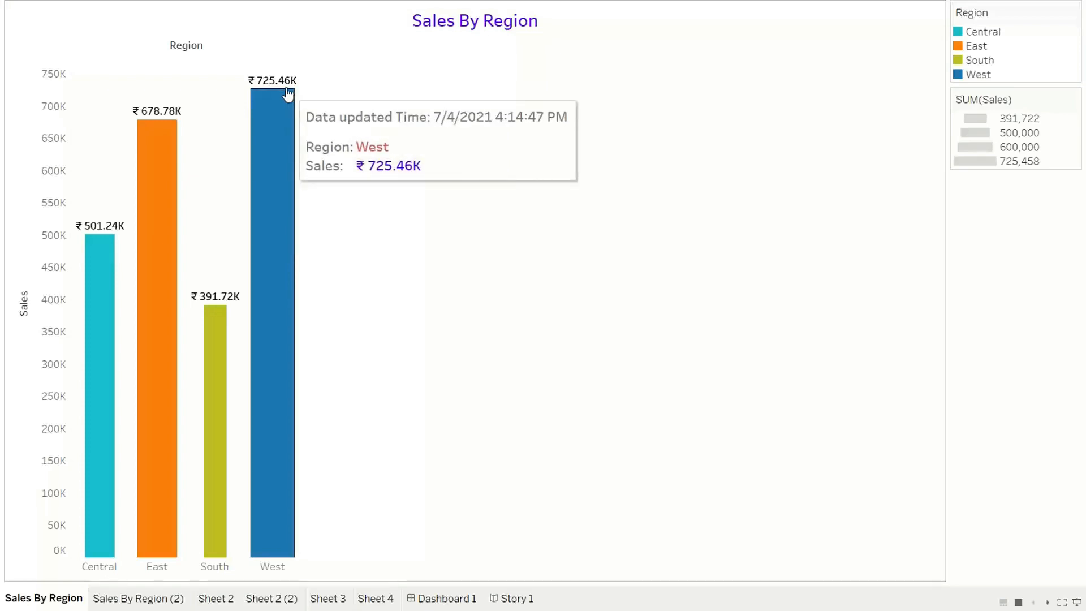
mouse_move(202, 328)
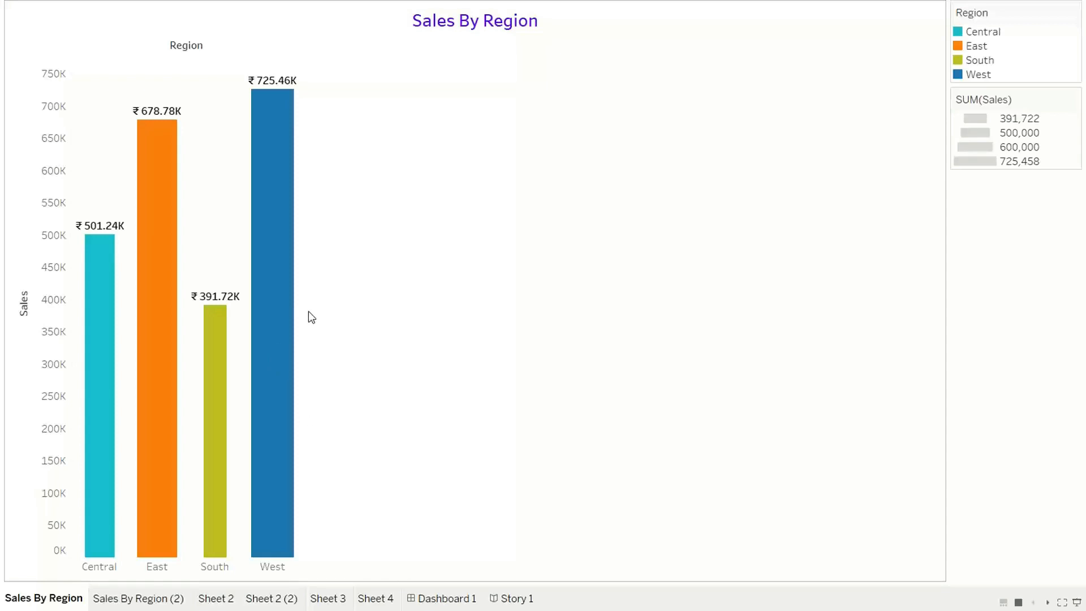
key("Escape")
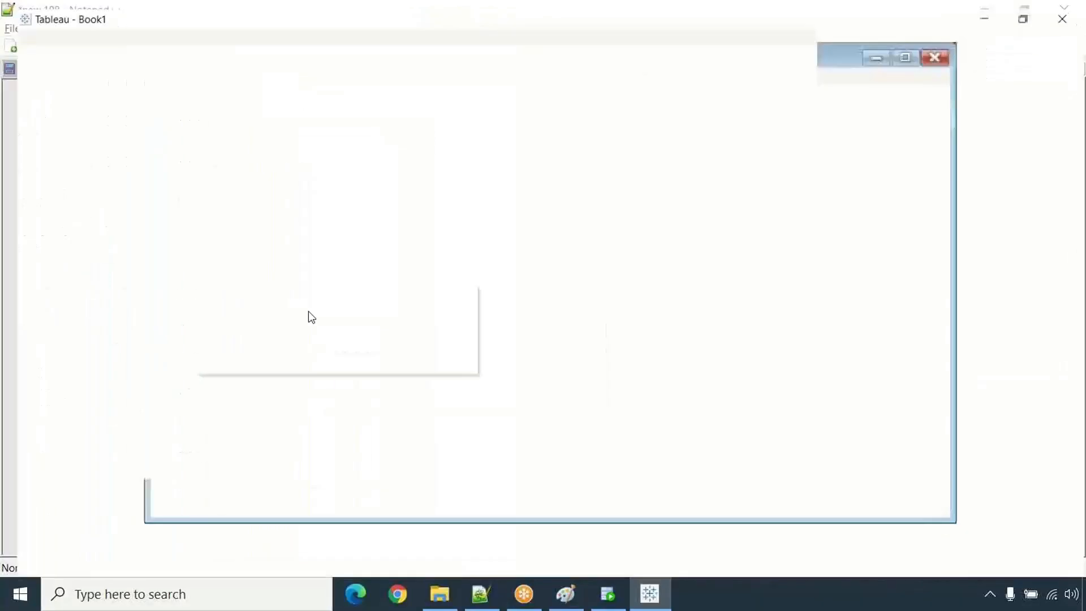
mouse_move(531, 345)
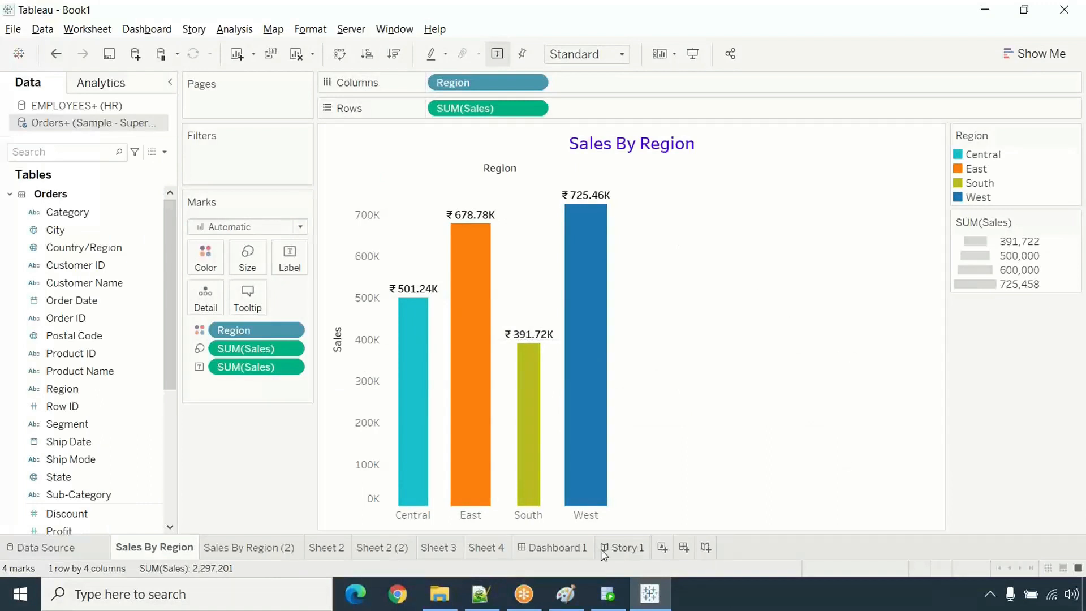
- On Sheet 4, place Category and Sub-Category on Columns and Sales on Rows, and return to Sheet 3
left_click(489, 548)
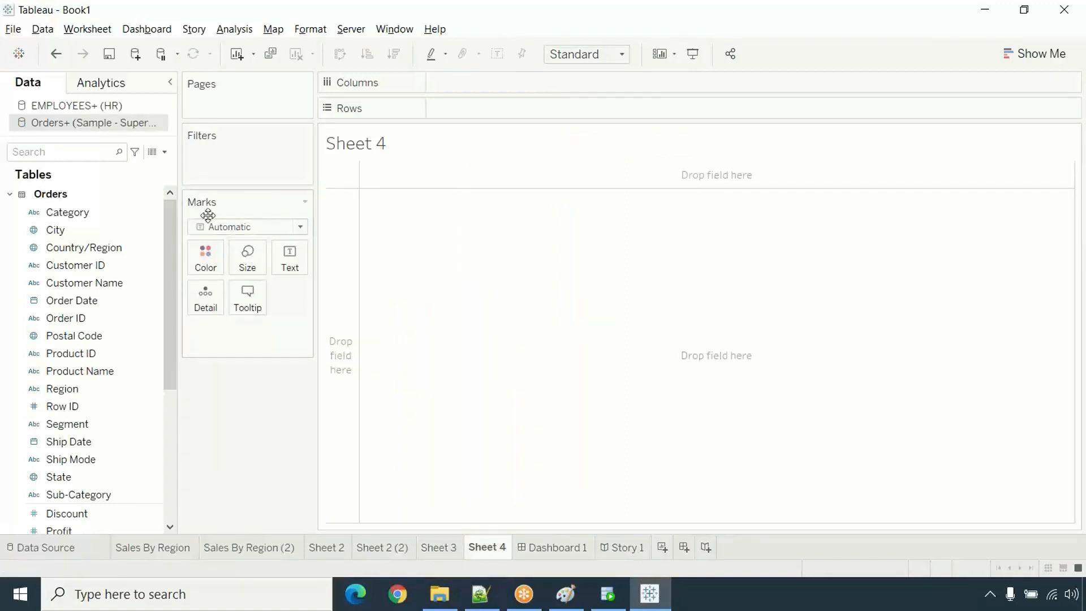
left_click_drag(172, 213, 159, 389)
scroll(159, 389, "up", 6)
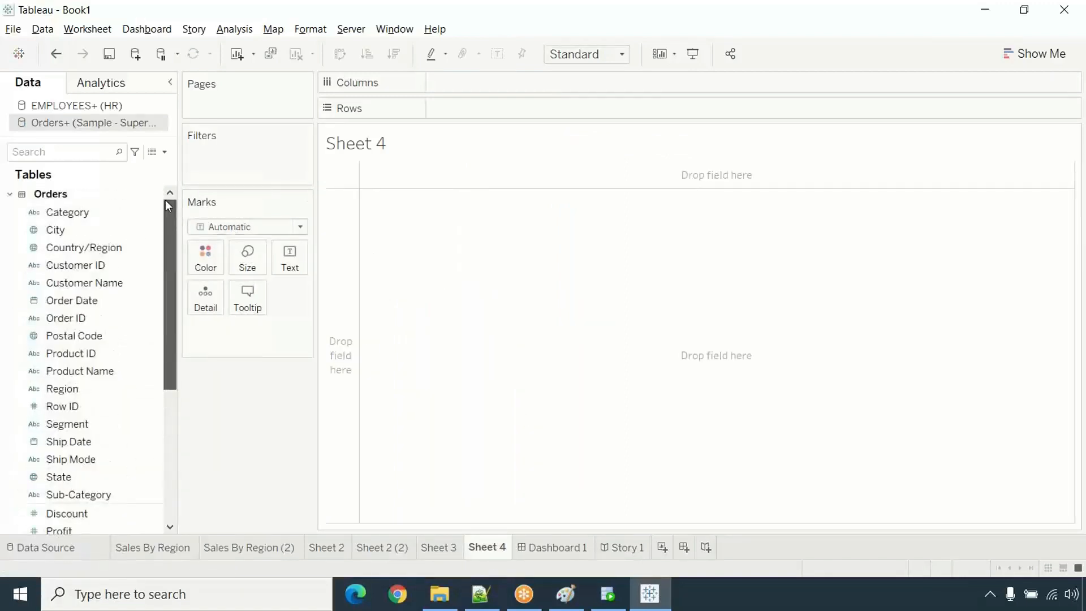
left_click(88, 220)
left_click_drag(88, 221, 473, 96)
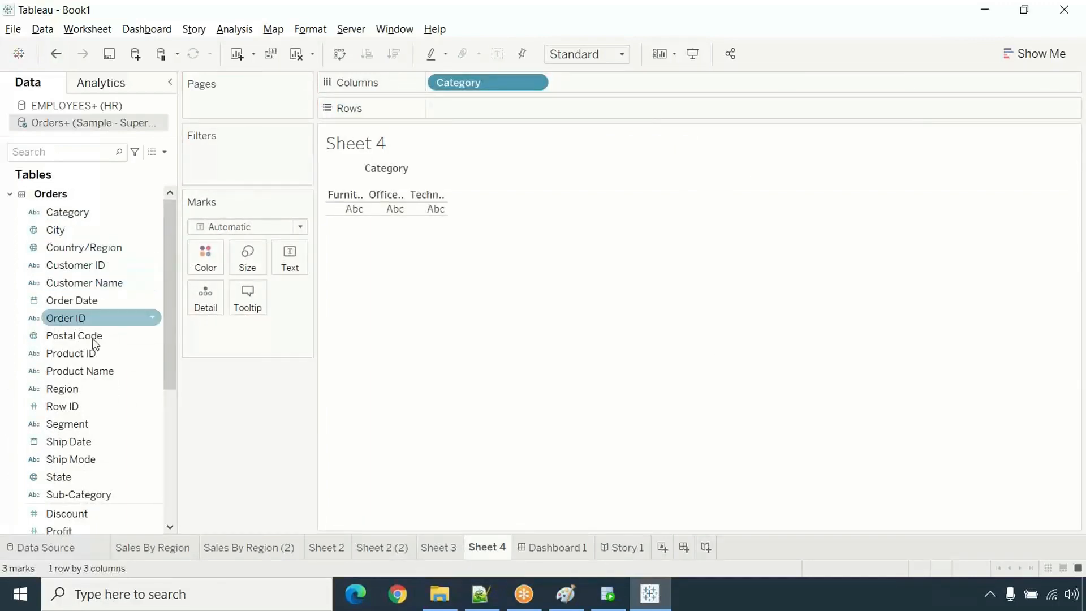
left_click(91, 493)
left_click_drag(90, 493, 605, 85)
scroll(73, 521, "down", 3)
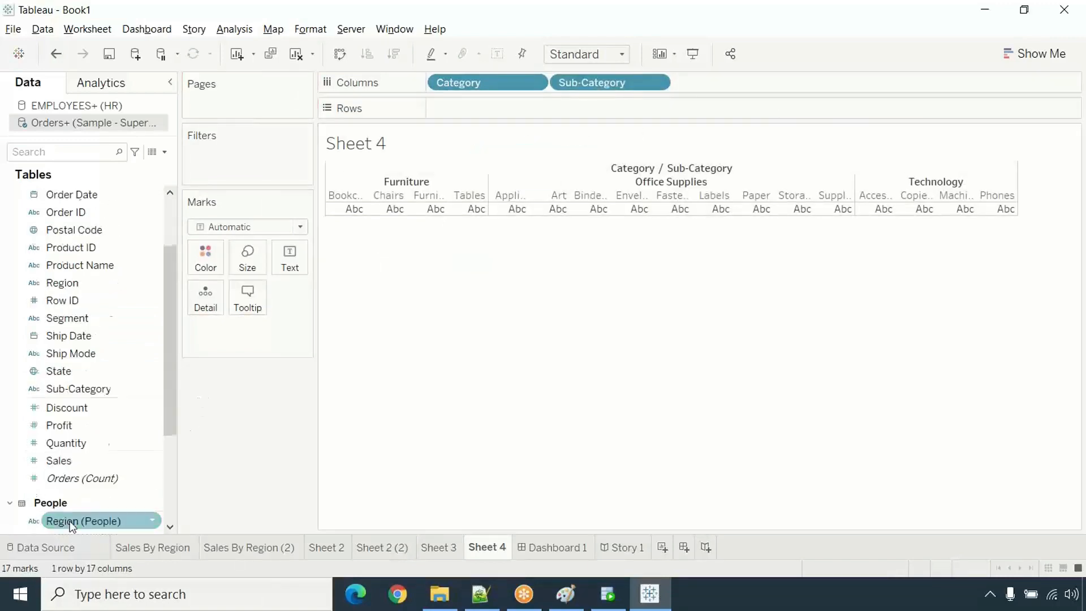
left_click_drag(67, 460, 465, 119)
left_click(445, 552)
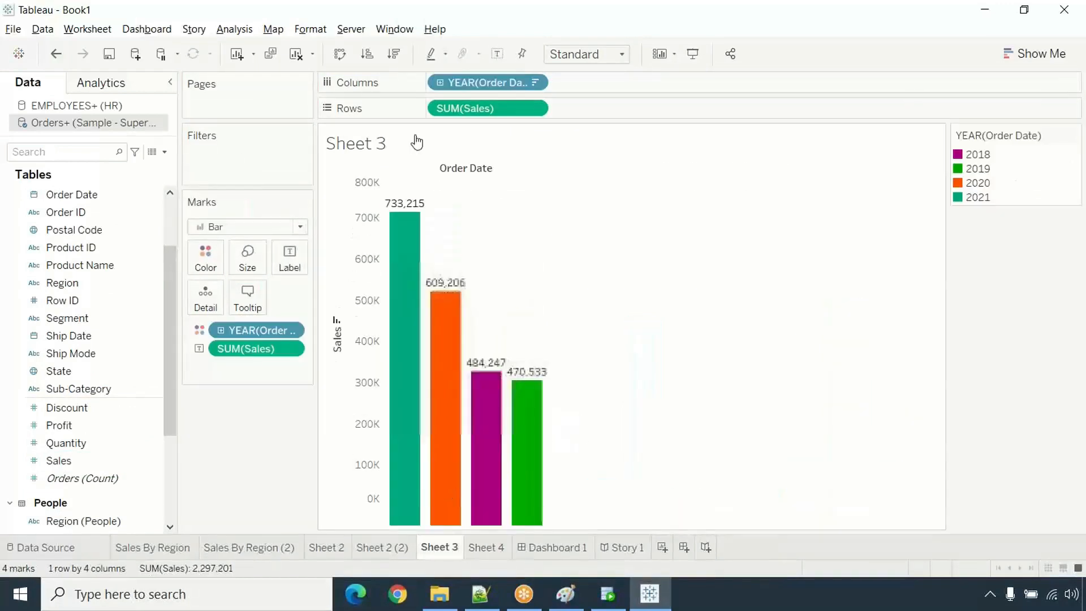
- Expand Sheet 3's order years into quarters, and on Sheet 4 add Product Name after Sub-Category on Columns
left_click(440, 83)
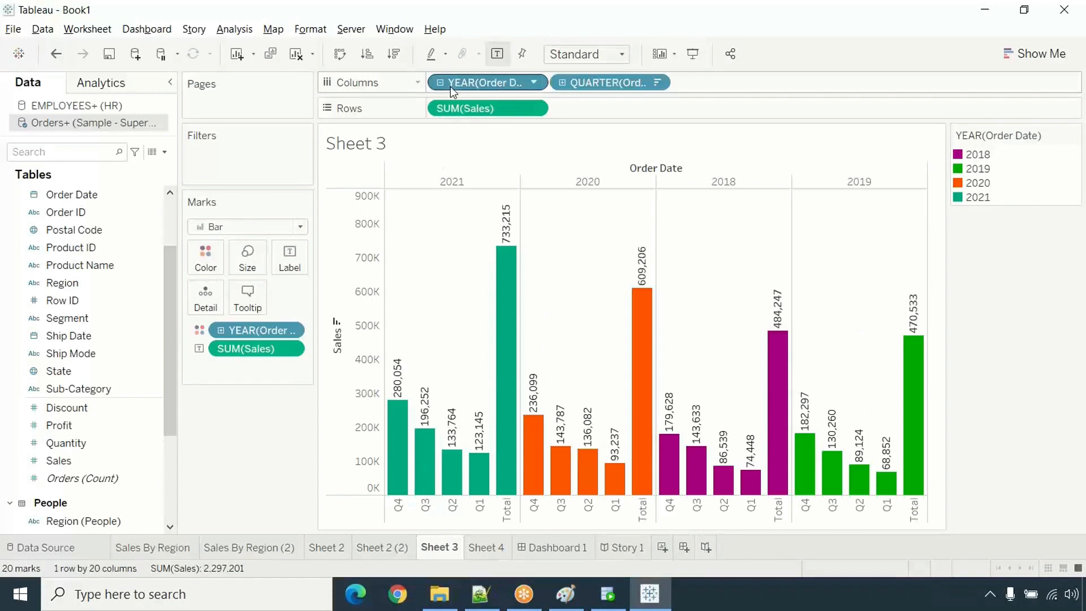
left_click(486, 547)
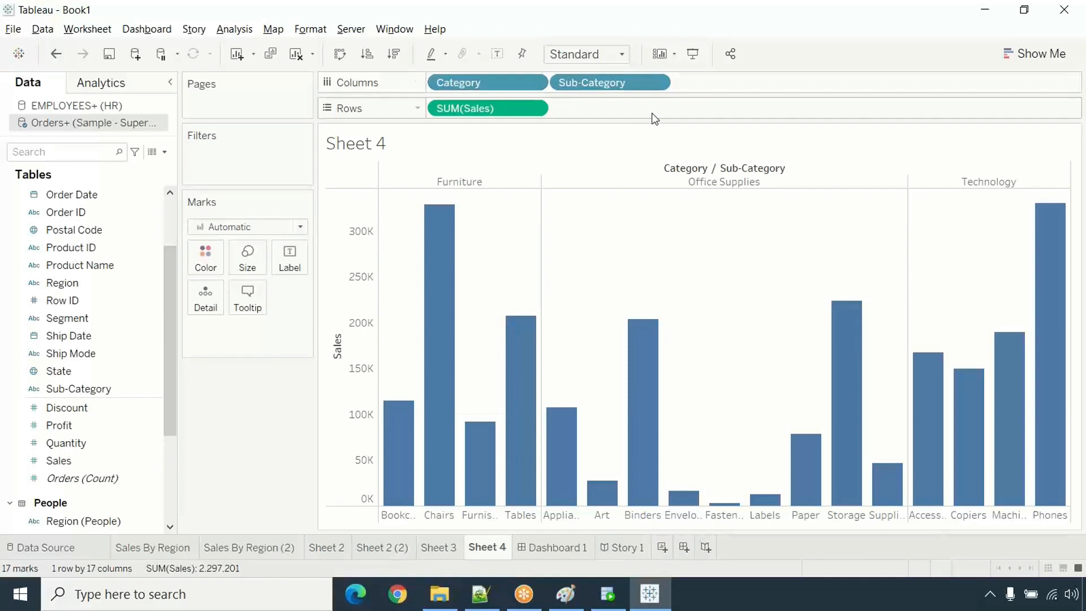
mouse_move(57, 264)
left_mouse_down()
mouse_move(691, 133)
mouse_move(698, 88)
left_mouse_up()
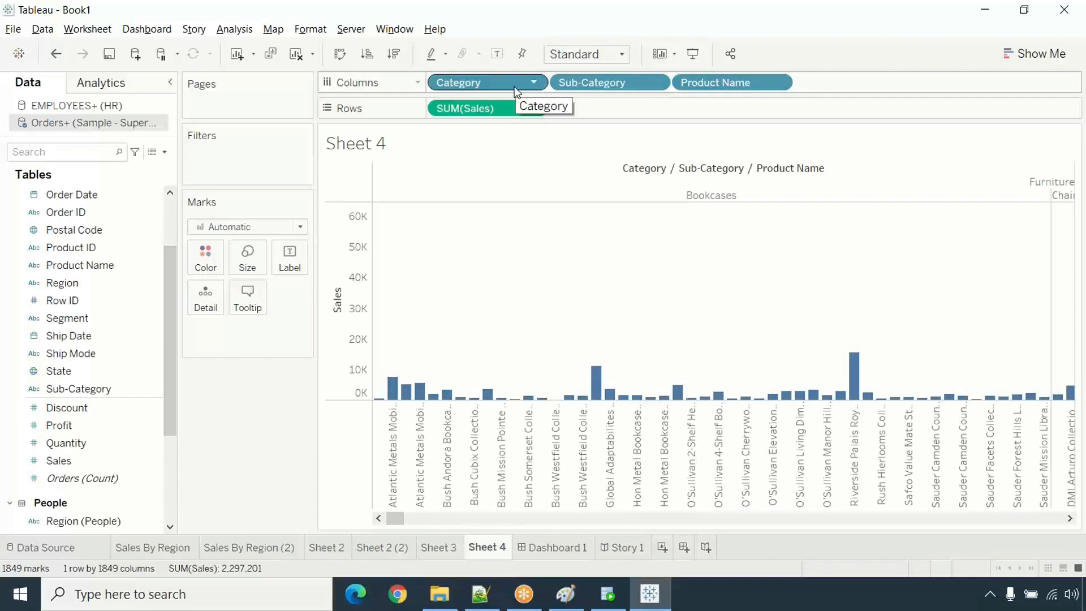
- Create a hierarchy named Category_Hierarchy from the Category field of the Orders table
scroll(114, 320, "up", 2)
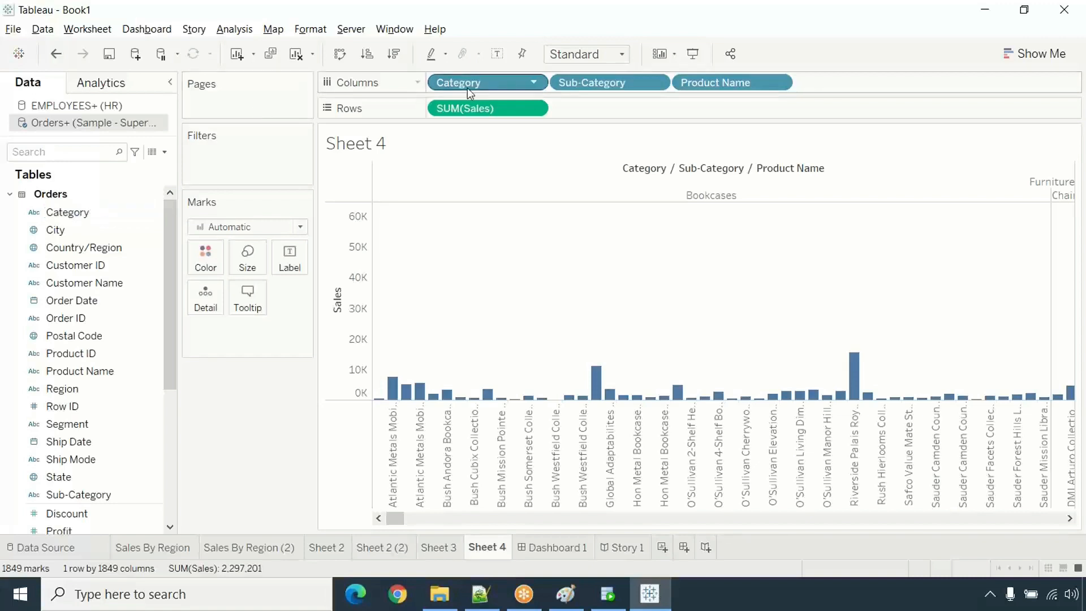
right_click(89, 215)
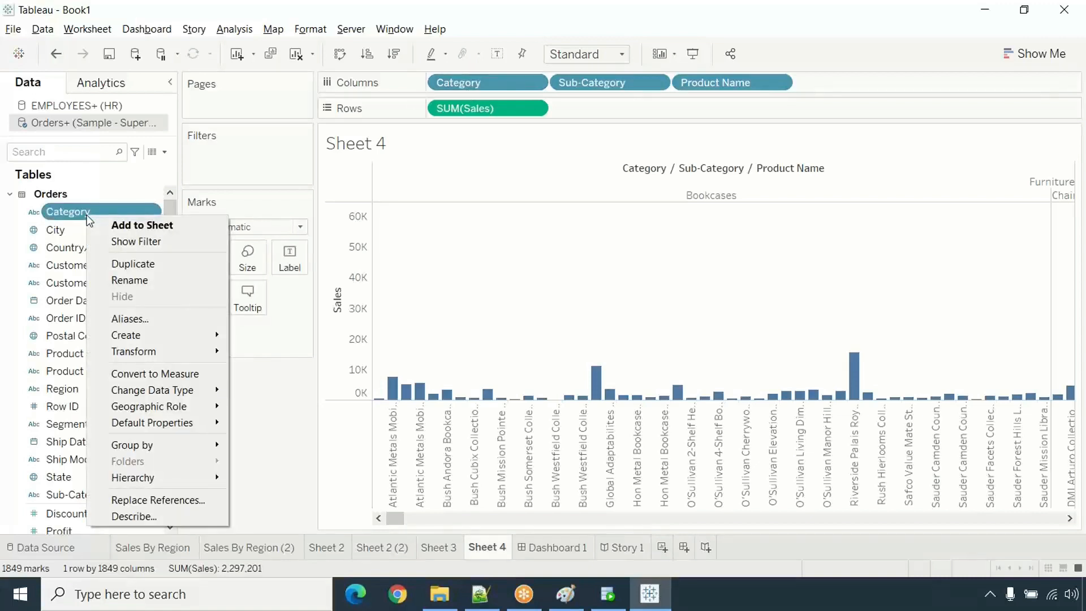
mouse_move(158, 338)
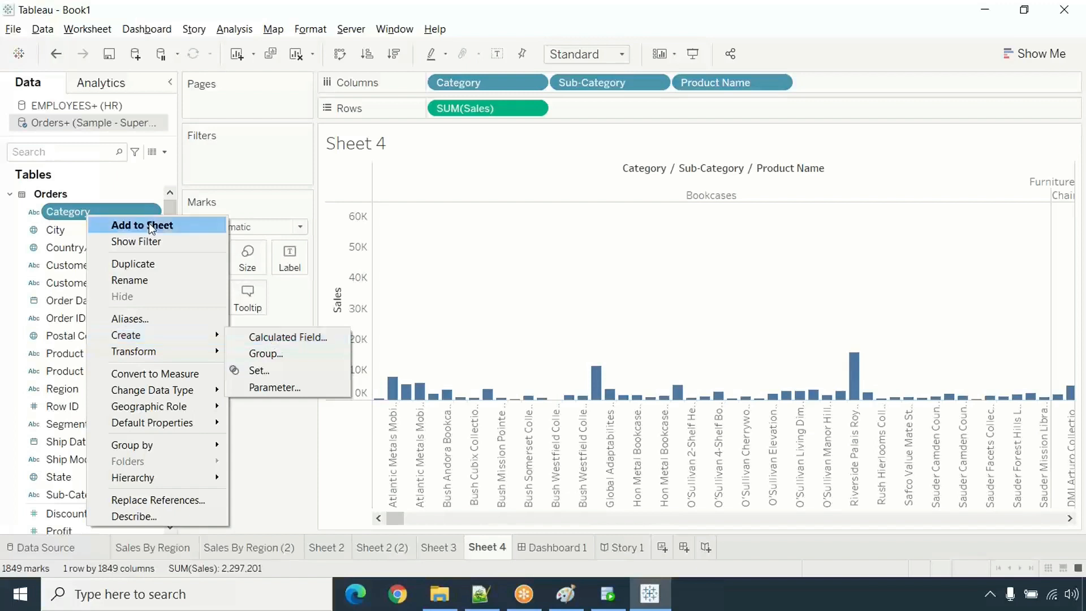
mouse_move(152, 480)
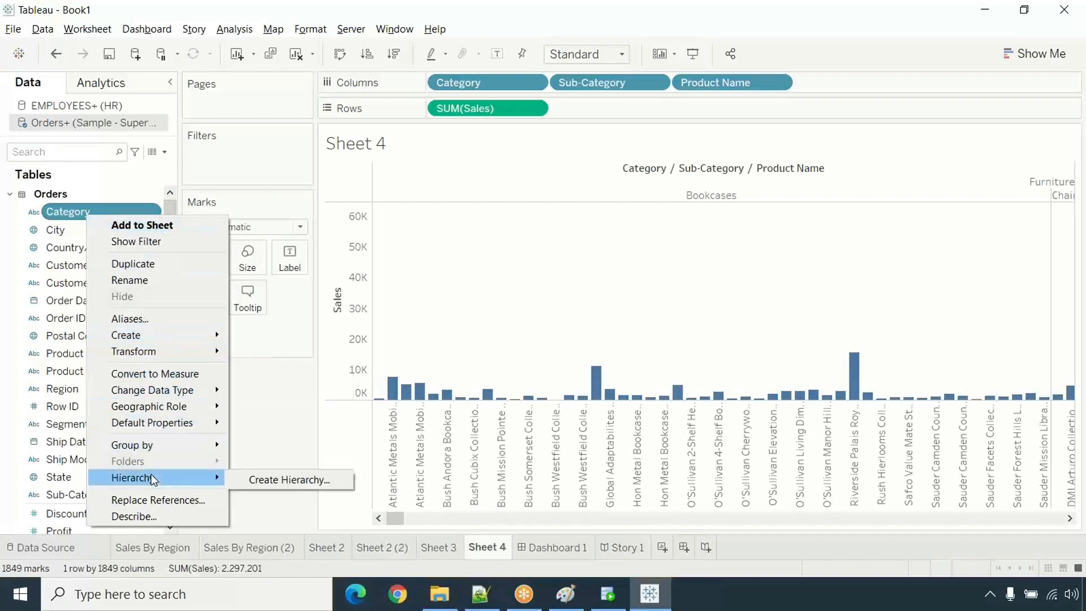
left_click(256, 482)
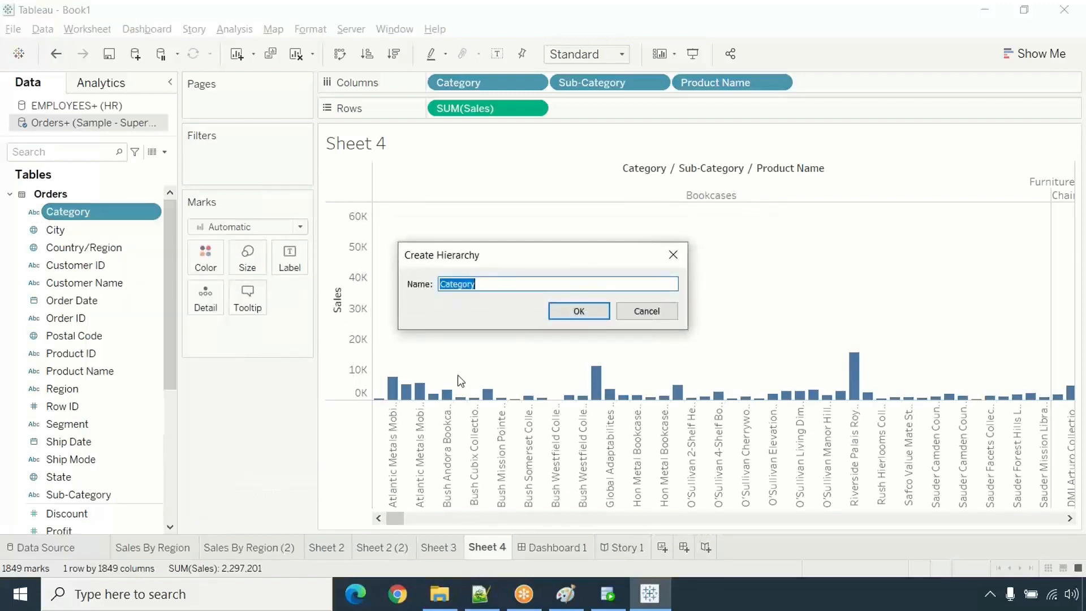
left_click(500, 285)
type("_Hierarchy")
left_click(577, 311)
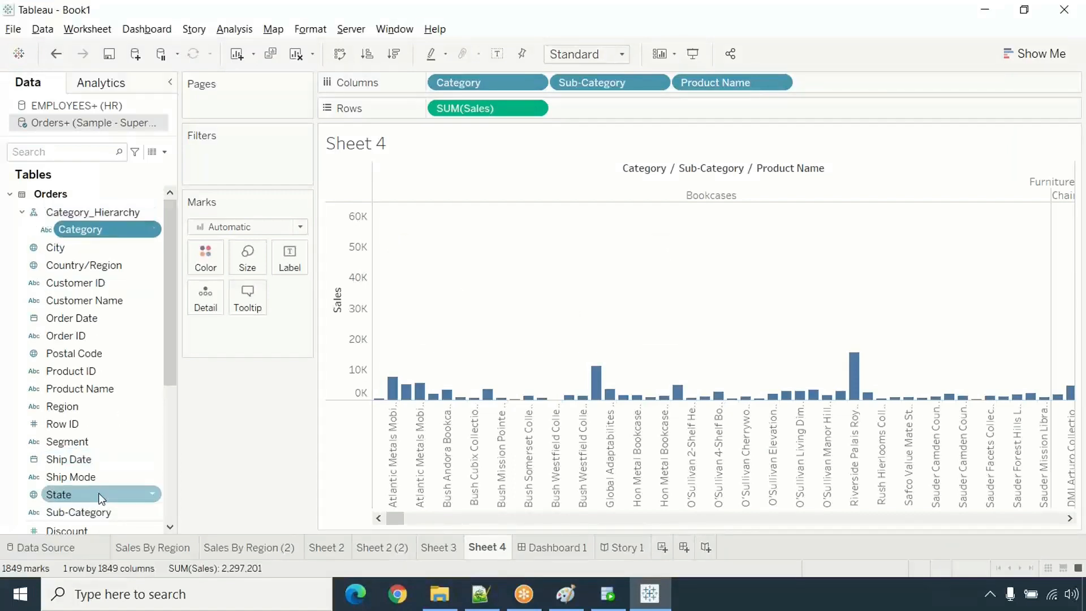
- Add Sub-Category and Product Name beneath Category in Category_Hierarchy, and collapse the chart to the Category level
left_click_drag(94, 512, 116, 237)
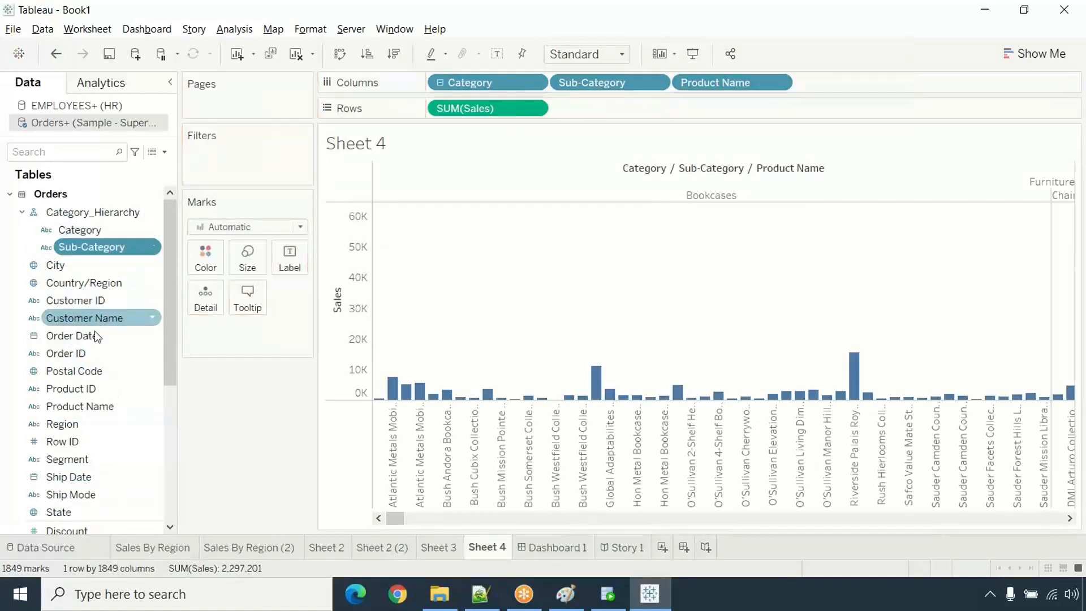
left_click_drag(94, 404, 114, 253)
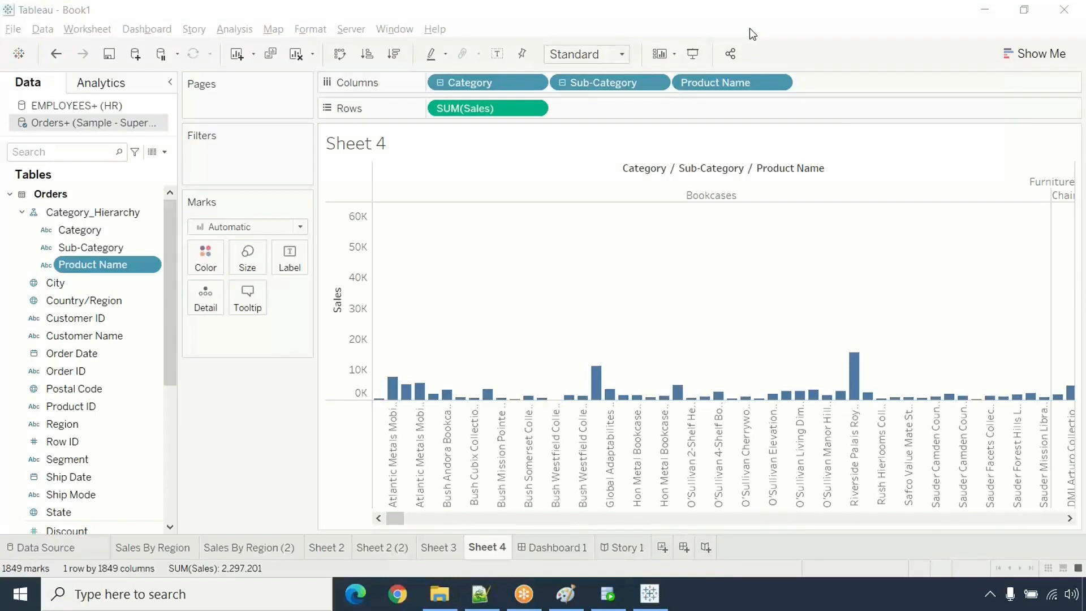
left_click(562, 83)
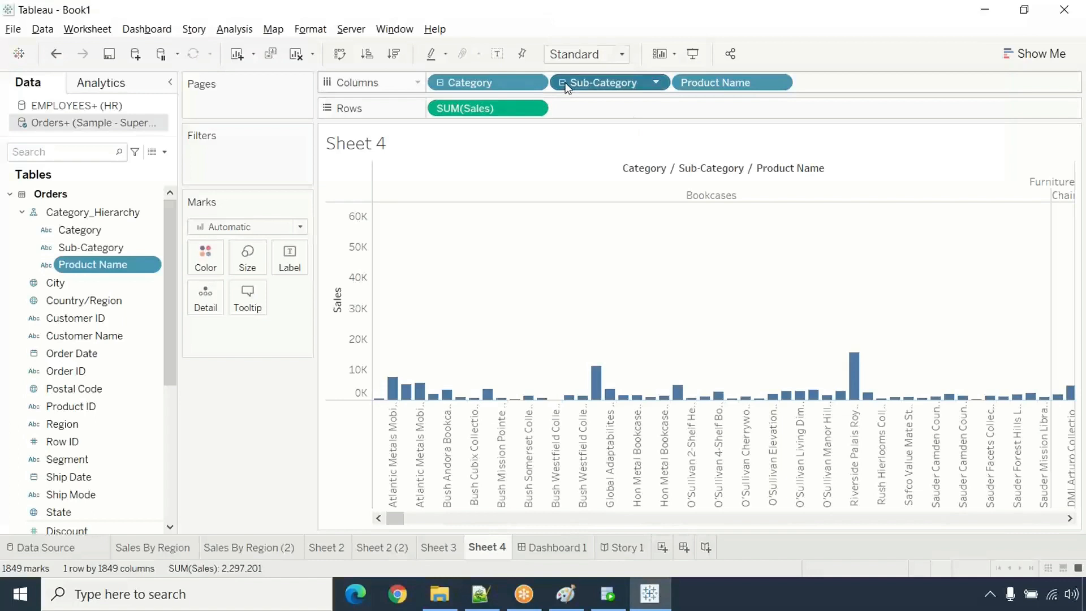
left_click(442, 83)
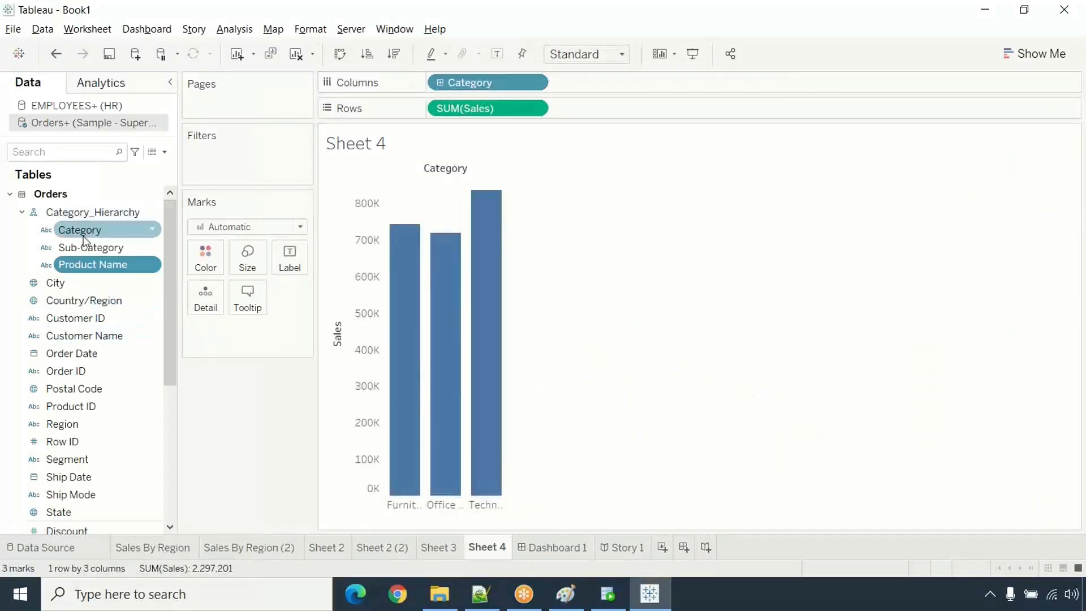
- Color the Sheet 4 bars by Category and label them with Sales, with the chart drilled down to Sub-Category
left_click_drag(94, 235, 205, 258)
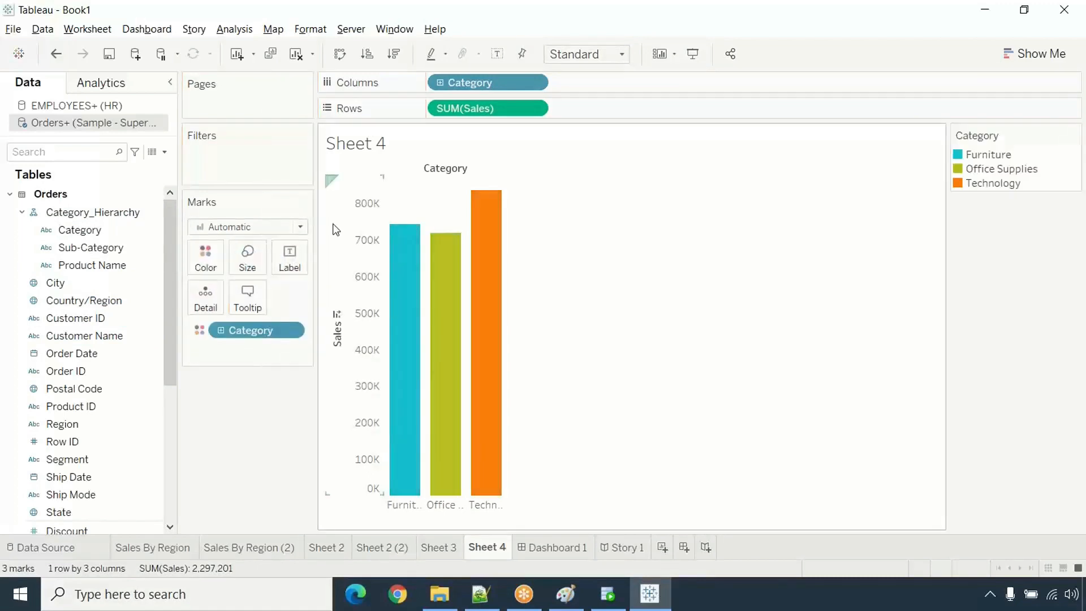
scroll(70, 374, "down", 4)
left_click_drag(70, 372, 289, 265)
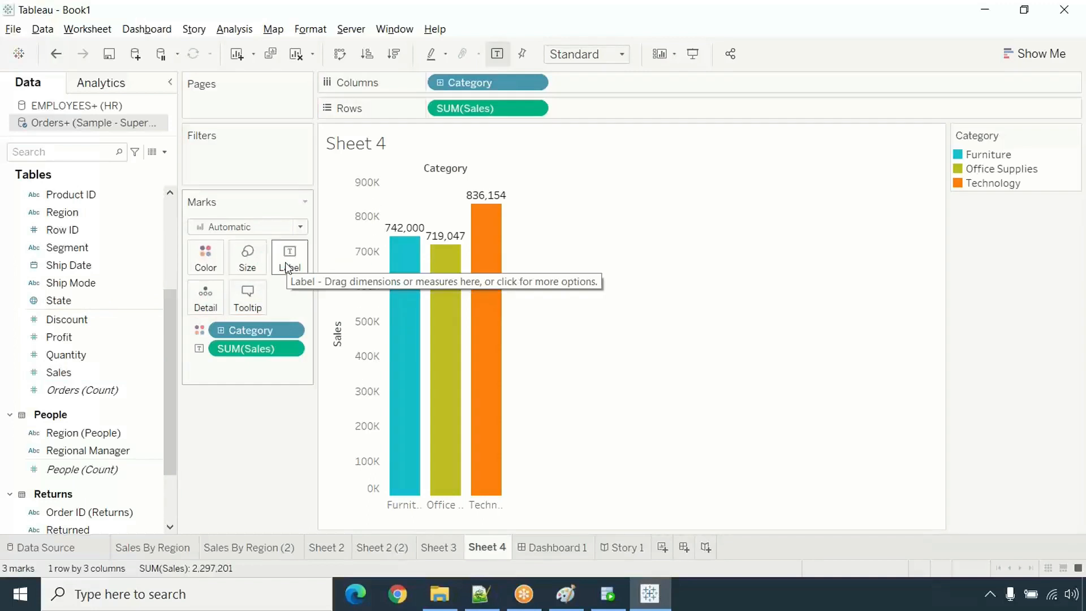
left_click(440, 83)
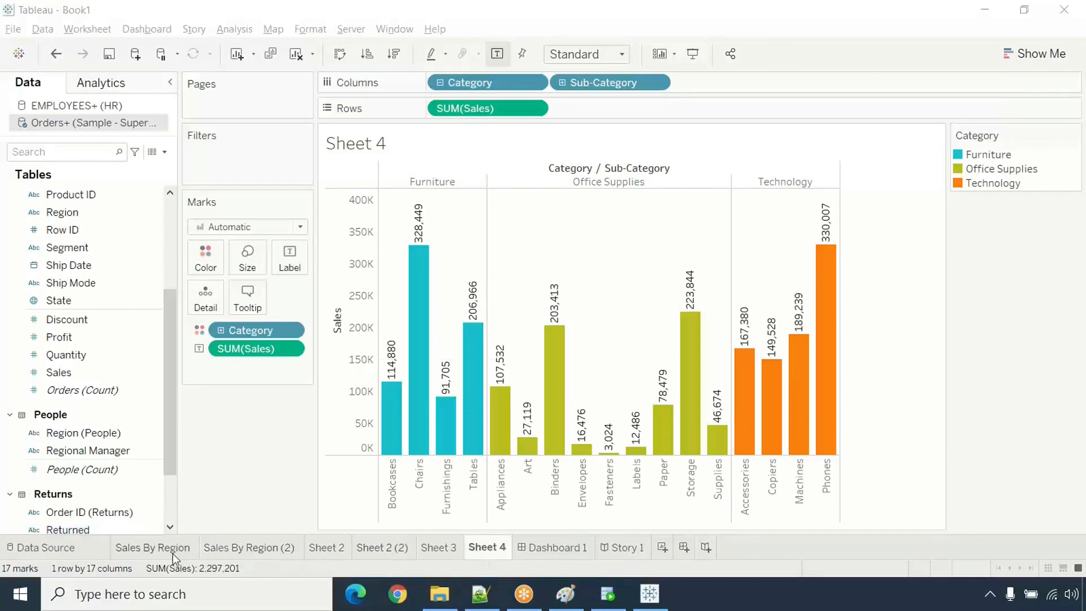
- Look over the sheets available to Dashboard 1 and the Sales By Region chart, and return to Sheet 4
left_click(562, 553)
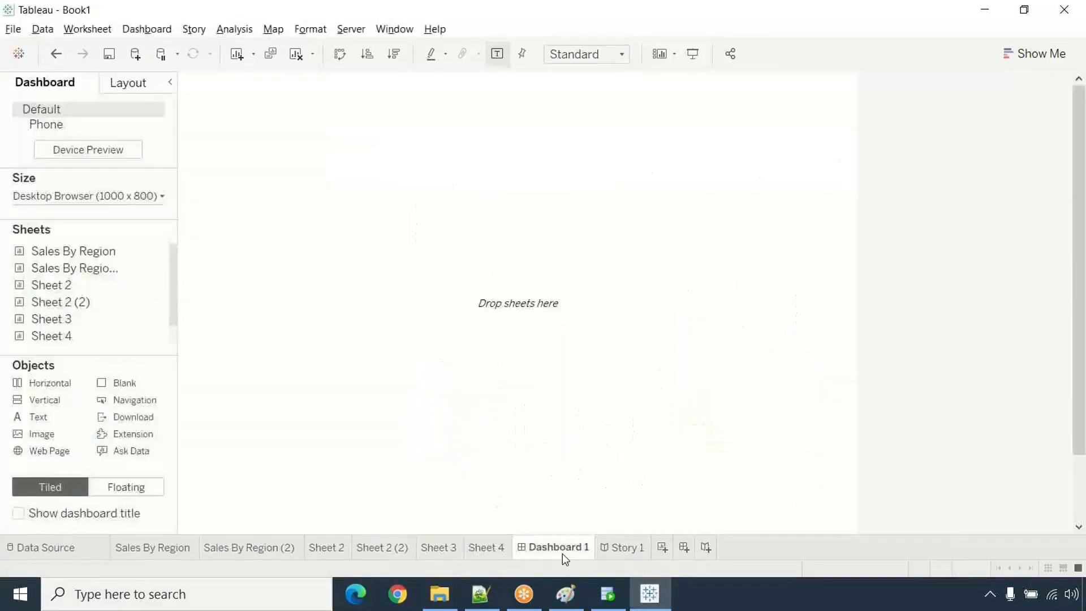
mouse_move(145, 258)
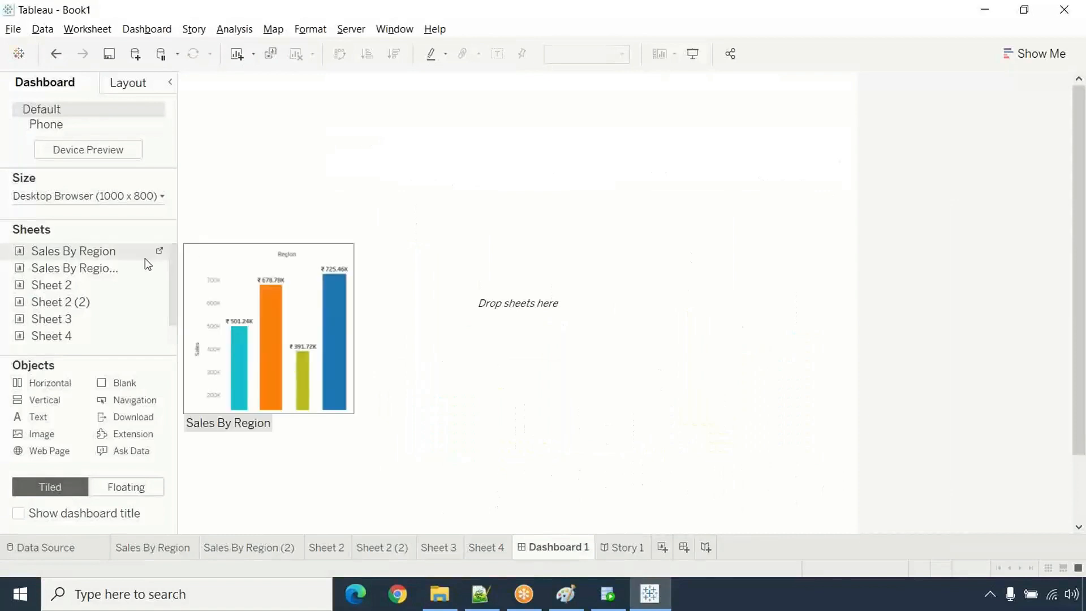
mouse_move(139, 329)
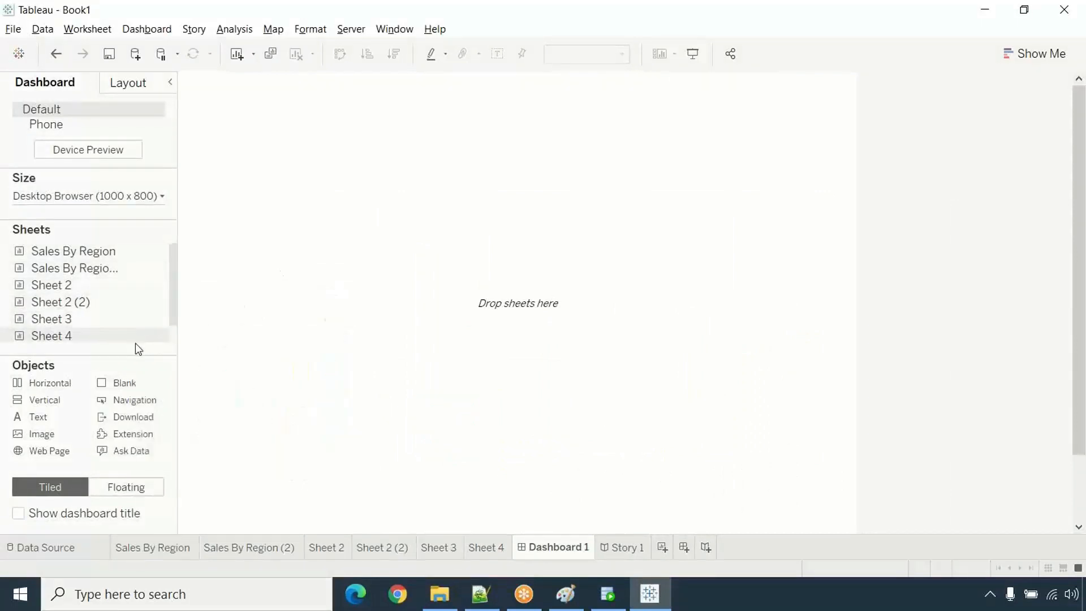
mouse_move(76, 265)
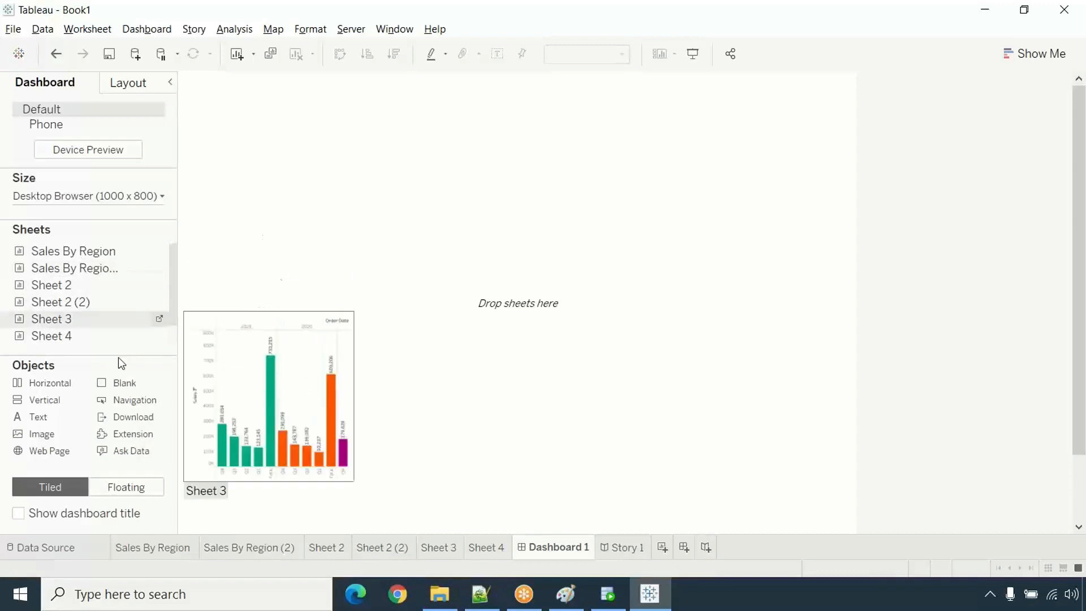
left_click(480, 547)
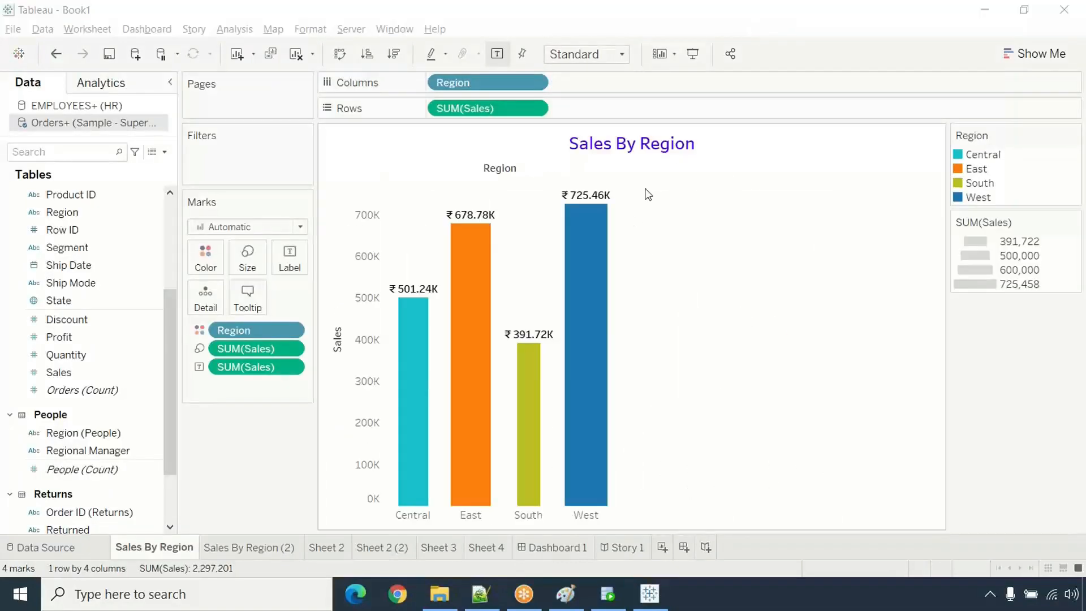
left_click(484, 545)
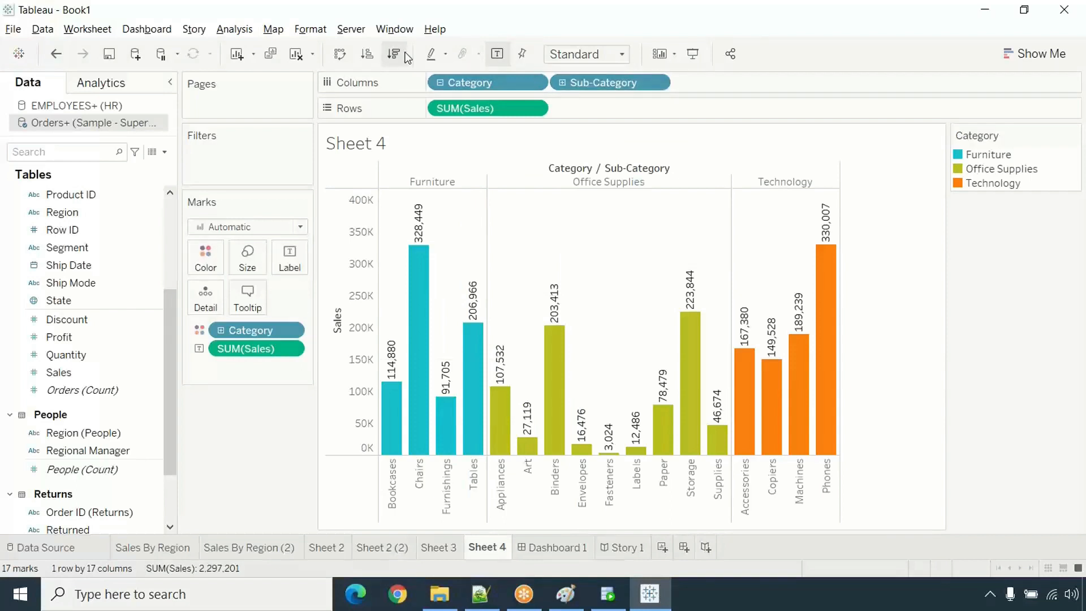
- Examine the totals options available for the Sheet 4 chart without applying any
left_click(234, 31)
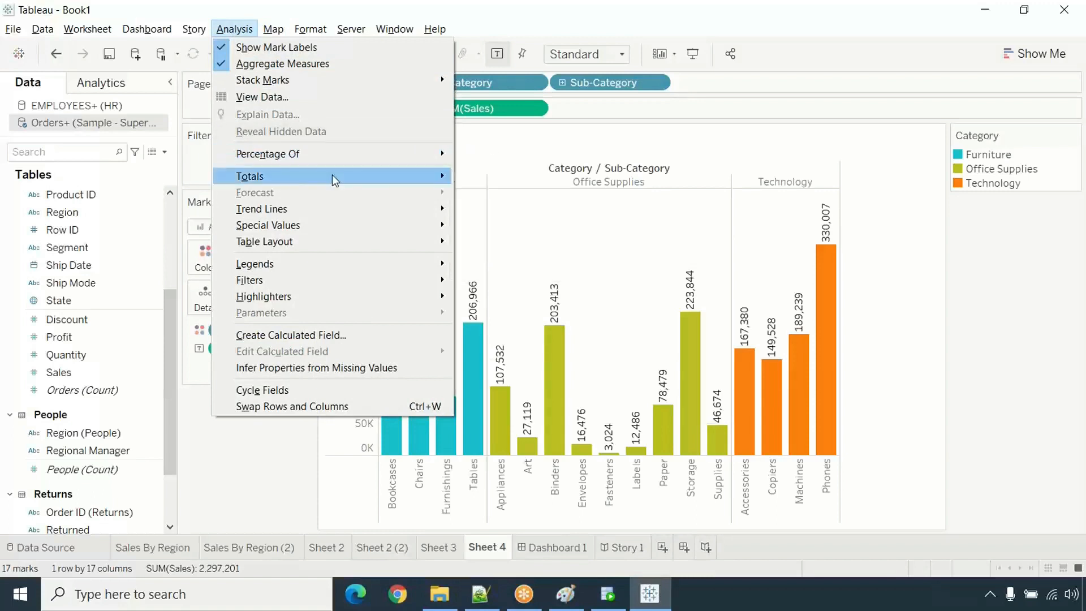
mouse_move(327, 181)
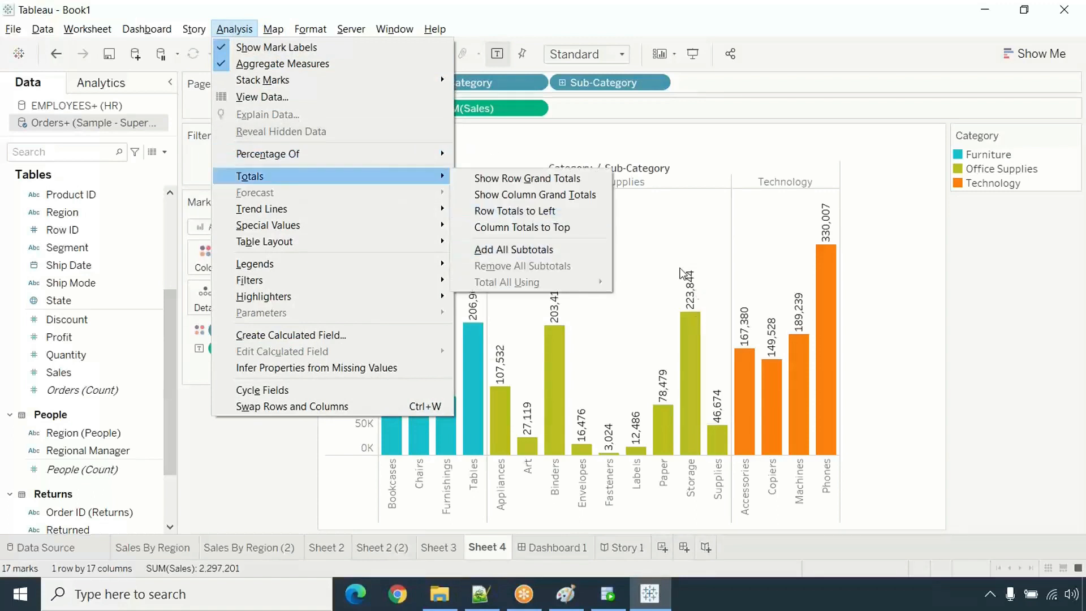
left_click(683, 275)
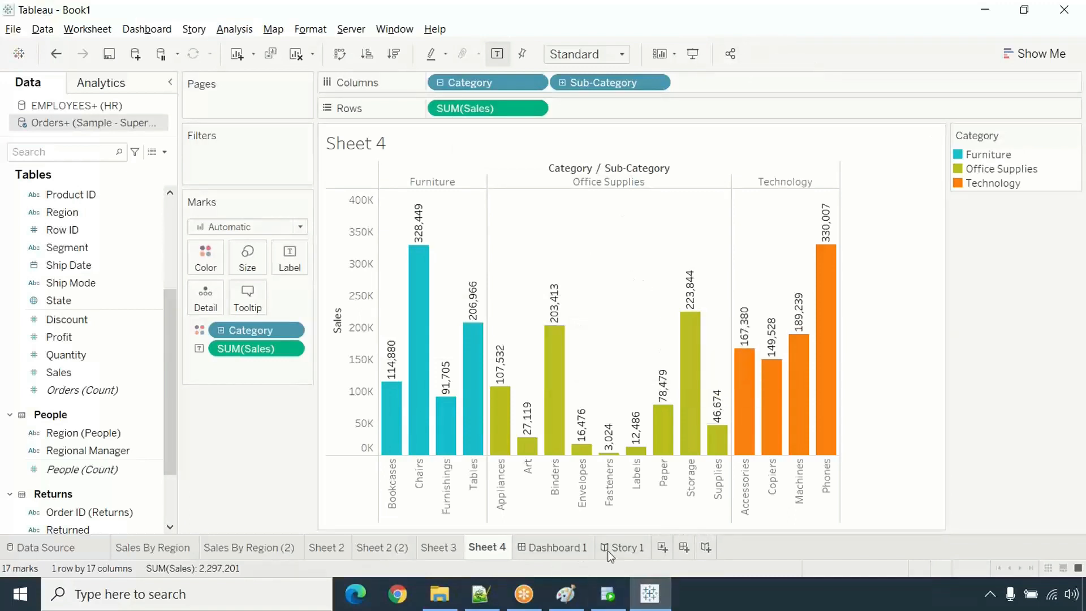
- Add a new worksheet directly after Sheet 4, with Region on Columns and Sales on Rows
left_click(661, 547)
left_click_drag(657, 548, 524, 550)
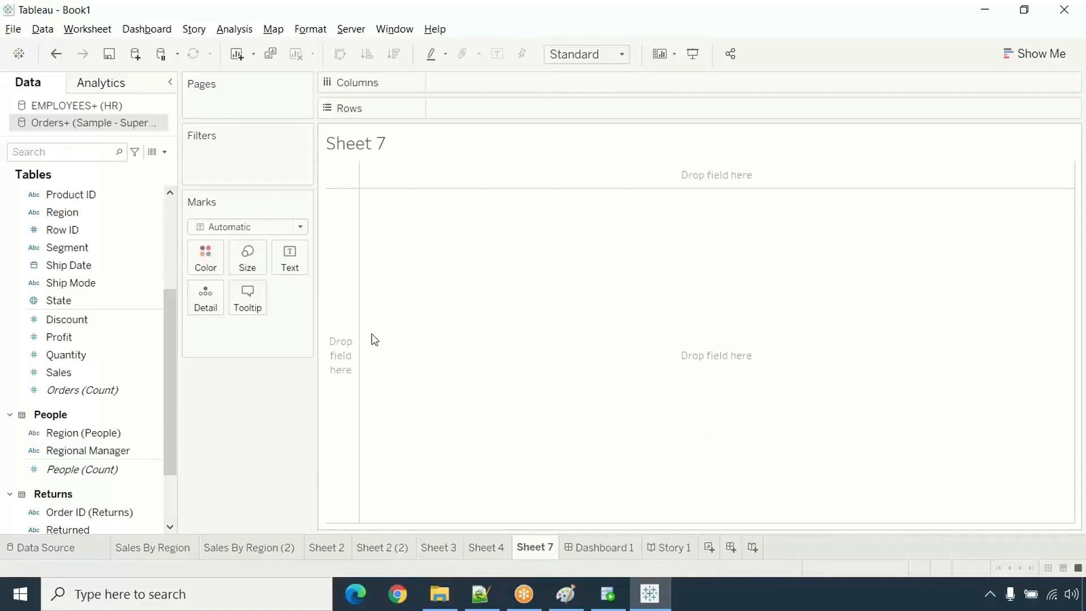
scroll(170, 243, "up", 1)
scroll(170, 243, "up", 4)
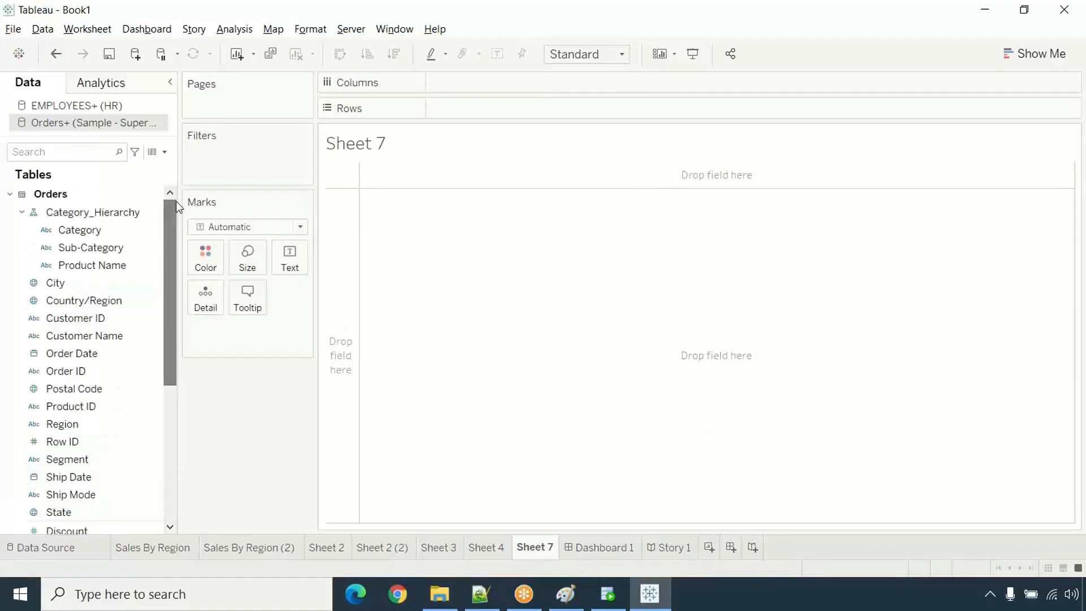
scroll(135, 350, "down", 1)
left_click_drag(70, 375, 454, 86)
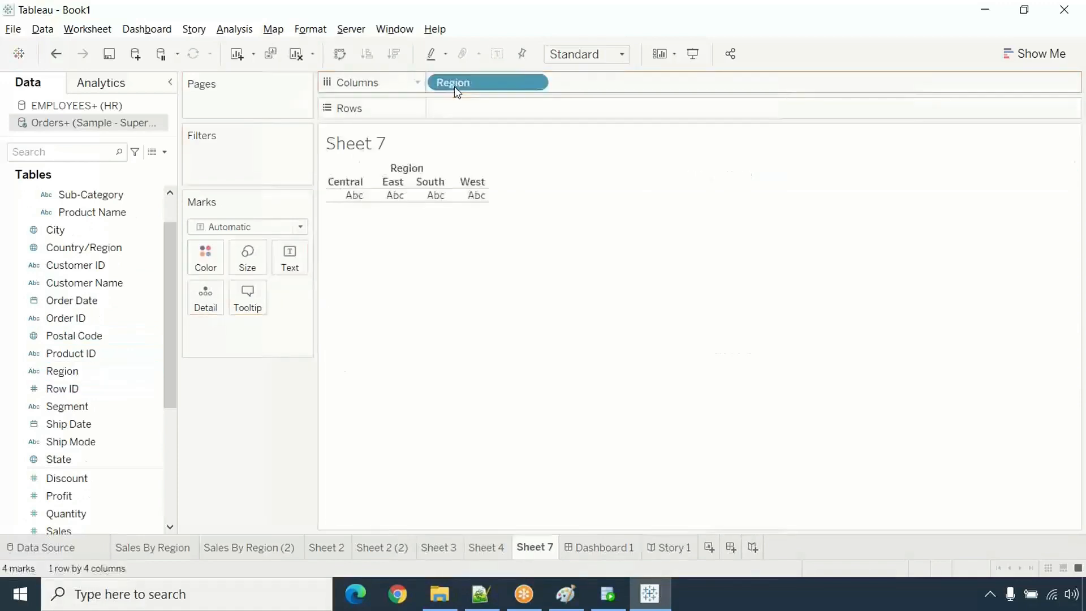
left_click_drag(67, 530, 458, 111)
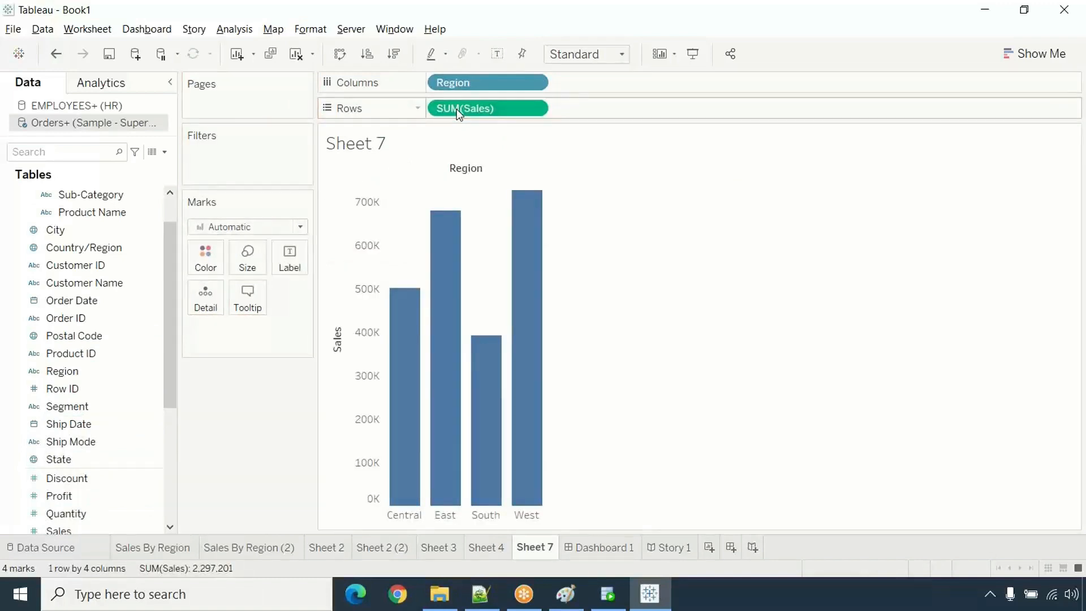
- Color the Sheet 7 bars by Region and label them with Sales
scroll(64, 421, "down", 1)
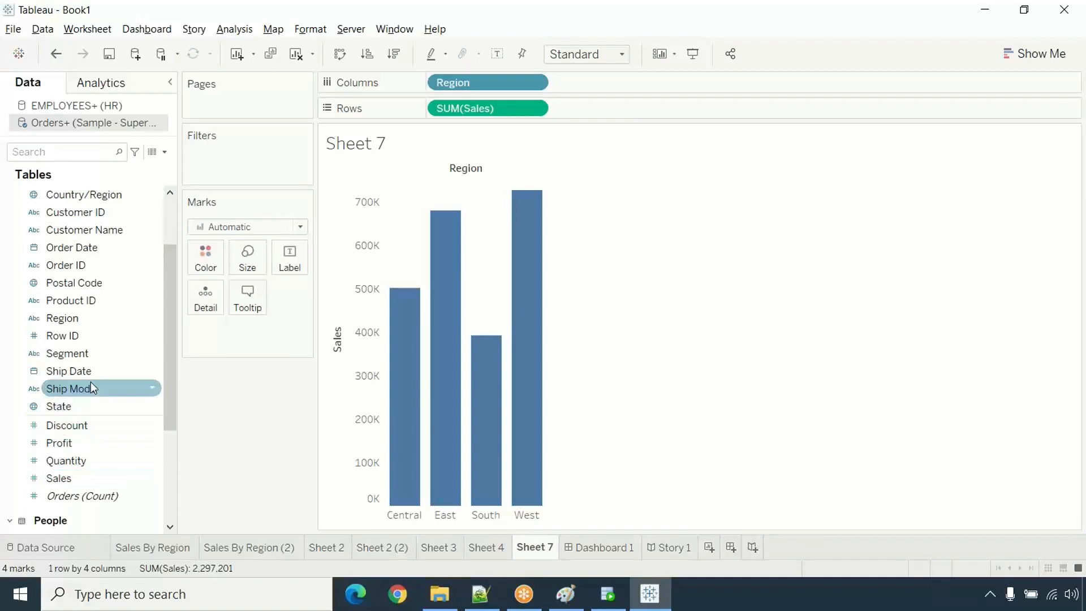
left_click_drag(73, 320, 205, 259)
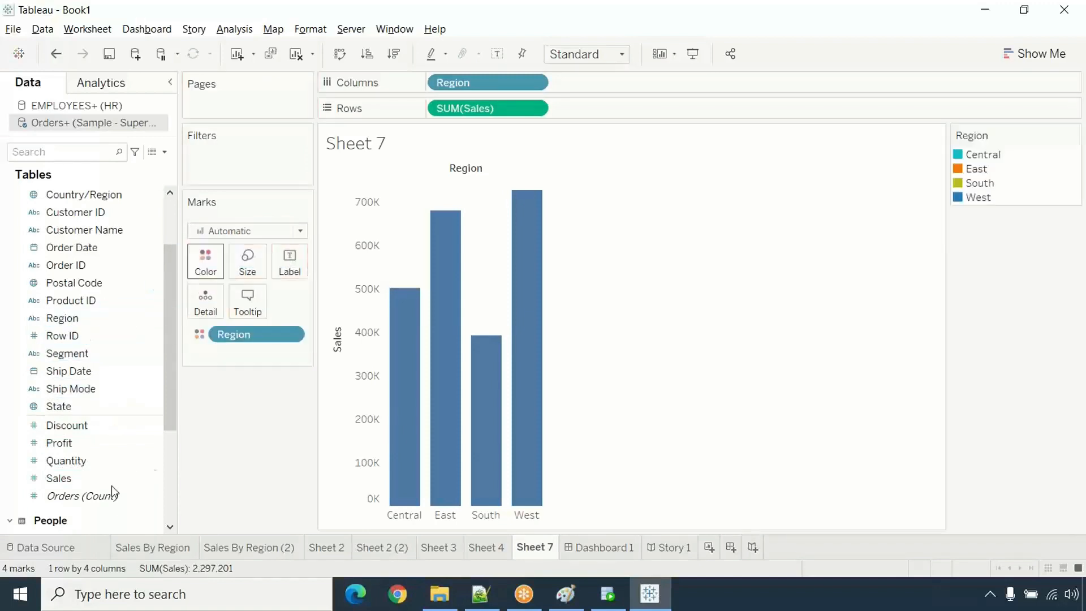
left_click_drag(65, 488, 277, 265)
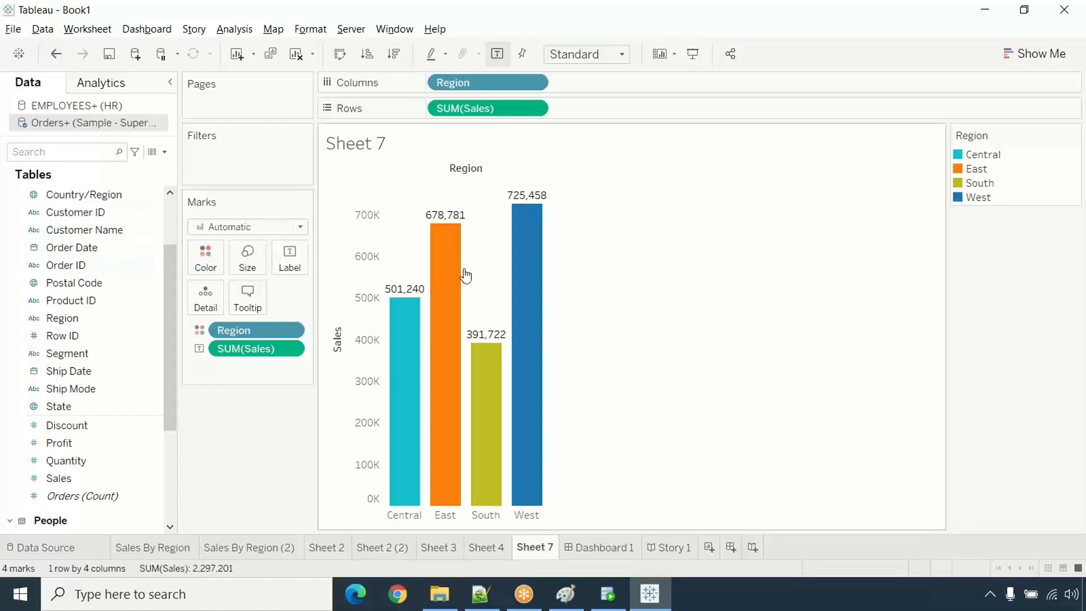
- Filter the Sheet 7 chart by Order Date years, with all years from 2018 to 2021 included
scroll(156, 282, "up", 1)
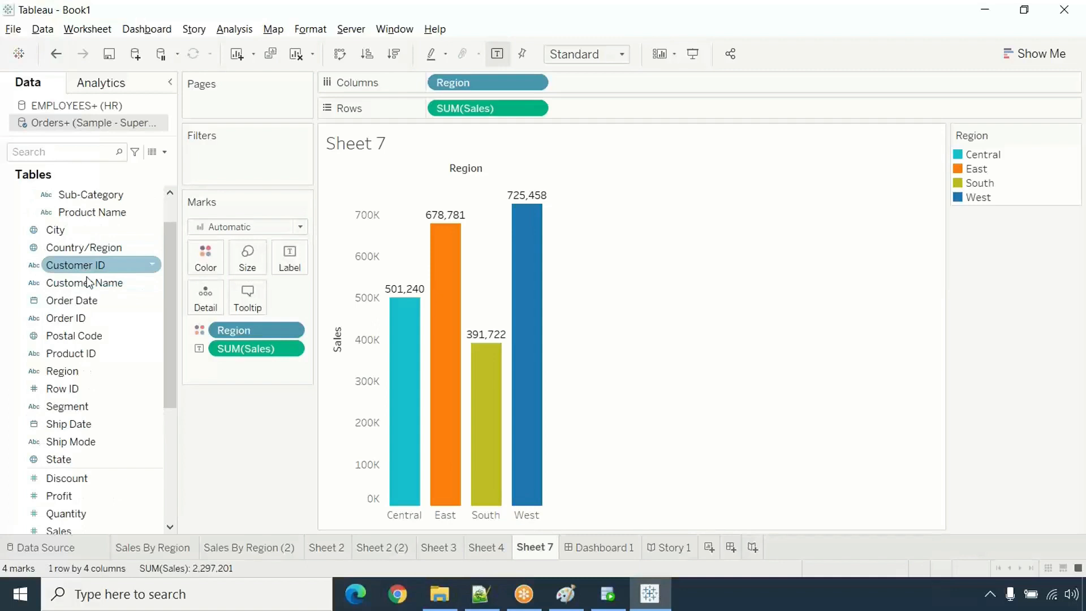
left_click_drag(78, 303, 214, 165)
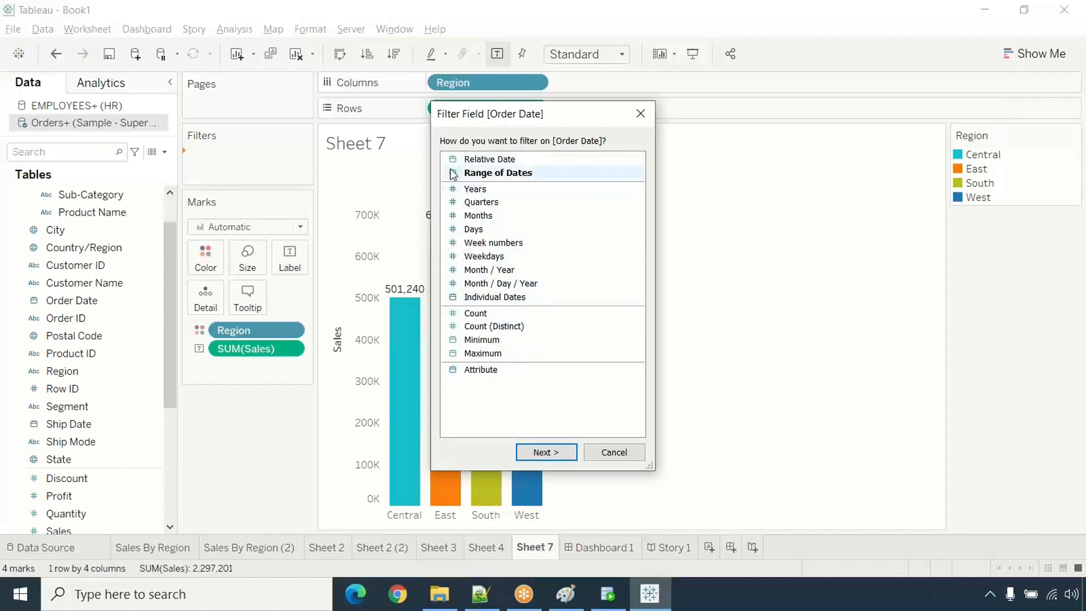
left_click(495, 193)
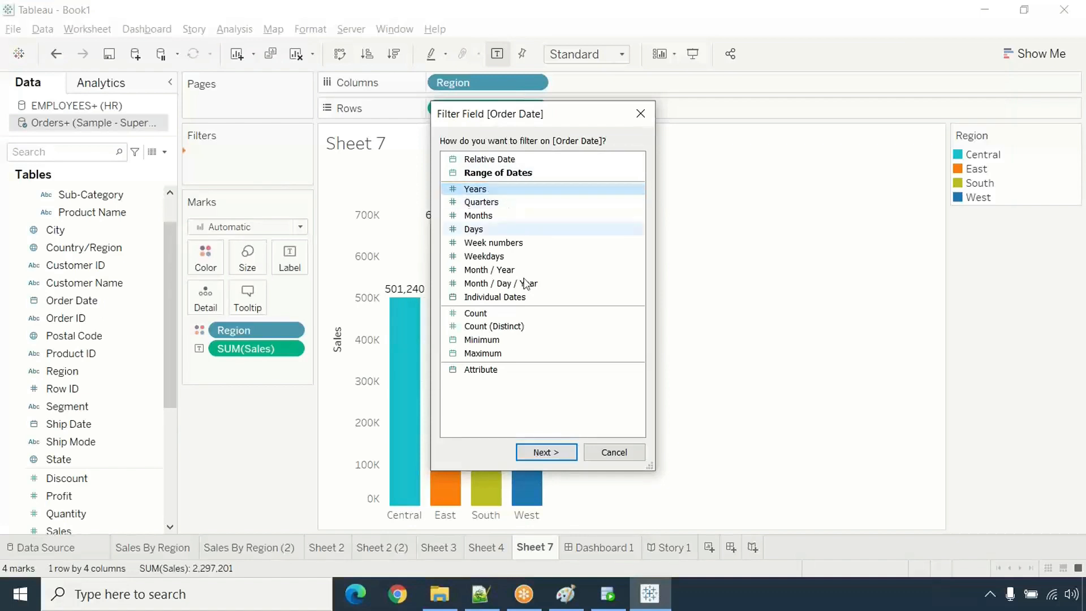
left_click(559, 453)
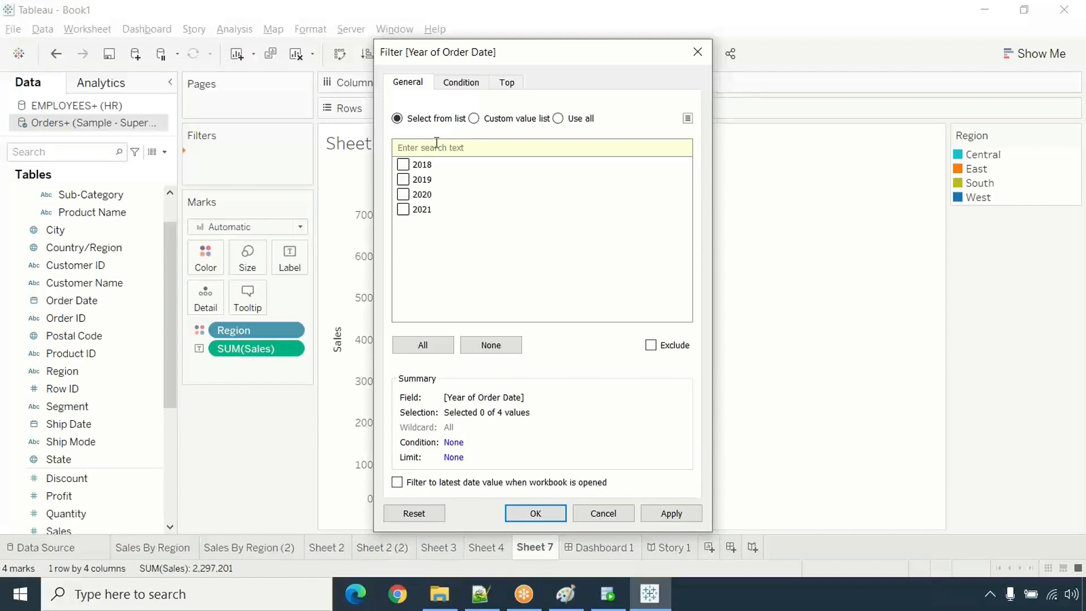
left_click(423, 345)
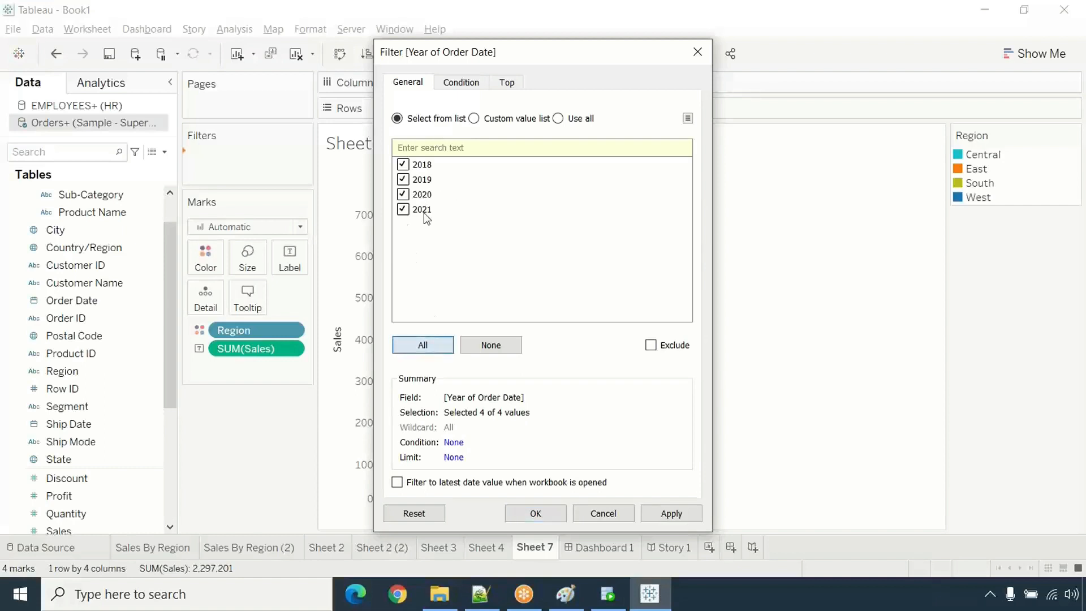
left_click(672, 514)
left_click(697, 52)
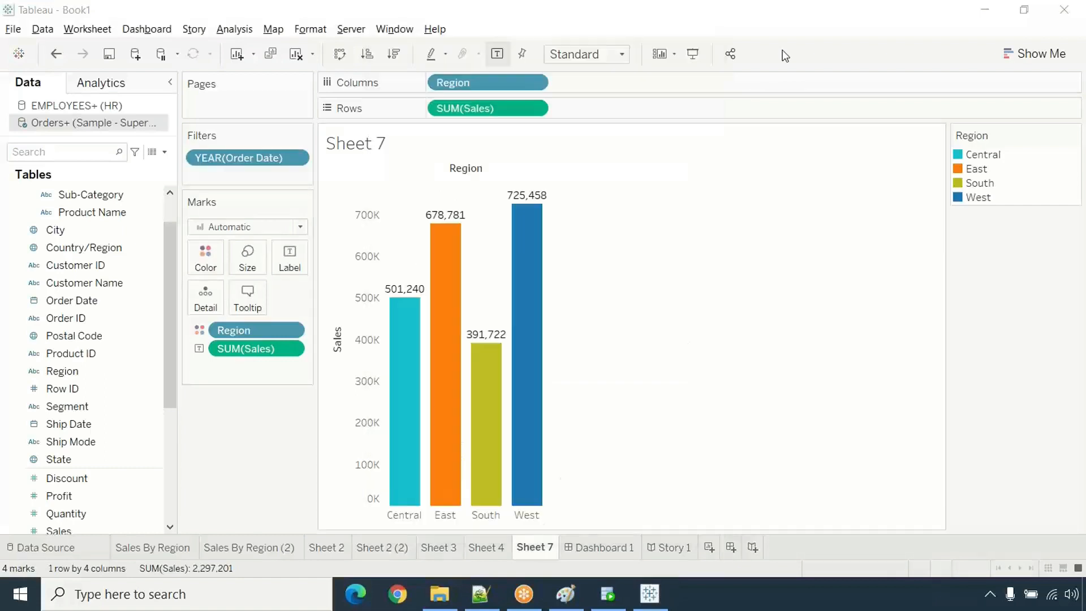
- Show the YEAR(Order Date) filter control beside the Sheet 7 chart
left_click(290, 158)
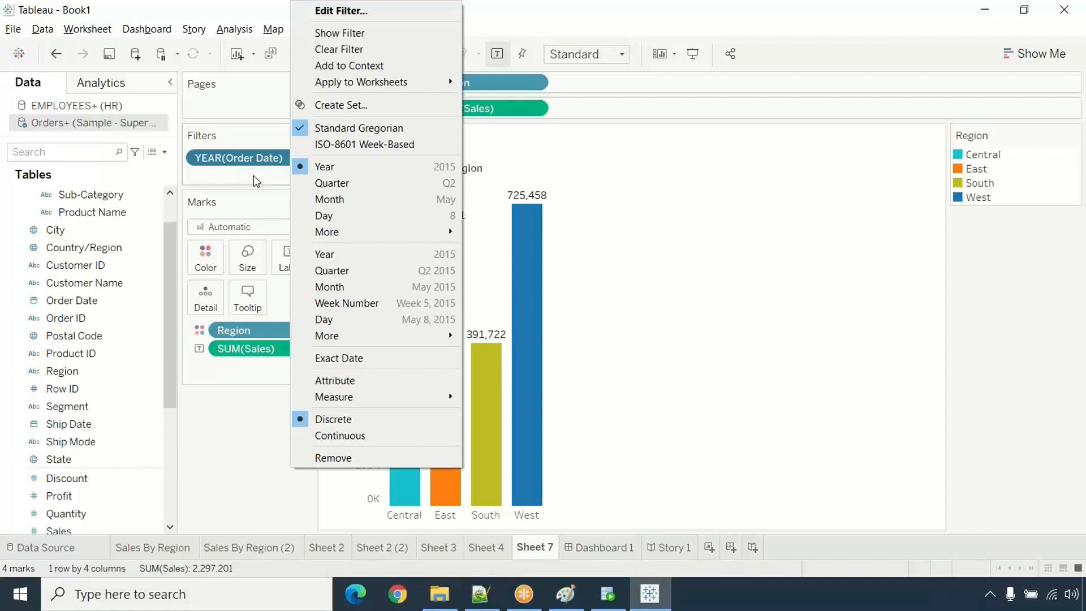
left_click(257, 155)
right_click(257, 155)
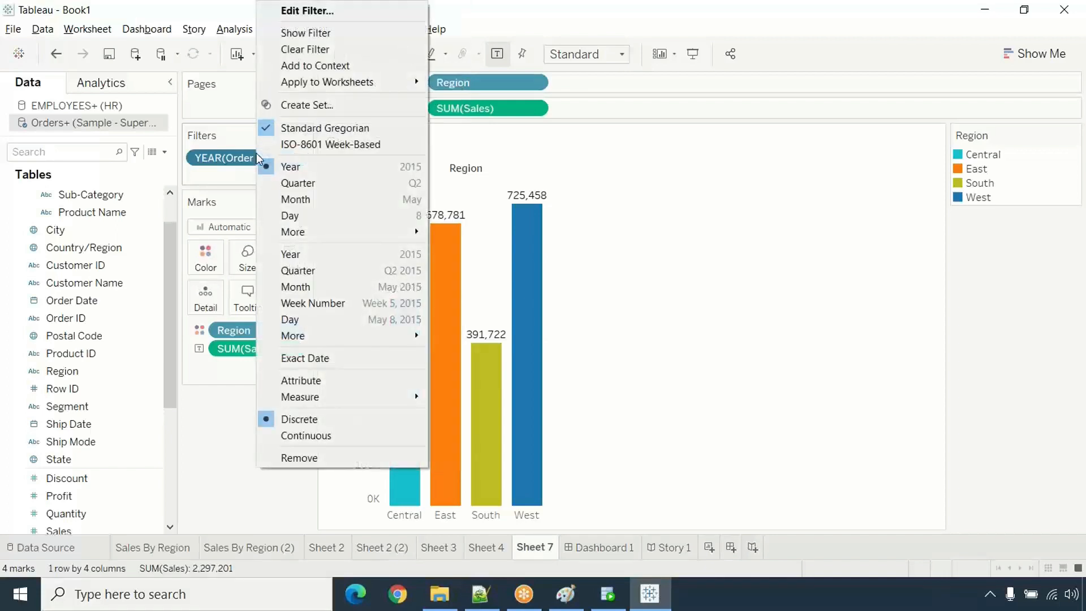
left_click(315, 33)
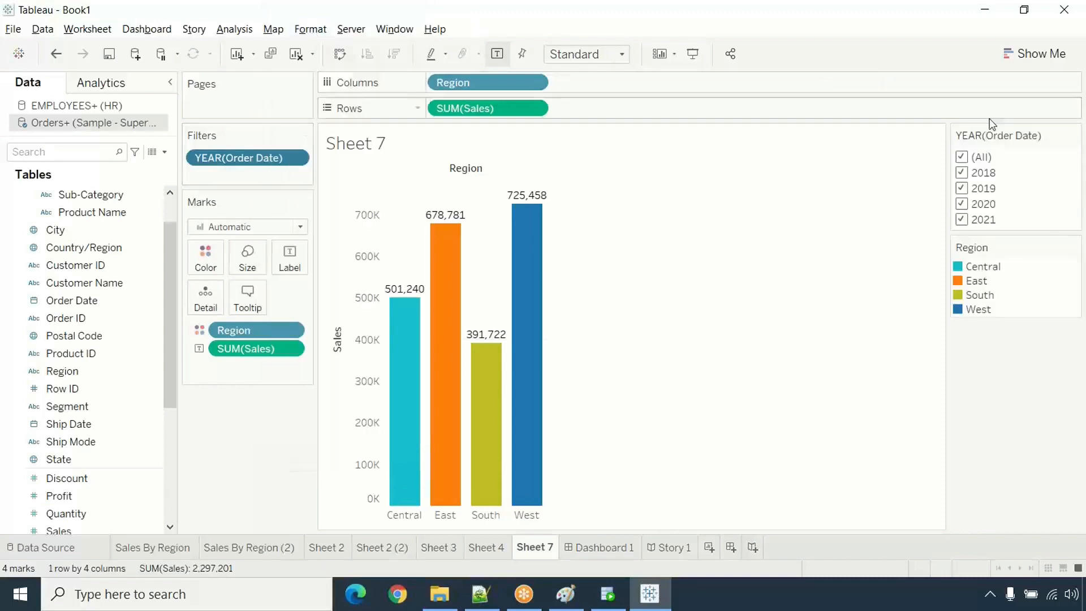
- Limit the order year filter to 2020 and 2021, and hide the Region color legend
left_click(962, 158)
left_click(963, 220)
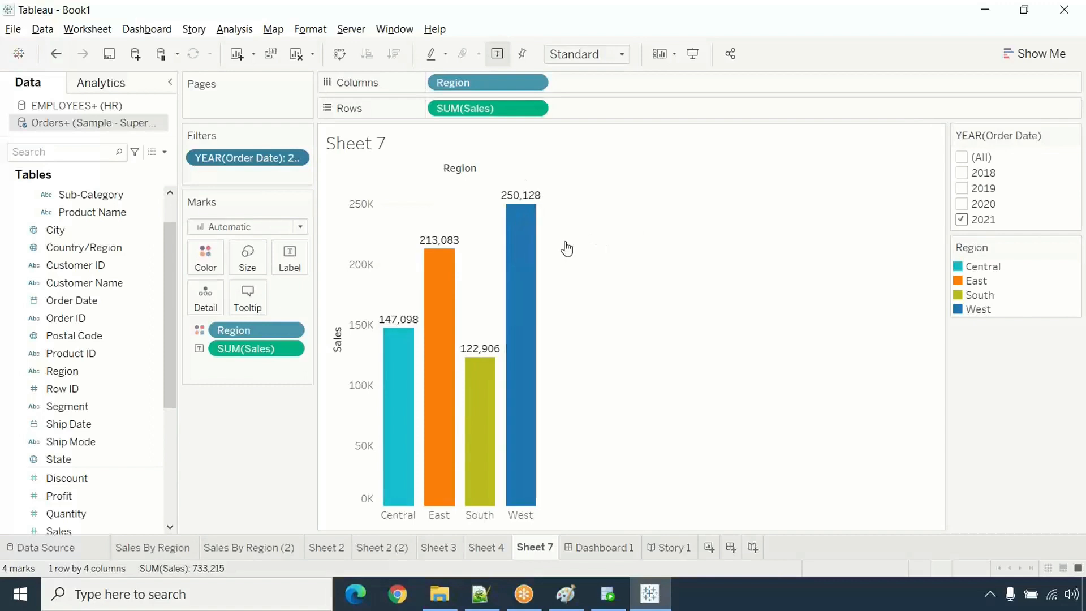
left_click(961, 204)
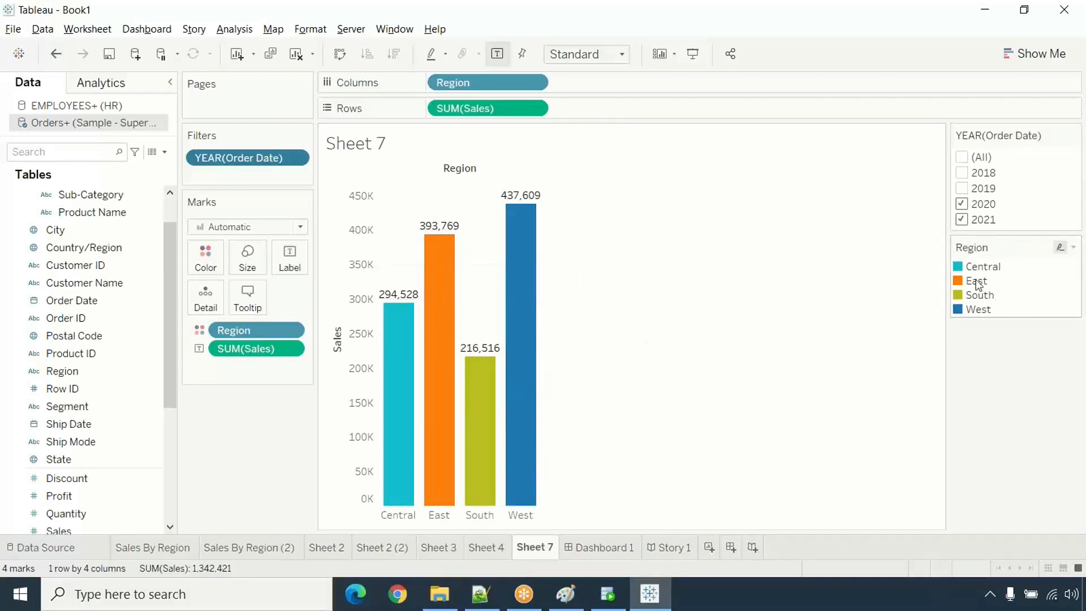
left_click(1073, 249)
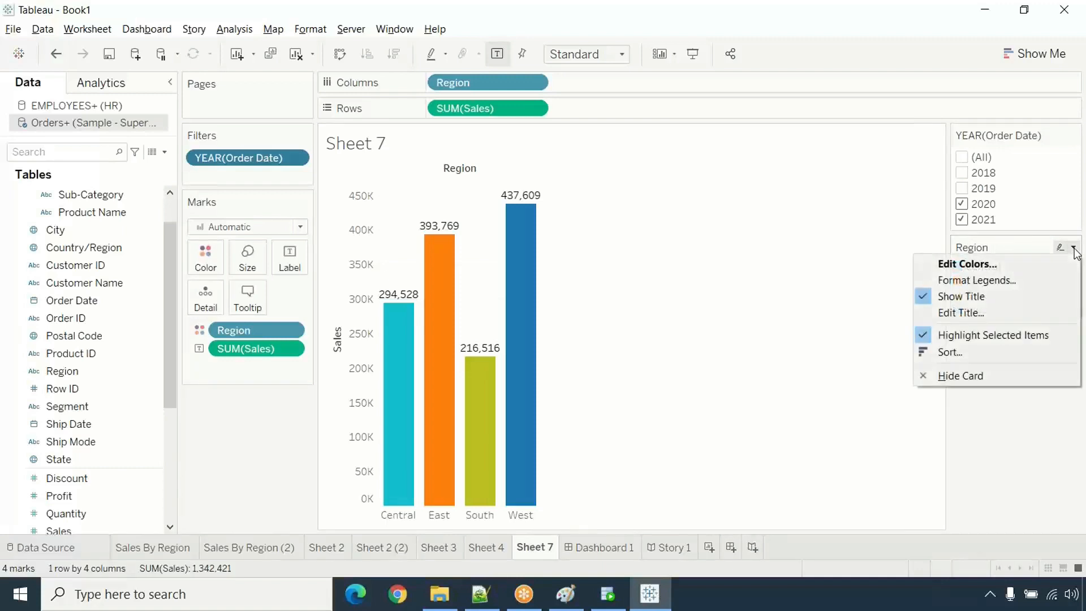
left_click(981, 376)
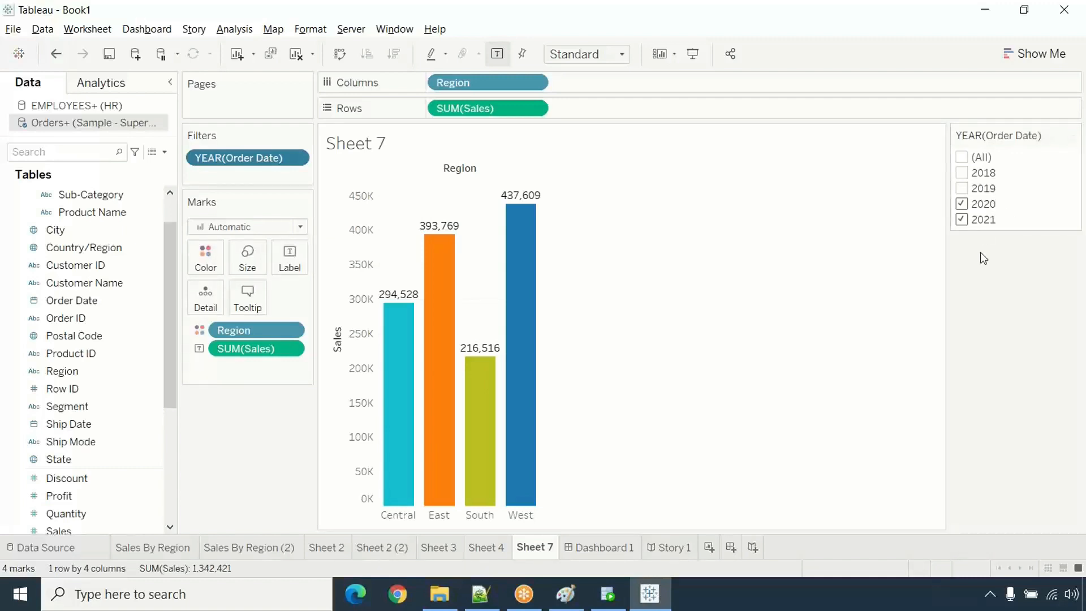
- Add 2019 and 2018 back to the order year filter, and reduce the selection to 2018 only
left_click(962, 190)
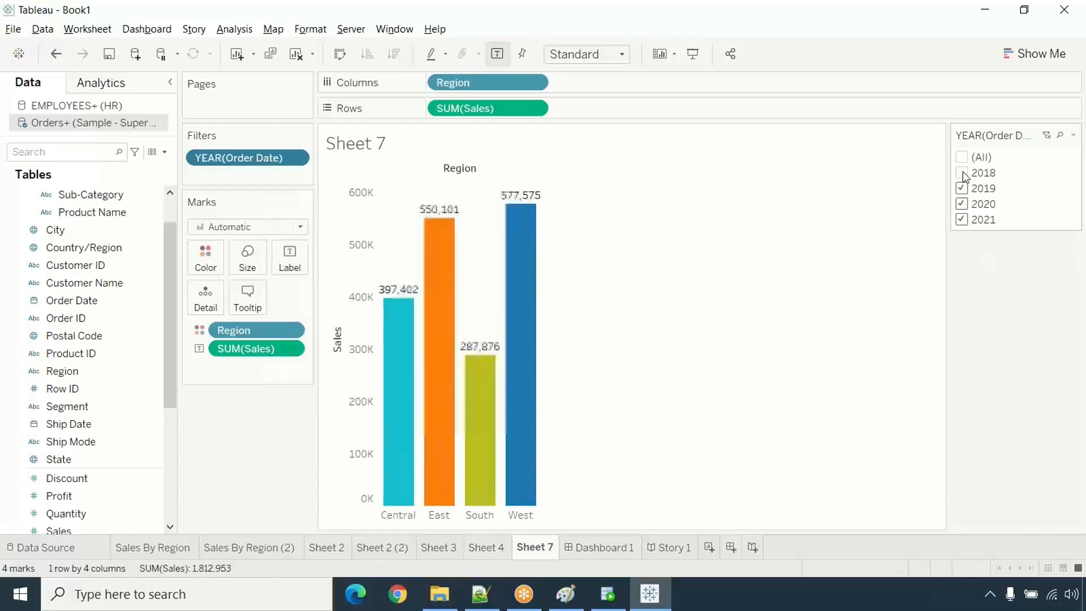
left_click(962, 173)
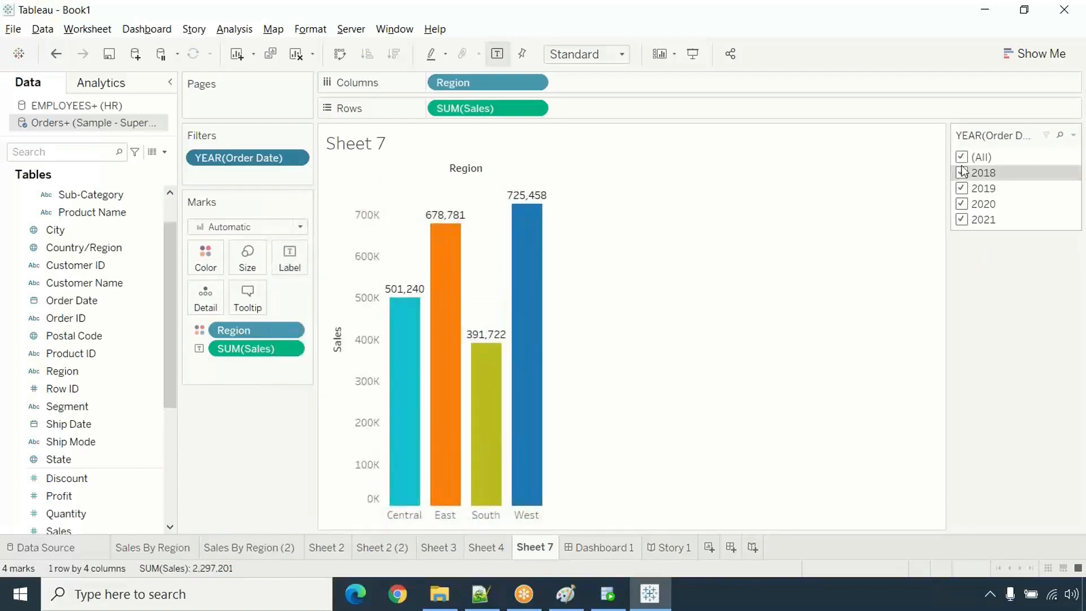
left_click(962, 159)
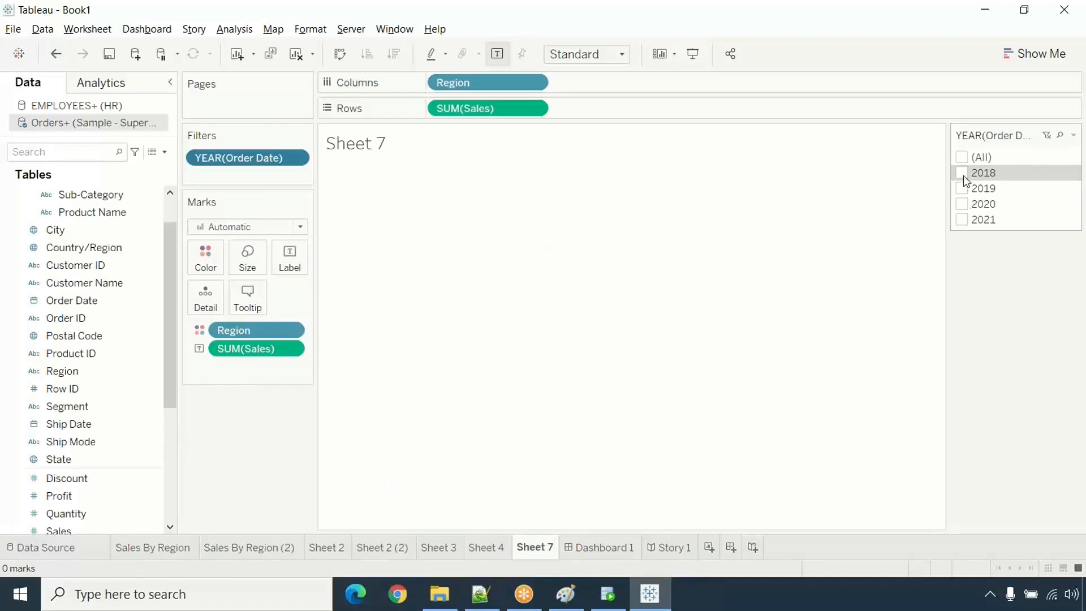
left_click(963, 173)
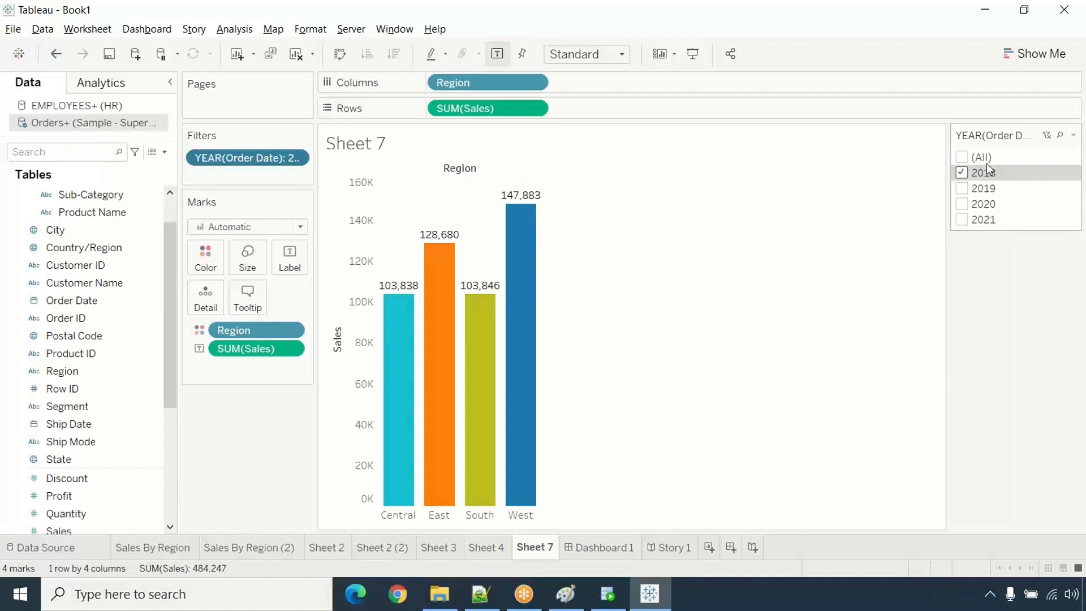
- Switch the order year filter to a single-value list and try each year, ending on 2018
left_click(1073, 137)
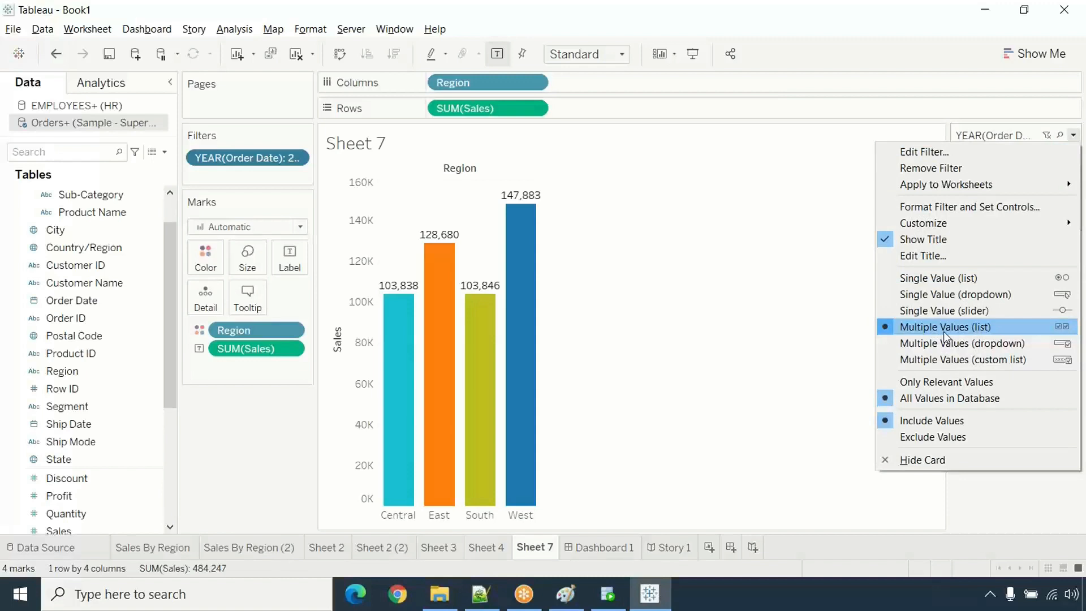
left_click(953, 276)
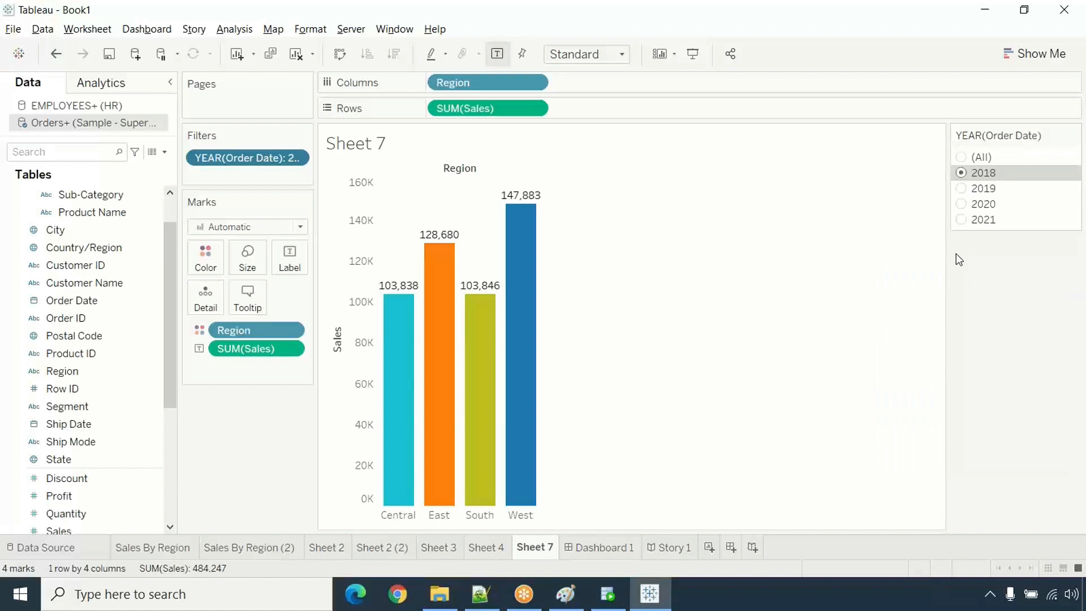
left_click(962, 188)
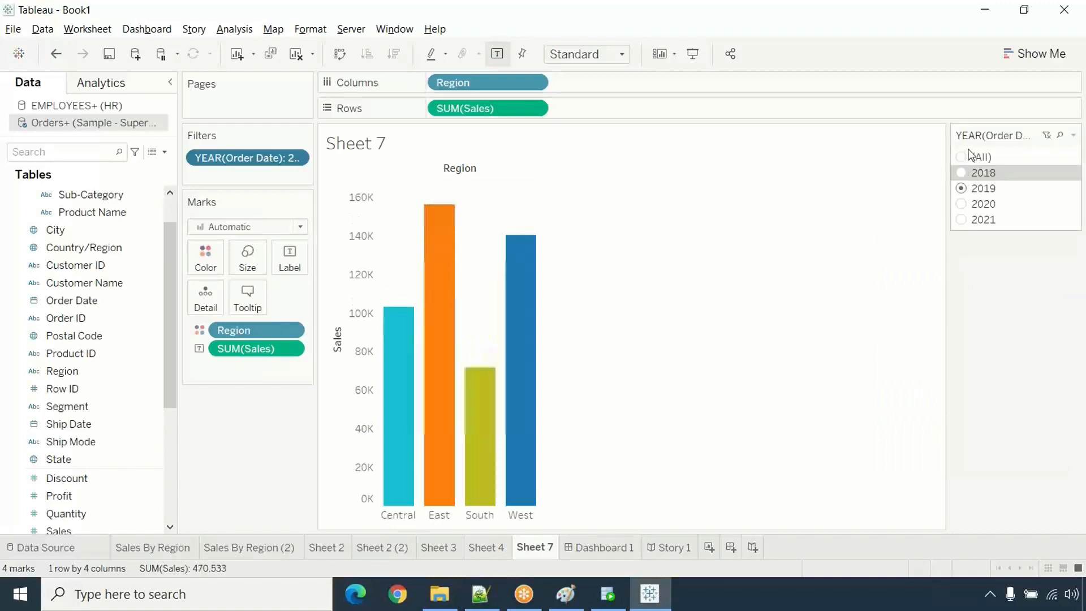
left_click(962, 205)
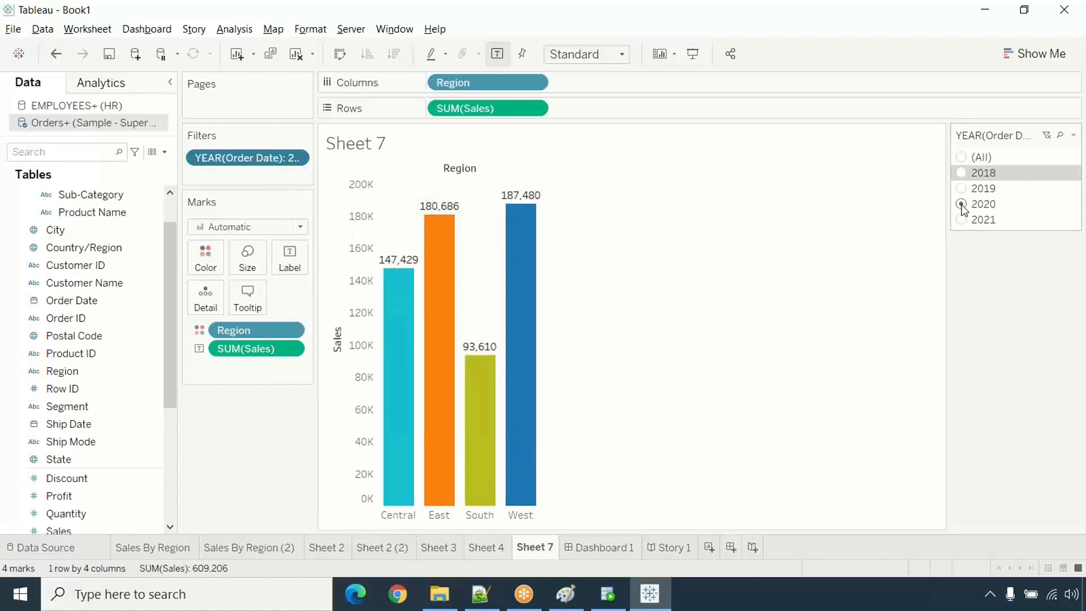
left_click(963, 221)
left_click(963, 189)
left_click(964, 170)
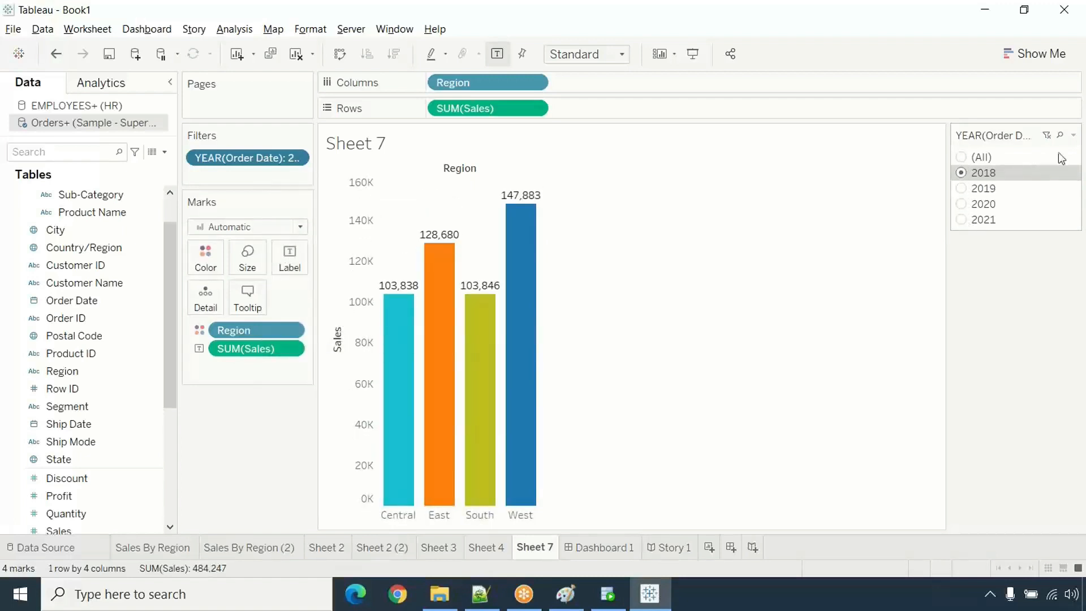
- Change the order year filter to a single-value dropdown and choose 2019
left_click(1073, 136)
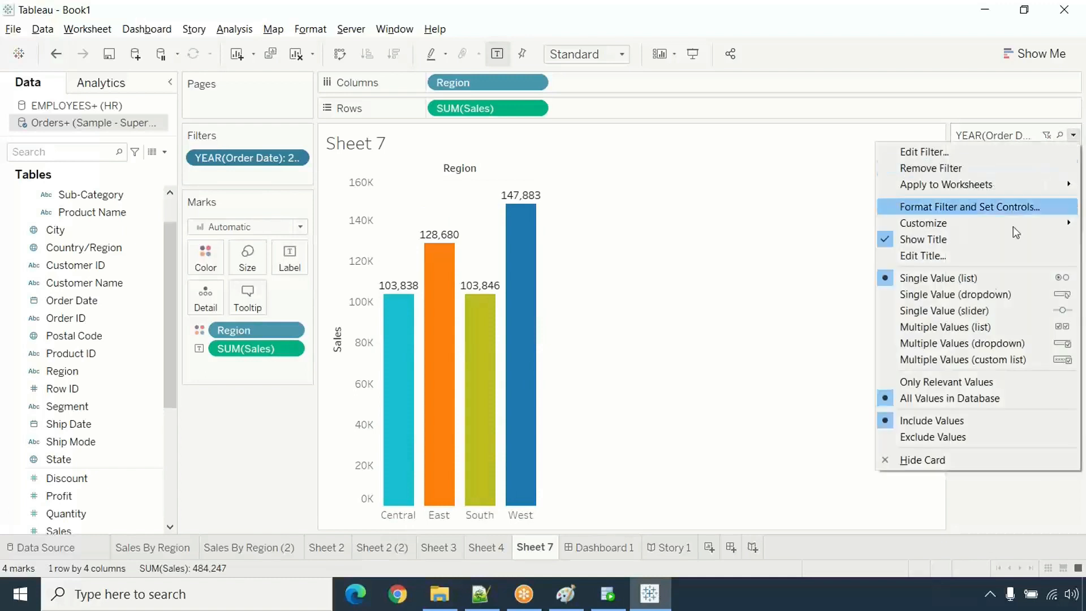
left_click(978, 298)
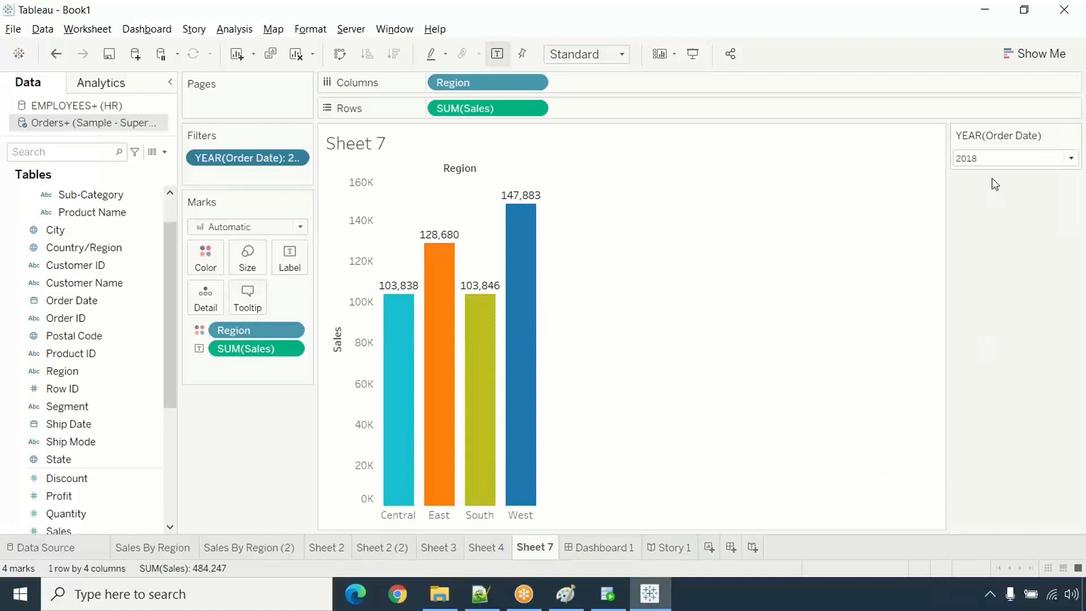
left_click(995, 158)
left_click(986, 204)
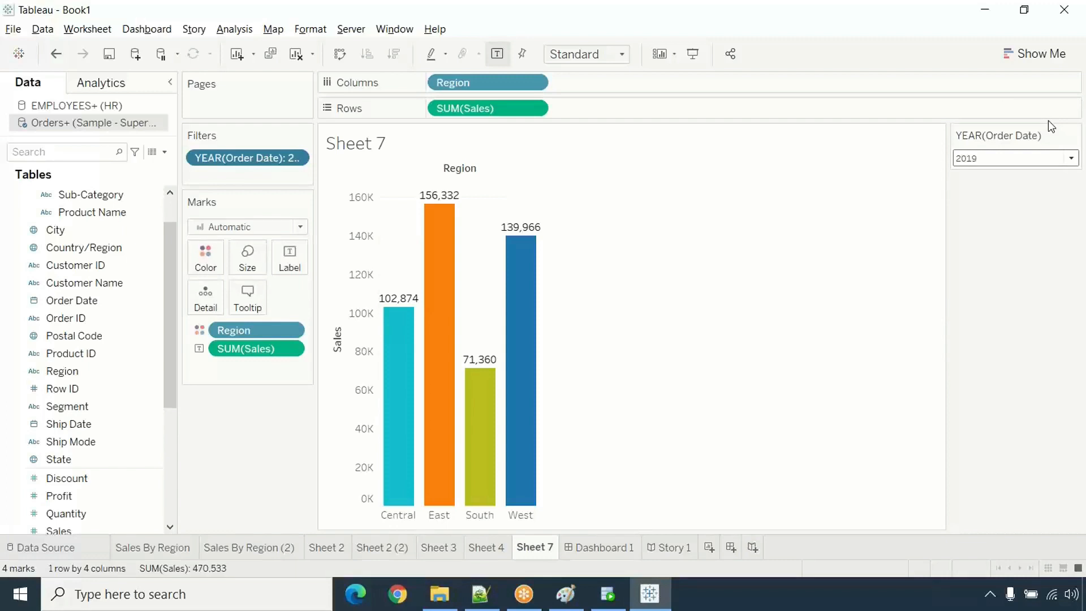
left_click(1062, 161)
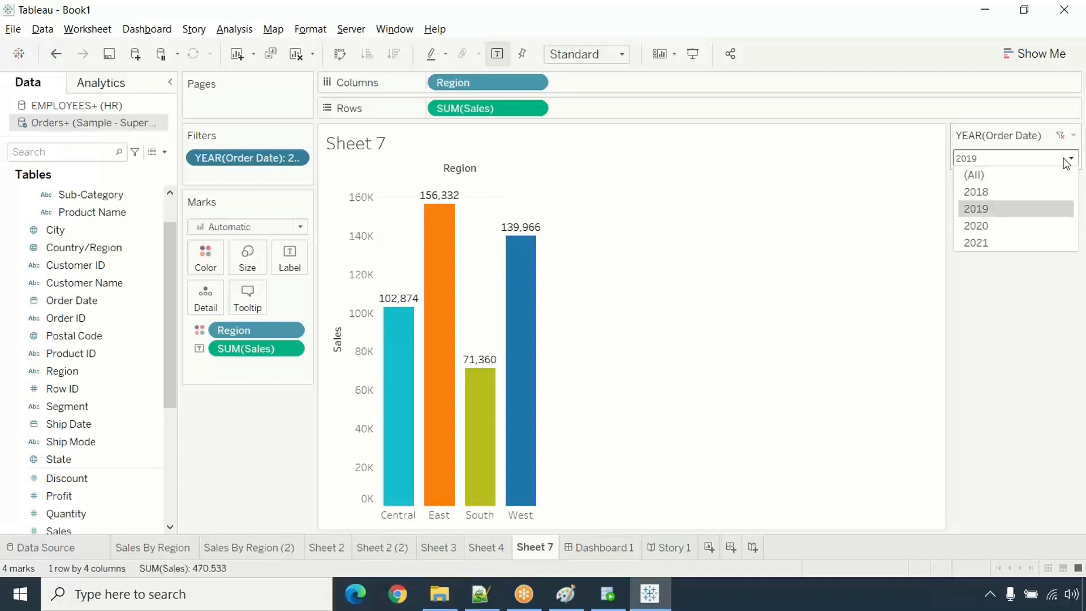
- Change the order year filter to a multiple-values dropdown and include both 2019 and 2020
left_click(1073, 135)
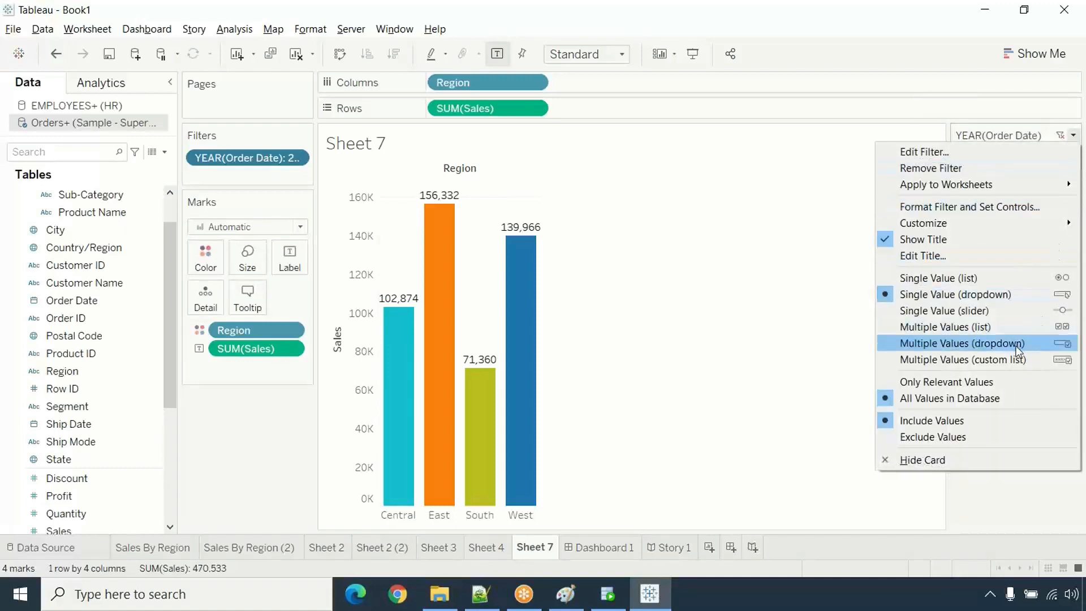
left_click(980, 346)
left_click(1000, 156)
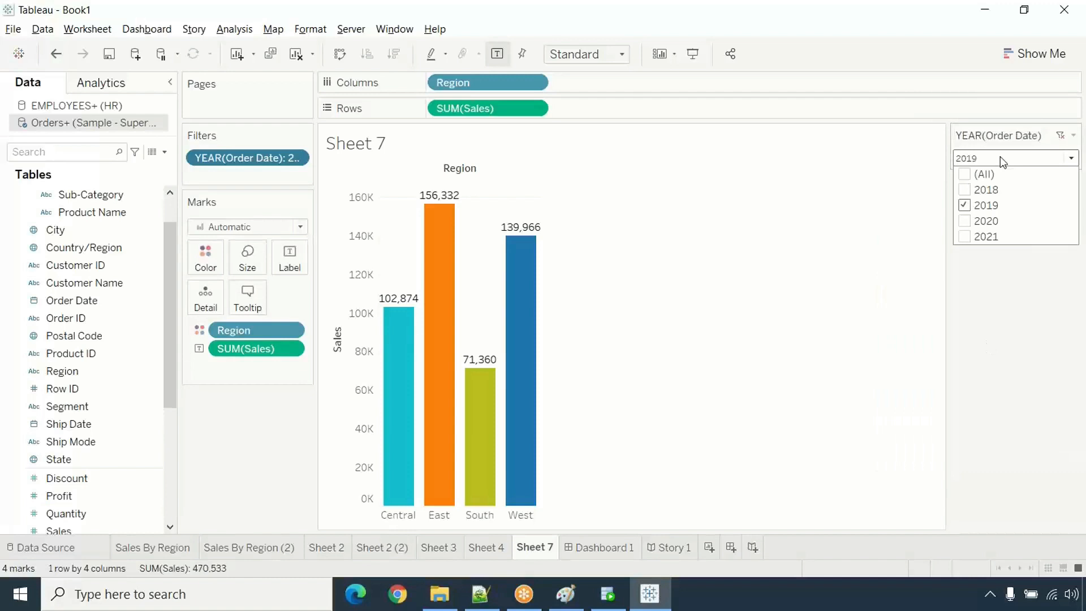
left_click(963, 221)
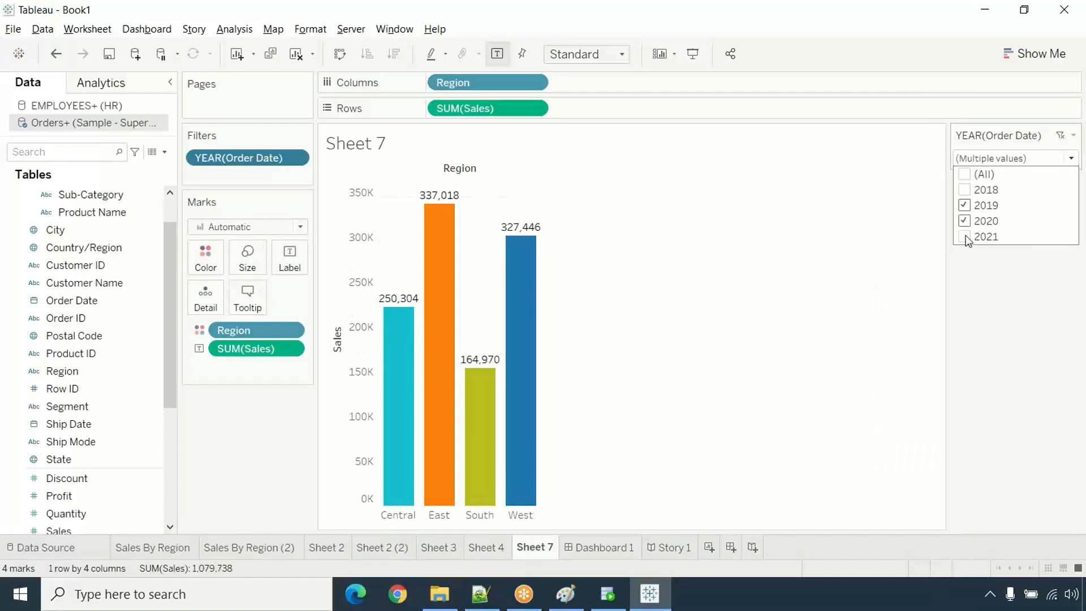
left_click(964, 224)
left_click(978, 267)
left_click(969, 159)
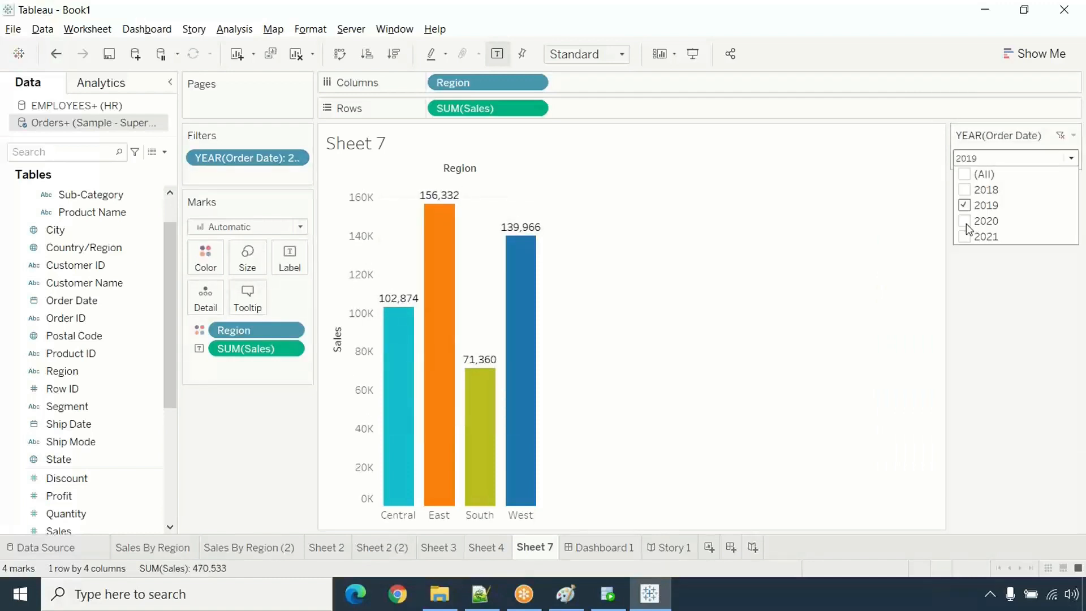
left_click(965, 221)
left_click(981, 268)
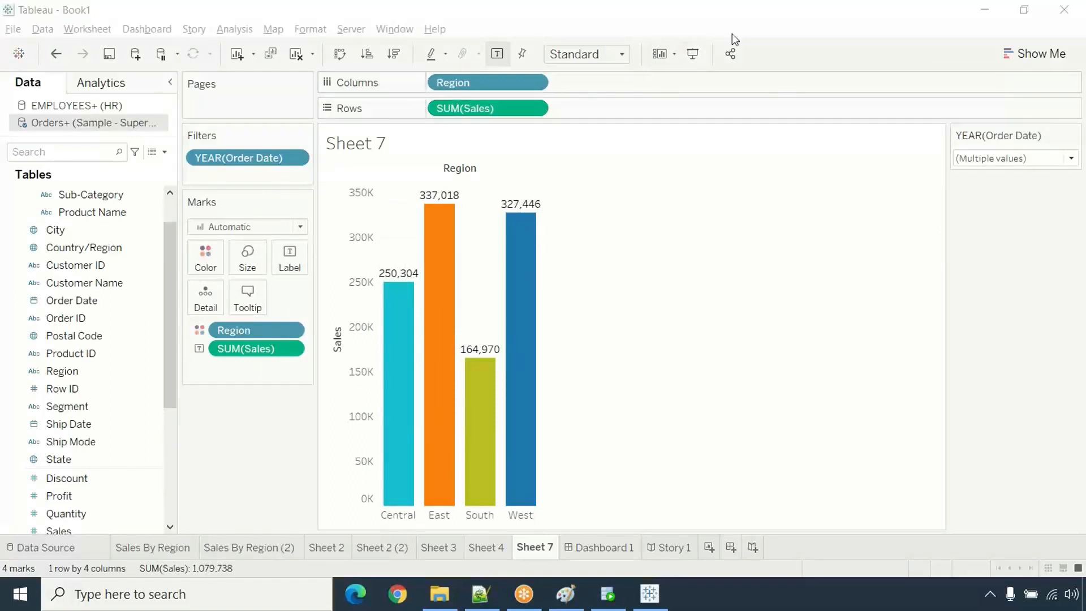
- Restrict the order year filter to 2021 only by excluding 2019 and 2020
left_click(609, 287)
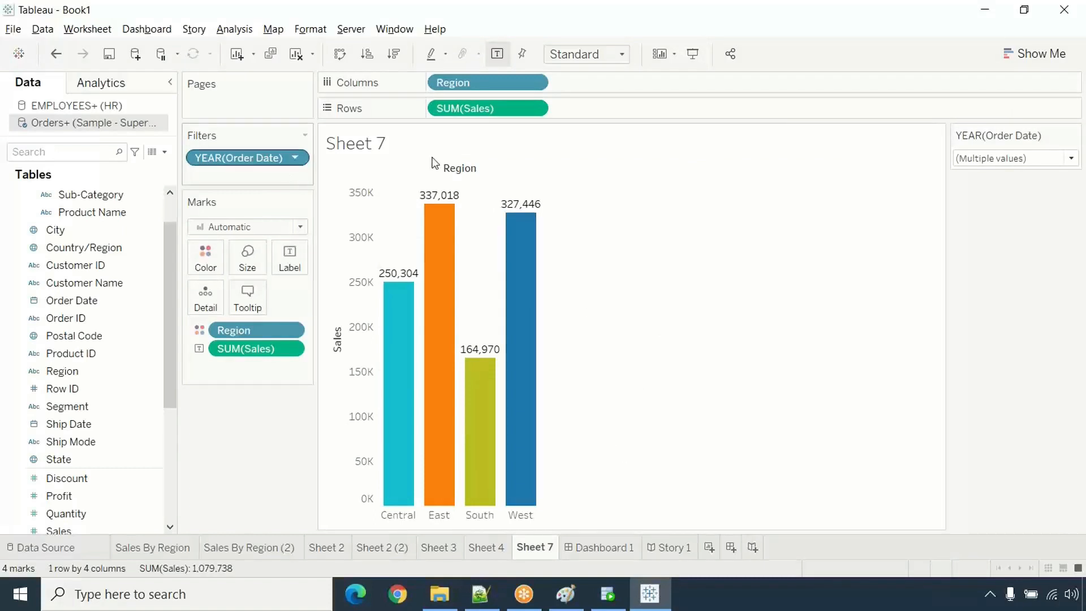
left_click(999, 160)
left_click(965, 205)
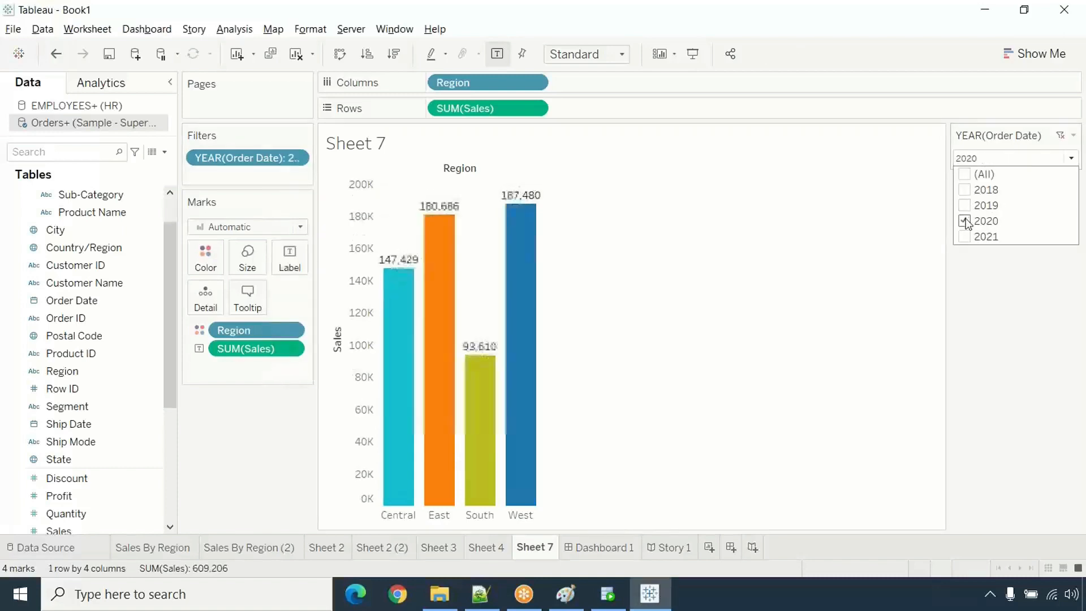
left_click(964, 221)
left_click(967, 236)
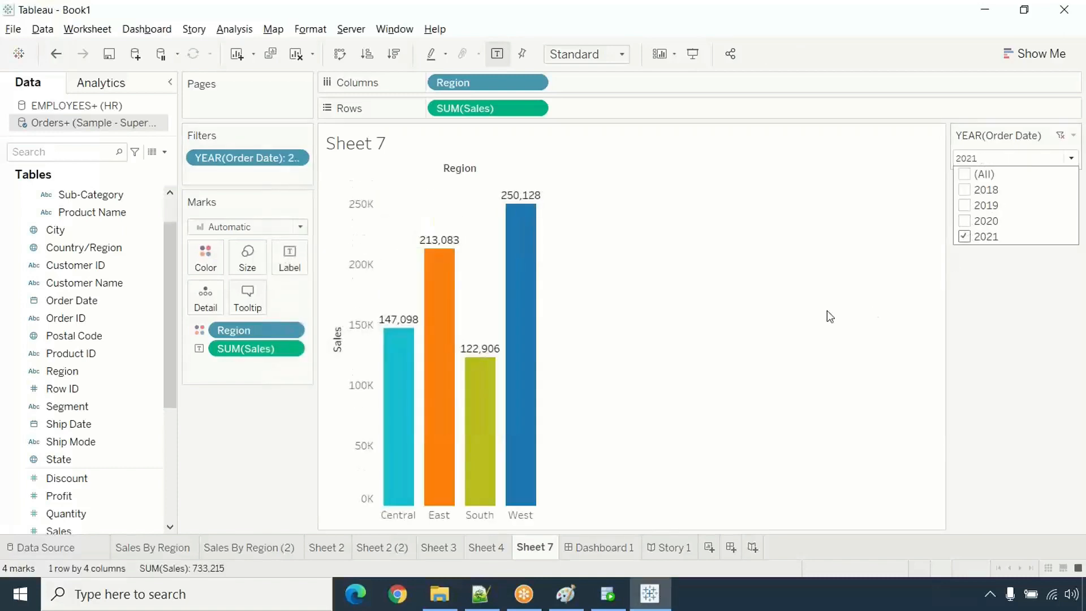
left_click(978, 300)
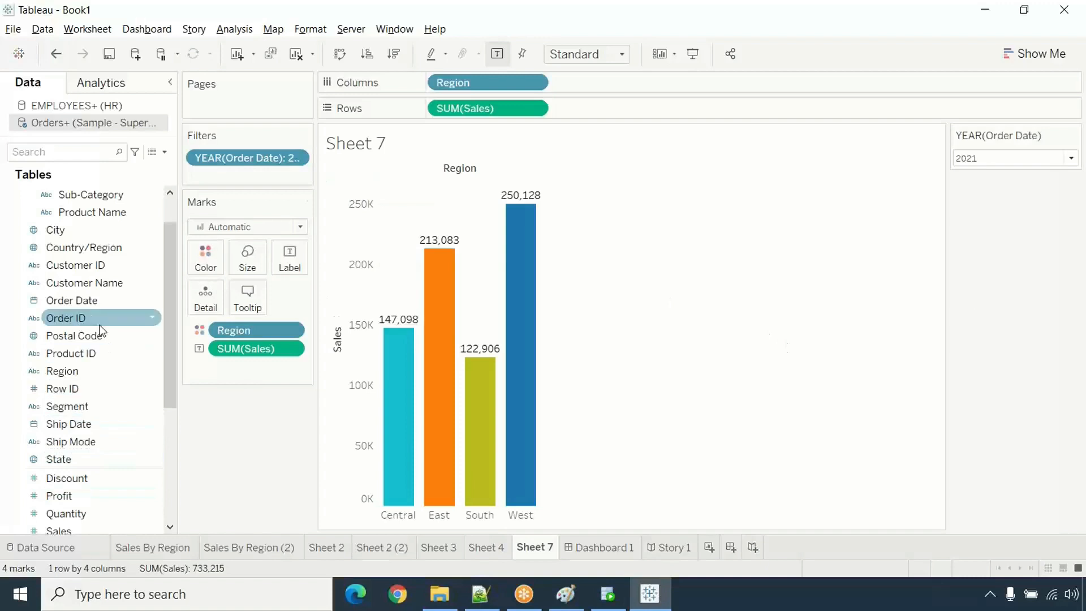
- Add a second Order Date filter by Quarters, including Q1, Q2, Q3 and Q4
scroll(102, 331, "up", 2)
left_click(89, 355)
left_click_drag(91, 357, 243, 182)
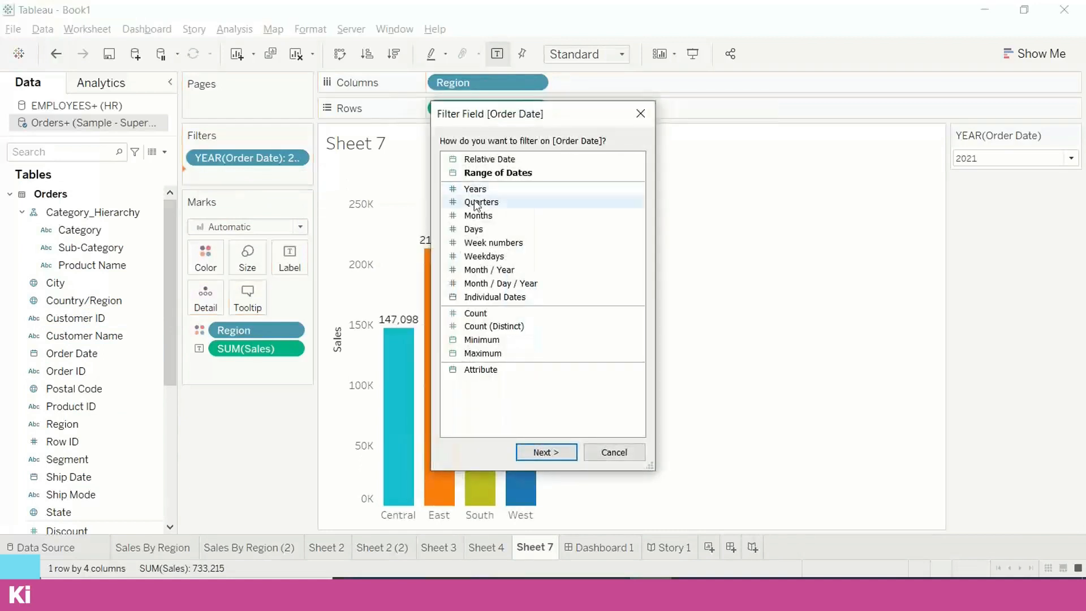
left_click(546, 452)
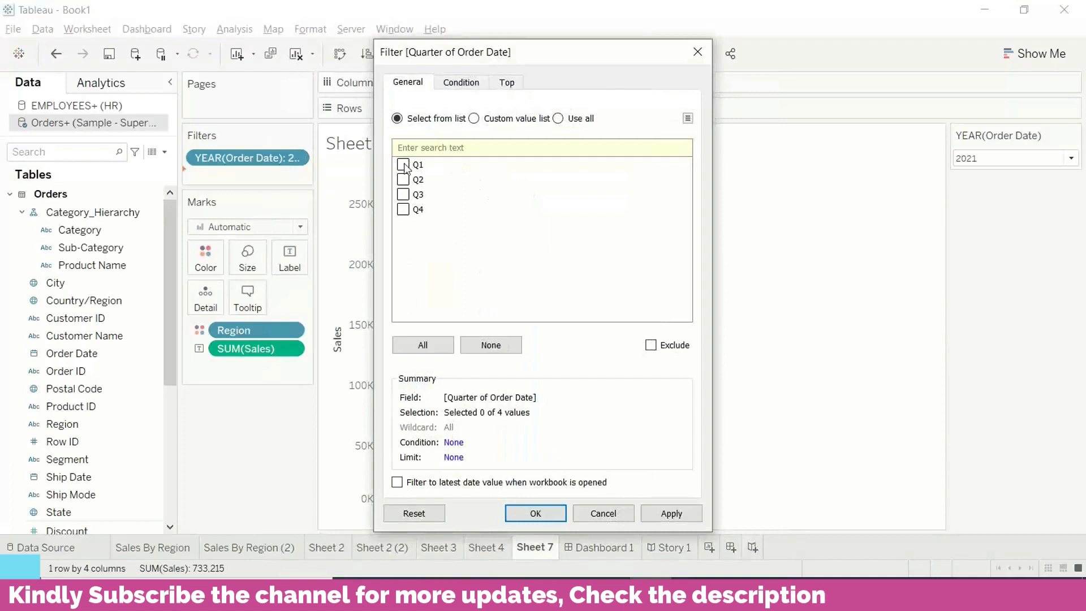
left_click(402, 179)
left_click(403, 165)
left_click(403, 194)
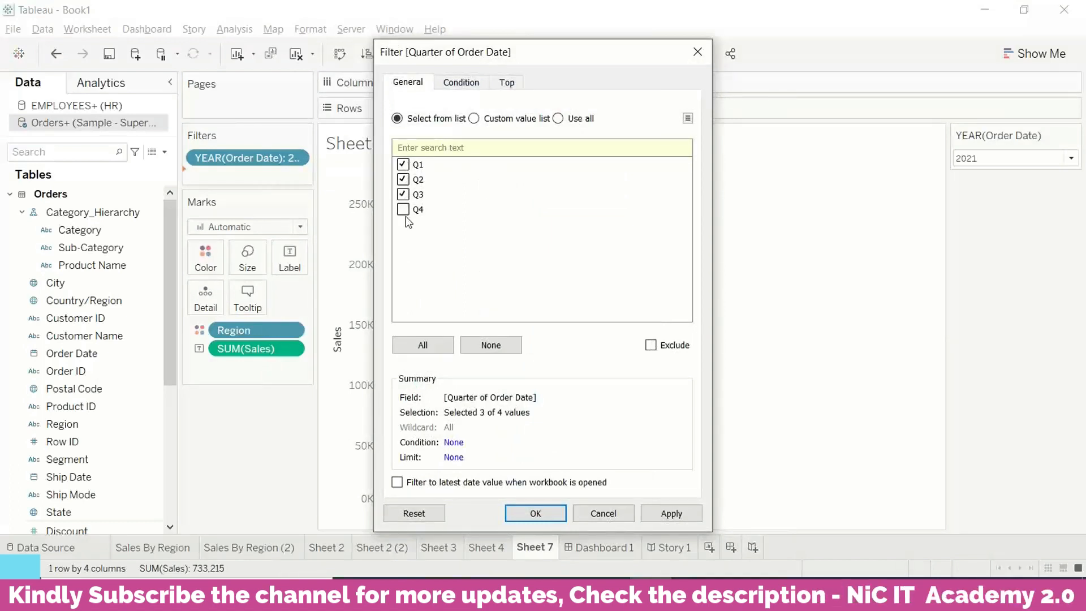
left_click(403, 209)
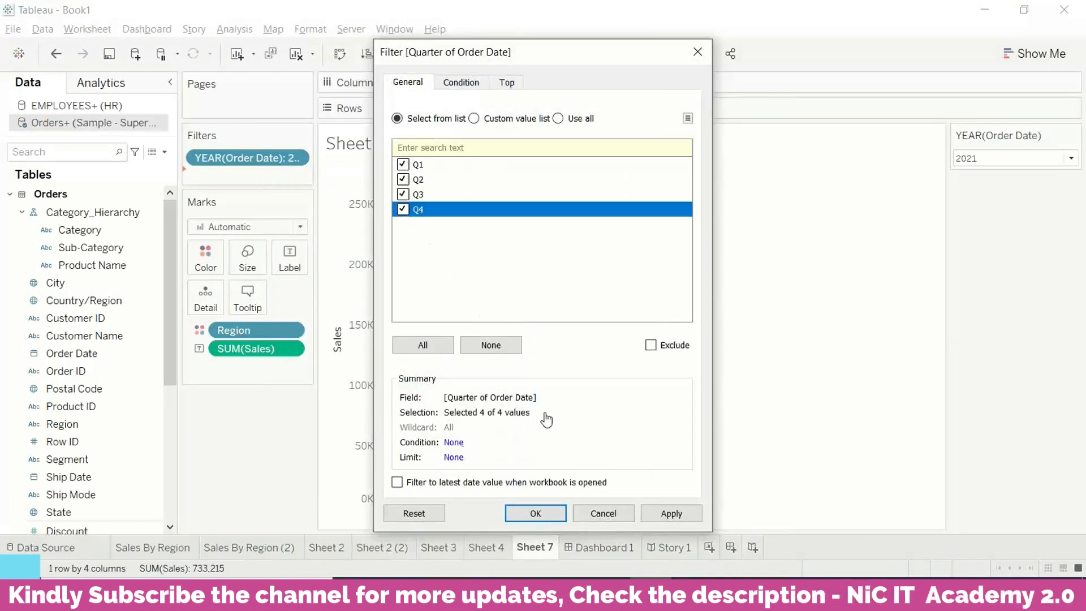
left_click(656, 512)
left_click(549, 520)
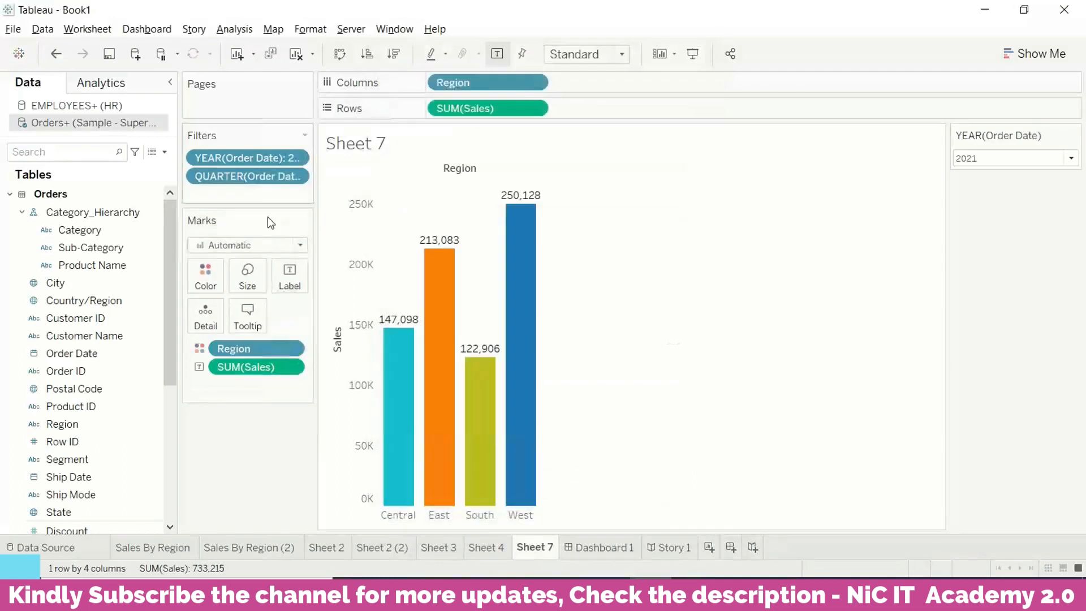
- Show the order date quarter filter beside the chart and place its card below the year filter
right_click(268, 178)
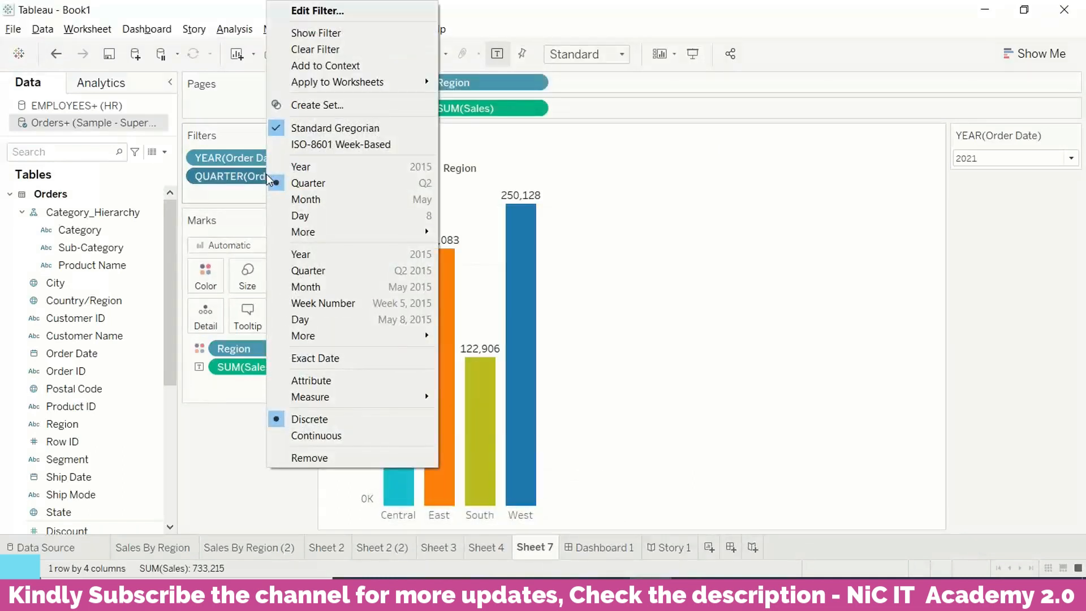
left_click(364, 32)
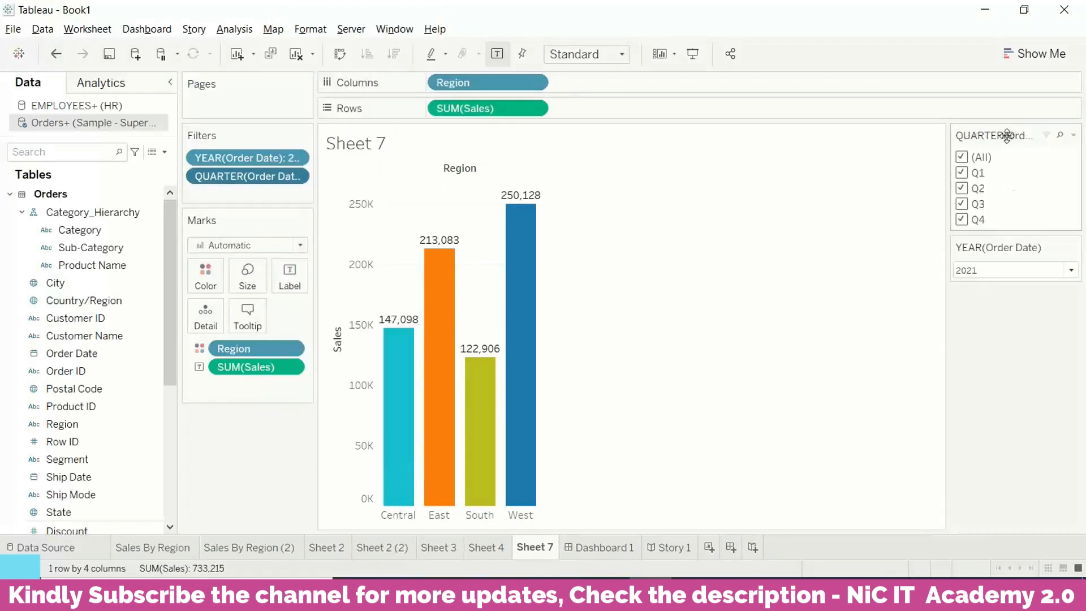
left_click_drag(1007, 136, 1049, 310)
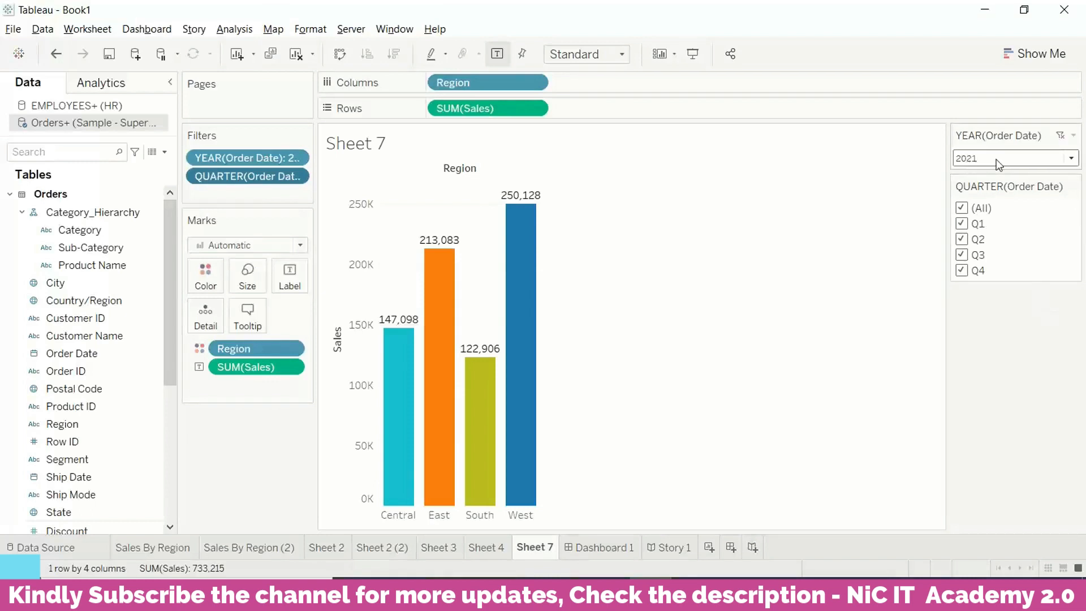
- Try different quarter combinations in the quarter filter, starting with Q4 alone and ending with only Q1 selected
left_click(961, 208)
left_click(963, 270)
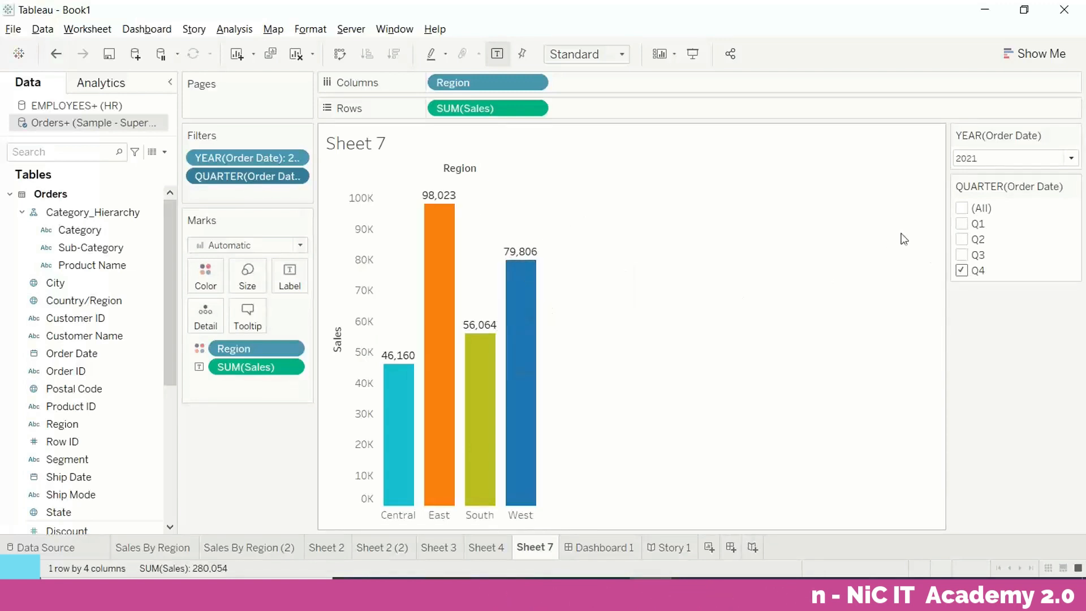
left_click(963, 255)
left_click(962, 255)
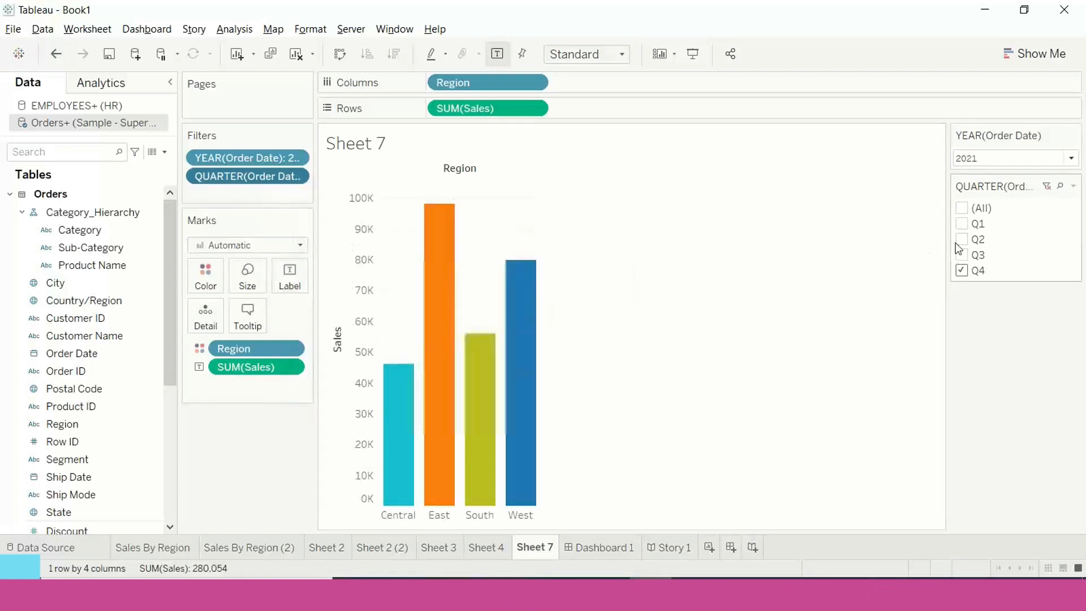
left_click(963, 239)
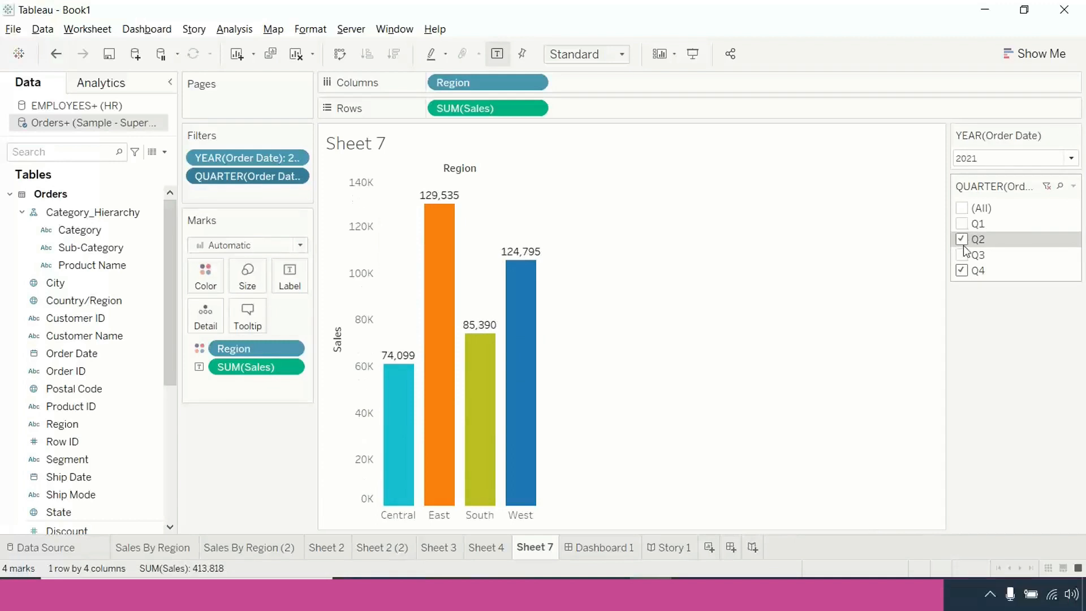
left_click(962, 224)
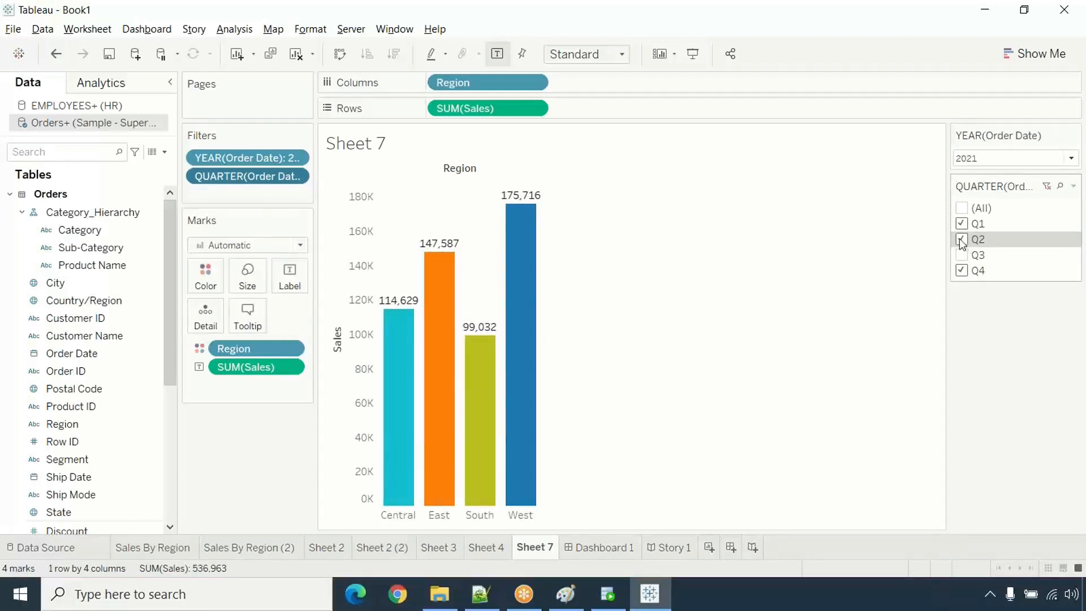
left_click(962, 270)
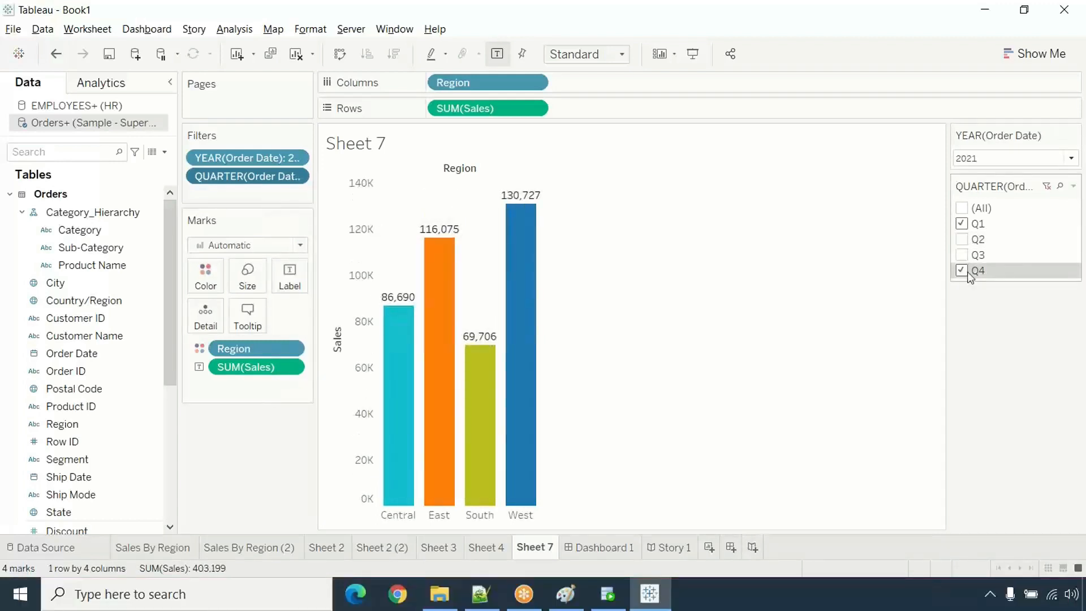
left_click(965, 268)
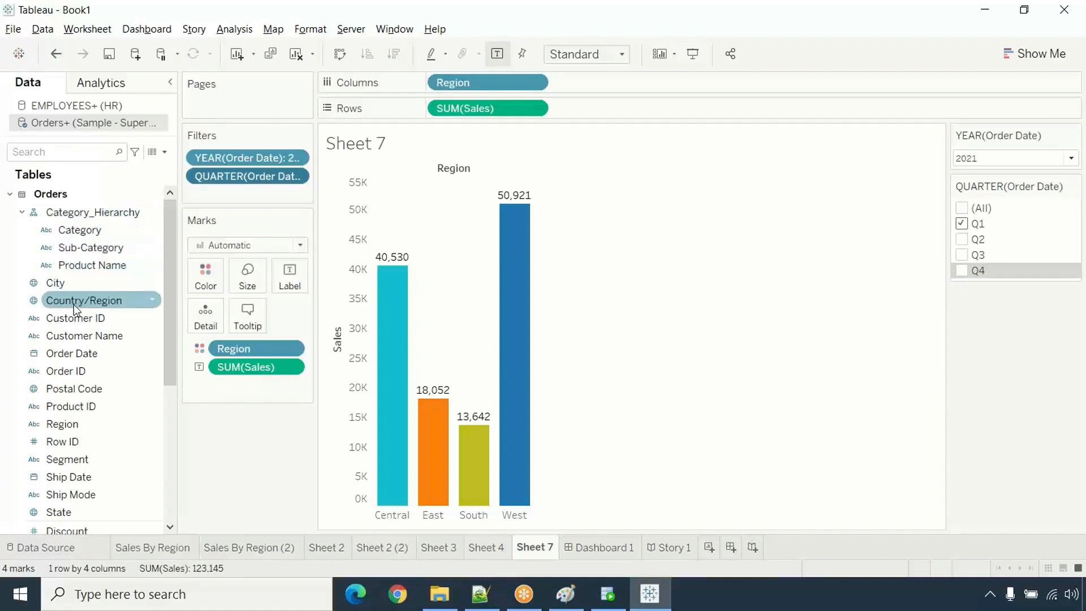
- Add an Order Date filter by Months, including January, February and March
left_click_drag(71, 353, 227, 196)
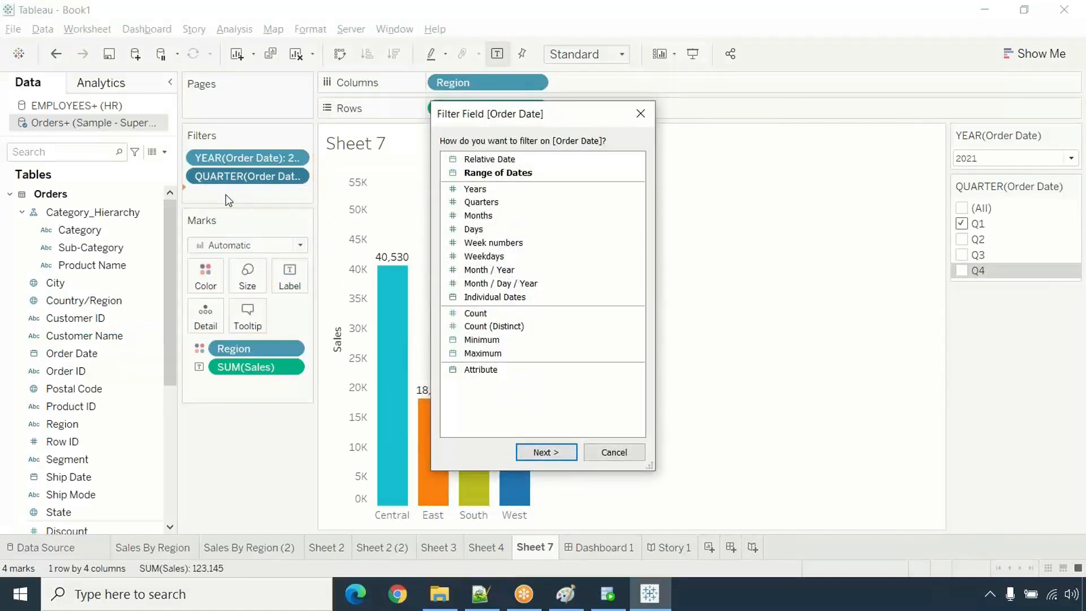
left_click(486, 217)
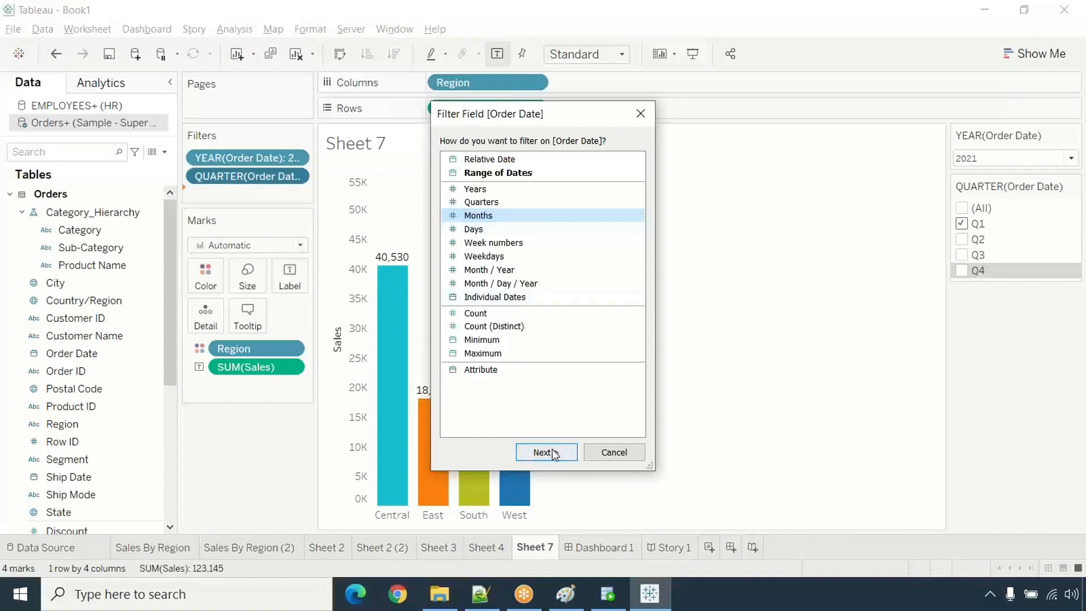
left_click(546, 452)
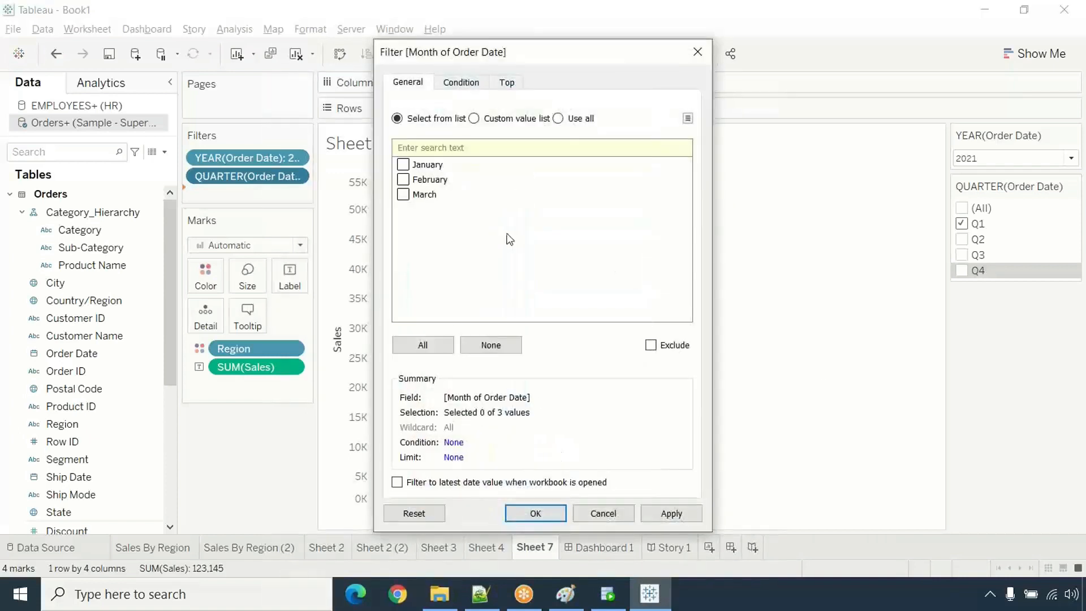
left_click(402, 179)
left_click(403, 194)
left_click(542, 515)
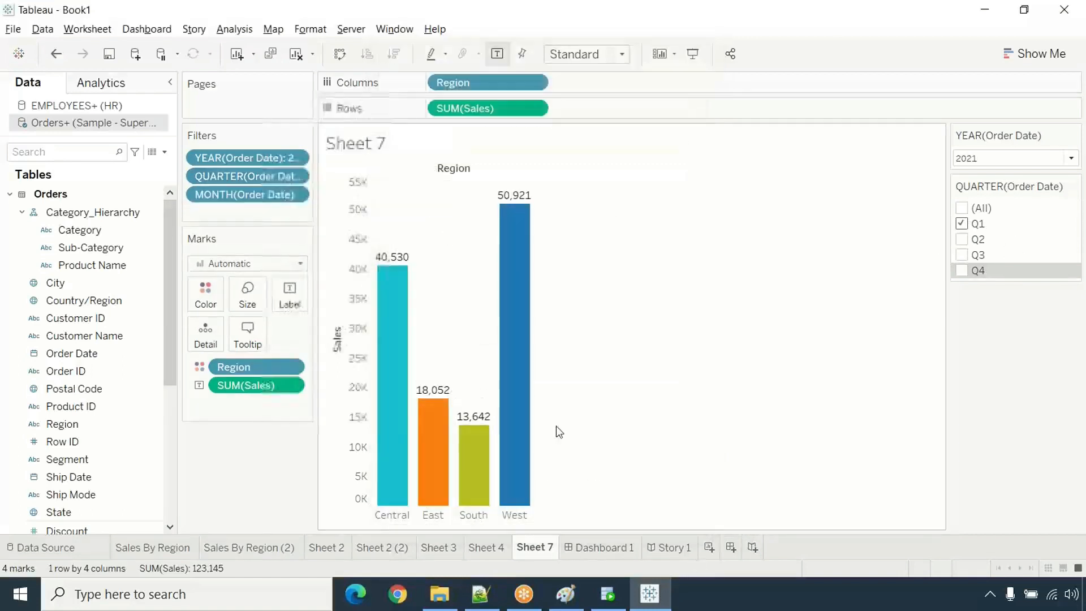
- Show the order date month filter beside the chart and place its card below the quarter filter
left_click(294, 194)
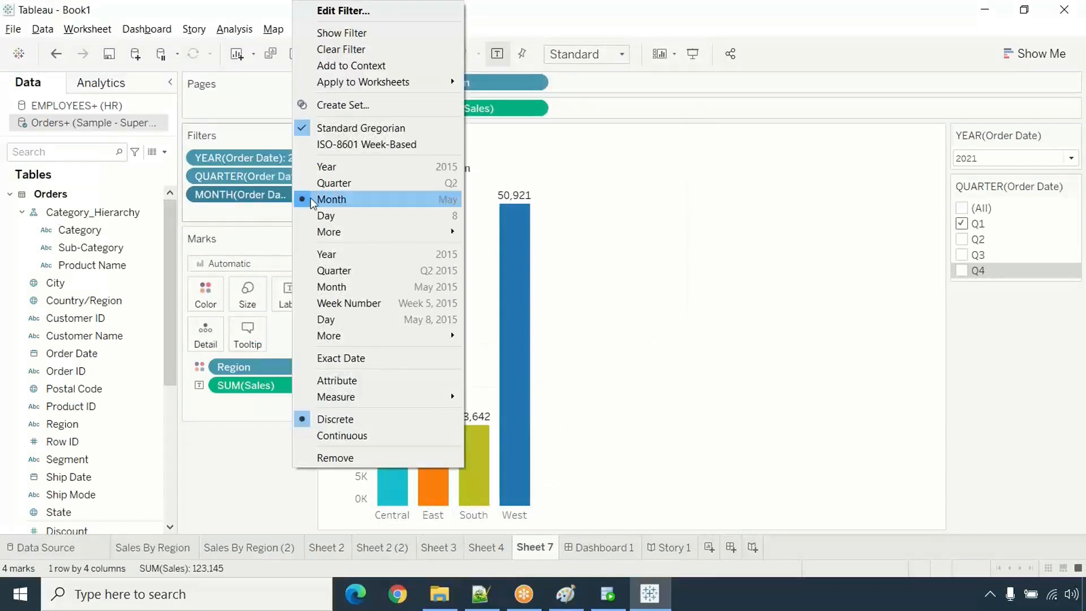
left_click(351, 34)
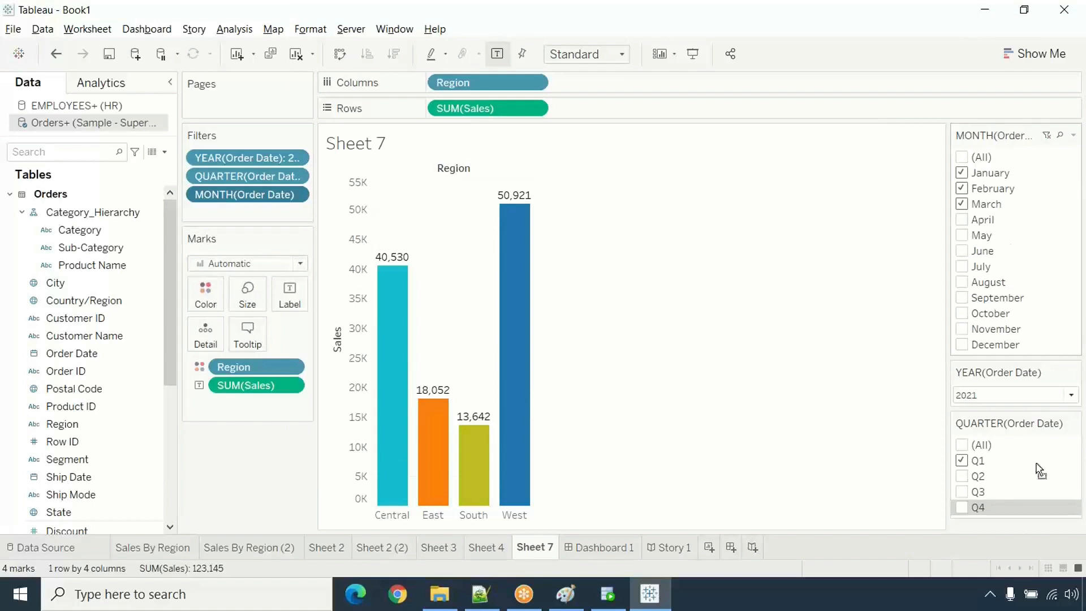
left_click_drag(1033, 523, 1030, 520)
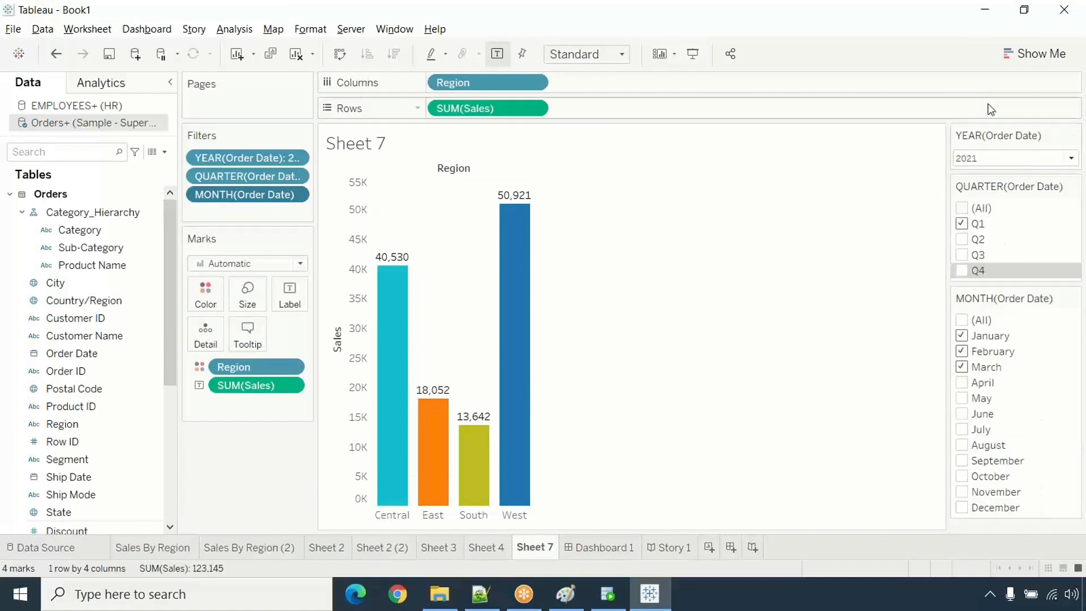
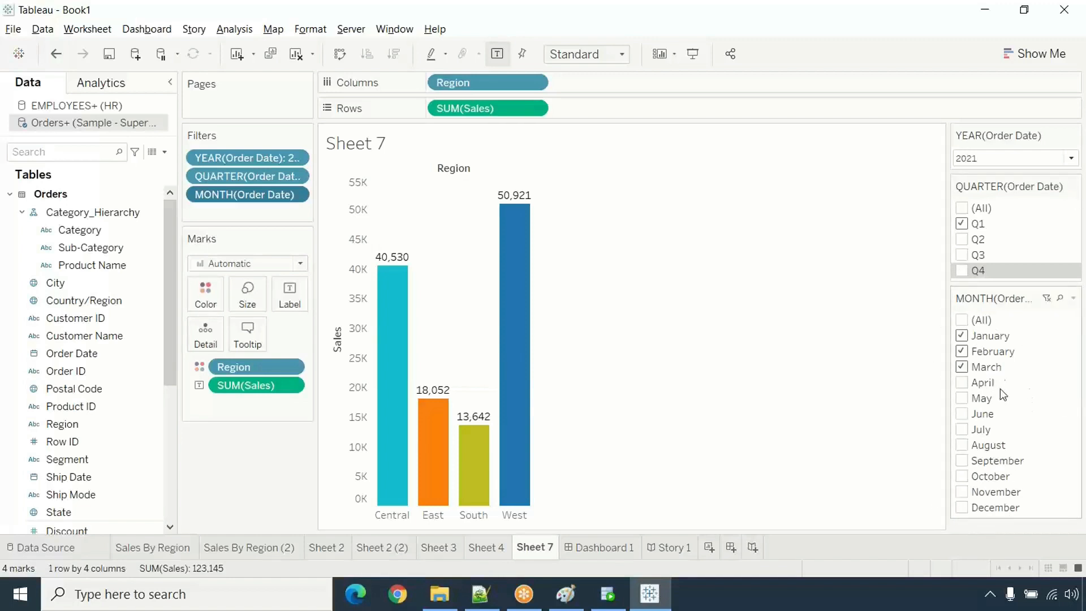
- Limit the month filter's list to only relevant values and deselect Q1 in the quarter filter
left_click(1073, 298)
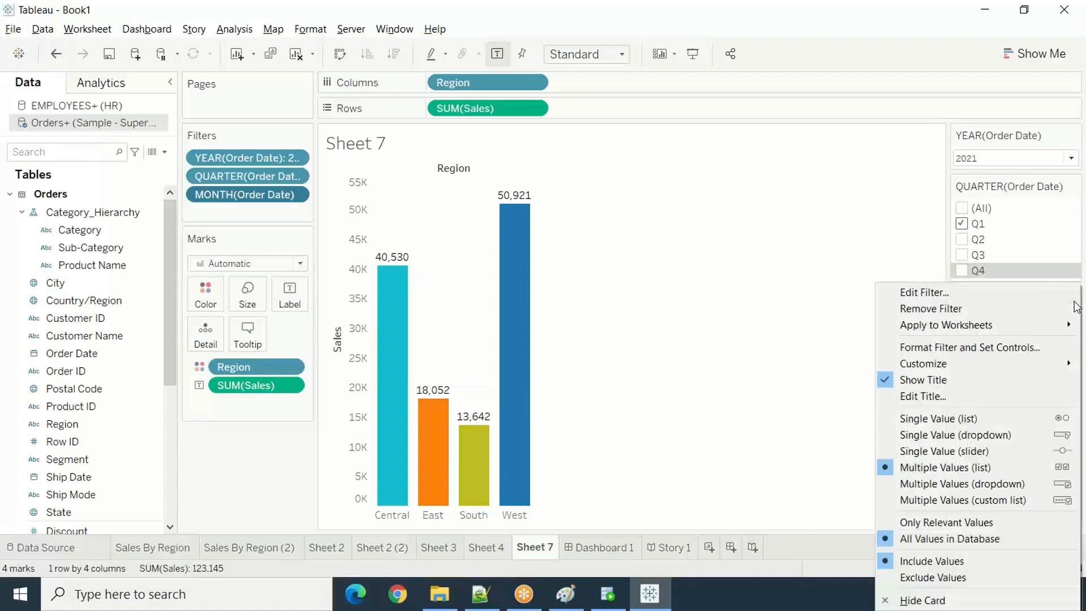
left_click(986, 523)
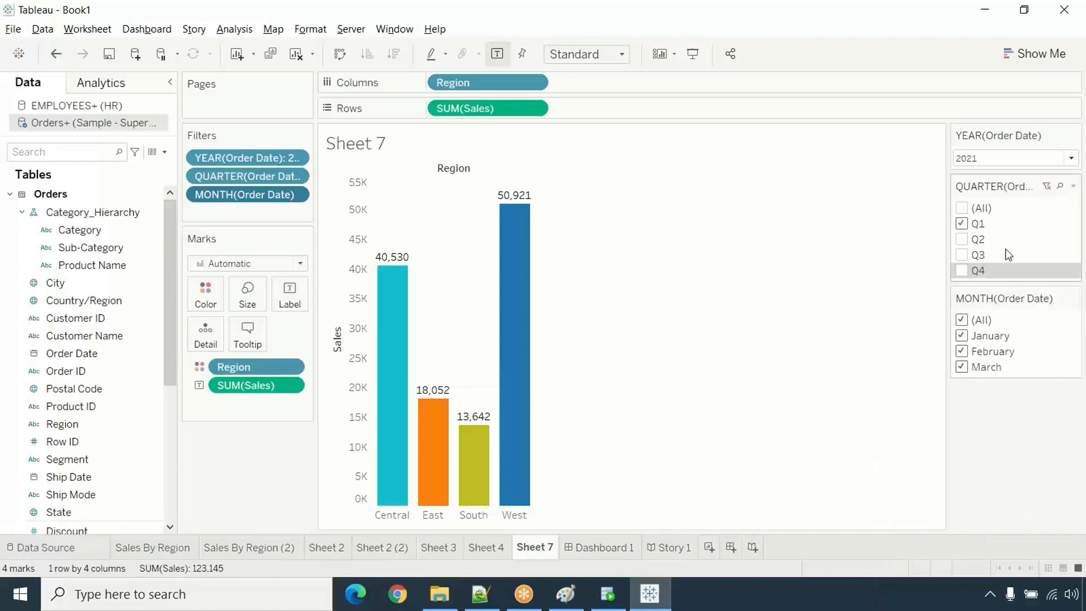
left_click(962, 225)
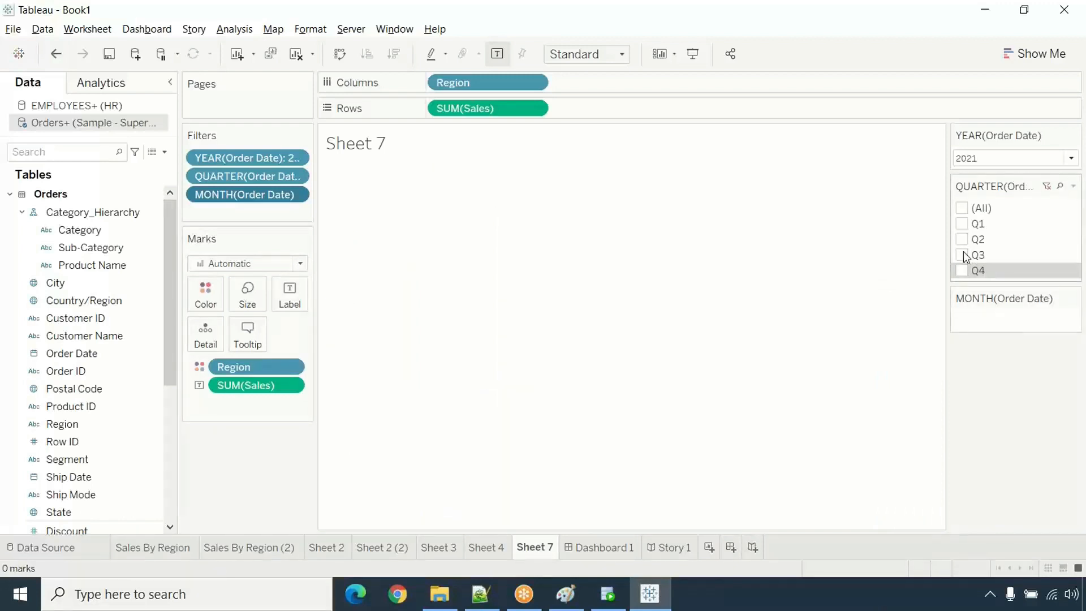
- Try Q4 and Q3 in the quarter filter, then leave only Q1 selected
left_click(962, 270)
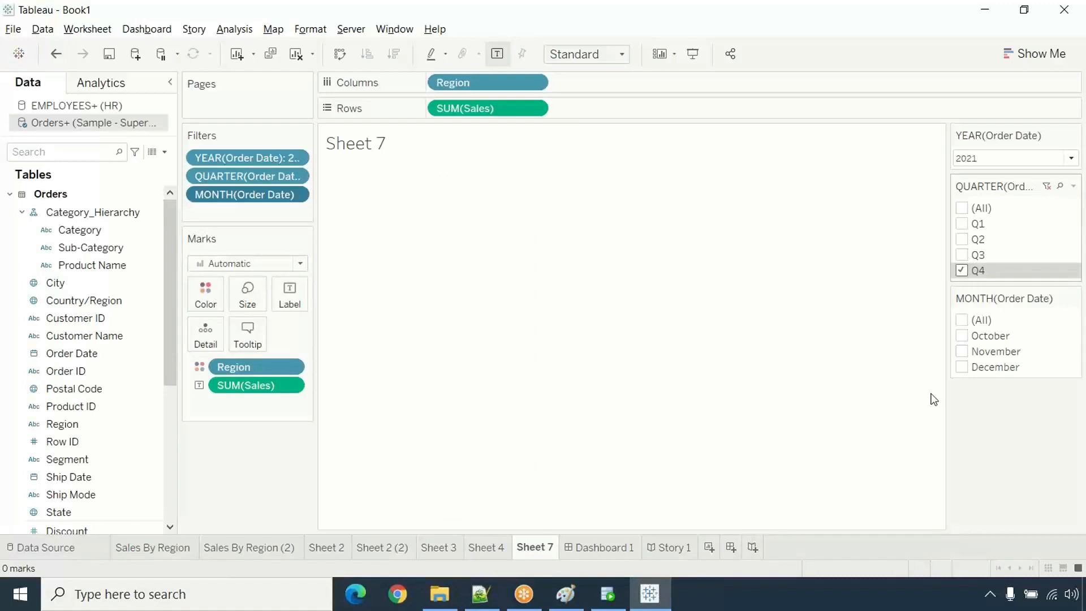
left_click(963, 255)
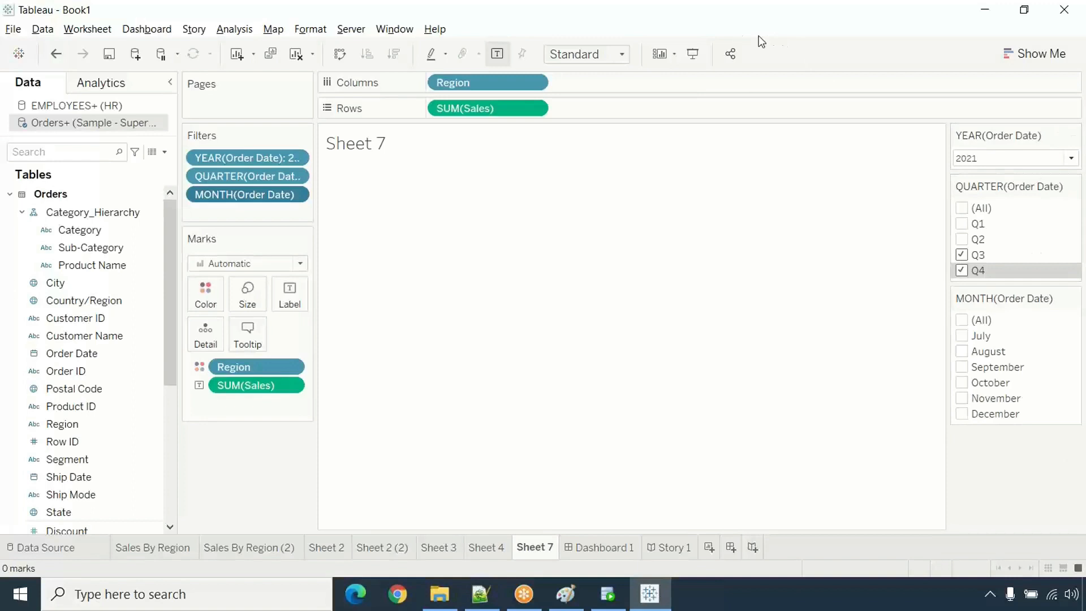
left_click(963, 223)
left_click(963, 271)
left_click(962, 255)
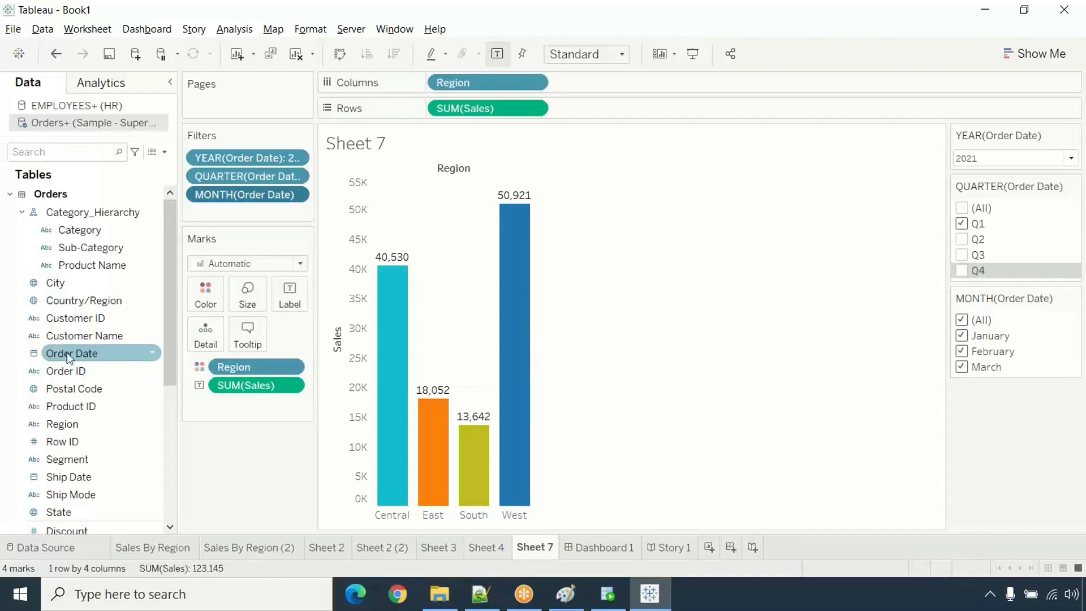
- Set the default fiscal year start of the Order Date field to April
right_click(93, 353)
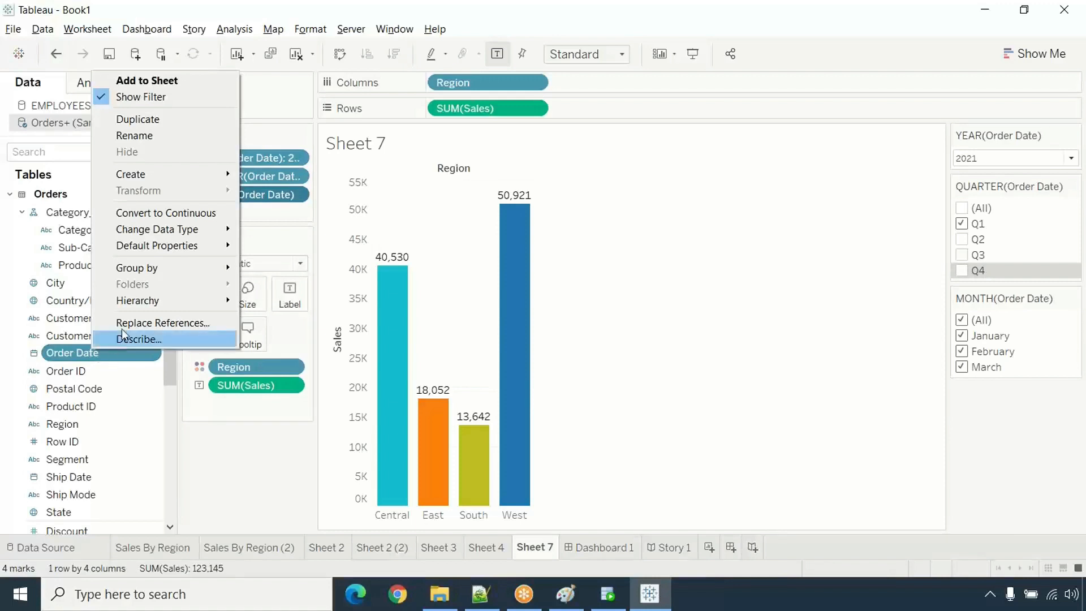
mouse_move(155, 245)
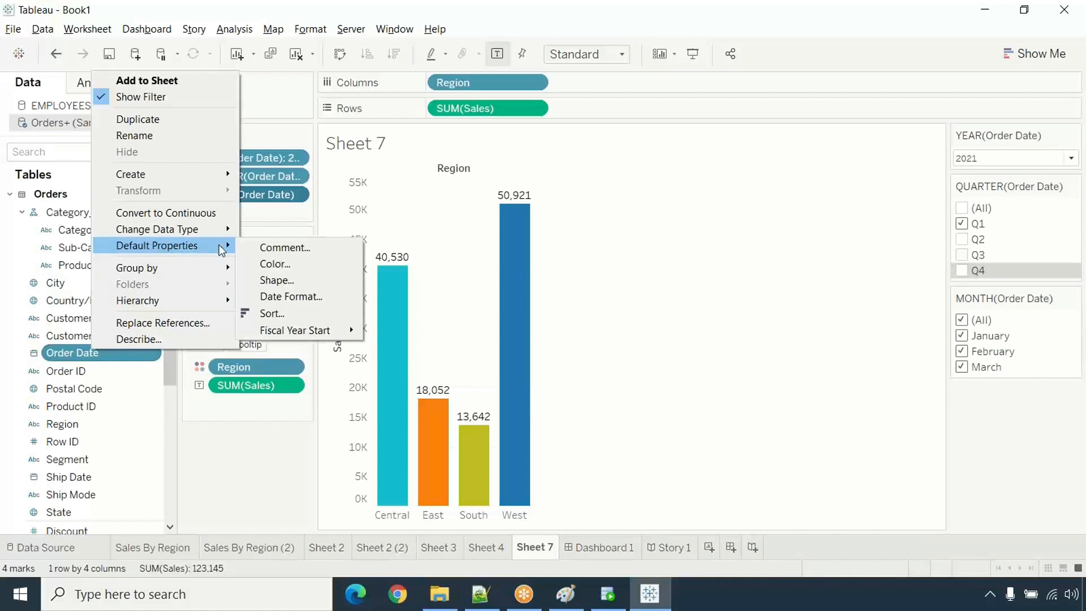
mouse_move(295, 334)
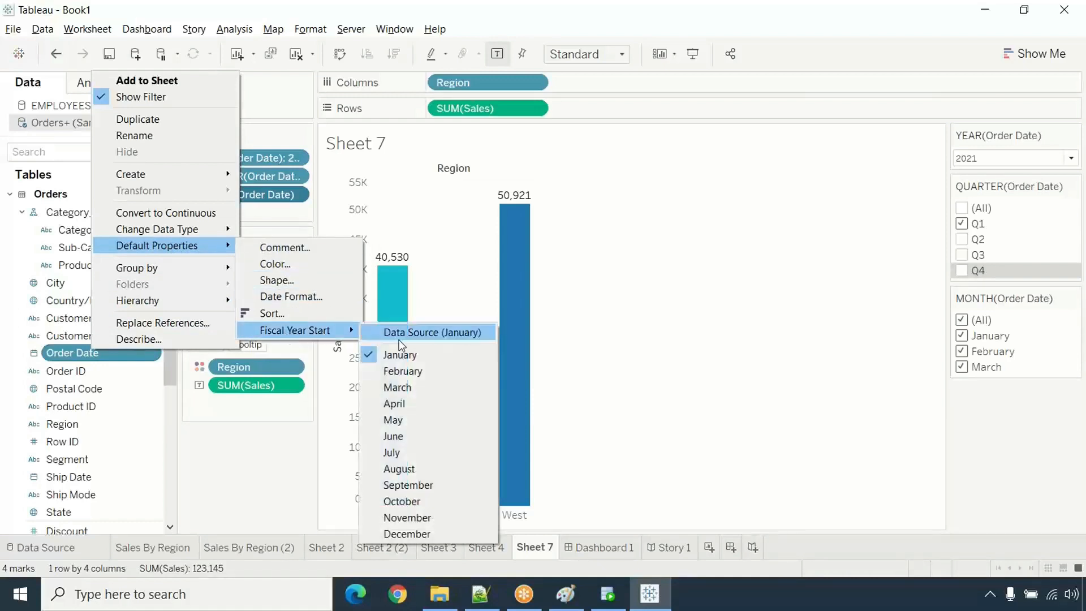
left_click(395, 408)
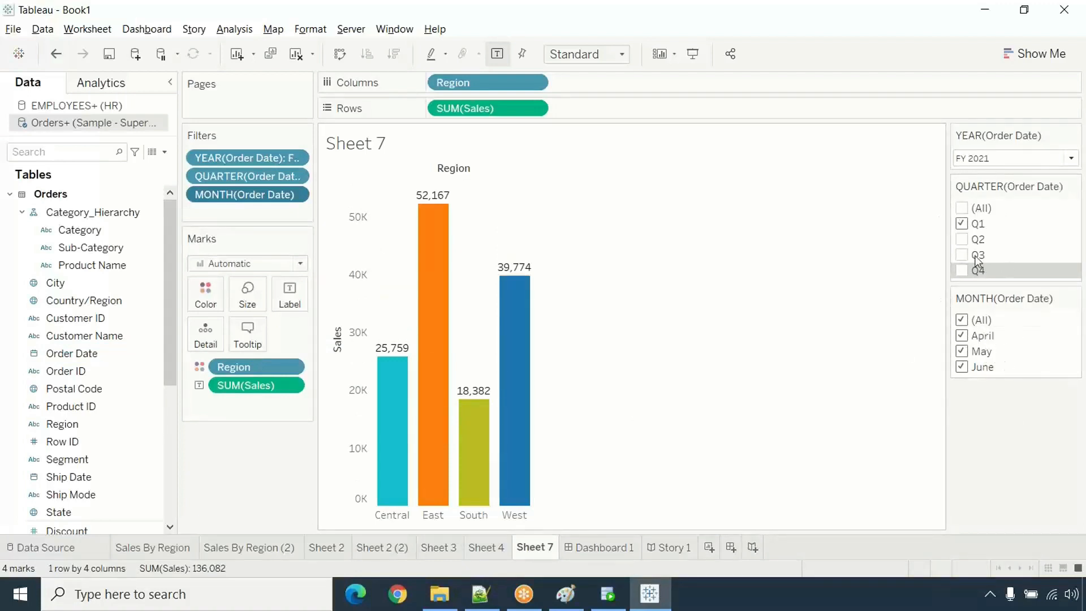
- Switch the quarter filter from Q1 to Q2 and select August and September in the month filter
left_click(963, 240)
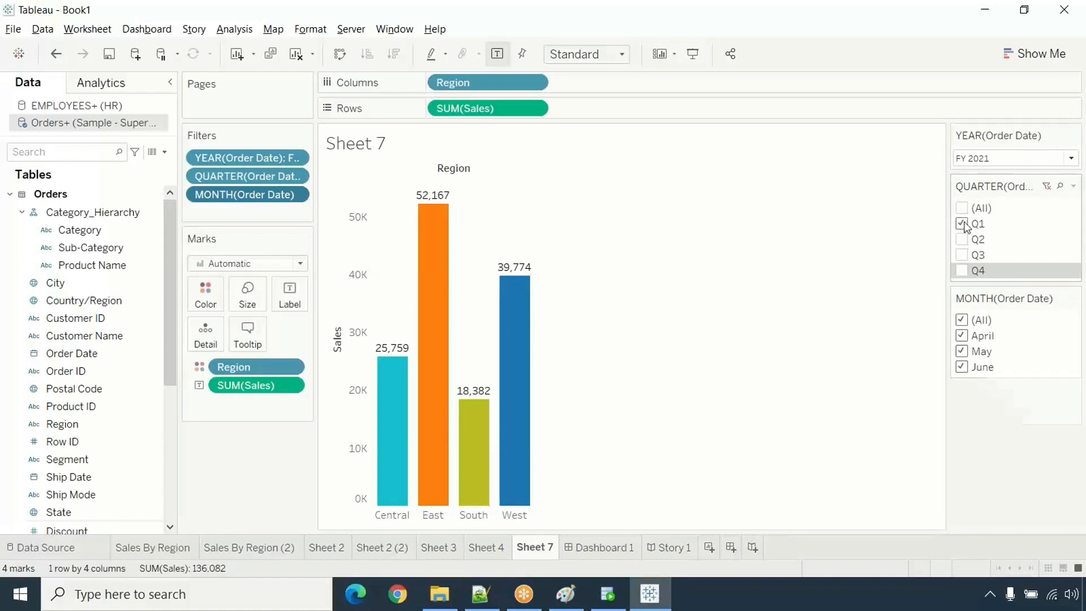
left_click(963, 224)
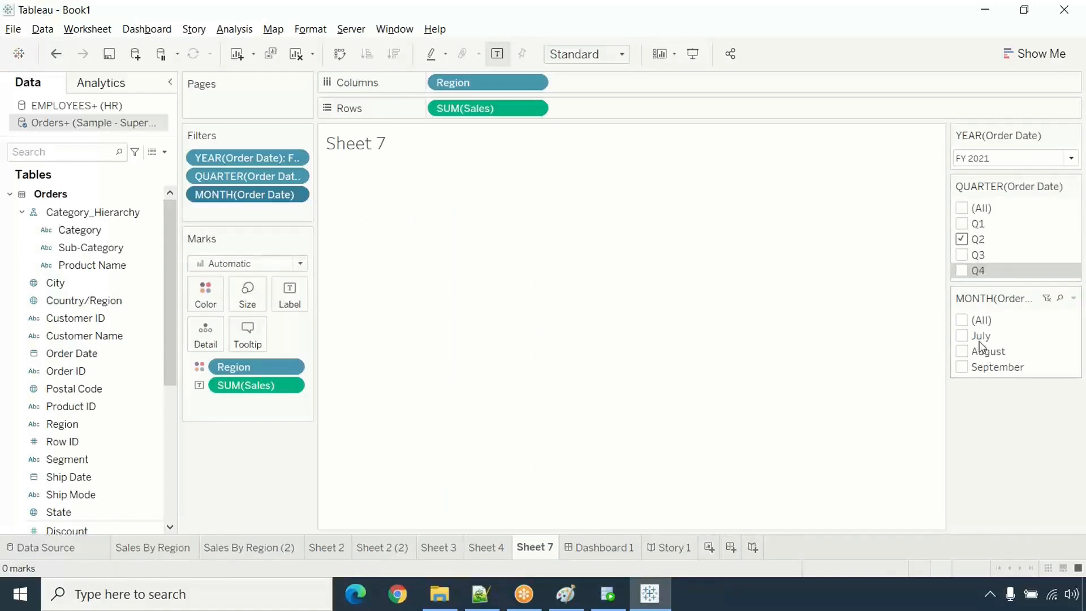
left_click(962, 352)
left_click(962, 367)
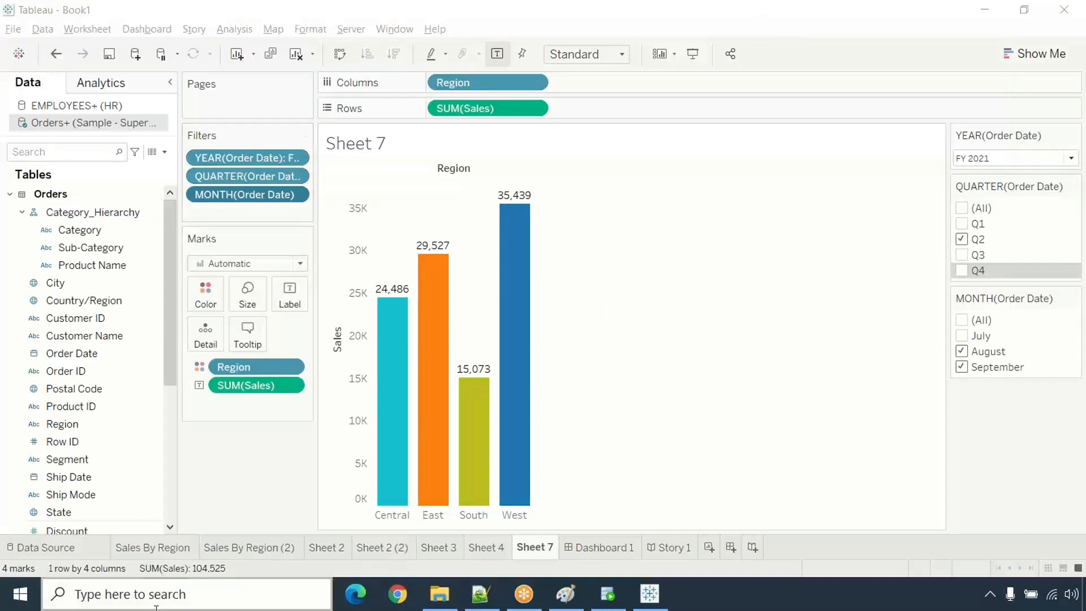
- Review which worksheets the YEAR(Order Date) filter can be applied to, then dismiss the dialog without changes
left_click(298, 161)
left_click(296, 159)
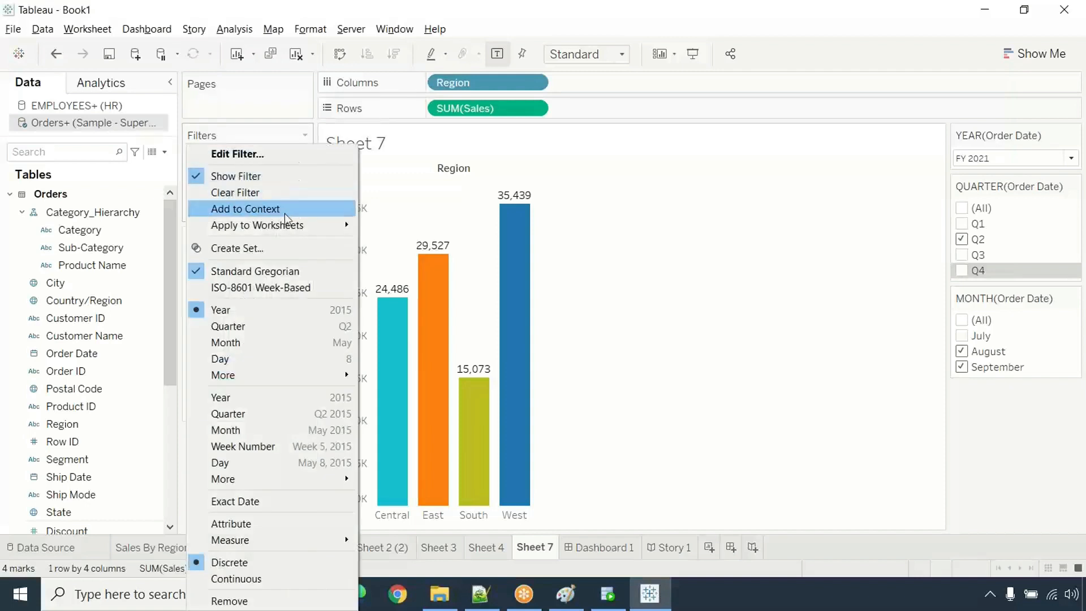
mouse_move(285, 227)
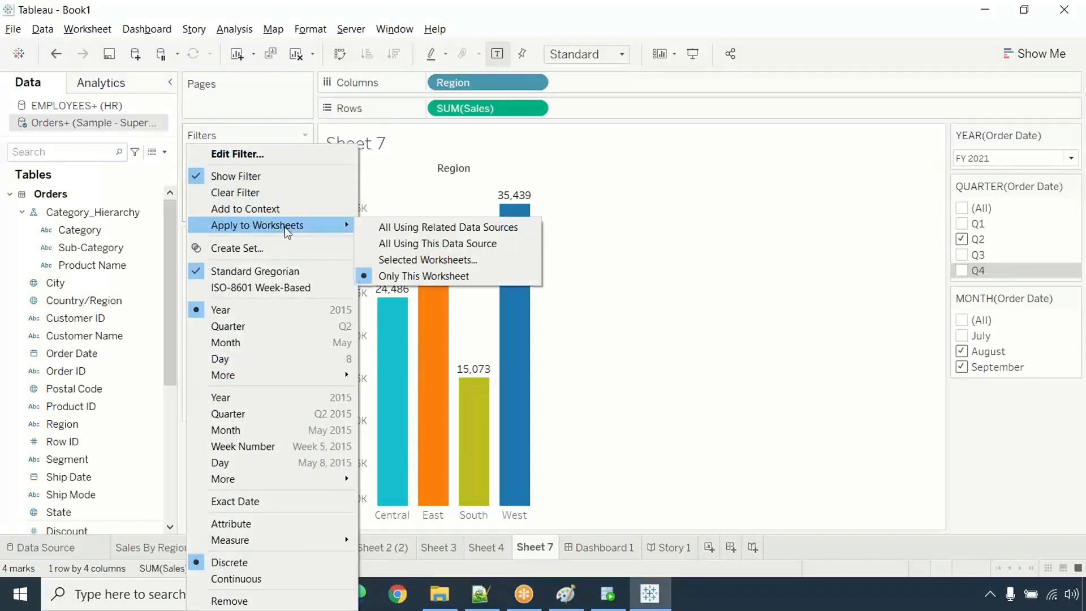
left_click(434, 260)
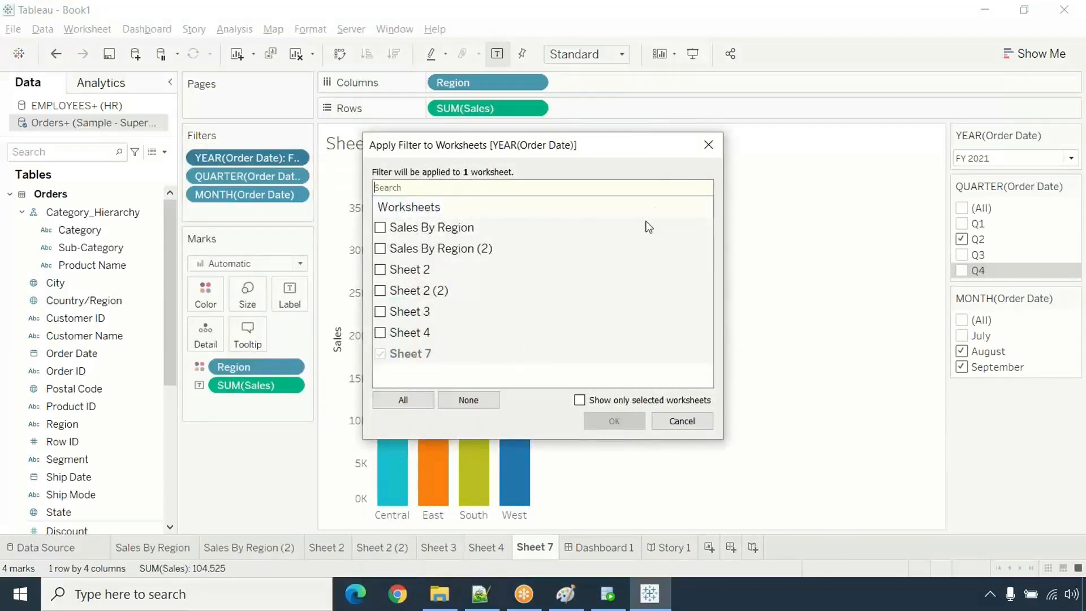
left_click(702, 157)
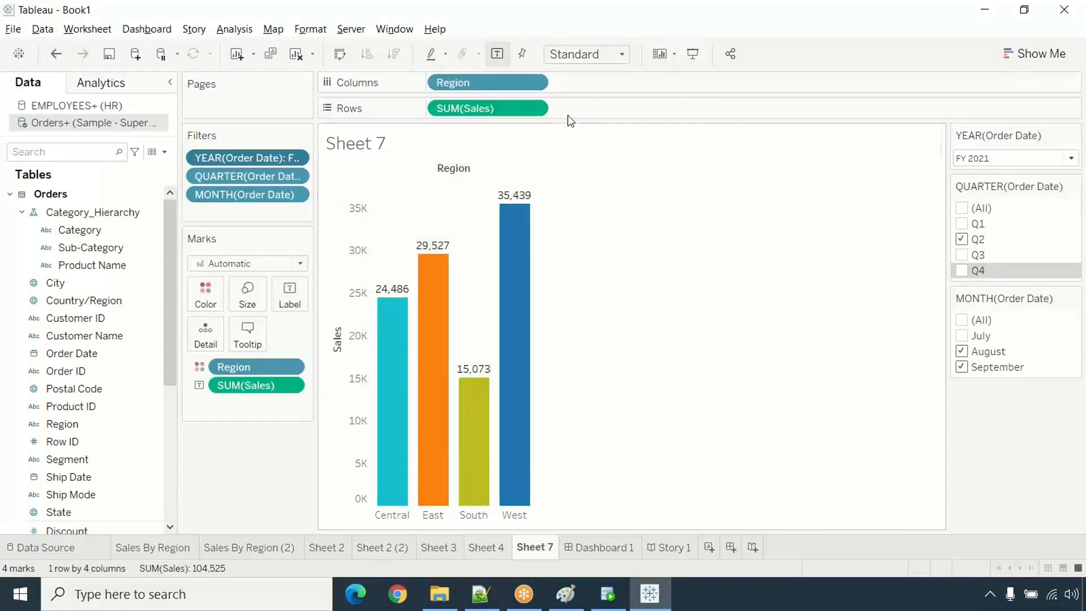
left_click(780, 92)
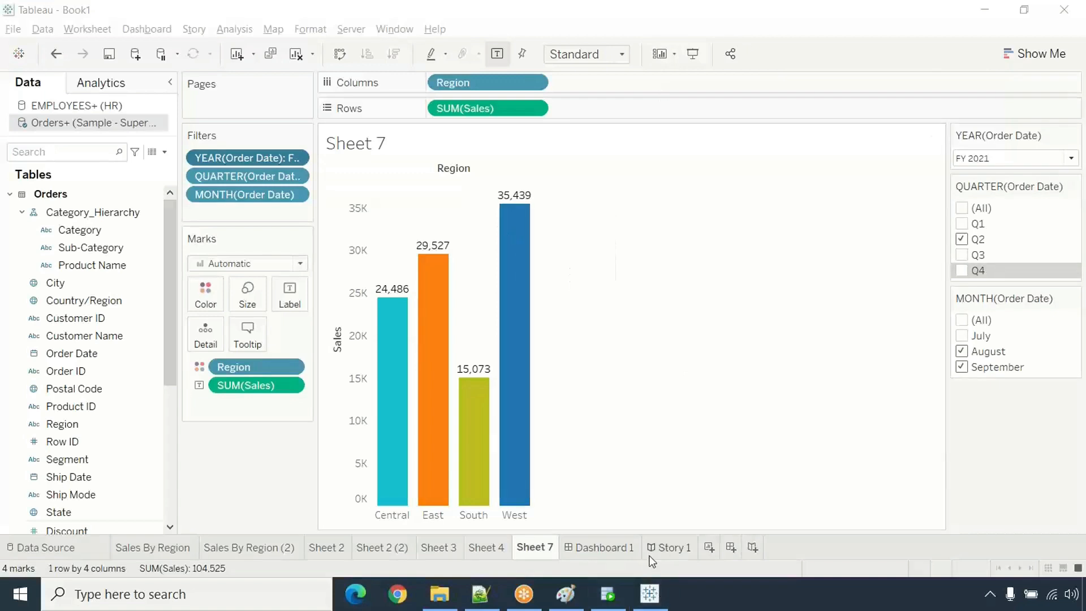
- Add a new worksheet and build a bar chart with State on Columns and Sales on Rows
left_click(709, 553)
left_click(710, 553)
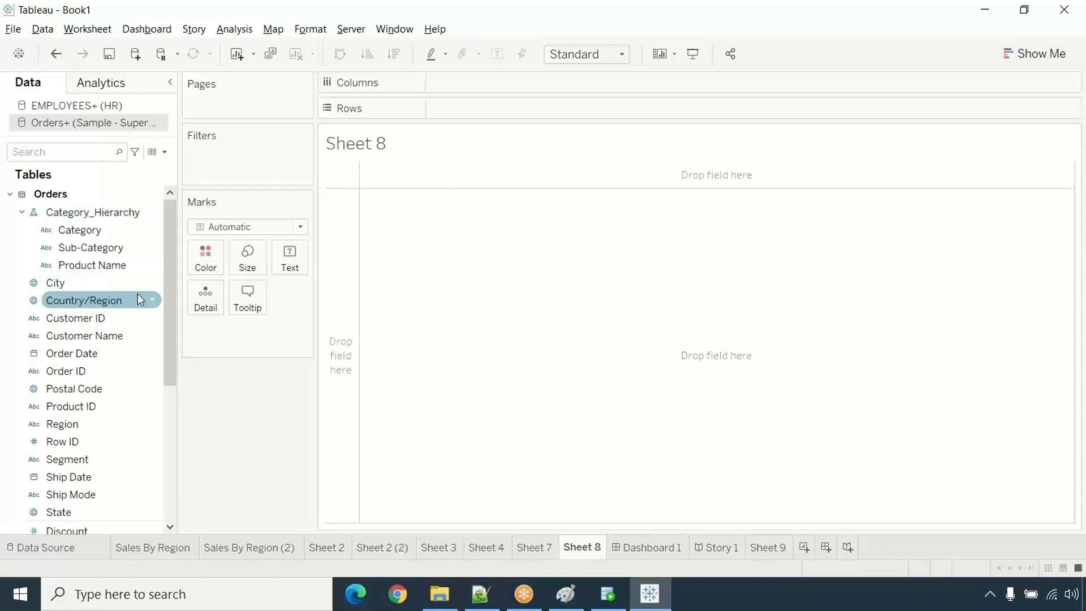
left_click_drag(164, 267, 174, 323)
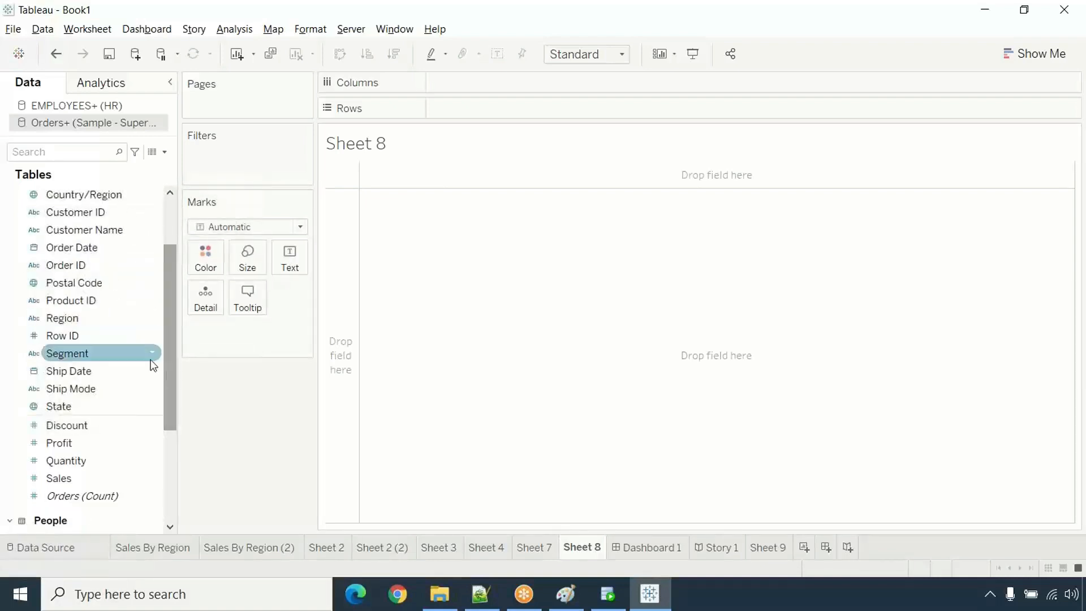
left_click_drag(57, 414, 449, 88)
left_click_drag(59, 478, 471, 112)
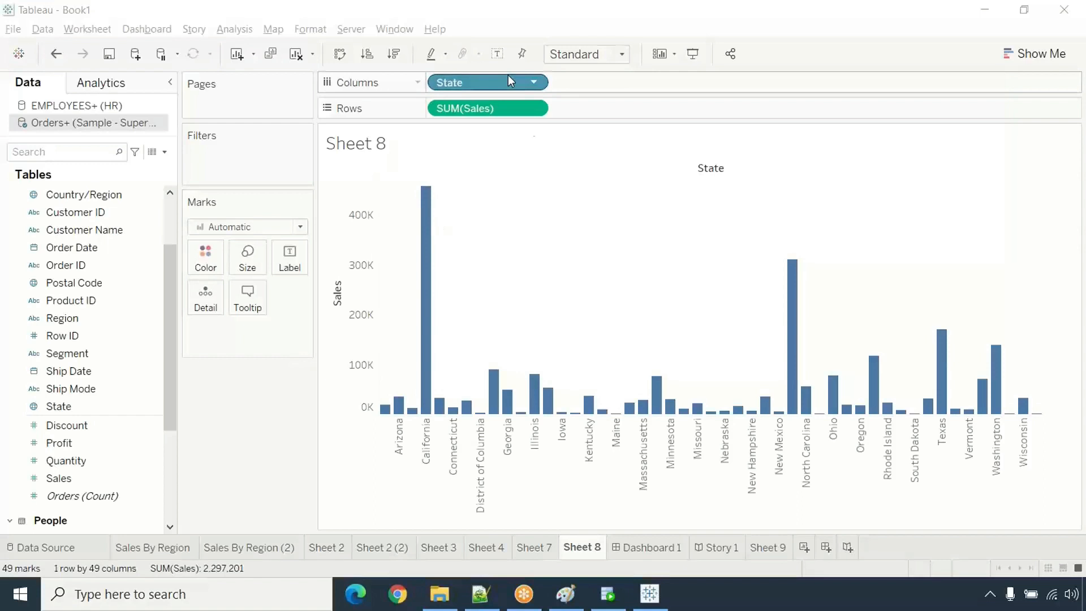
left_click(87, 467)
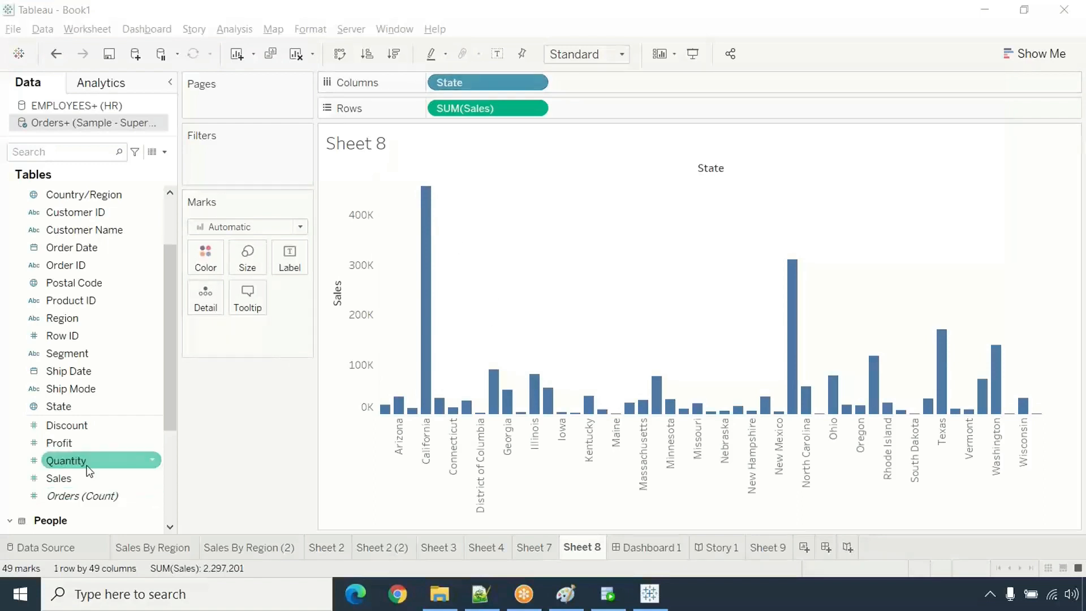
left_click(87, 316)
left_click(74, 355)
left_click(74, 390)
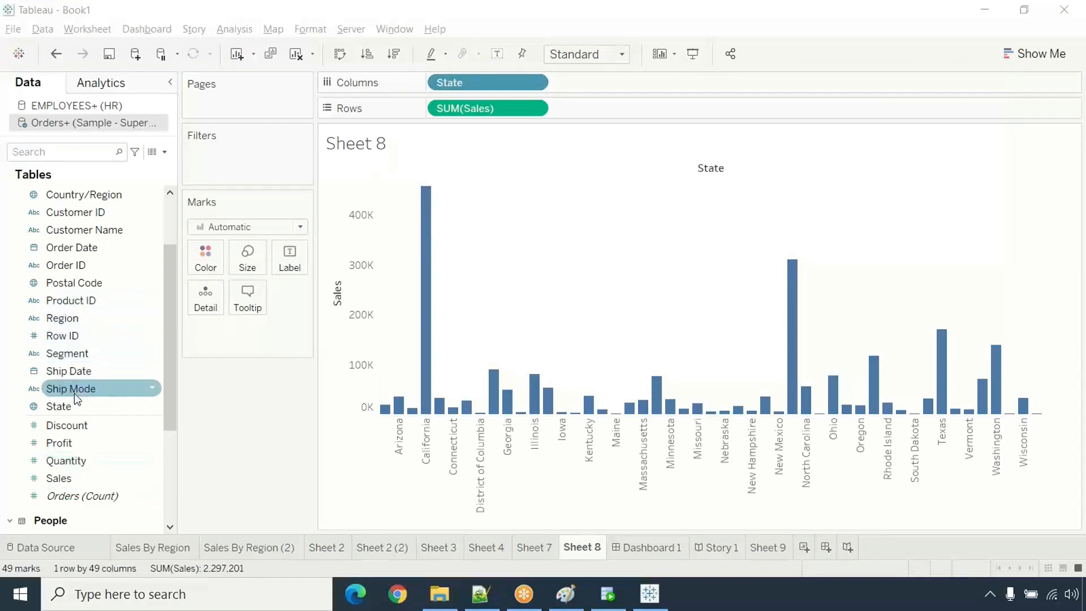
- Filter State to the top 10 by sum of Sales and sort the bars in descending order
left_click(119, 406)
left_click_drag(118, 406, 216, 160)
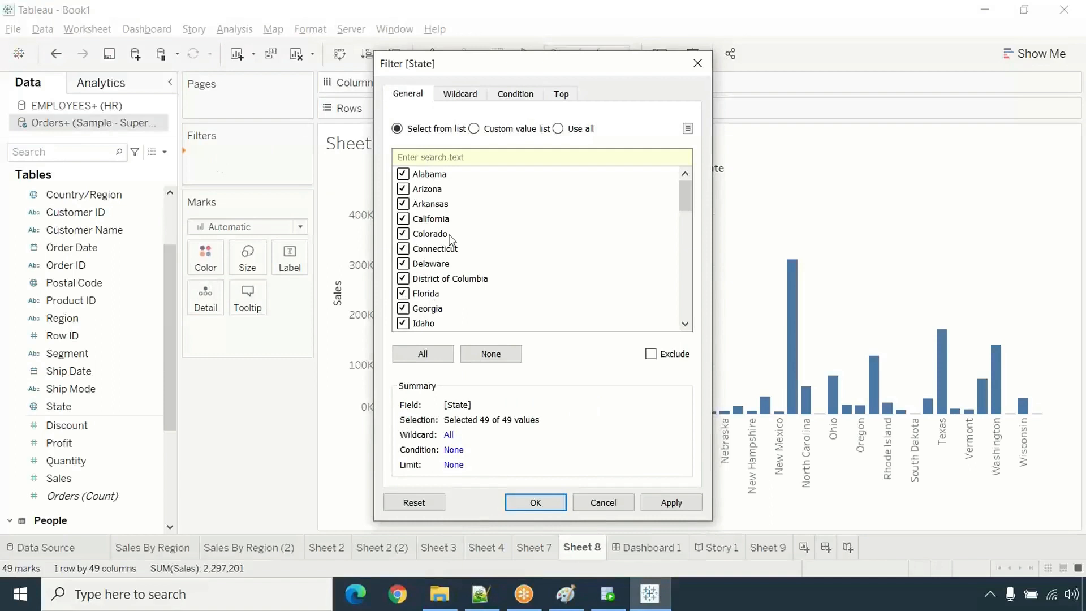
left_click(572, 100)
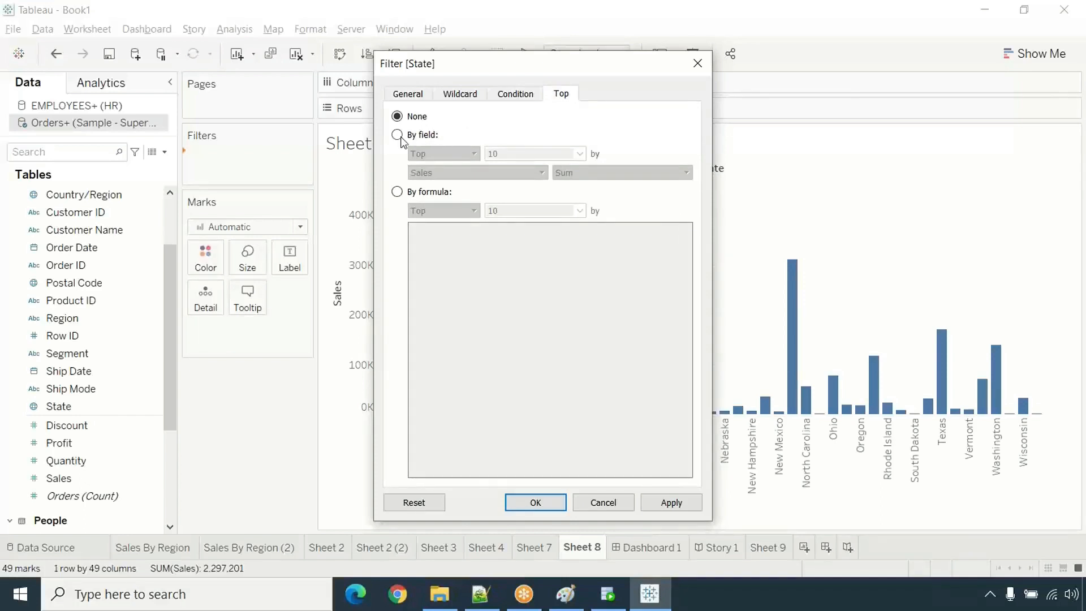
left_click(398, 135)
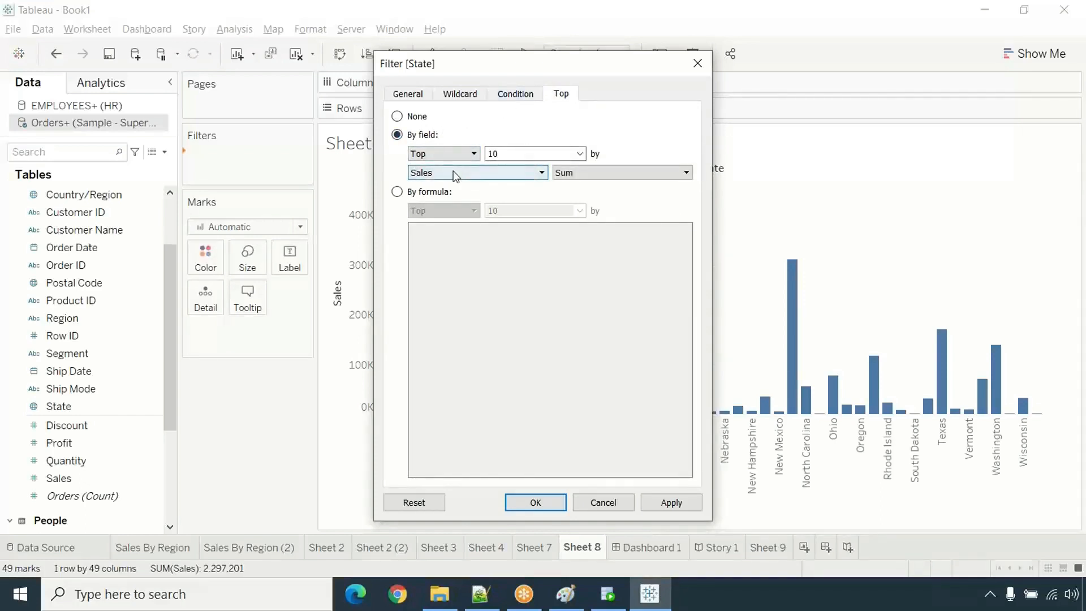
left_click(668, 502)
left_click(557, 503)
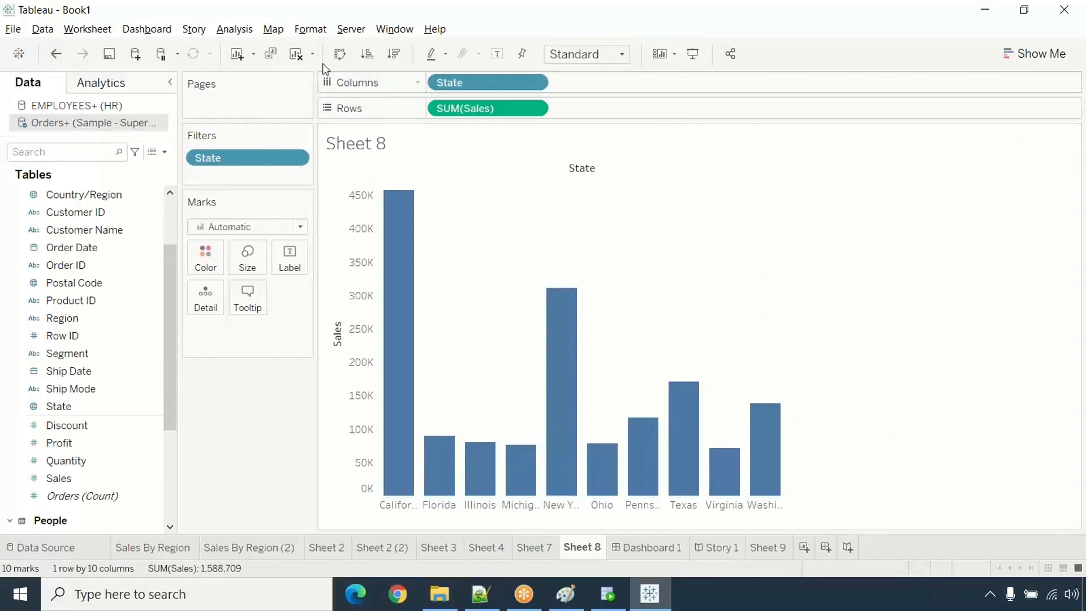
left_click(394, 54)
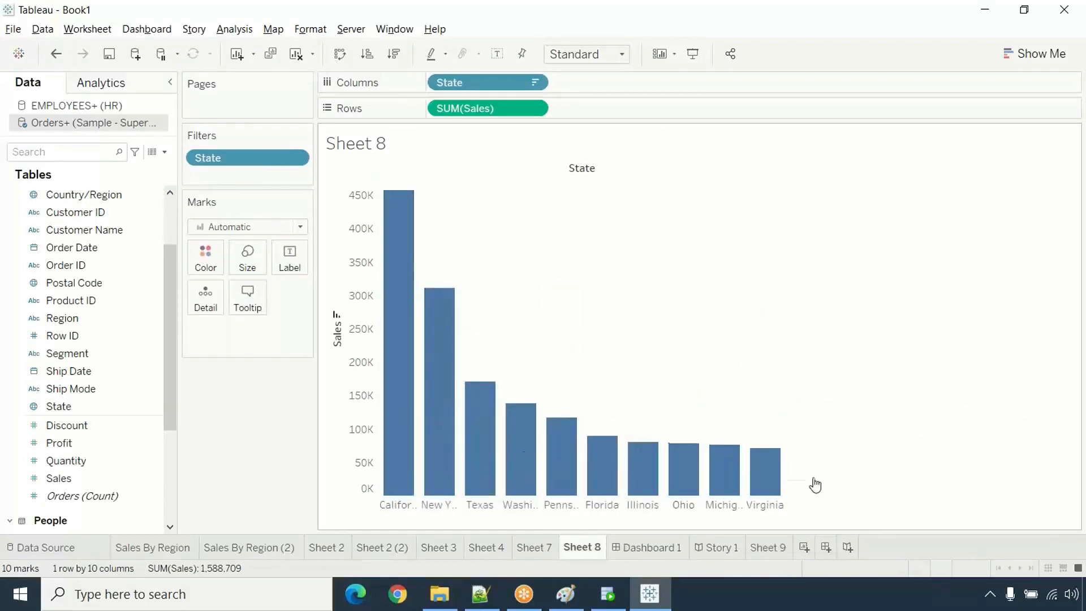
- Color the bars by State and label them with their Sales values
left_click_drag(59, 406, 199, 254)
left_click_drag(61, 476, 281, 260)
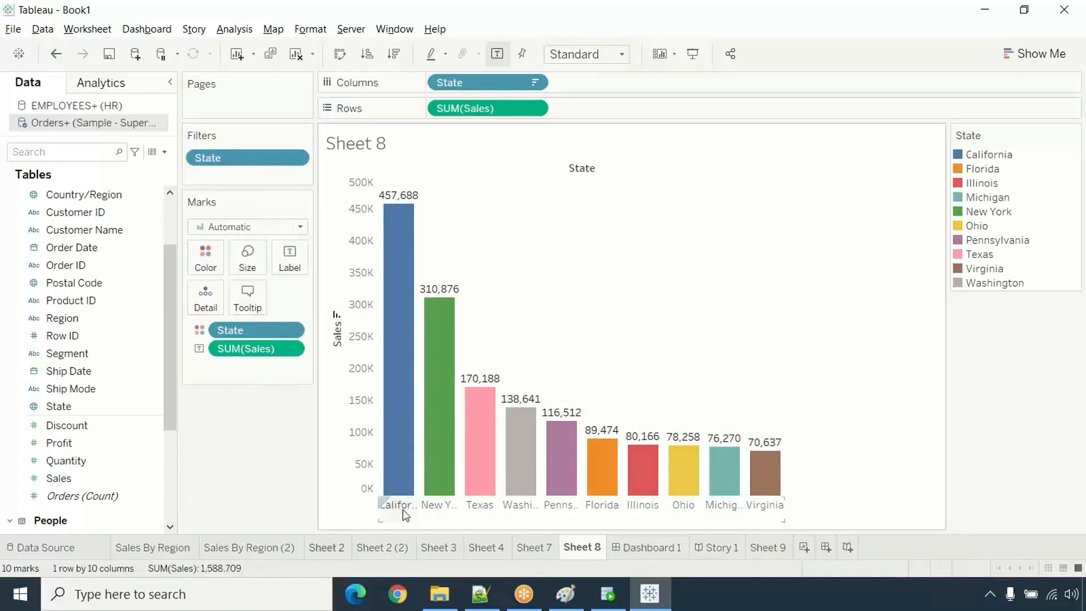
- Rotate the state name labels along the chart's horizontal axis
right_click(429, 508)
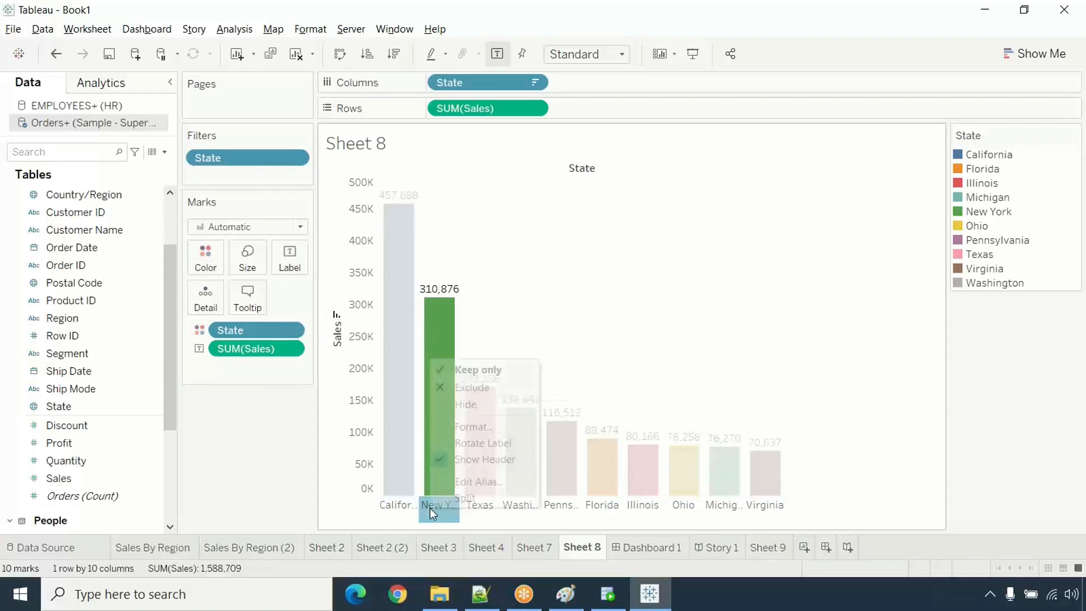
left_click(474, 441)
left_click(759, 341)
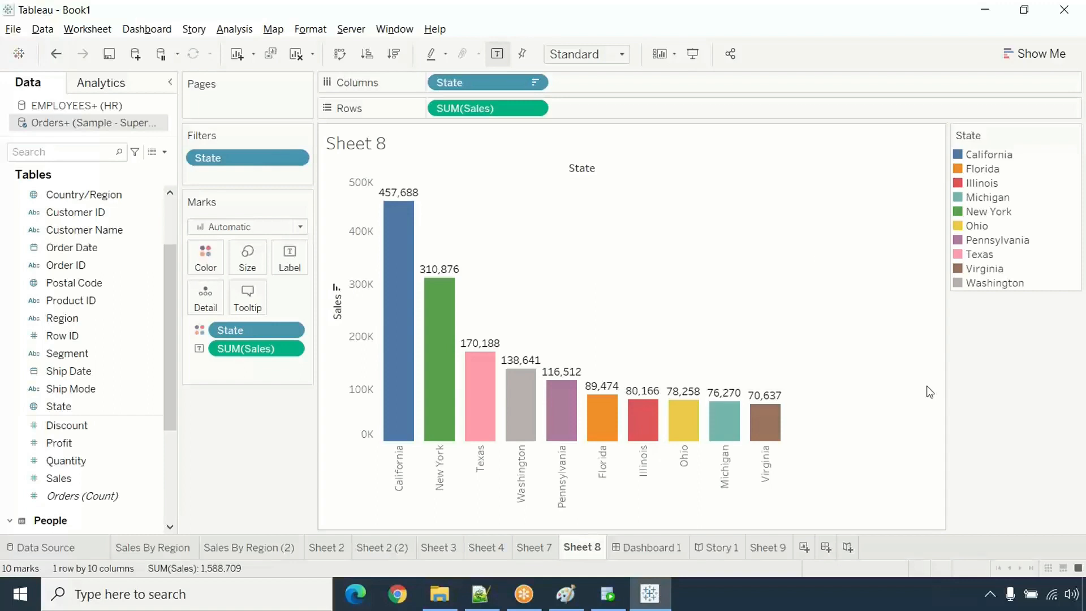
- Edit the State filter to keep the bottom 10 states by sum of Sales
left_click(298, 161)
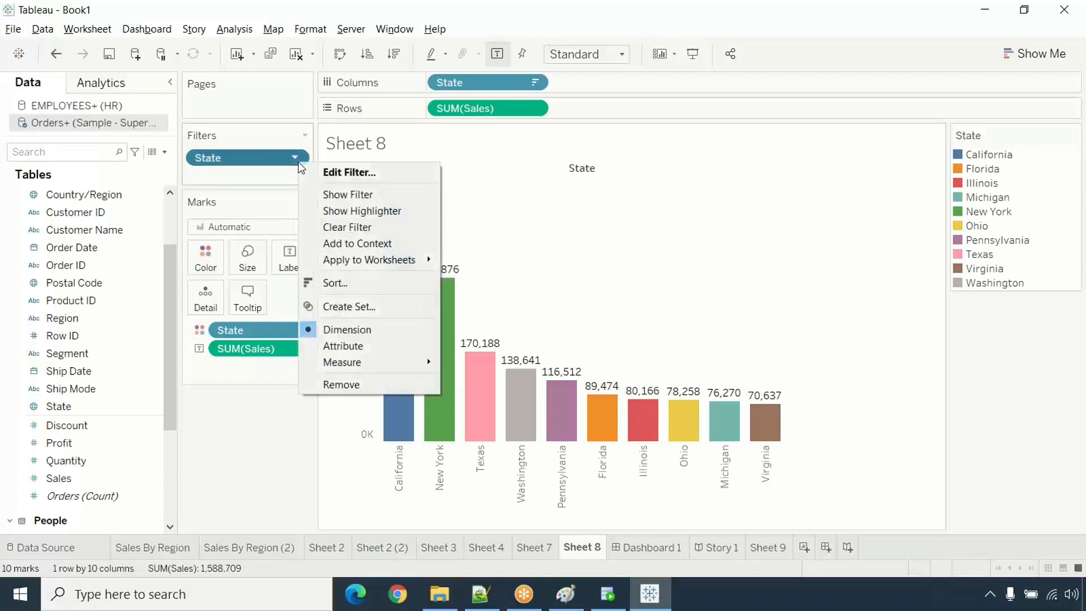
left_click(322, 172)
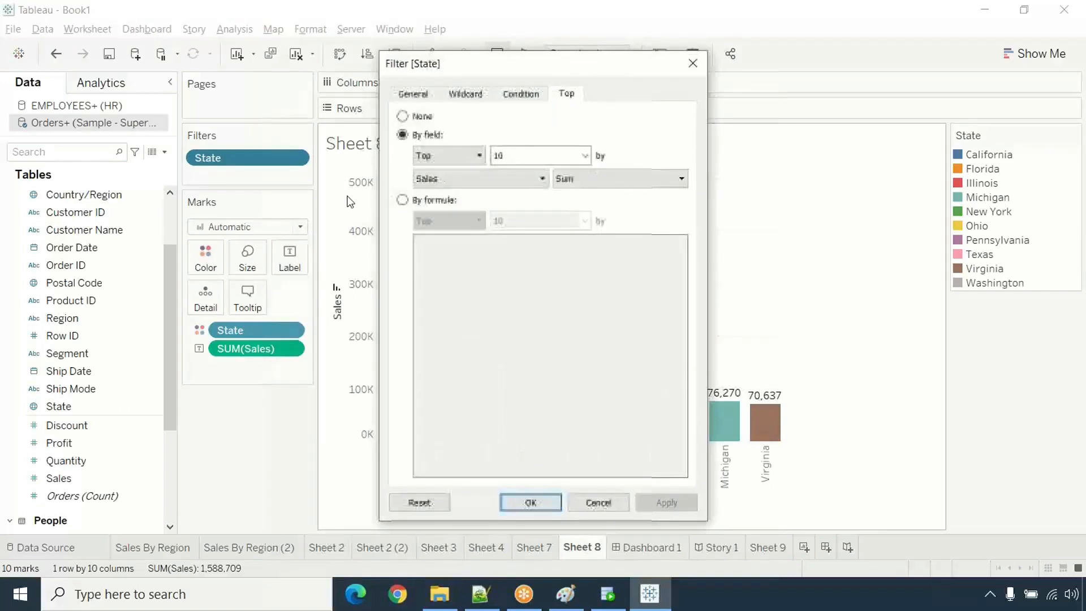
left_click(447, 158)
left_click(447, 181)
left_click(665, 505)
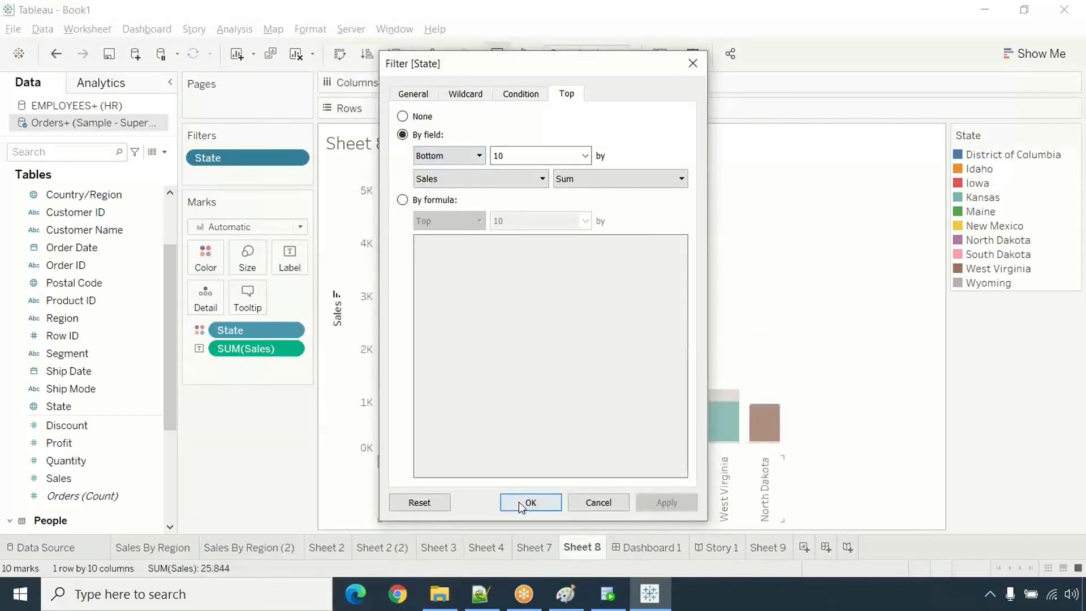
left_click(521, 504)
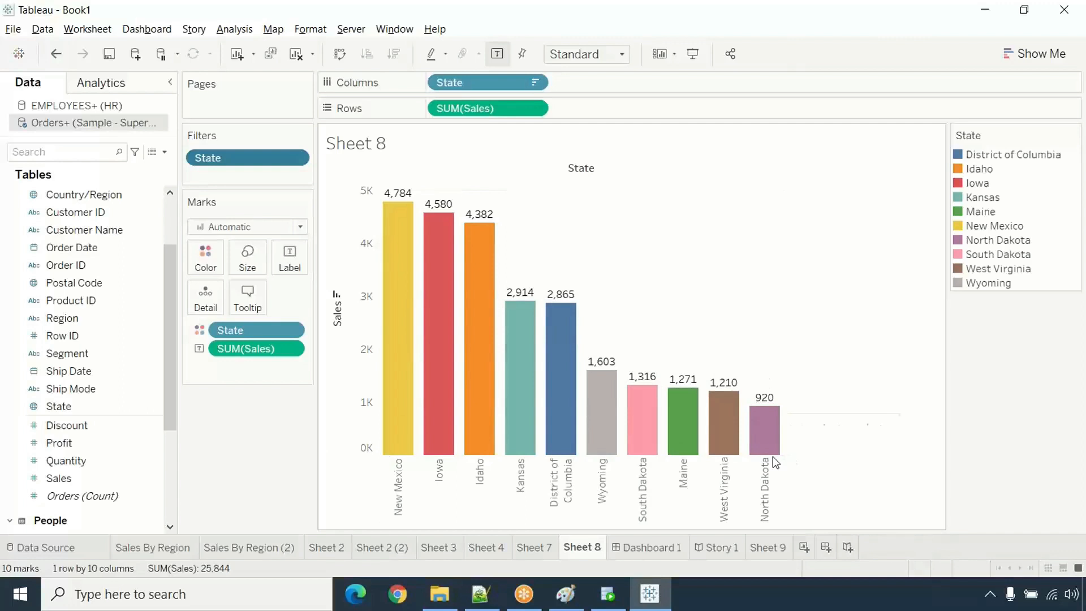
- Show the State filter control beside the bar chart
mouse_move(776, 444)
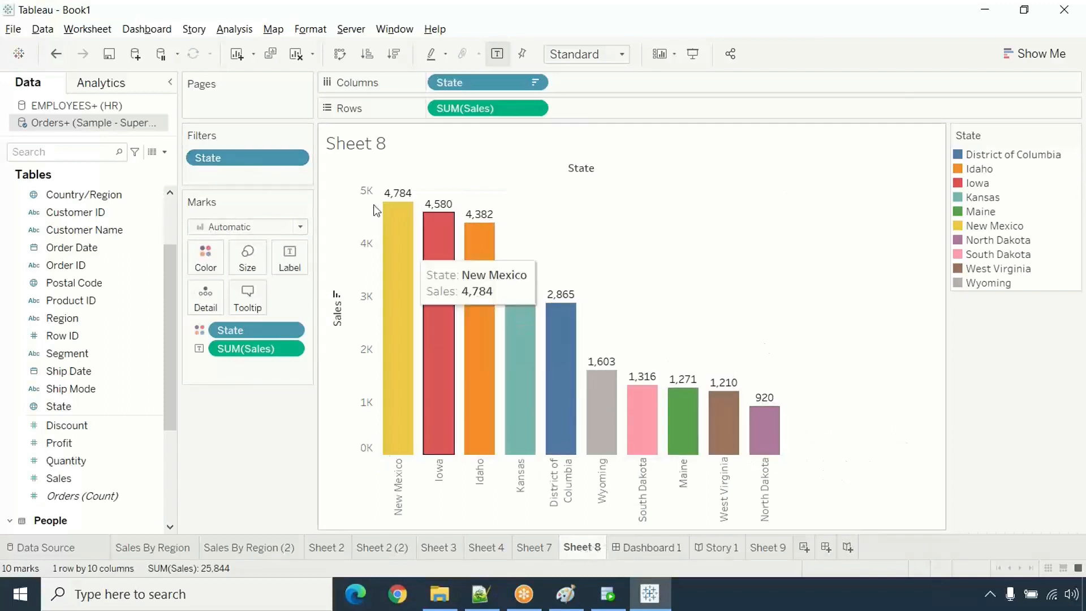
left_click(295, 157)
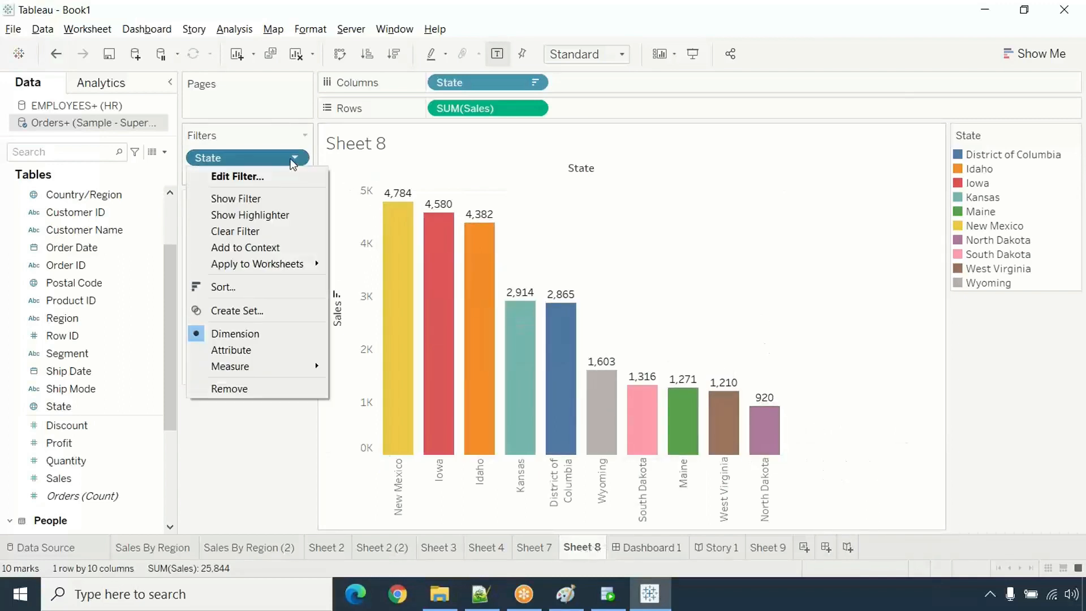
left_click(279, 201)
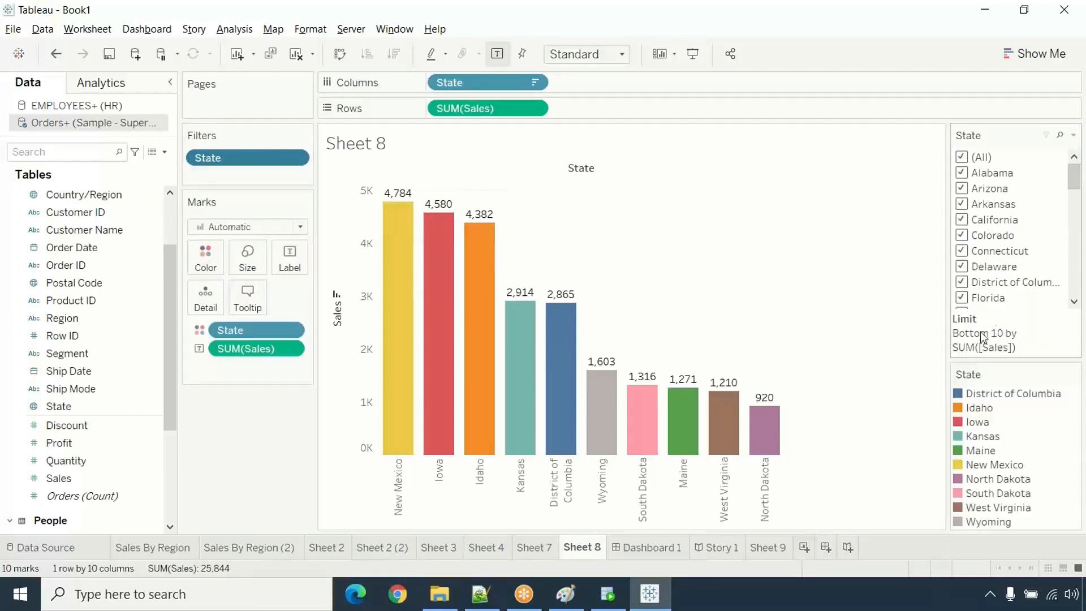
- Hide the State filter control and the State color legend beside the bar chart
left_click(1073, 134)
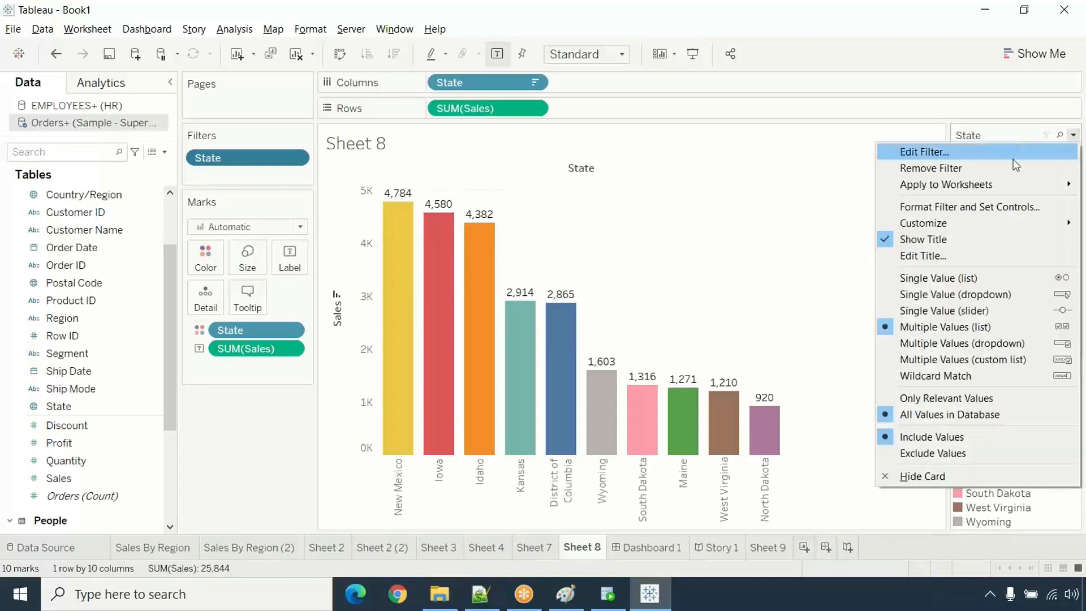
left_click(967, 476)
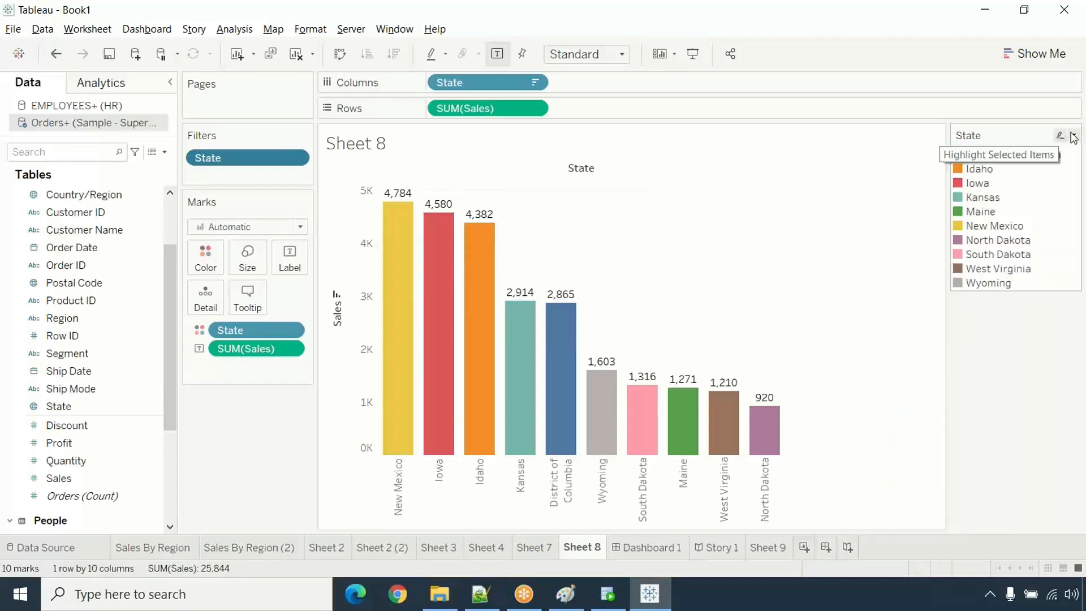
left_click(1073, 136)
left_click(972, 267)
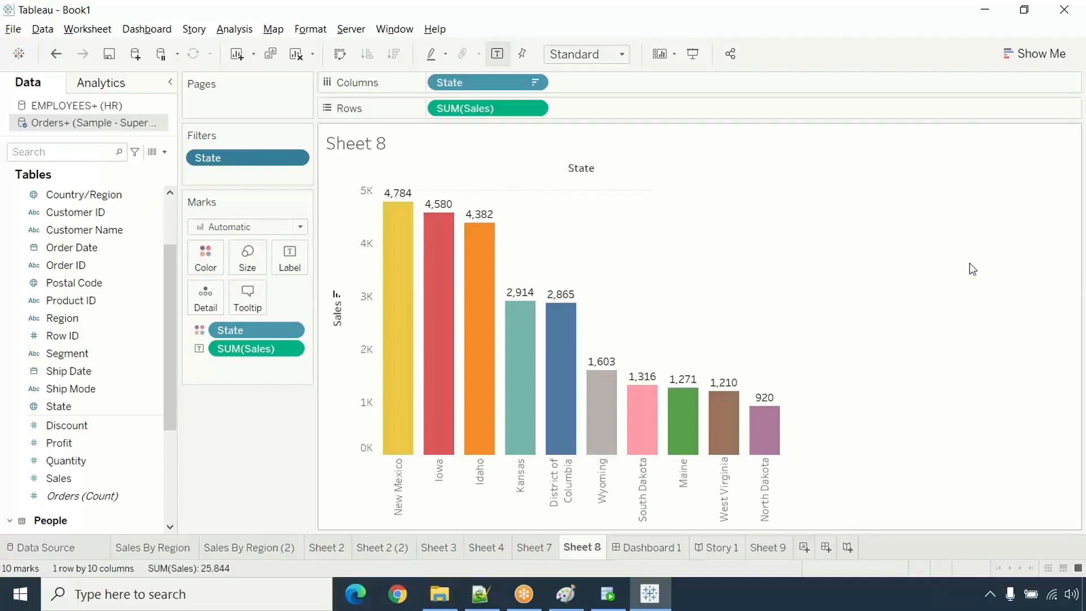
- Edit the State filter to keep the top 10 states by sum of Sales
right_click(258, 162)
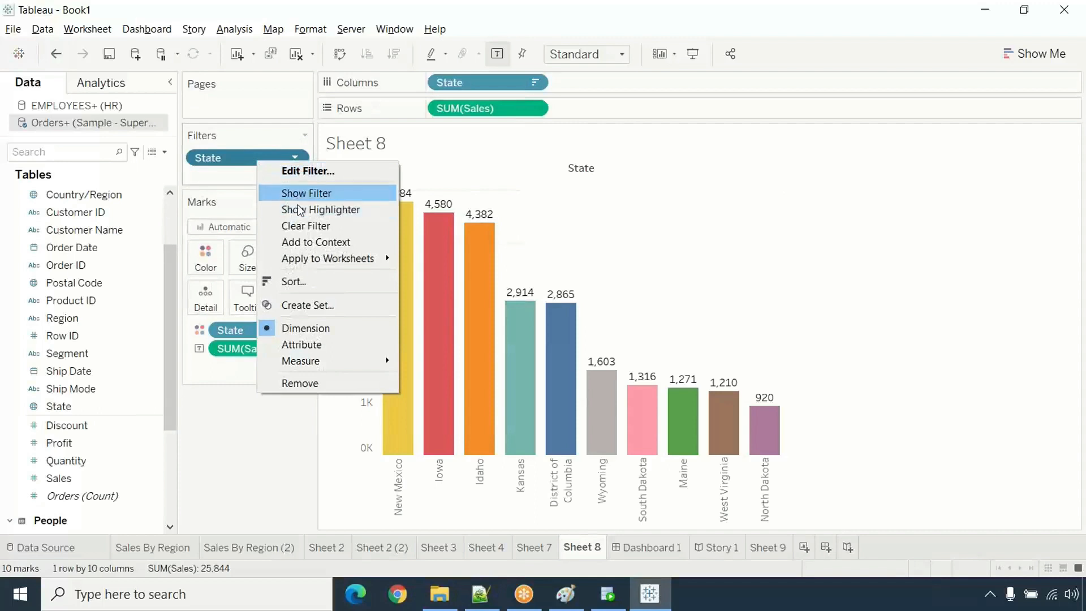
left_click(305, 171)
left_click(470, 157)
left_click(443, 169)
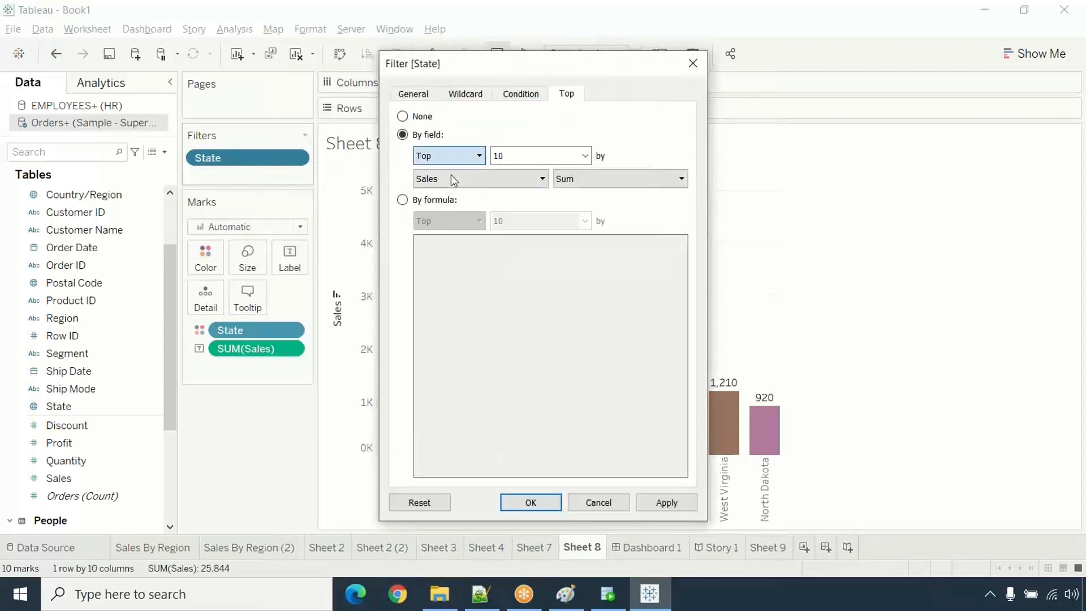
left_click(651, 504)
left_click(553, 504)
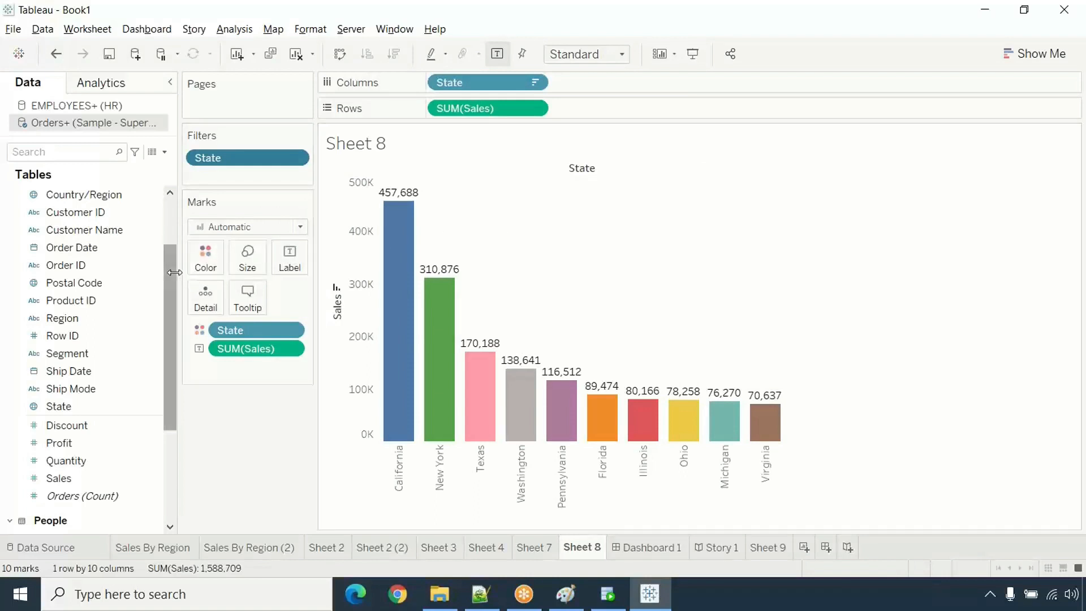
- Duplicate the Sheet 8 worksheet
scroll(172, 229, "up", 4)
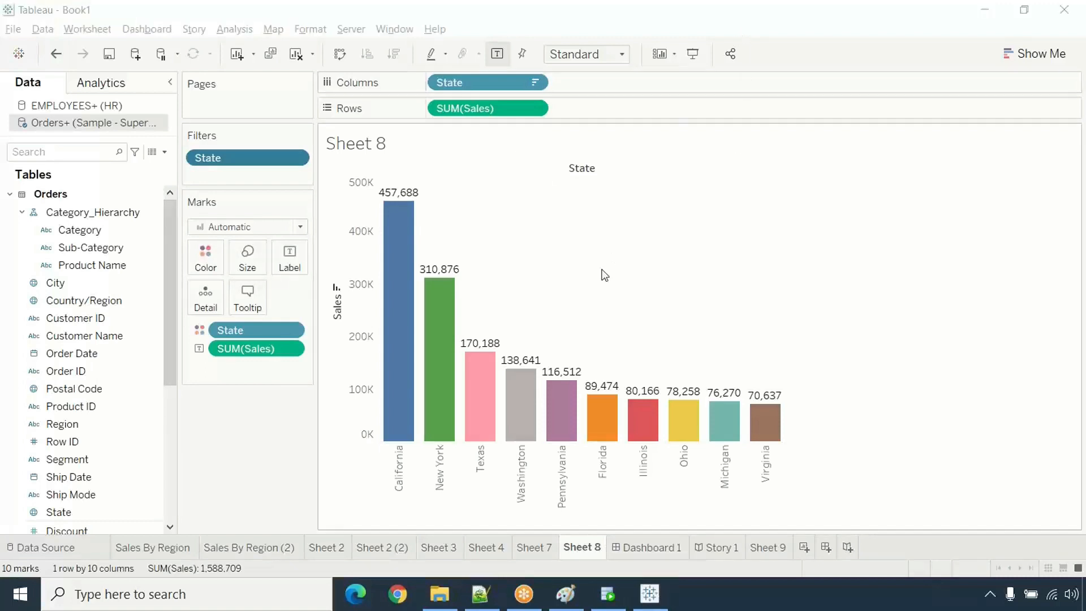
left_click(564, 285)
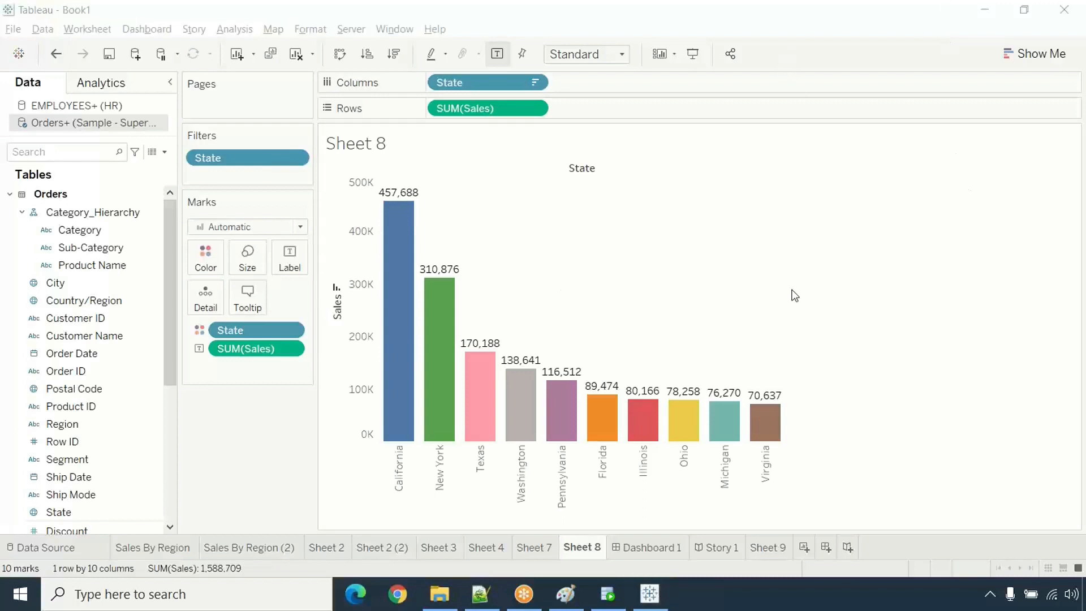
right_click(576, 553)
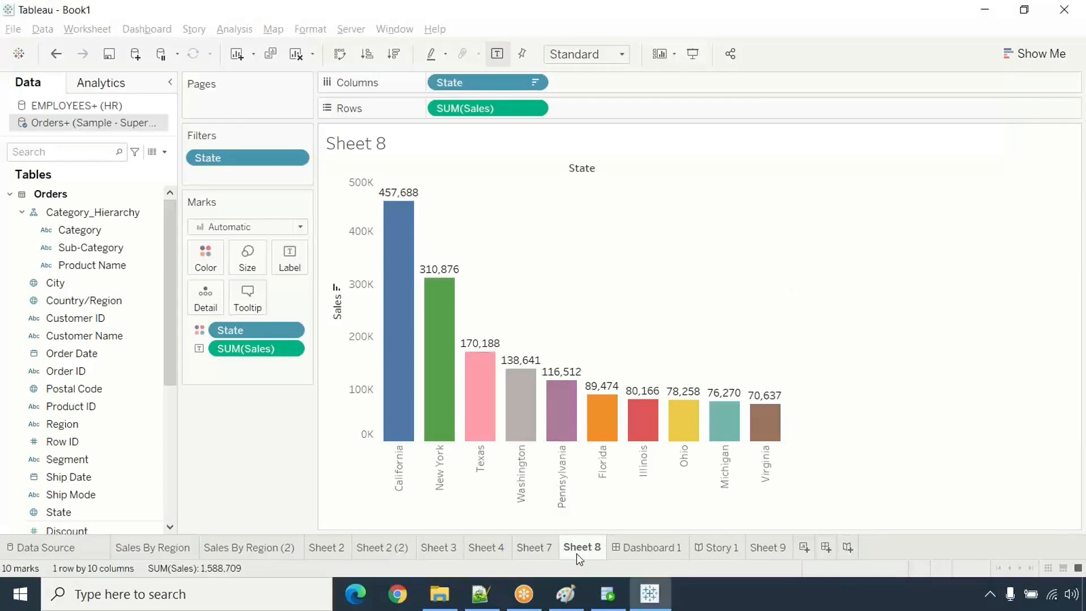
left_click(625, 411)
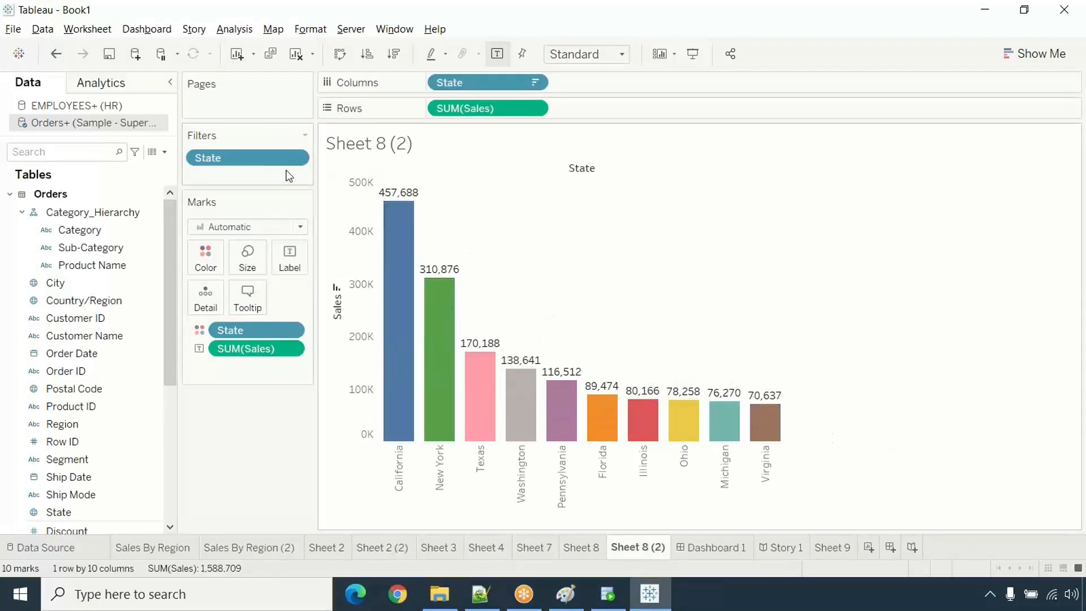
- In the duplicate sheet's State filter, start a new parameter for the Top count and name it TOP N State
right_click(253, 155)
key("Escape")
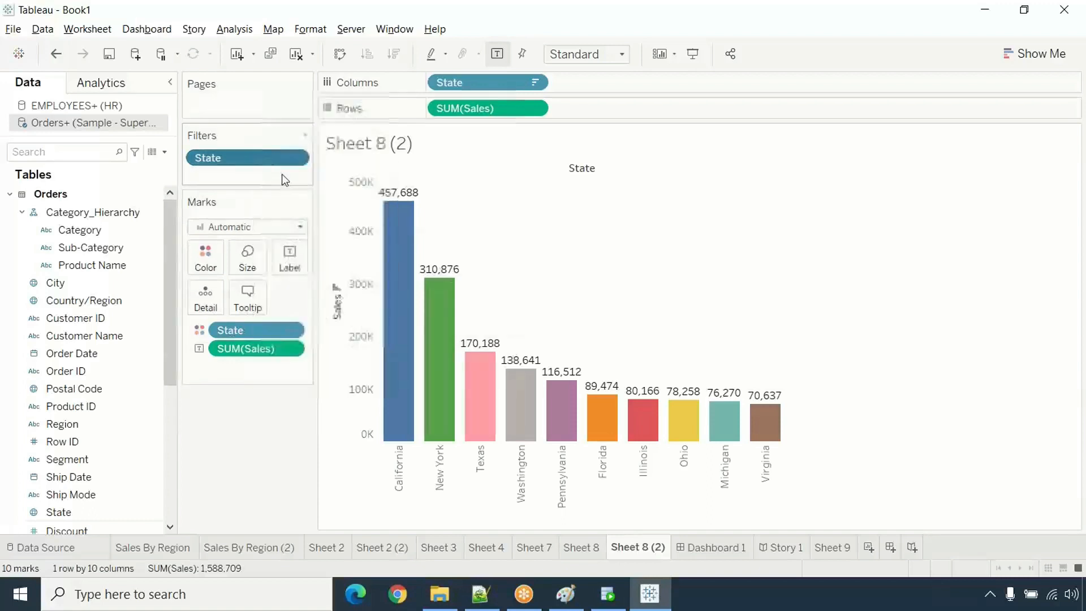
right_click(274, 155)
left_click(285, 160)
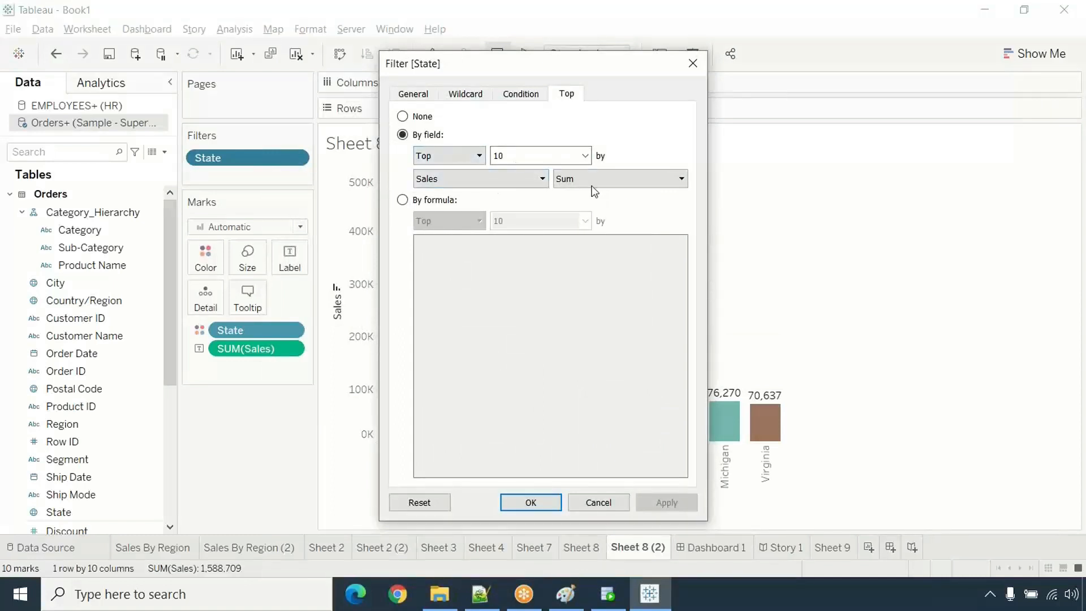
left_click(503, 156)
left_click(585, 157)
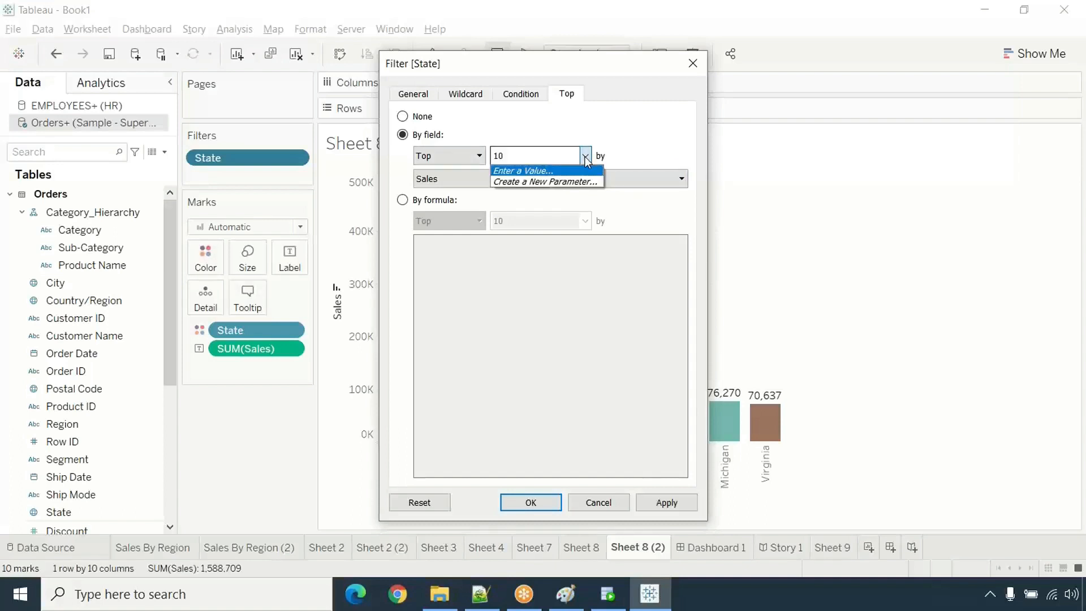
left_click(573, 184)
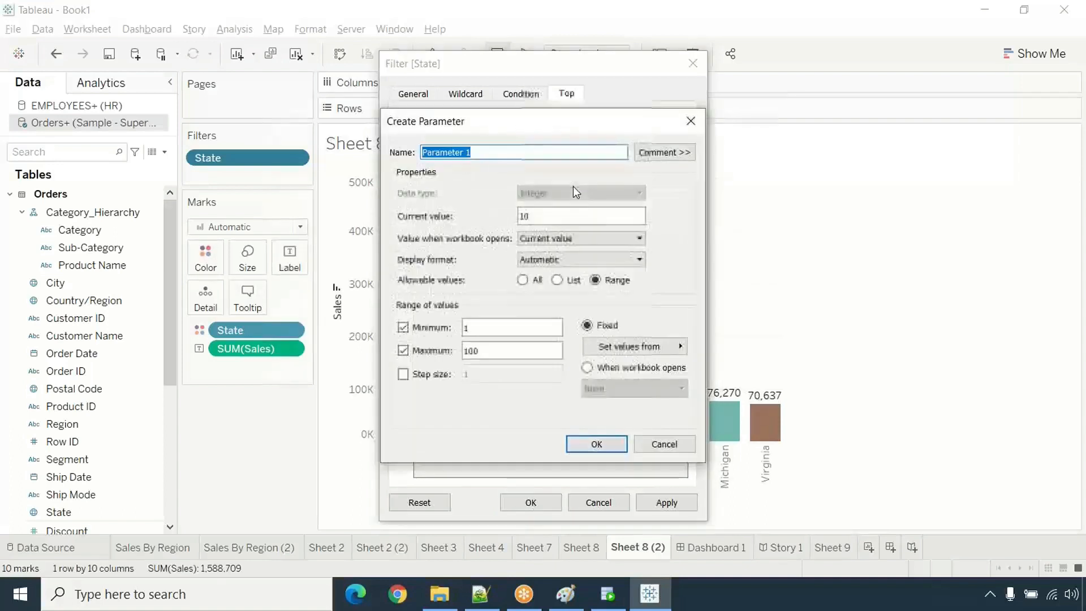
type("T")
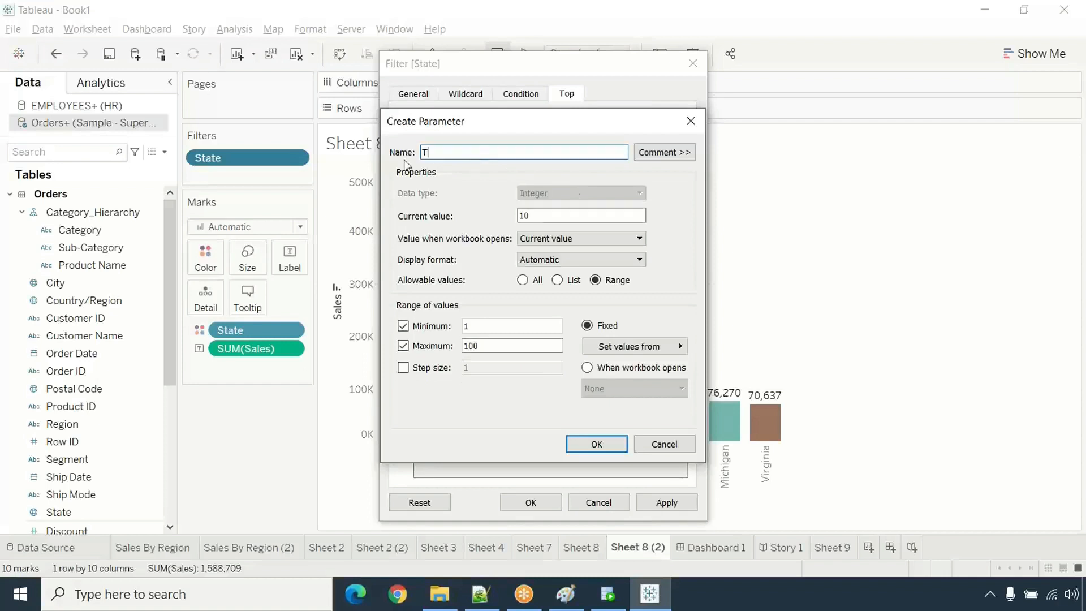
type("OP 10")
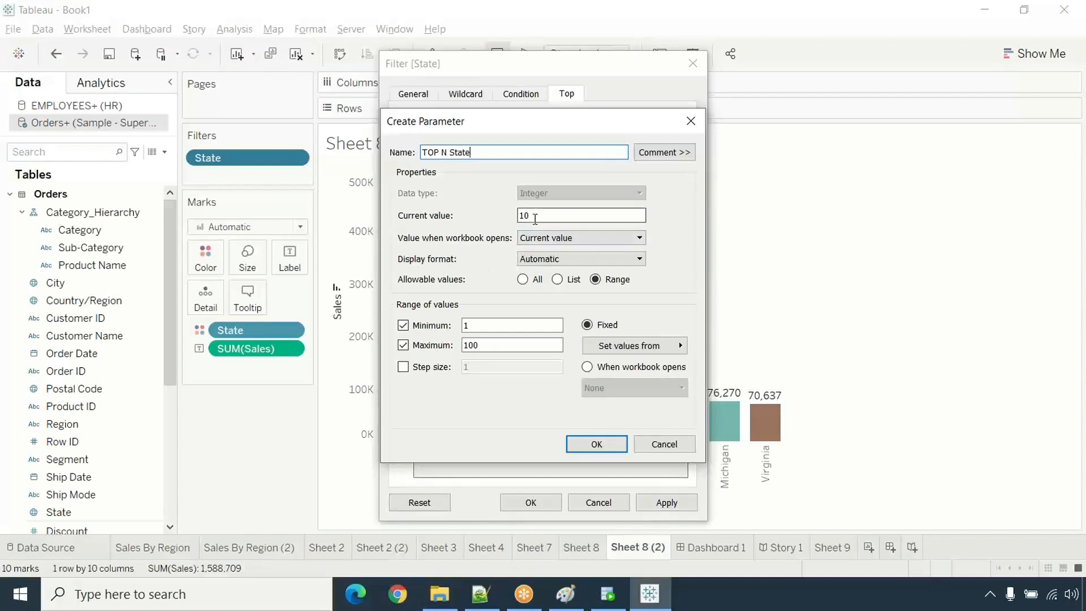
- Set the parameter's maximum to 20, create it, and apply it to the State filter
left_click(478, 323)
left_click_drag(484, 345, 455, 350)
type("20")
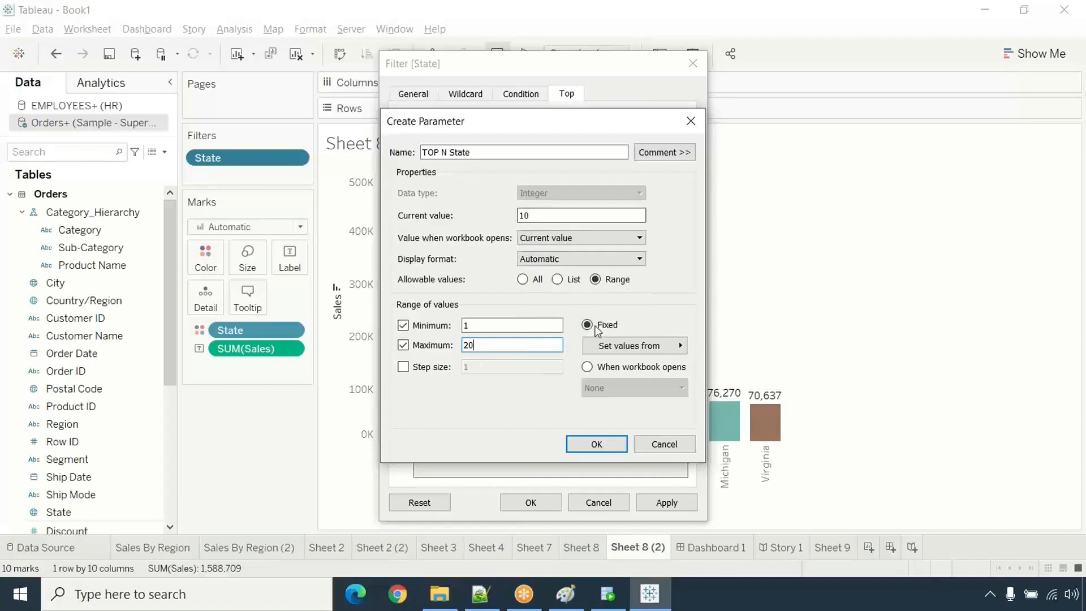
left_click_drag(535, 215, 513, 217)
left_click(618, 447)
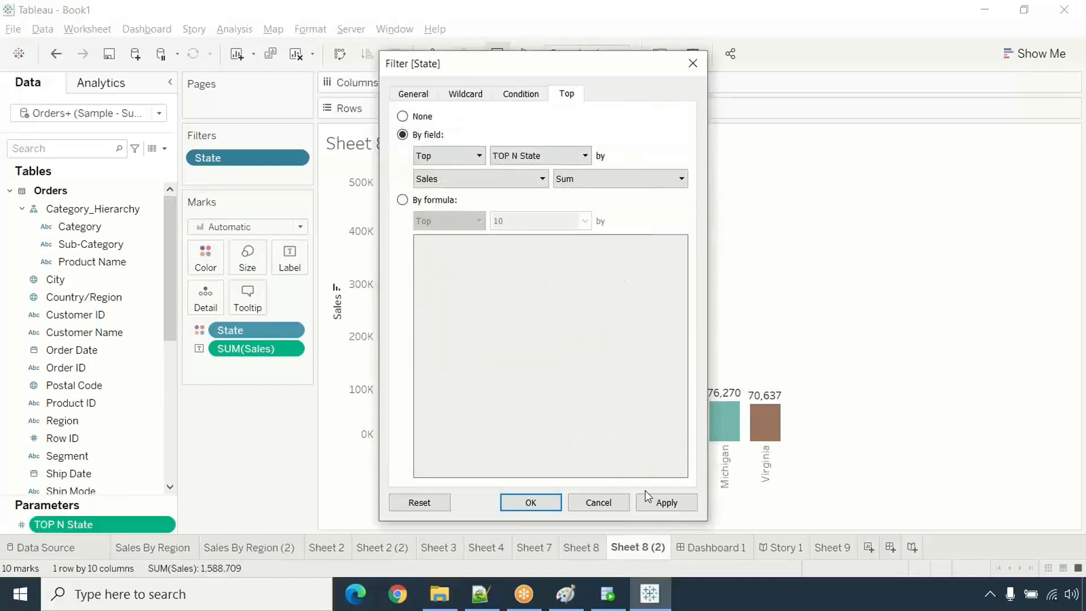
left_click(666, 502)
left_click(535, 507)
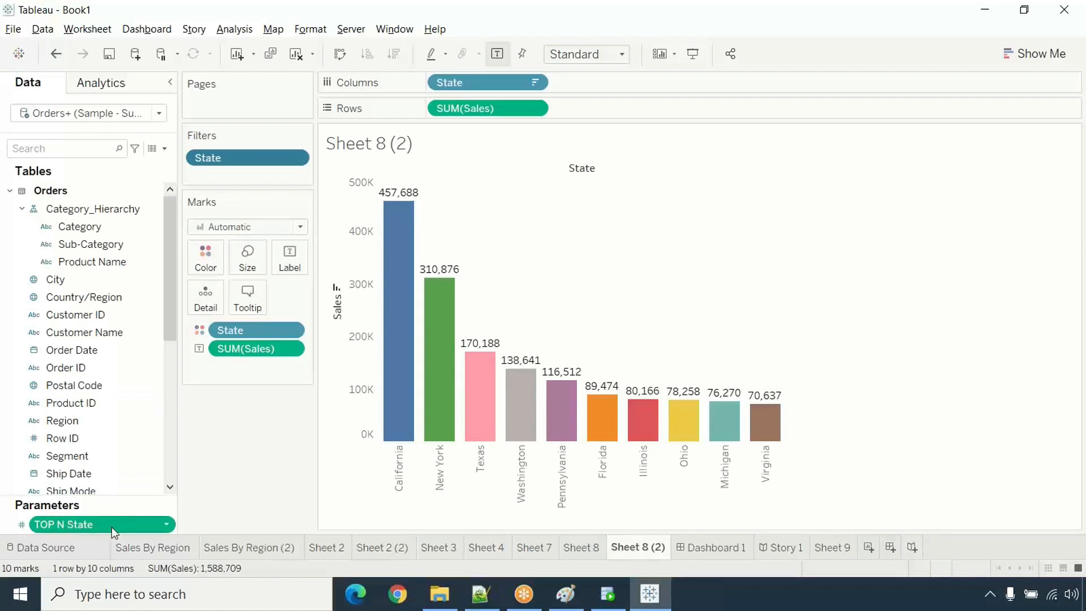
- Show the TOP N State parameter control beside the chart and set it to 5
left_click(159, 526)
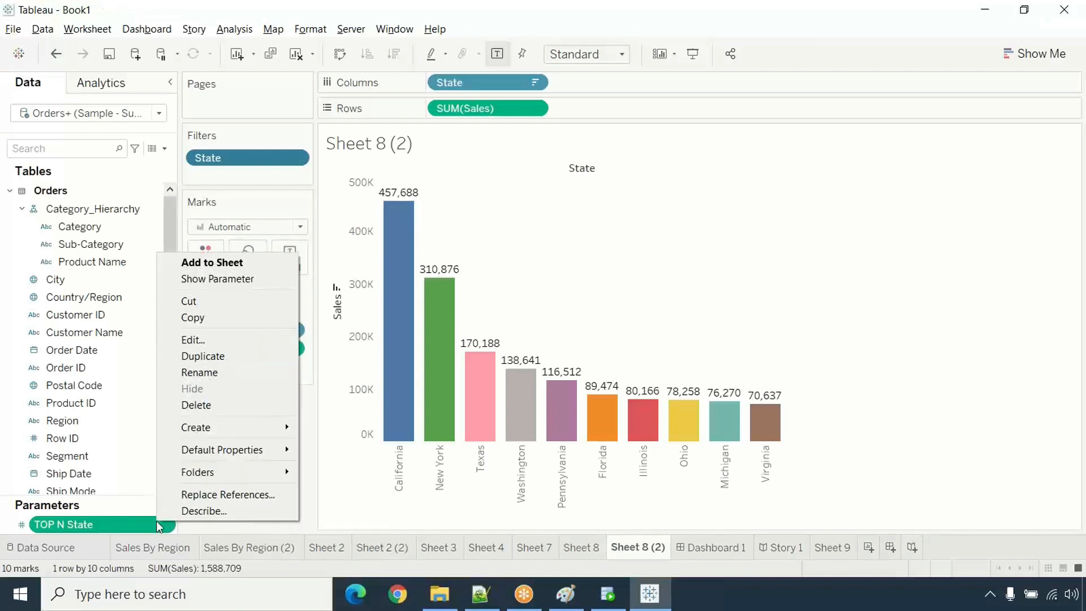
left_click(242, 280)
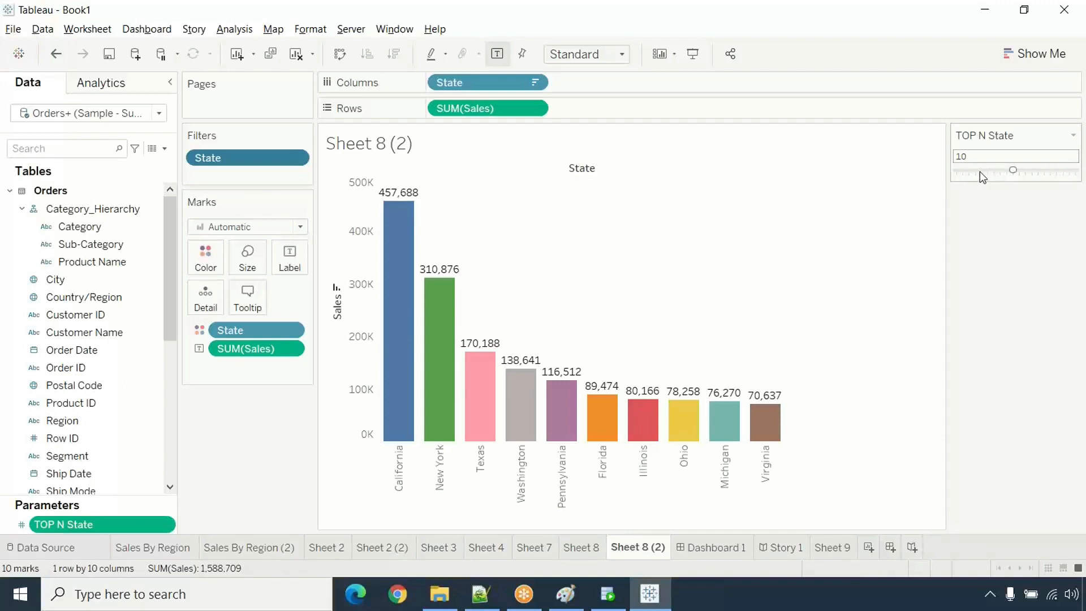
left_click_drag(982, 177, 981, 174)
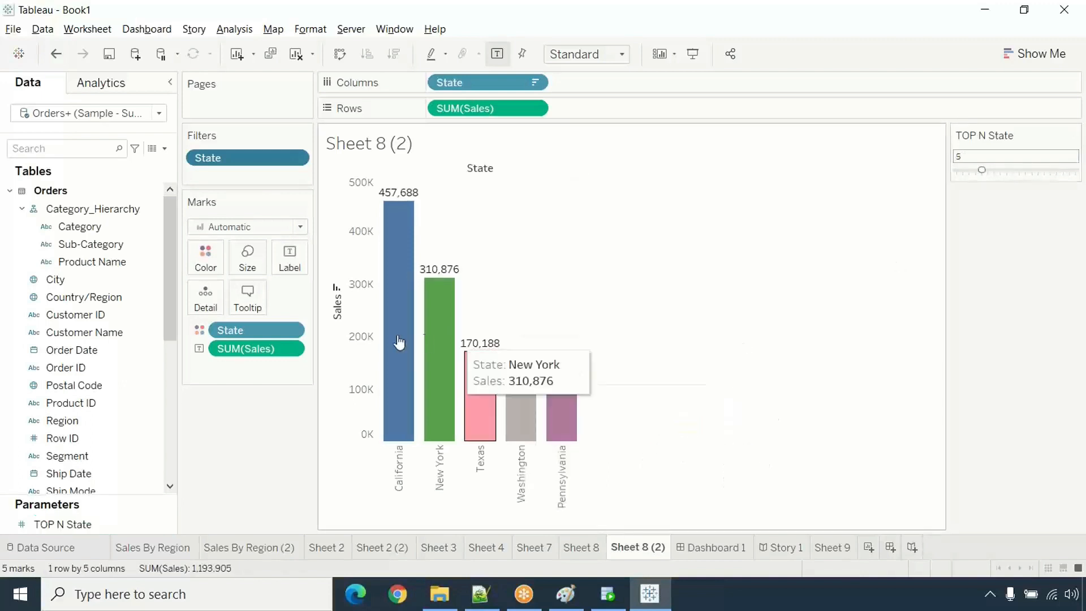
- Try TOP N State values of 11, 16, 18 and 3, finishing with 8
left_click(1017, 172)
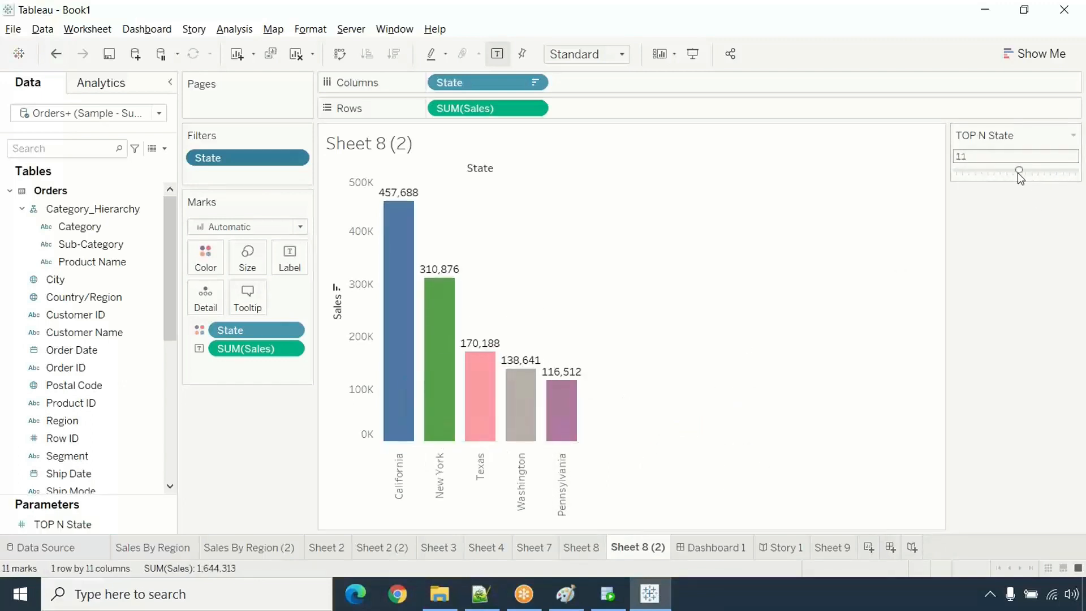
left_click(1051, 171)
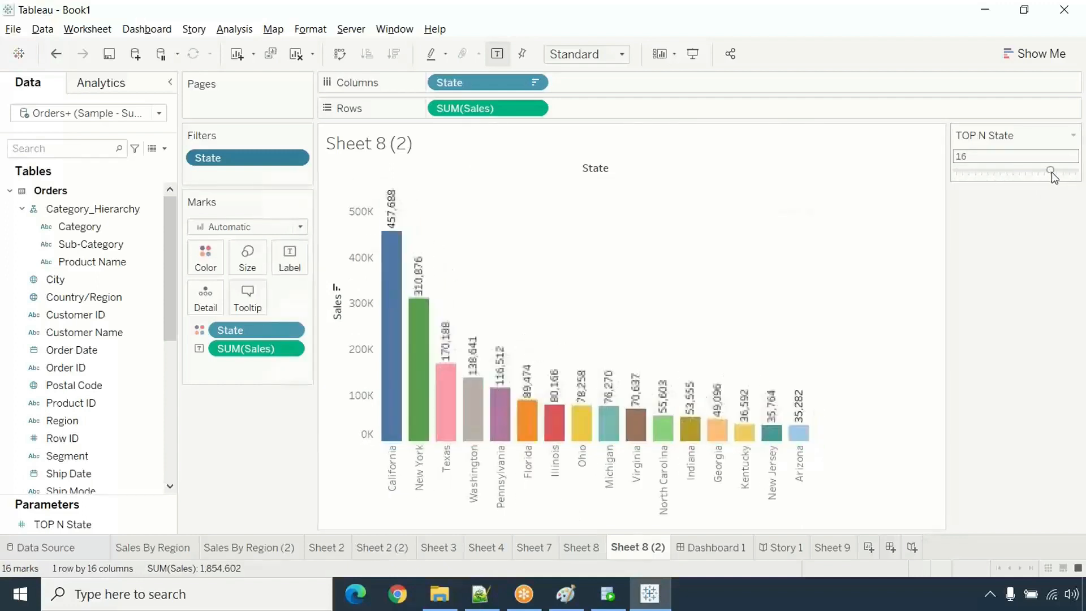
left_click(1065, 172)
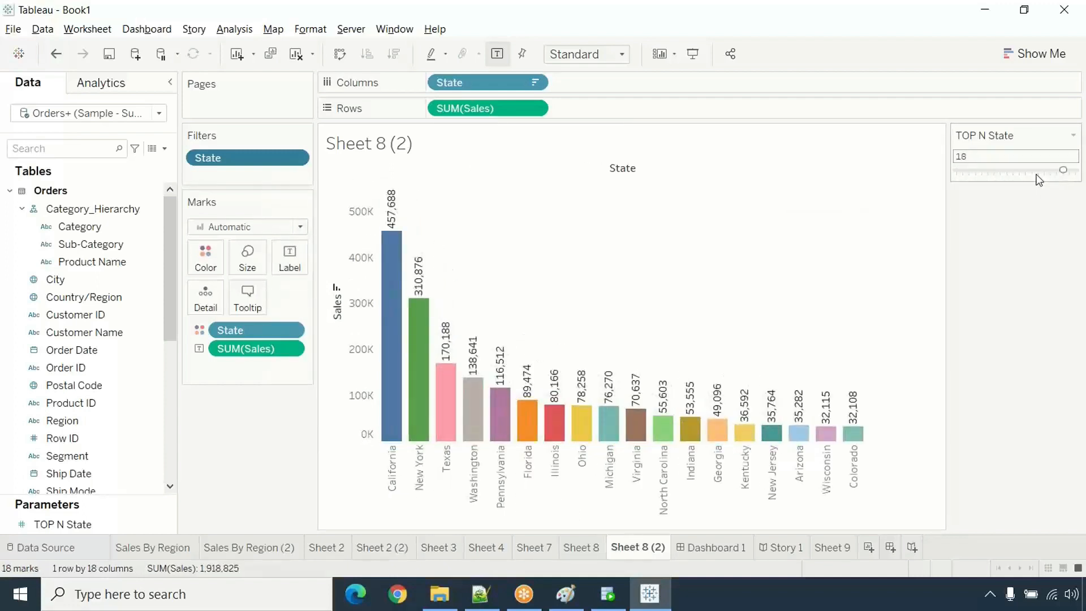
left_click(989, 173)
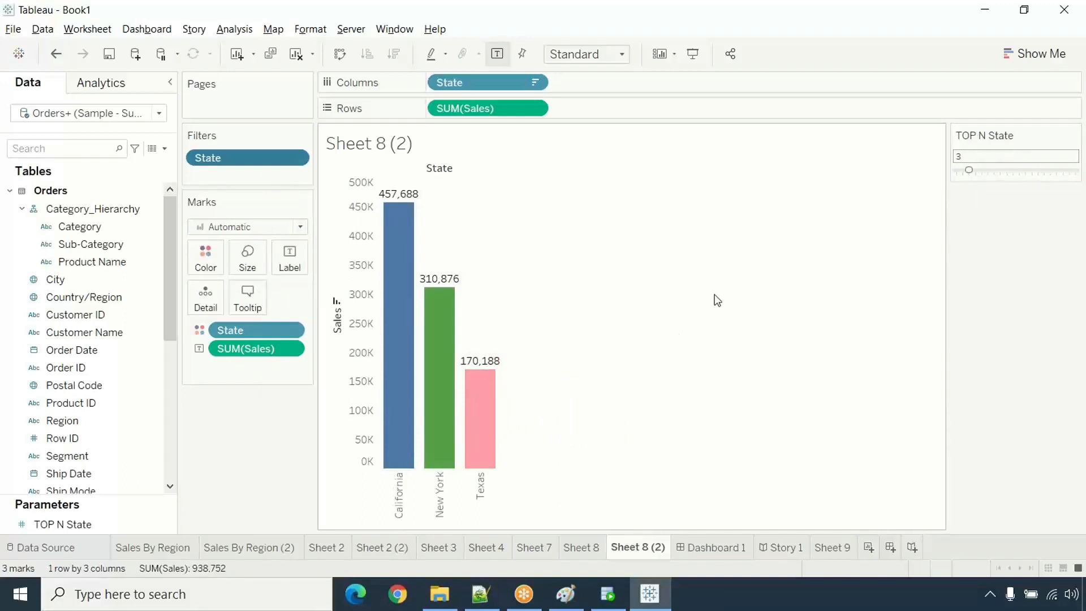
left_click(1030, 172)
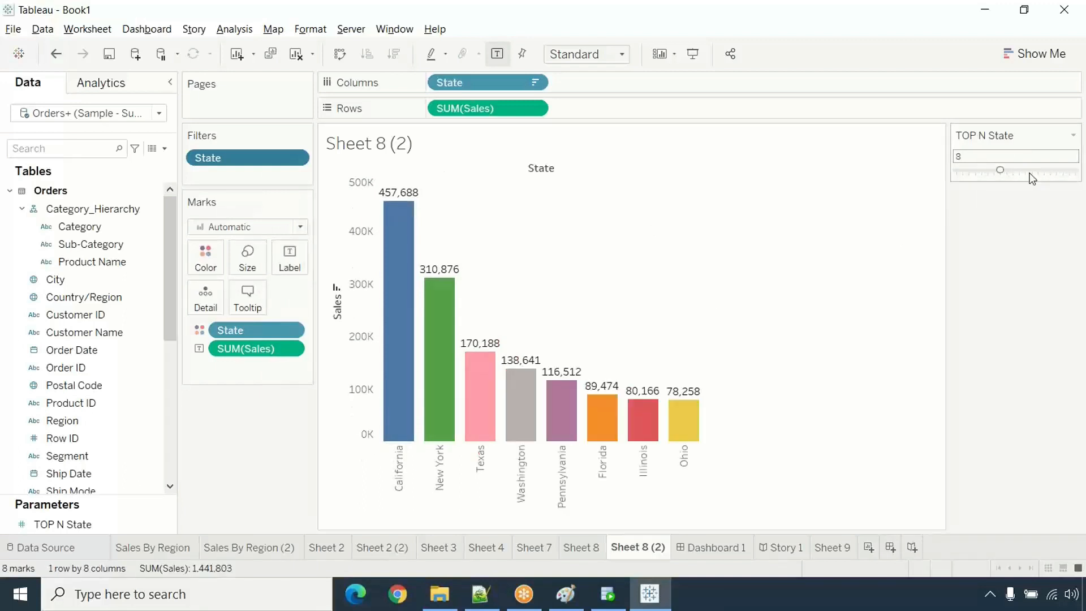
- Replace the sheet title's text with "TOP <Parameters.TOP N State> State", inserting the parameter as a dynamic field
double_click(454, 152)
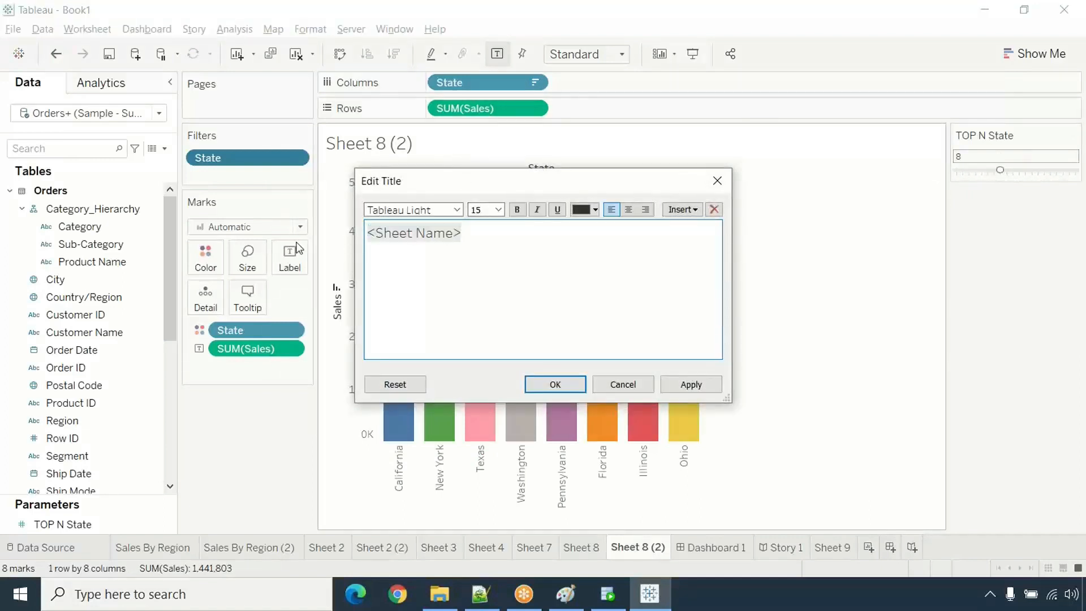
left_click_drag(473, 238, 357, 241)
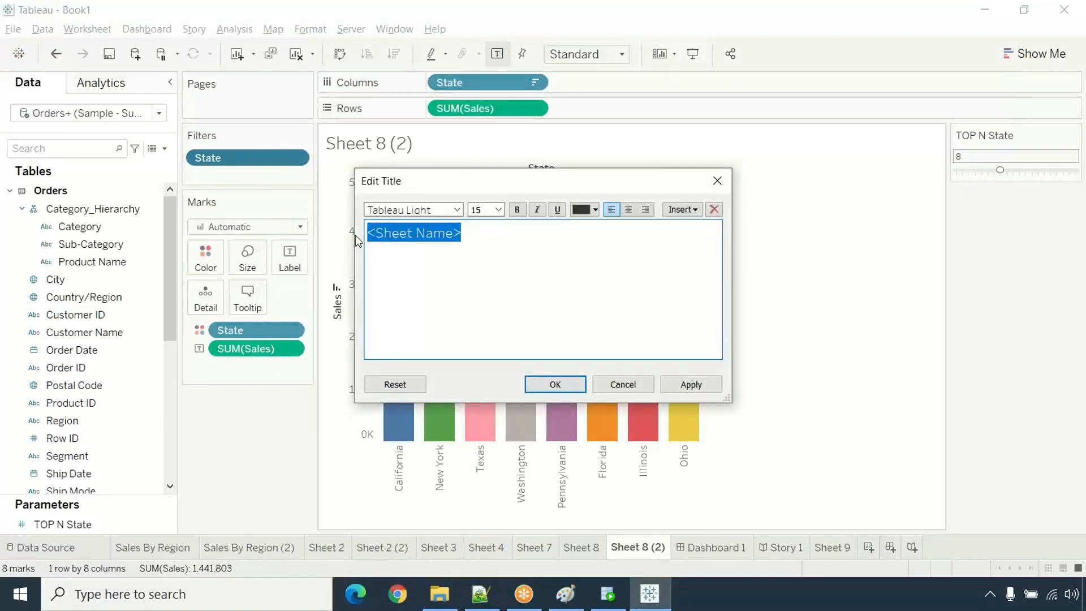
type("TOP")
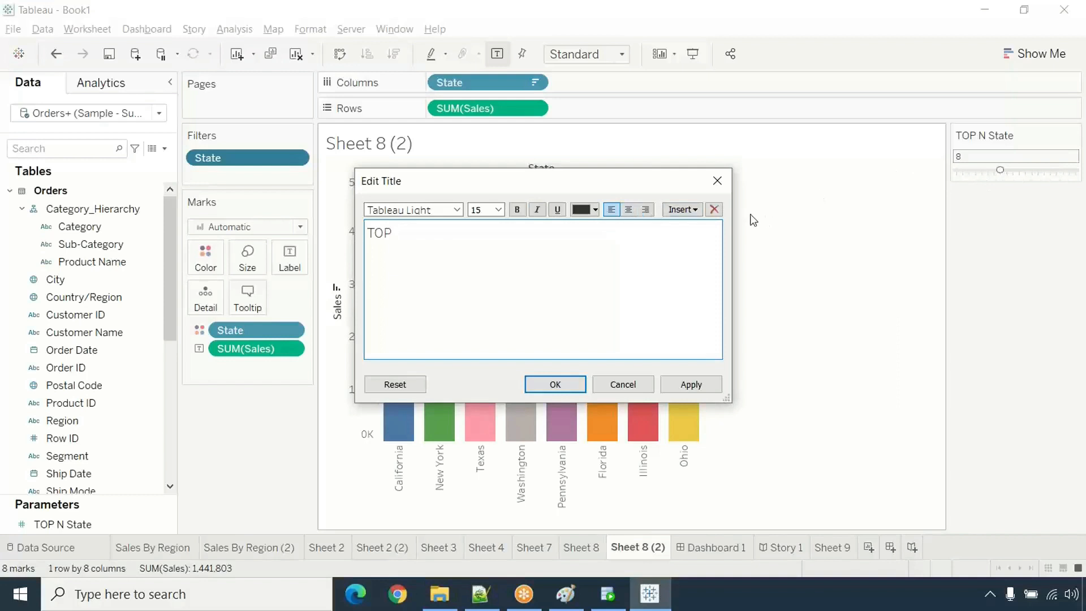
left_click(683, 209)
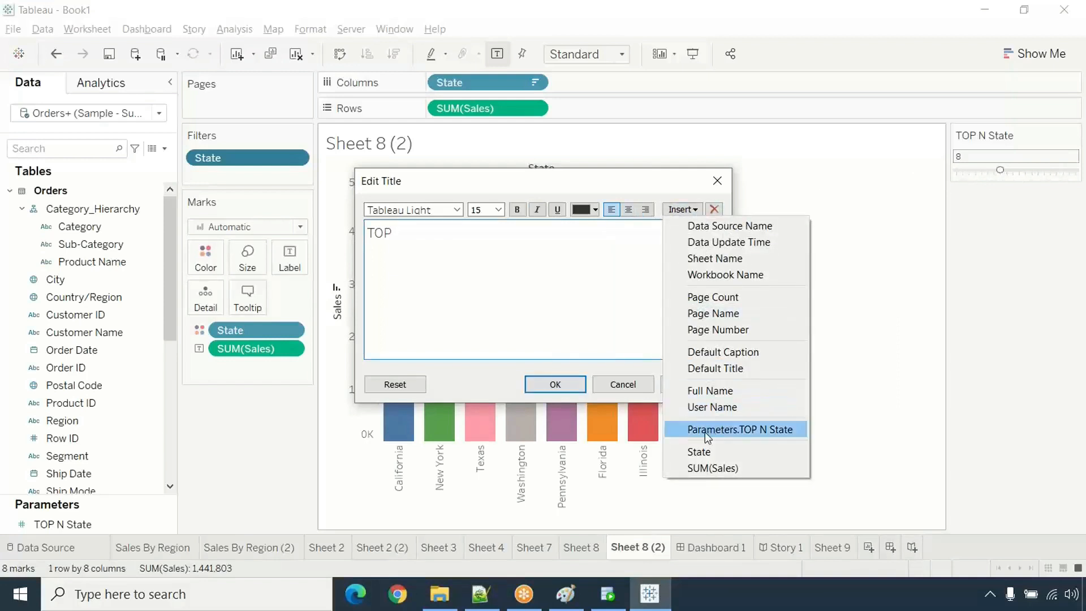
left_click(756, 430)
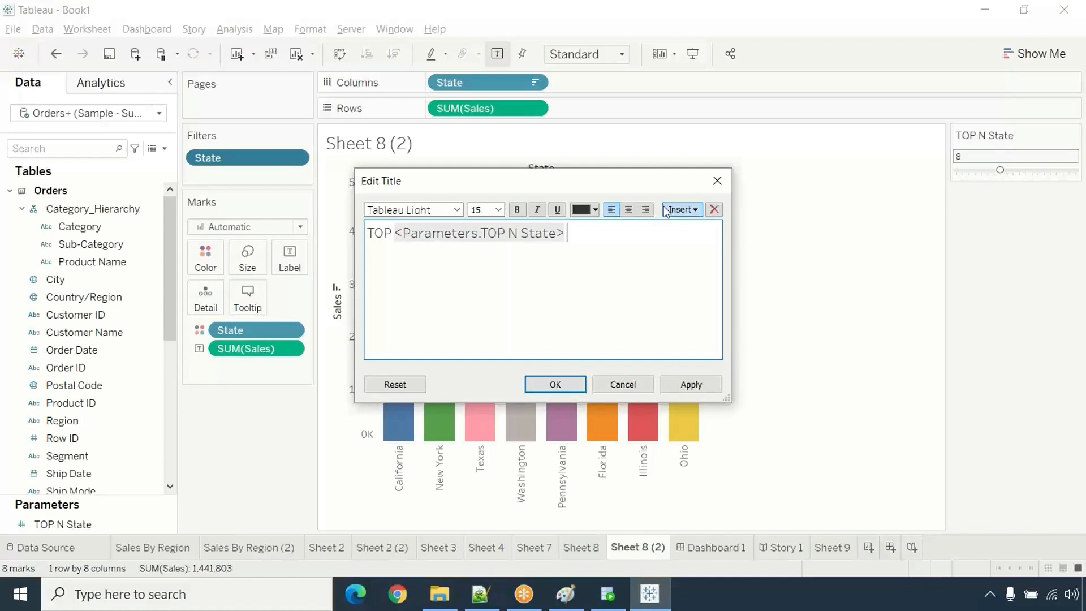
type("State")
- Format the entire sheet title as bold, centred text in the violet #5500ff and apply it
key("shift+Left")
key("shift+Left")
key("shift+Left")
key("shift+Left")
key("ctrl+a")
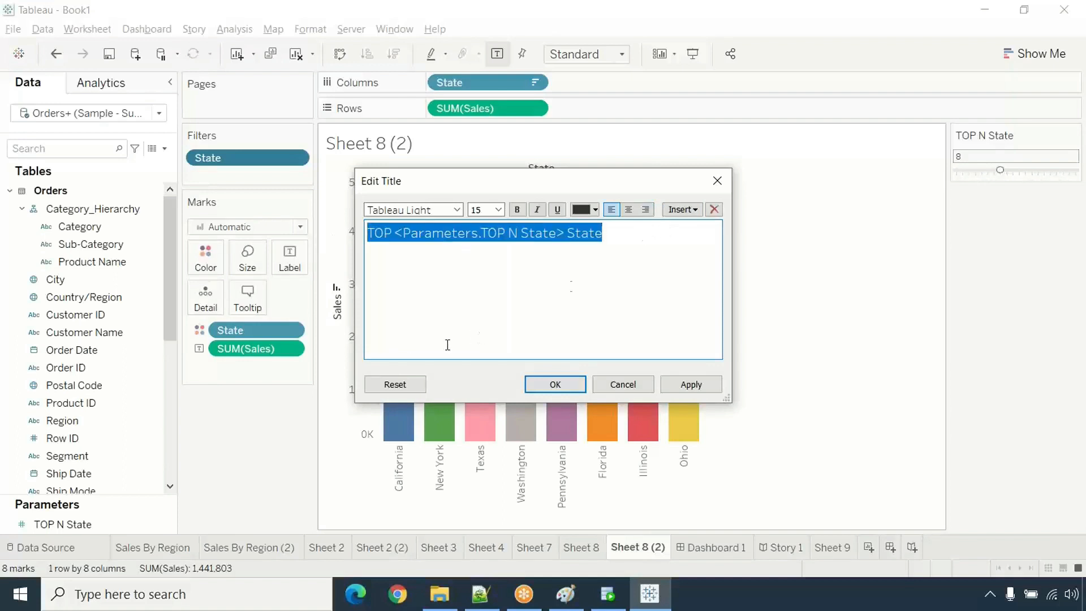
left_click(594, 210)
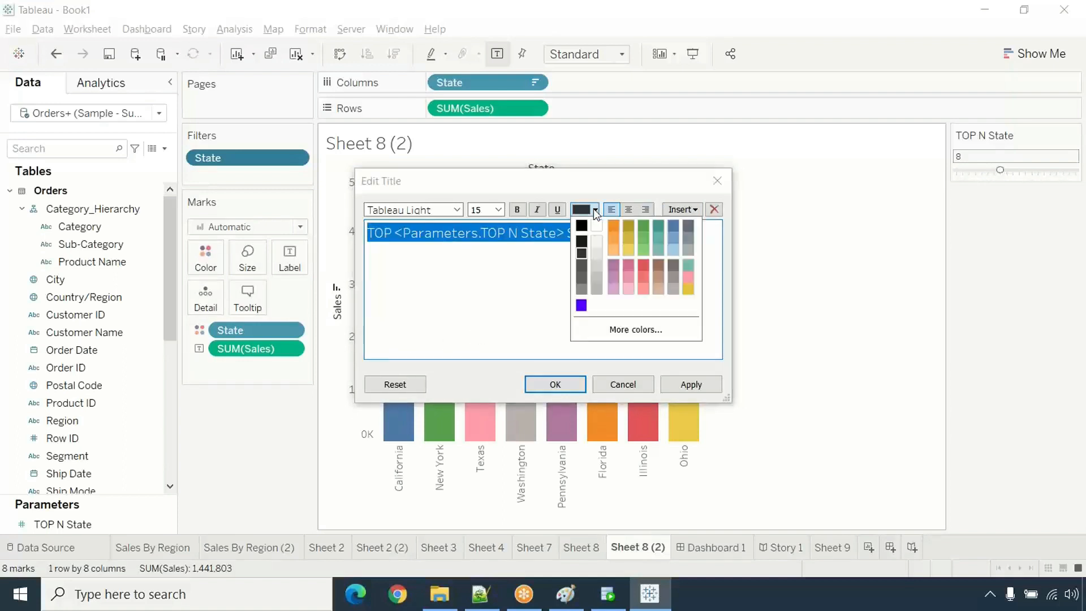
left_click(581, 305)
left_click(629, 210)
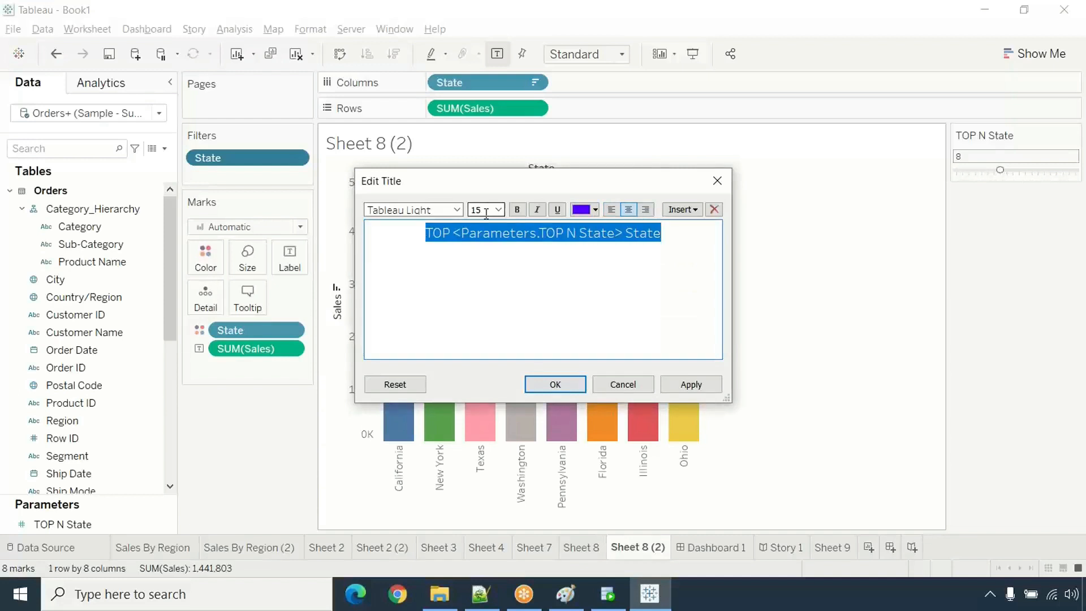
left_click(517, 209)
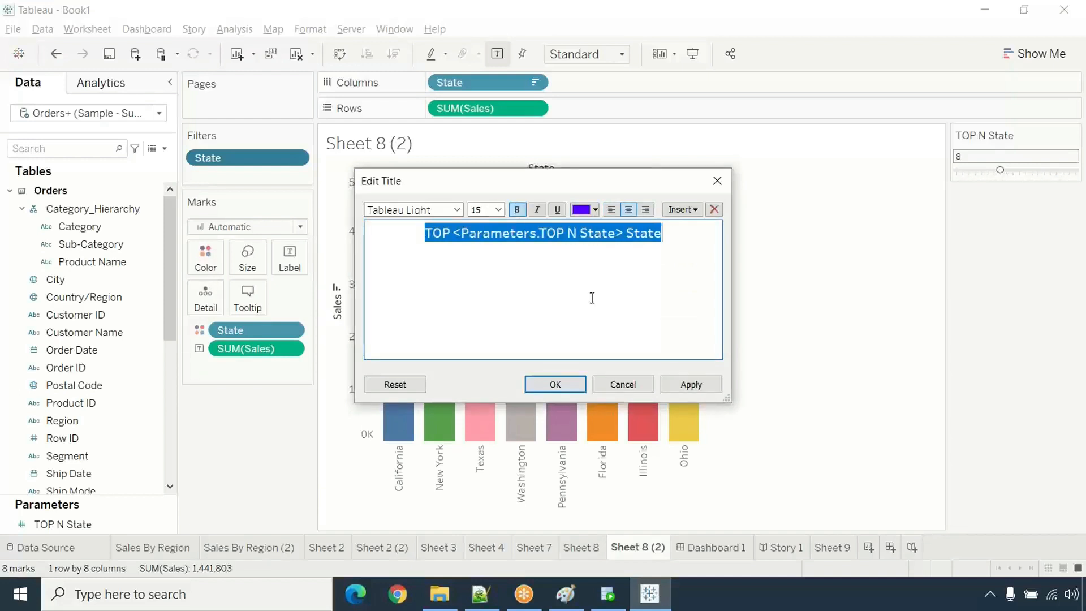
left_click(691, 384)
left_click(560, 383)
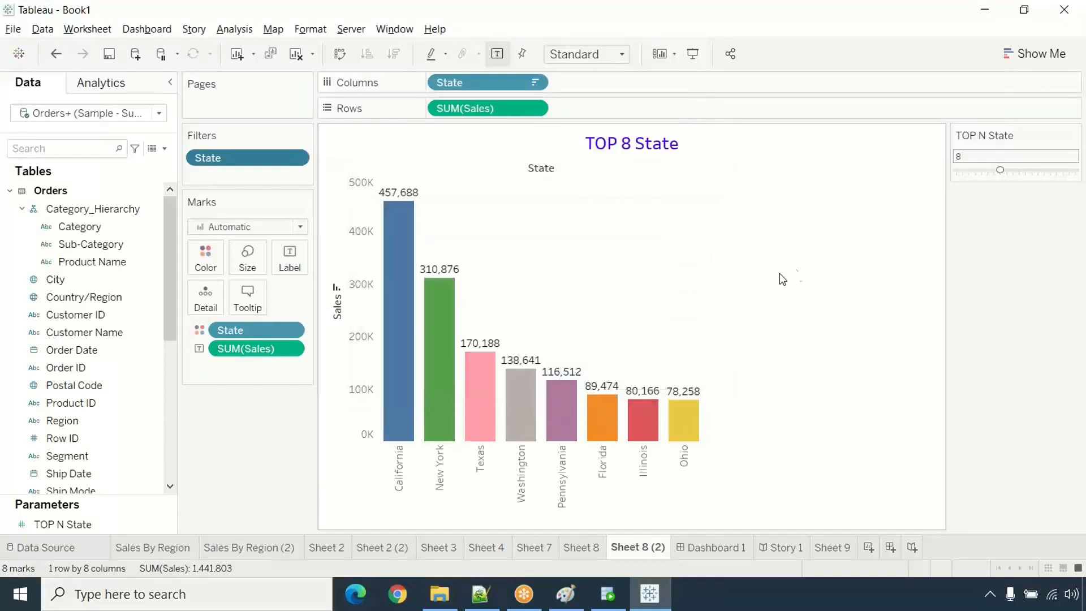
- Recolour only the <Parameters.TOP N State> field in the sheet title to the pinkish-red basic colour and apply it
double_click(639, 146)
double_click(567, 240)
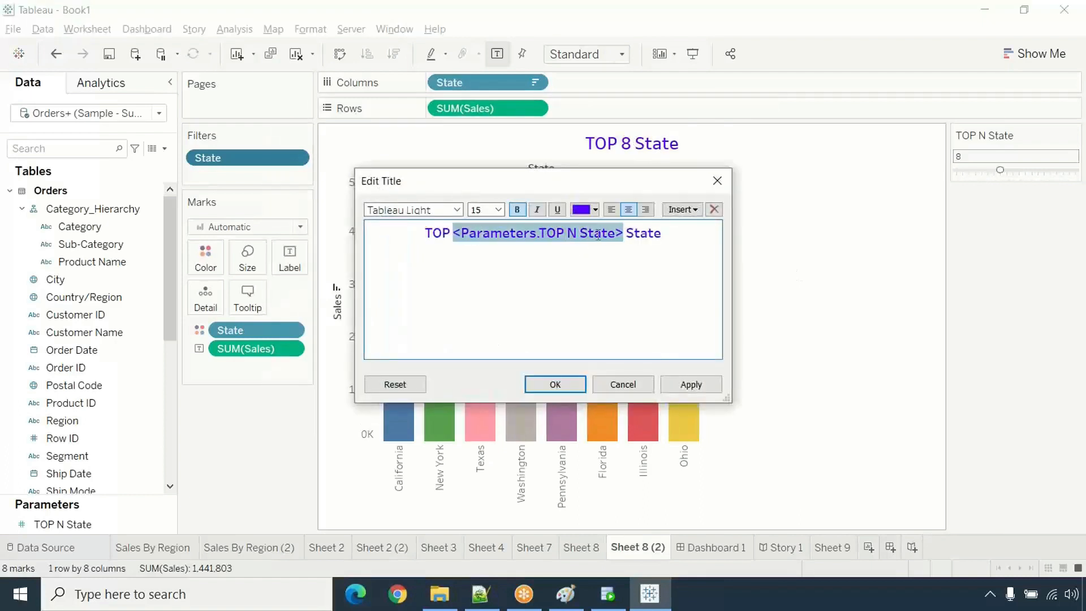
left_click_drag(624, 232, 453, 234)
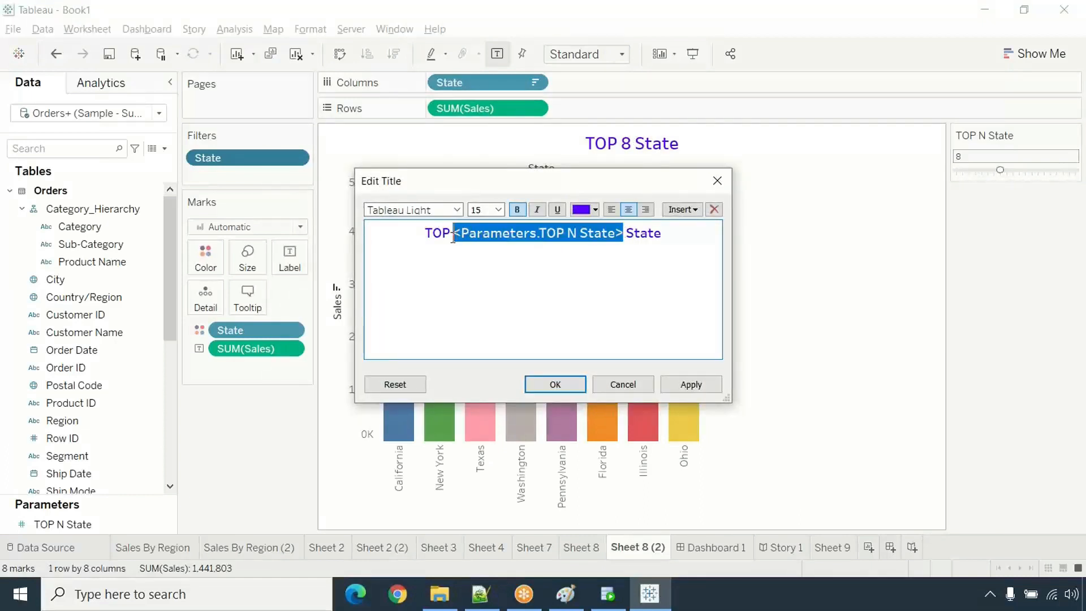
left_click(596, 210)
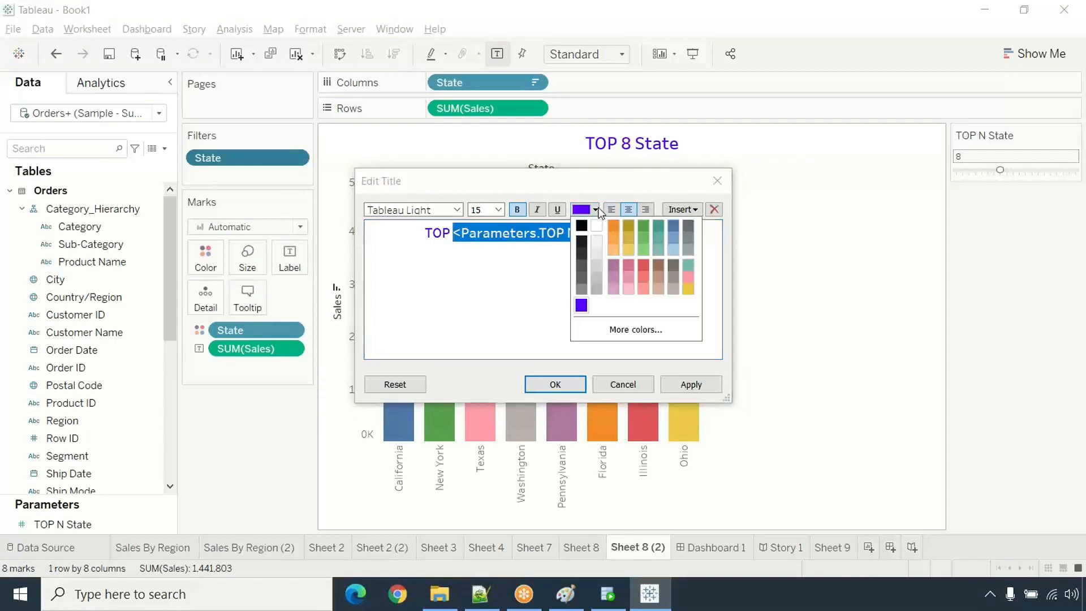
left_click(613, 329)
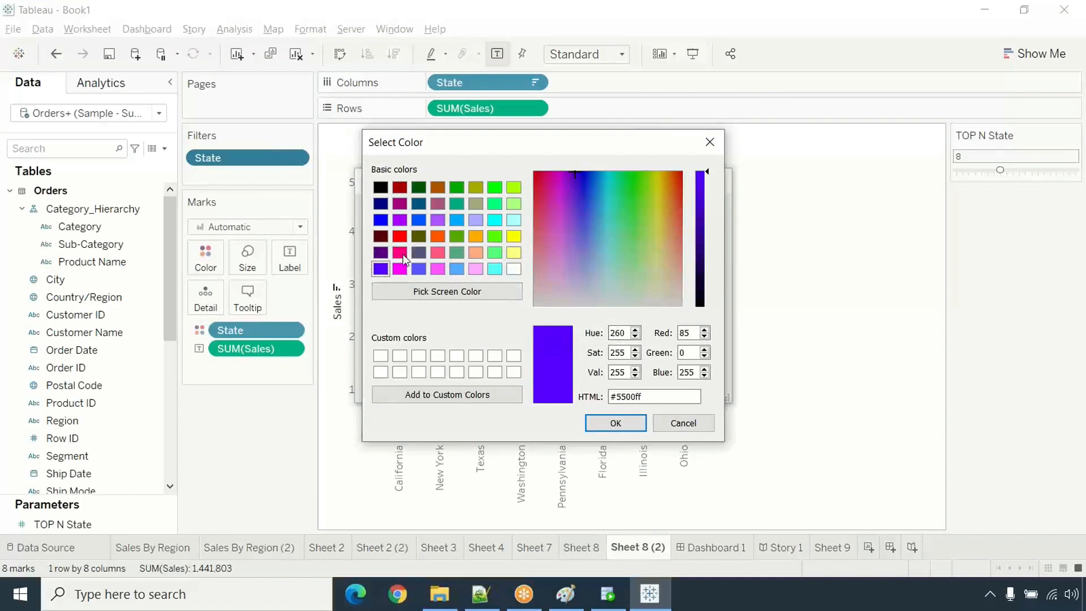
left_click(402, 253)
left_click(616, 423)
left_click(682, 384)
left_click(562, 385)
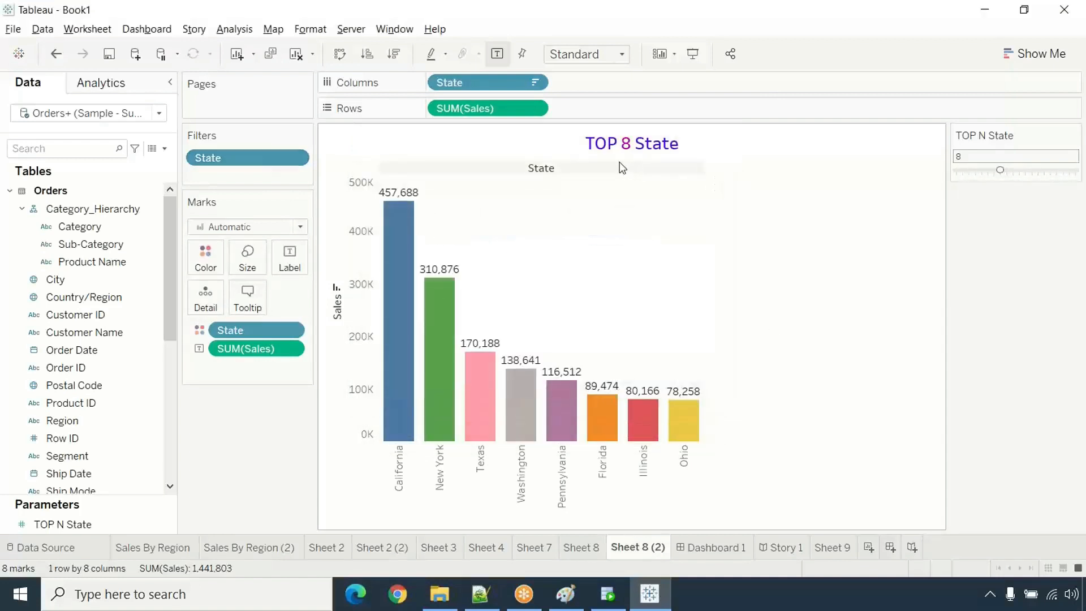
- Extend the title's wording to "TOP <Parameters.TOP N State> States by Sales"
double_click(637, 156)
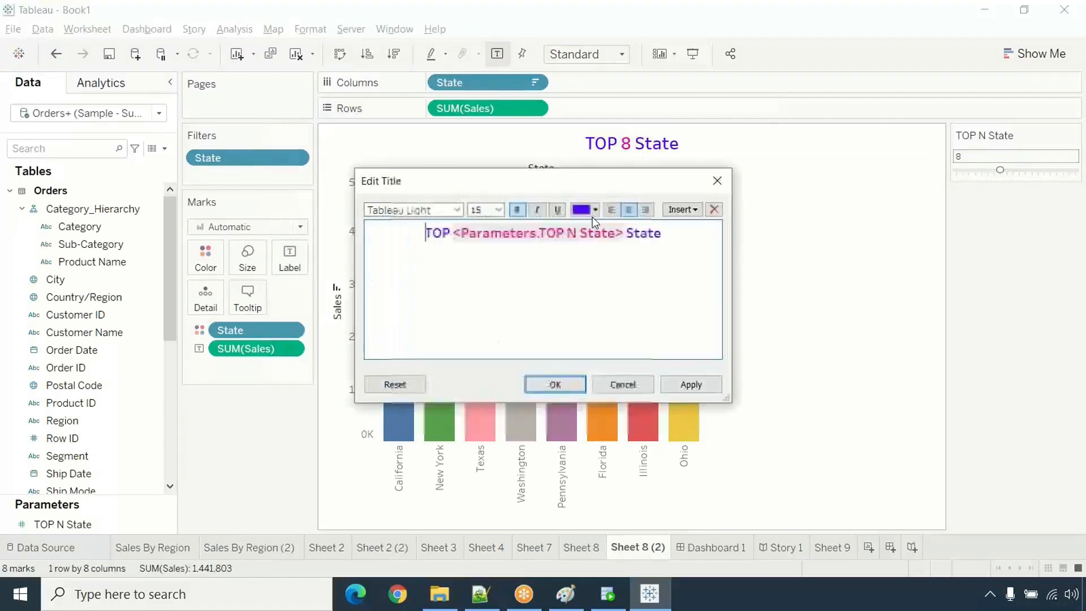
left_click(664, 234)
type("s")
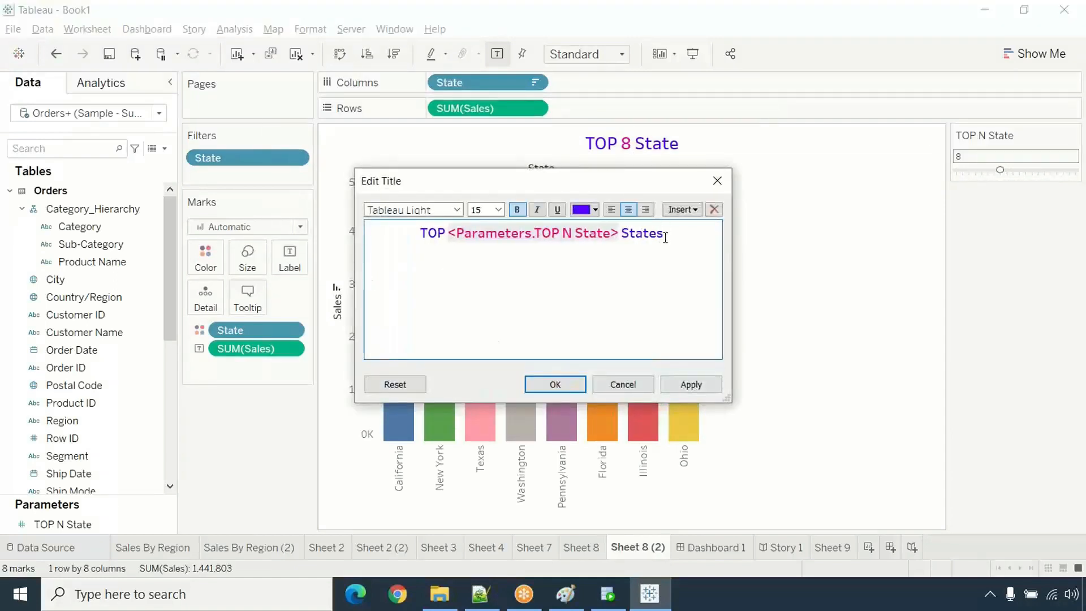
type(" by Sales")
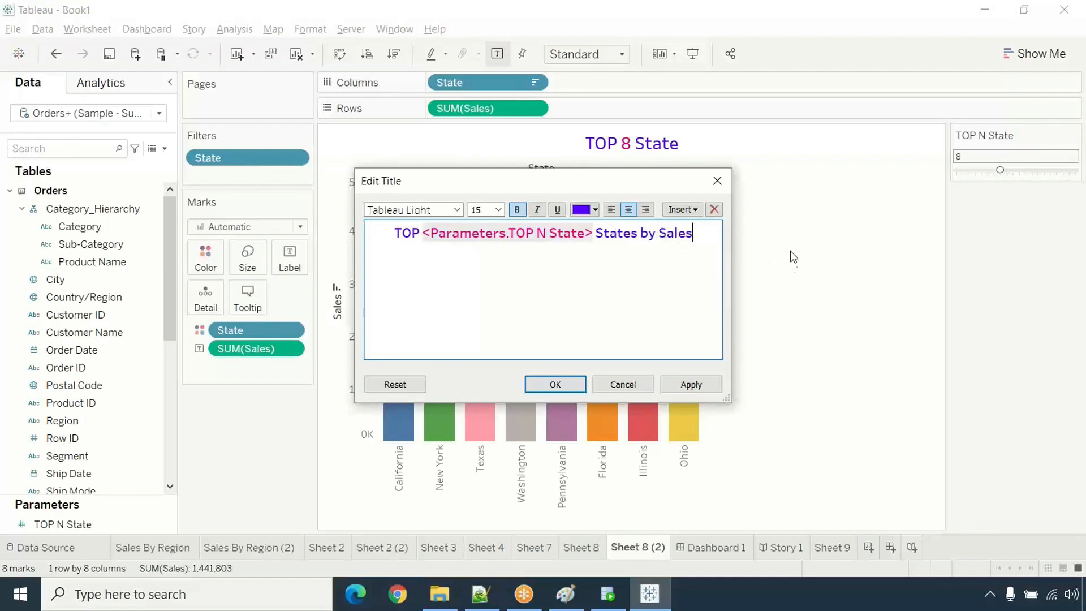
left_click(556, 383)
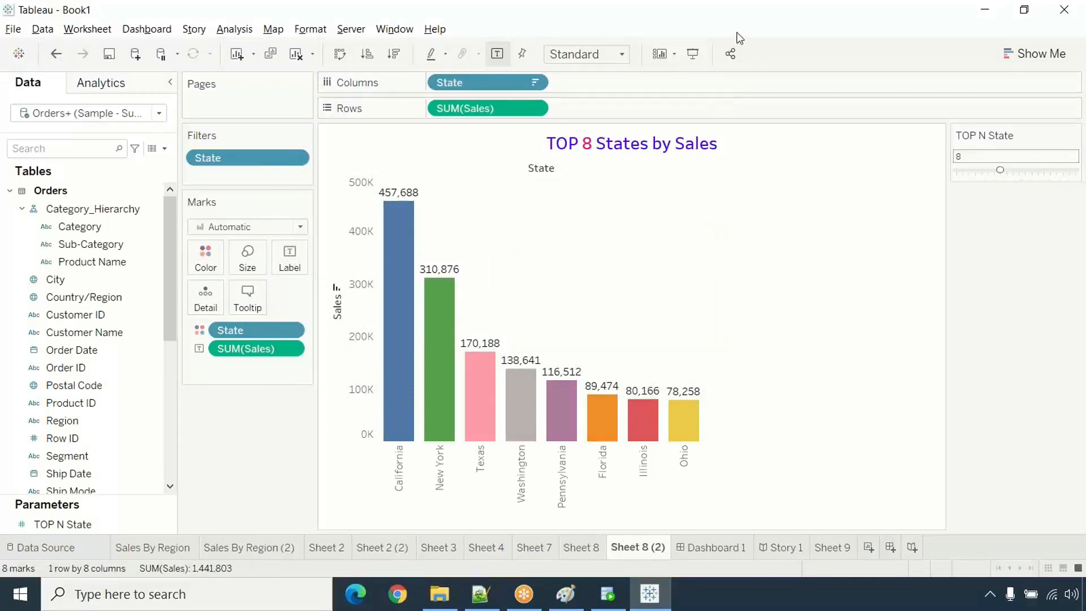
- Try TOP N State values of 6 and 11, finishing with 16
left_click(987, 172)
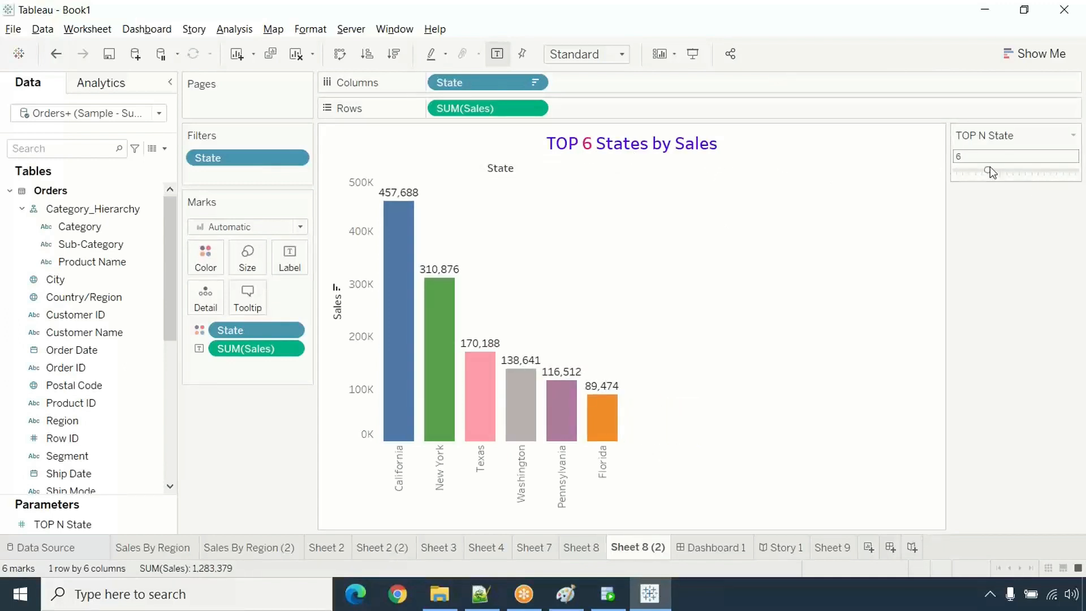
left_click(1020, 172)
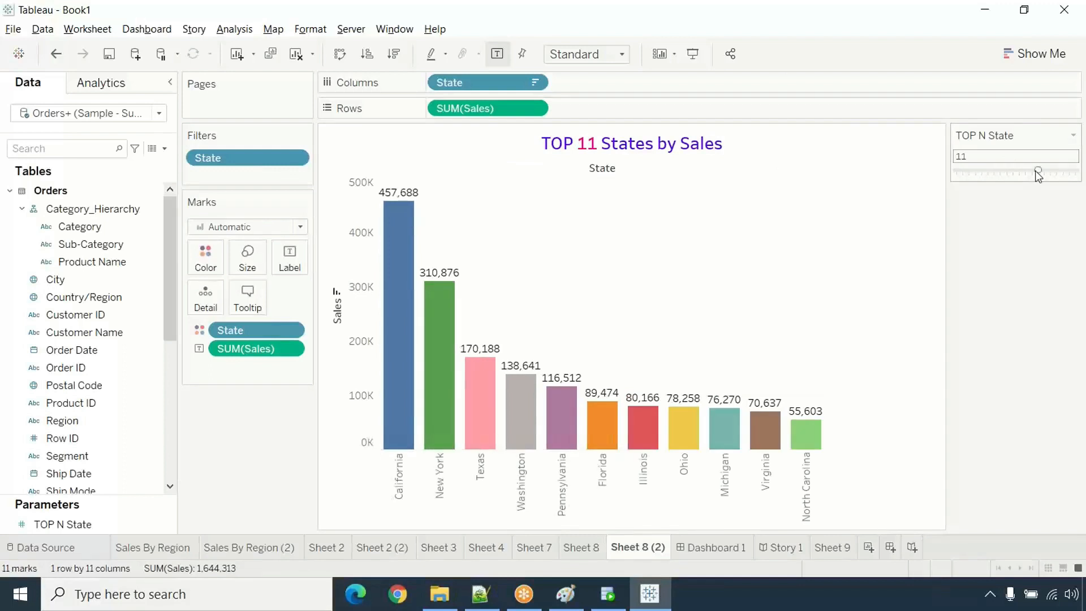
left_click(1050, 173)
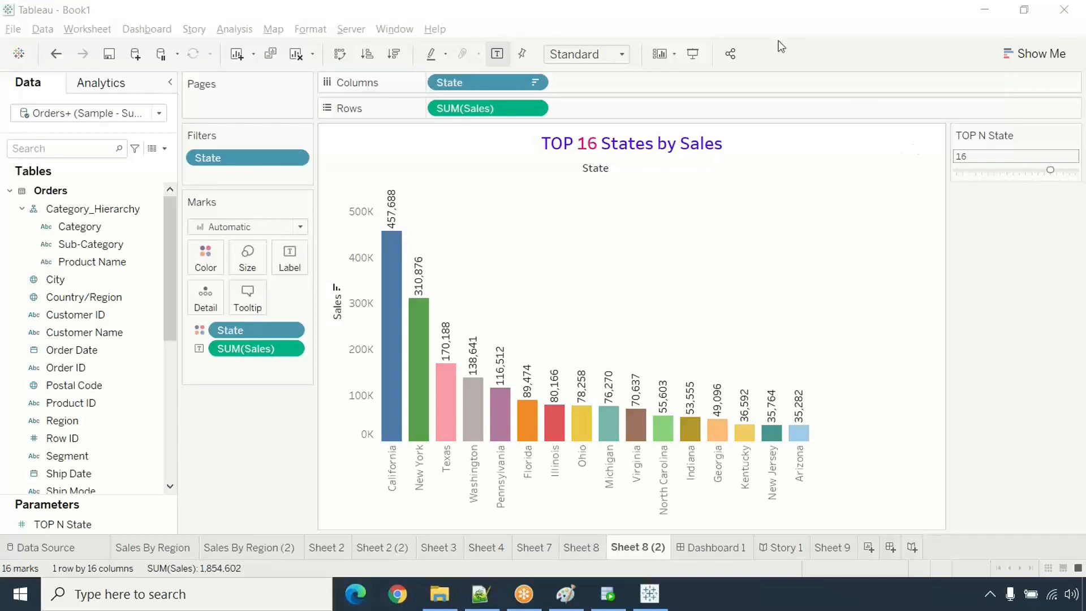
- Look at Dashboard 1 and its available commands, return to Sheet 8 (2), and inspect the California bar
left_click(737, 556)
left_click(148, 30)
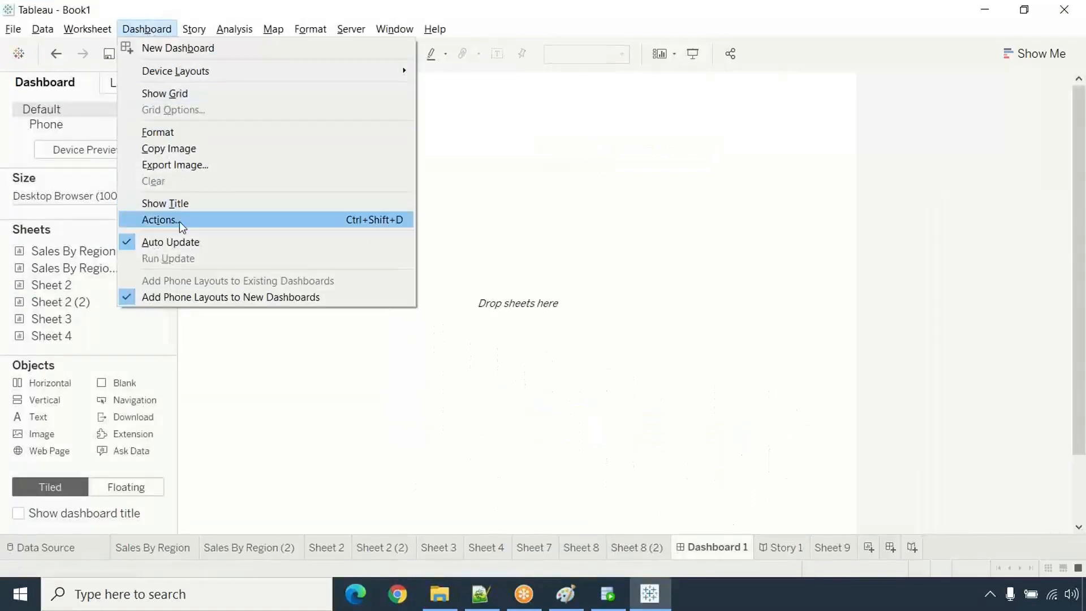
left_click(566, 182)
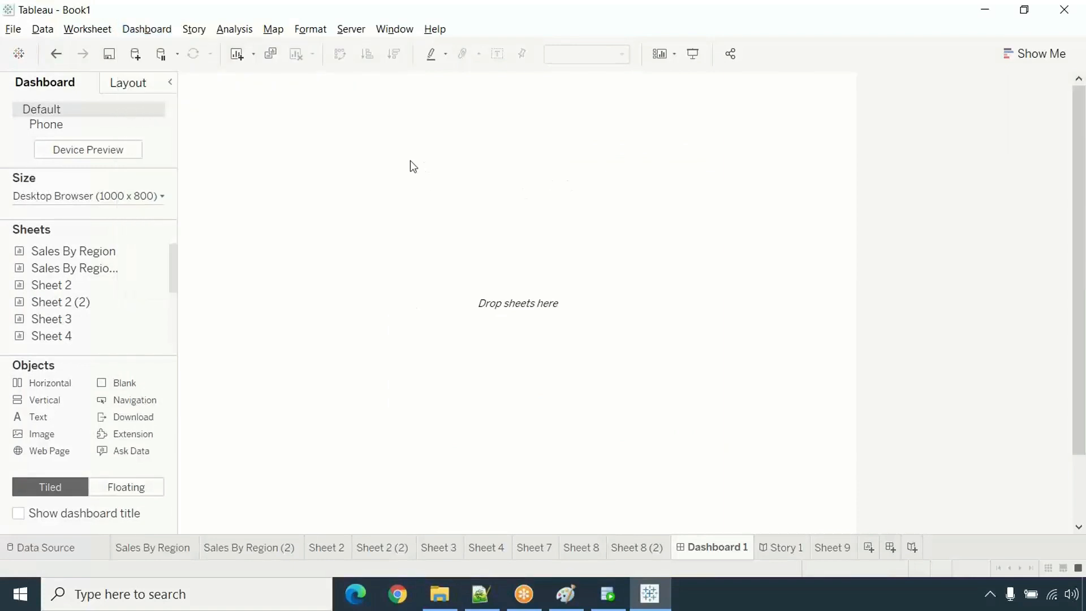
left_click(636, 549)
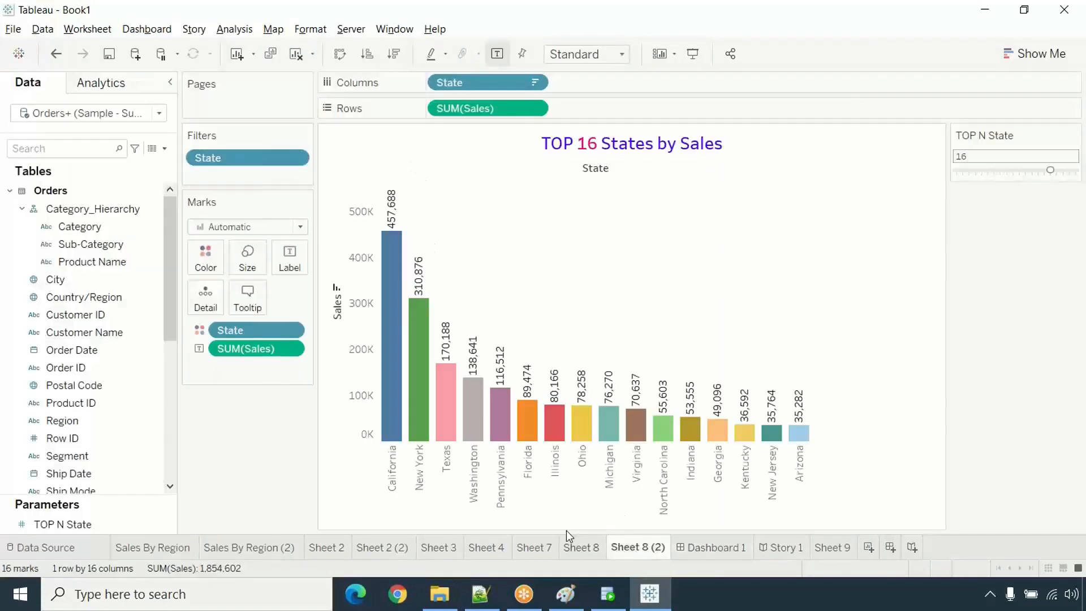
mouse_move(387, 279)
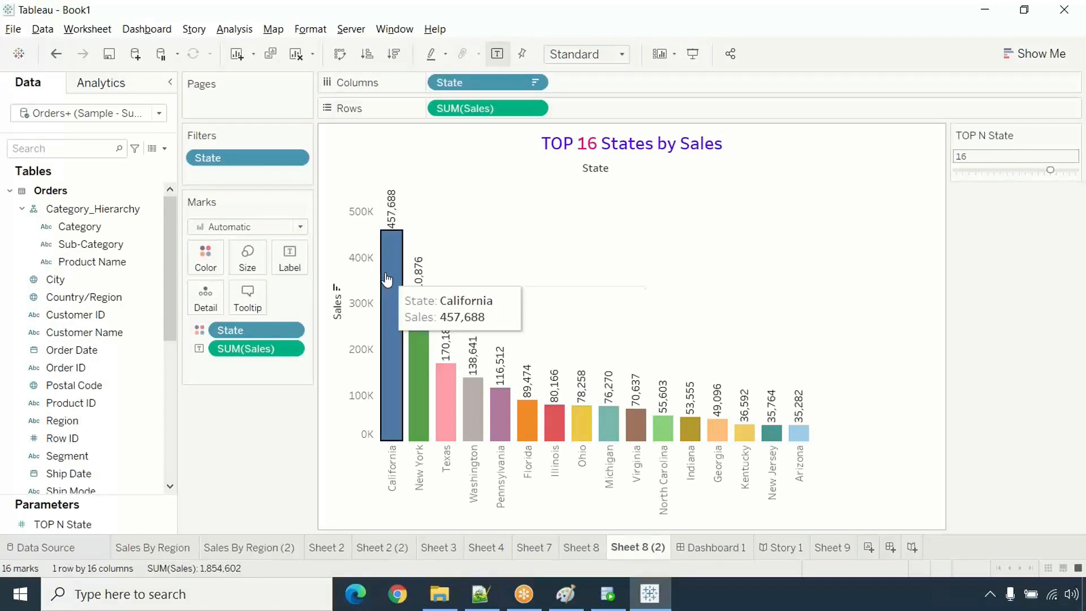
left_click(388, 279)
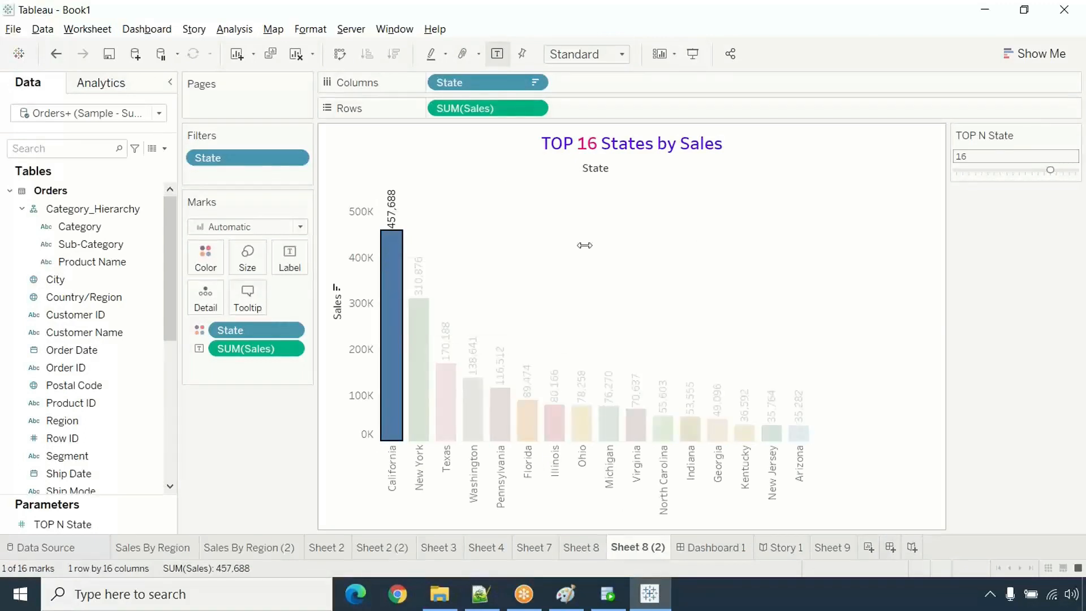
left_click(497, 247)
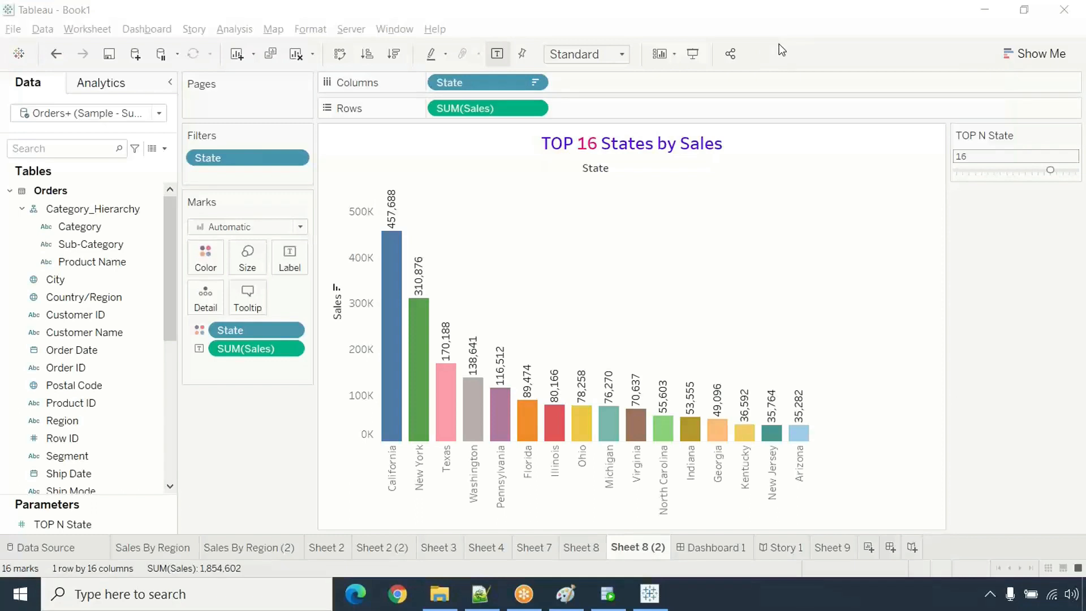
- Set TOP N State to 6, inspect the bars, and finish with the parameter at 9
left_click(990, 169)
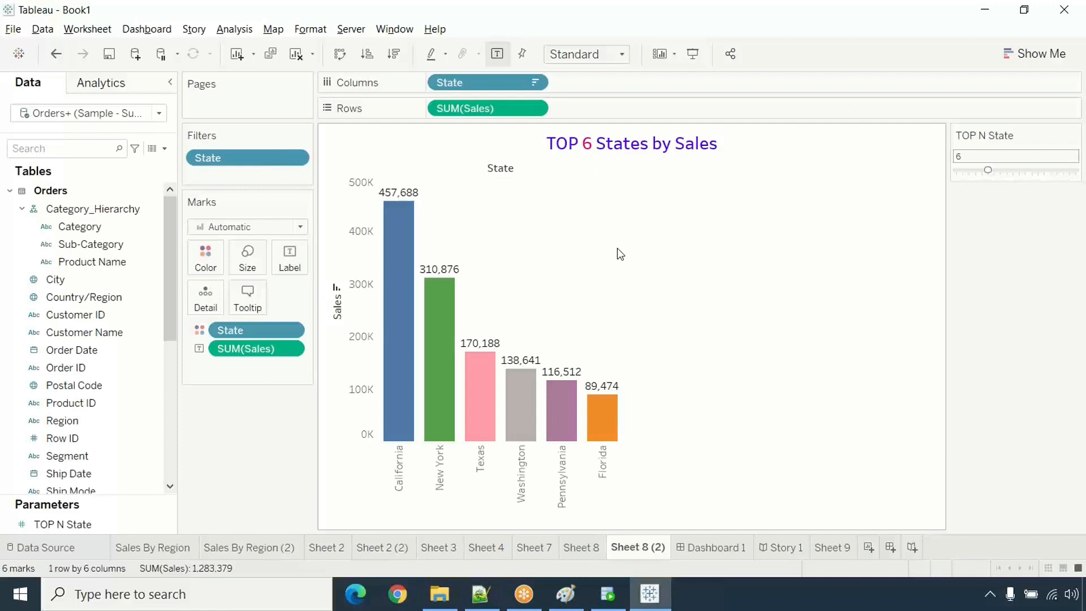
mouse_move(592, 427)
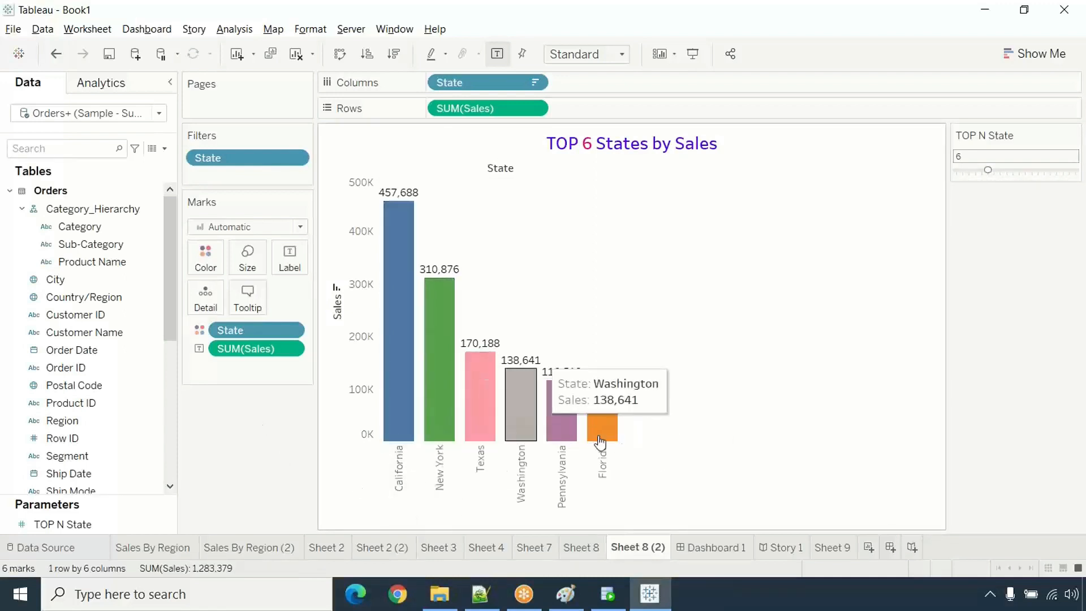
left_click(976, 171)
left_click(1007, 171)
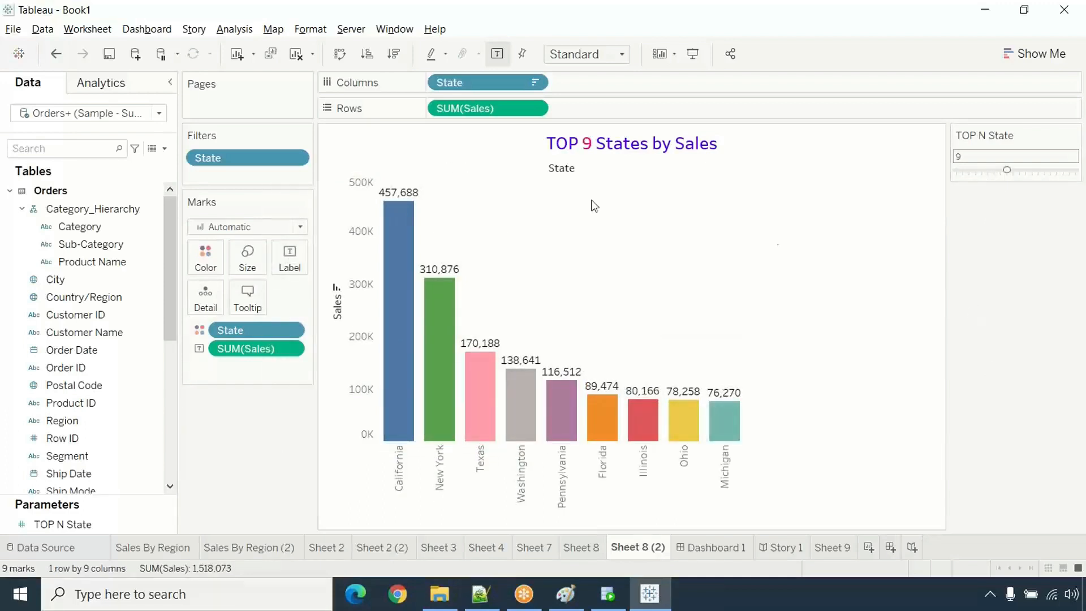
- Try Average as the aggregation of Sales on Rows, and return it to Sum
left_click(534, 108)
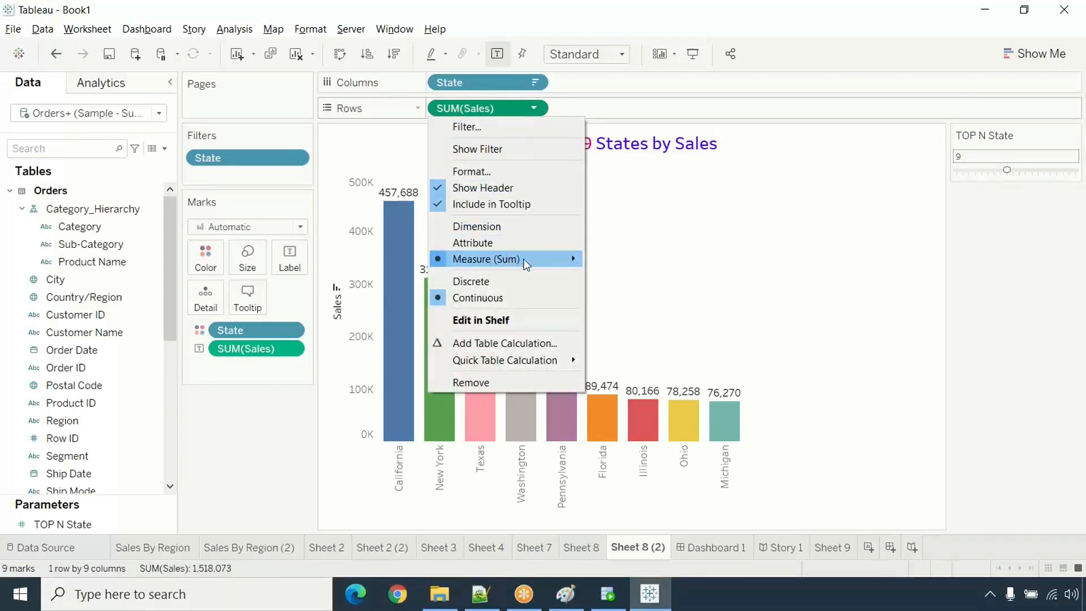
mouse_move(521, 259)
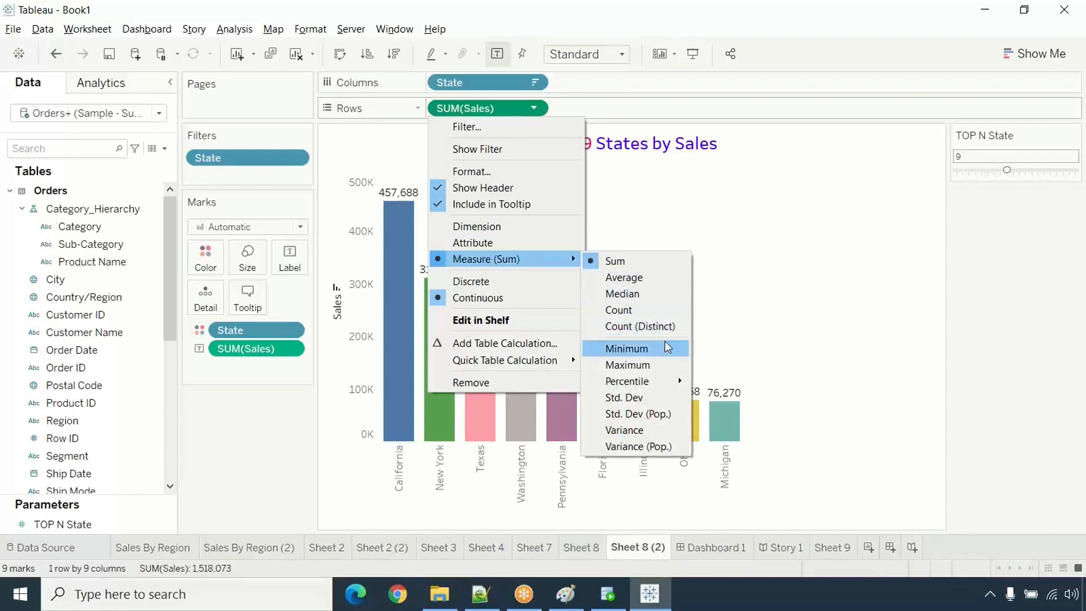
left_click(654, 287)
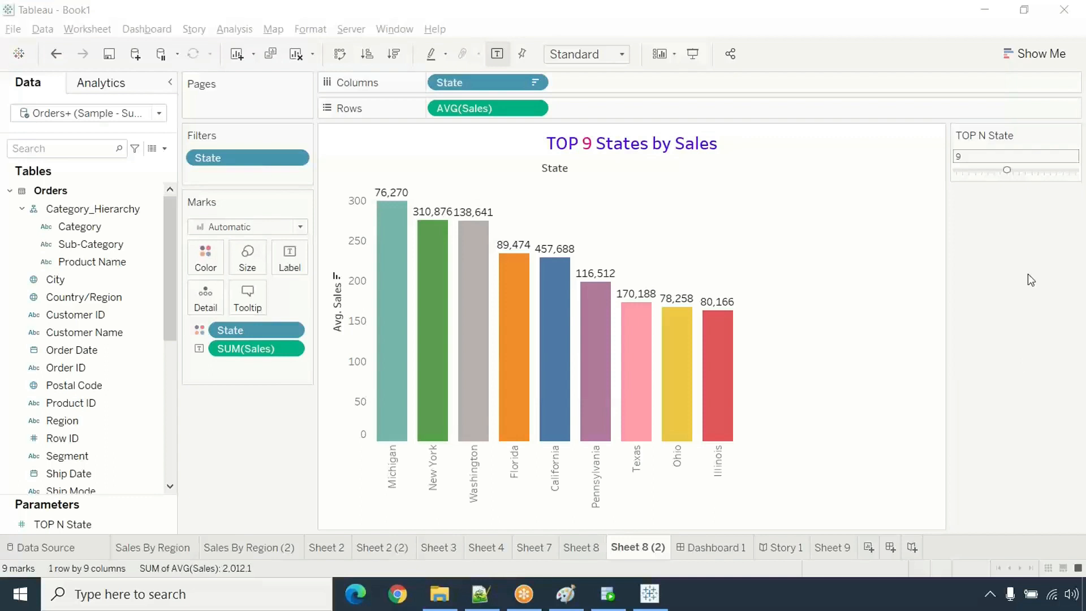
left_click(532, 109)
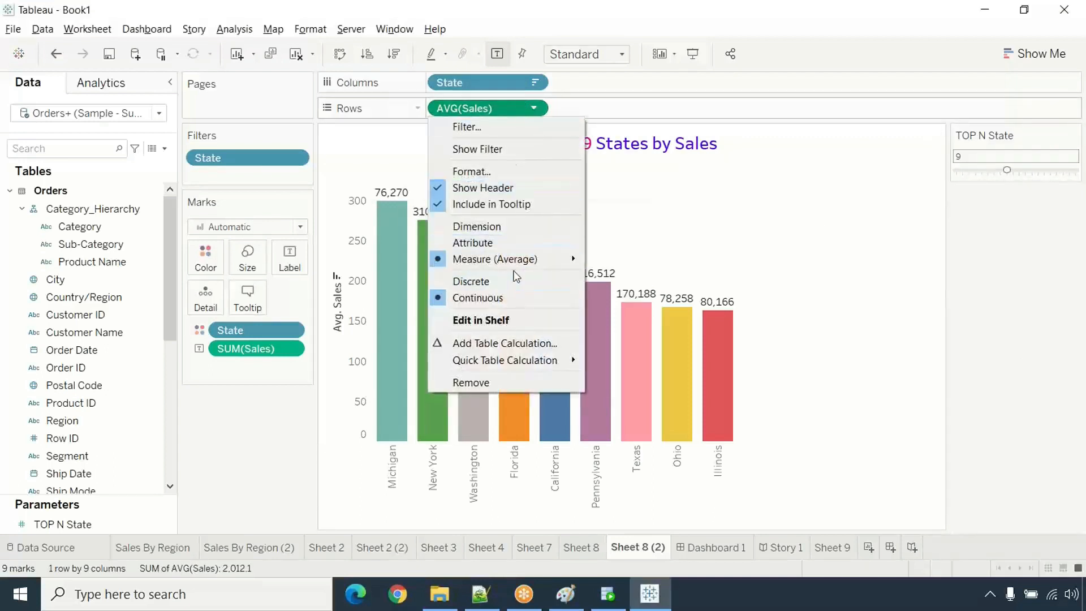
mouse_move(543, 259)
left_click(613, 261)
- Replace State with City on Columns and remove the State filter from the sheet
left_click_drag(473, 79, 93, 412)
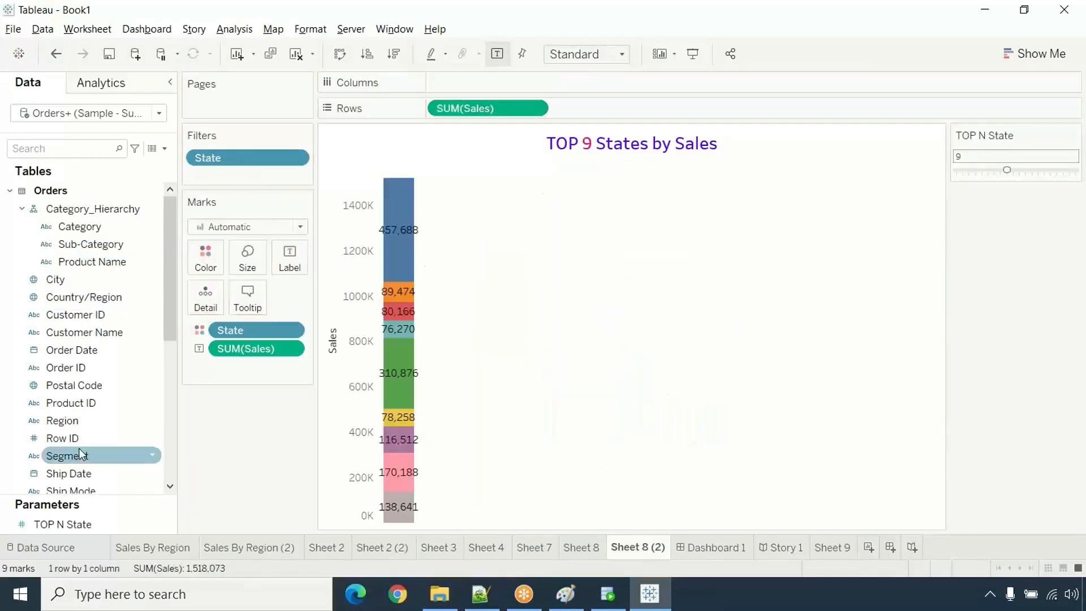
left_click_drag(66, 279, 475, 85)
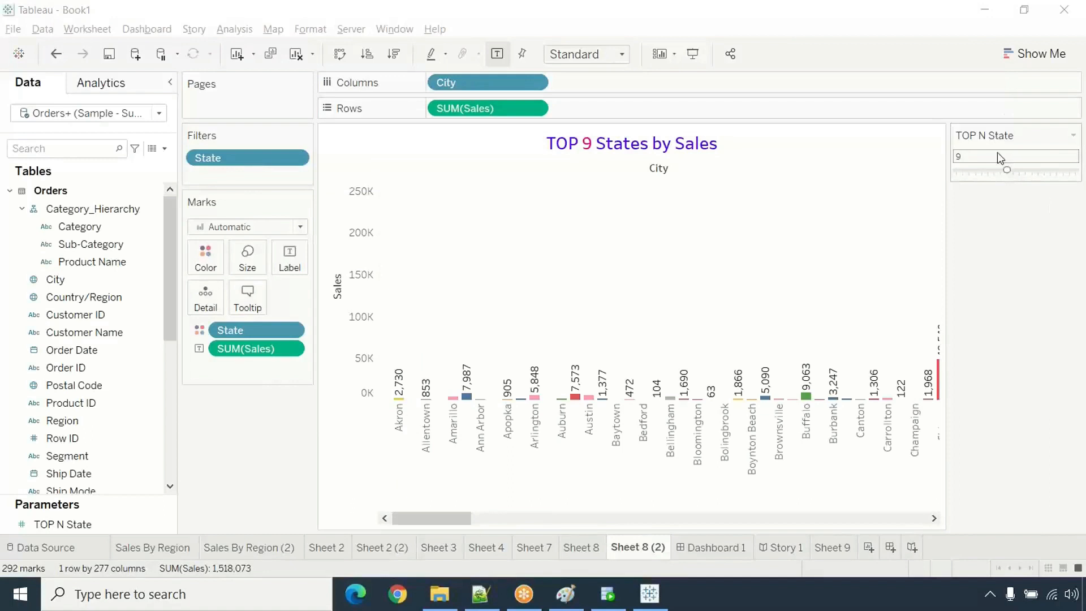
right_click(91, 523)
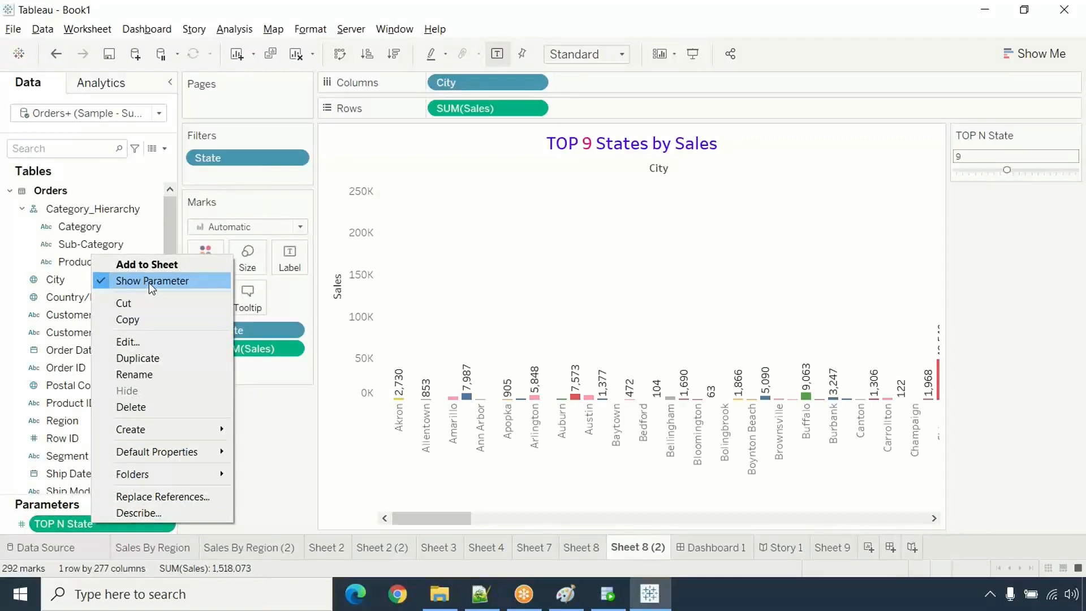
left_click(141, 341)
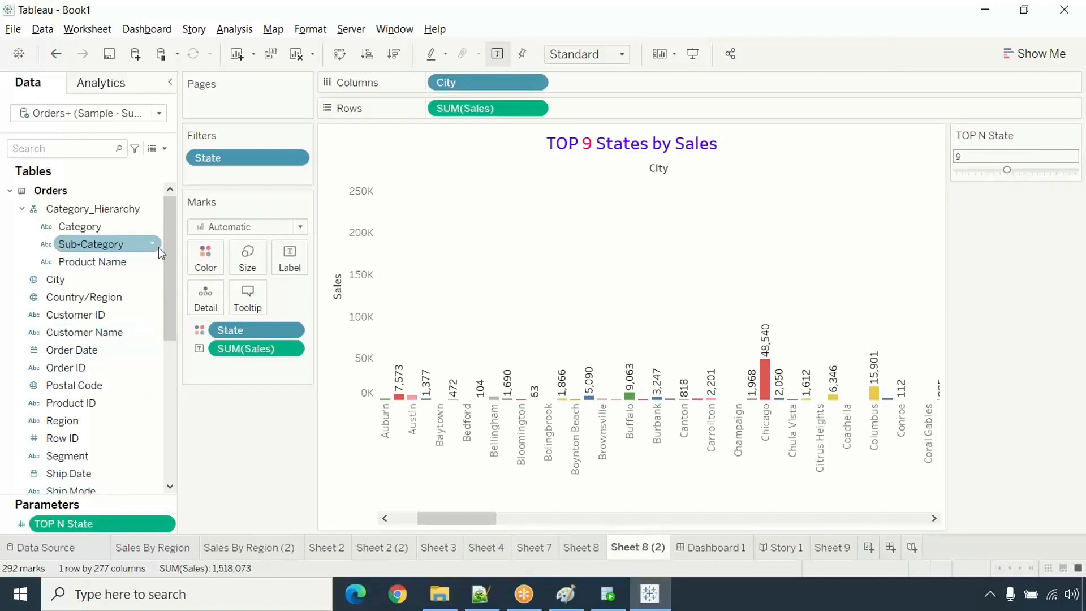
left_click_drag(224, 155, 3, 318)
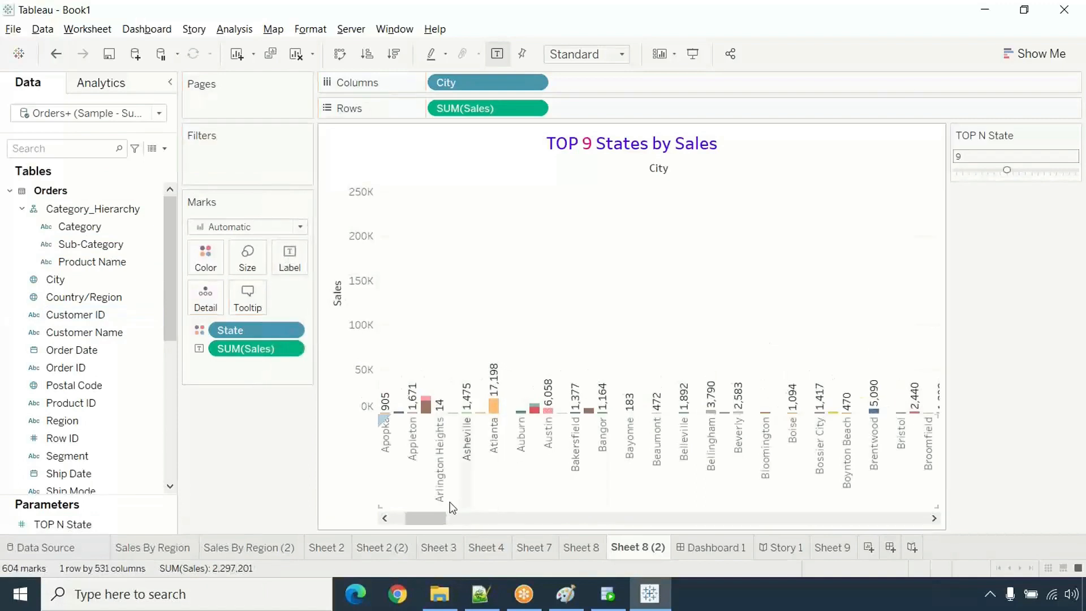
- Replace State with City on the Color mark and hide the City color legend
left_click_drag(427, 518, 342, 521)
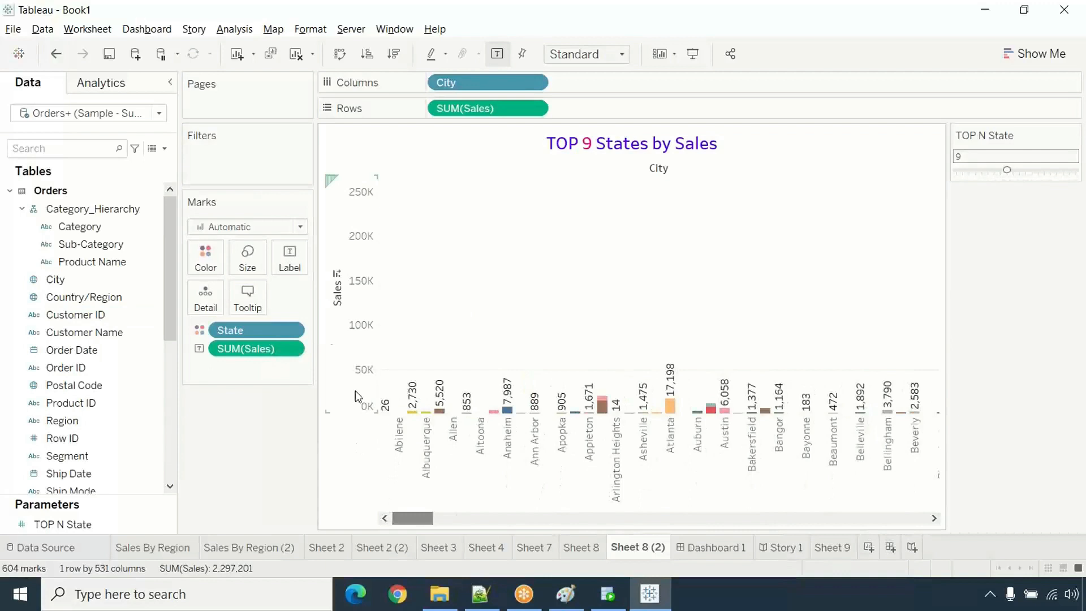
left_click_drag(258, 329, 62, 469)
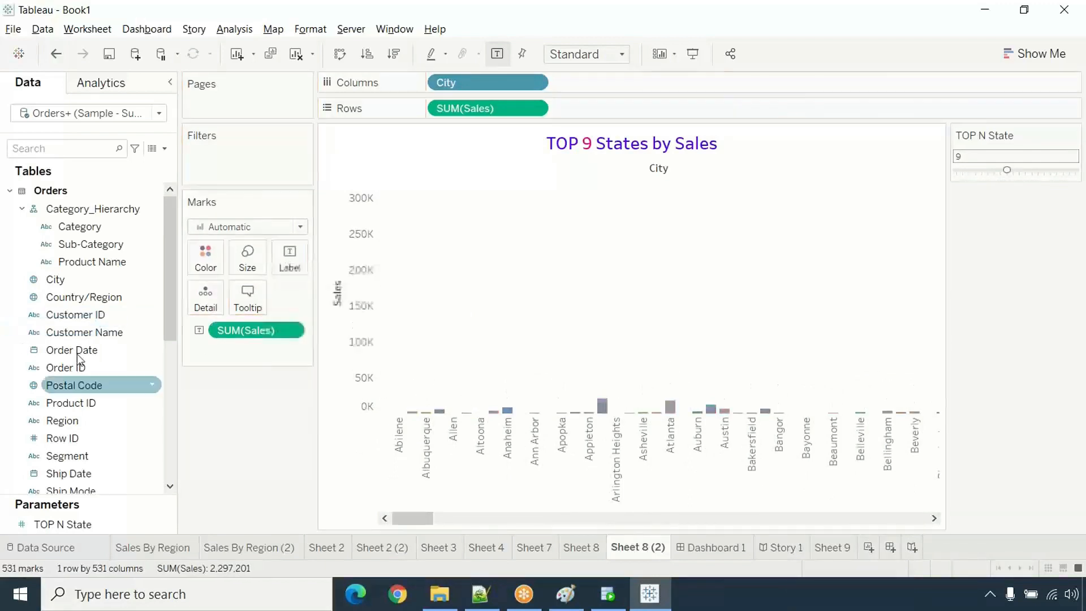
left_click_drag(56, 279, 207, 266)
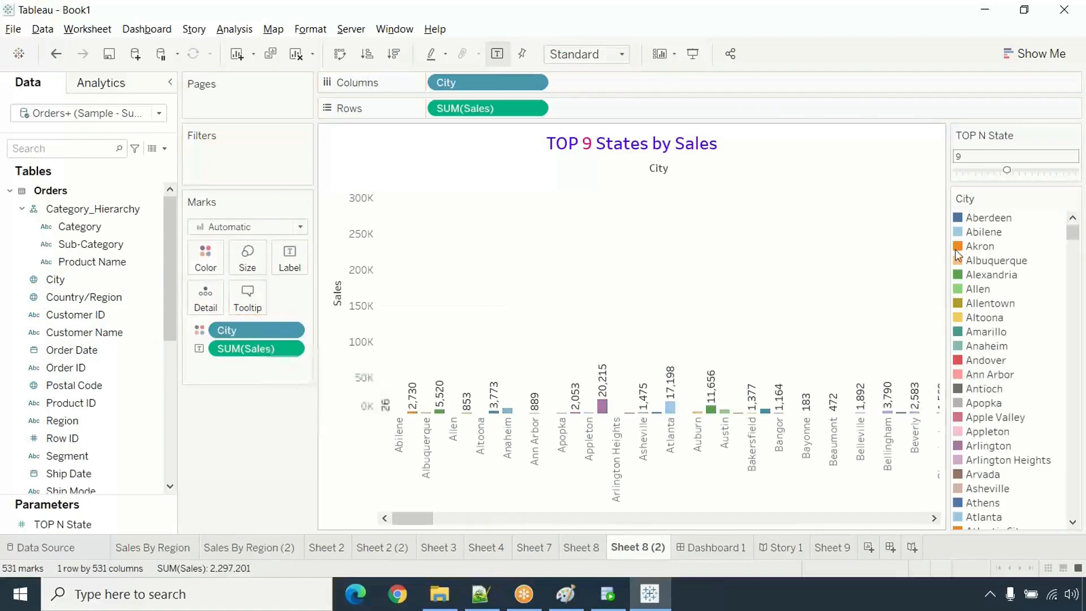
left_click(1072, 199)
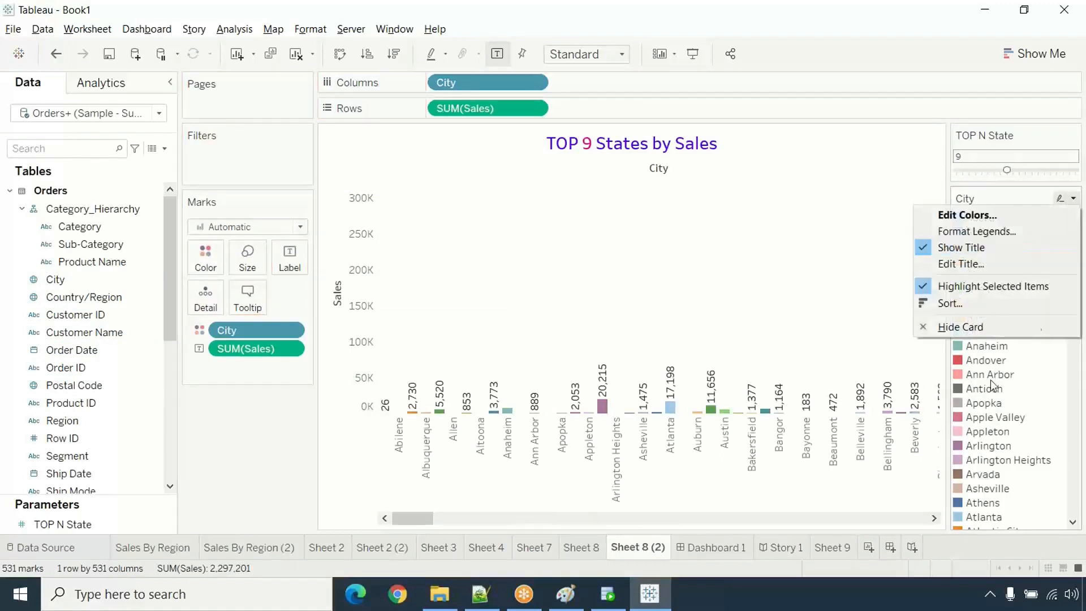
left_click(962, 328)
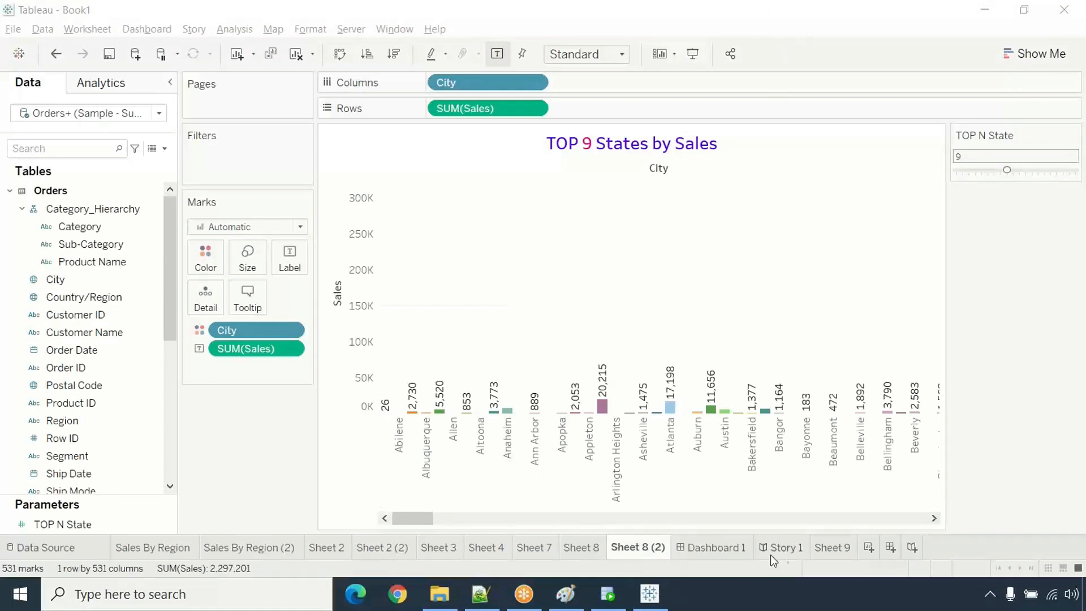
- Look through the workbook's existing sheets, examine the date filters on Sheet 7, and finish on the empty Sheet 9
left_click(827, 549)
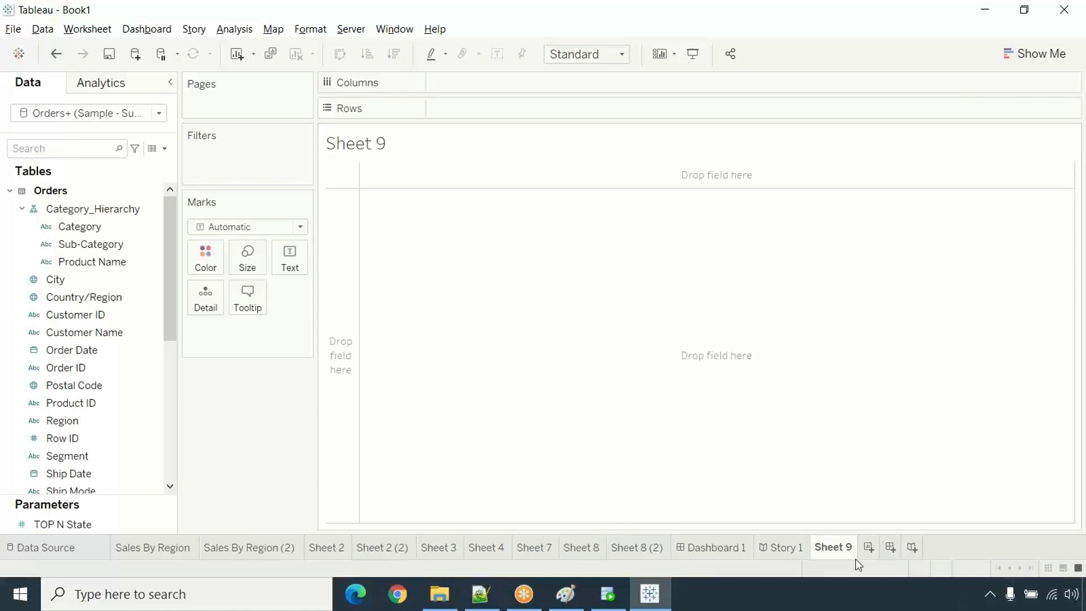
left_click(635, 547)
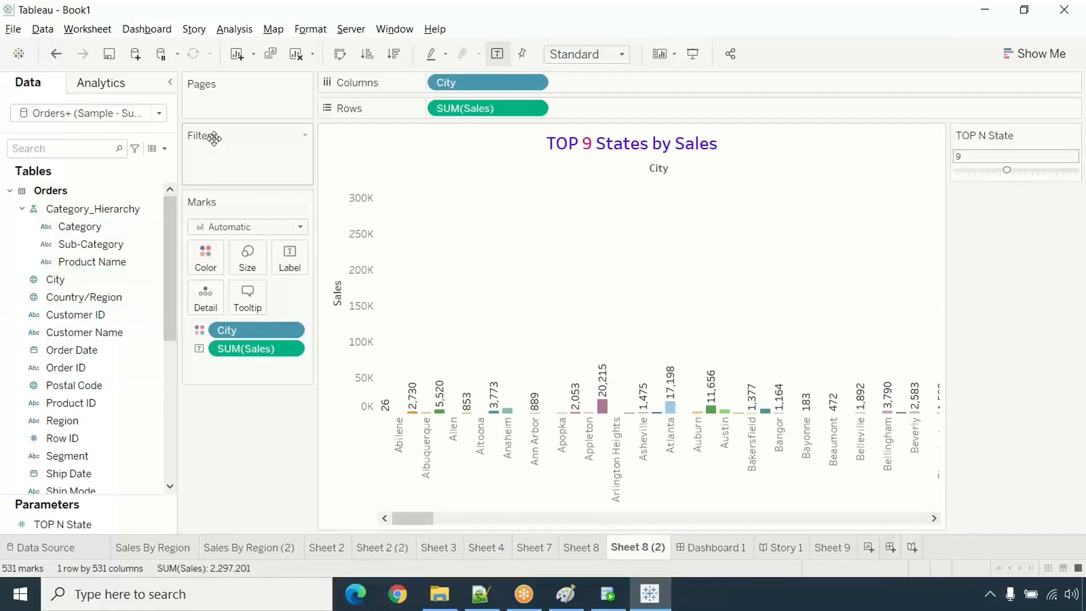
left_click(320, 547)
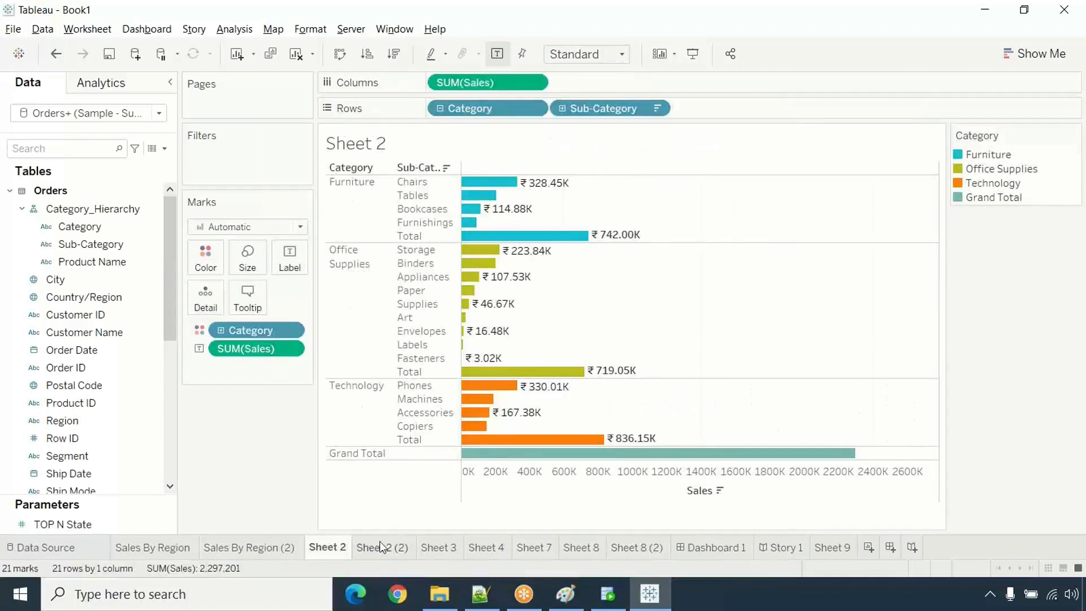
left_click(380, 546)
left_click(444, 547)
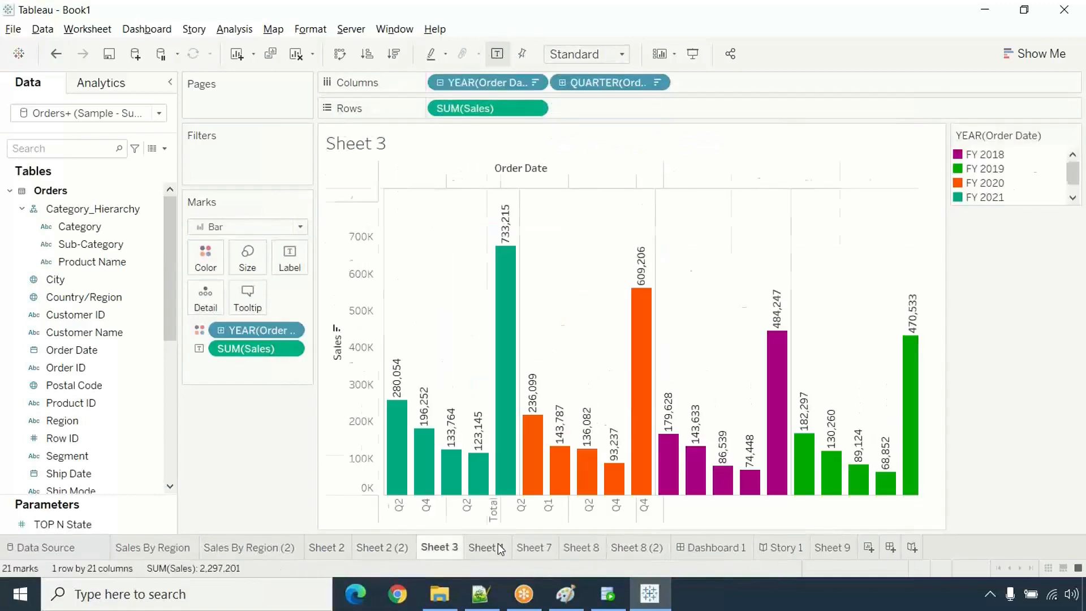
left_click(491, 547)
left_click(544, 547)
left_click(597, 548)
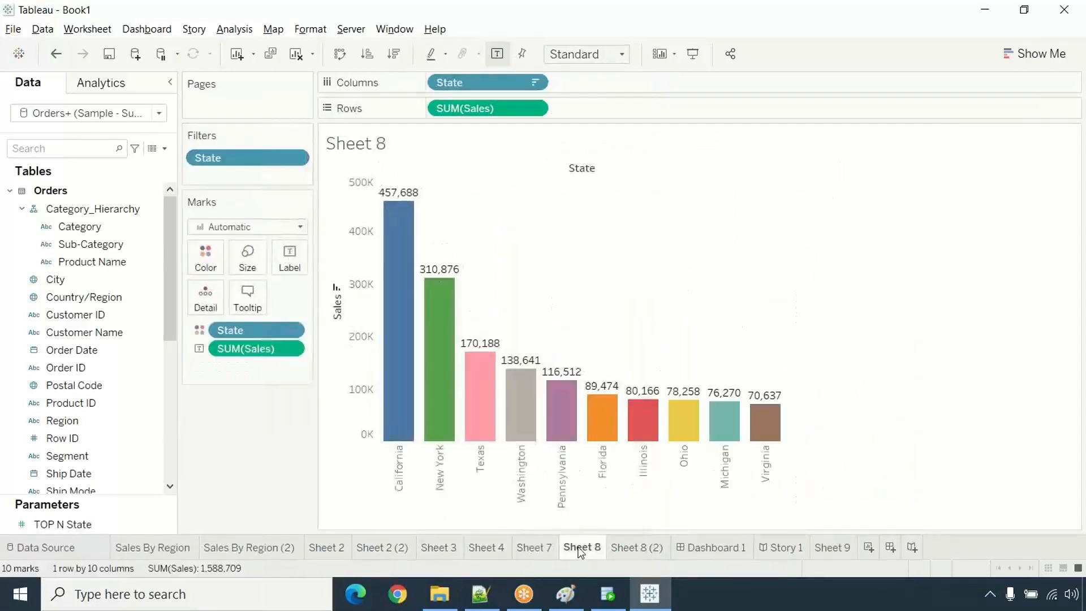
left_click(539, 548)
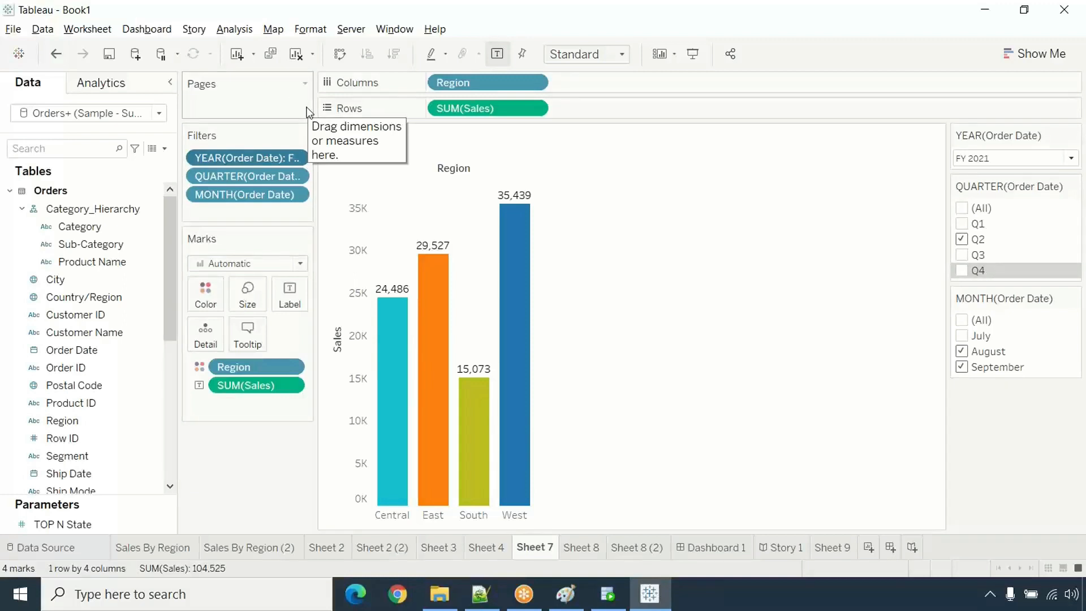
left_click(833, 550)
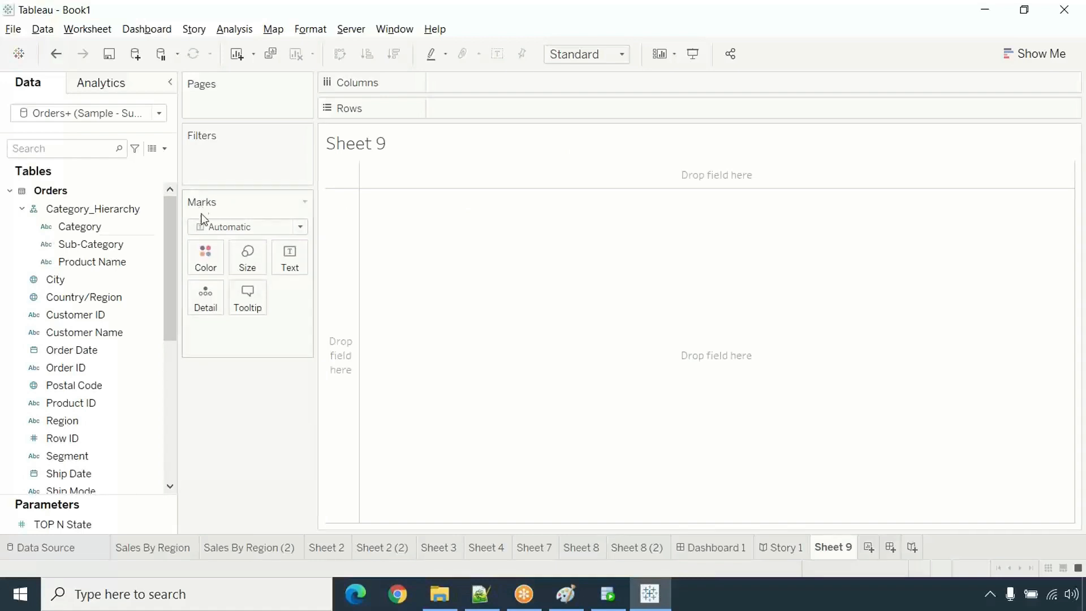
left_click_drag(77, 346, 217, 151)
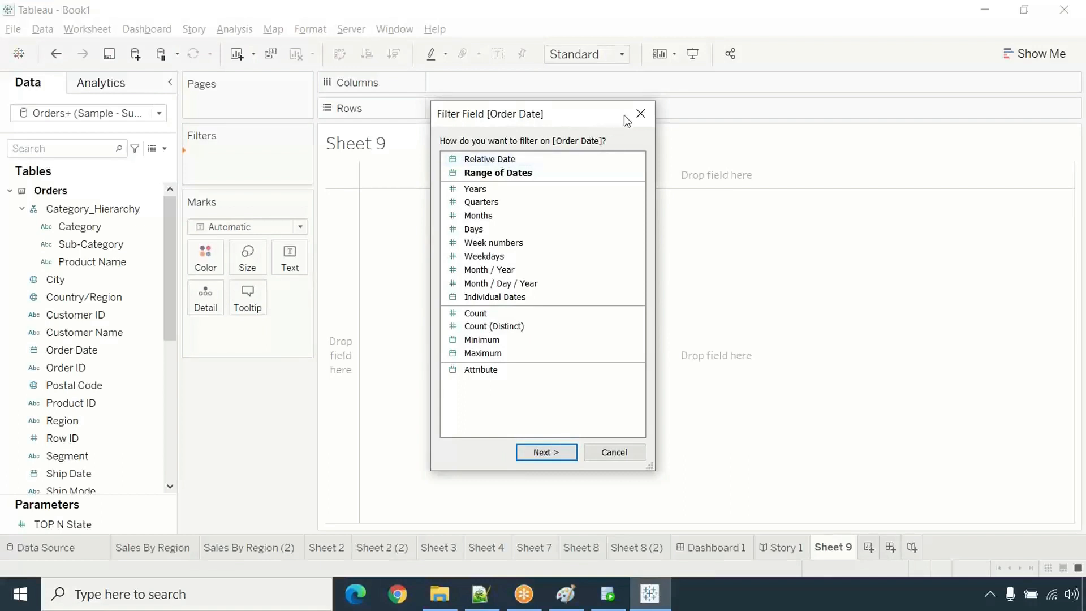
left_click(640, 114)
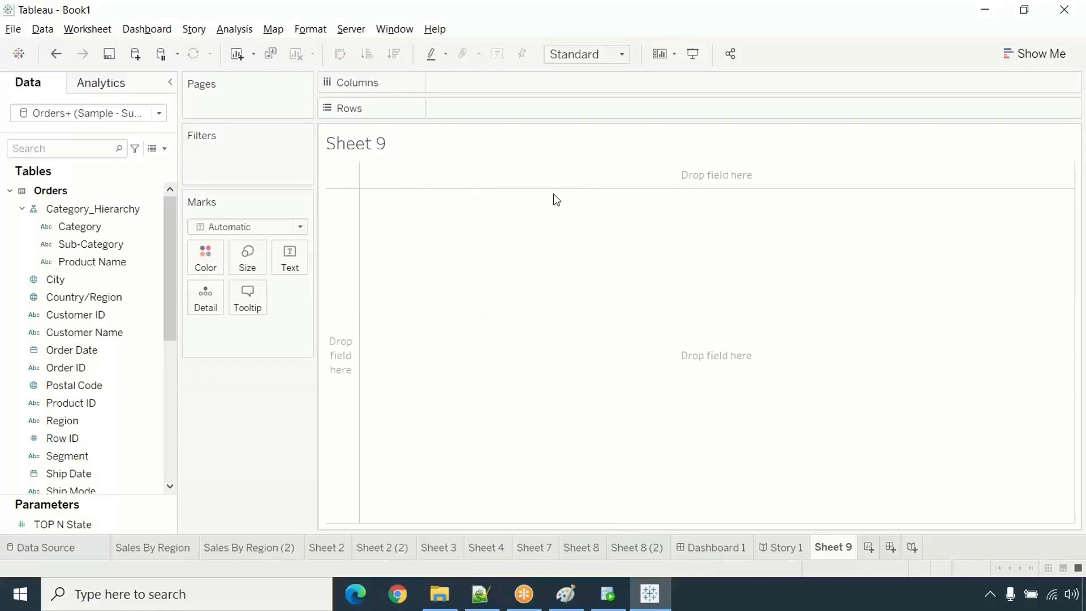
left_click(66, 436)
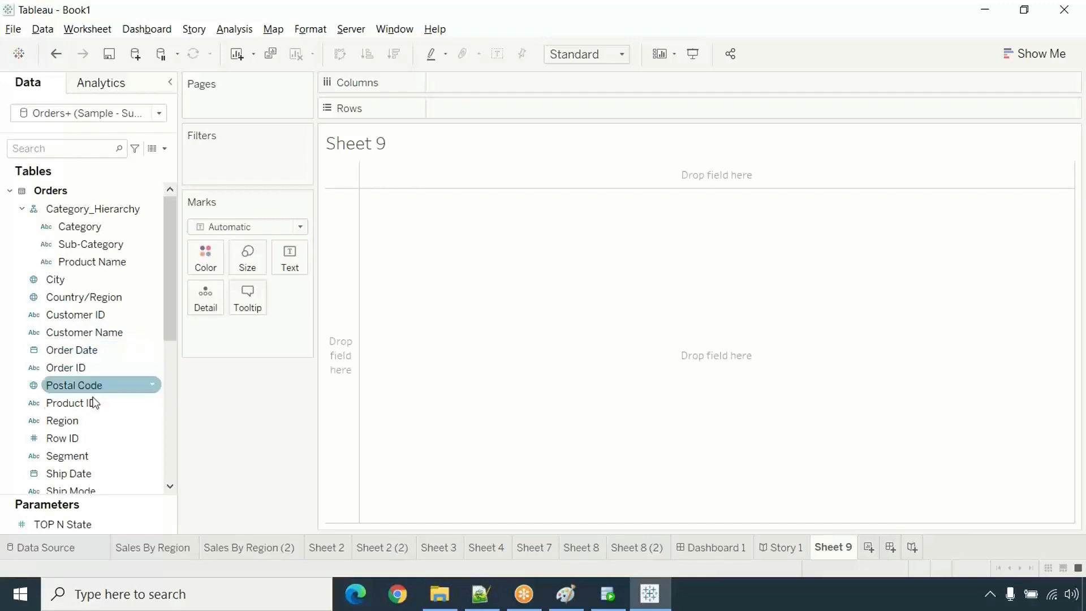
- Build a bar chart with Region on Columns and the sum of Sales on Rows
left_click_drag(84, 422, 497, 90)
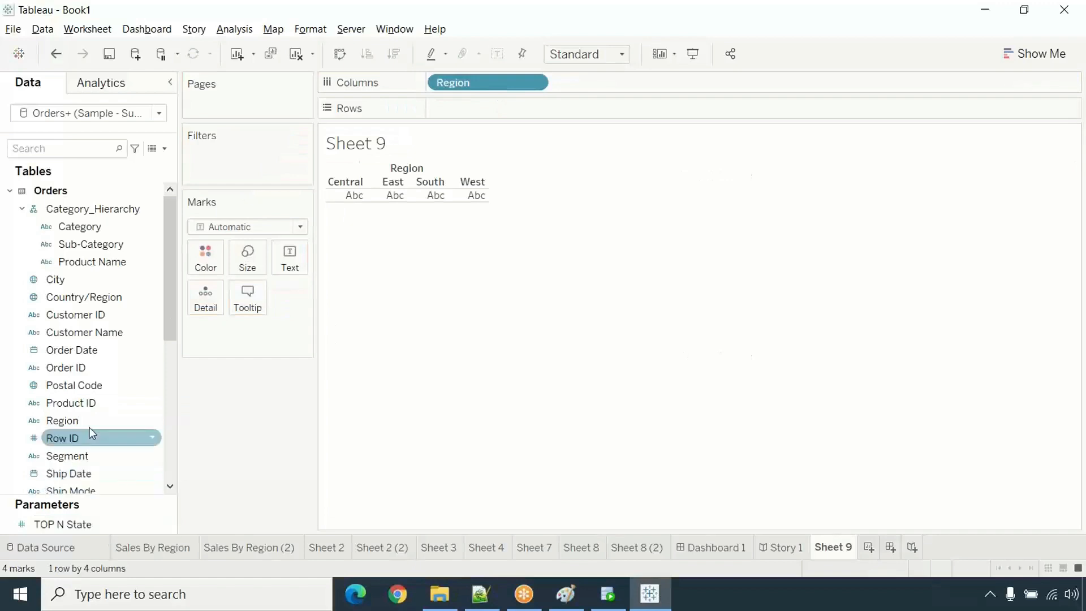
scroll(84, 441, "down", 2)
left_click_drag(62, 474, 473, 108)
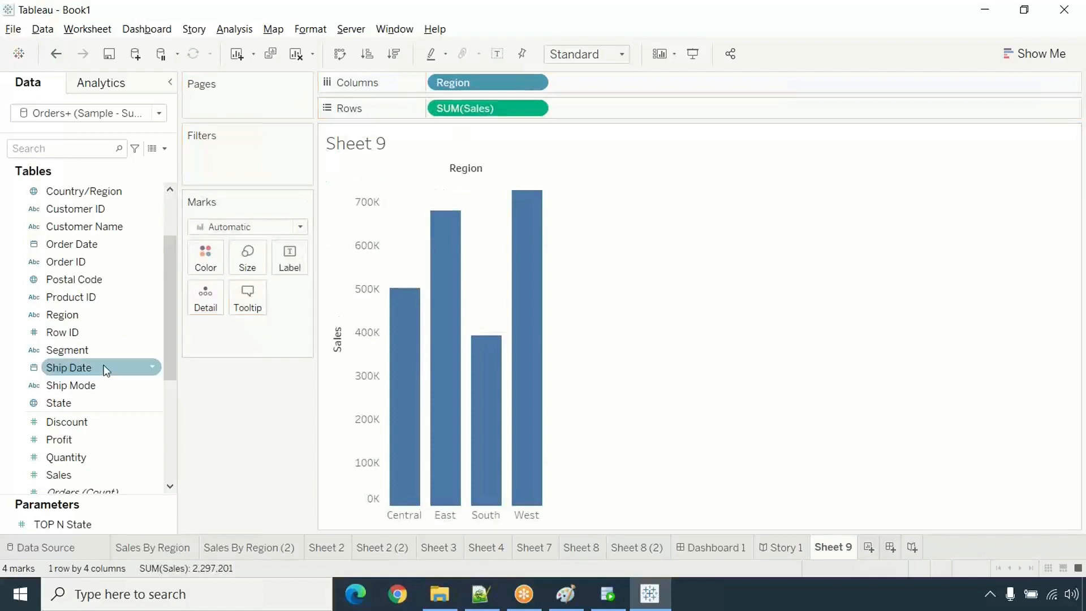
- Add a relative date filter on Order Date limited to This year, looking at the other date filter modes before applying it
left_click_drag(77, 243, 232, 155)
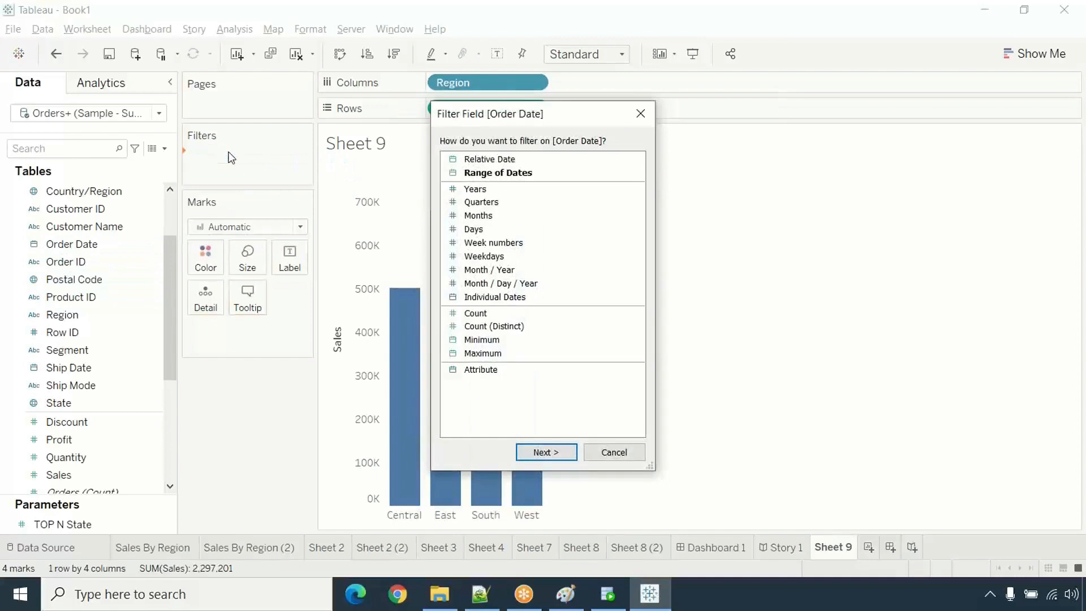
left_click(514, 159)
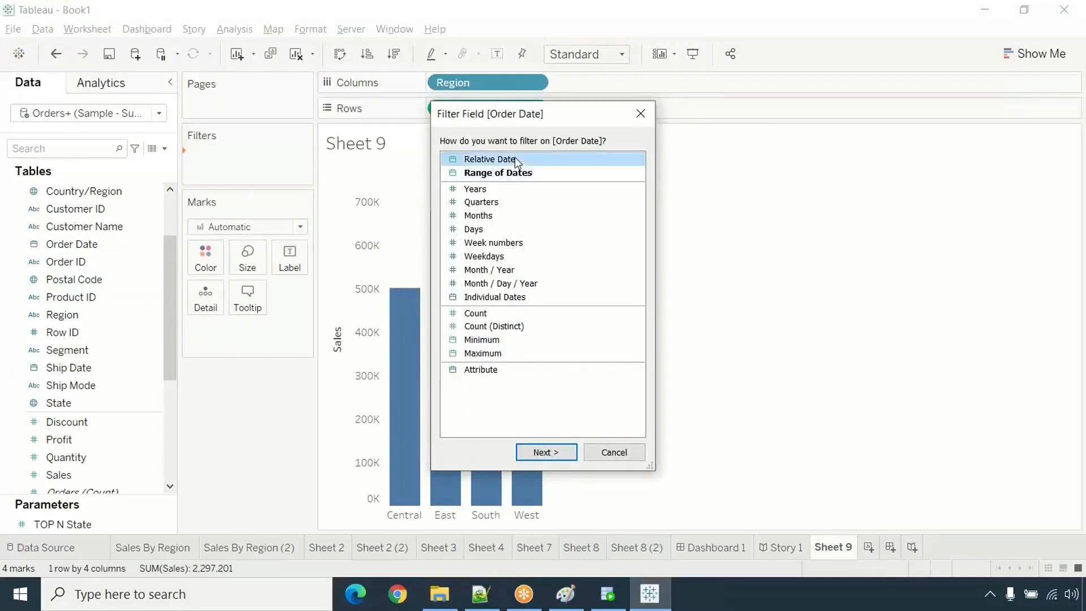
left_click(555, 451)
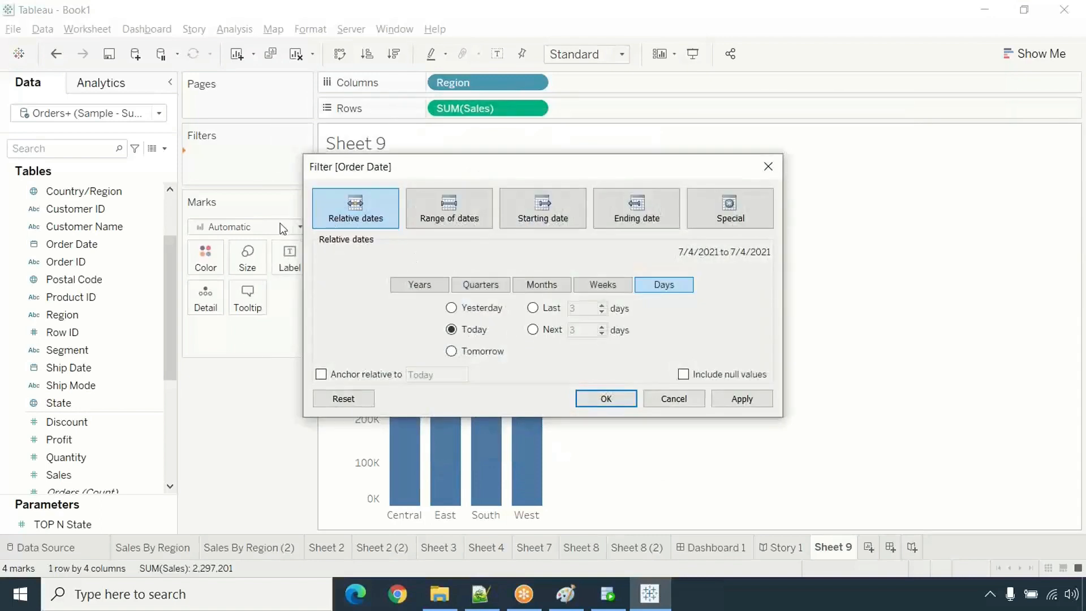
left_click(446, 217)
left_click(520, 221)
left_click(636, 218)
left_click(361, 216)
left_click(419, 288)
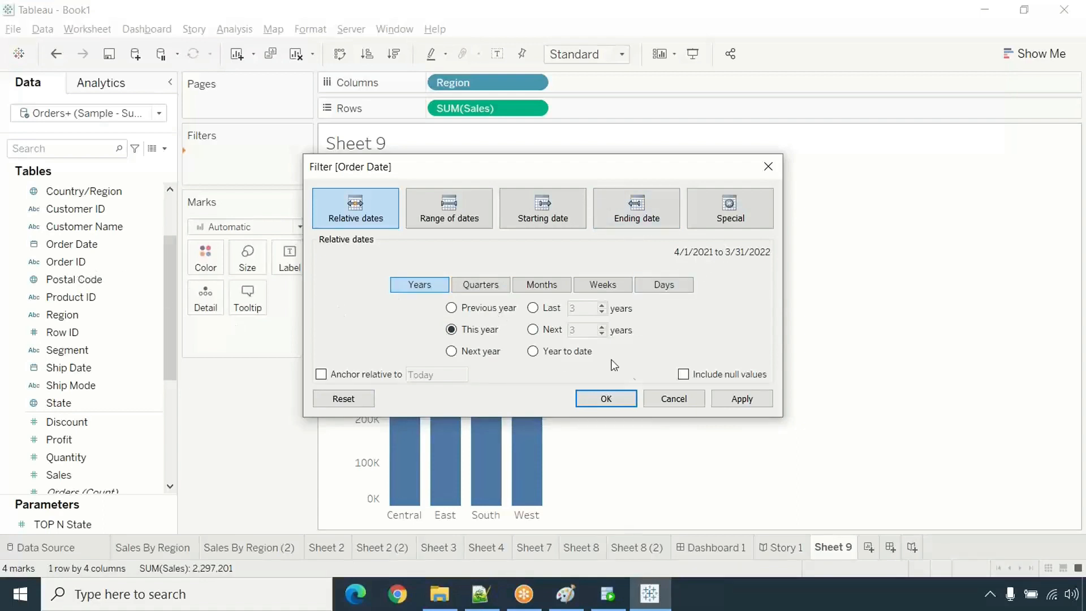
left_click(738, 403)
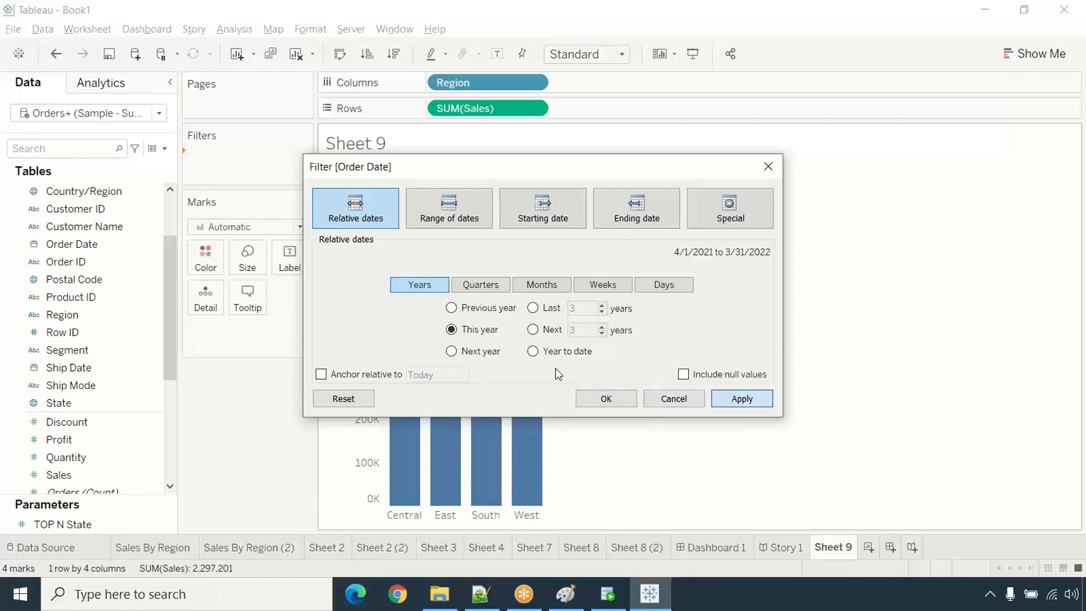
key("Return")
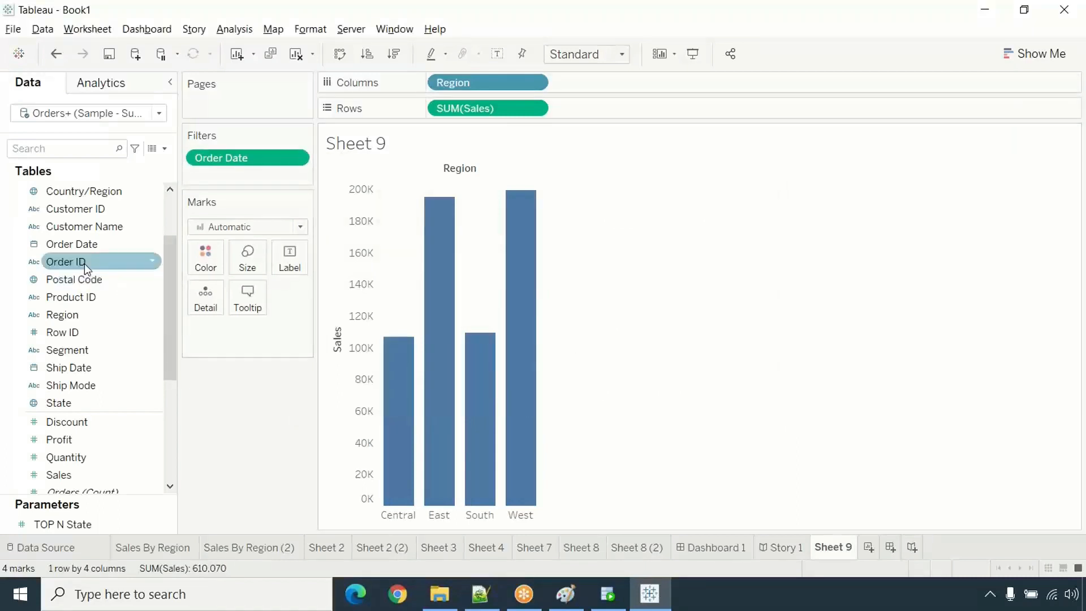
- Set the default fiscal year start of Order Date to January and inspect the West bar
left_click(88, 247)
right_click(87, 246)
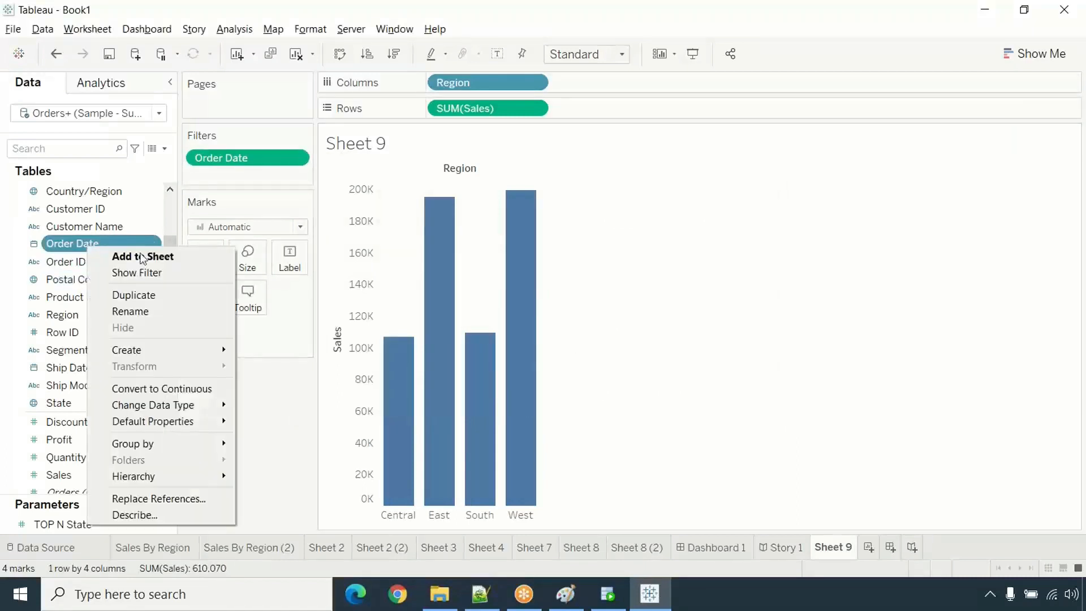
mouse_move(190, 423)
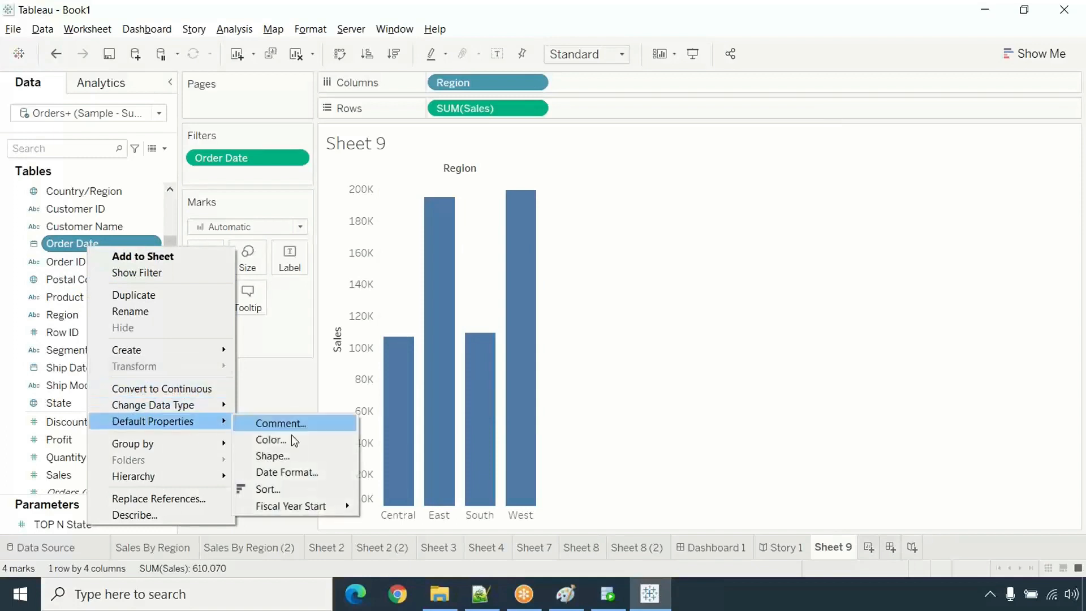
mouse_move(299, 505)
left_click(402, 423)
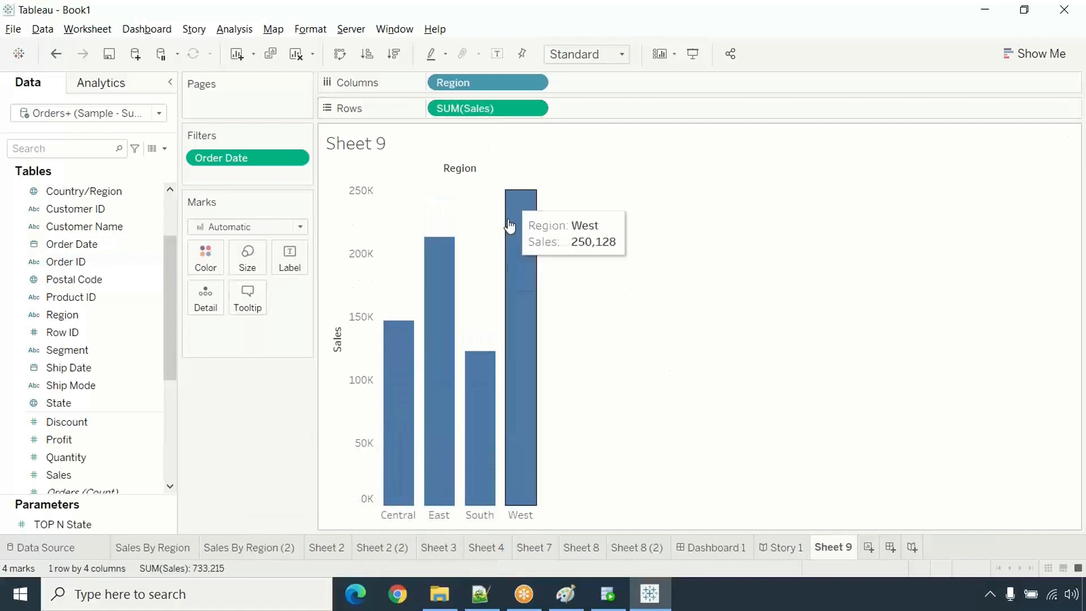
mouse_move(514, 271)
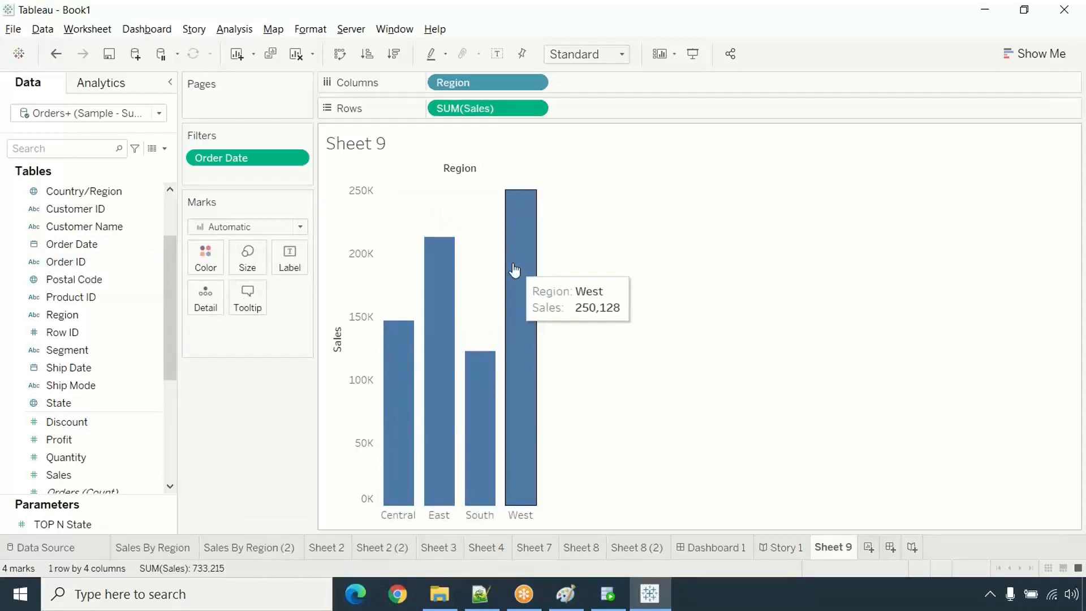
- Show the Order Date filter beside the chart, try Previous year, and set it to Last 3 years
right_click(277, 158)
left_click(334, 33)
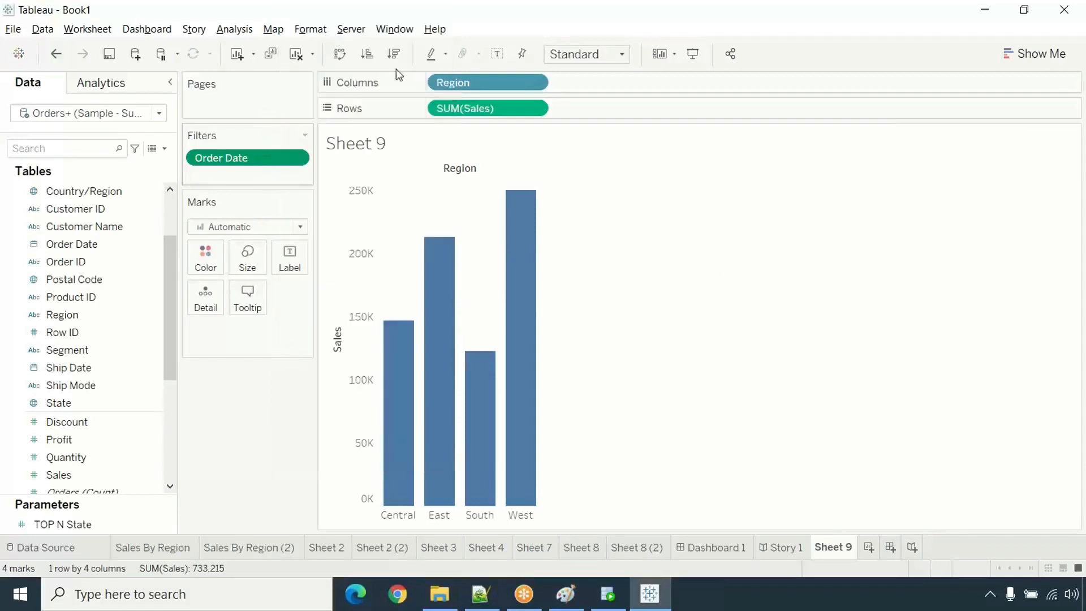
left_click(985, 157)
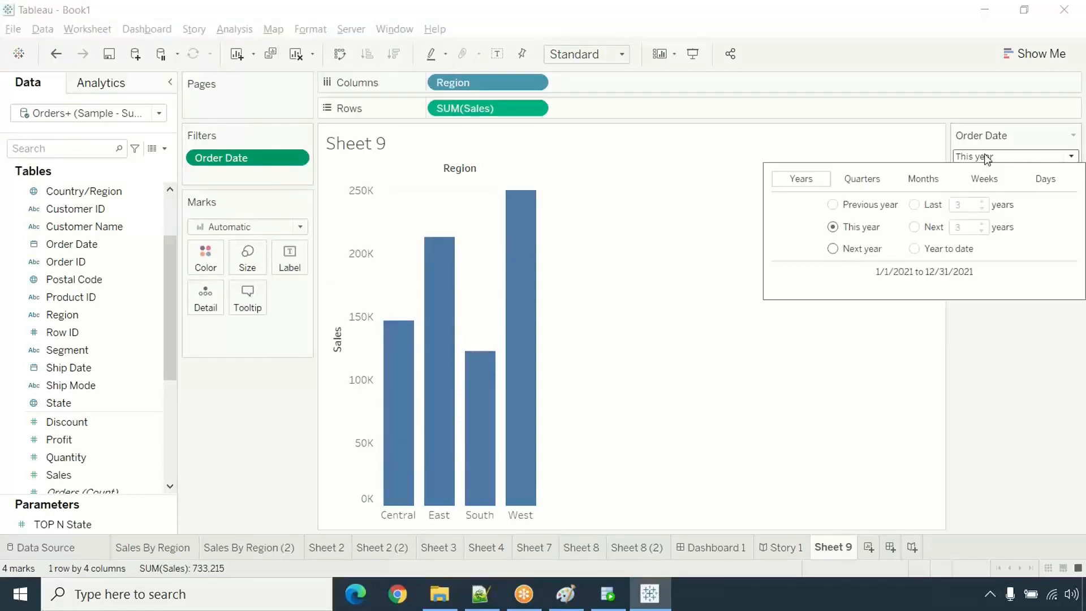
left_click(838, 206)
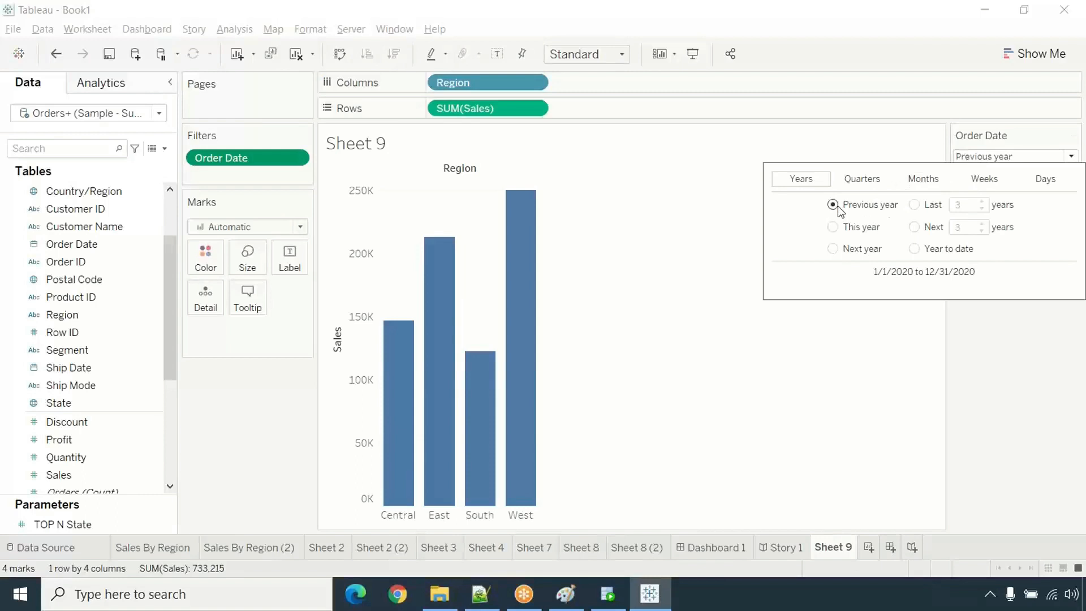
left_click(921, 207)
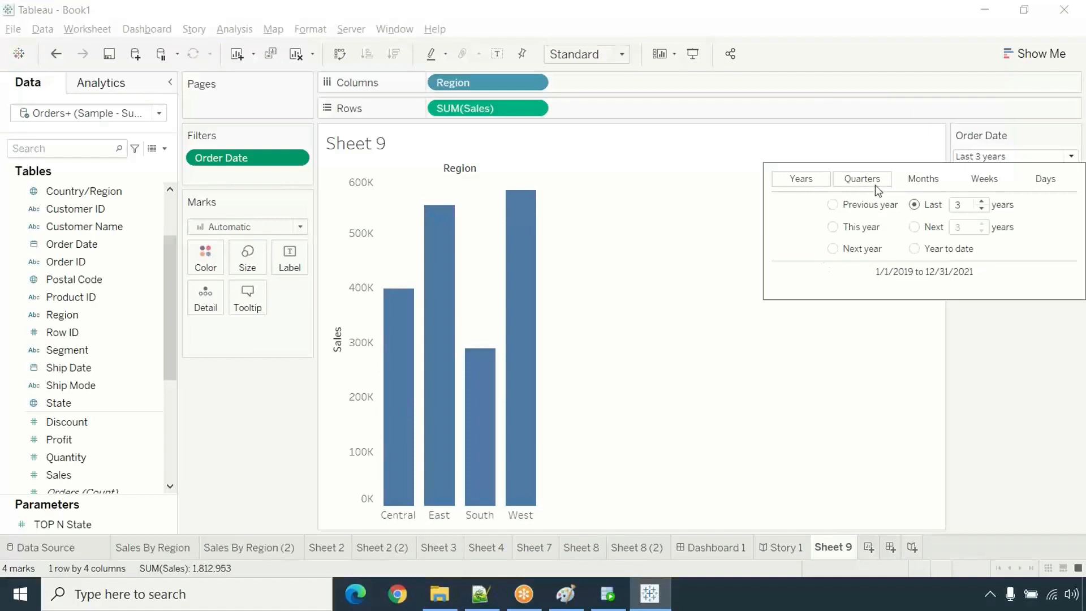
left_click(706, 291)
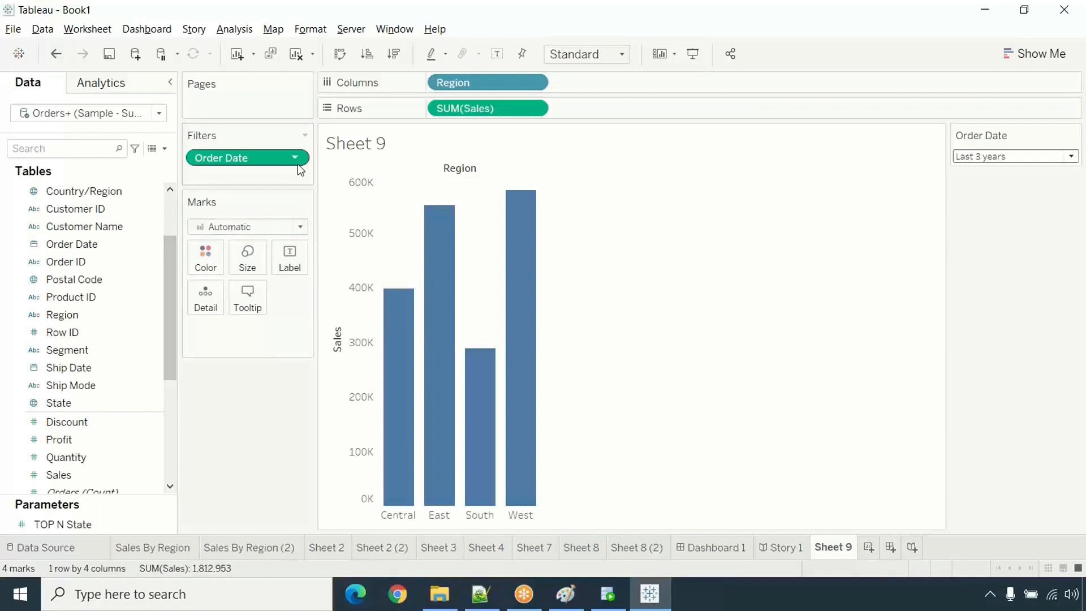
- Set the Order Date filter back to This year
left_click(991, 160)
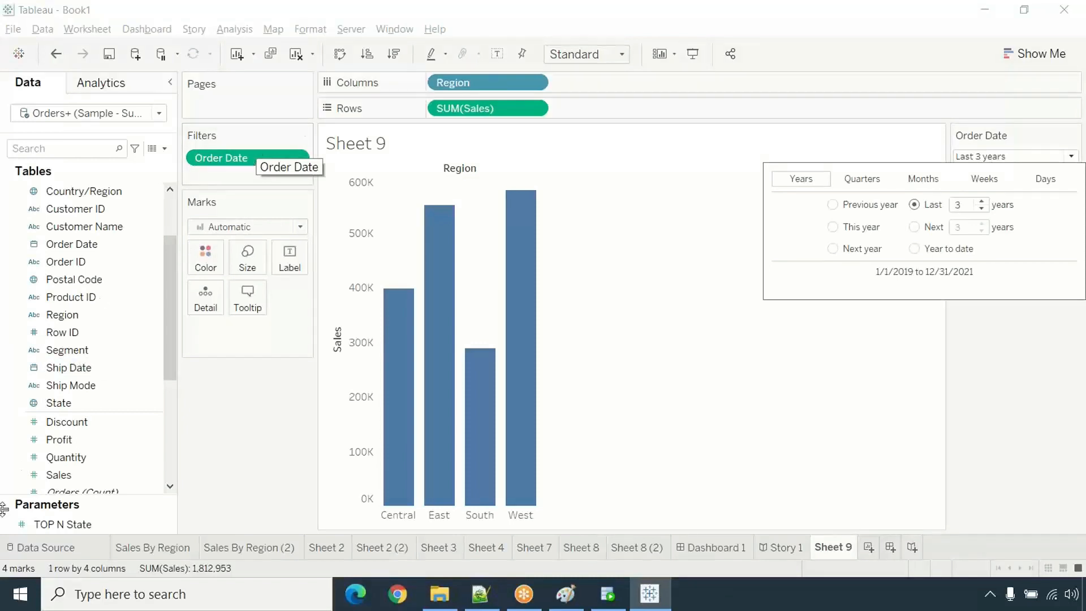
left_click(72, 457)
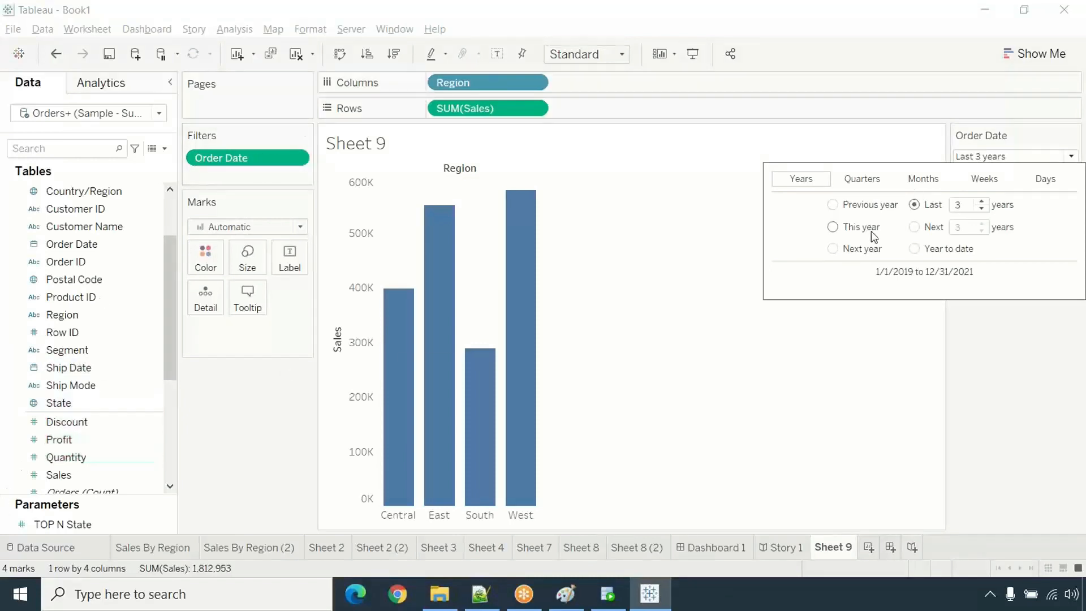
left_click(839, 228)
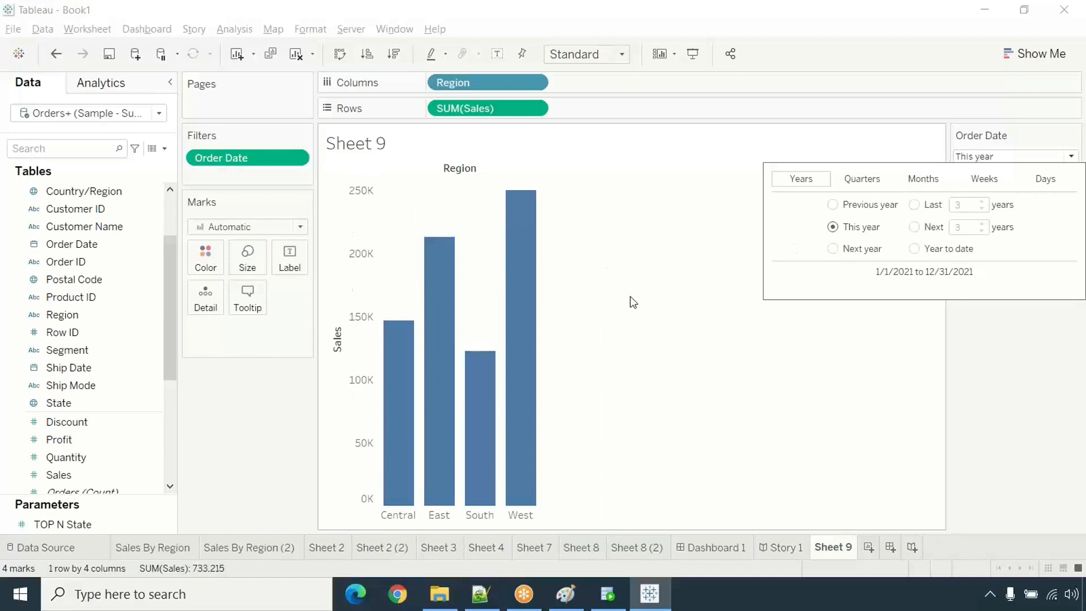
left_click(972, 342)
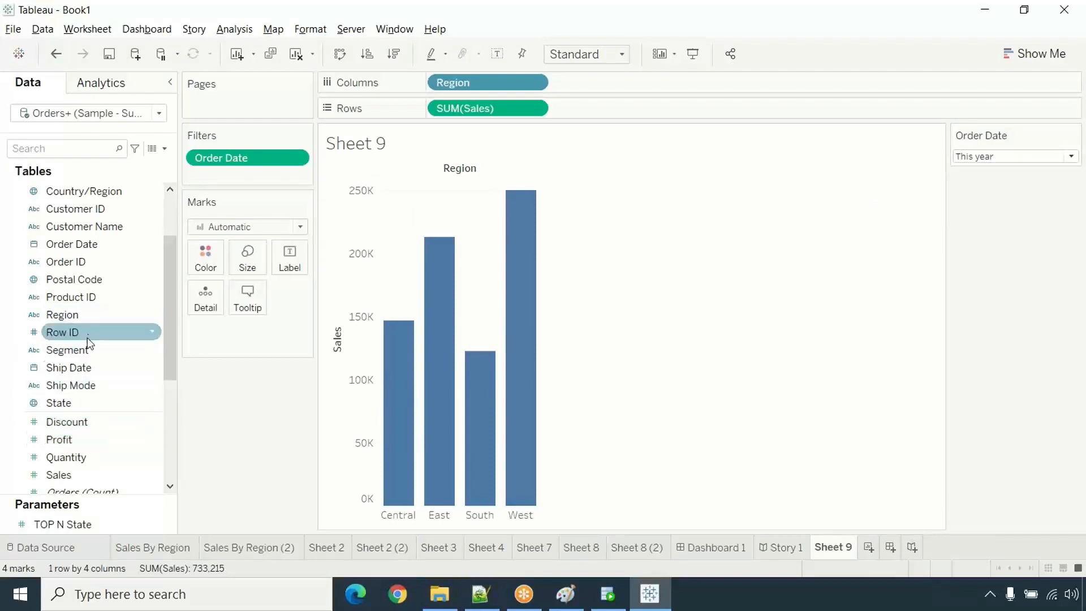
scroll(104, 433, "down", 1)
left_click_drag(67, 422, 217, 171)
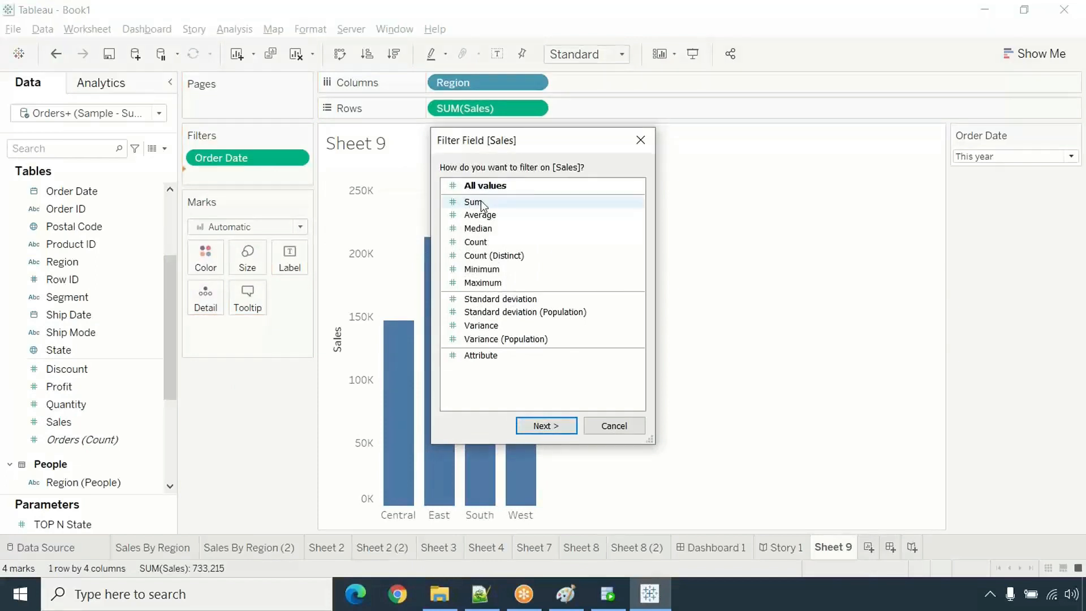
left_click(639, 141)
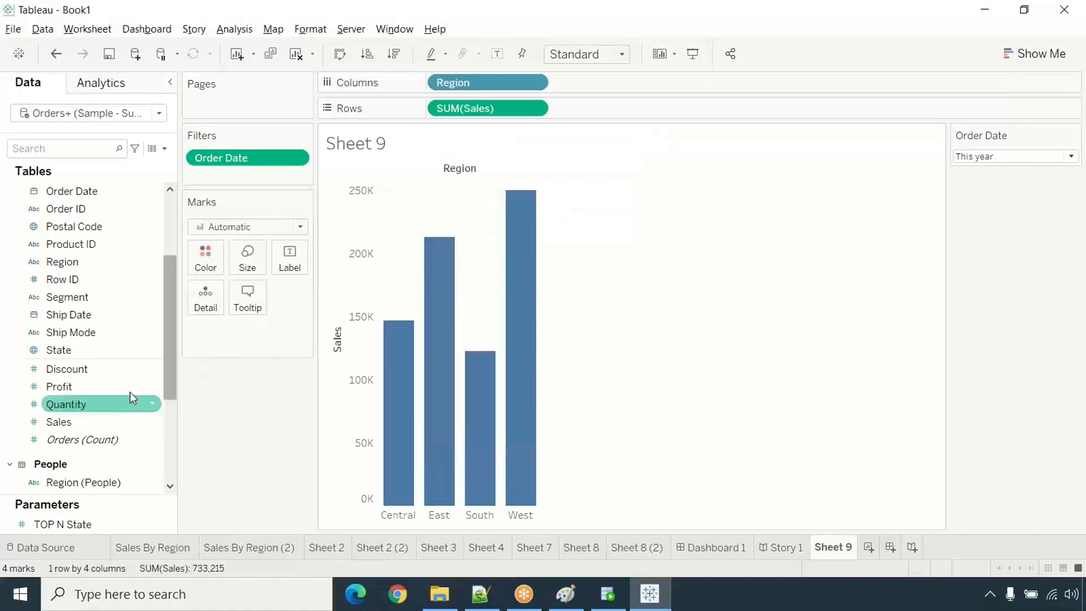
- Add a State filter limited to the top 10 states by sum of Sales
left_click_drag(67, 353, 218, 179)
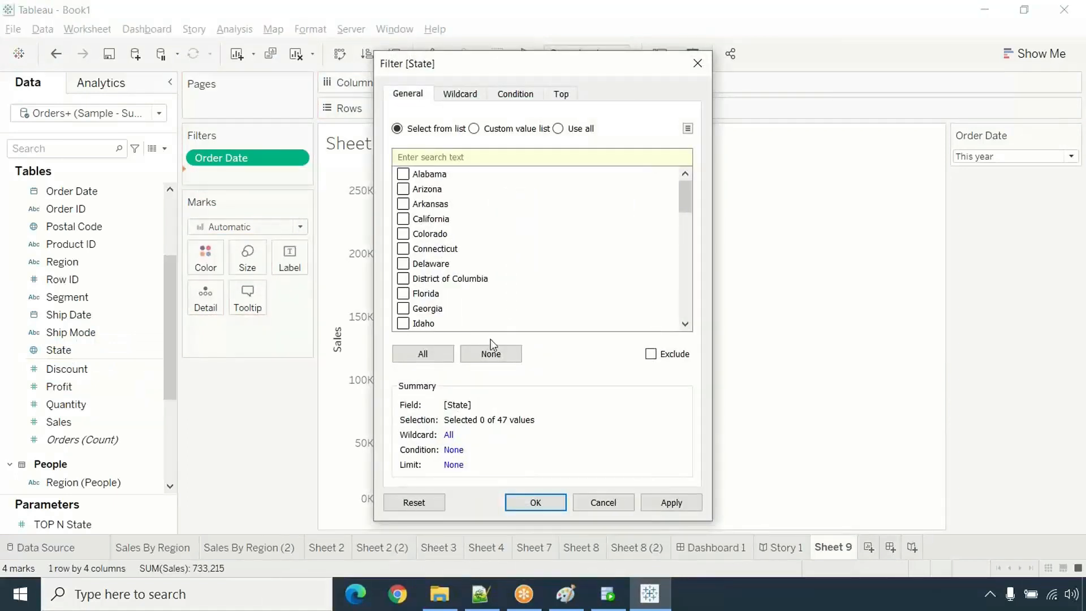
left_click(559, 95)
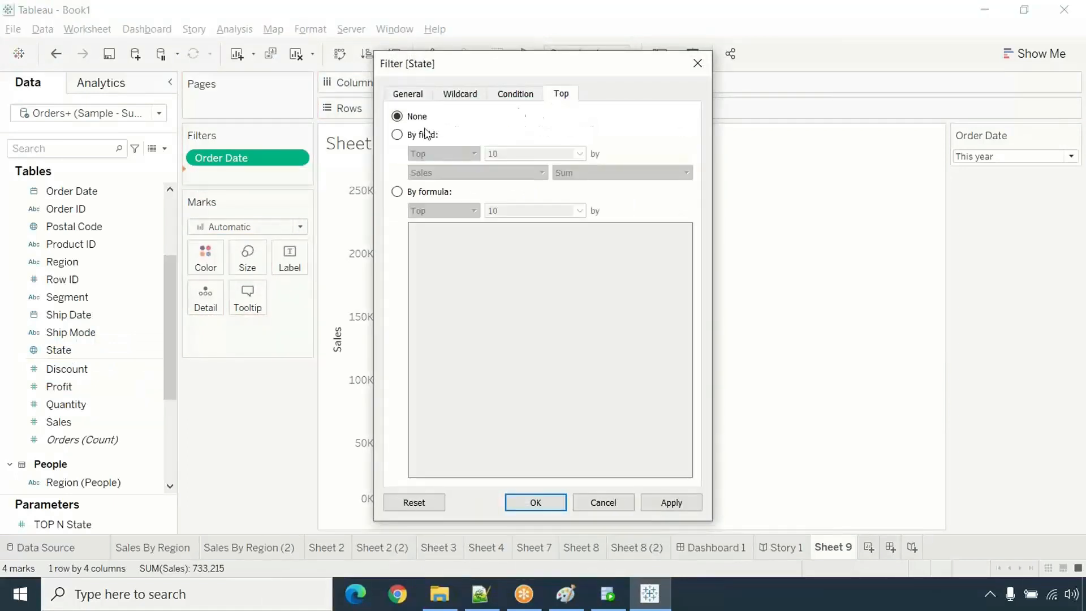
left_click(397, 134)
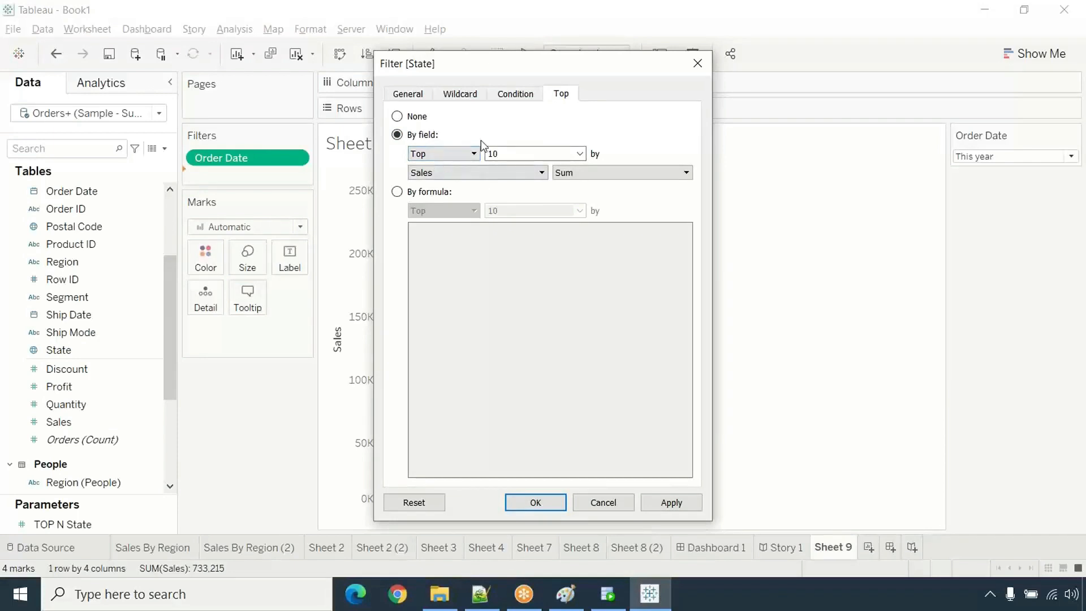
left_click(566, 503)
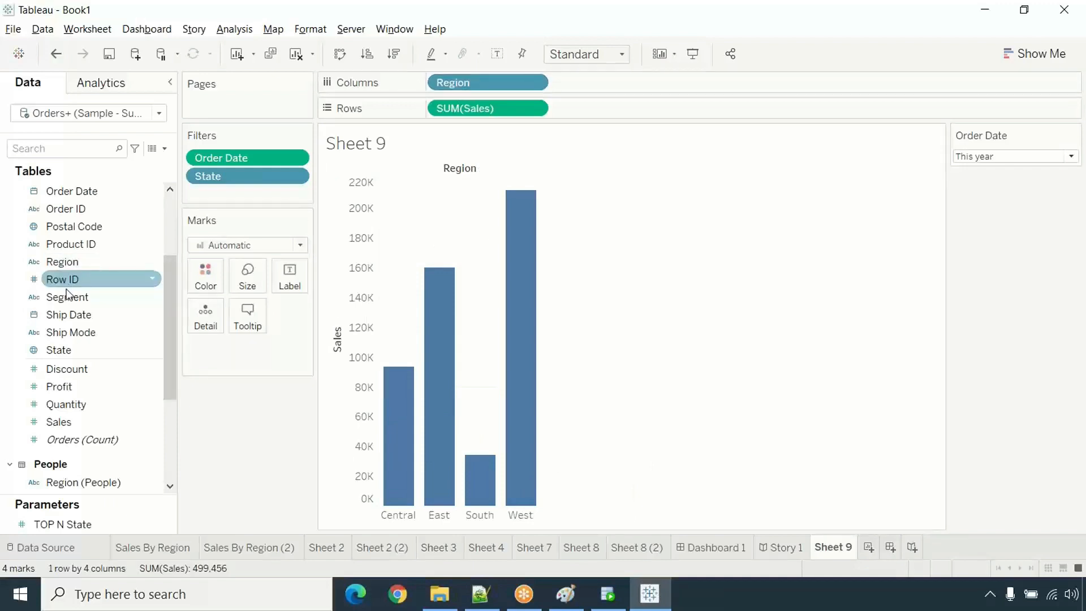
- Replace Region with State in the chart's columns and sort the states by descending sales
mouse_move(77, 348)
left_mouse_down()
mouse_move(128, 346)
mouse_move(585, 103)
mouse_move(593, 86)
left_mouse_up()
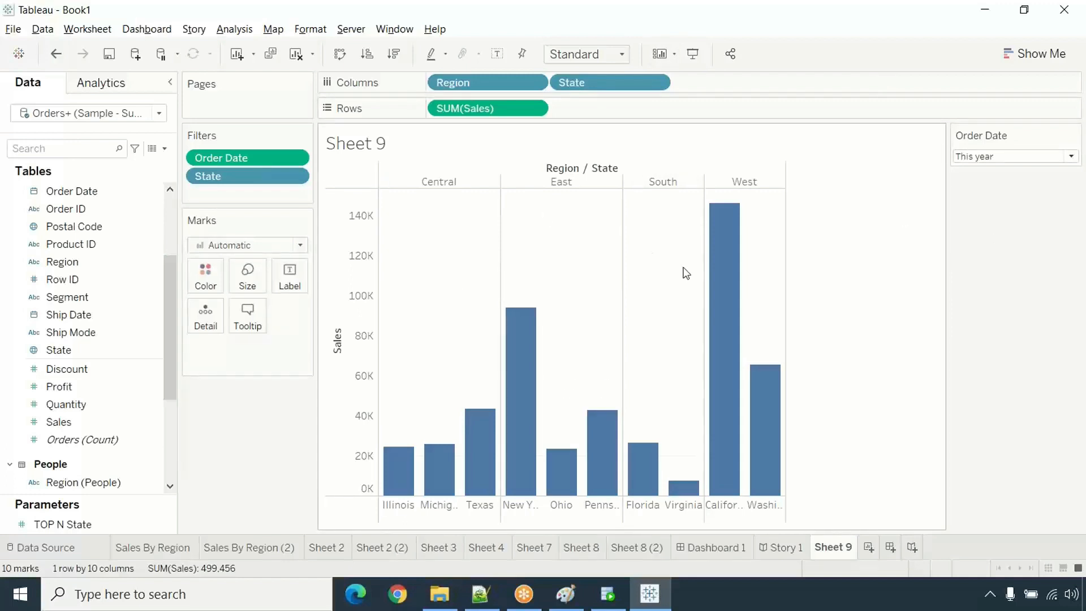
left_click(394, 53)
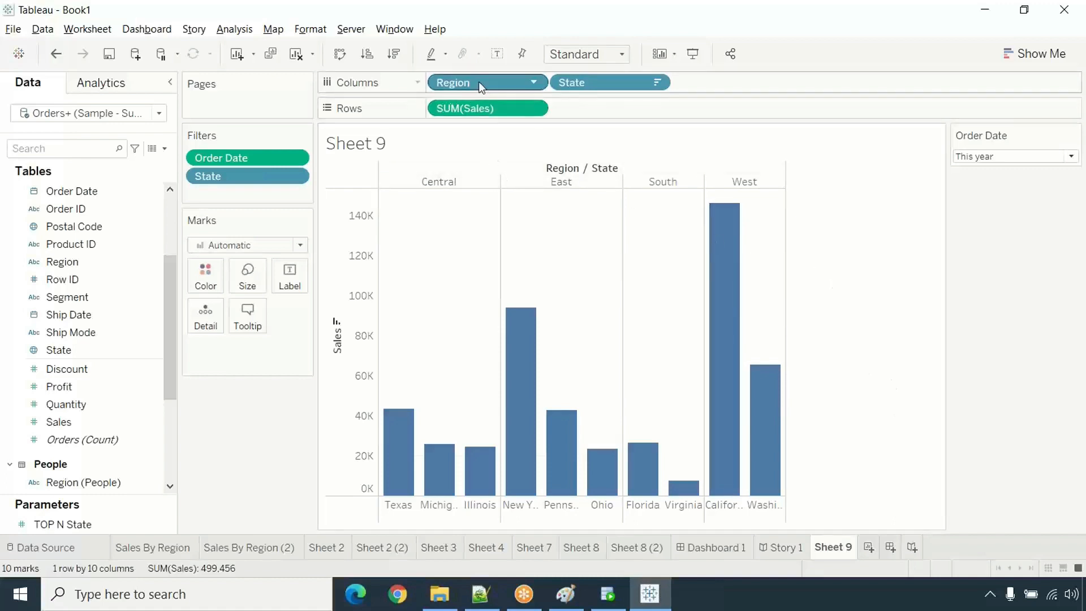
left_click_drag(497, 83, 3, 224)
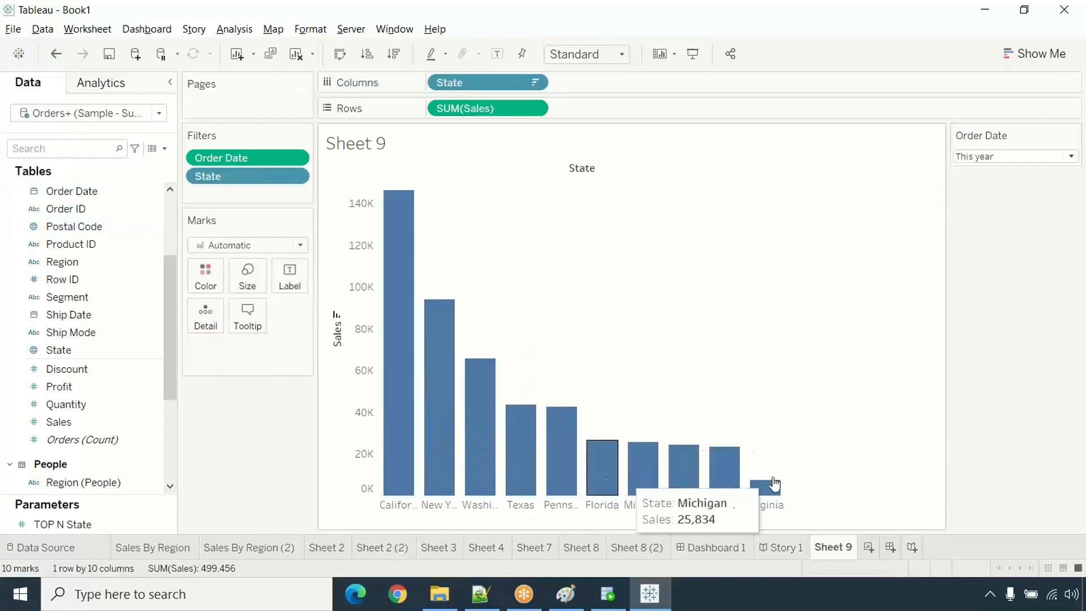
left_click_drag(378, 497, 772, 506)
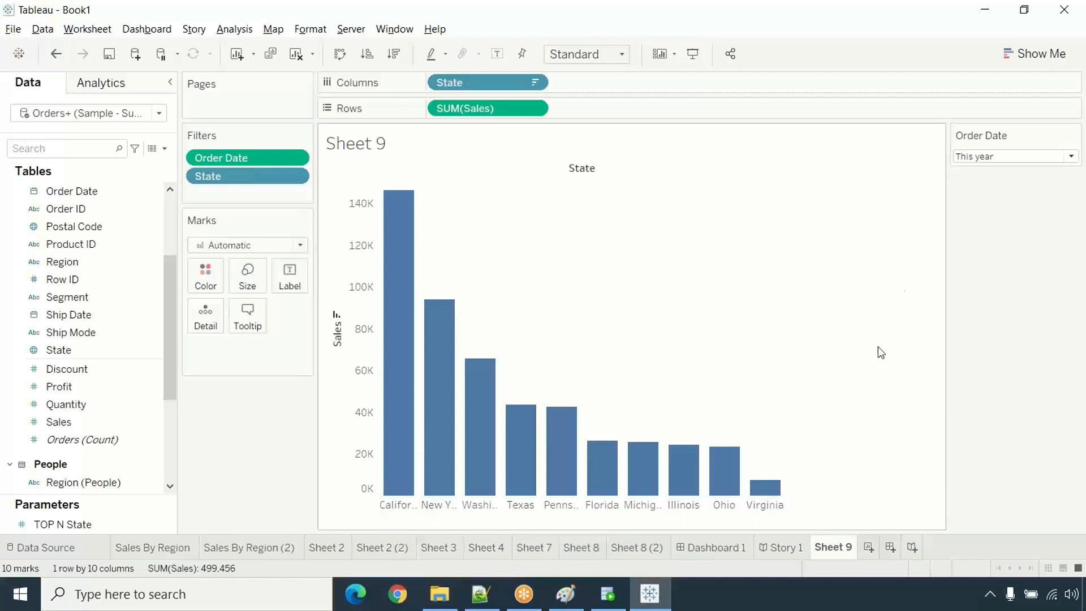
- Try Last 3 years in the Order Date filter, and set it to Previous year
left_click(989, 158)
left_click(914, 205)
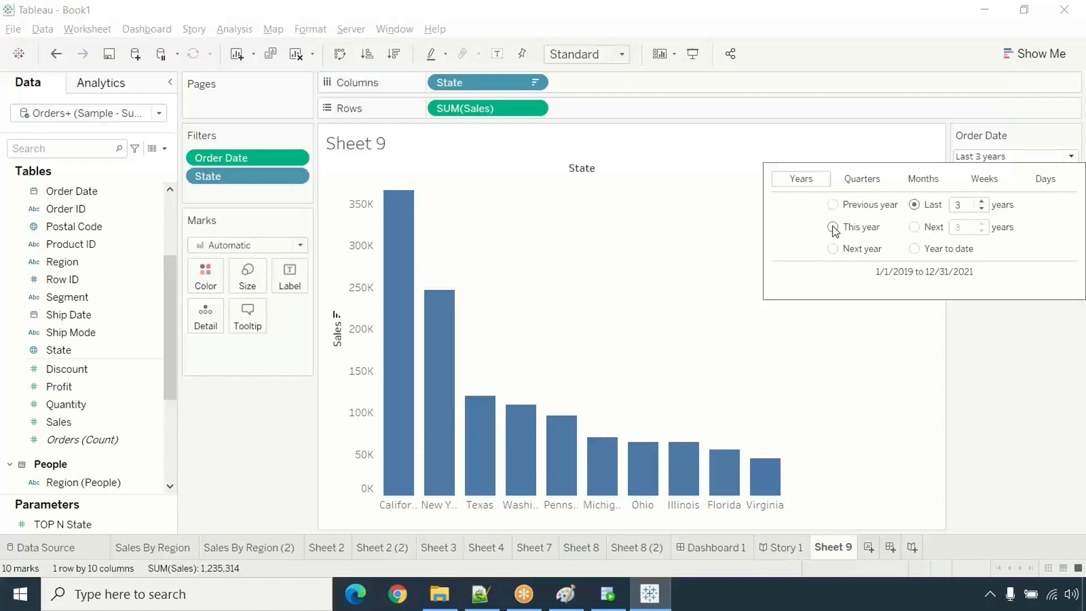
left_click(833, 205)
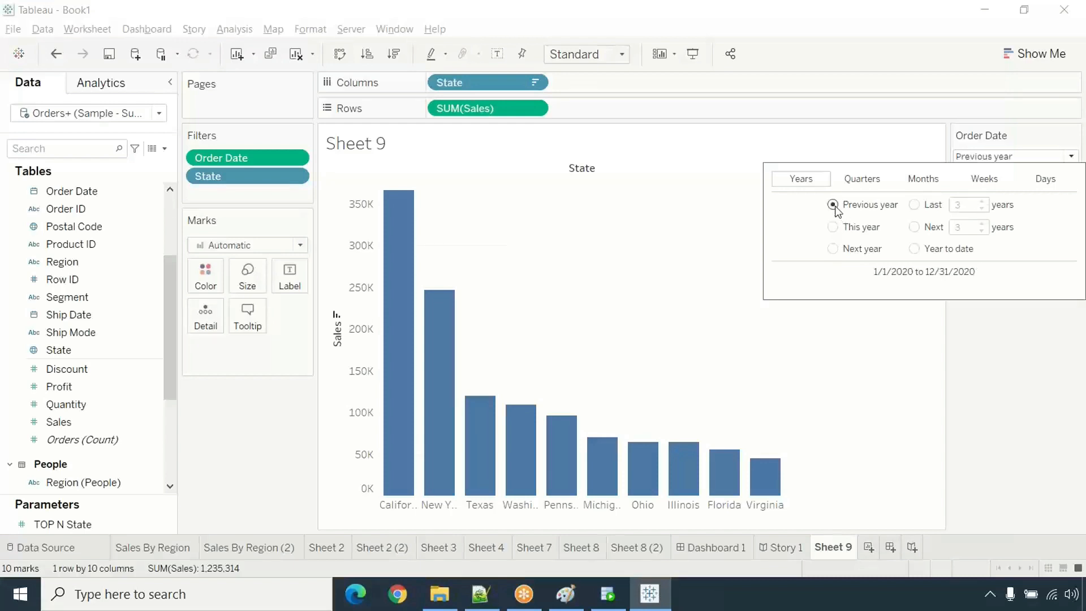
left_click(816, 485)
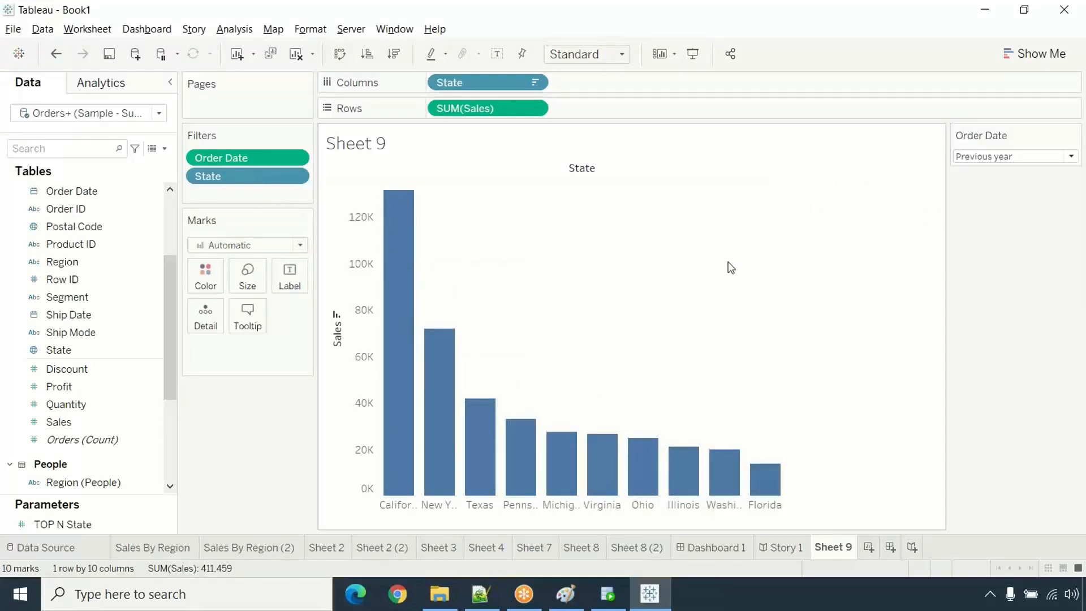
left_click(748, 23)
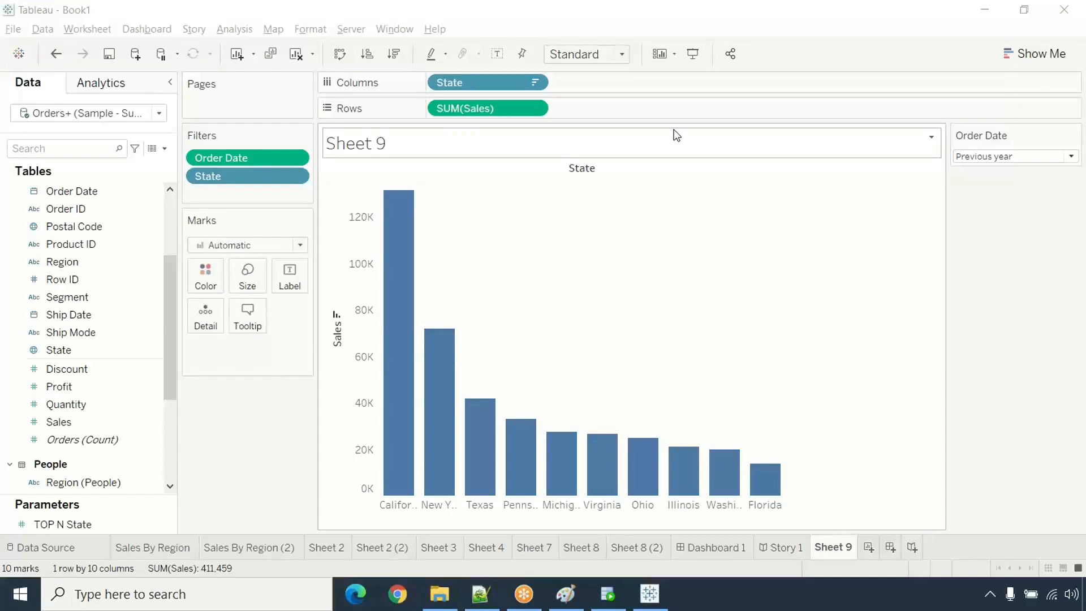
- Create a new worksheet with a bar chart of Sales by Region, with Region in columns and Sales in rows
left_click(870, 547)
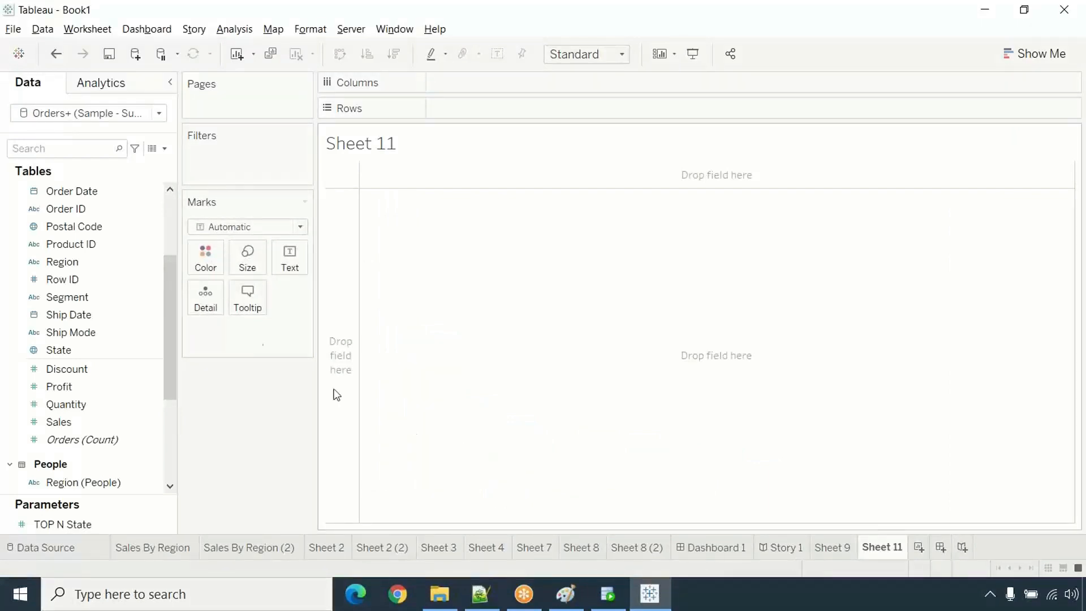
mouse_move(175, 311)
left_mouse_down()
mouse_move(172, 228)
mouse_move(172, 307)
left_mouse_up()
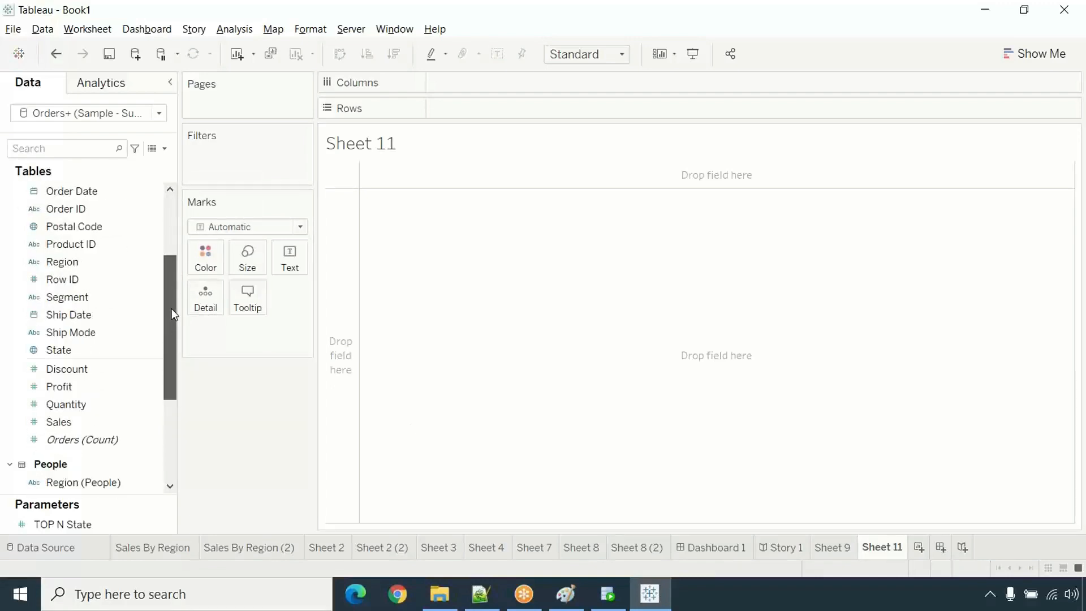
left_click_drag(85, 262, 491, 87)
left_click_drag(77, 424, 481, 107)
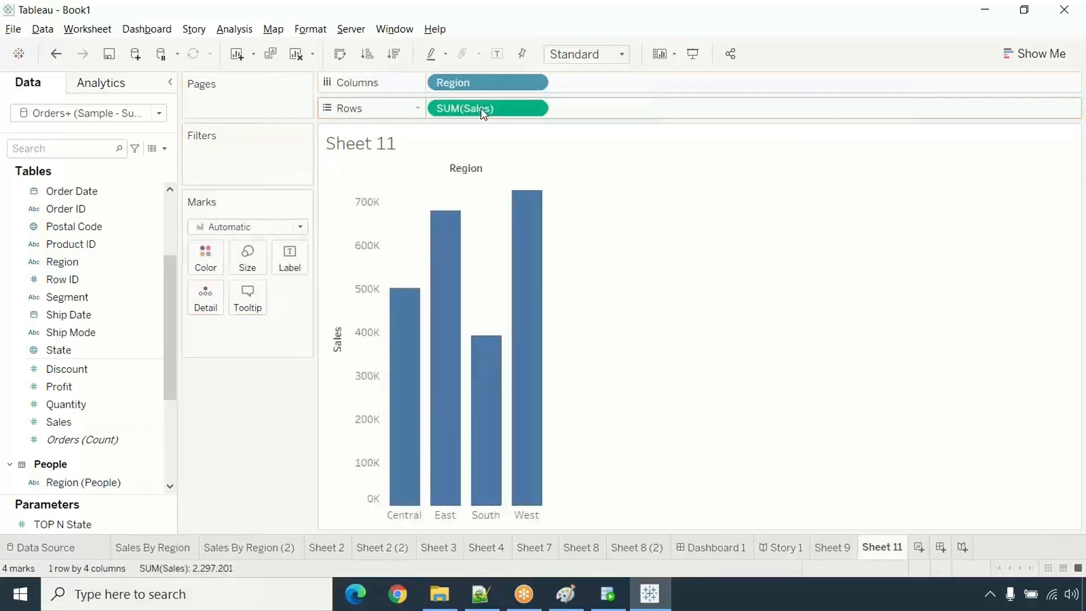
- Color the bars by Region and label them with their Sales values
mouse_move(502, 502)
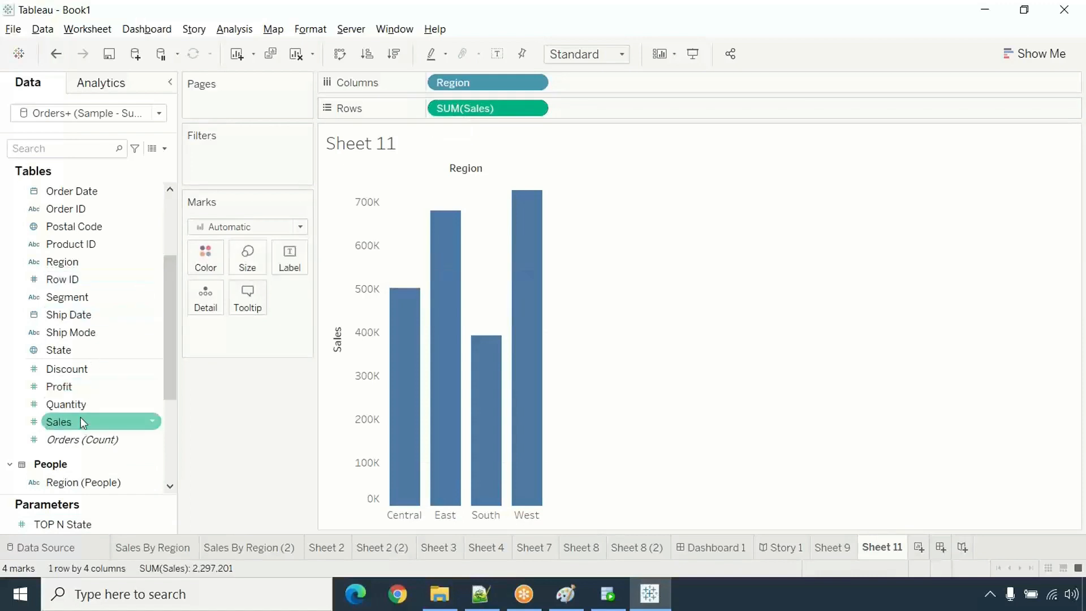
left_click_drag(68, 264, 205, 256)
left_click_drag(65, 423, 290, 261)
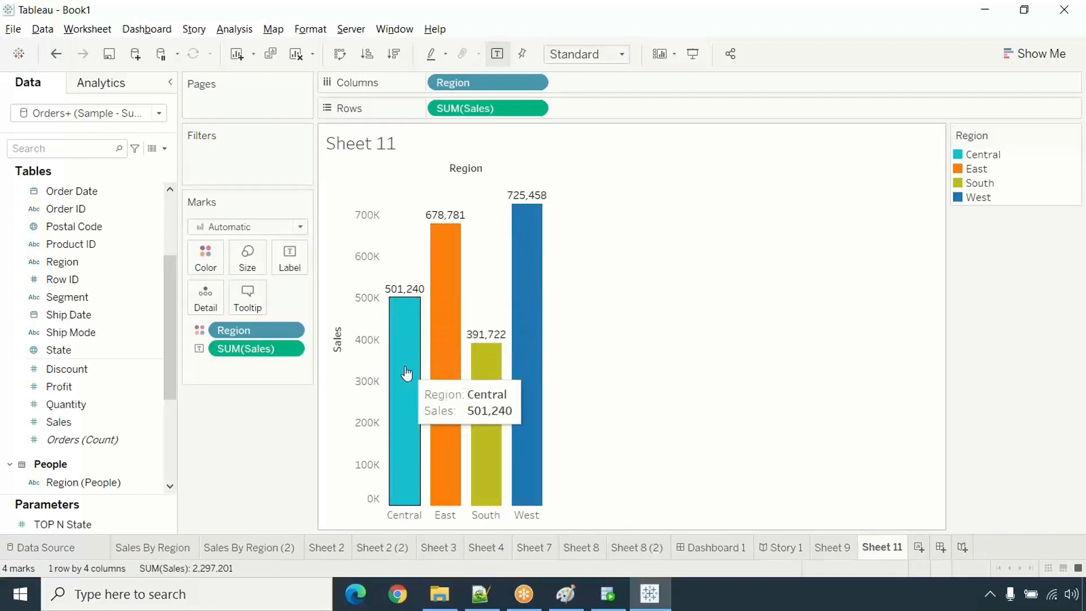
- Add Profit to the rows after Sales and compare the Central bars' labels and details in both charts
left_click_drag(59, 389, 587, 111)
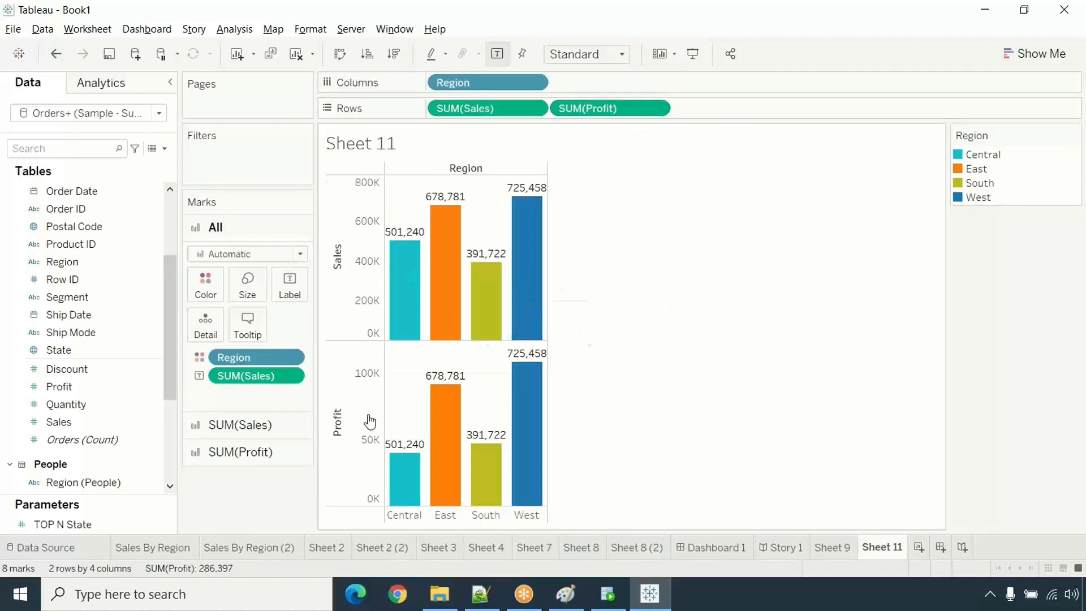
mouse_move(416, 296)
left_click(754, 27)
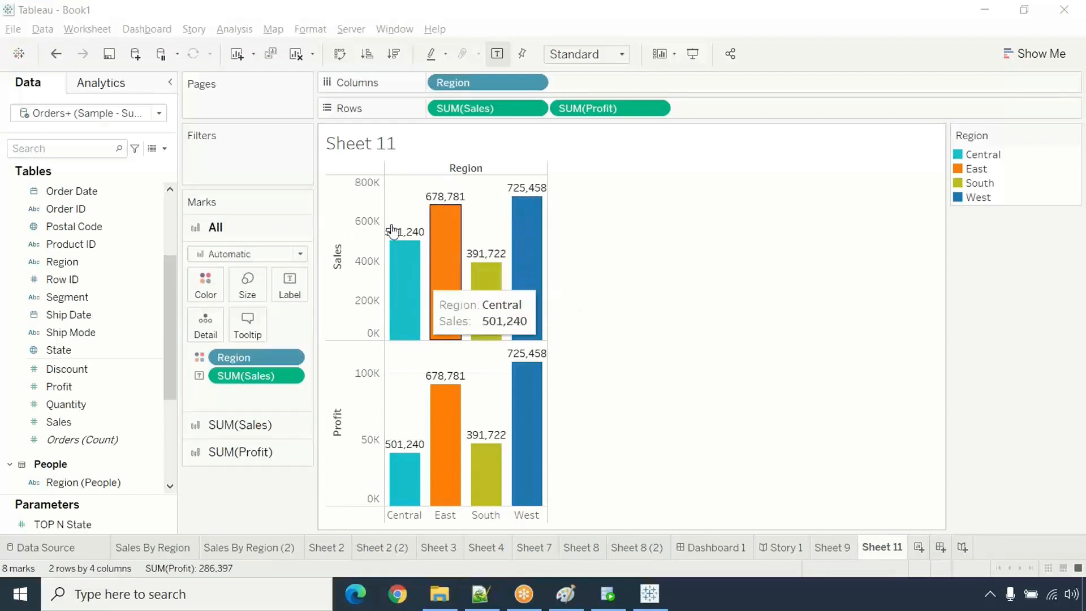
mouse_move(402, 237)
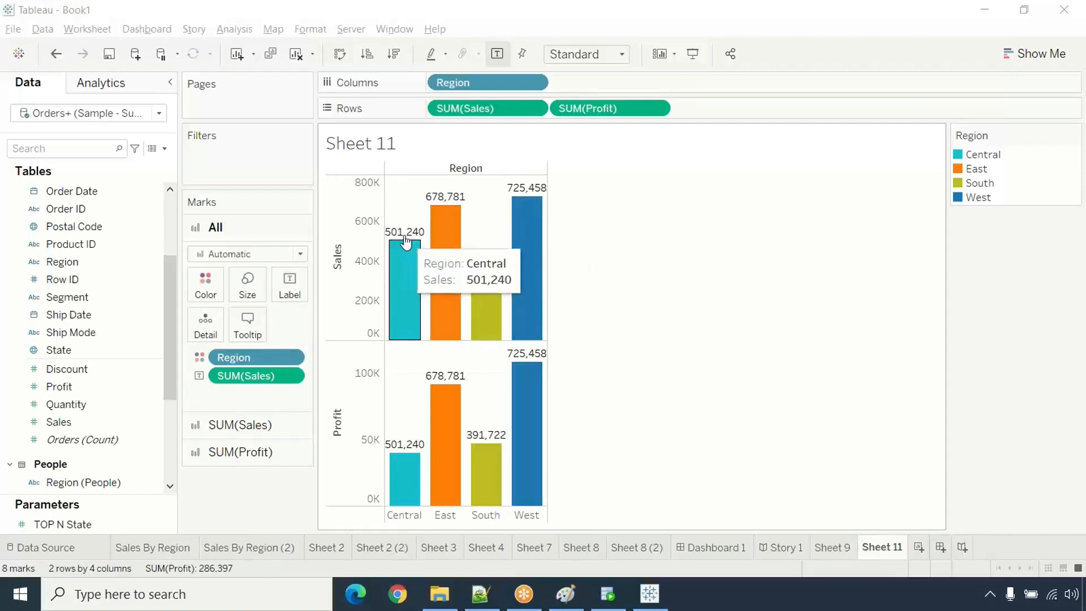
mouse_move(409, 469)
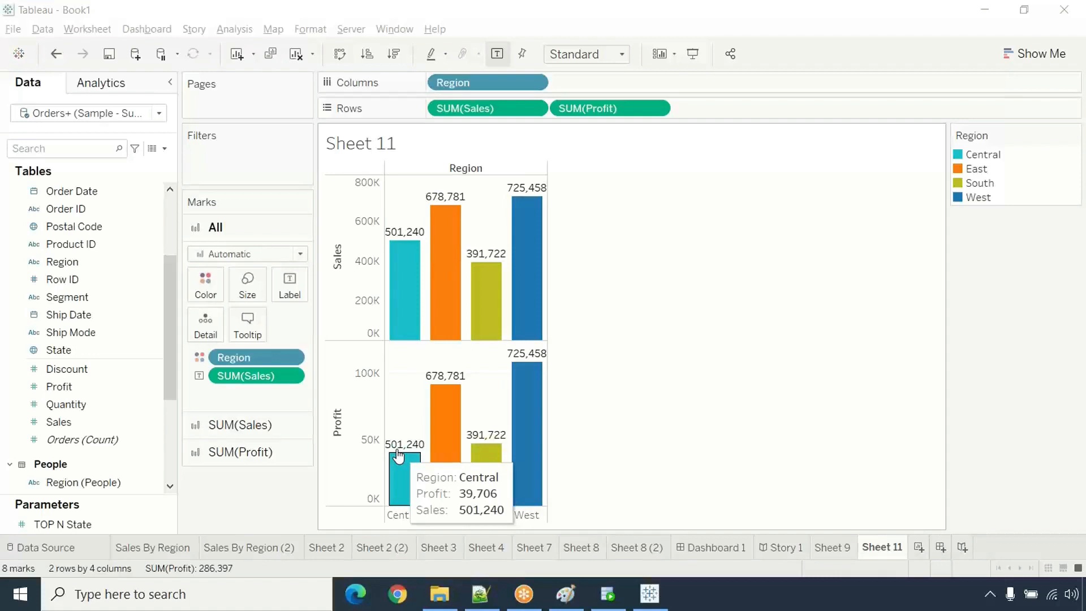
- Look at the separate marks settings of the Sales and Profit charts
left_click(491, 110)
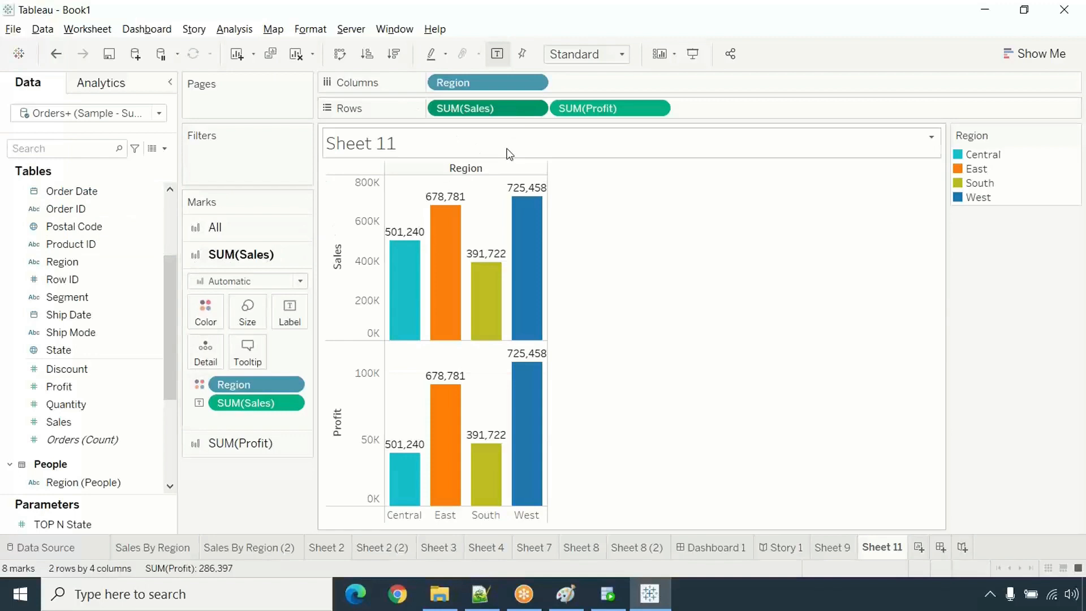
left_click(575, 109)
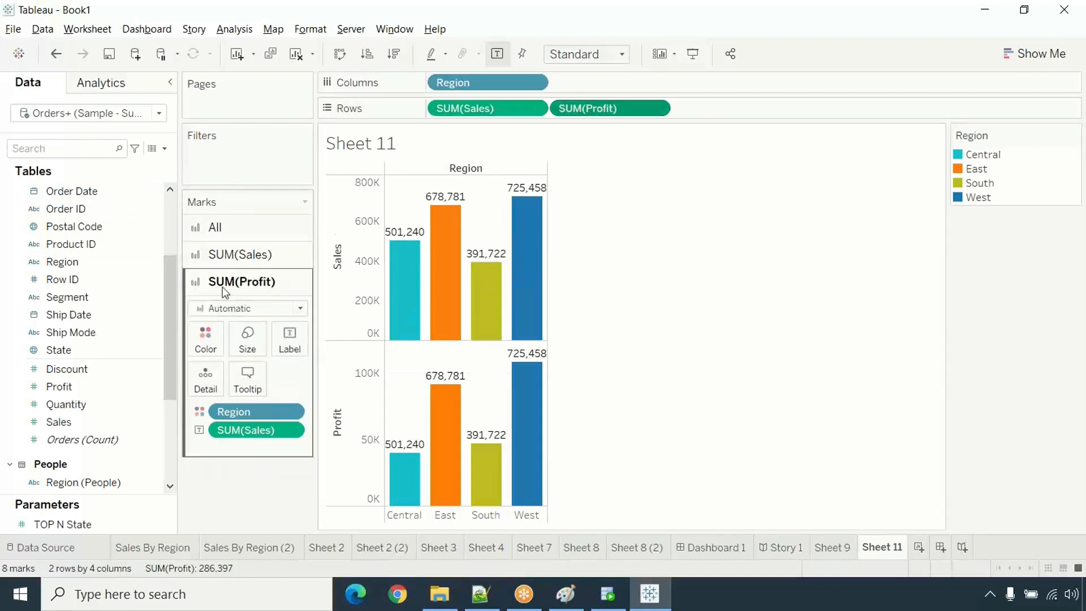
left_click(245, 257)
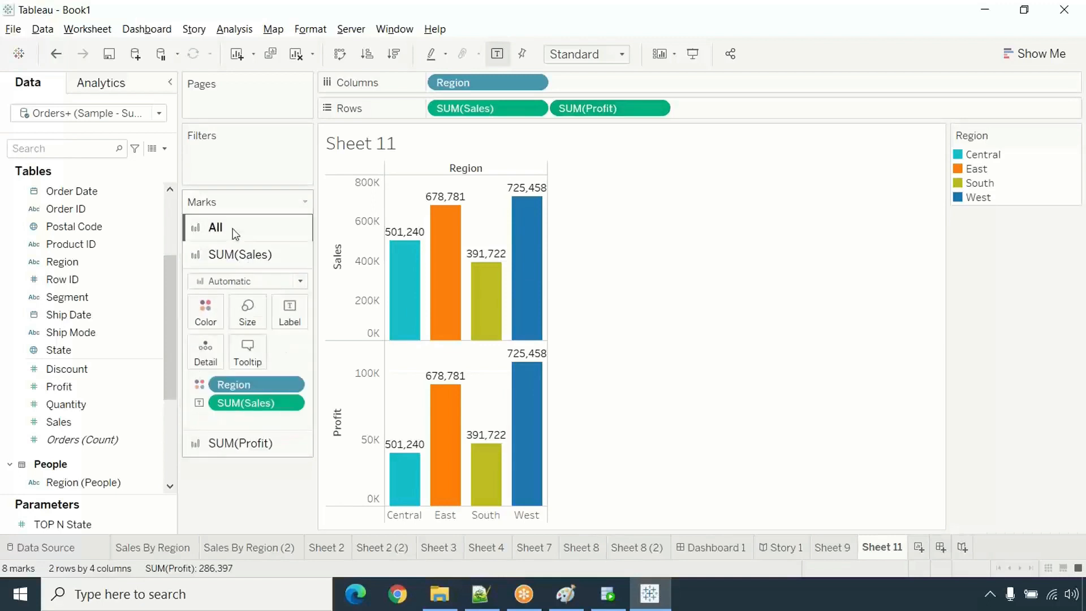
- Remove the Sales label from all marks and label only the Sales bars with Sales
left_click(233, 231)
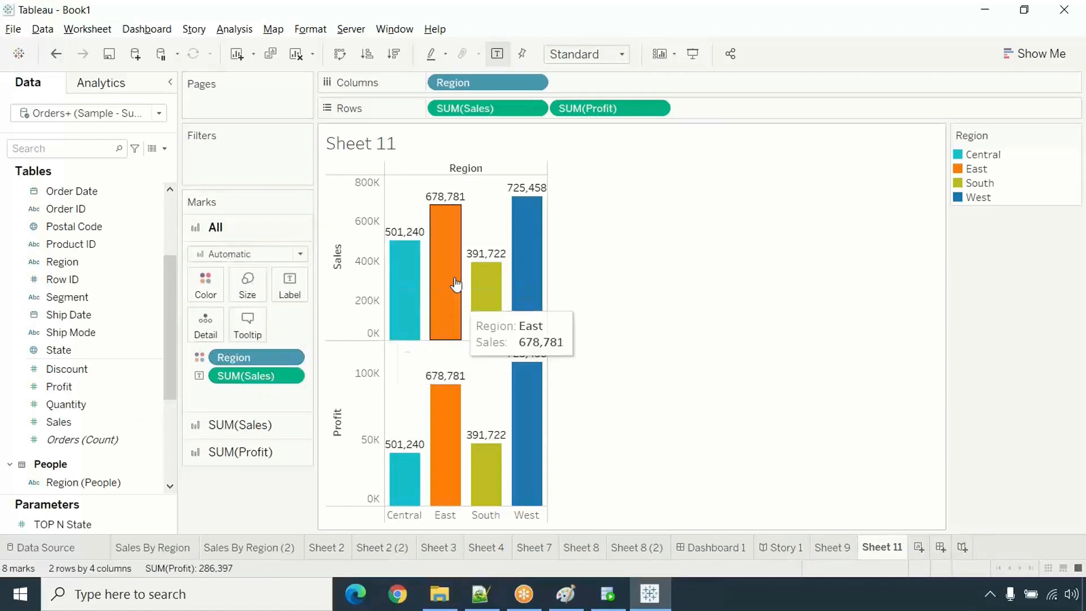
left_click_drag(250, 378, 14, 357)
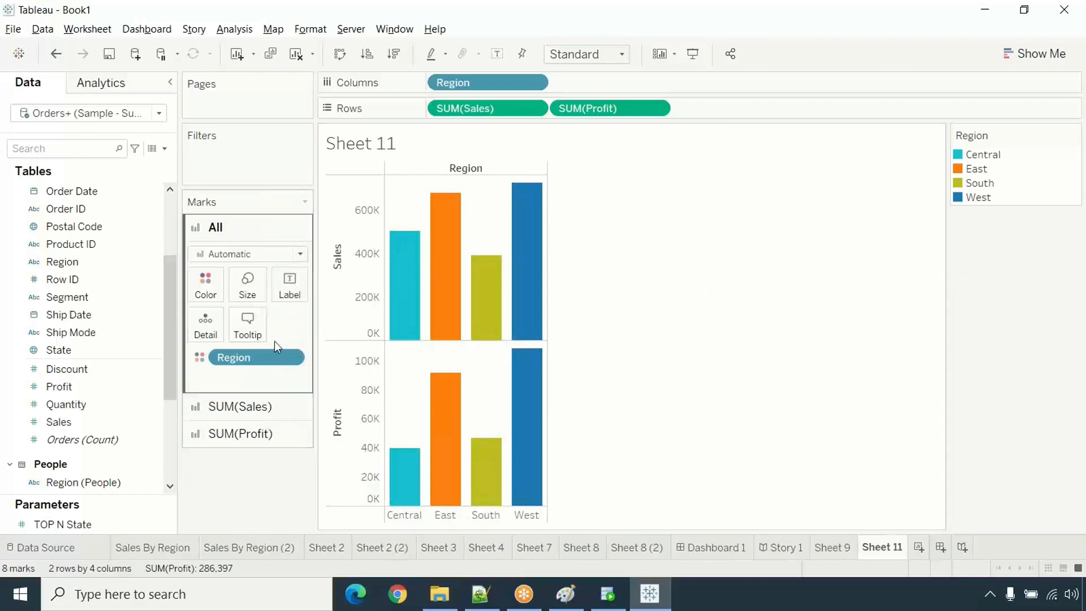
left_click(252, 408)
left_click_drag(254, 263, 277, 320)
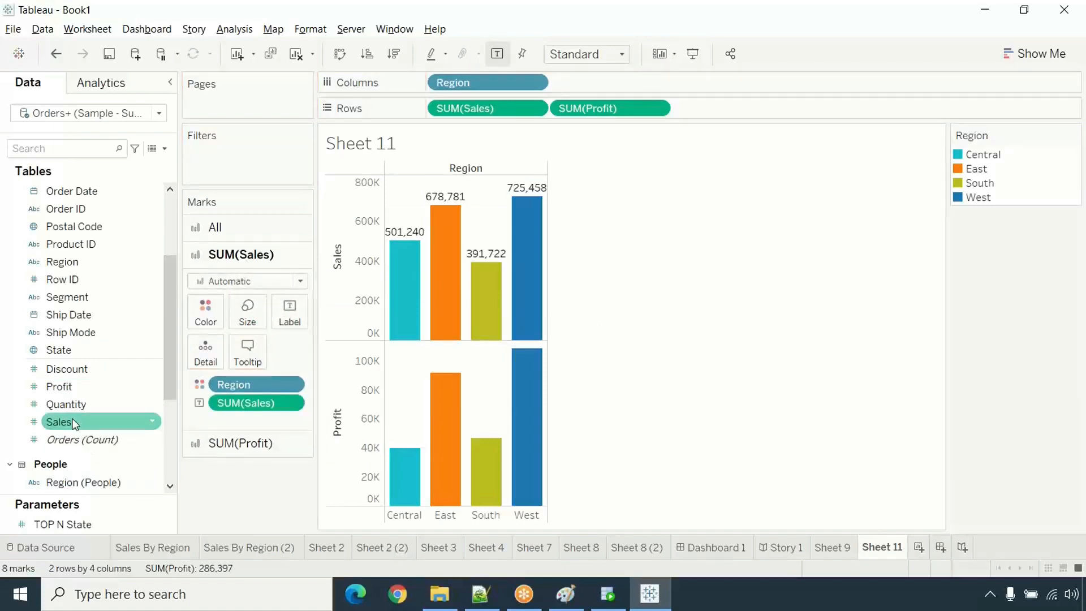
- Label the Profit bars with their Profit values
left_click(235, 452)
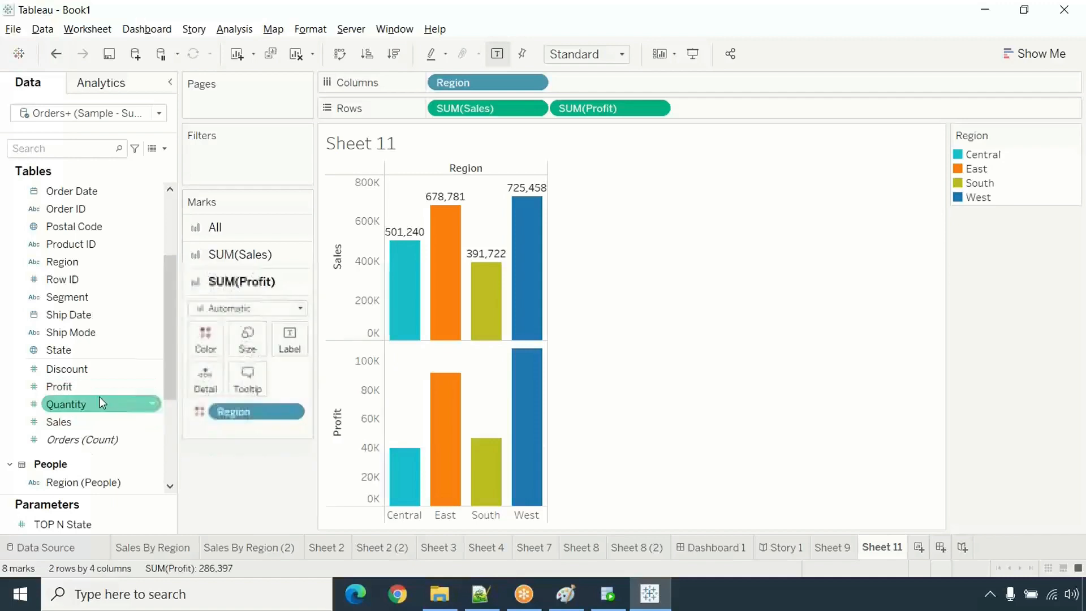
left_click_drag(66, 386, 282, 337)
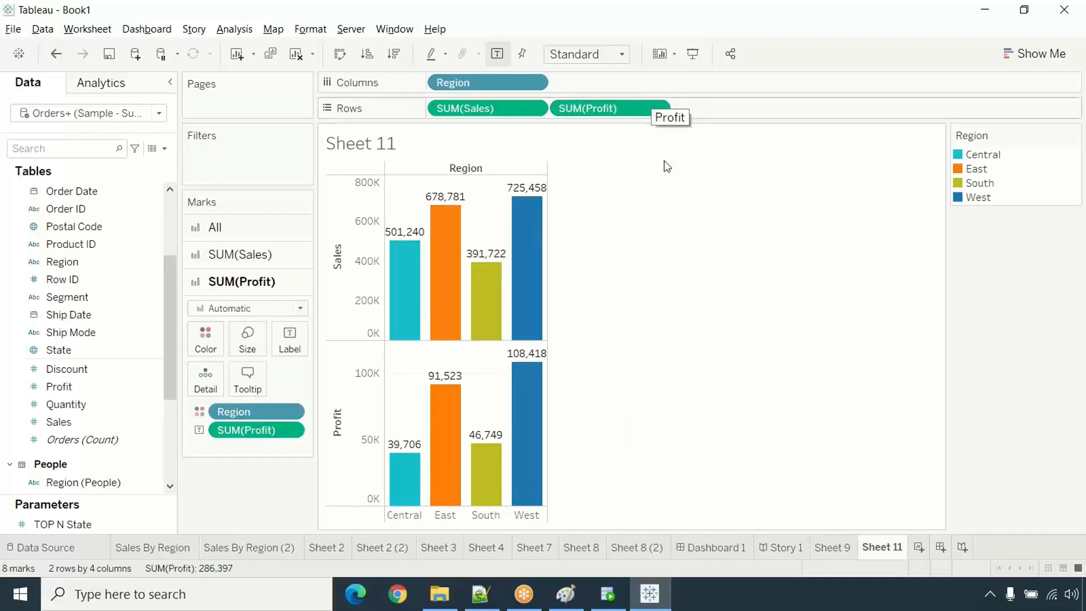
left_click(784, 47)
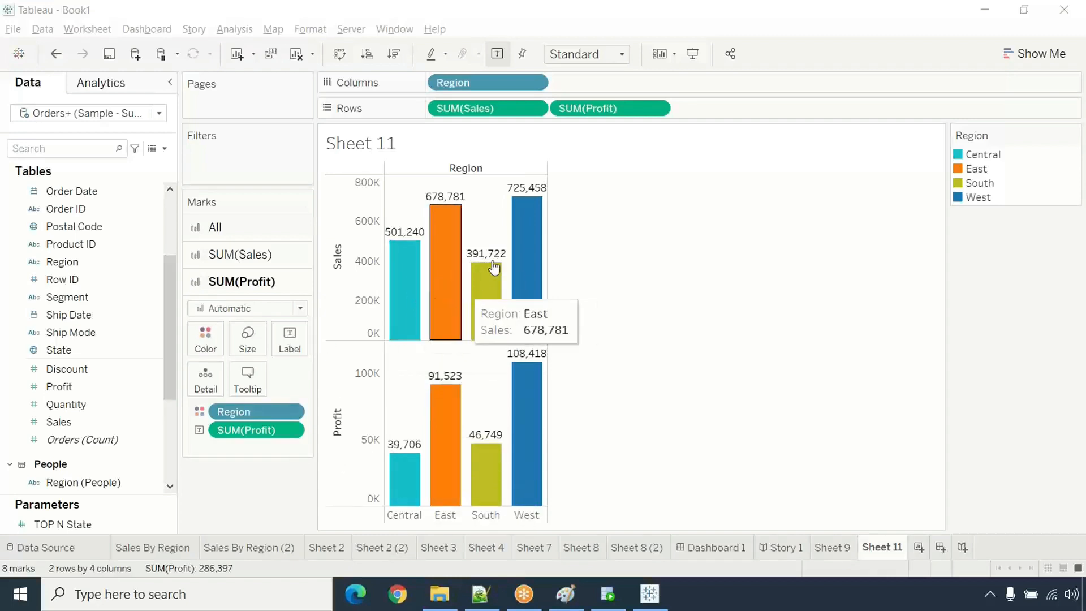
- Duplicate the Sheet 11 worksheet
right_click(867, 547)
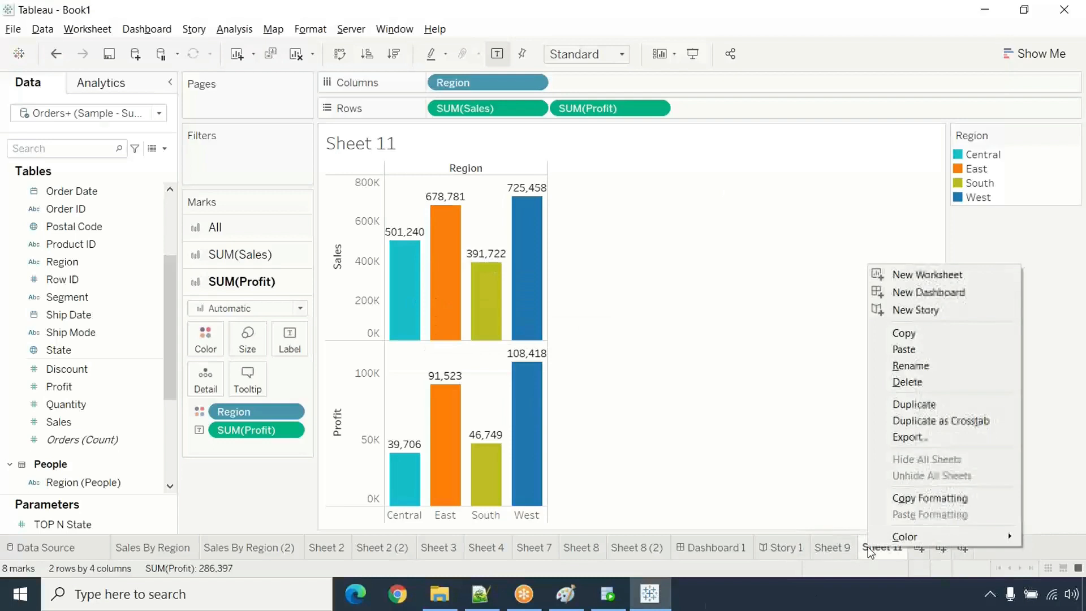
left_click(920, 405)
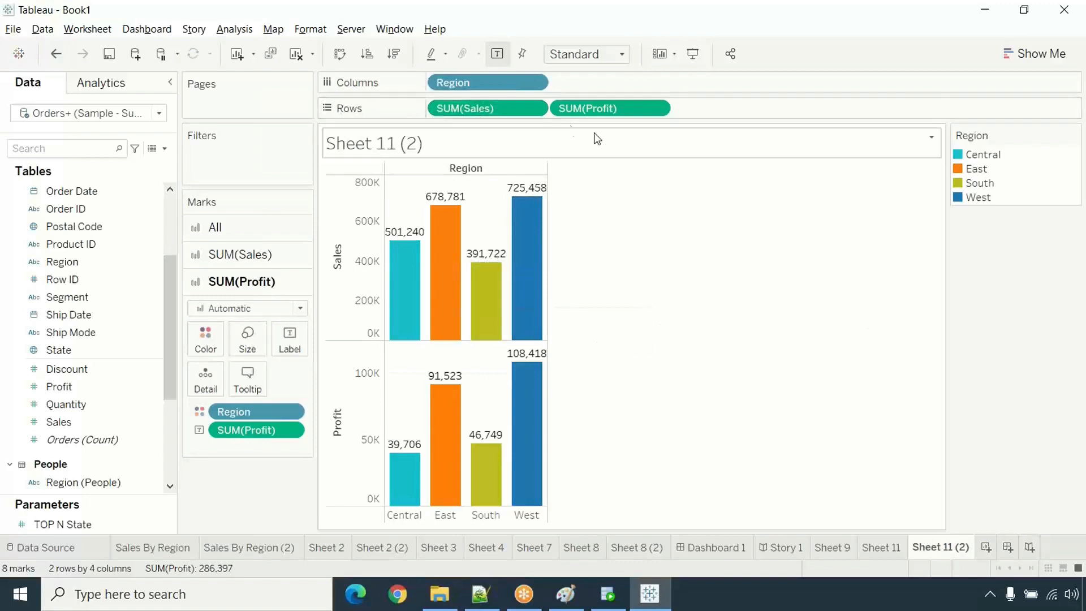
- Combine Sales and Profit on a dual axis in Sheet 11 (2) and compare it with the Sheet 11 chart
mouse_move(536, 418)
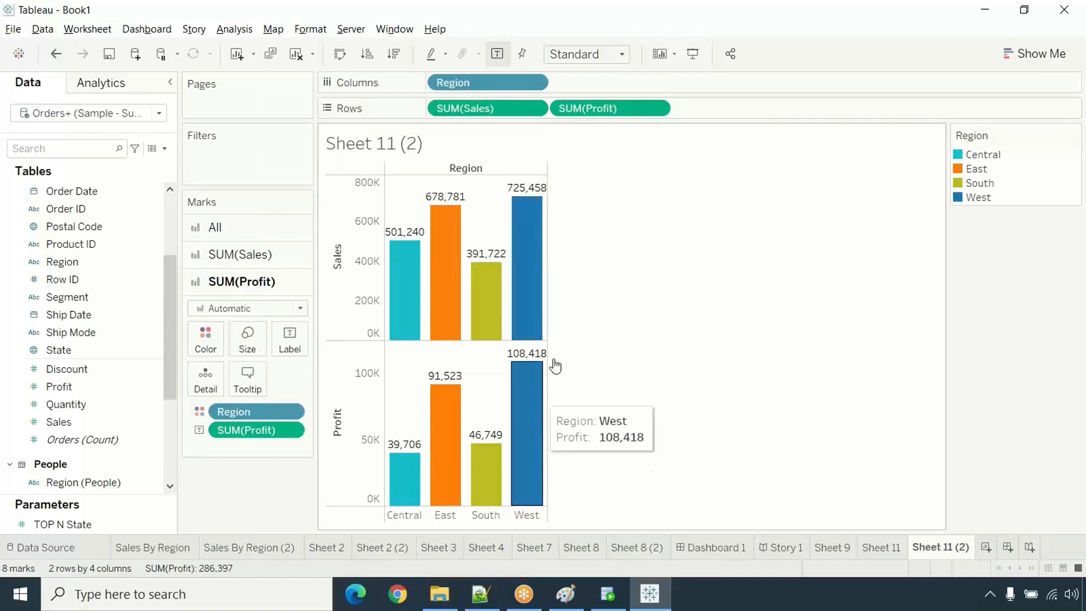
right_click(643, 112)
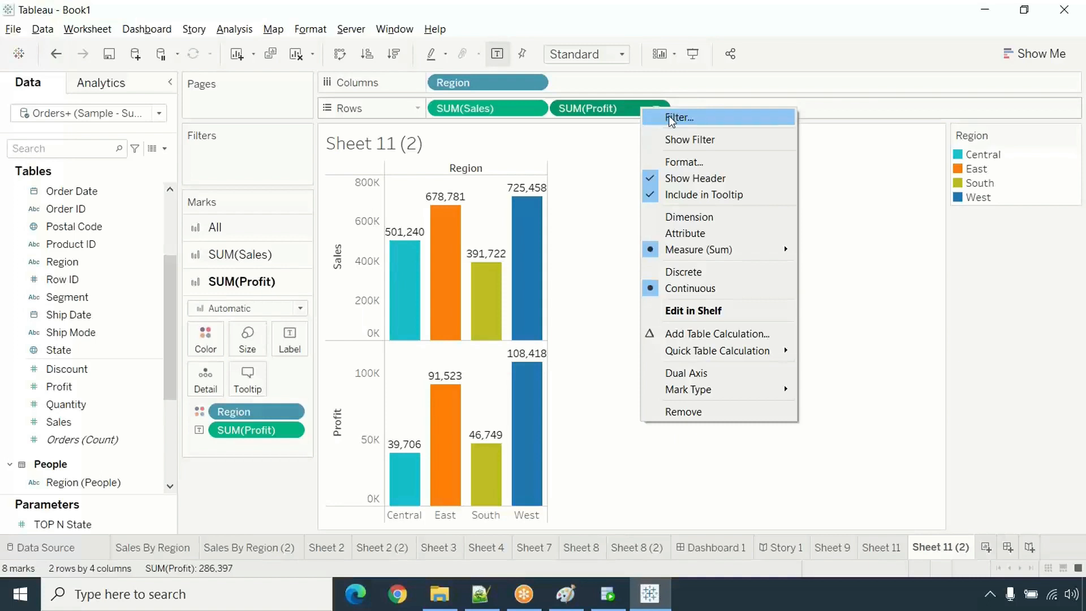
left_click(688, 374)
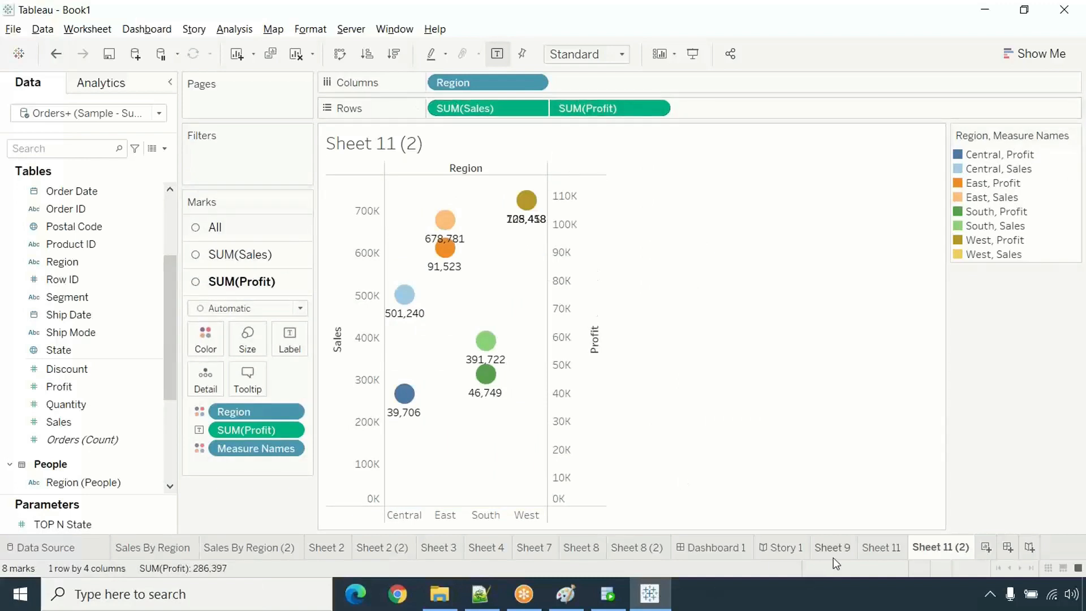
left_click(881, 547)
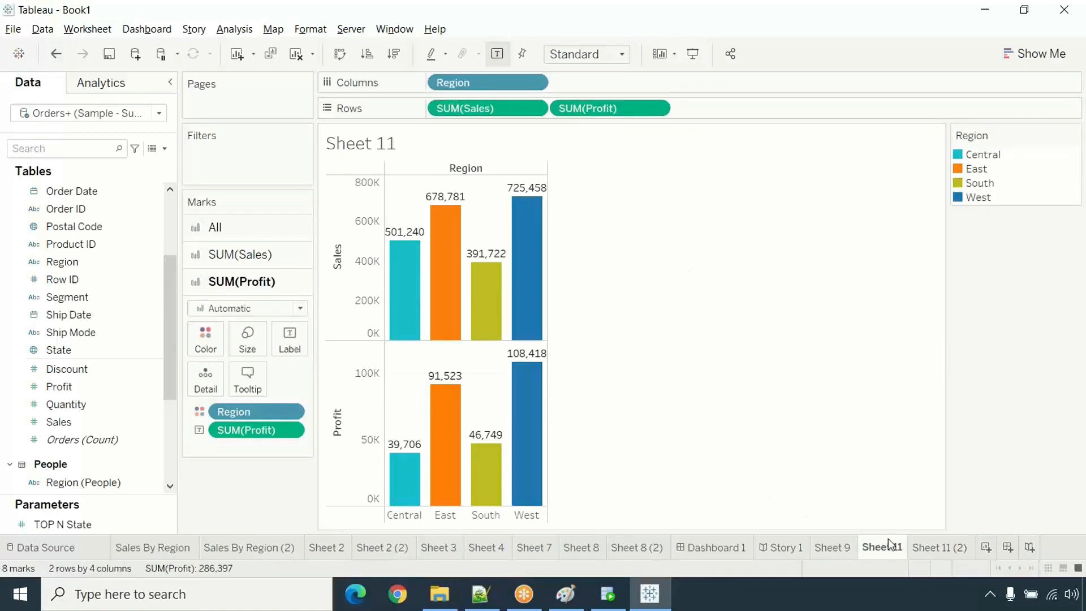
left_click(916, 549)
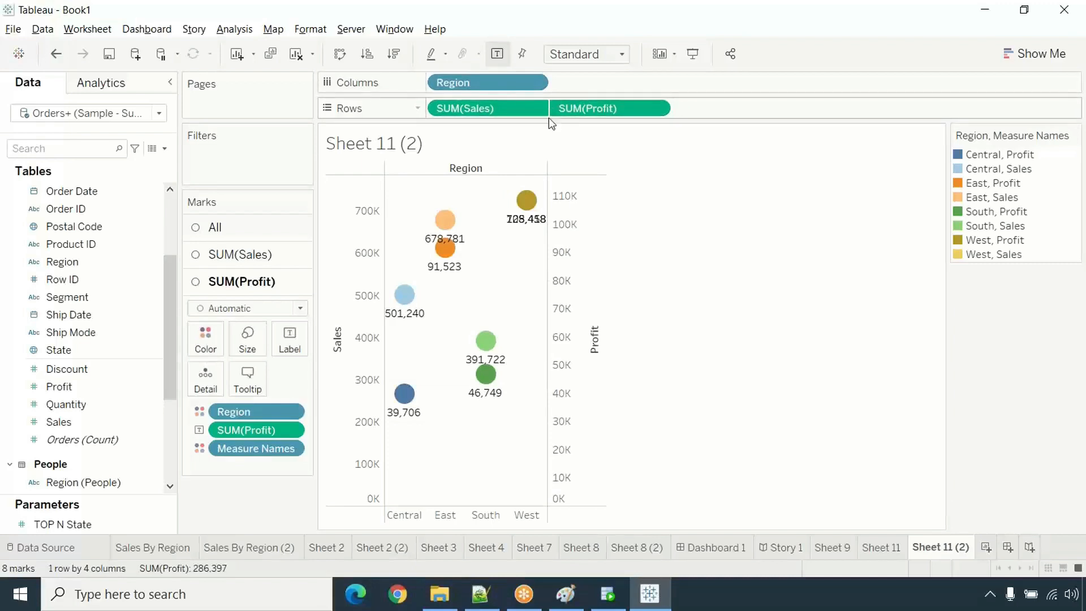
left_click(881, 548)
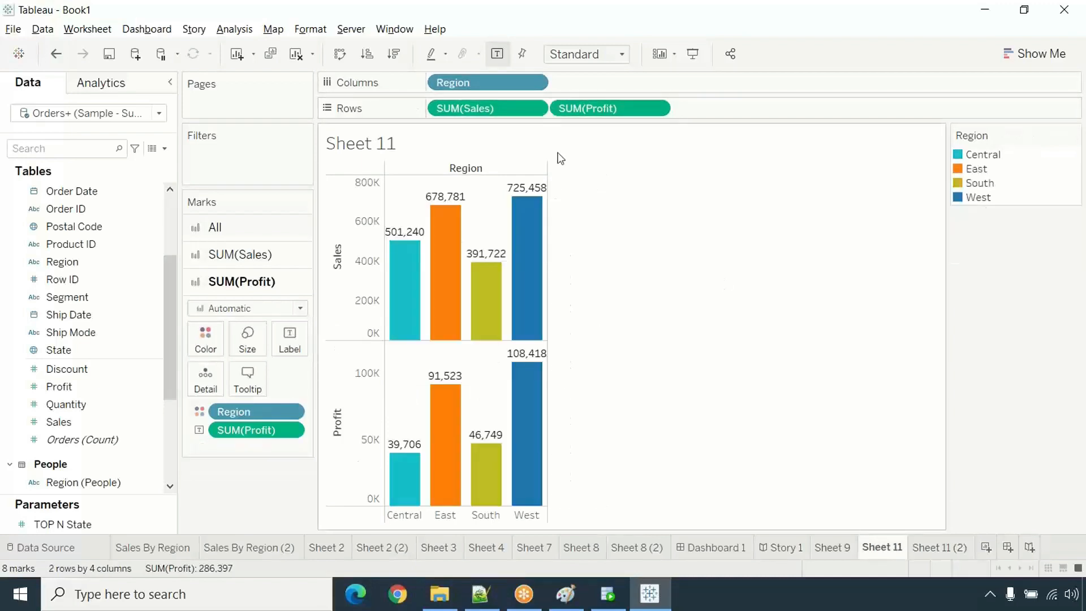
left_click(930, 547)
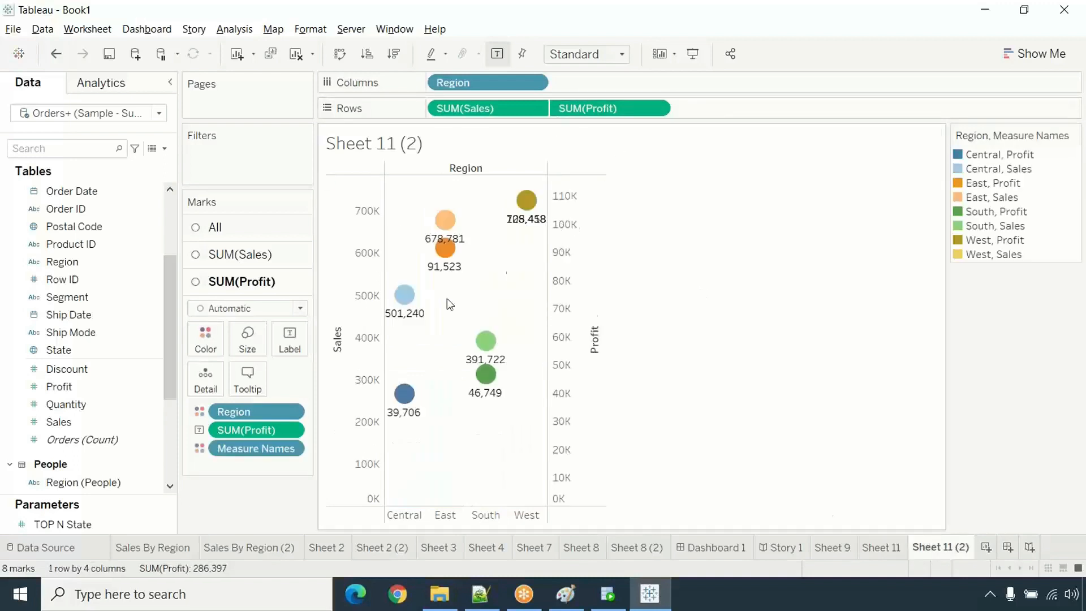
- Set the Sales mark type to Bar and the Profit mark type to Line
left_click(254, 256)
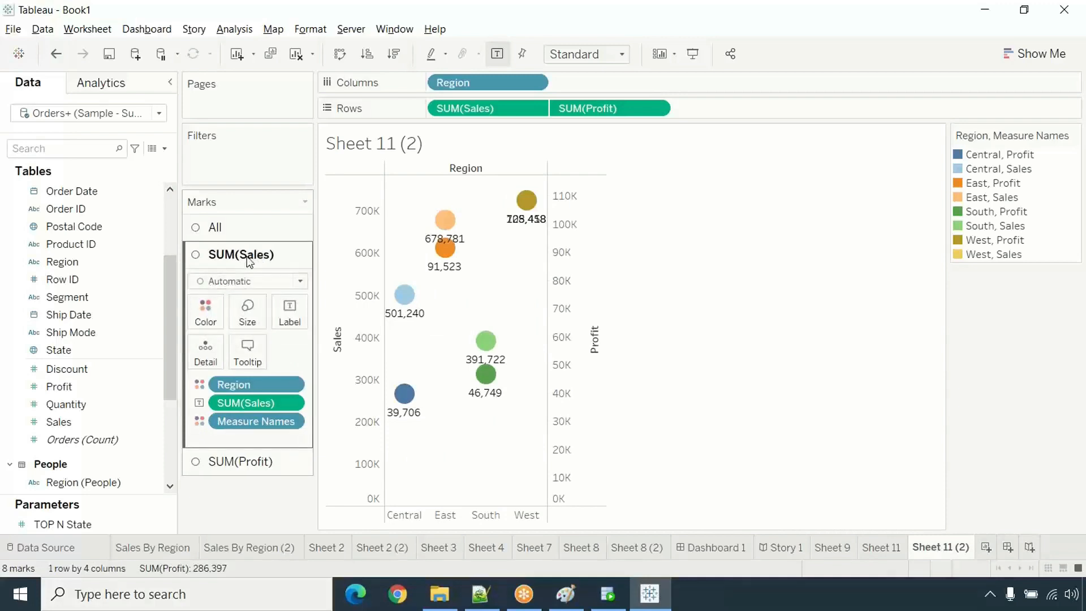
left_click(250, 280)
left_click(247, 314)
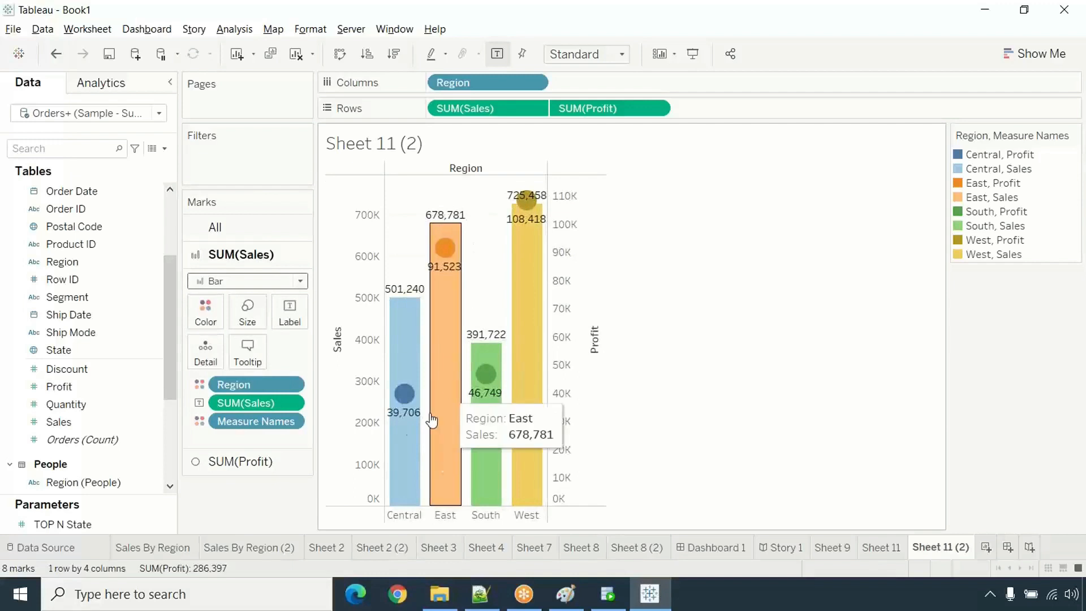
left_click(267, 464)
left_click(239, 309)
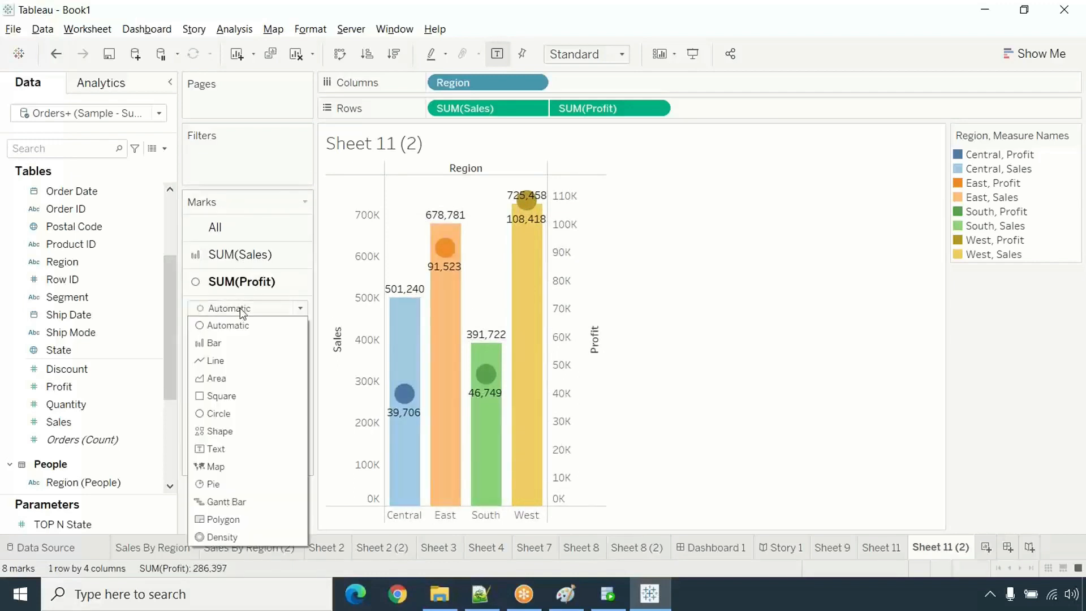
left_click(228, 363)
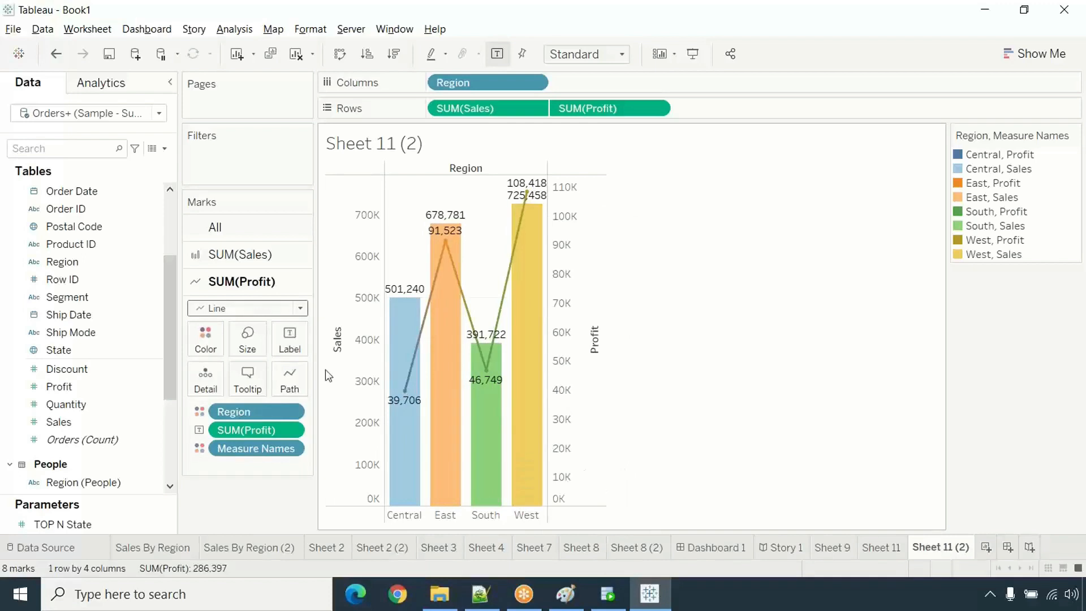
- Synchronize the Profit axis with the Sales axis and hide the Profit axis header
left_click(378, 407)
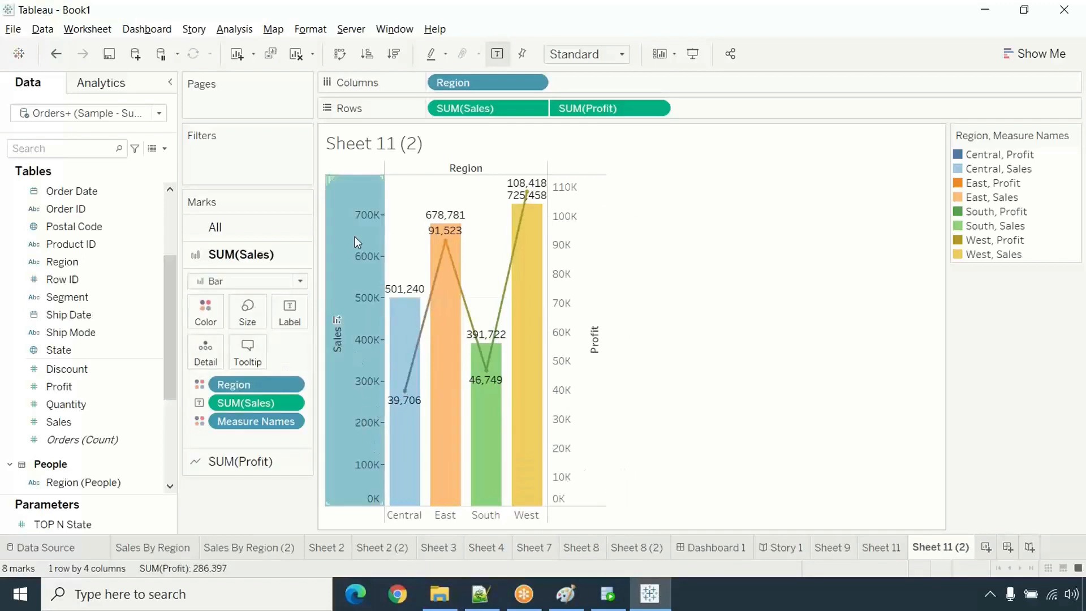
left_click(566, 447)
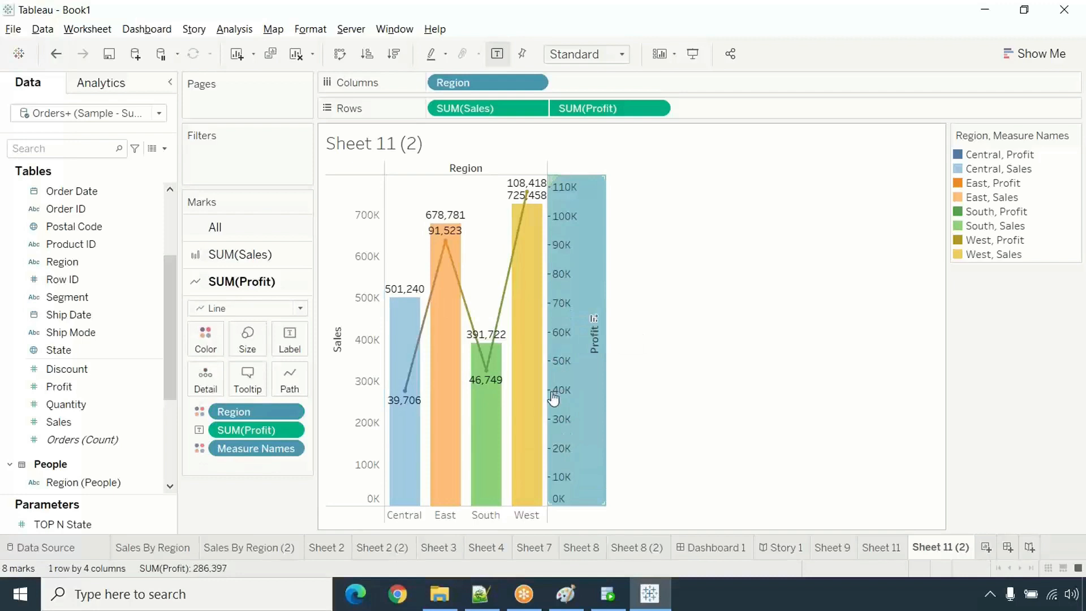
left_click(355, 303)
left_click(567, 285)
right_click(562, 307)
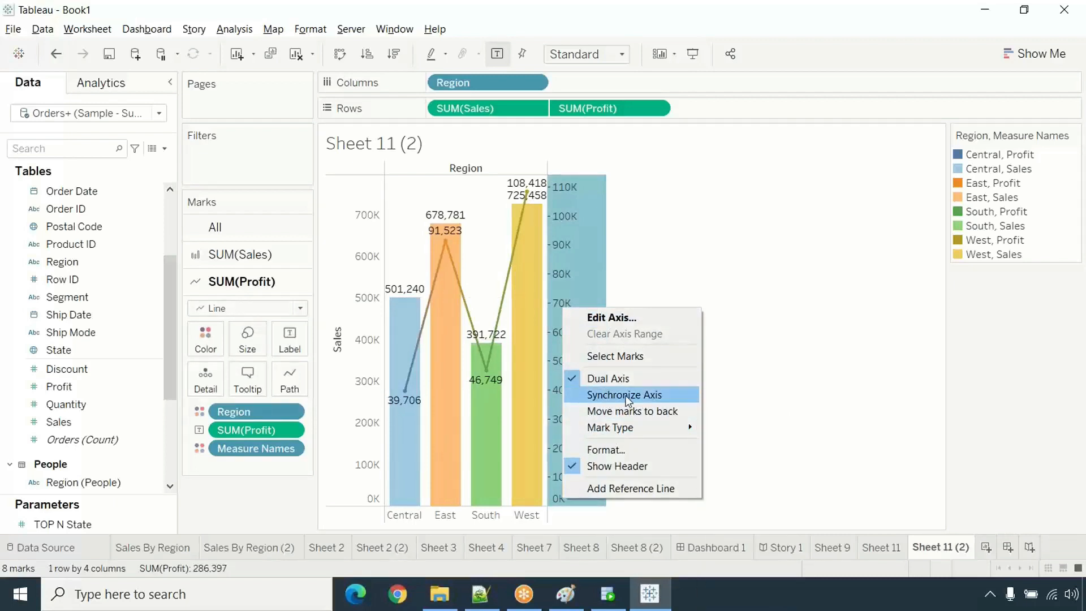
left_click(626, 395)
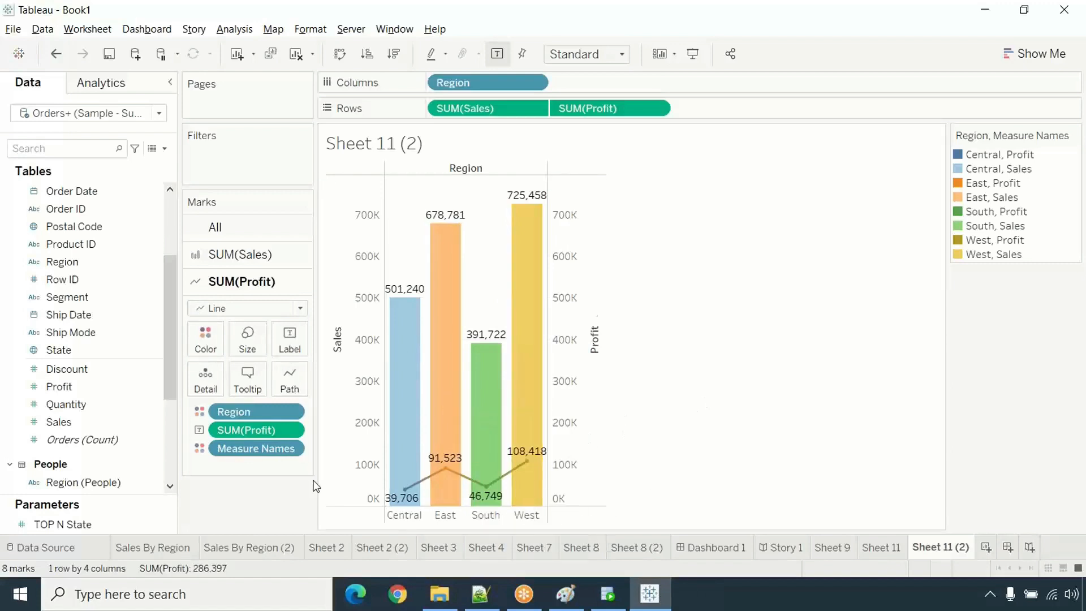
right_click(564, 349)
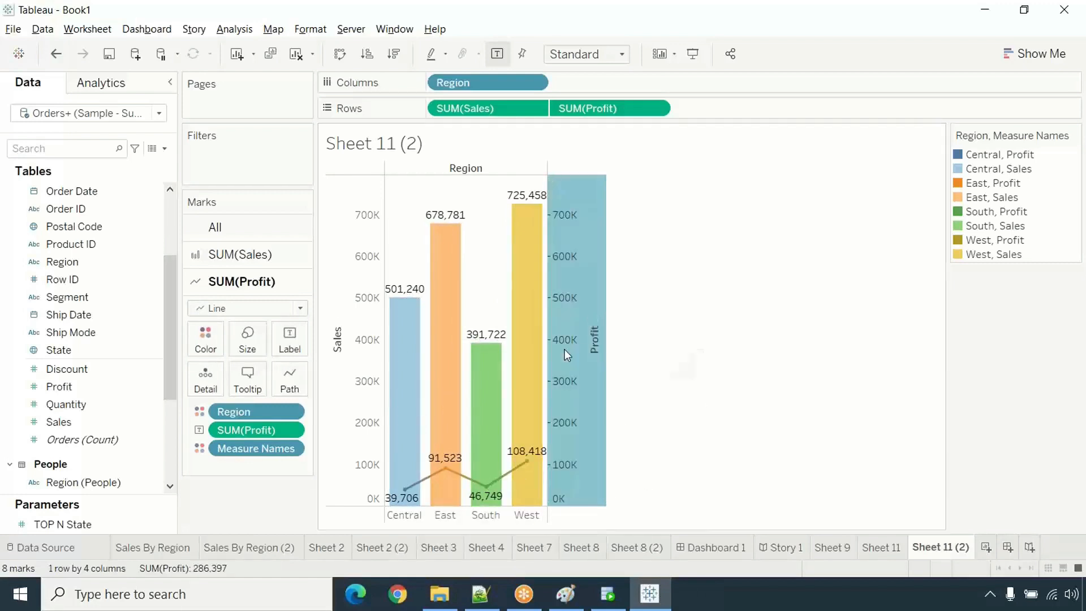
left_click(590, 511)
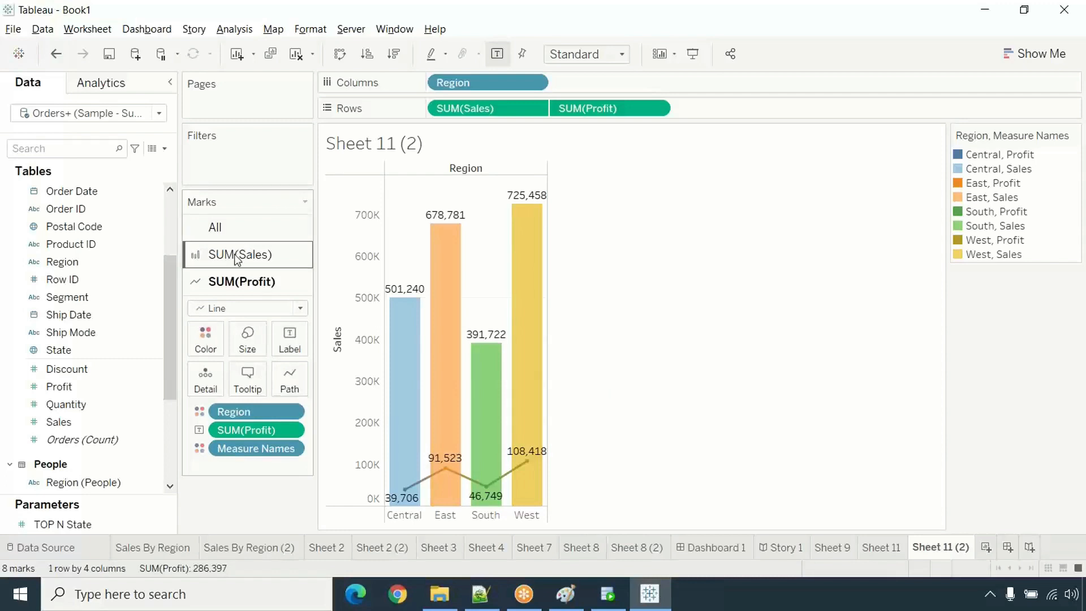
- Try removing the Region color field and the Measure Names color field from all marks, undoing each removal
left_click(233, 231)
left_click_drag(247, 358, 52, 367)
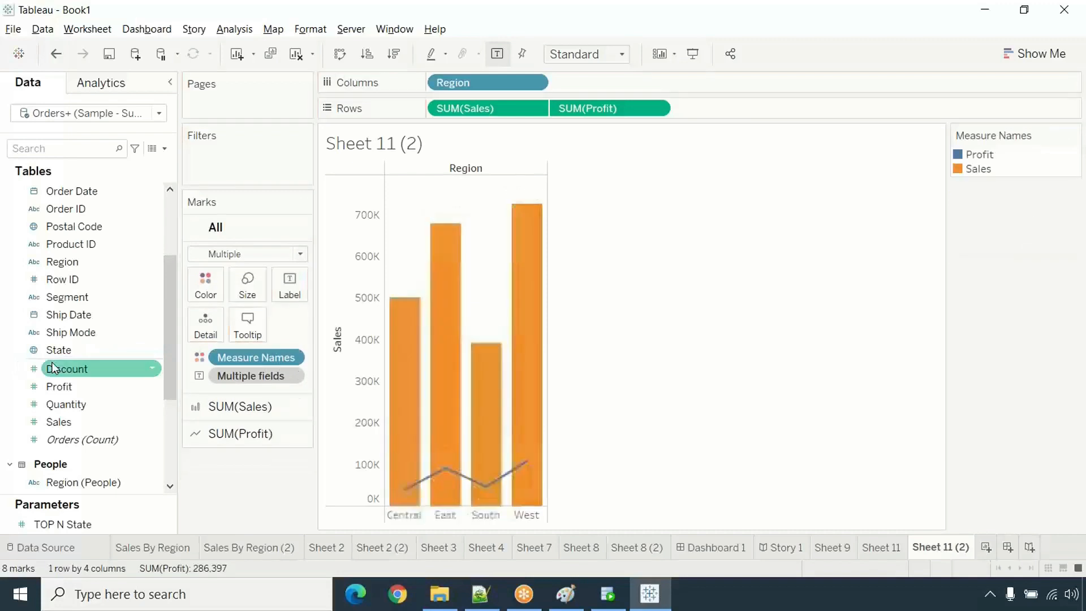
key("ctrl+z")
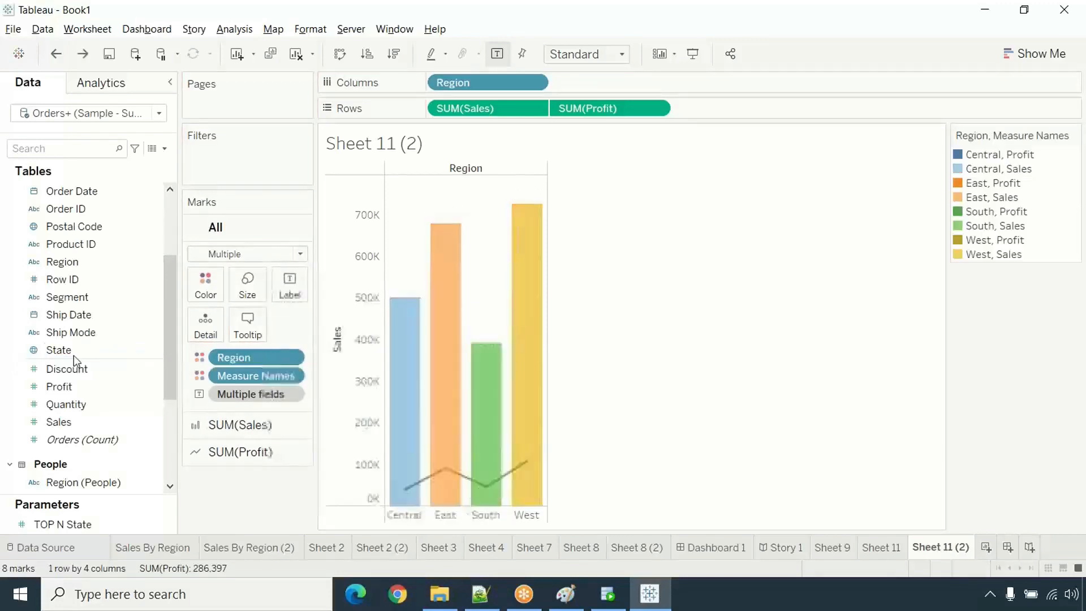
left_click_drag(248, 375, 77, 377)
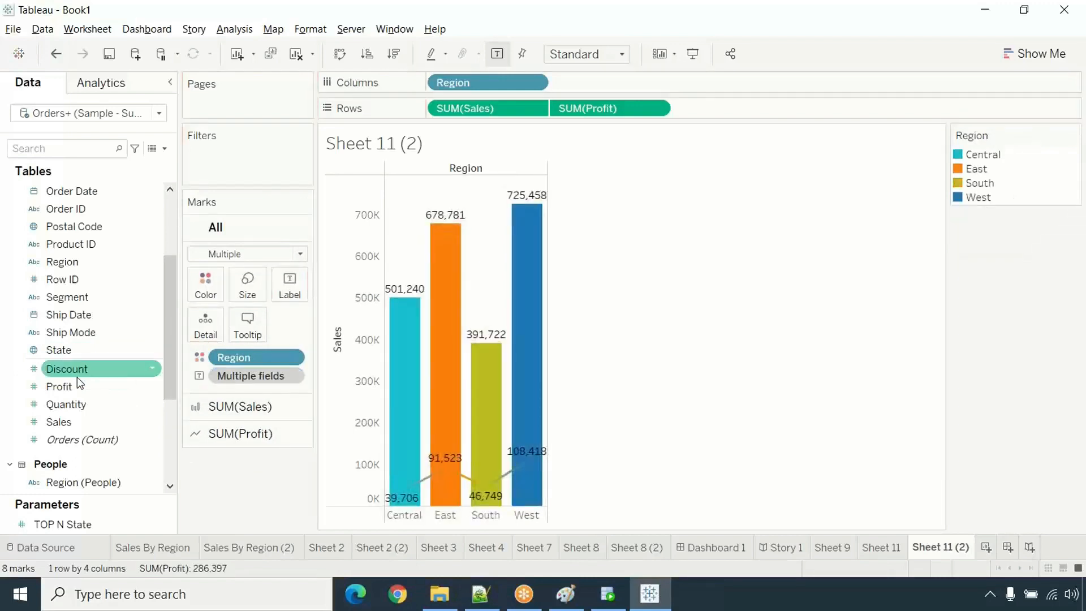
key("ctrl+z")
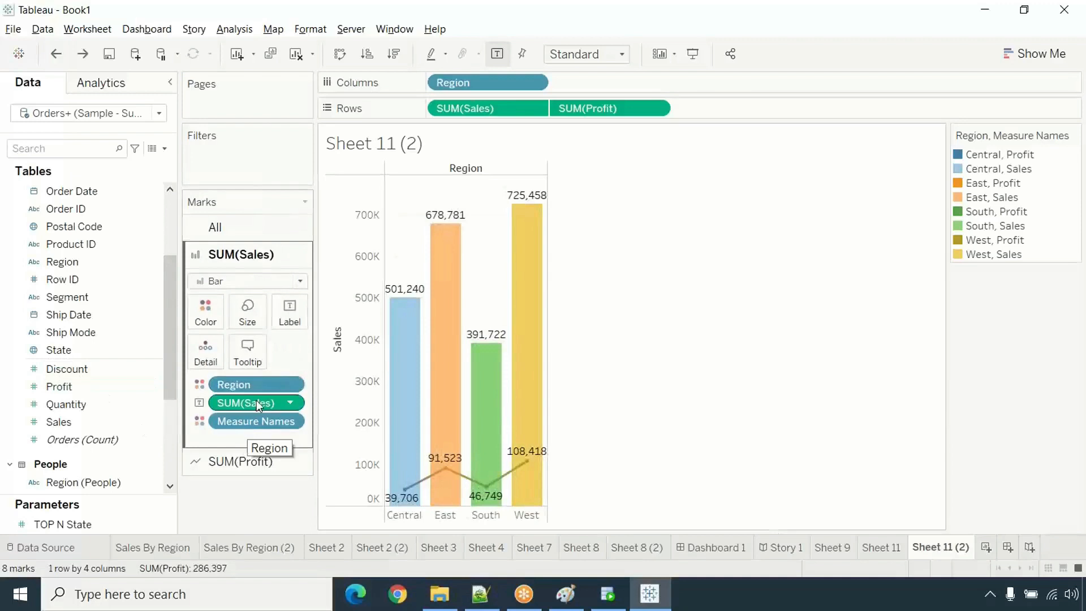
- Remove the Region color field from the Profit line only and compare the combined chart with Sheet 11
left_click(253, 458)
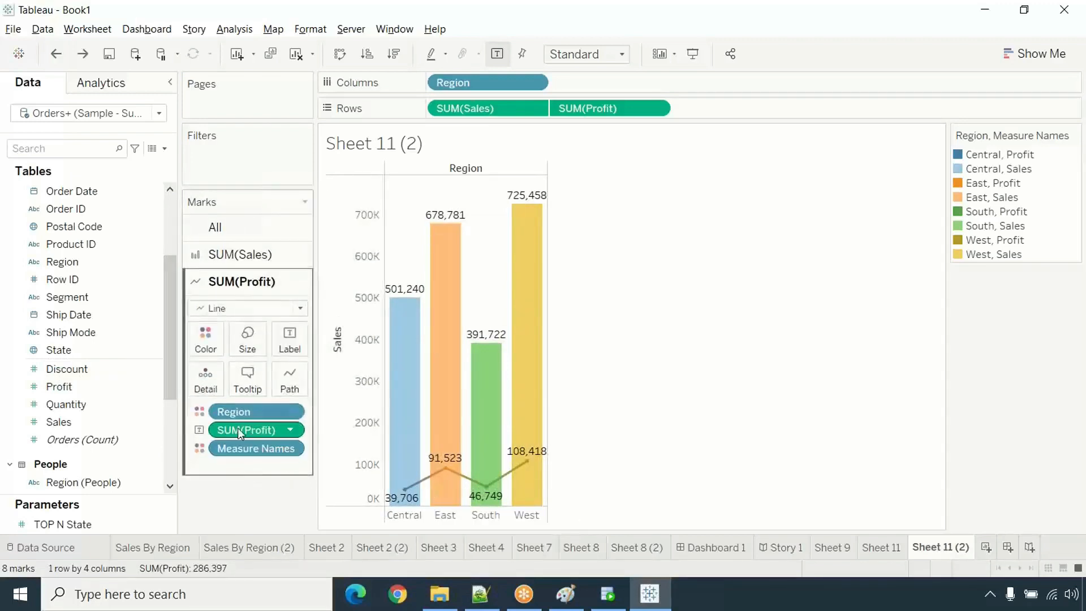
left_click_drag(233, 412, 51, 432)
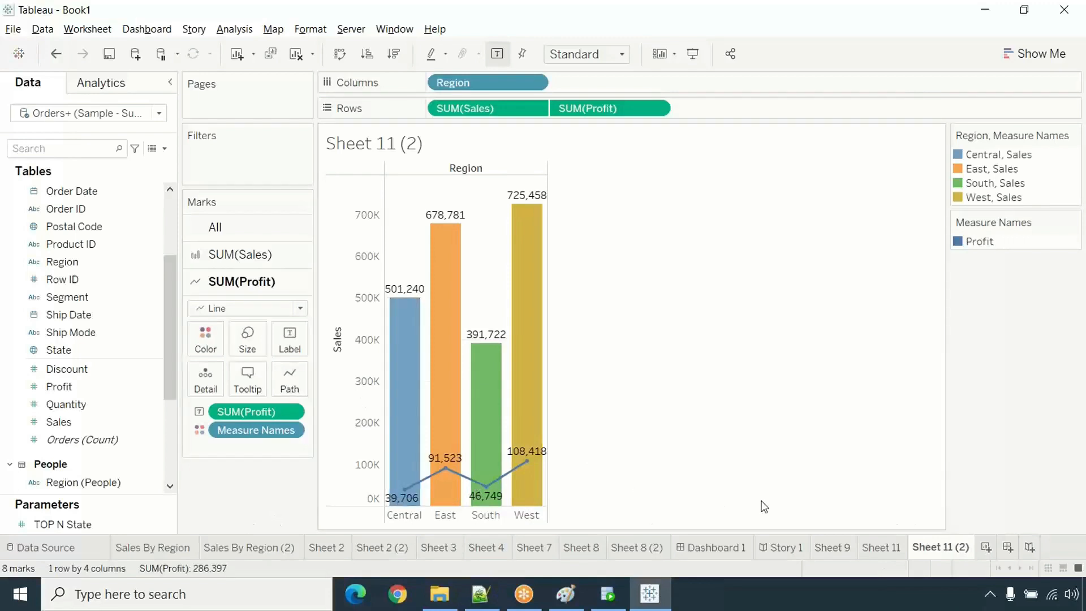
left_click(880, 547)
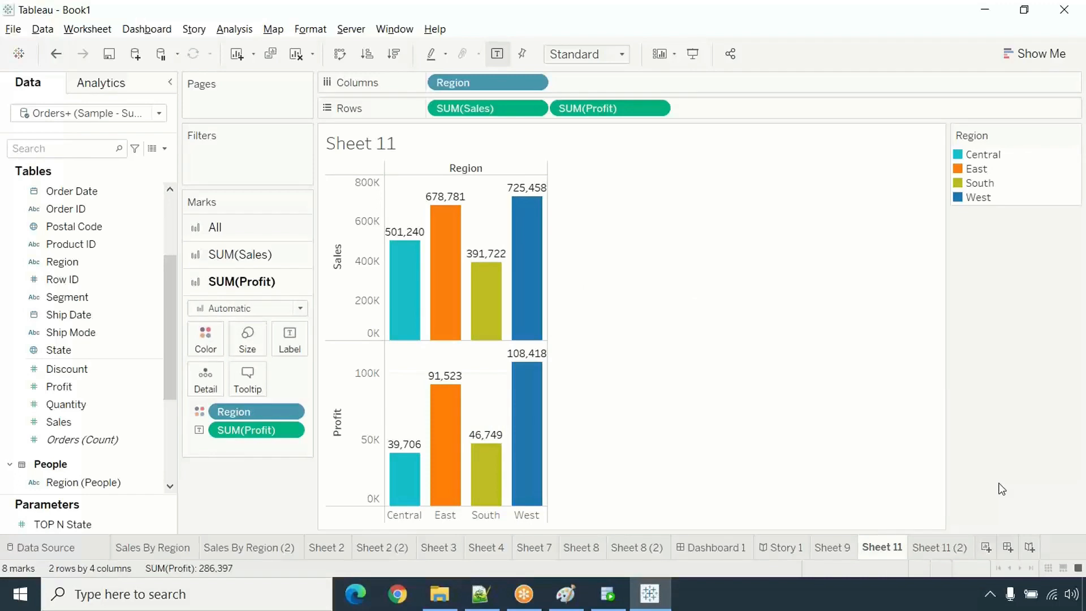
left_click(946, 552)
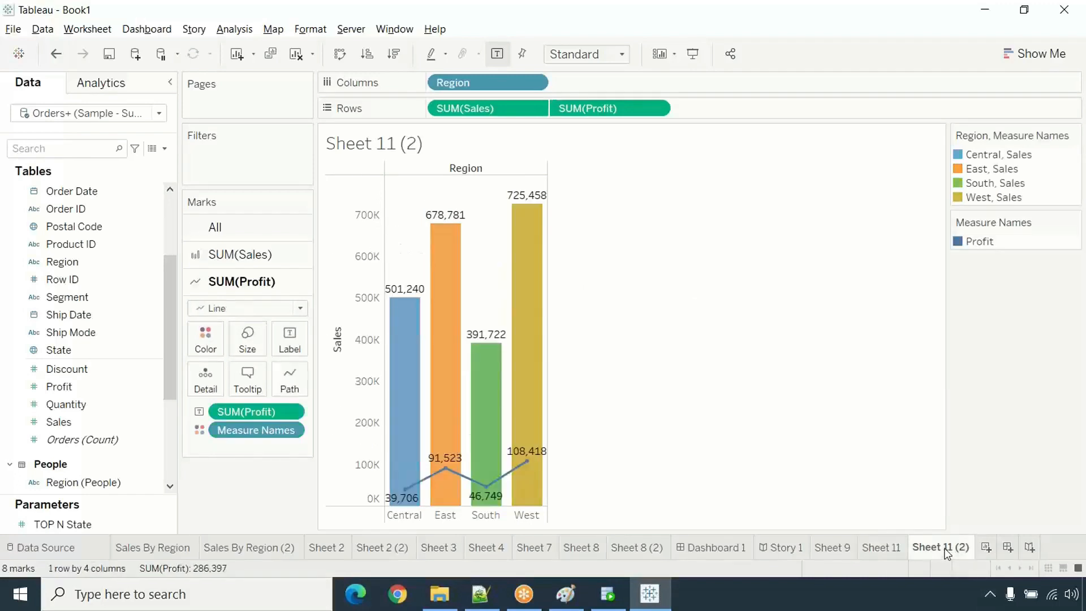
- Create a new worksheet plotting Sales and Profit by Region on one shared axis, ordering Sales before Profit
left_click(986, 548)
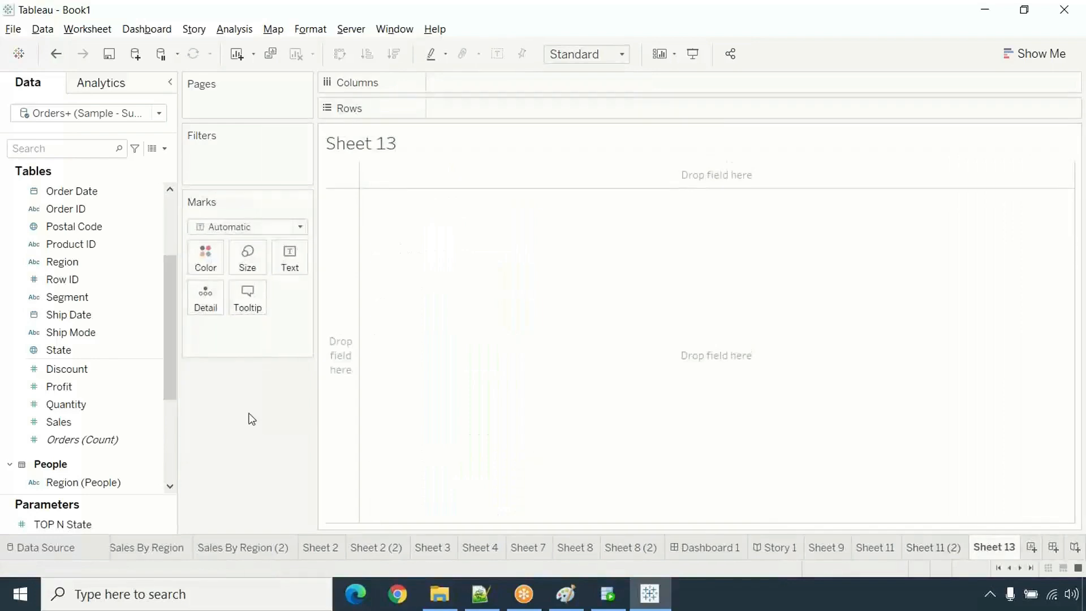
left_click_drag(81, 261, 474, 84)
left_click_drag(94, 433, 474, 112)
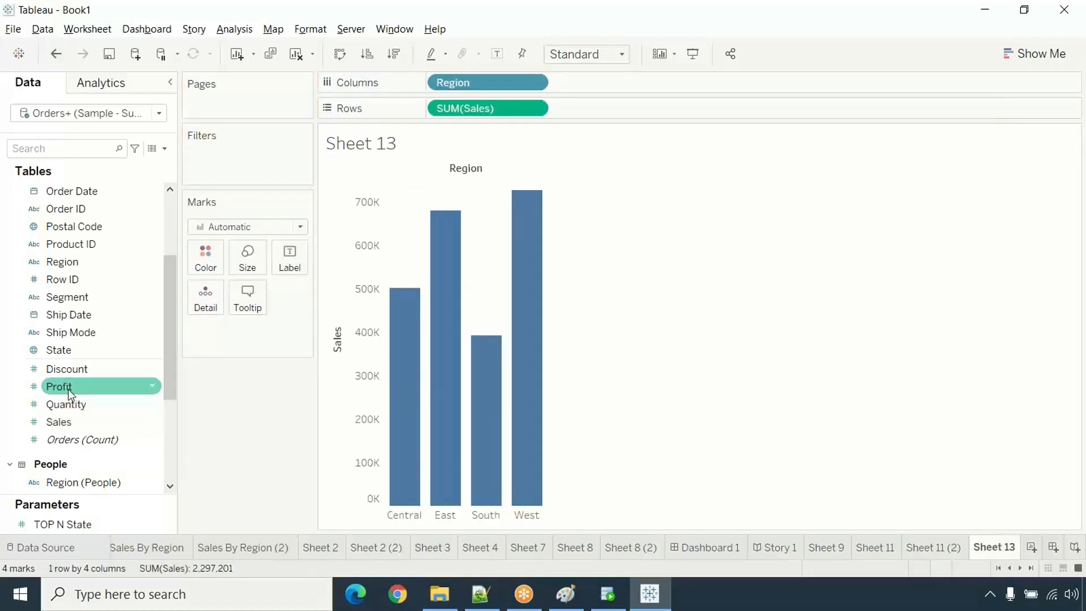
left_click_drag(66, 389, 357, 307)
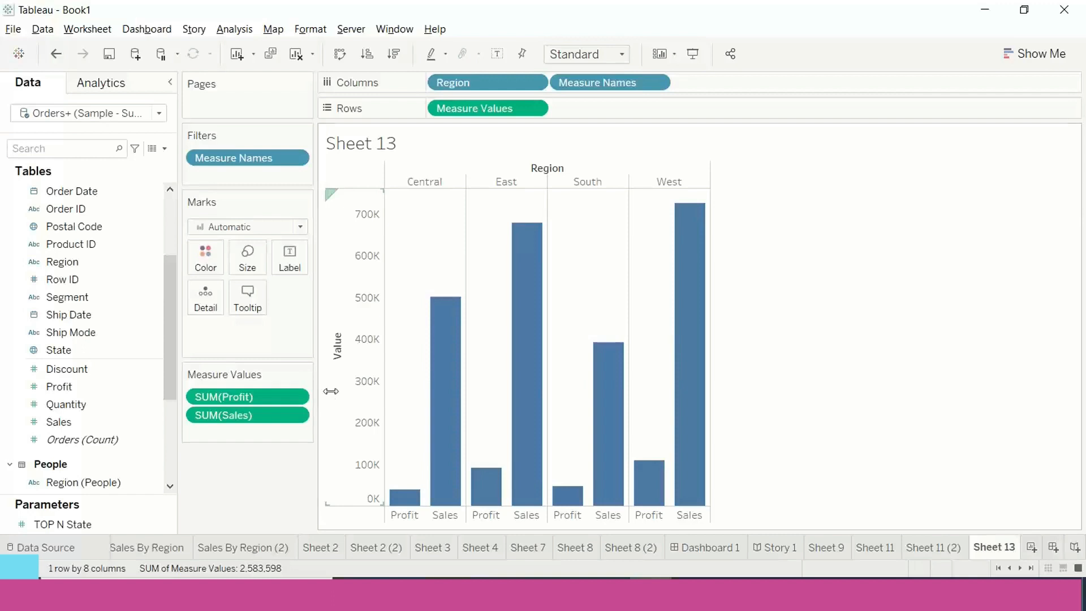
mouse_move(430, 384)
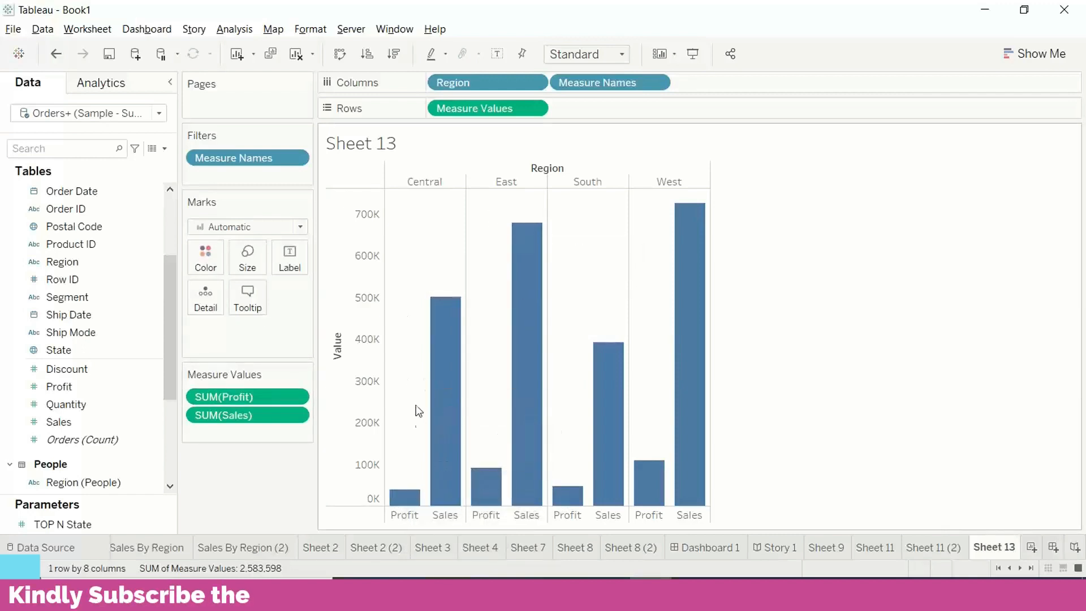
left_click_drag(231, 397, 233, 432)
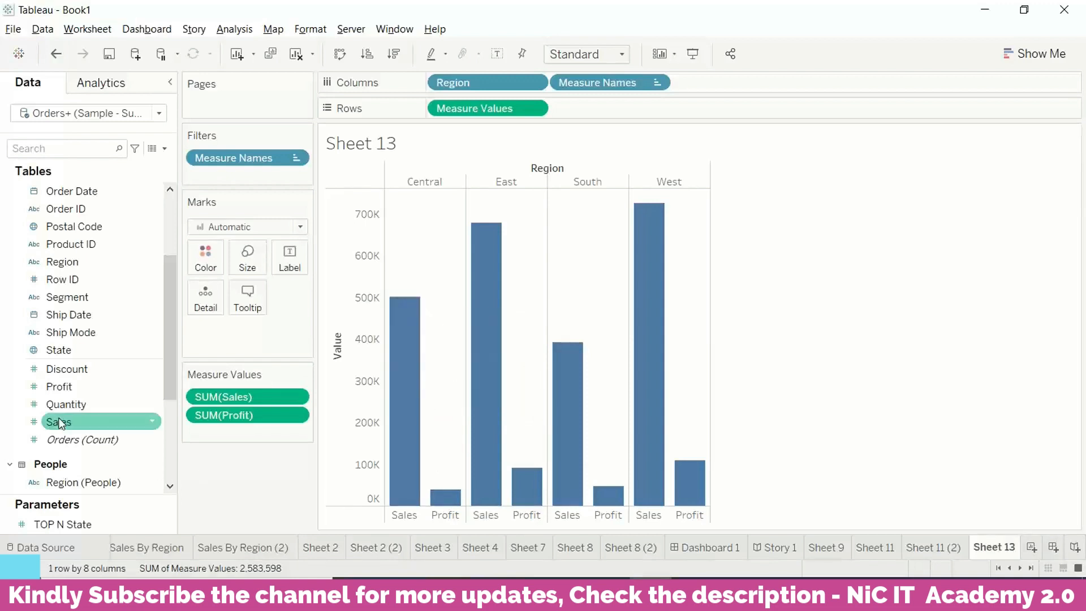
- Try labelling all the bars with Sales and remove that label again
left_click_drag(61, 425, 291, 265)
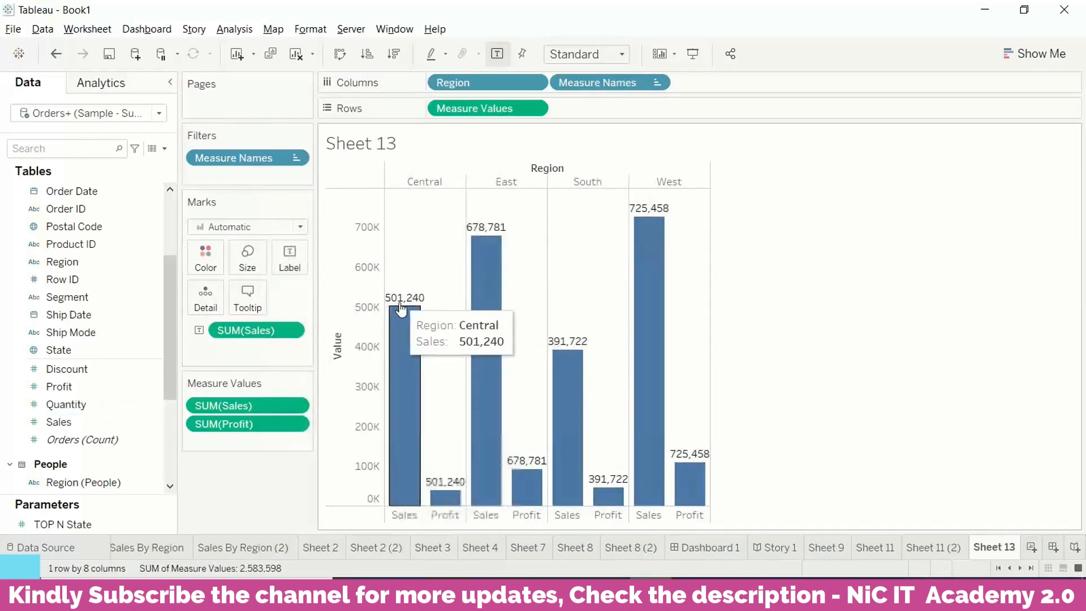
mouse_move(456, 485)
left_click_drag(256, 330, 51, 392)
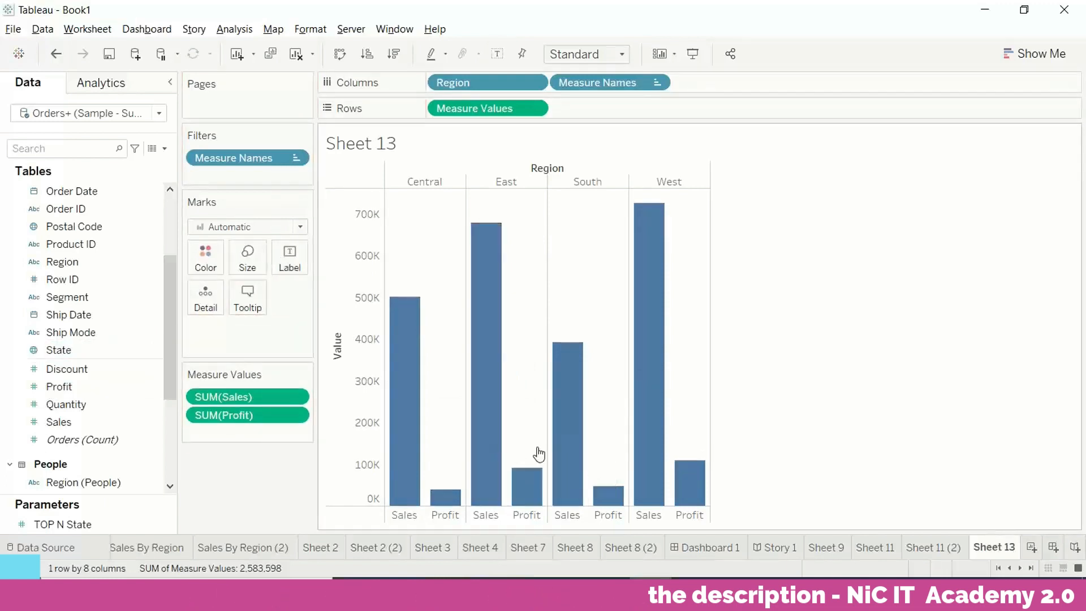
- Label the Sales and Profit bars with Measure Values
mouse_move(541, 467)
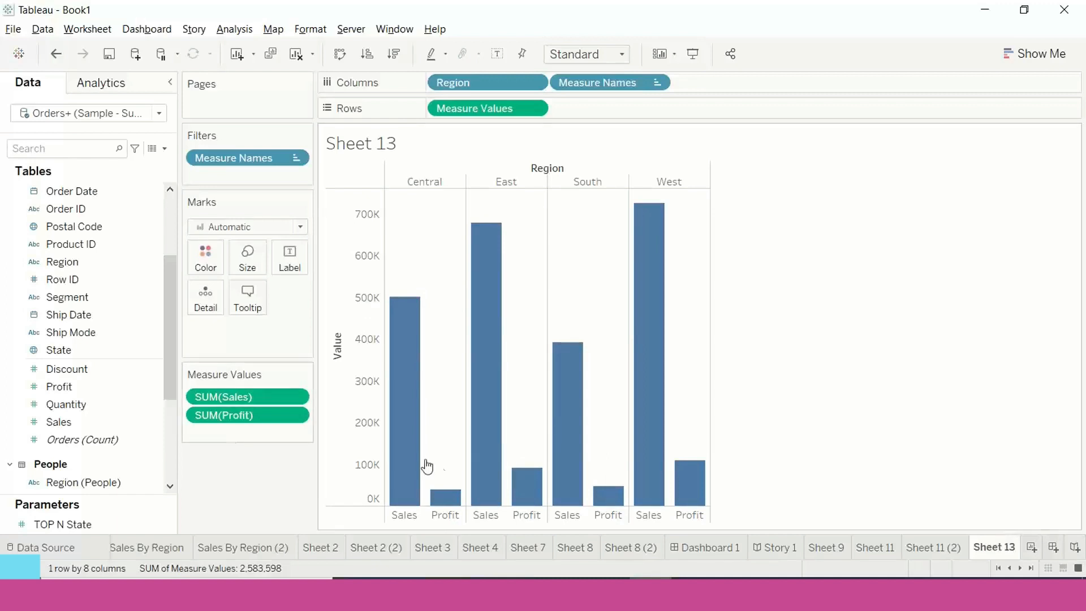
scroll(127, 475, "down", 3)
scroll(113, 437, "down", 3)
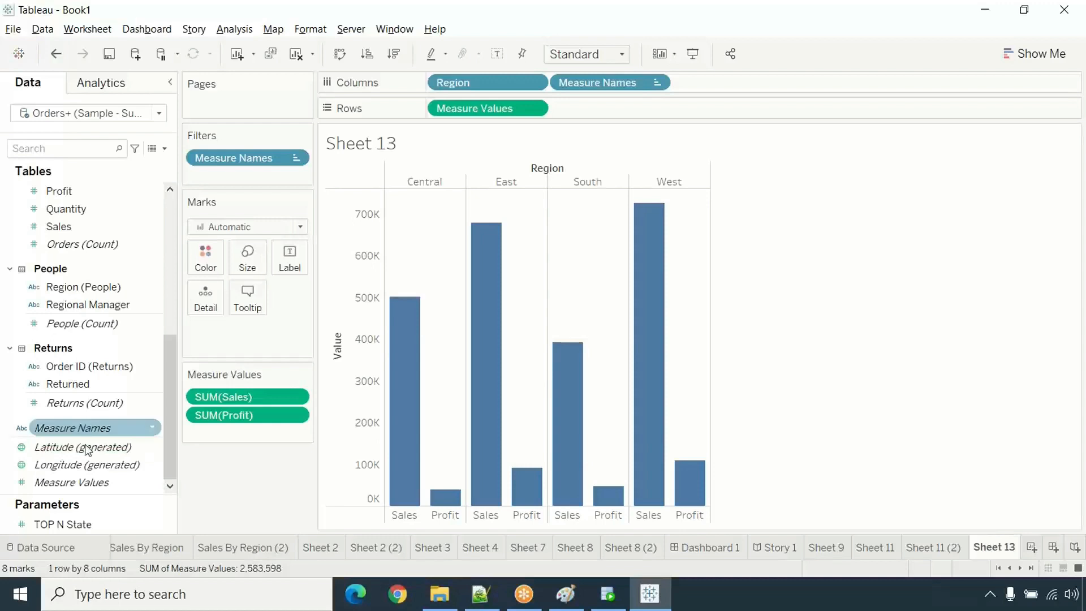
left_click_drag(78, 488, 289, 264)
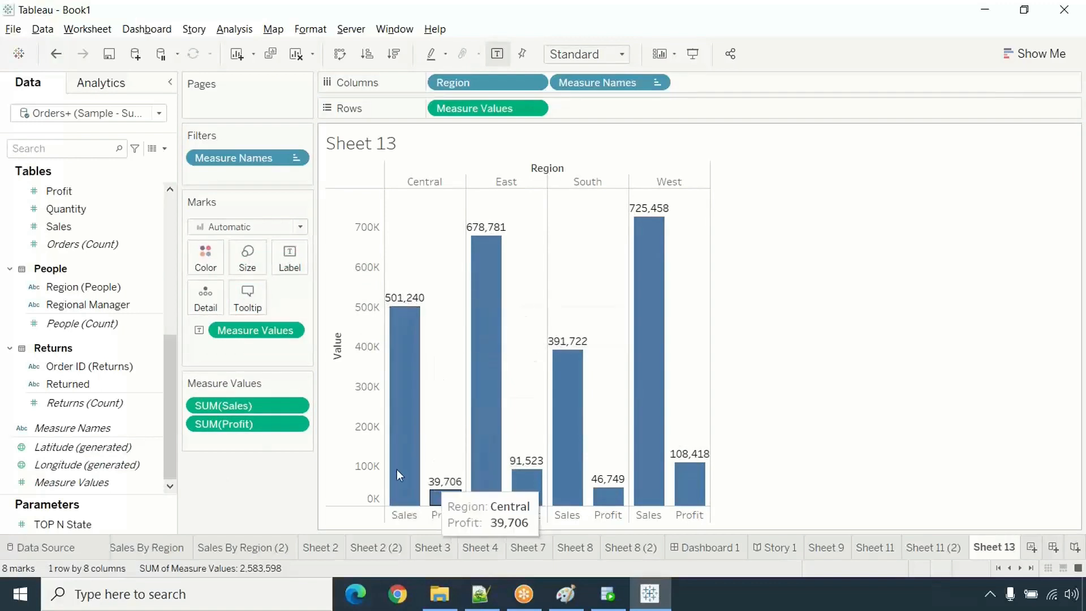
- Color the Sales and Profit bars on Sheet 13 by Measure Names
left_click_drag(83, 428, 223, 264)
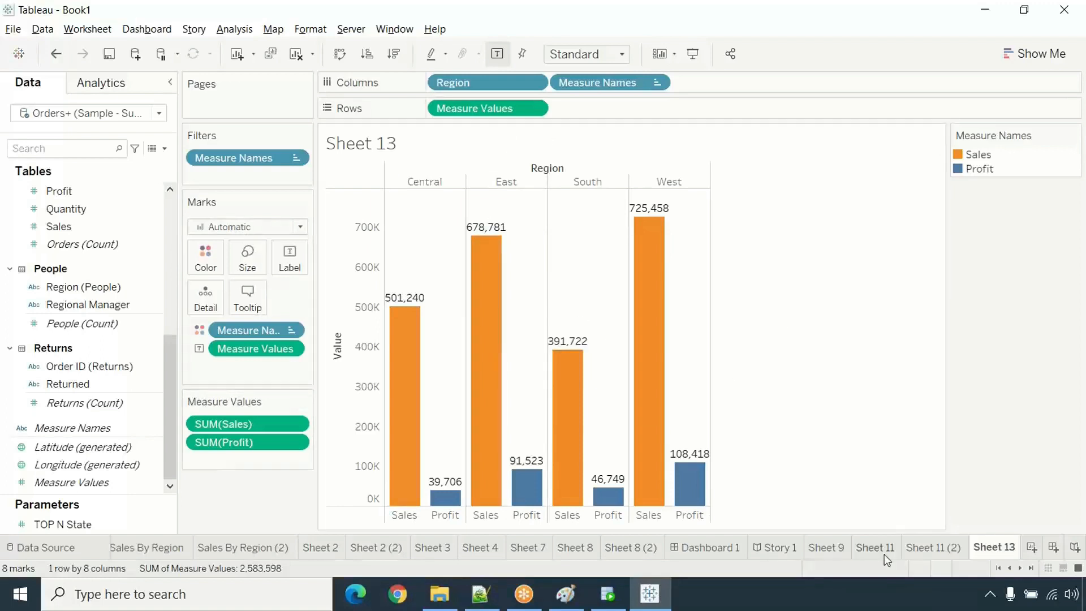
- On Sheet 11 (2), change the Profit line's labels to a Percent of Total quick table calculation
left_click(931, 556)
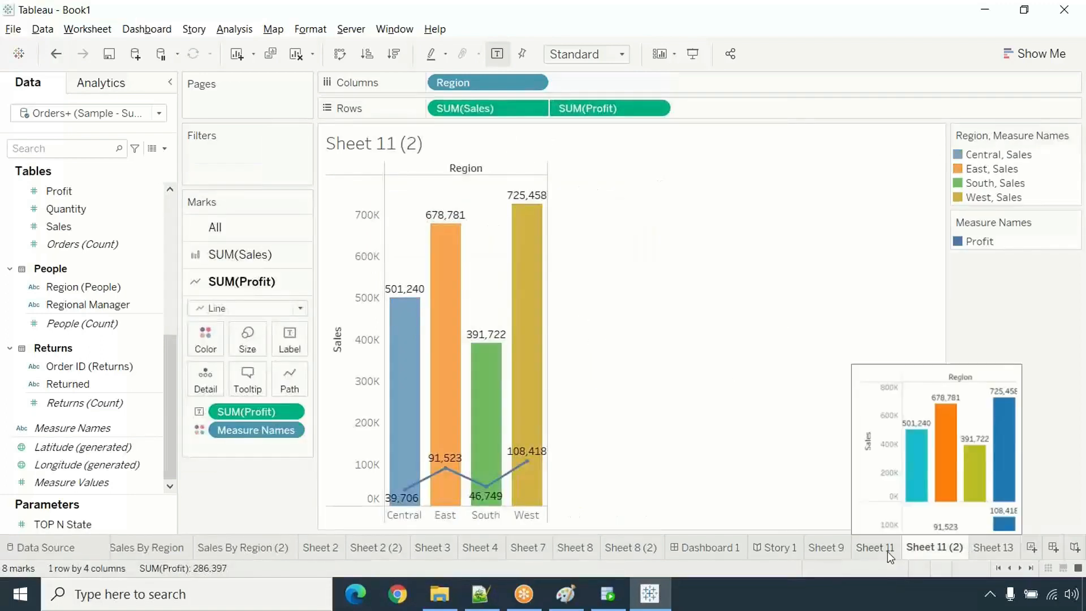
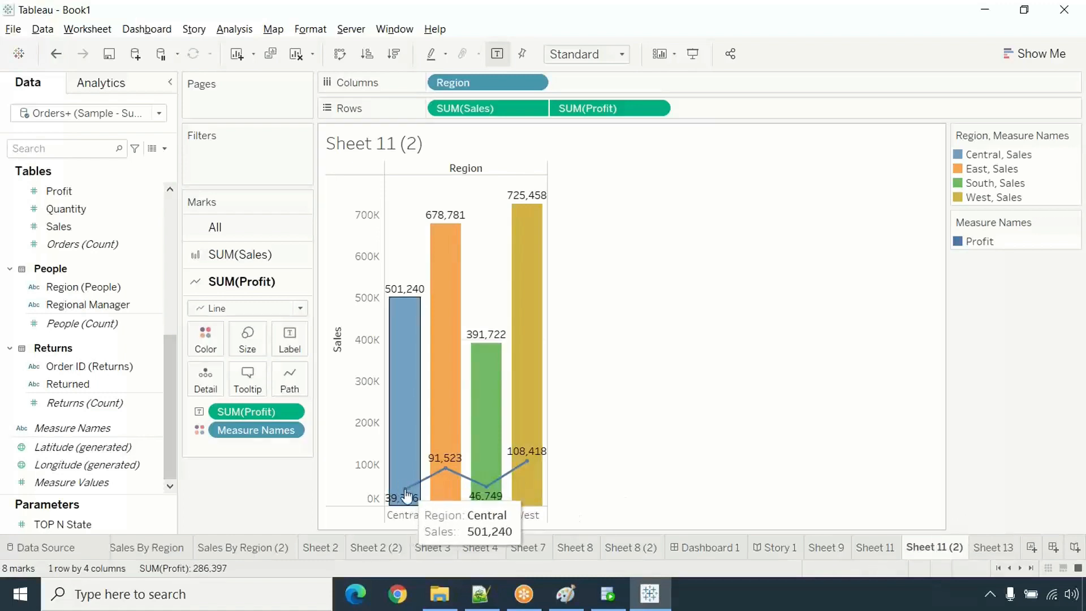
mouse_move(403, 499)
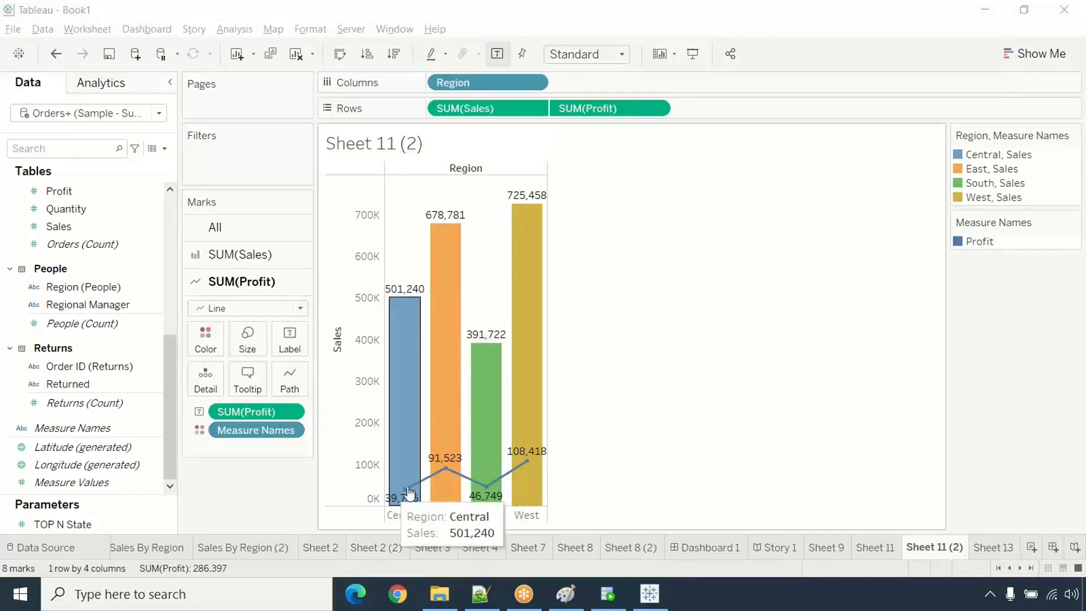
right_click(287, 411)
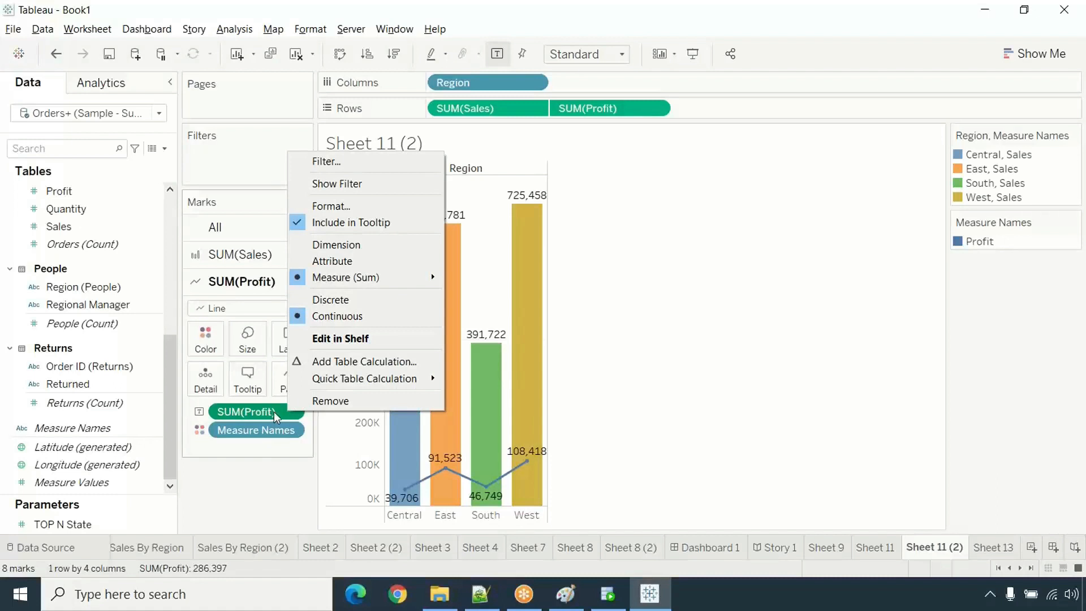
mouse_move(331, 384)
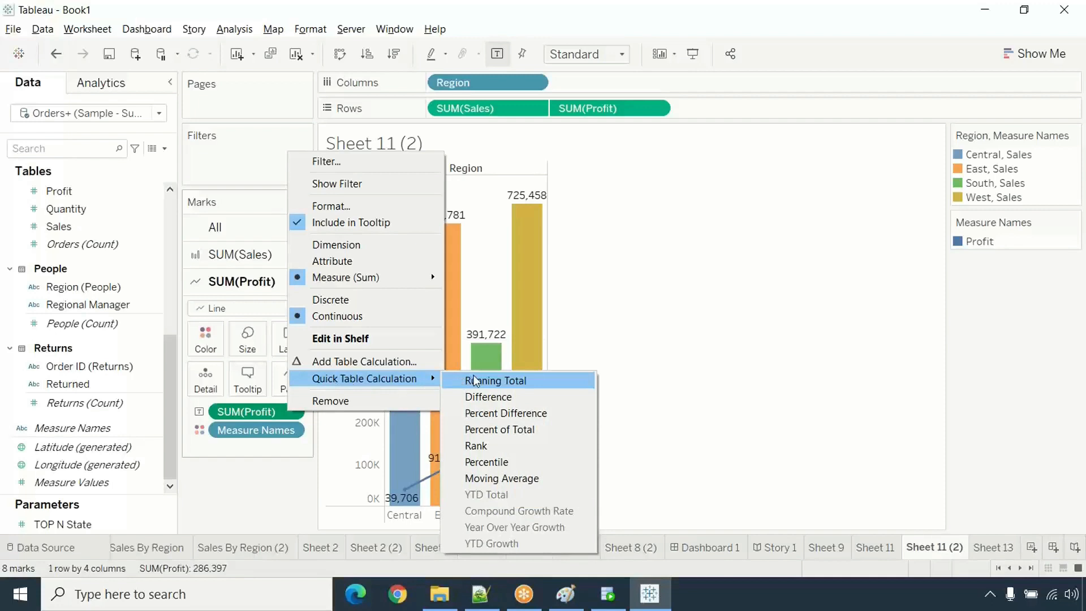
left_click(523, 430)
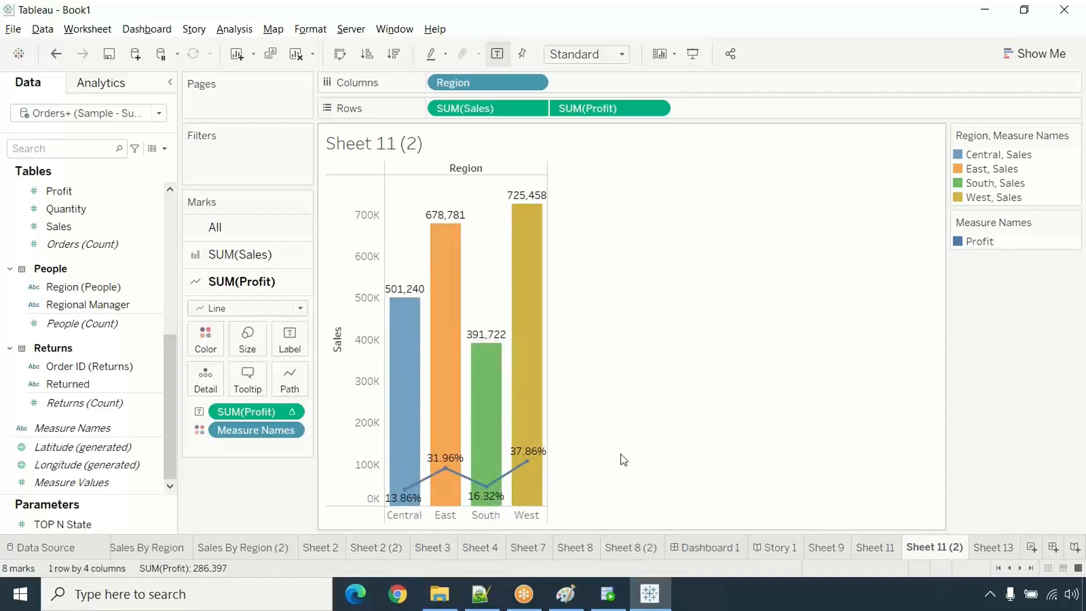
- Add the plain Profit sum as a second label on the Profit line and place it above the percentage
left_click_drag(168, 440, 168, 355)
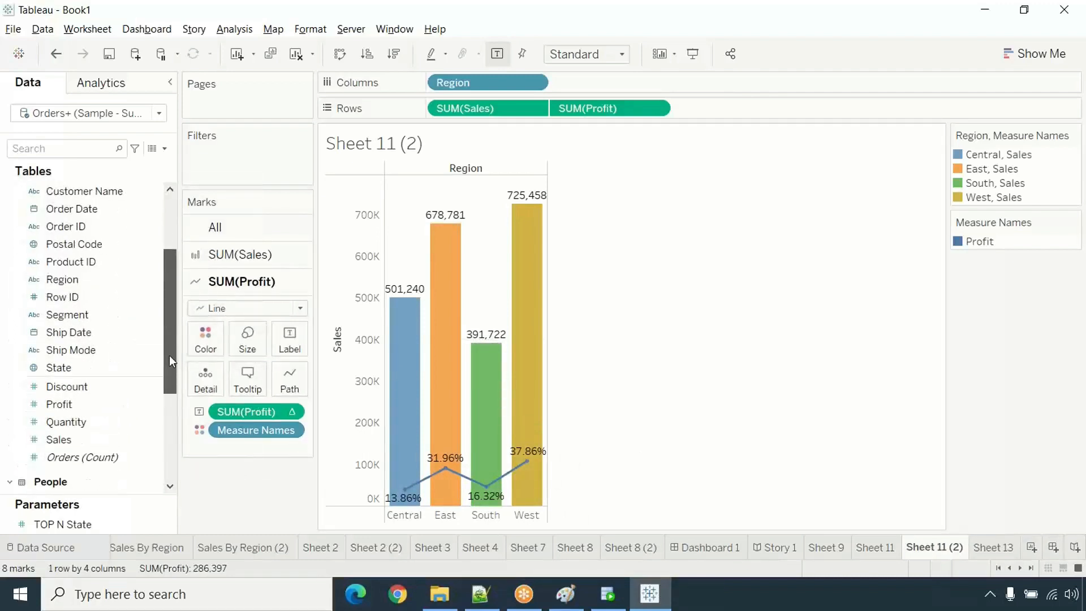
left_click_drag(66, 403, 287, 338)
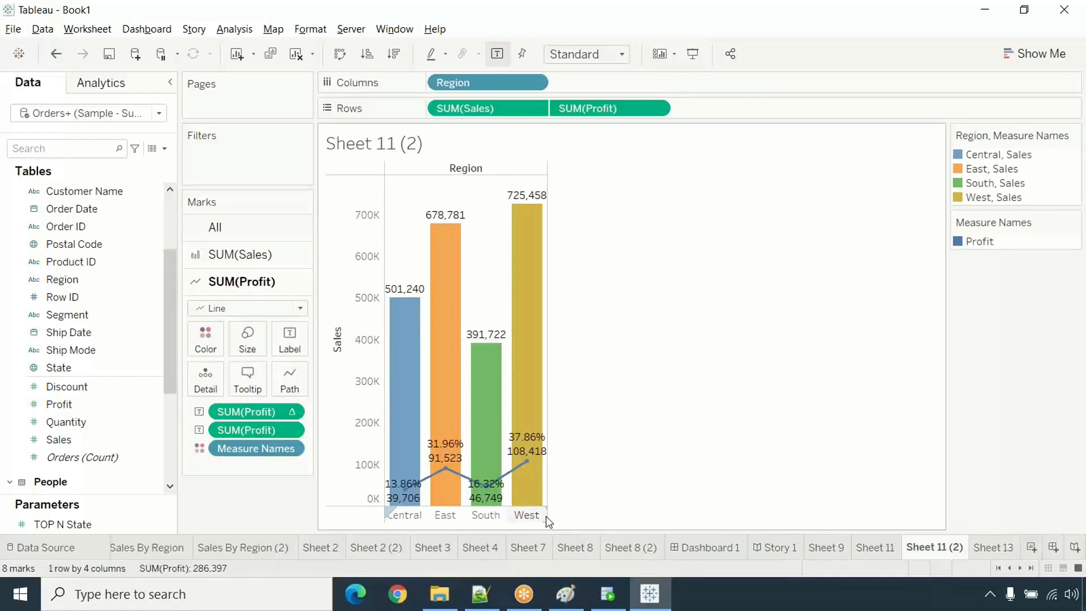
left_click_drag(249, 411, 252, 440)
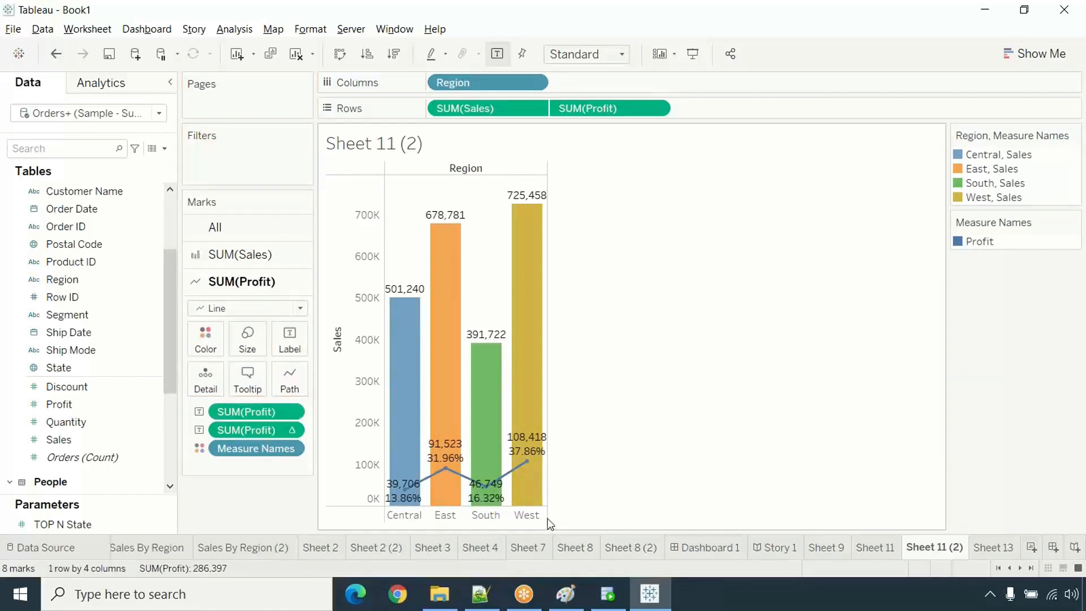
- Widen the region columns of the chart and slightly increase the Profit line's thickness
left_click_drag(547, 515, 592, 518)
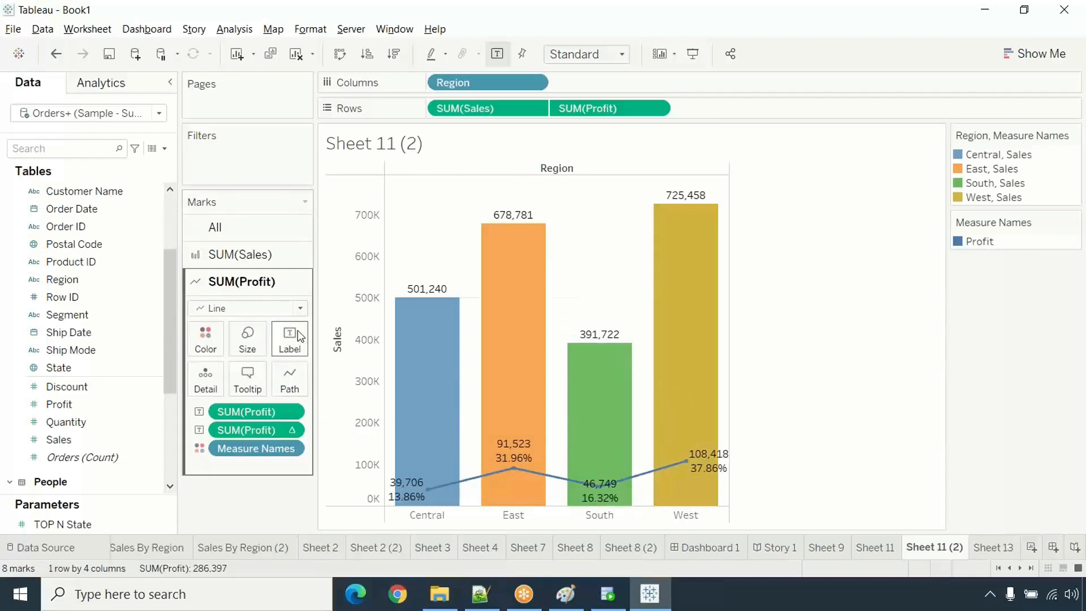
left_click(258, 352)
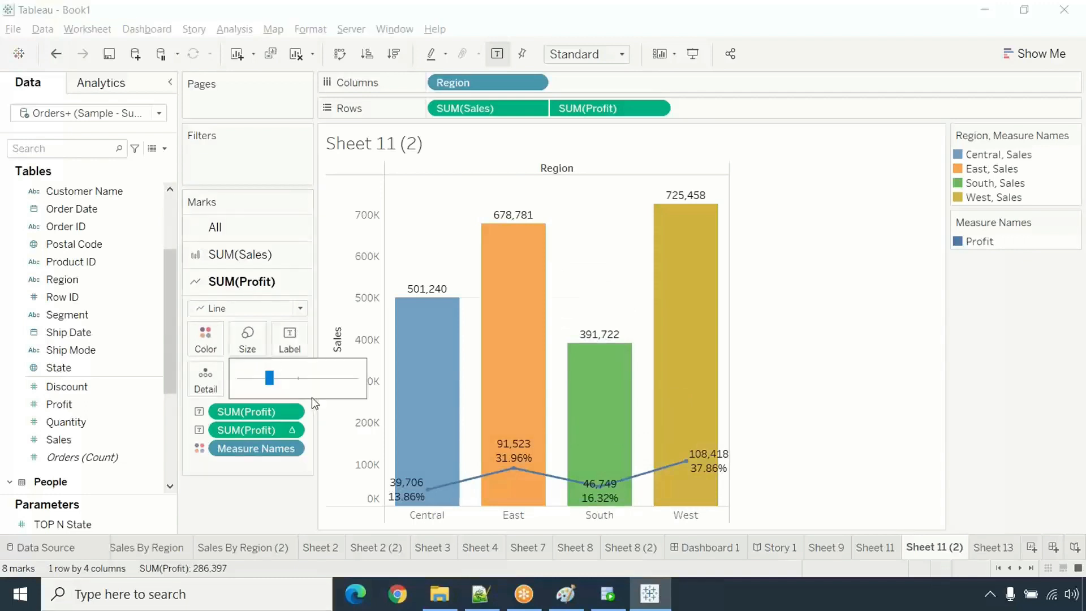
left_click(261, 379)
left_click_drag(262, 379, 272, 378)
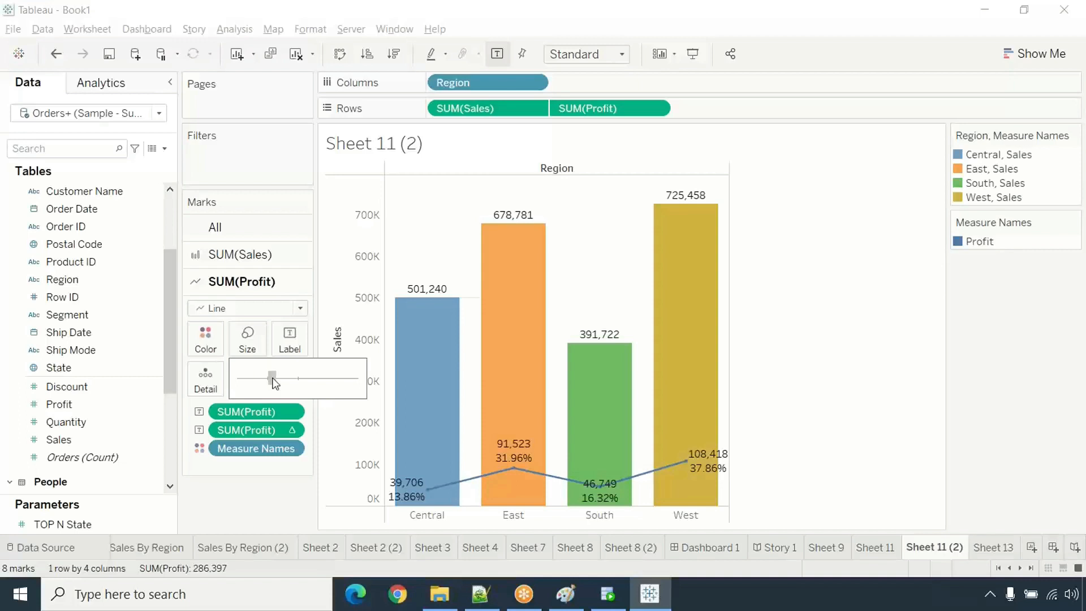
left_click(335, 262)
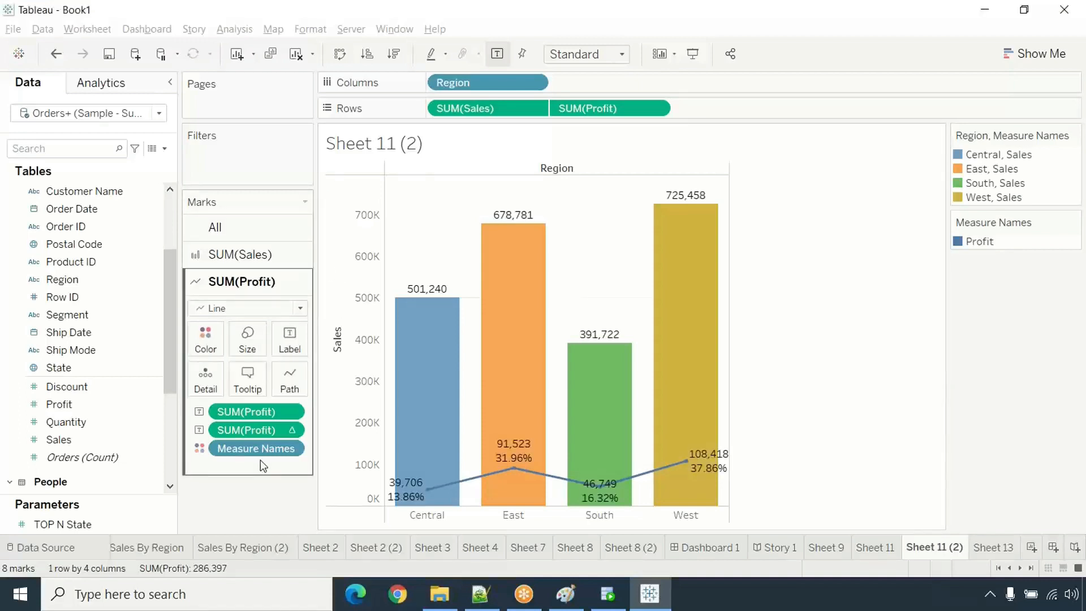
- Make the Sales bars slightly narrower
left_click(249, 258)
left_click(247, 311)
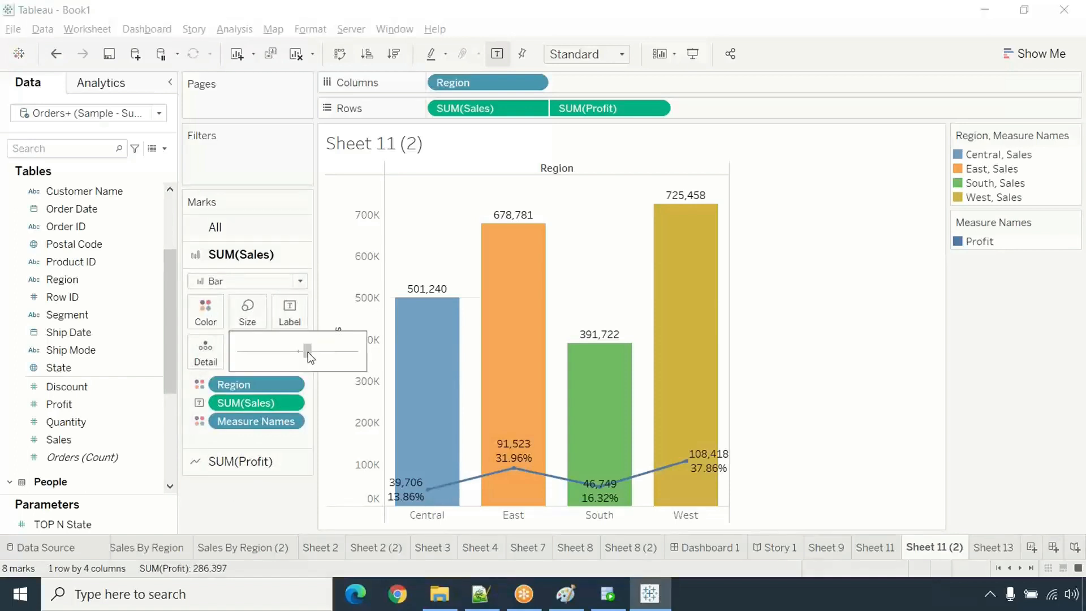
left_click_drag(307, 352, 306, 352)
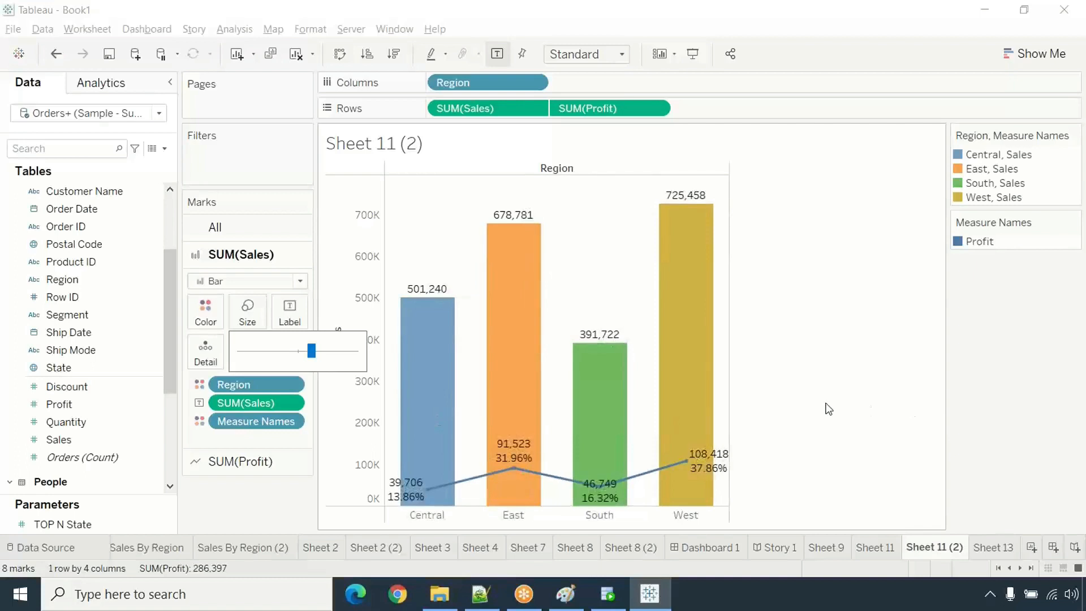
left_click(826, 407)
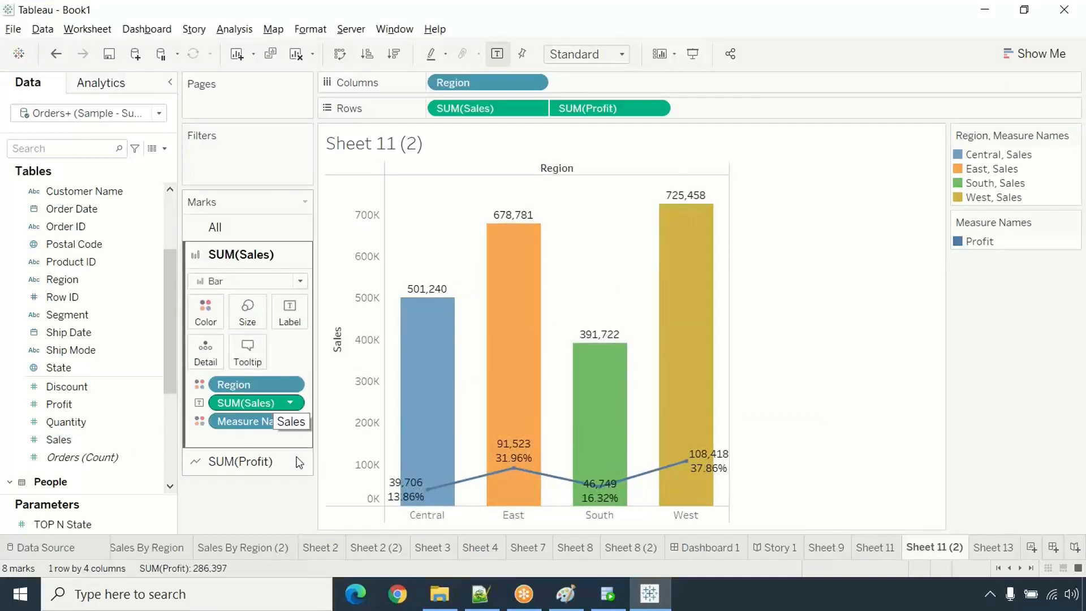
- Review the quick table calculation options available for the Profit line's percentage label
left_click(277, 466)
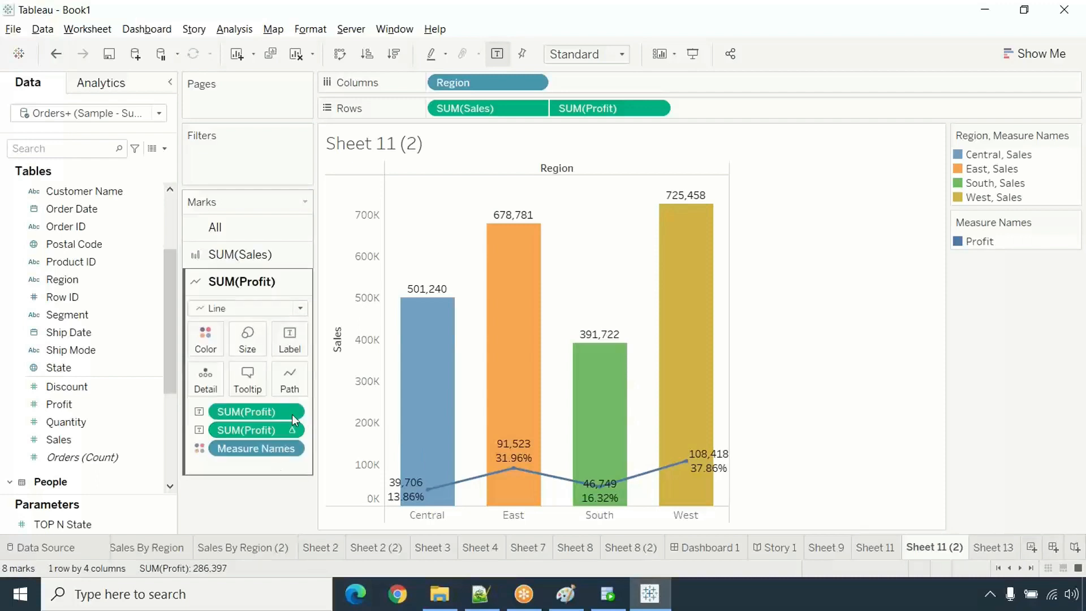
left_click(294, 429)
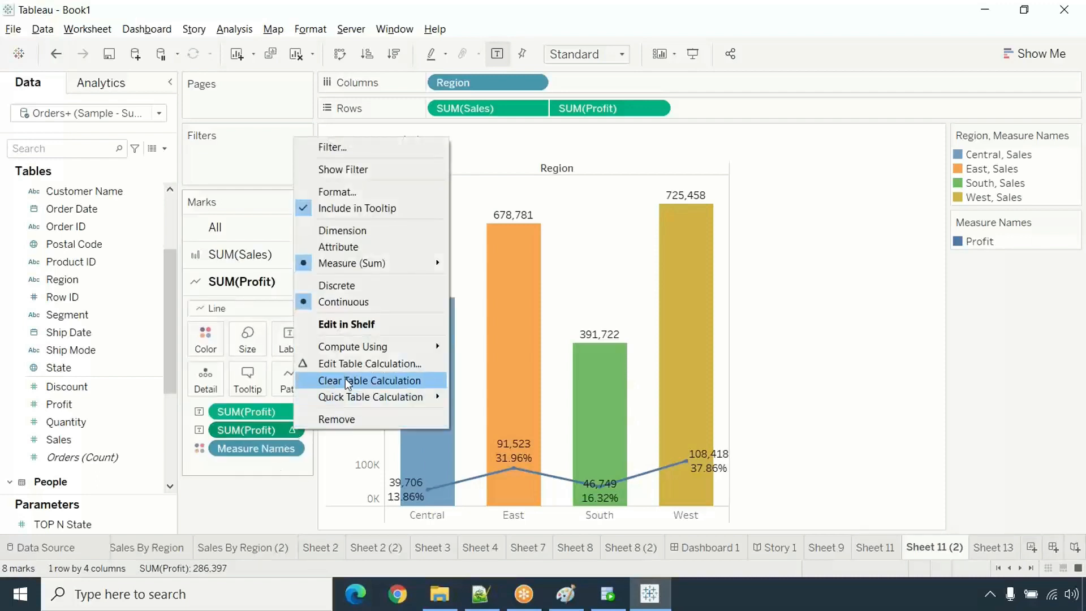
mouse_move(365, 395)
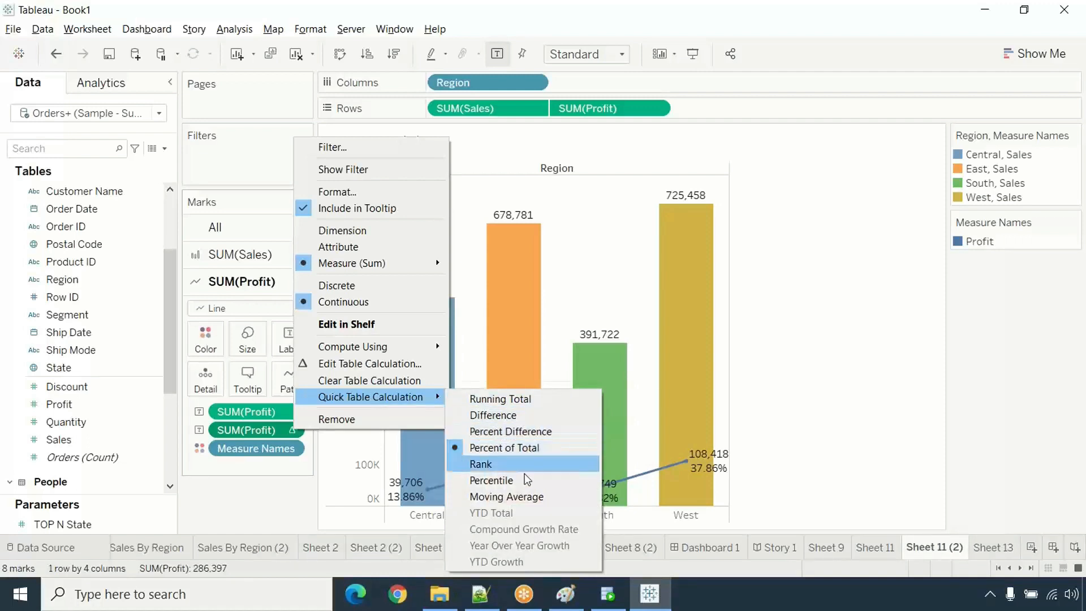
left_click(827, 426)
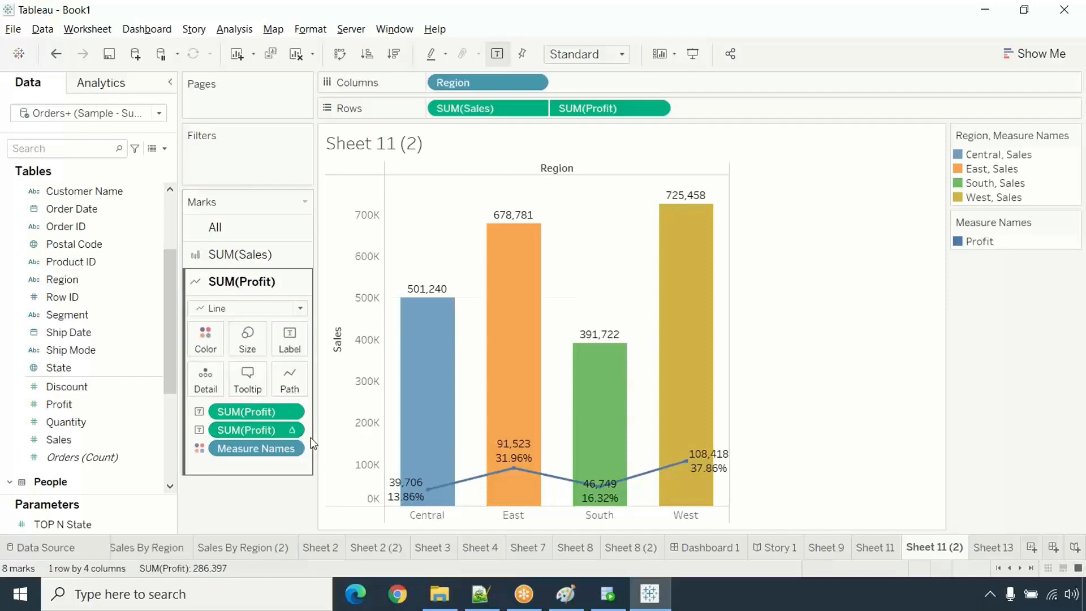
mouse_move(308, 430)
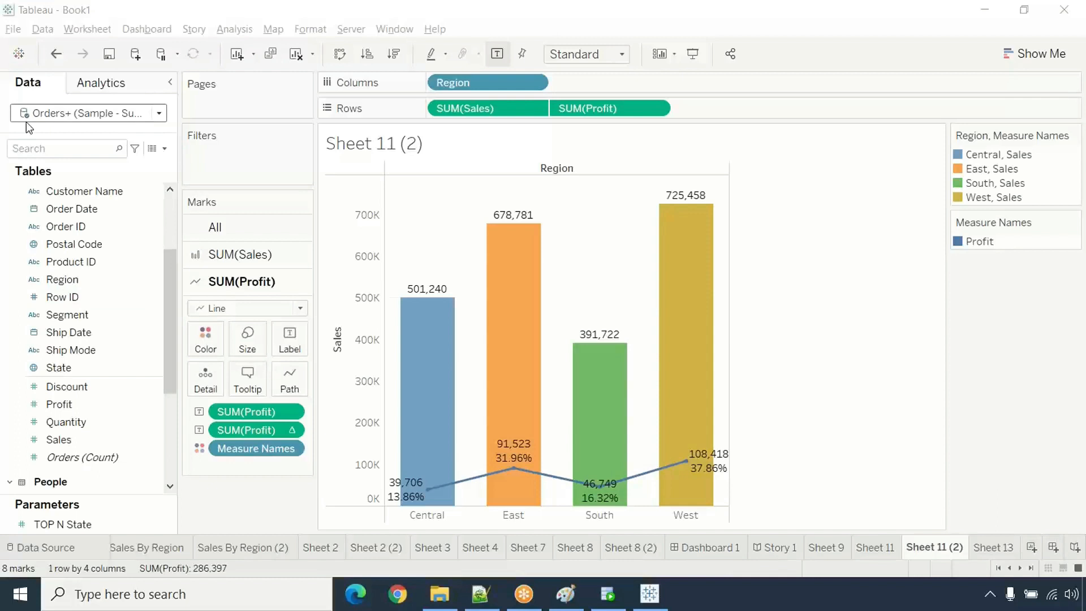
- Save the workbook to the Desktop as a Tableau Packaged Workbook (*.twbx) named DSP 39 - Day 1
left_click(204, 11)
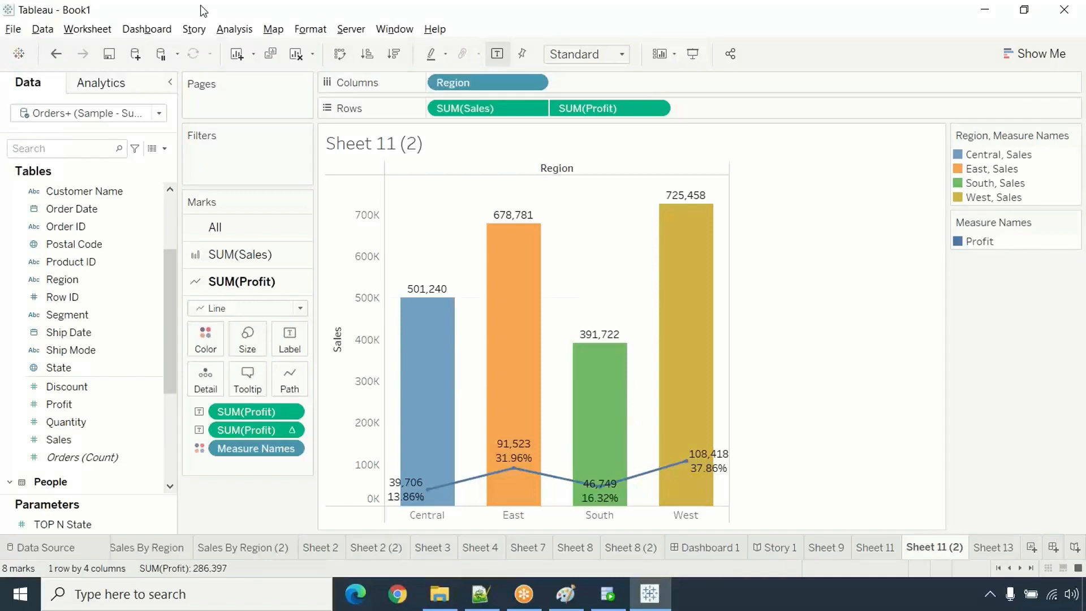
left_click(13, 30)
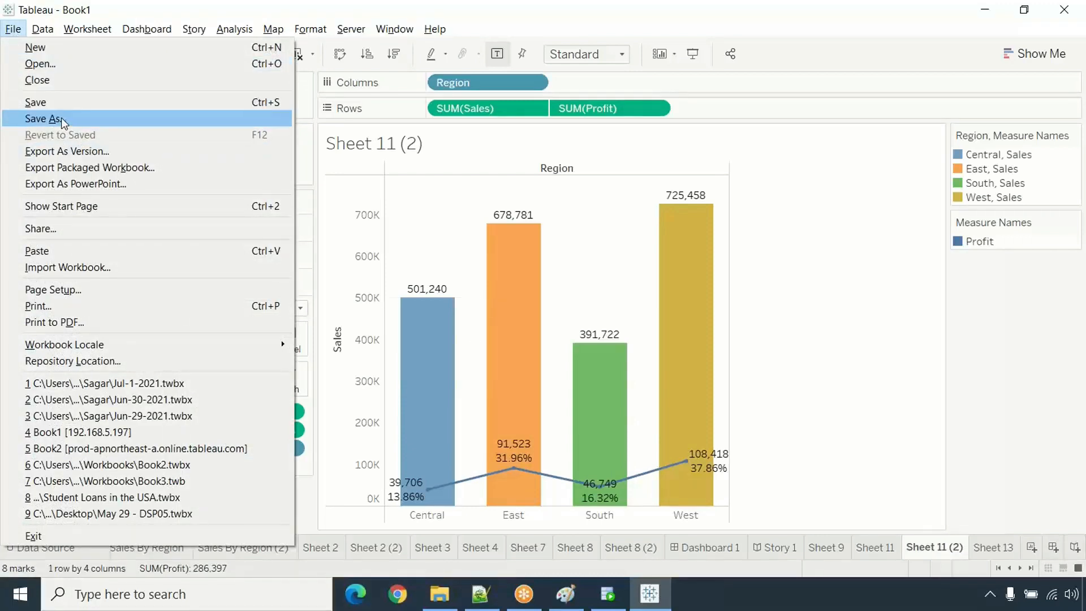
left_click(61, 104)
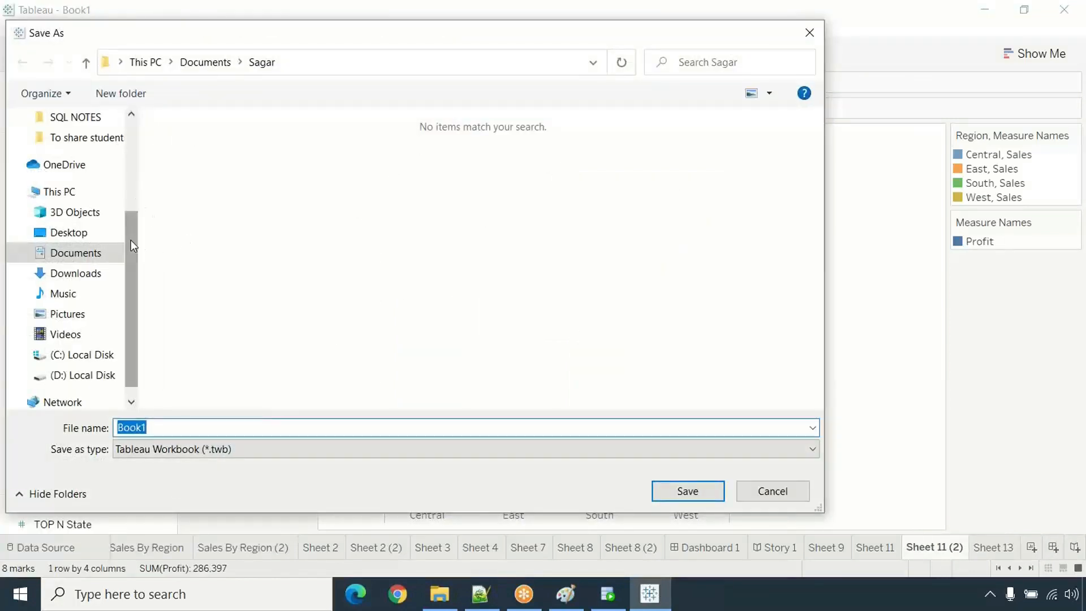
left_click_drag(131, 240, 141, 135)
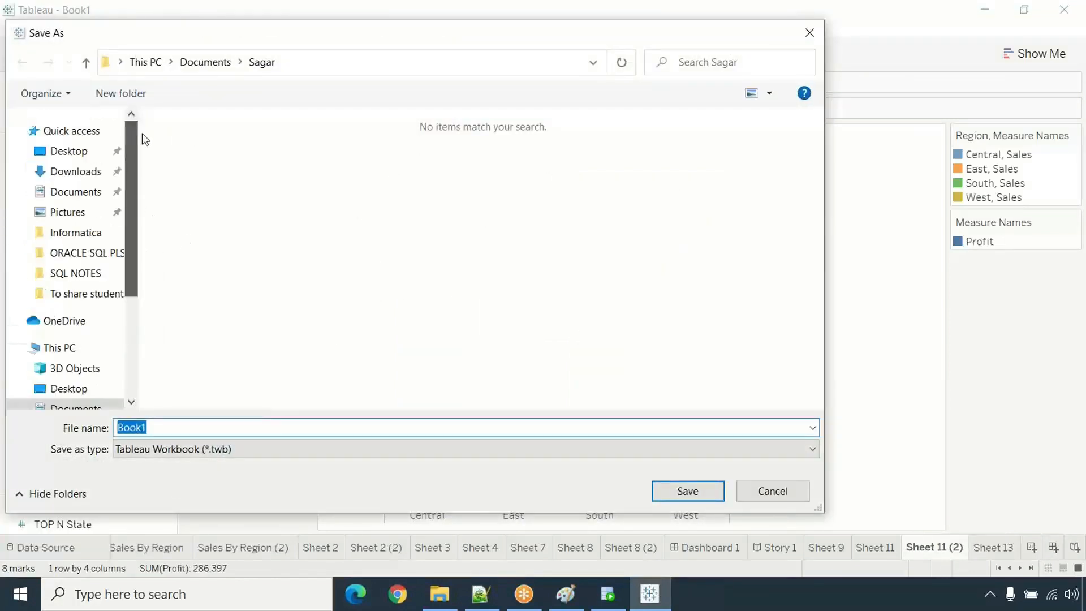
left_click(82, 158)
left_click(165, 426)
type("DSP 39 - Day 1")
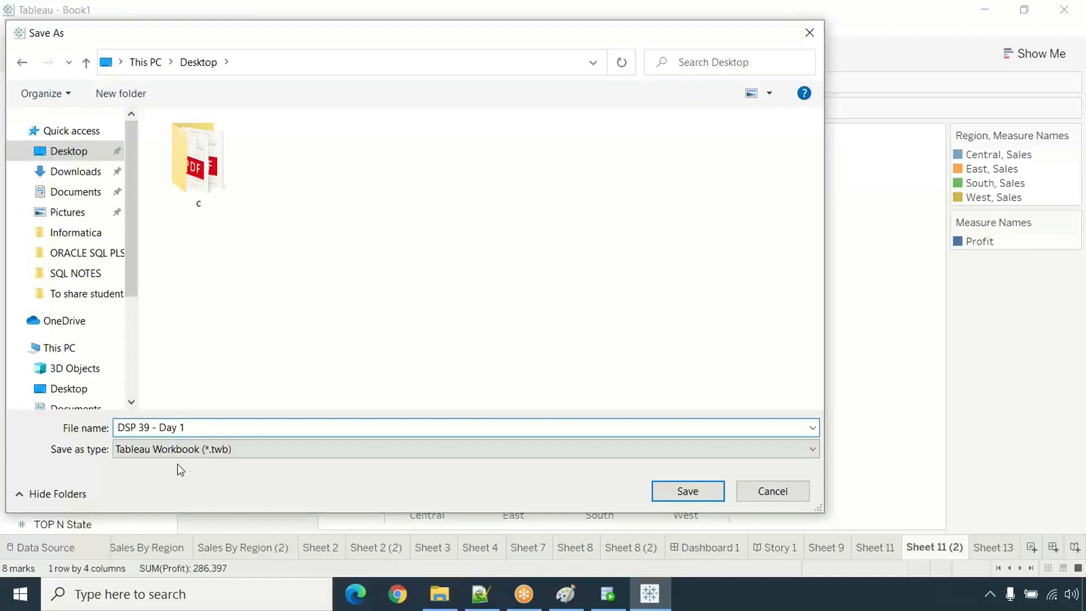
left_click(194, 452)
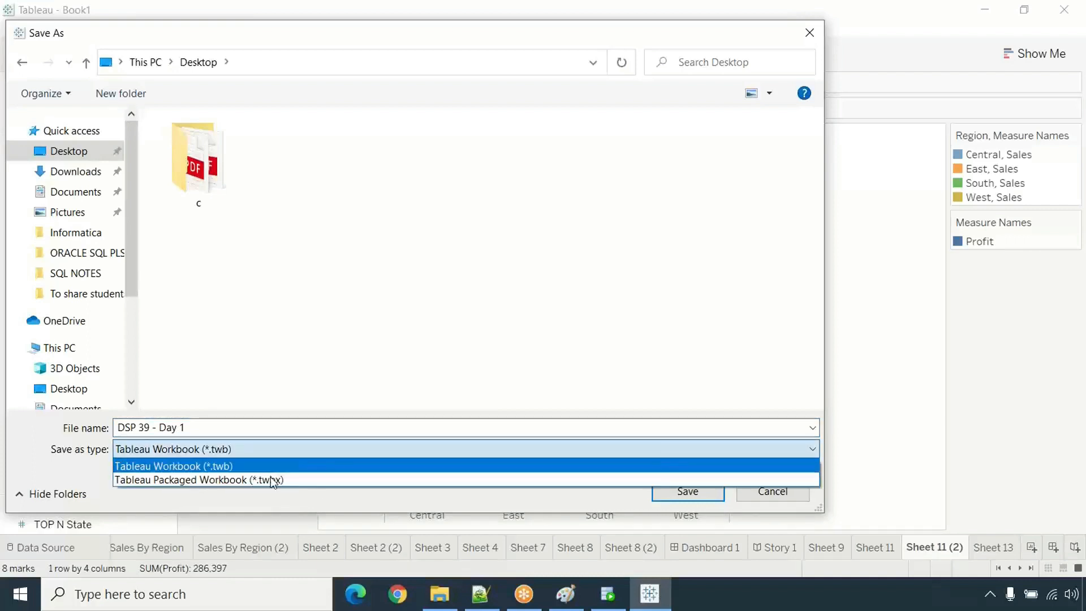
left_click(301, 483)
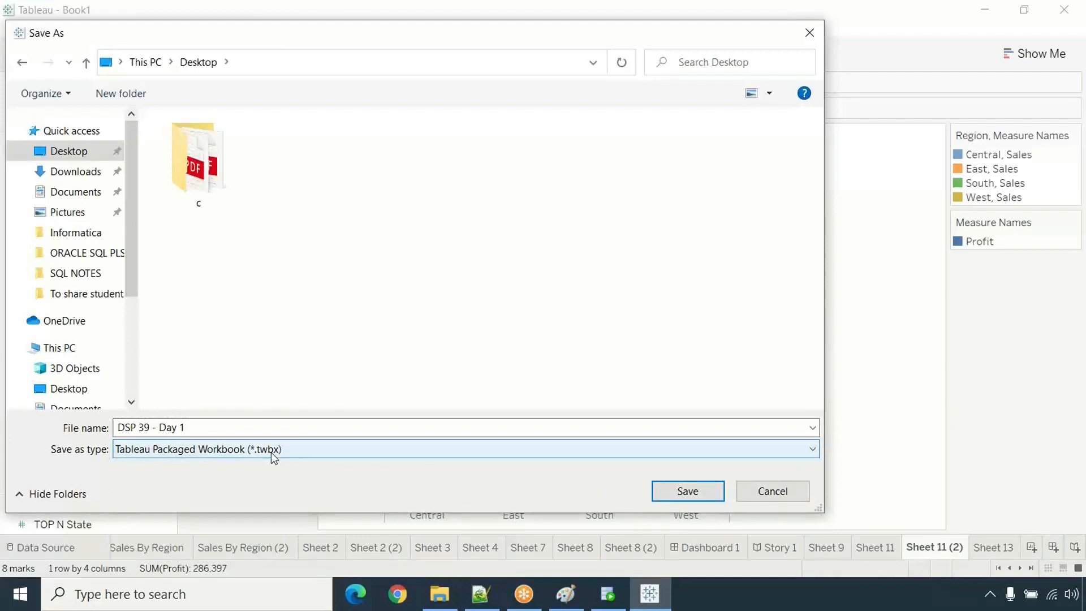
left_click(669, 495)
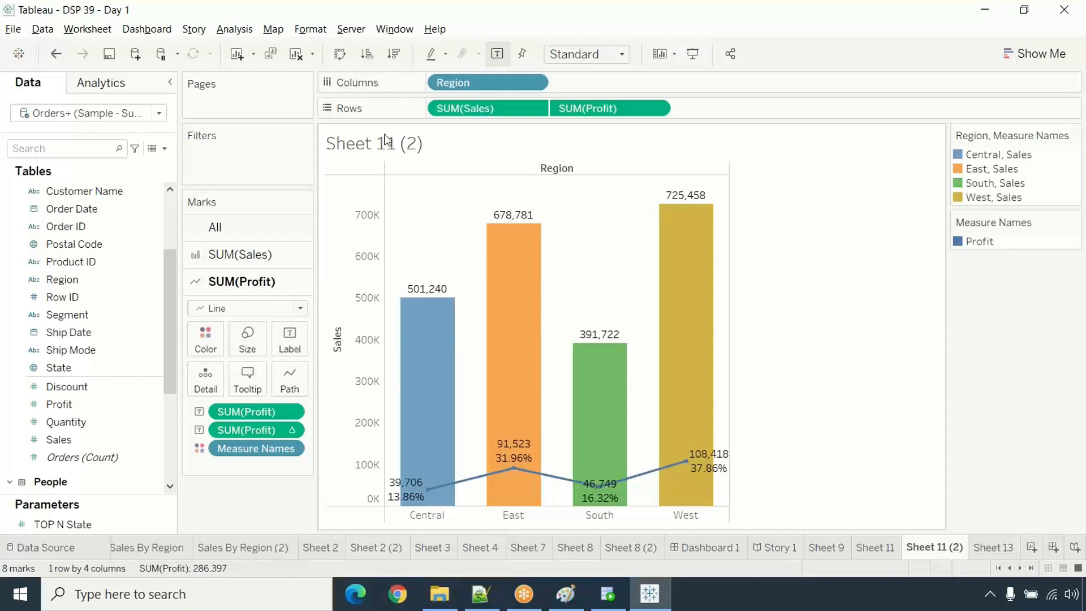
- Print the entire workbook to a Letter-size portrait PDF named DSP 39 - Day 1 in Documents, viewing the file after printing
left_click(13, 29)
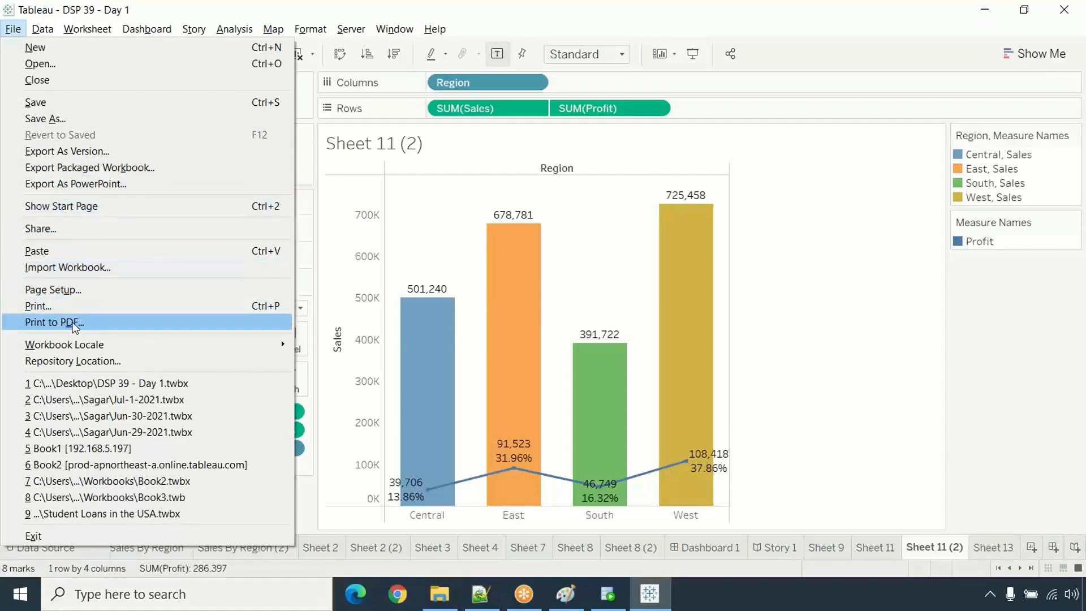
left_click(54, 322)
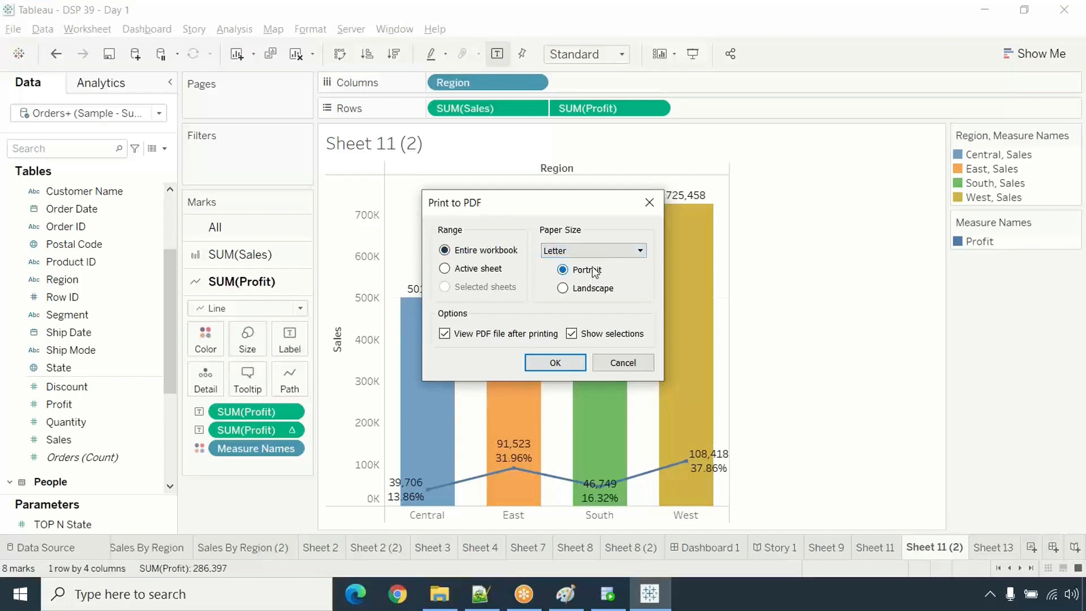
left_click(554, 363)
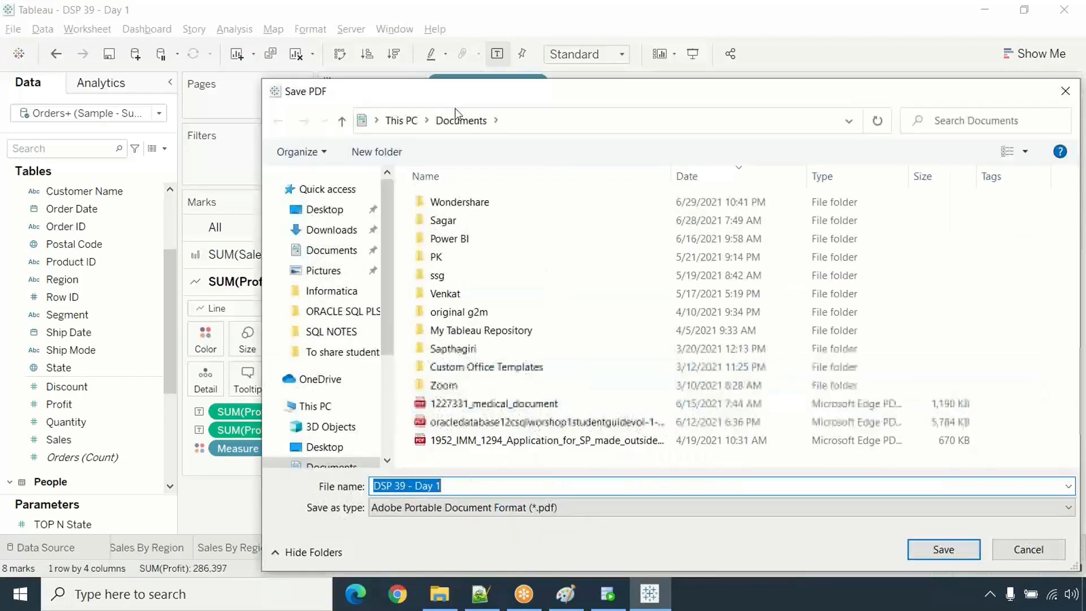
left_click_drag(467, 91, 149, 17)
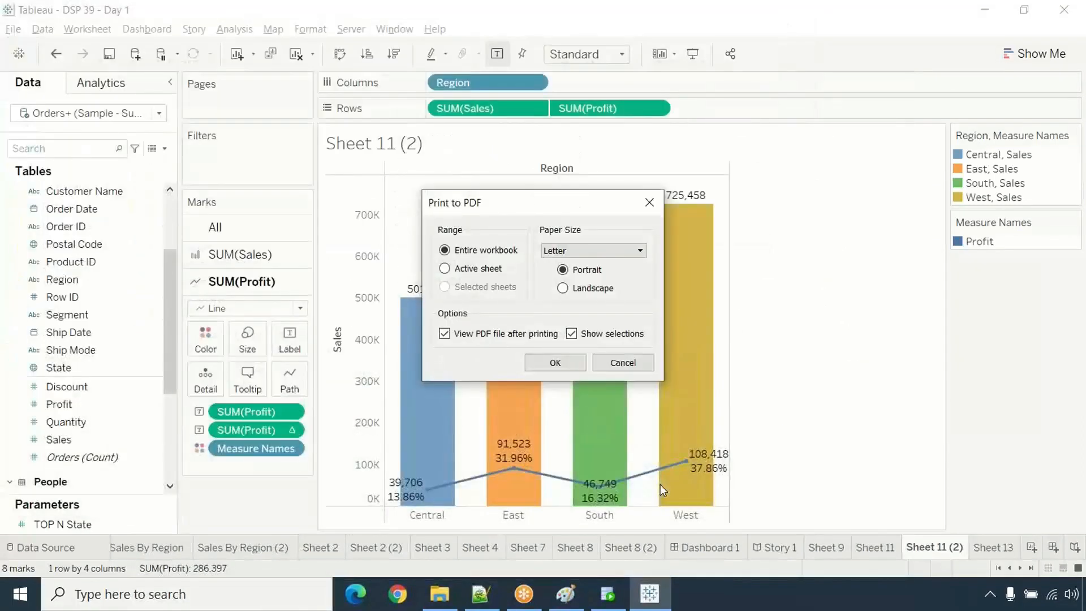
key("Return")
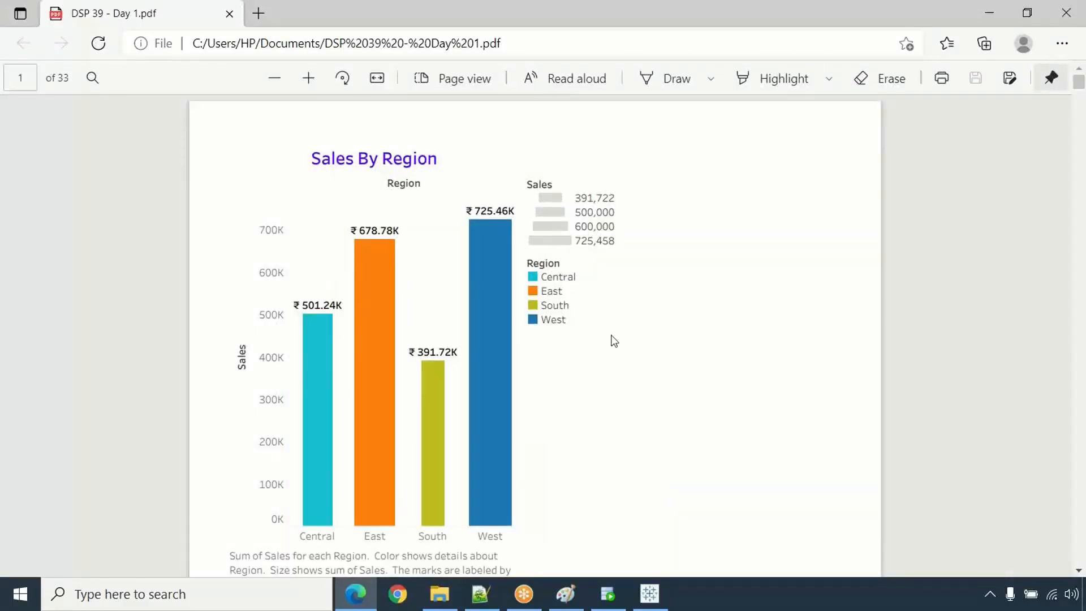
- Look through the exported PDF's charts and their captions, down to the TOP 9 States by Sales page, and close the file
scroll(605, 343, "down", 15)
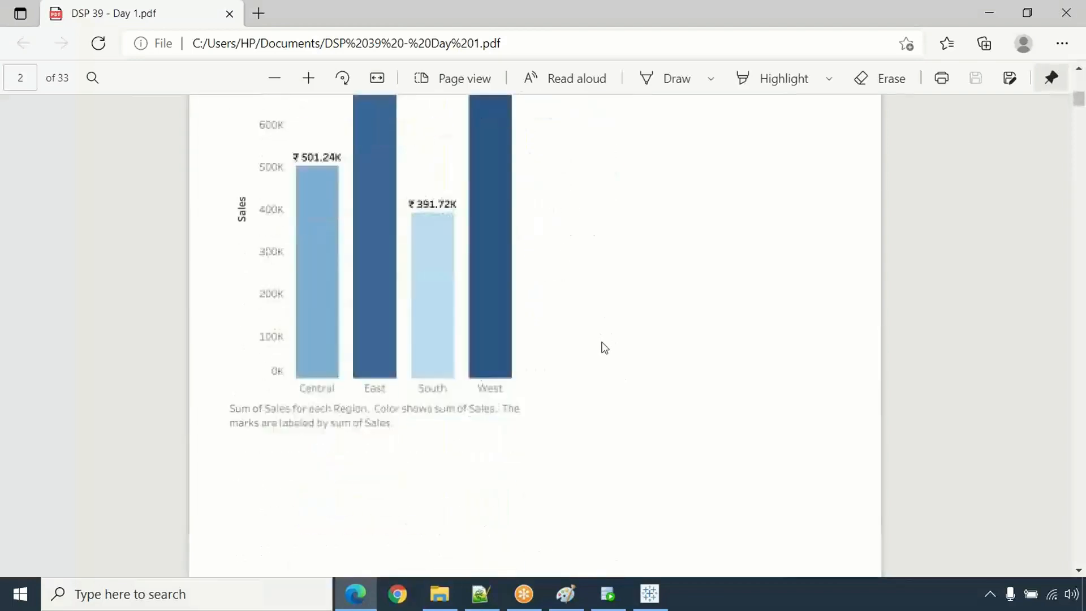
scroll(604, 347, "down", 10)
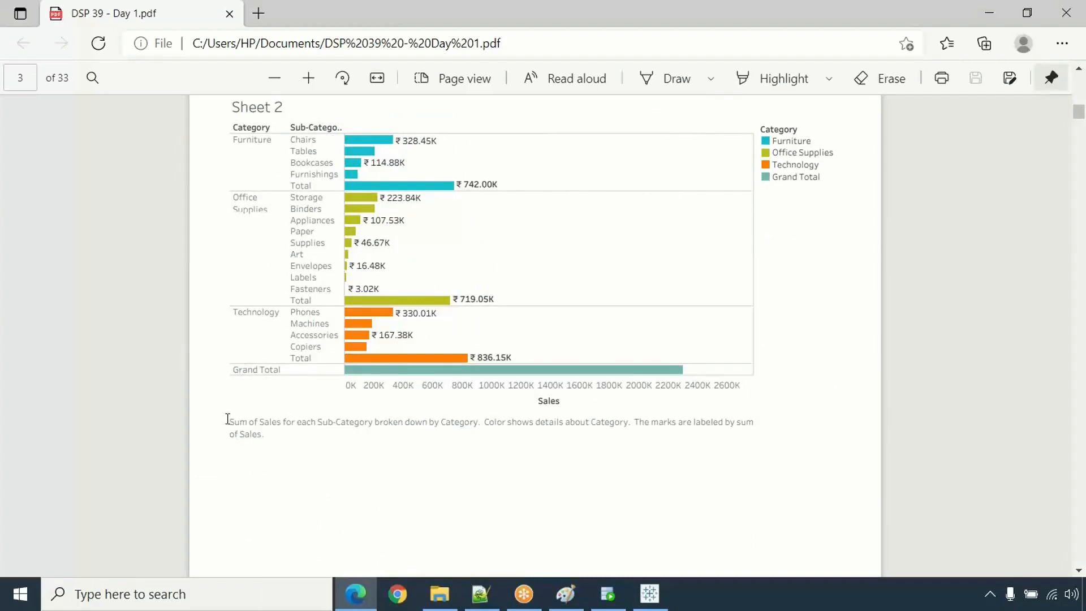
left_click_drag(227, 418, 262, 440)
left_click(502, 459)
scroll(498, 457, "down", 3)
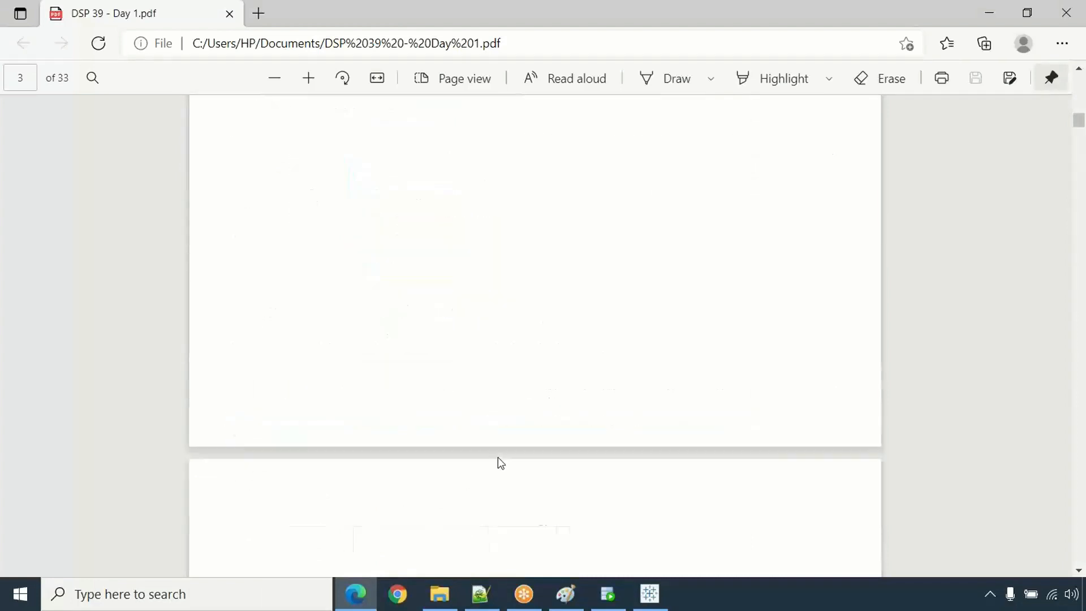
scroll(501, 462, "down", 15)
scroll(634, 423, "down", 15)
scroll(635, 423, "down", 15)
scroll(634, 423, "down", 8)
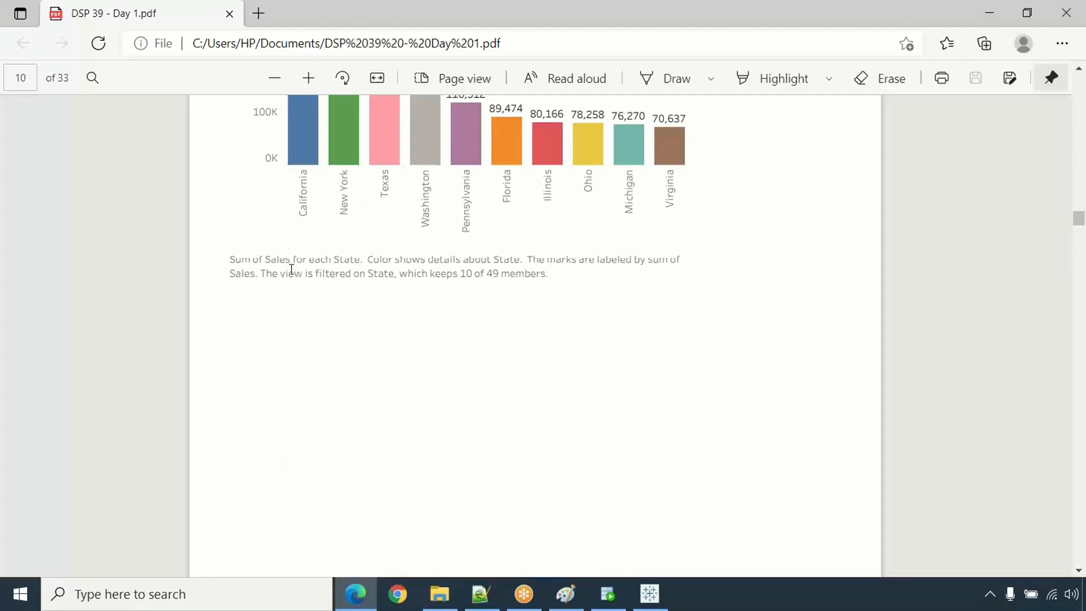
scroll(457, 194, "up", 5)
scroll(495, 281, "down", 10)
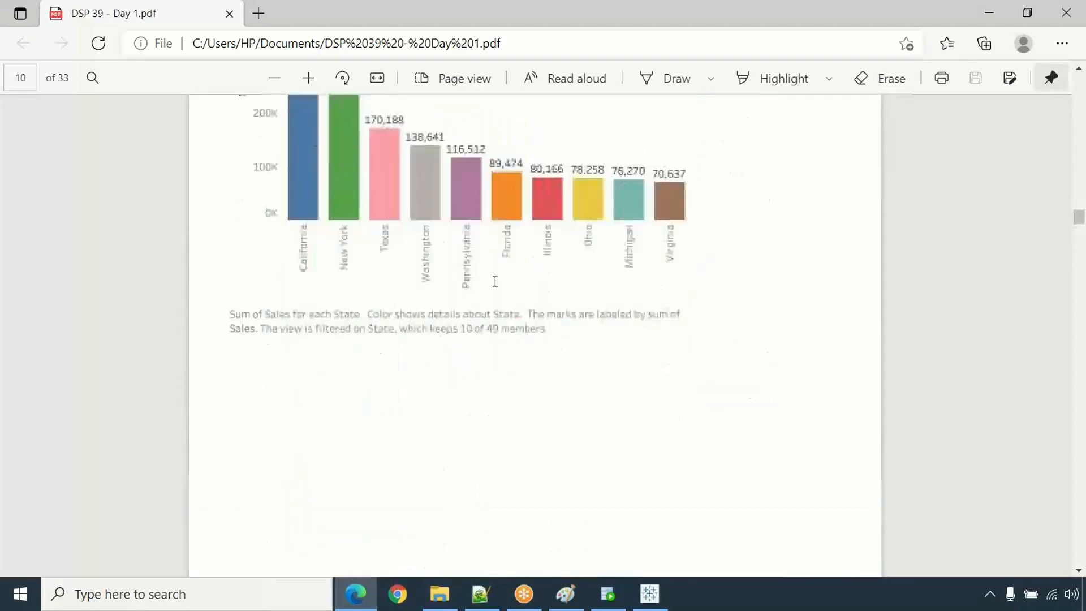
scroll(496, 285, "down", 2)
scroll(497, 290, "down", 12)
scroll(495, 285, "down", 12)
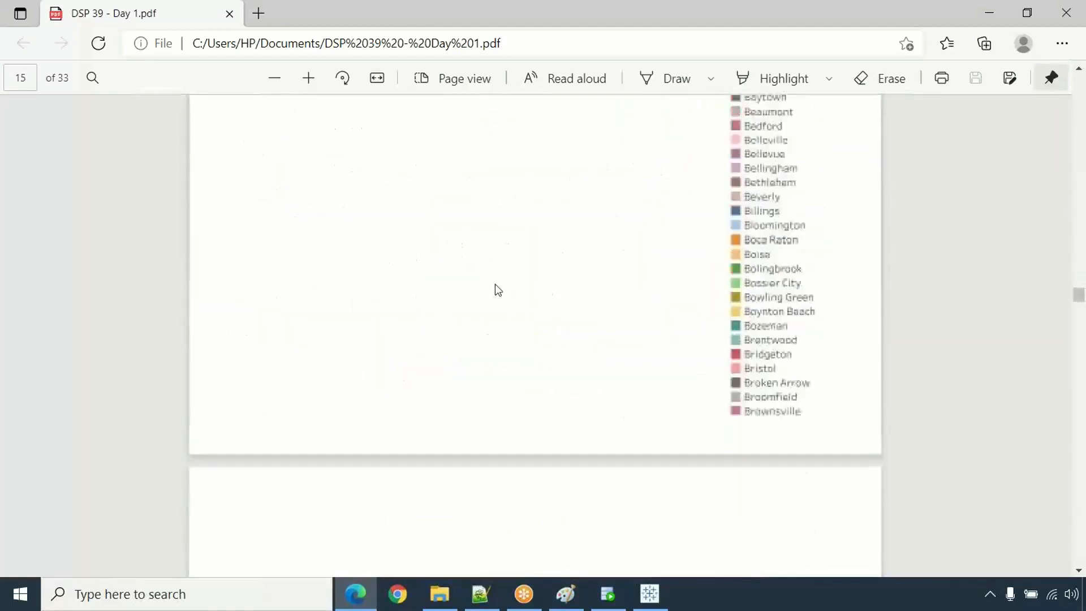
scroll(498, 289, "down", 1)
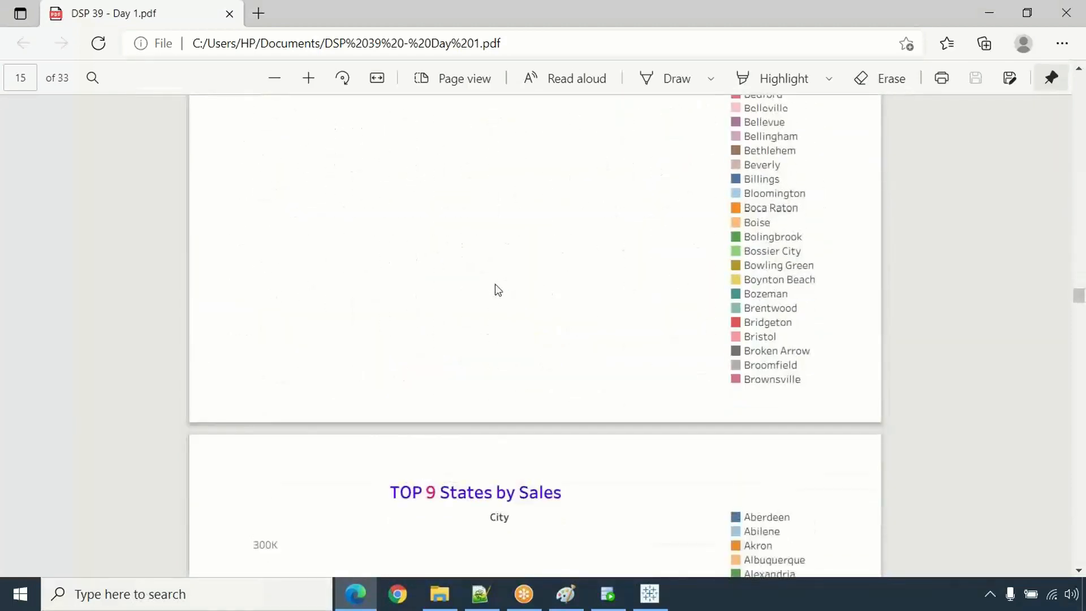
left_click(229, 13)
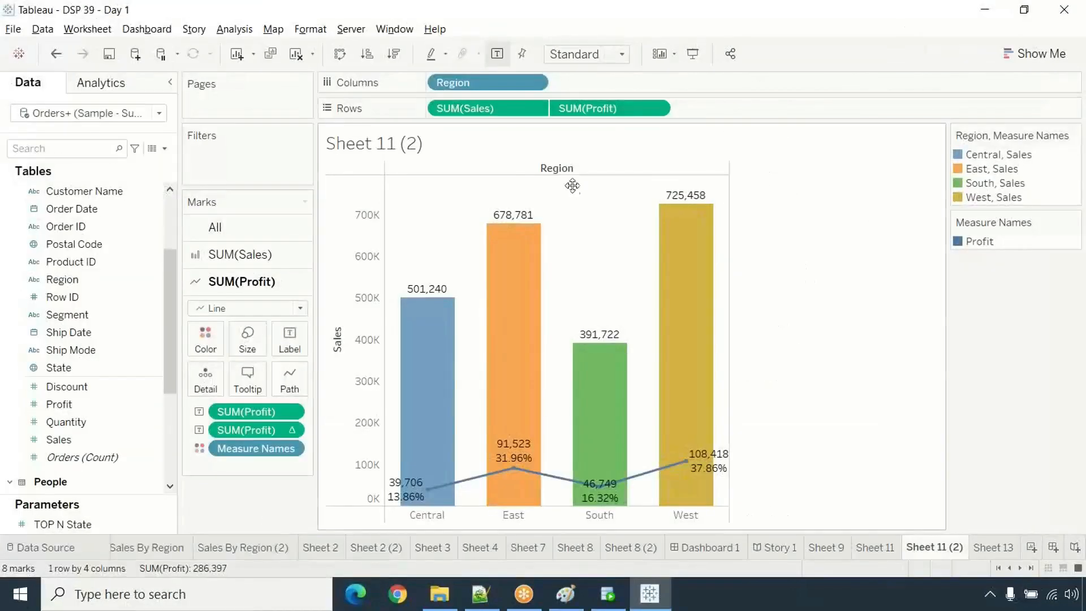
- Export all sheets of the workbook to a PowerPoint presentation named DSP 39 - Day 1 in Documents
left_click(15, 30)
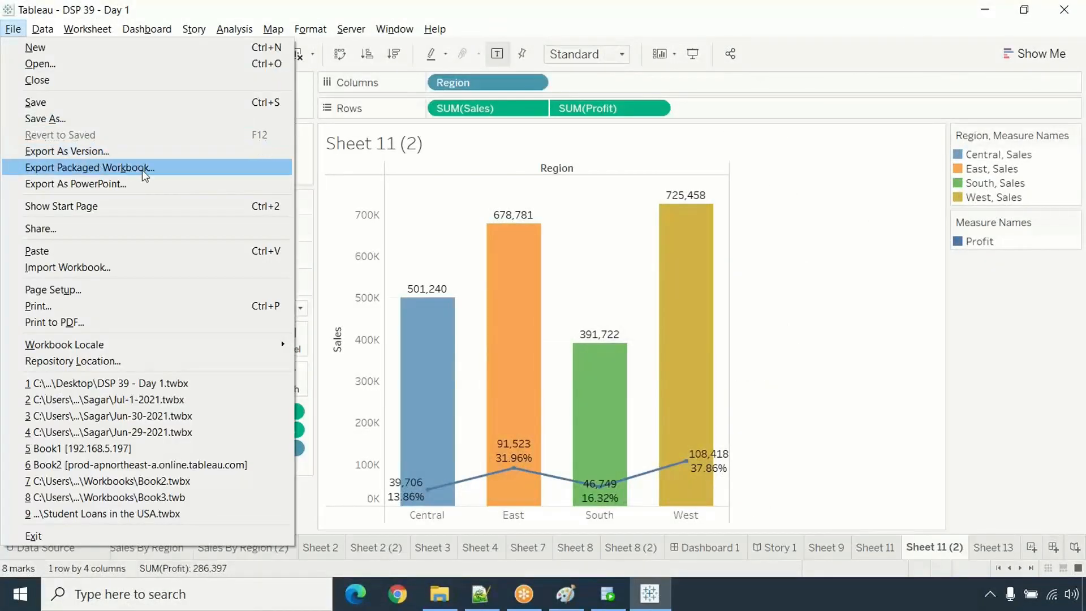
key("Escape")
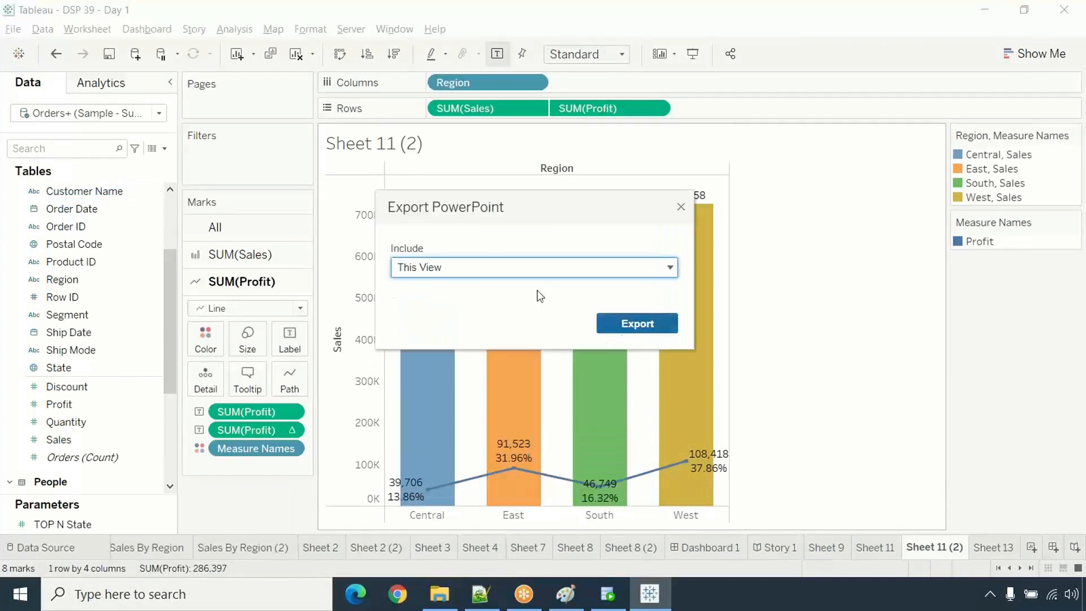
left_click(524, 274)
left_click(495, 310)
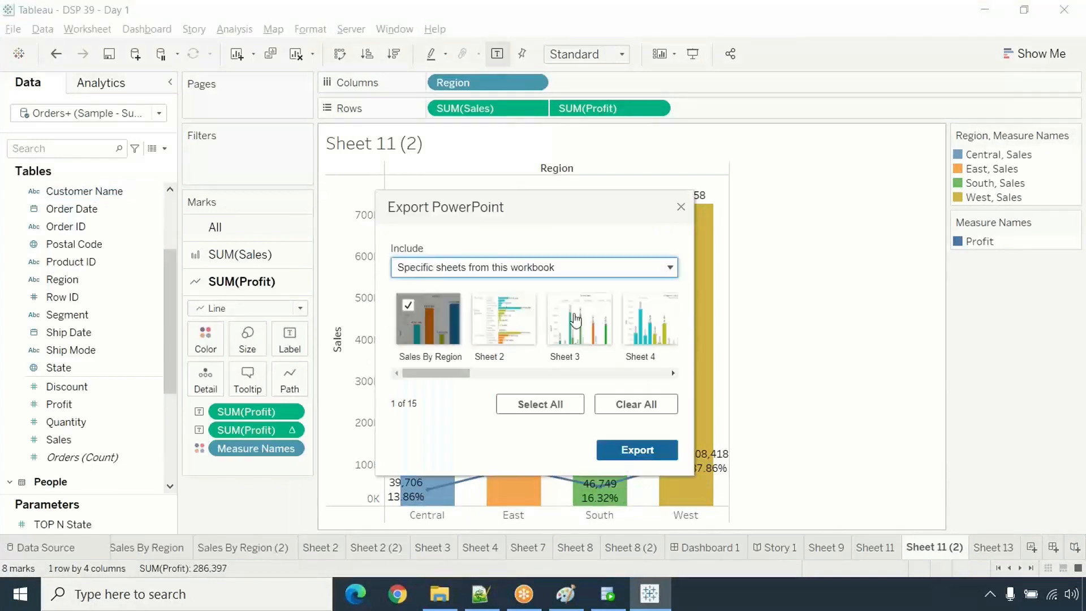
left_click(558, 407)
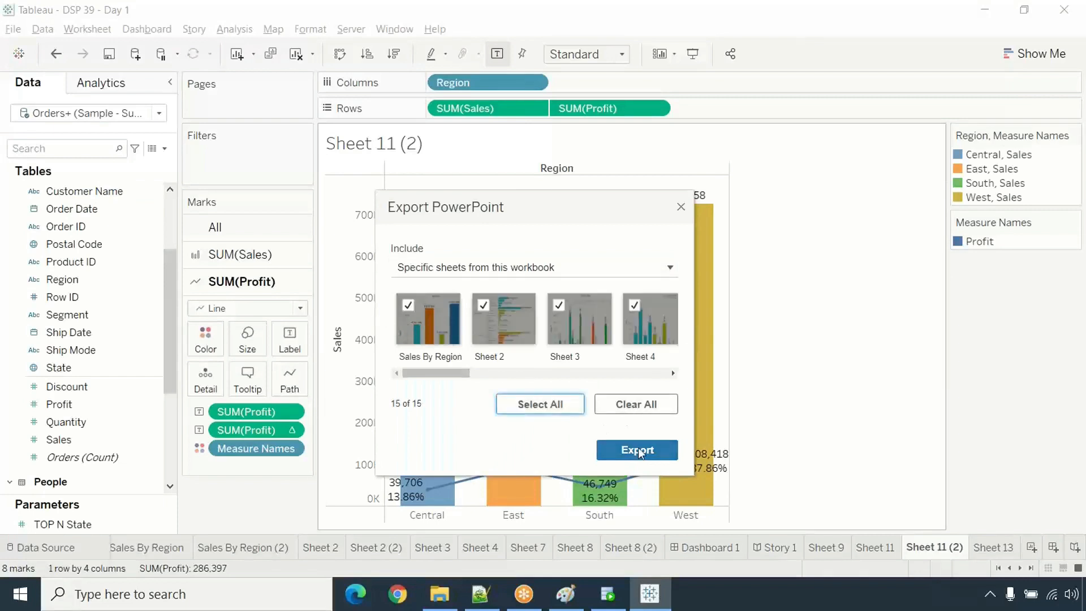
left_click(637, 450)
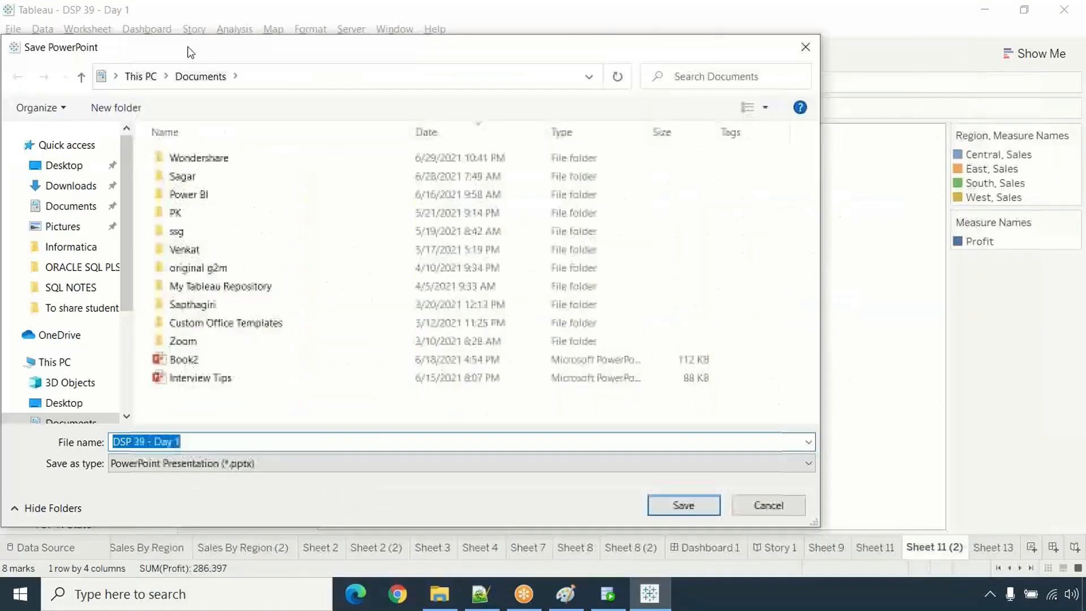
left_click_drag(189, 52, 82, 42)
left_click(579, 501)
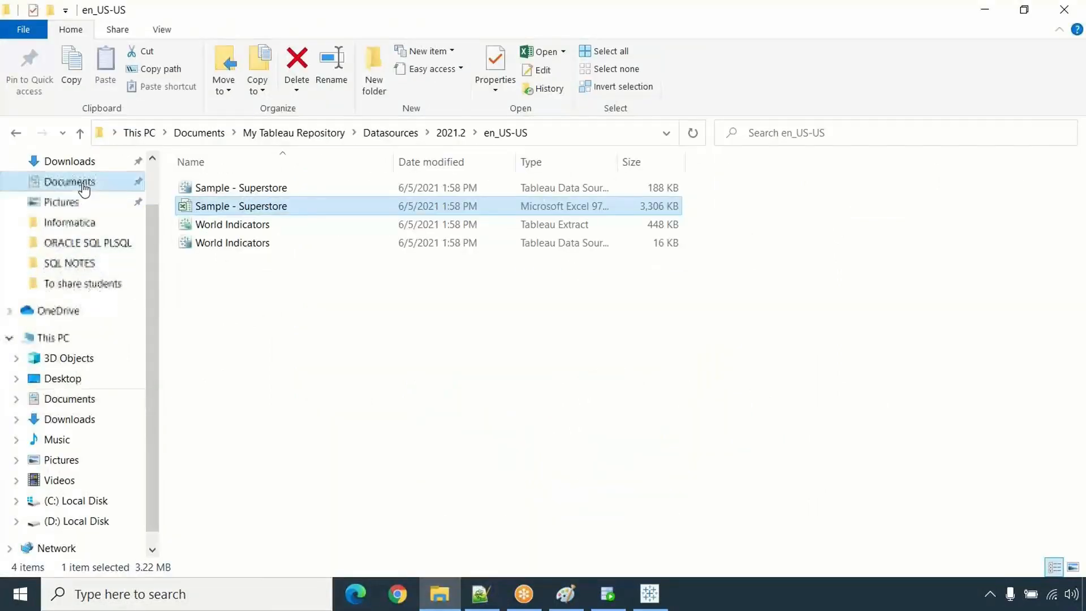
- Open the DSP 39 - Day 1 PowerPoint presentation from the Documents folder in File Explorer
left_click(83, 187)
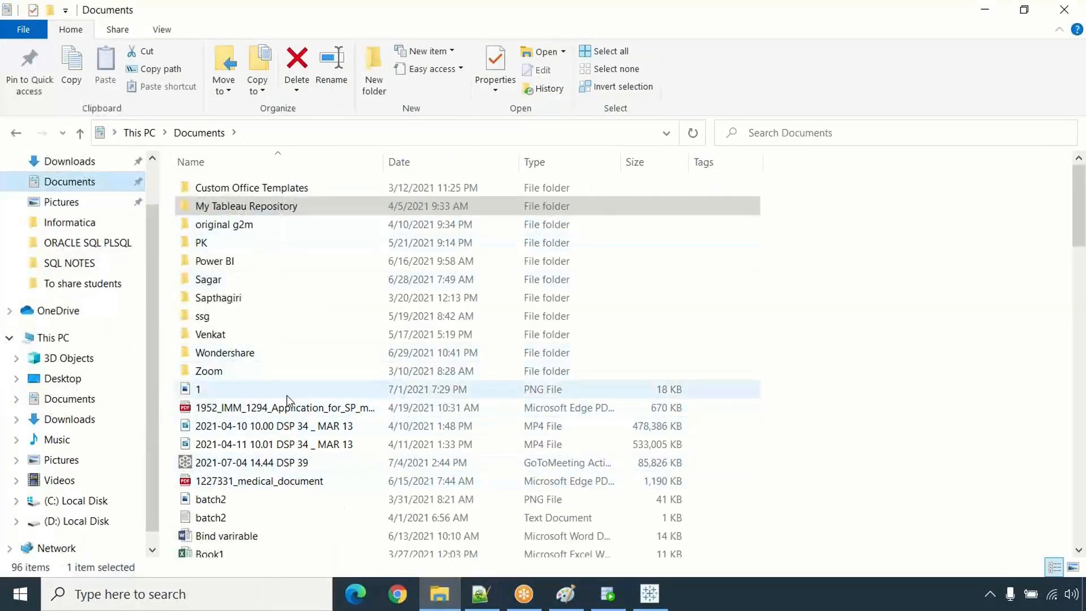
scroll(286, 407, "down", 3)
scroll(288, 401, "down", 3)
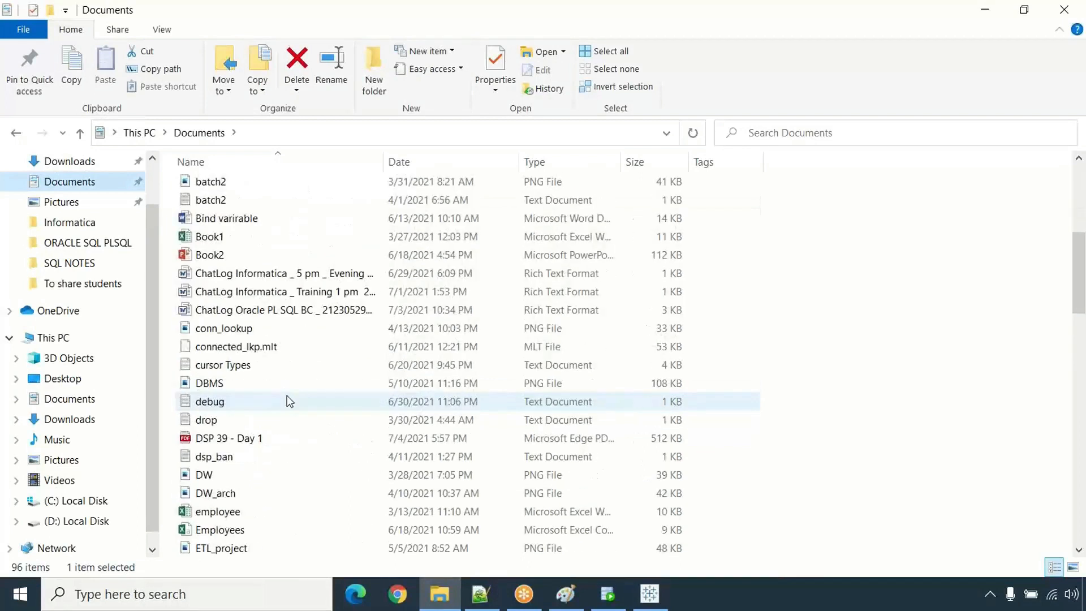
left_click(267, 439)
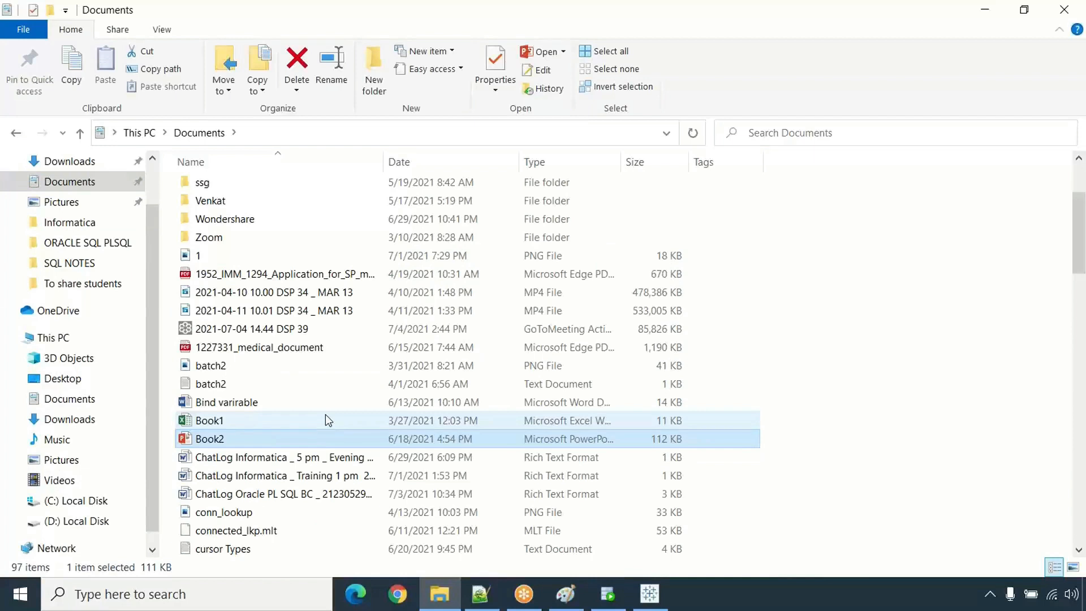
scroll(326, 417, "down", 20)
double_click(223, 547)
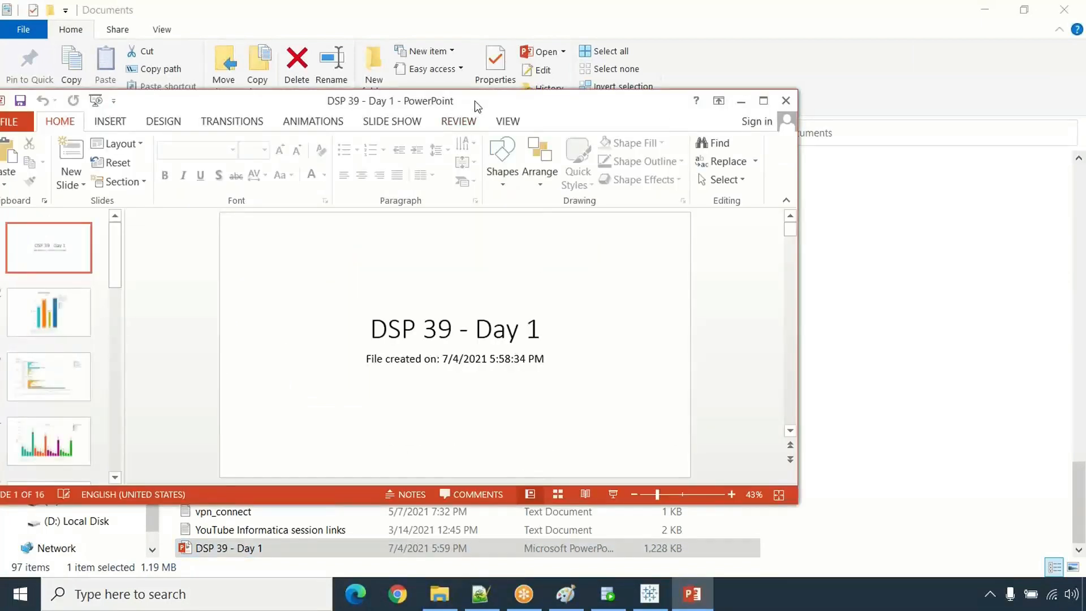
- Maximize the presentation and view the exported chart slides
double_click(474, 101)
left_click(102, 264)
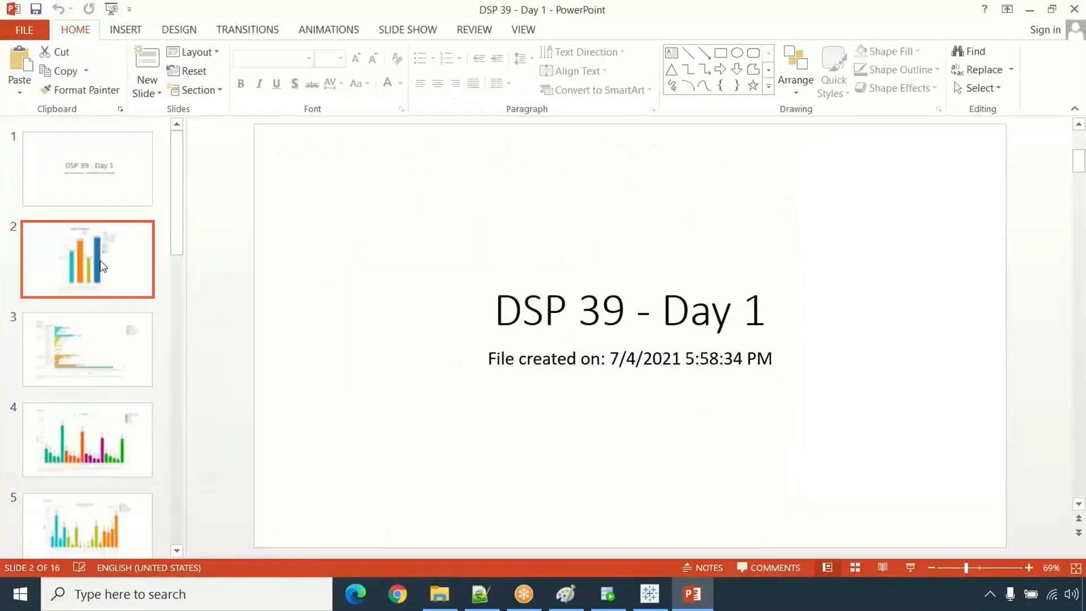
left_click(104, 353)
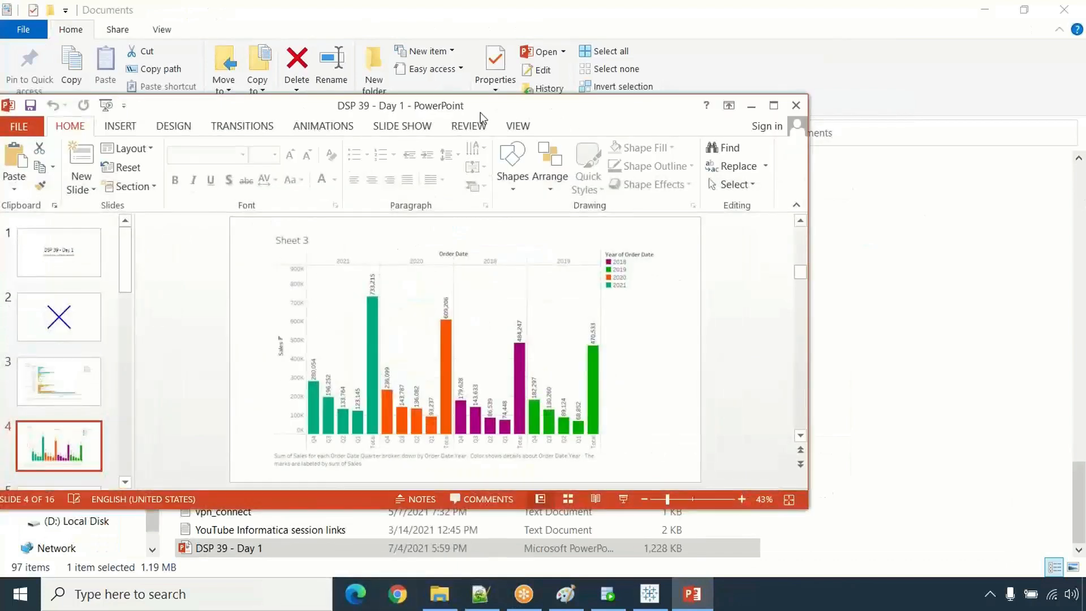
- Switch to Chrome, search Google for data world and open the data.world site
left_click(411, 598)
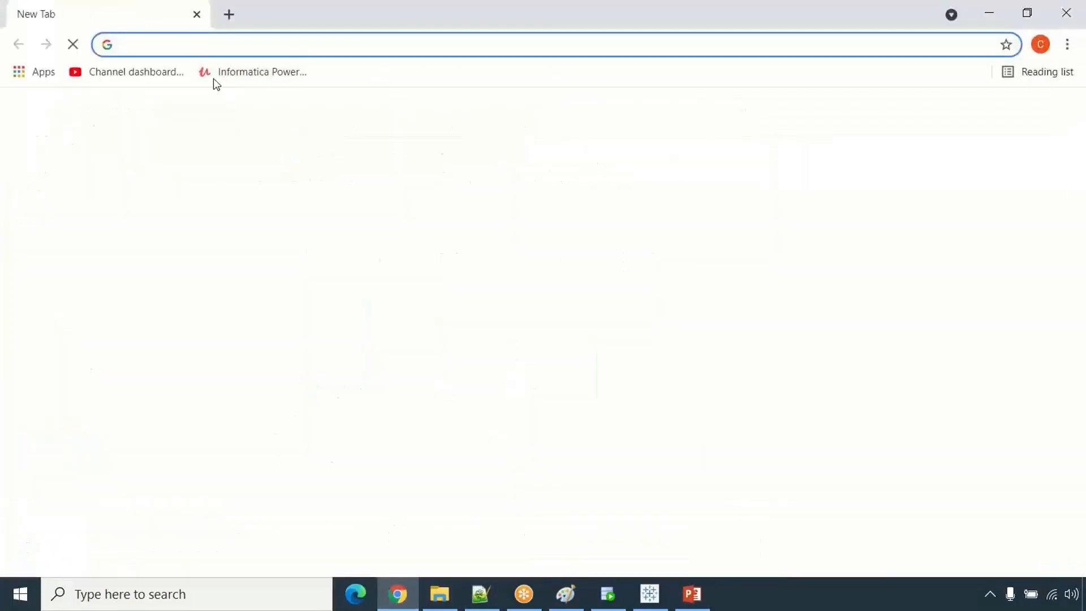
type("data")
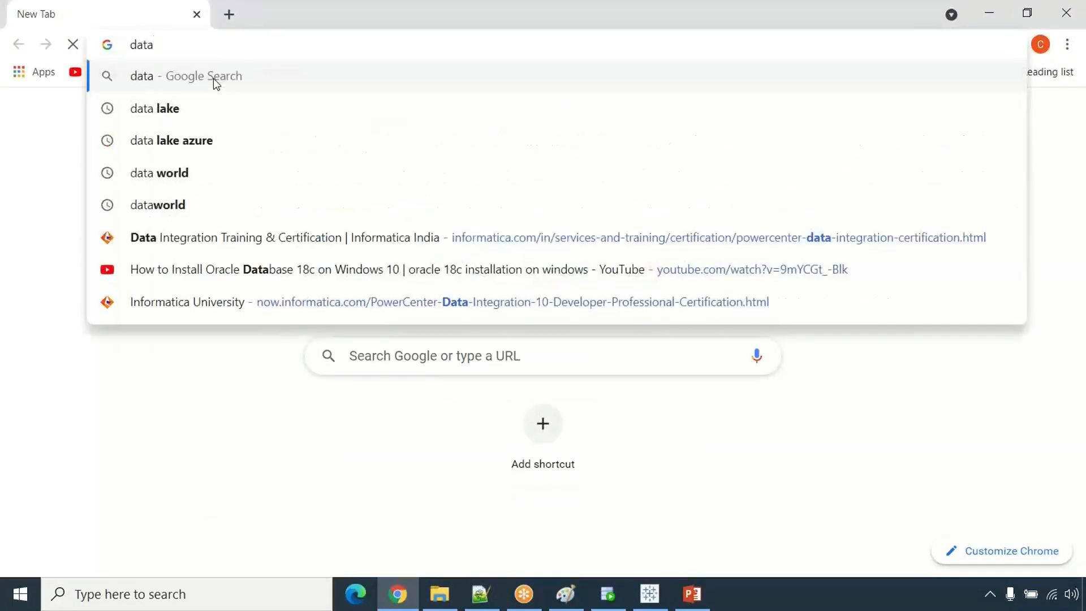
type(" w")
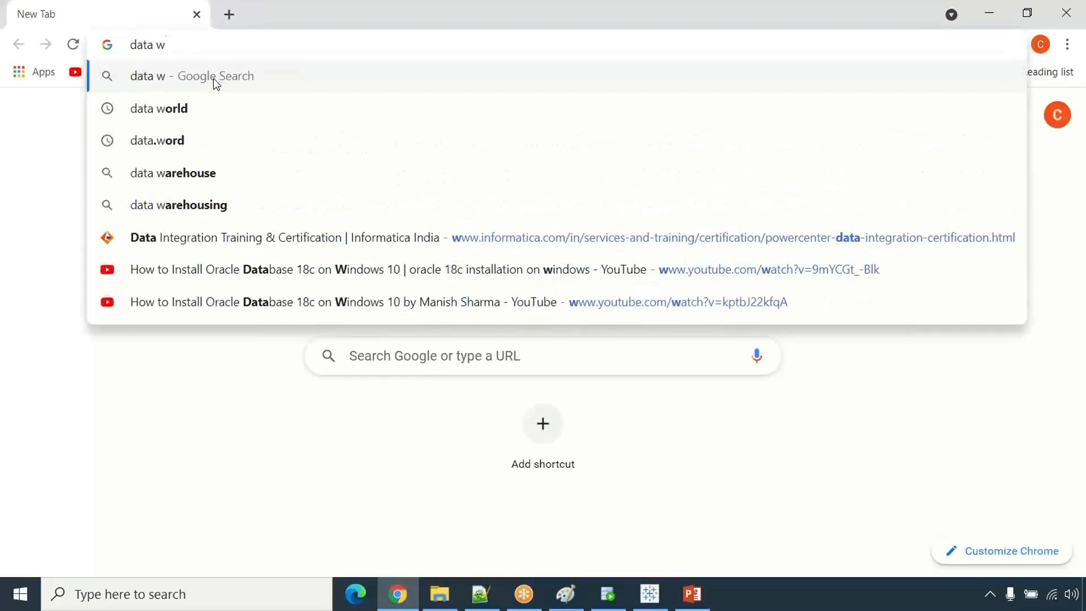
left_click(199, 116)
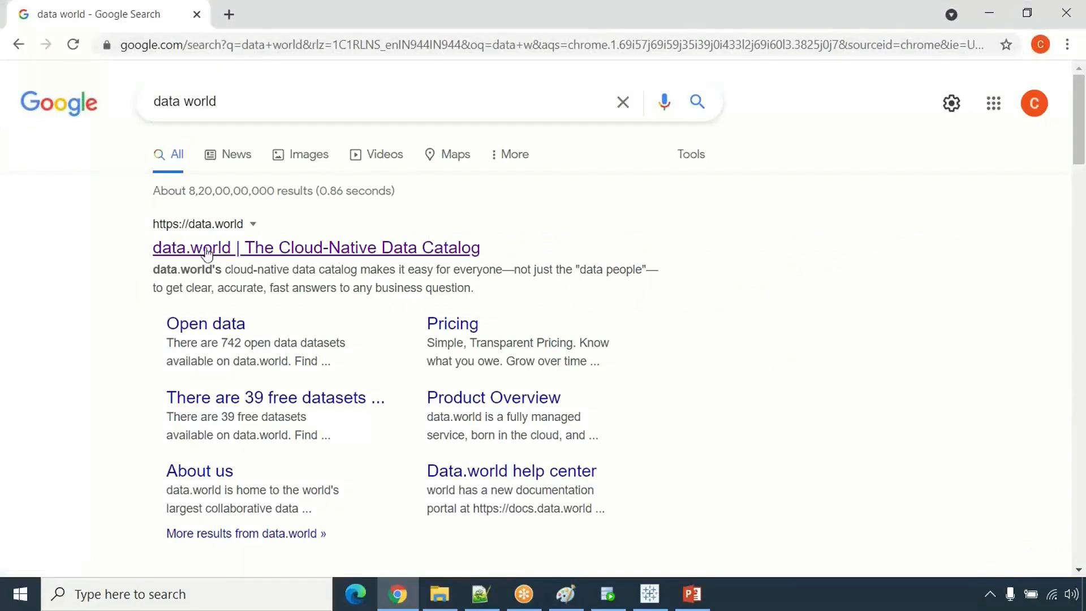
left_click(331, 259)
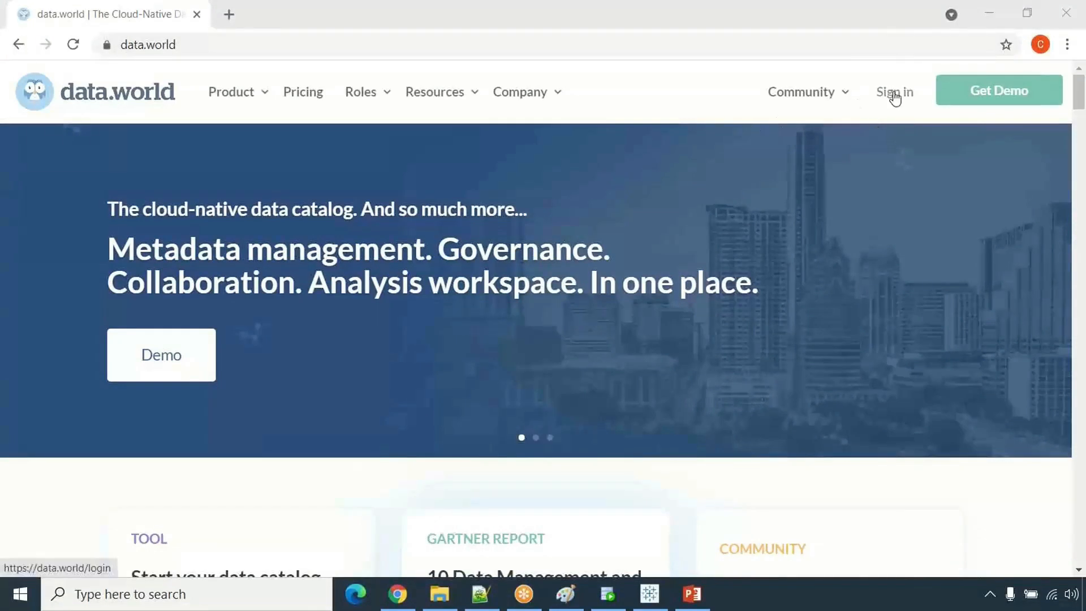
- Sign in to data.world with the existing account
scroll(732, 211, "down", 3)
scroll(734, 211, "up", 3)
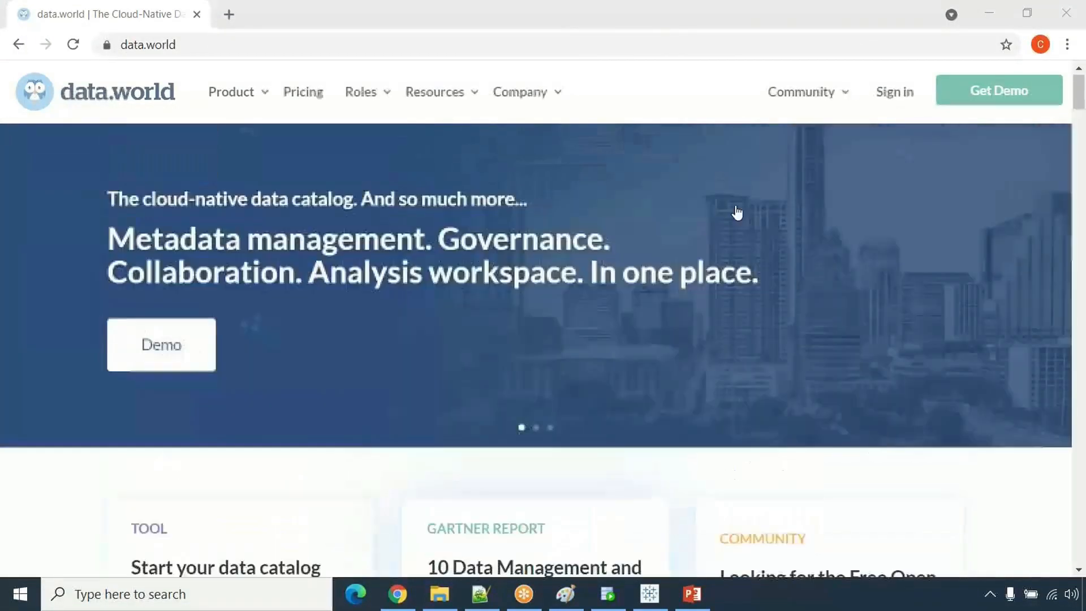
left_click(892, 93)
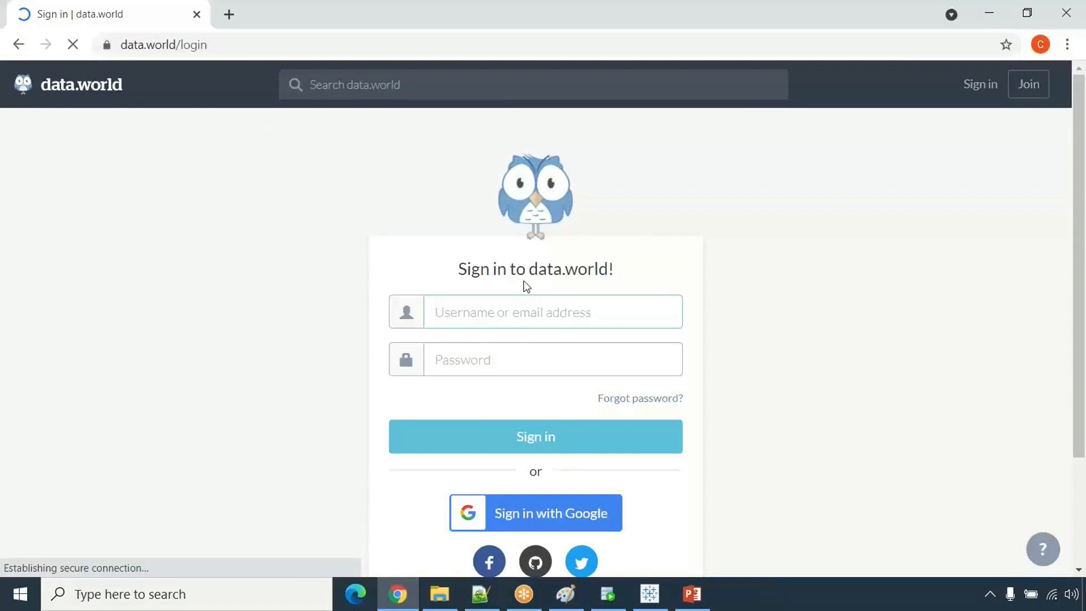
left_click(751, 24)
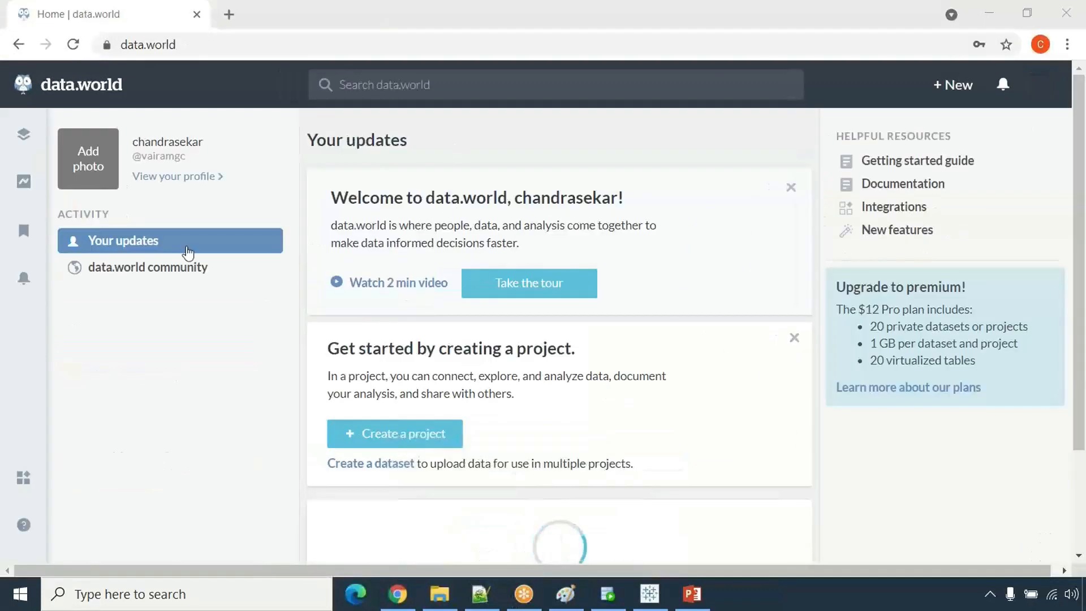
- Browse the featured datasets in the updates feed and open the Coronavirus daily data dataset to view its files
scroll(365, 256, "down", 6)
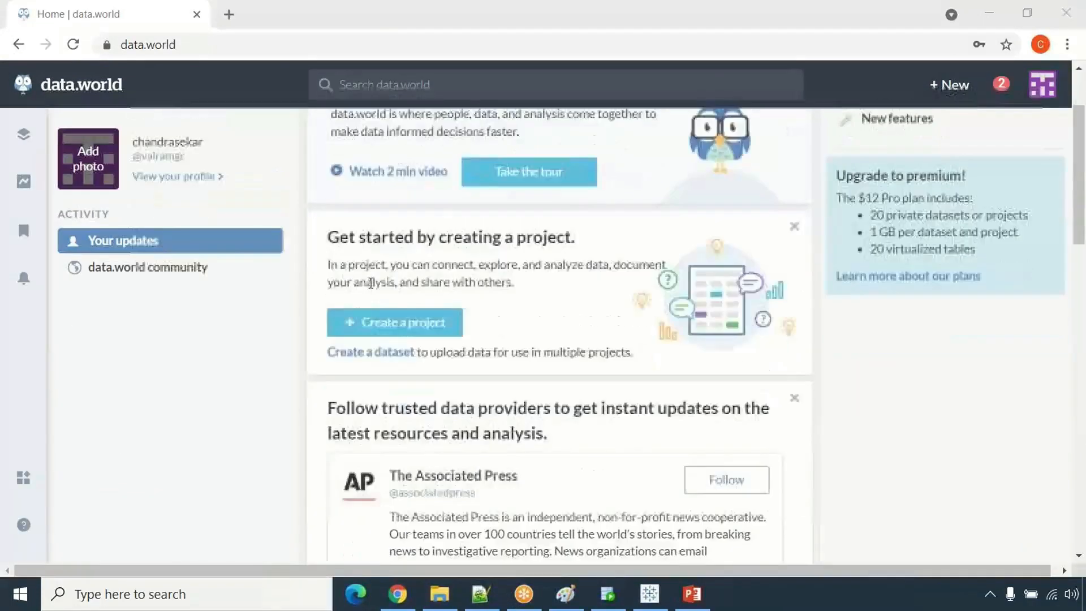
scroll(579, 328, "down", 7)
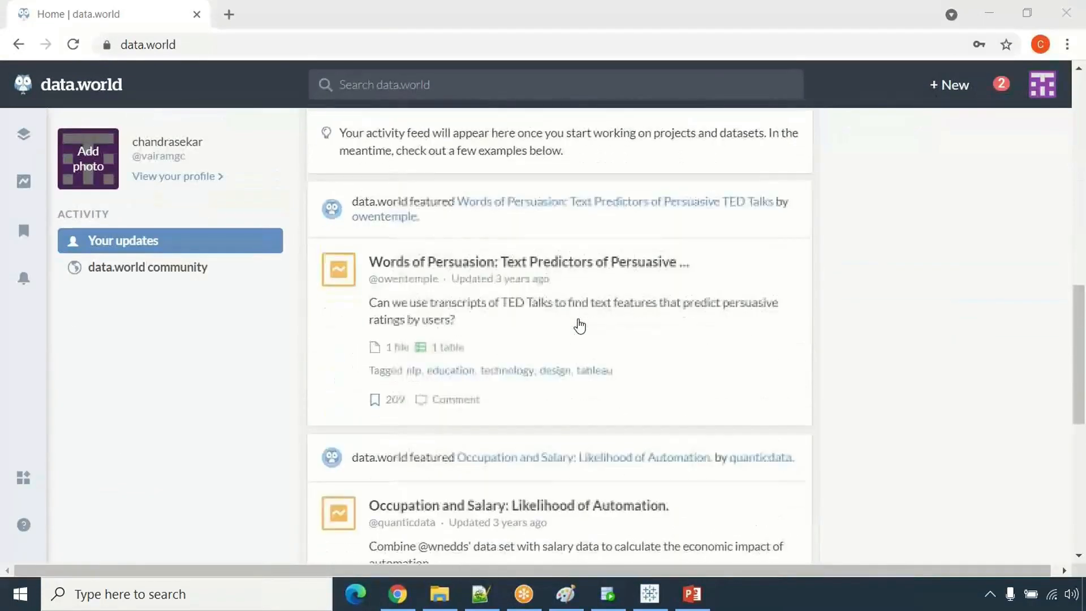
scroll(579, 342, "down", 3)
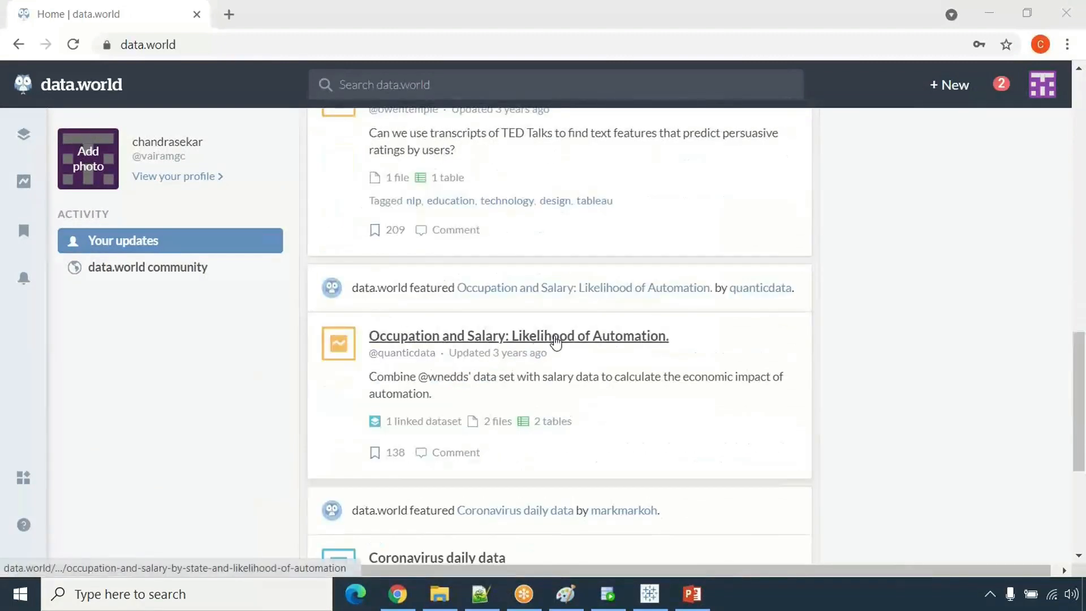
scroll(625, 364, "down", 3)
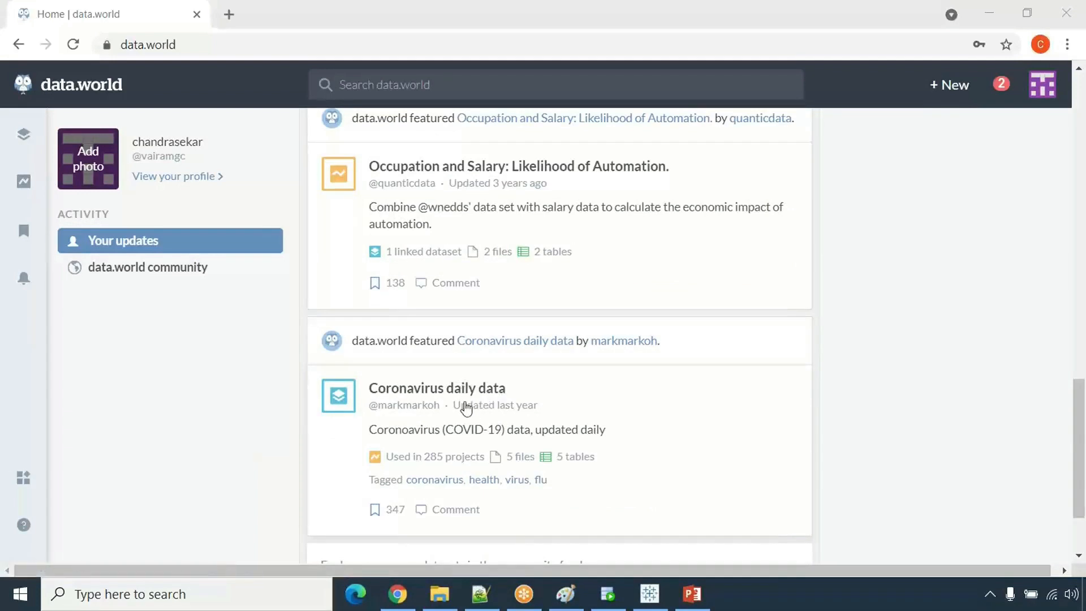
scroll(466, 407, "down", 2)
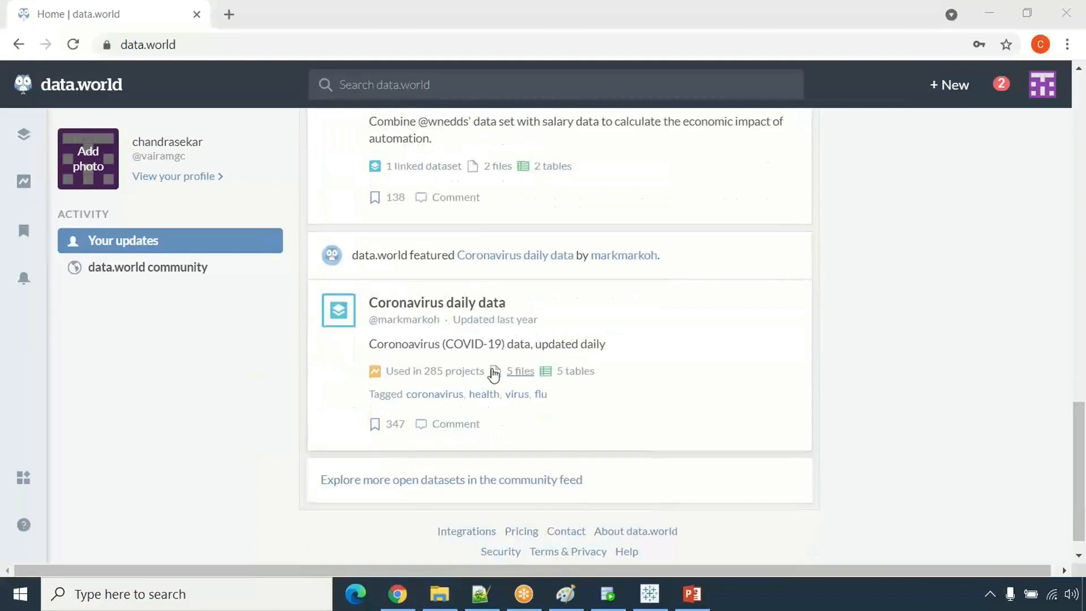
scroll(492, 370, "up", 2)
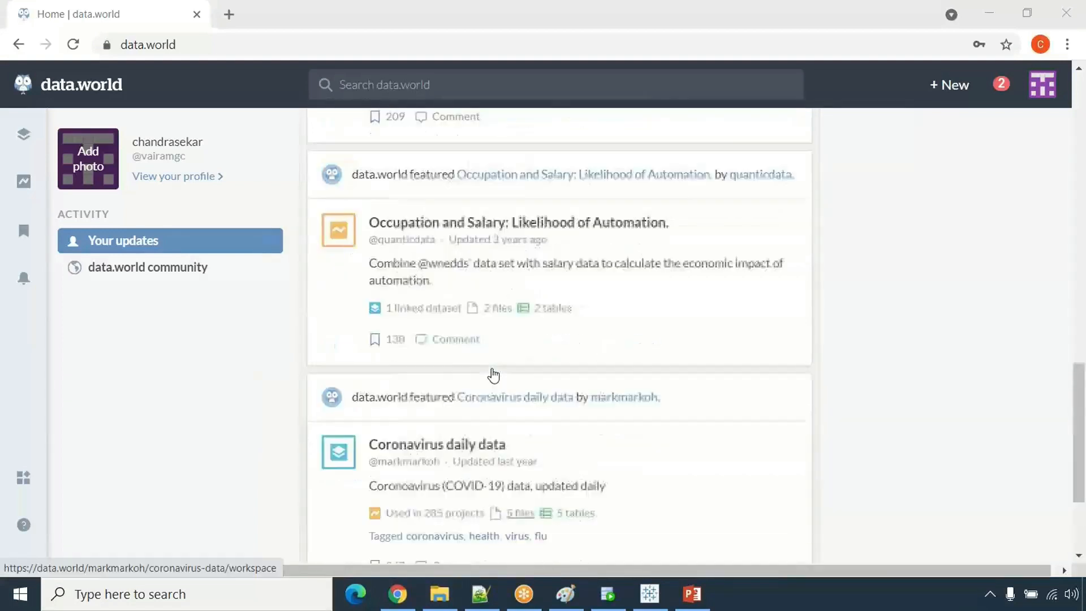
left_click(465, 445)
scroll(230, 291, "down", 4)
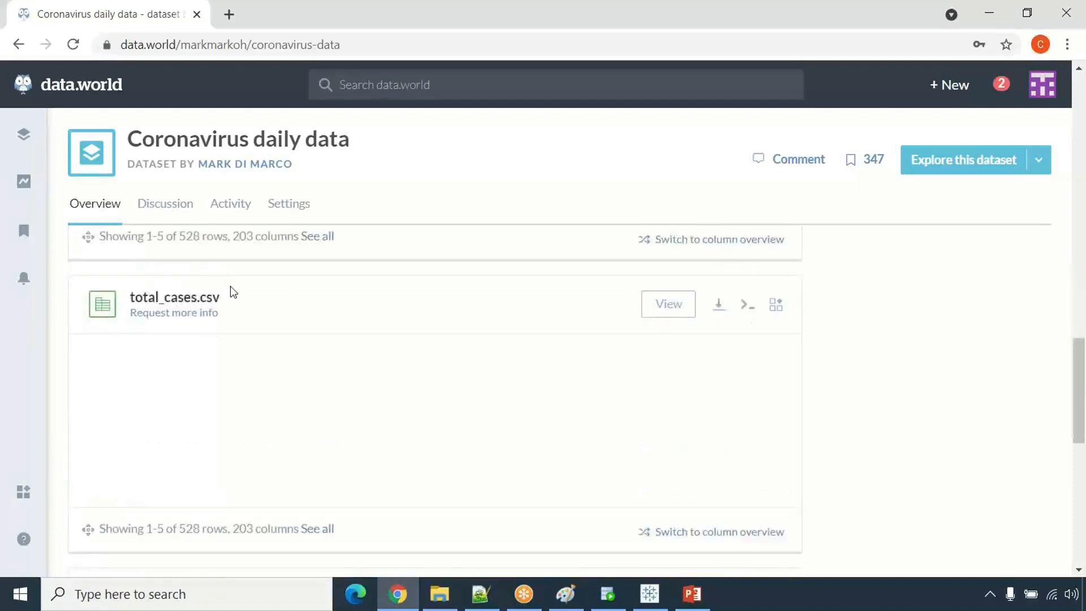
- Examine the CSV file previews of the Coronavirus daily data dataset down to its related datasets
scroll(237, 317, "up", 3)
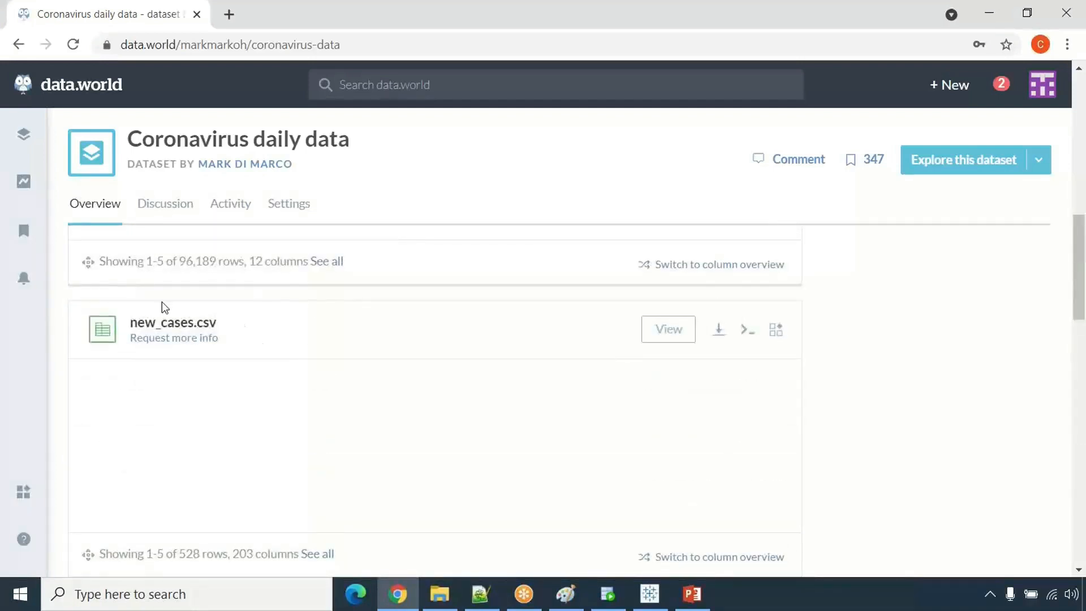
scroll(285, 343, "down", 3)
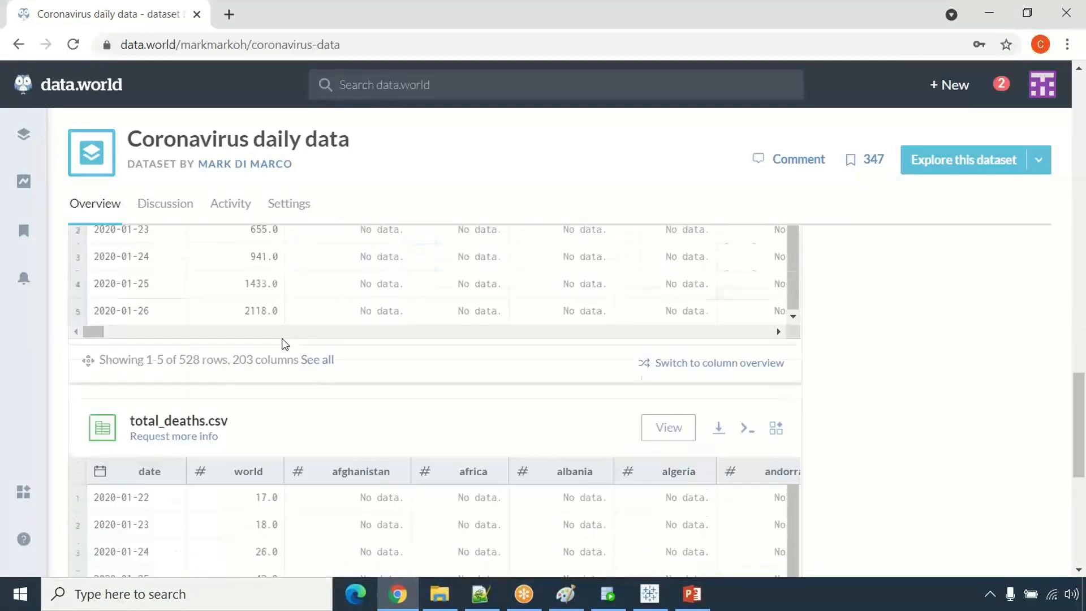
scroll(312, 323, "up", 3)
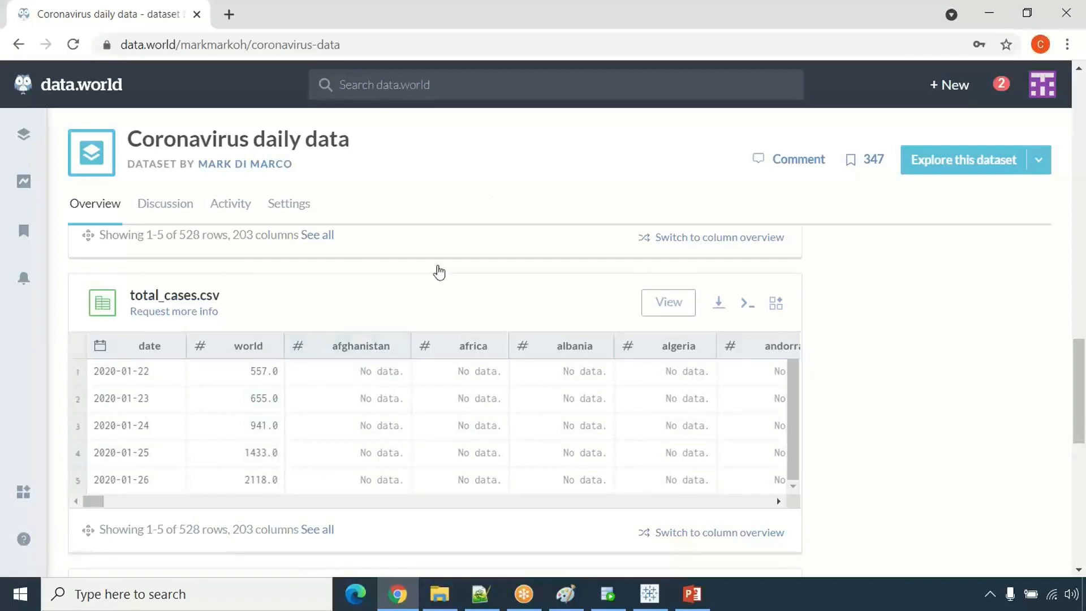
scroll(270, 350, "down", 8)
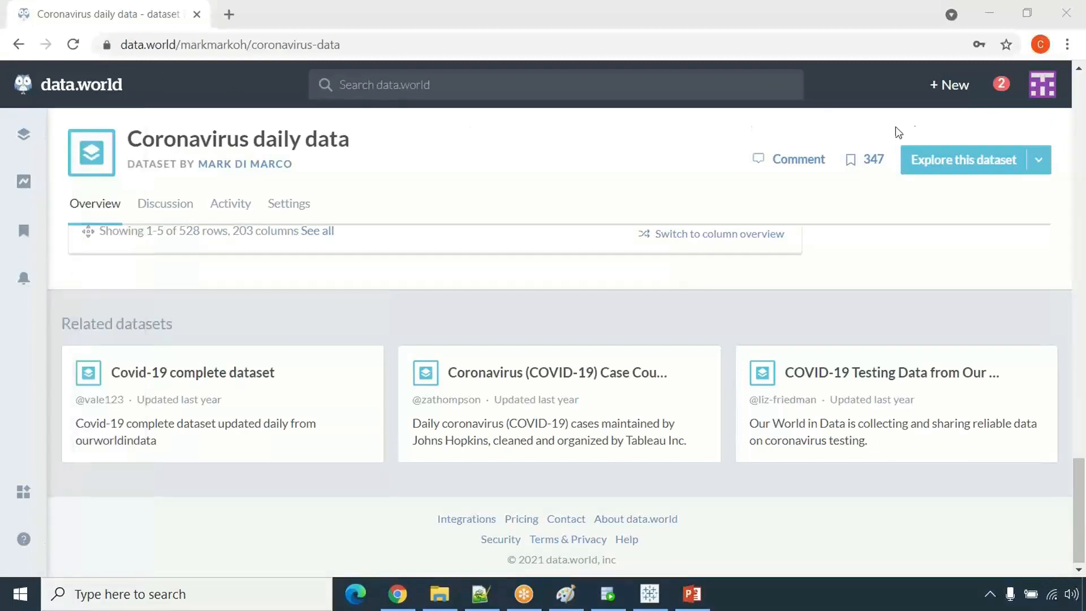
- Search data.world for India
left_click(380, 86)
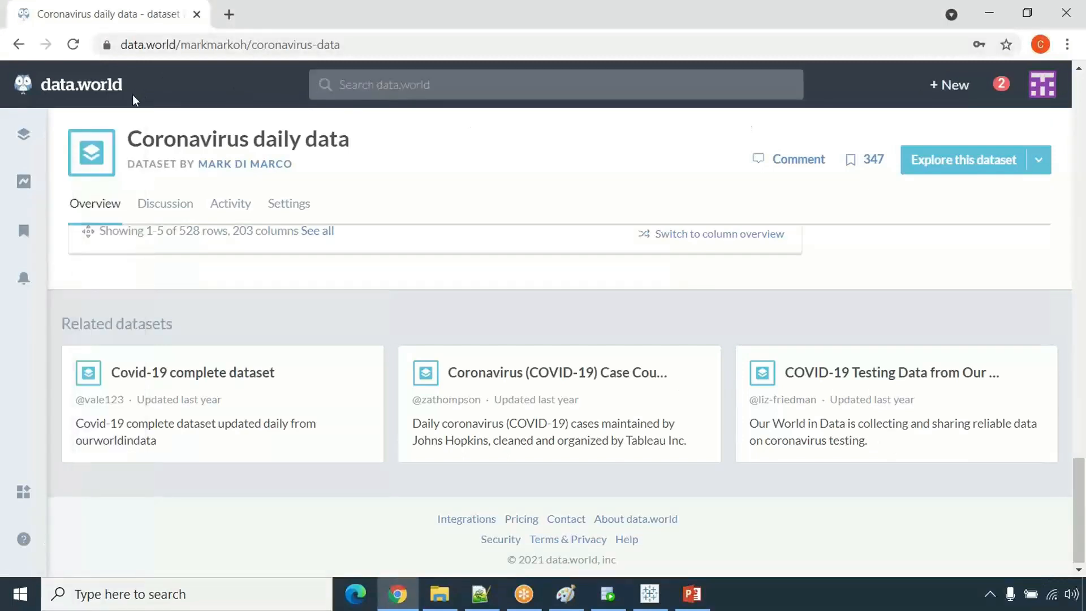
type("In")
key("Return")
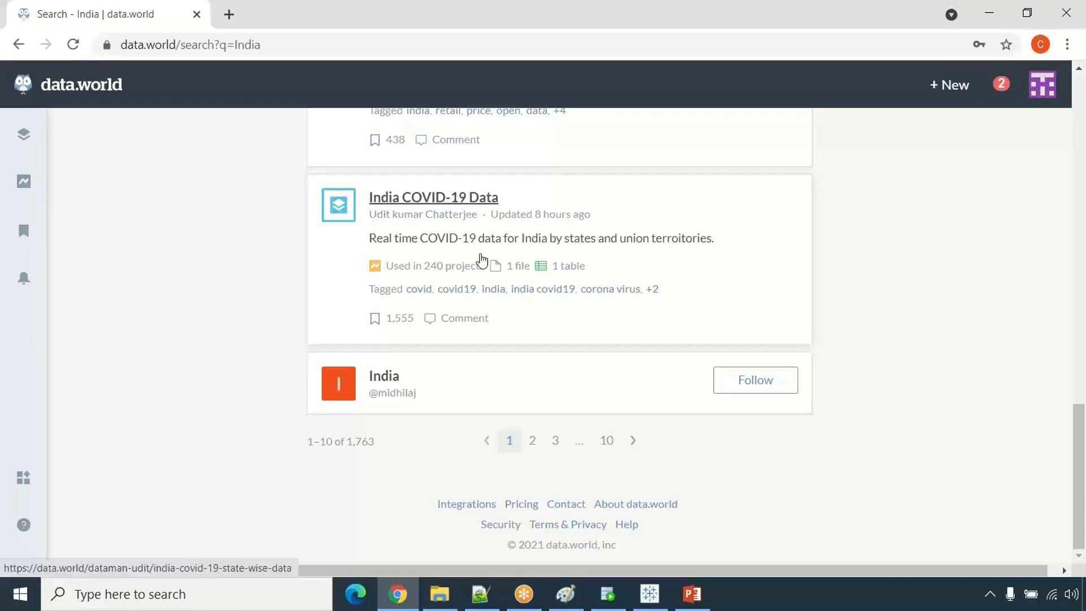
- Review the India search results, including the listed datasets, the matching columns entry and the search term
scroll(486, 265, "up", 3)
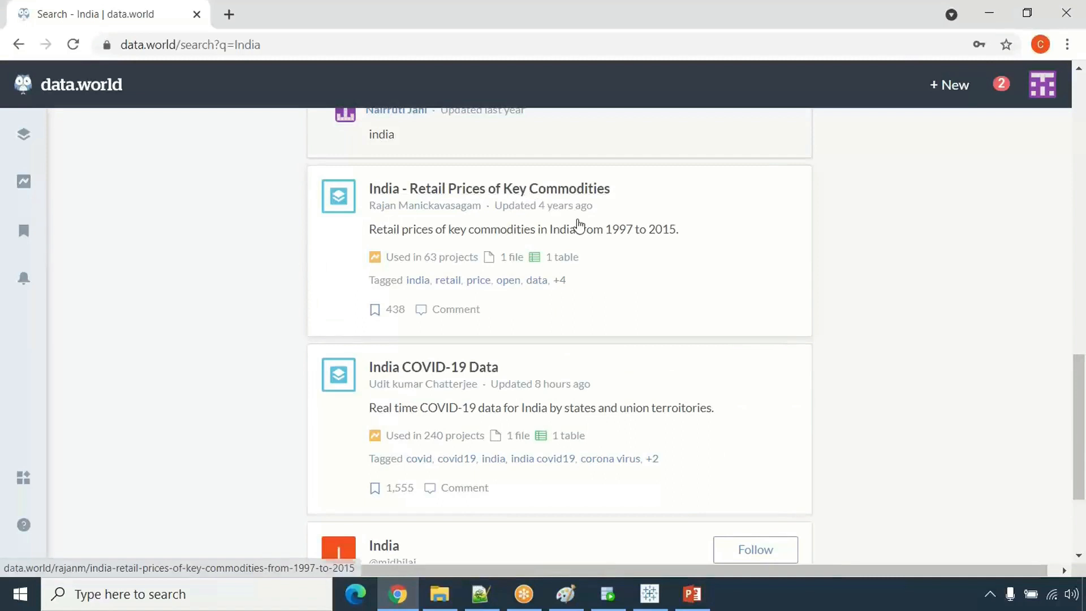
scroll(594, 254, "up", 4)
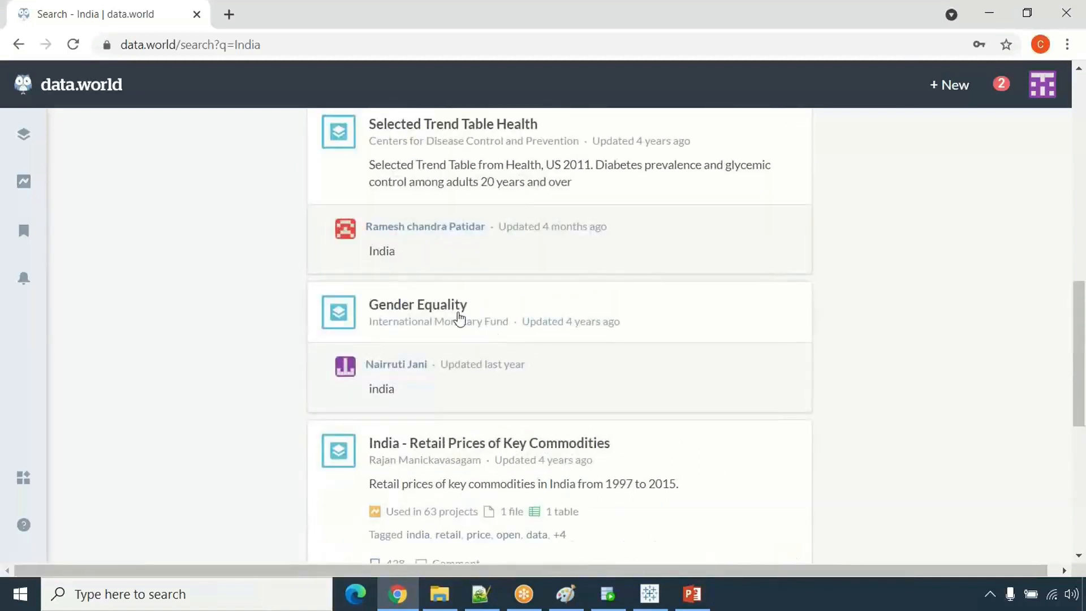
scroll(509, 272, "up", 1)
scroll(637, 237, "up", 4)
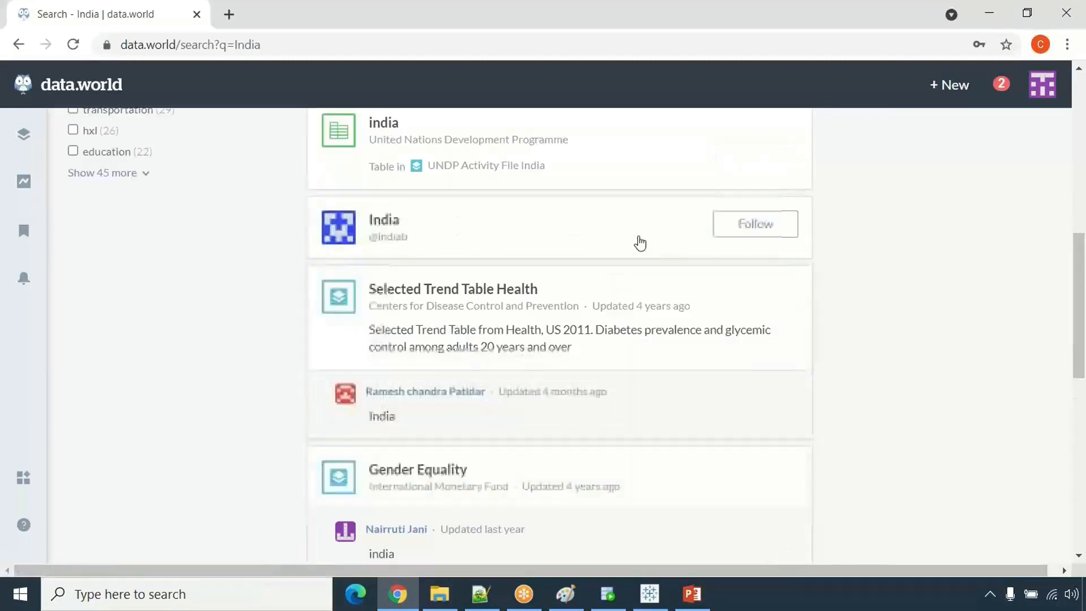
scroll(513, 271, "up", 4)
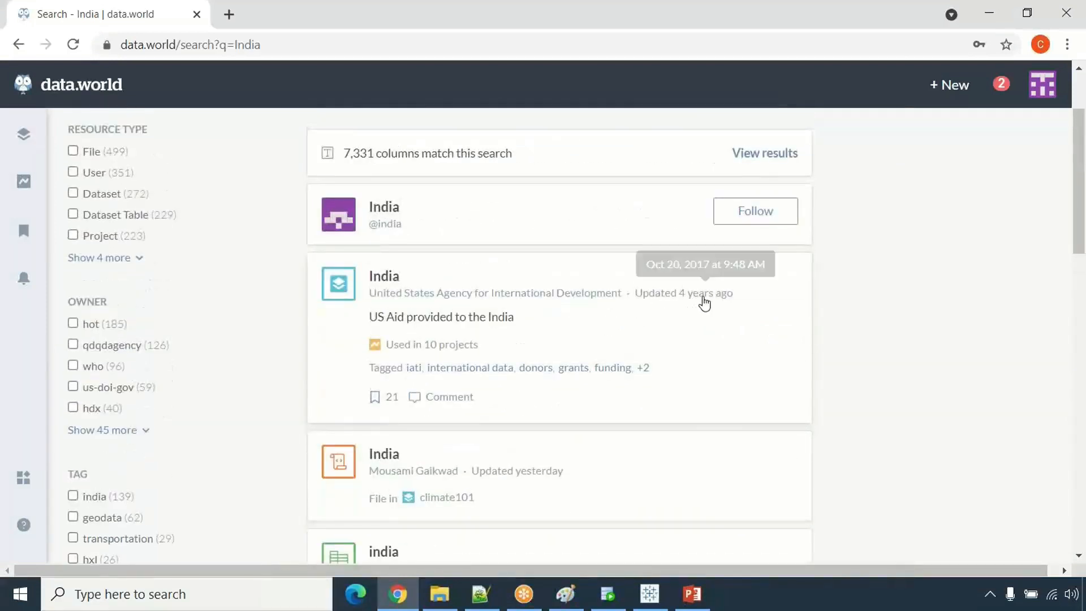
scroll(492, 308, "up", 2)
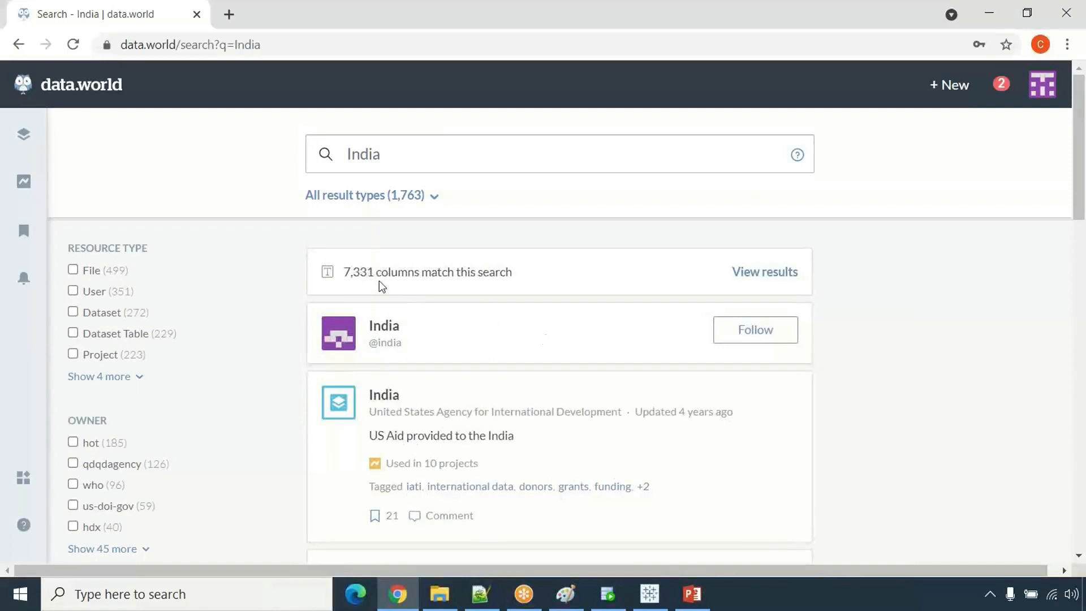
left_click_drag(521, 278, 359, 276)
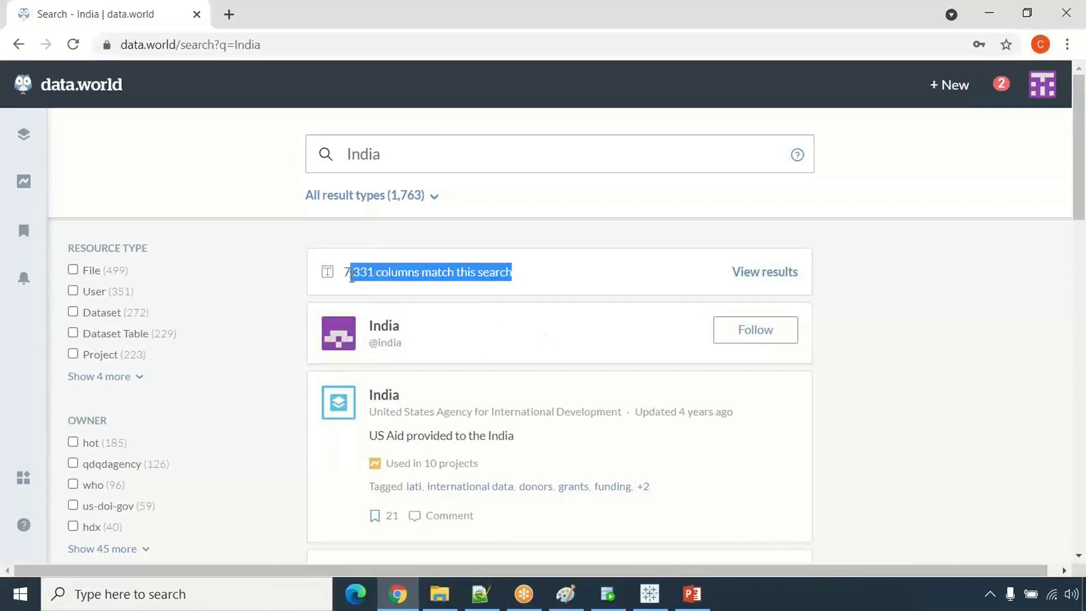
scroll(113, 359, "down", 3)
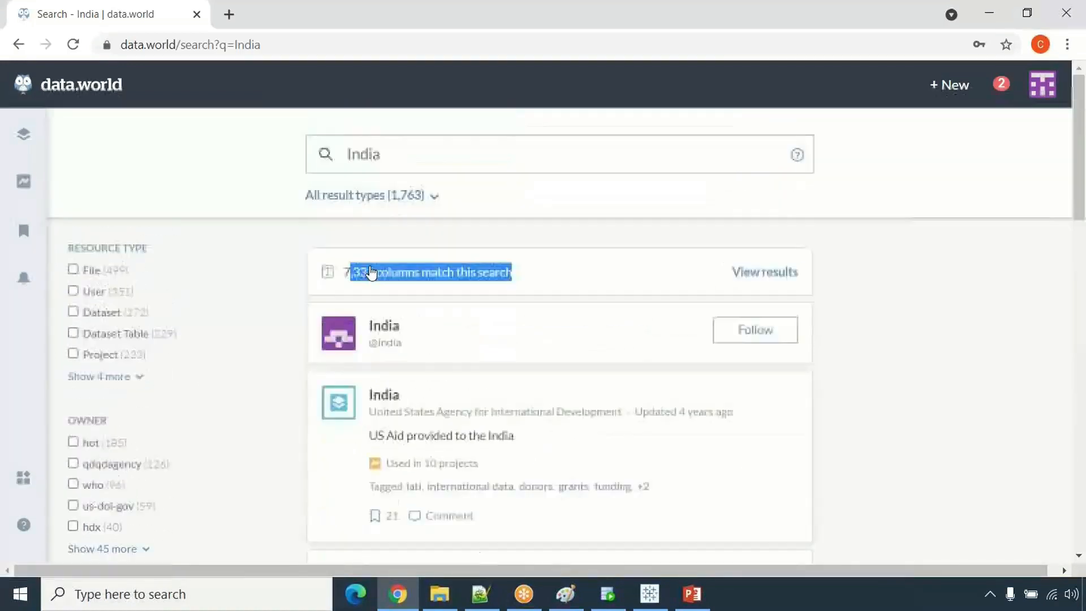
left_click_drag(419, 151, 340, 150)
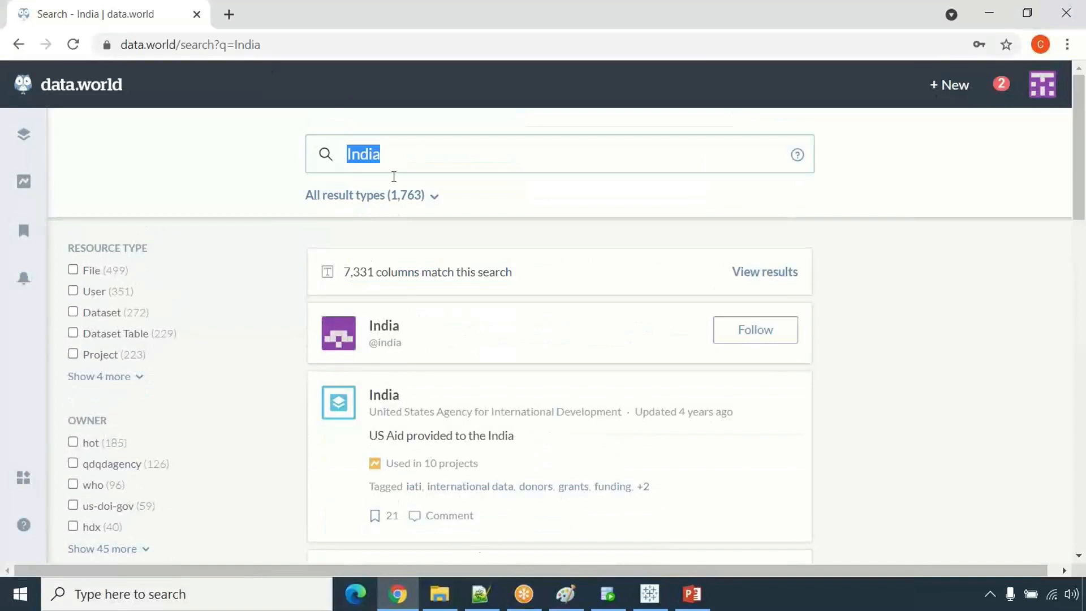
- Search Google for indian government data in a new browser tab and open the data.gov.in site
left_click(233, 19)
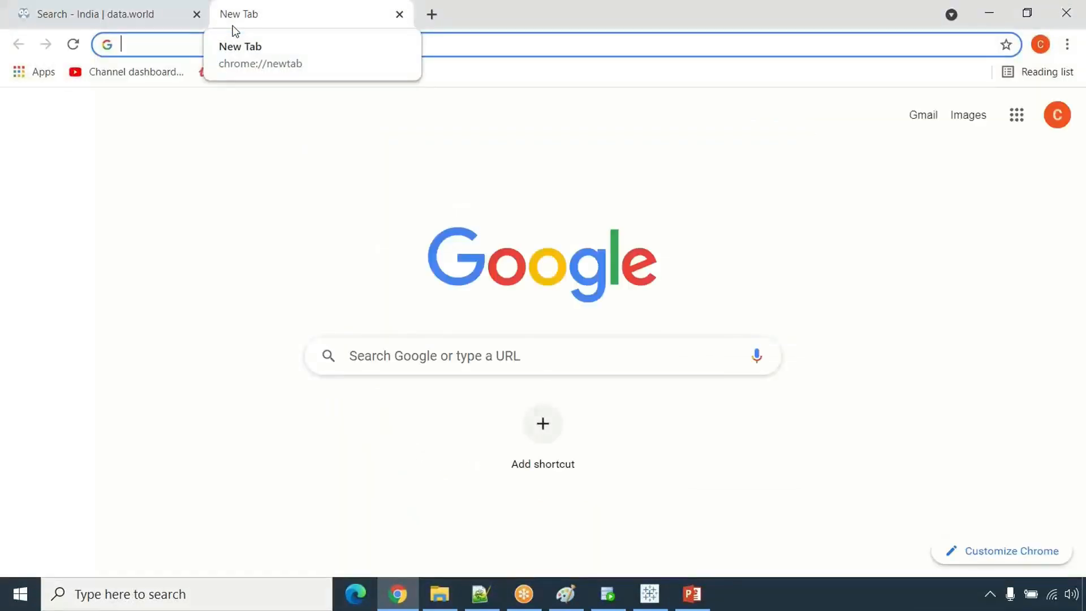
type("indian")
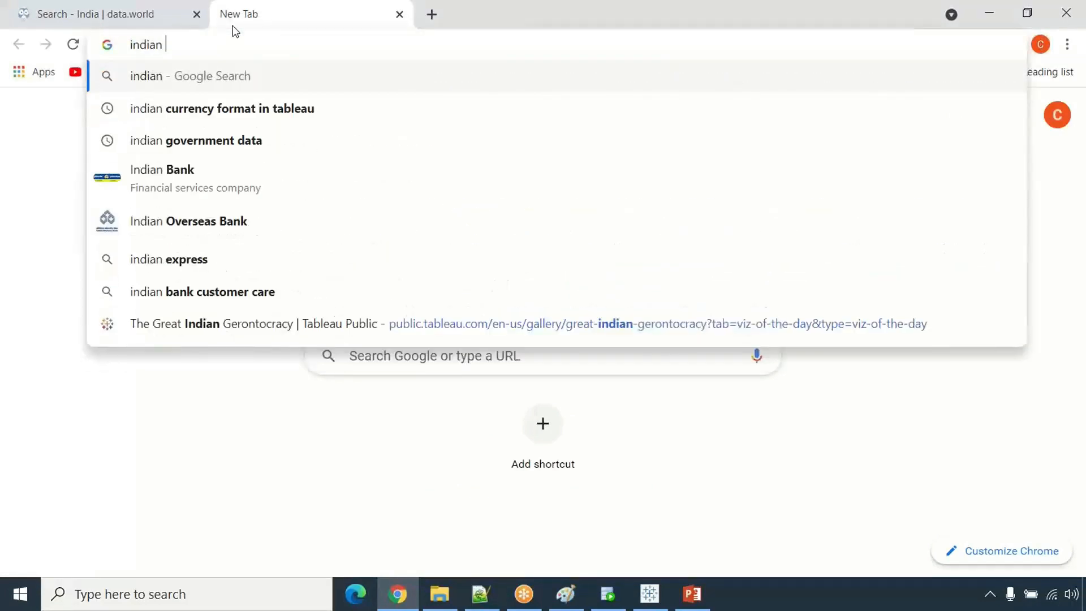
key("Down")
key("Down")
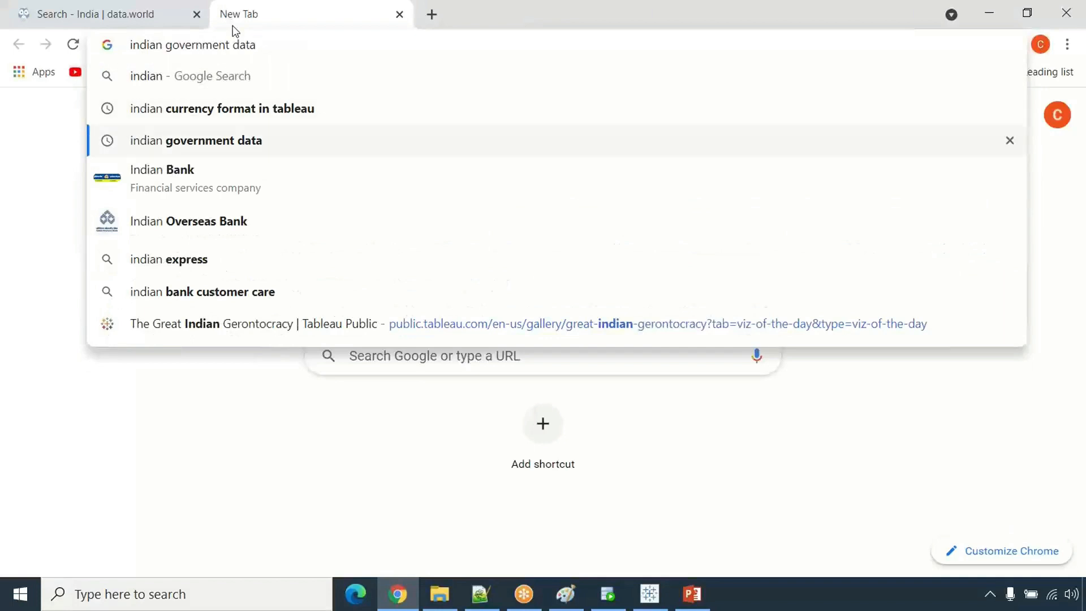
key("Return")
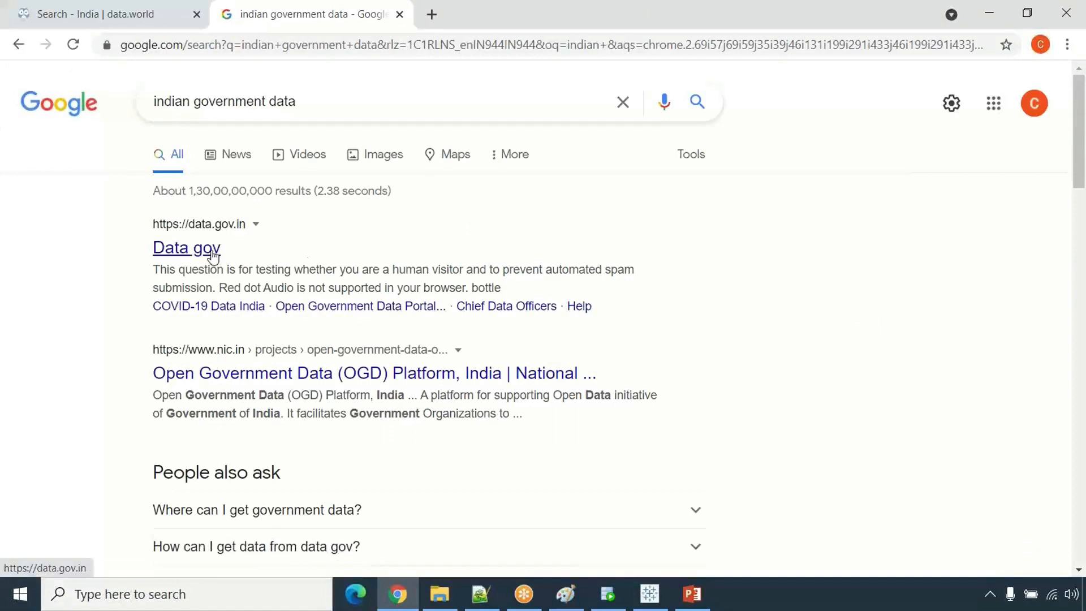
left_click(213, 253)
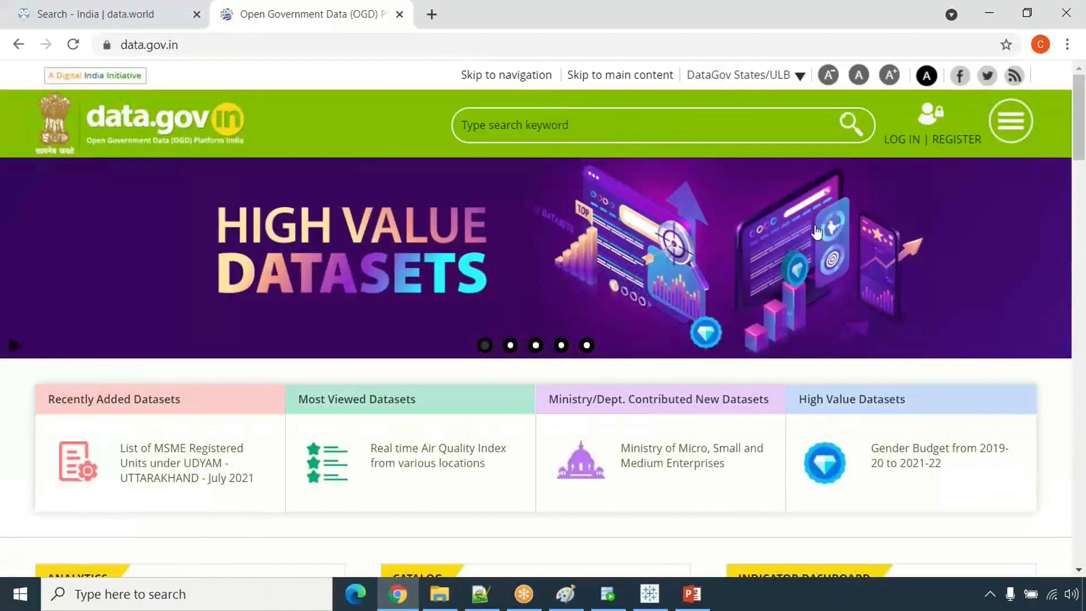
- Look through the data.gov.in home page sections and open the Economy indicator dashboard
scroll(838, 283, "down", 3)
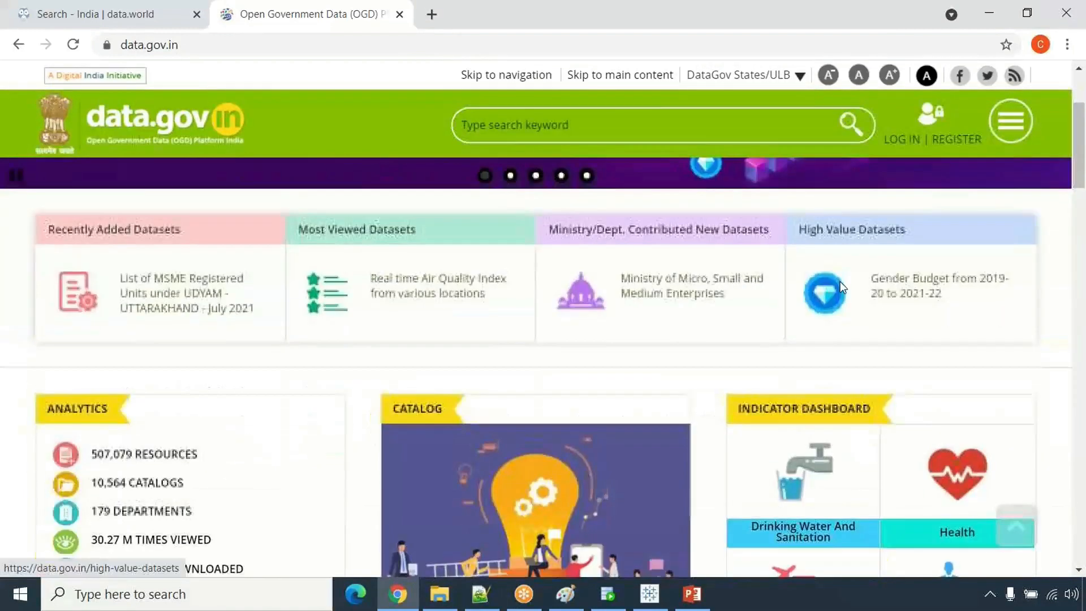
scroll(942, 328, "down", 3)
mouse_move(942, 328)
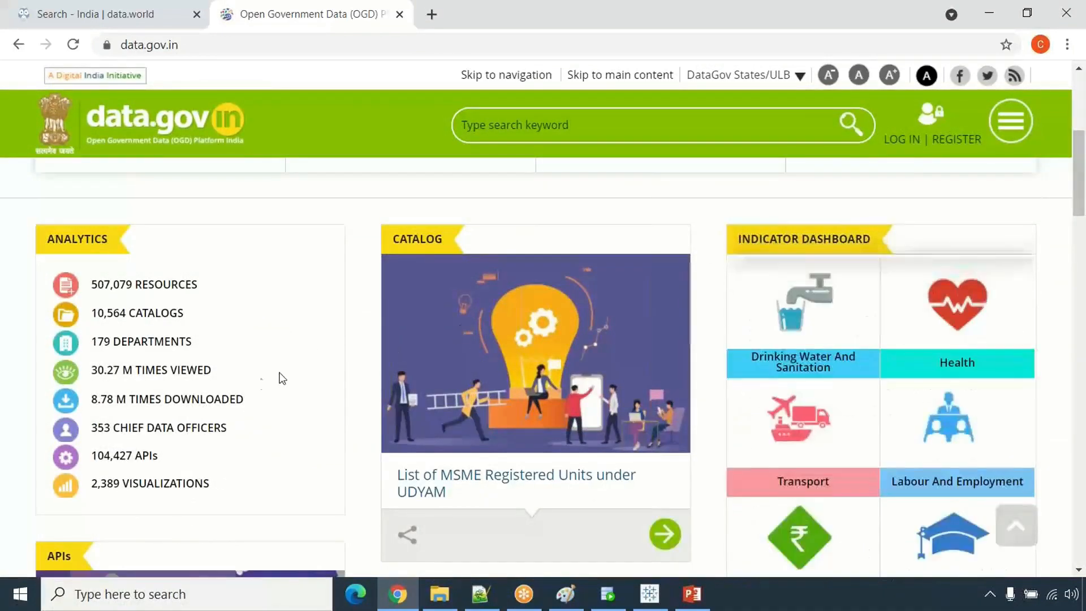
scroll(249, 298, "down", 5)
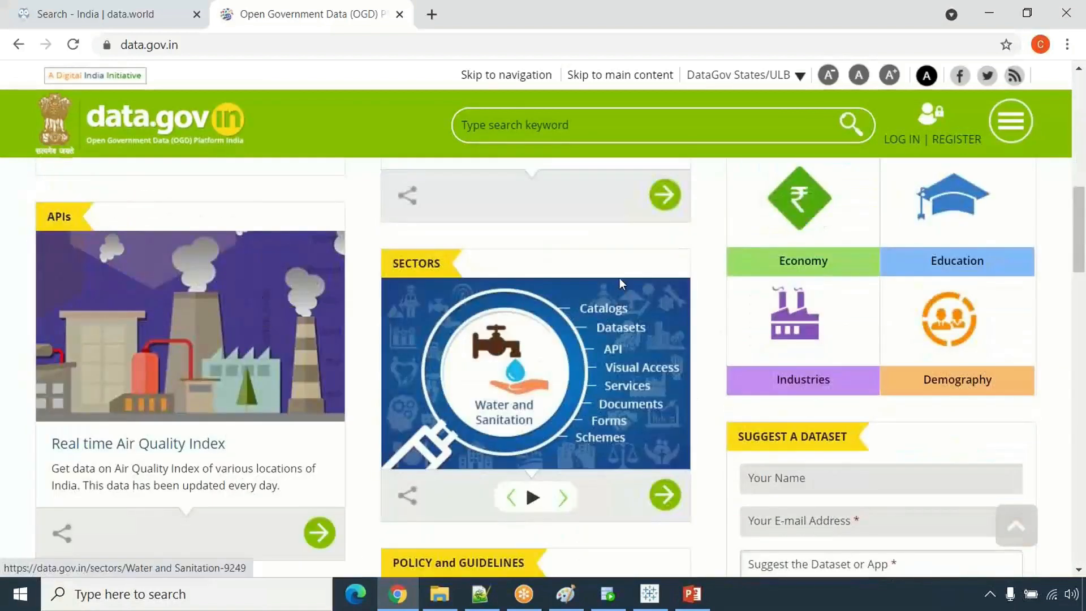
left_click(809, 220)
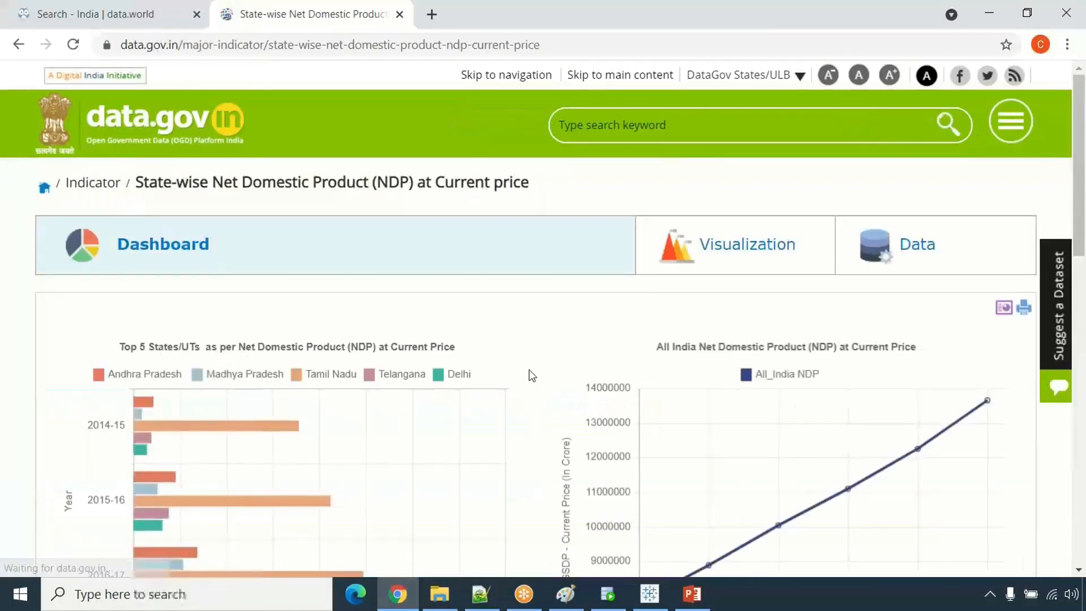
- Review the State-wise Net Domestic Product dashboard charts and display the complete data table behind them
scroll(351, 364, "down", 3)
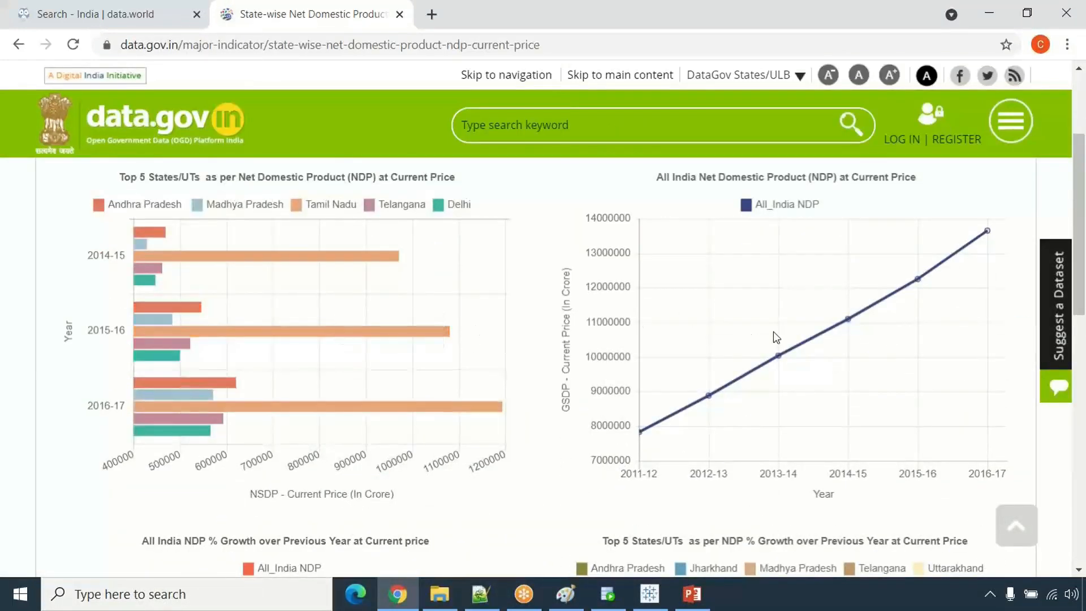
scroll(772, 332, "down", 10)
scroll(791, 347, "up", 3)
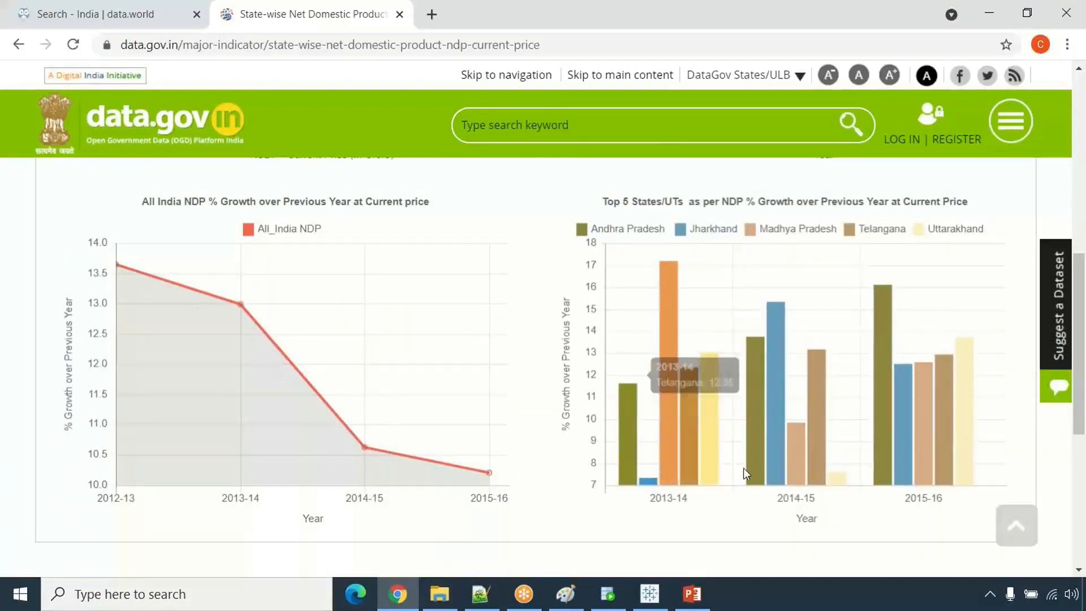
scroll(849, 415, "down", 5)
scroll(852, 419, "up", 7)
scroll(851, 421, "up", 10)
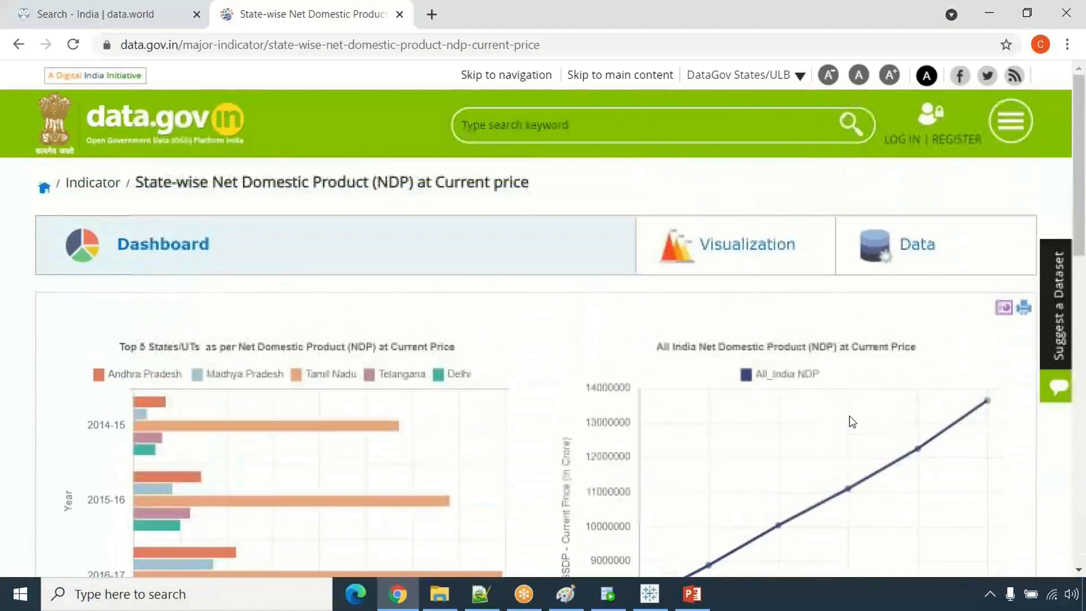
left_click(915, 258)
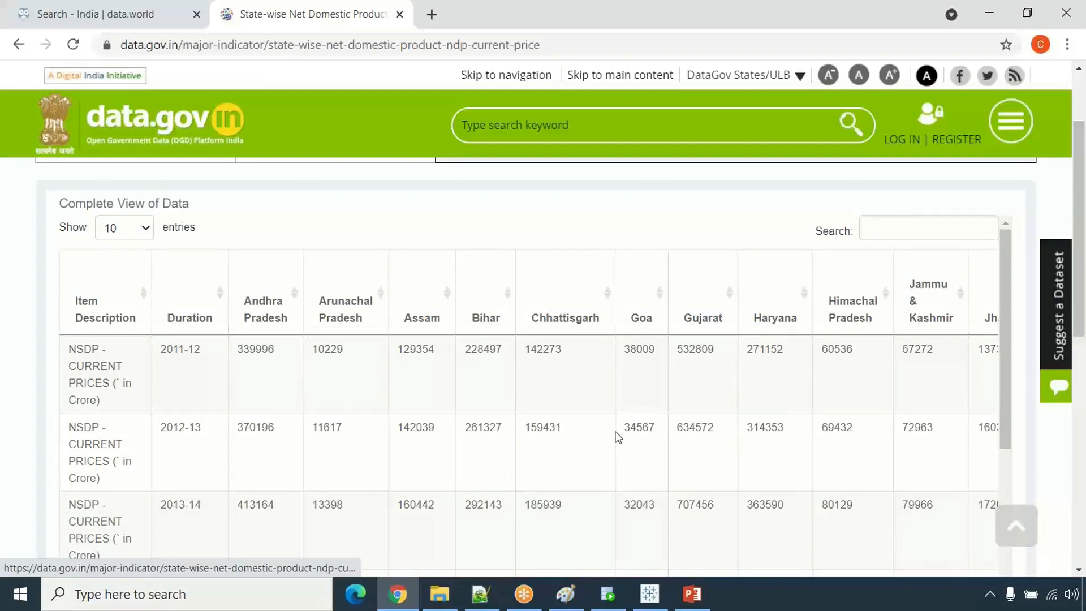
- Close the data.gov.in and data.world pages and the DSP 39 - Day 1 presentation
left_click_drag(273, 10, 68, 13)
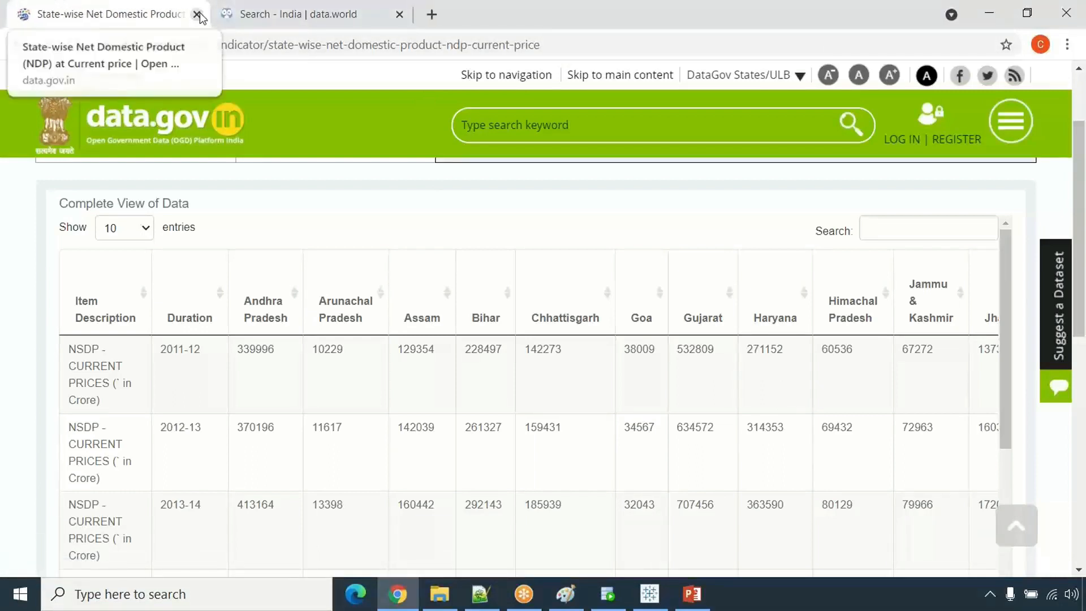
left_click(198, 15)
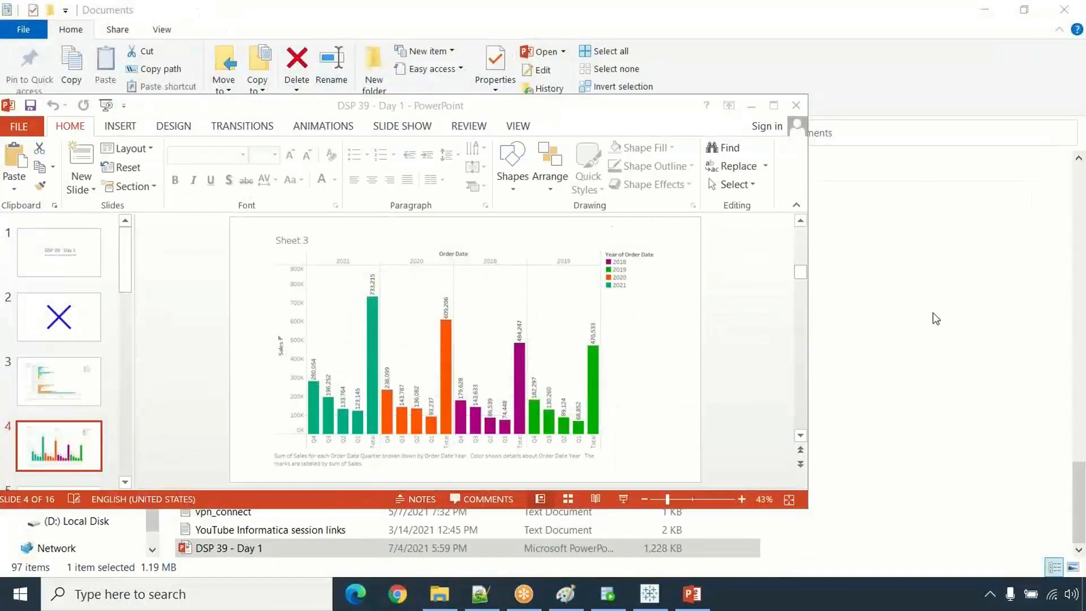
left_click(794, 107)
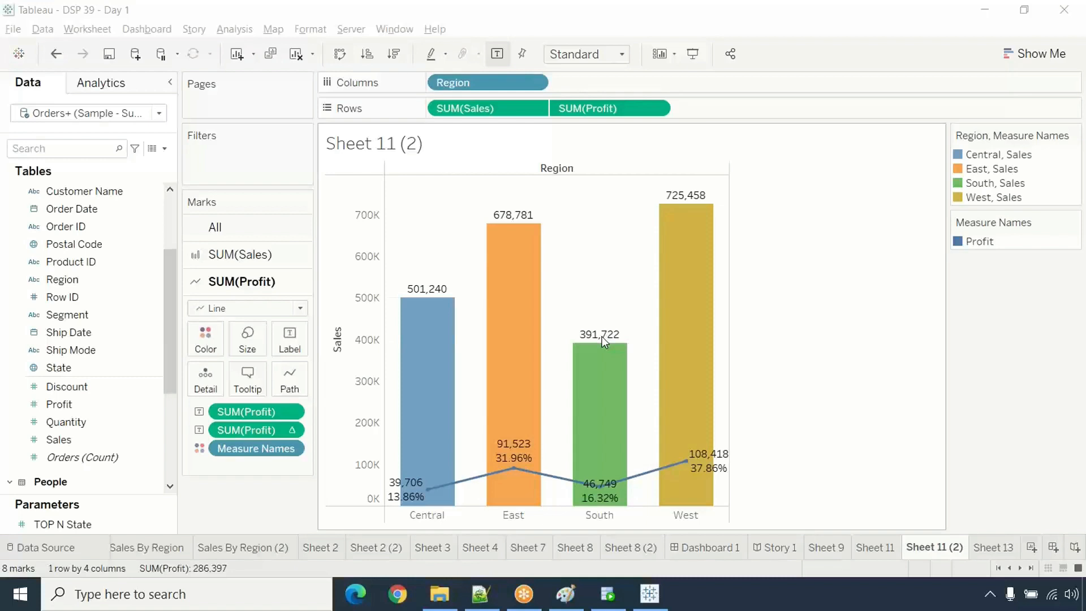
- Switch to Notepad++ and review the notes on data types, dimensions and measures
left_click(480, 594)
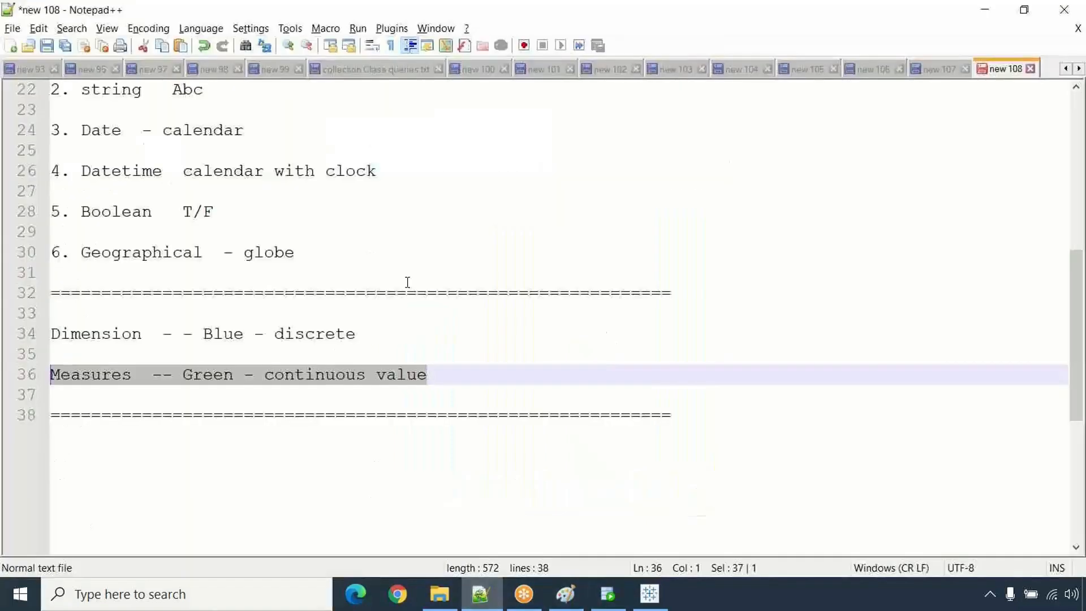
scroll(407, 281, "up", 7)
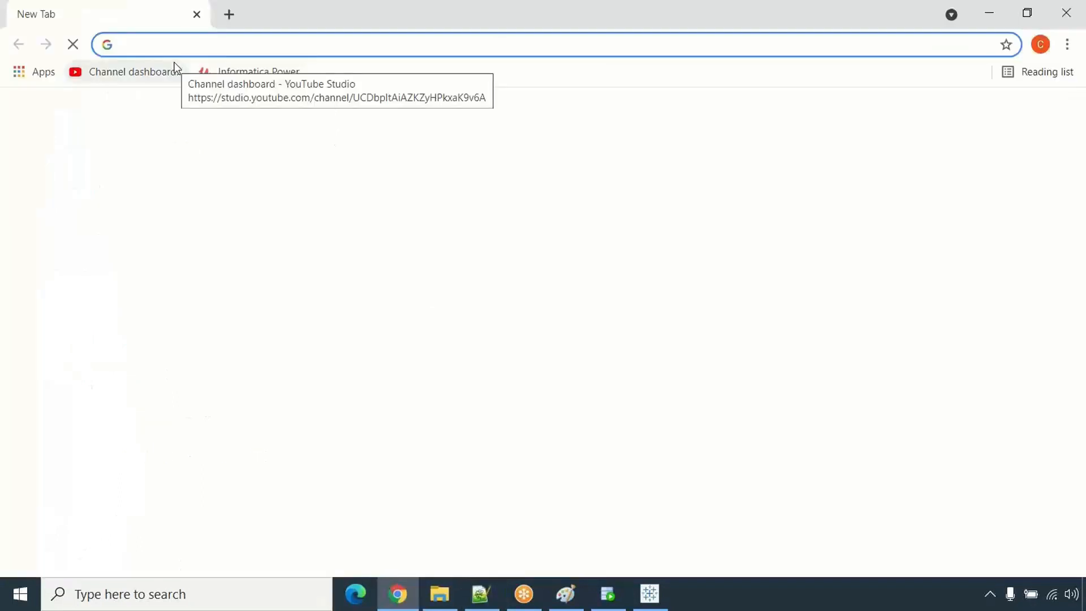
- Switch to Chrome, search Google for business intelligence and show the image results
type("business")
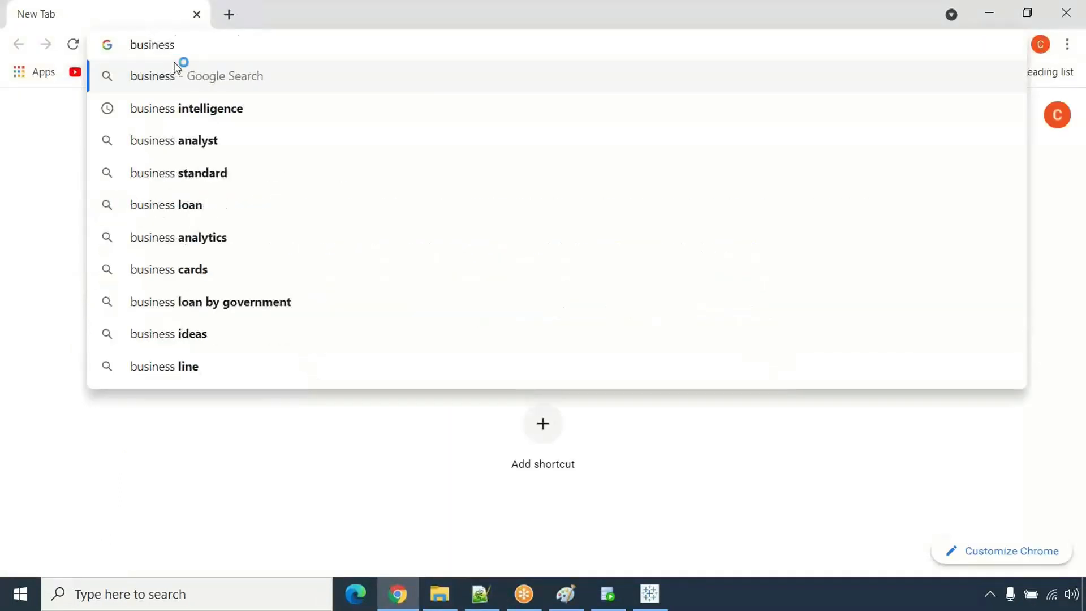
key("Down")
key("Return")
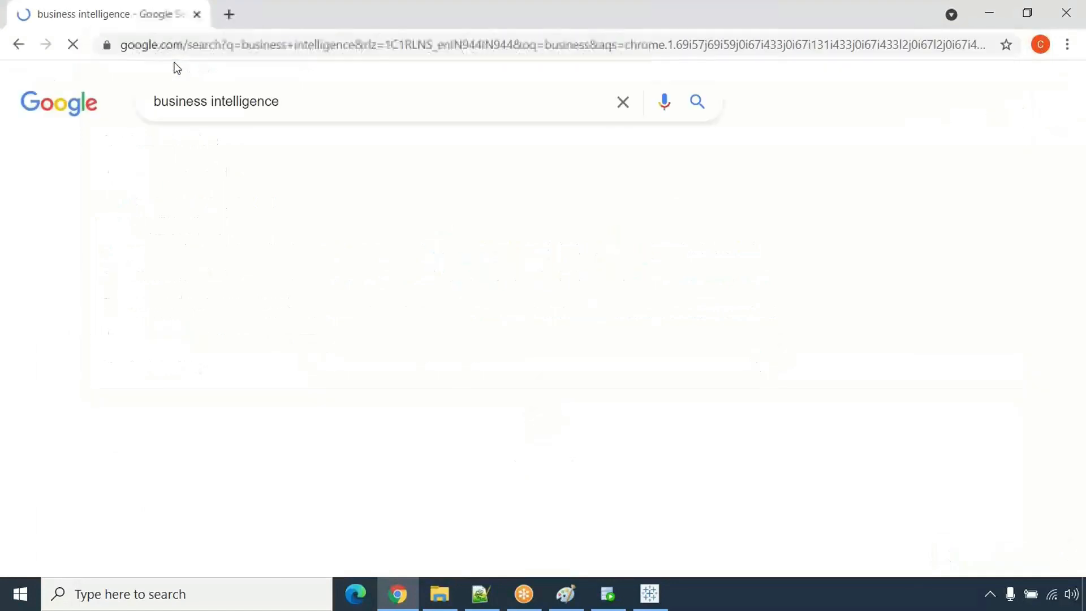
left_click(310, 162)
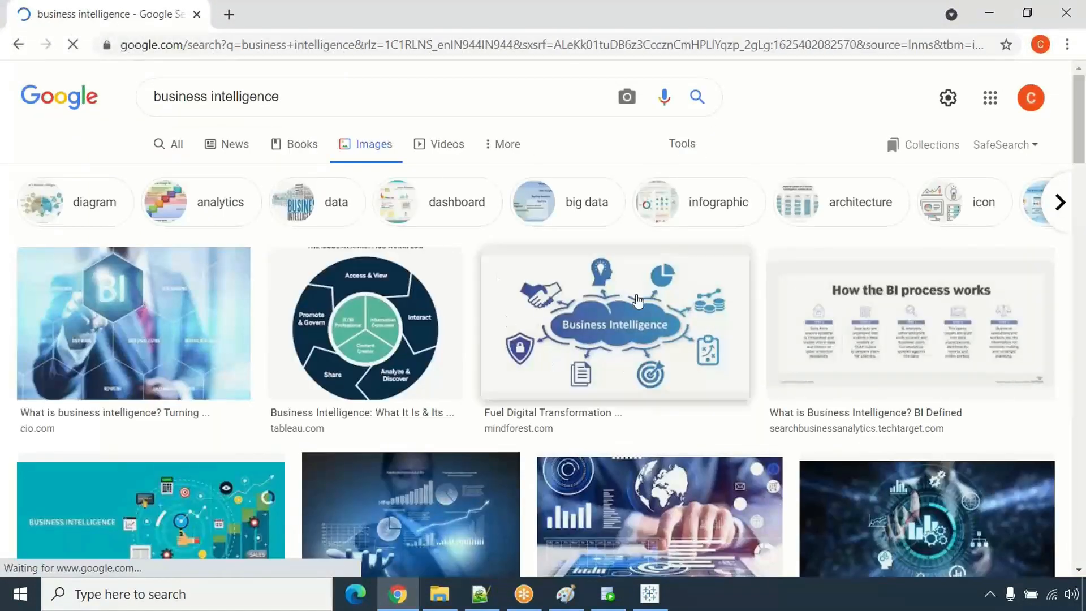
- Browse the business intelligence image results, examining the diagrams of BI processes, features, tools, architecture and dashboards
scroll(549, 367, "down", 2)
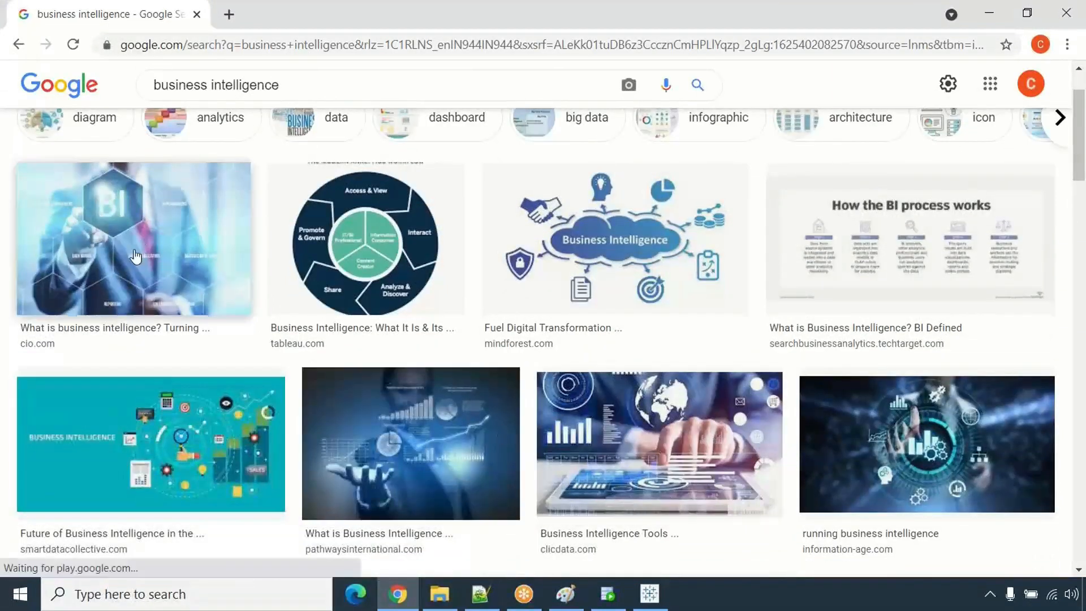
scroll(630, 511, "down", 5)
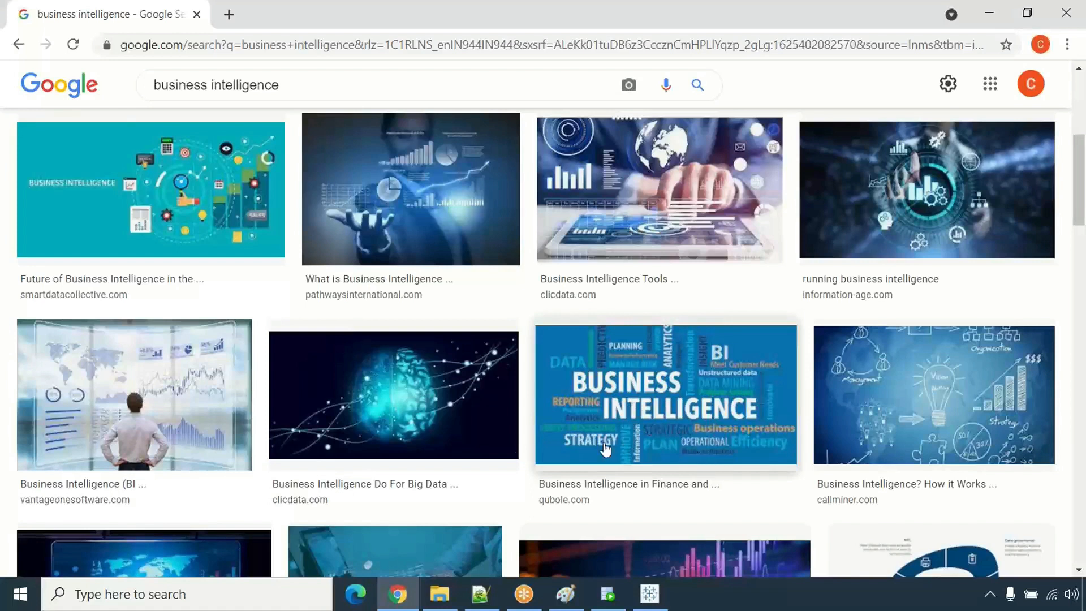
scroll(601, 416, "down", 4)
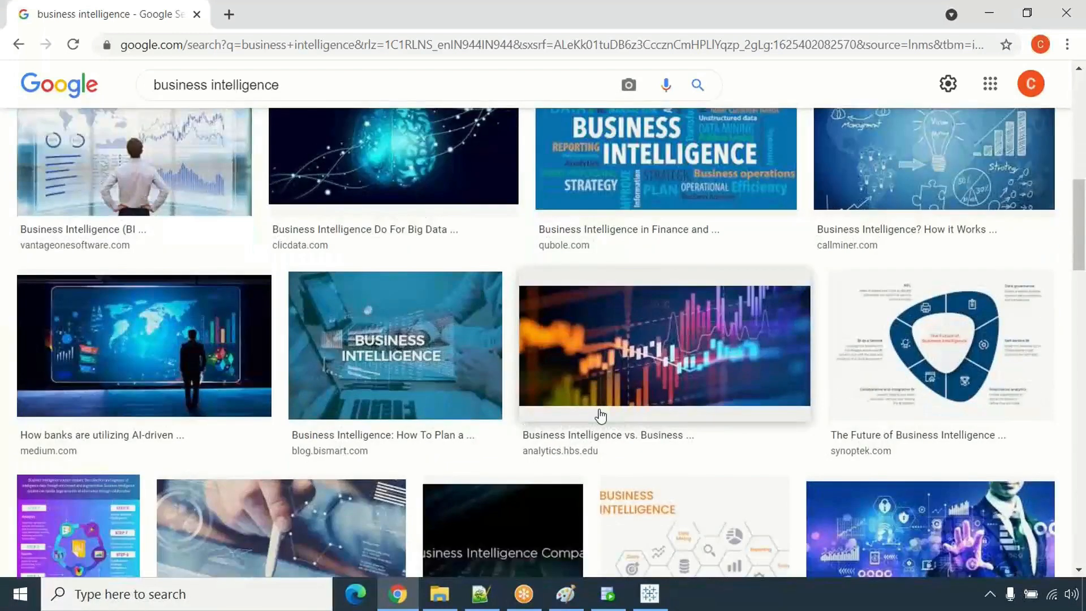
scroll(601, 416, "down", 5)
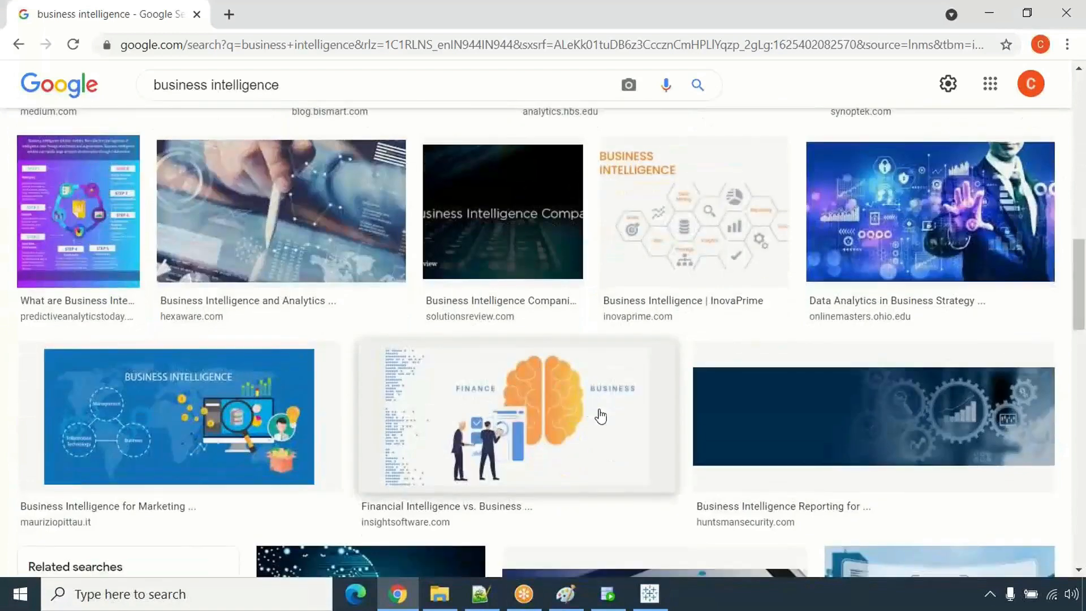
scroll(311, 359, "down", 8)
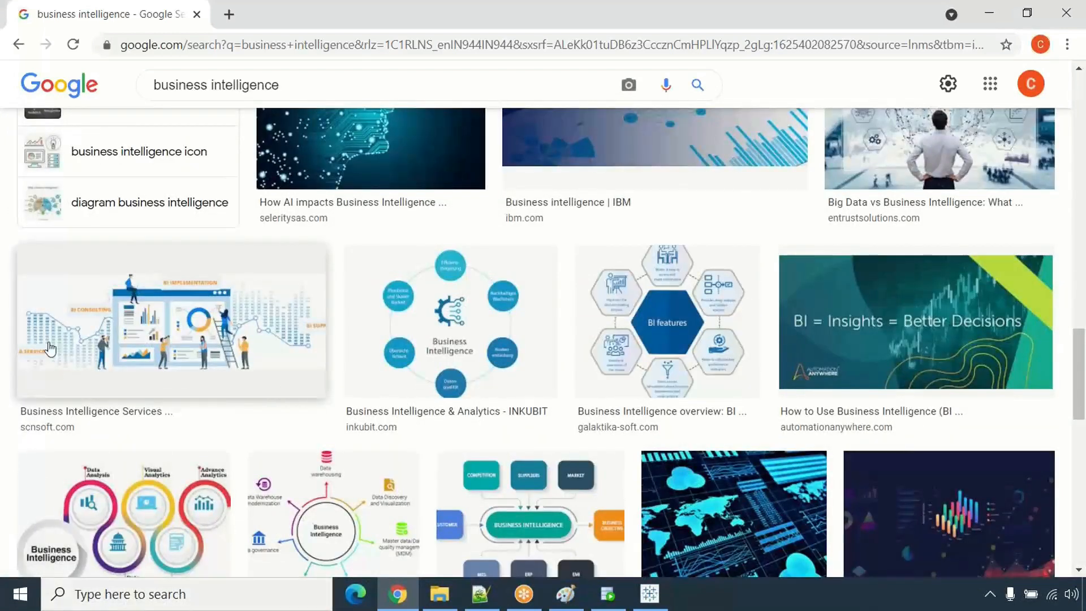
scroll(188, 349, "down", 3)
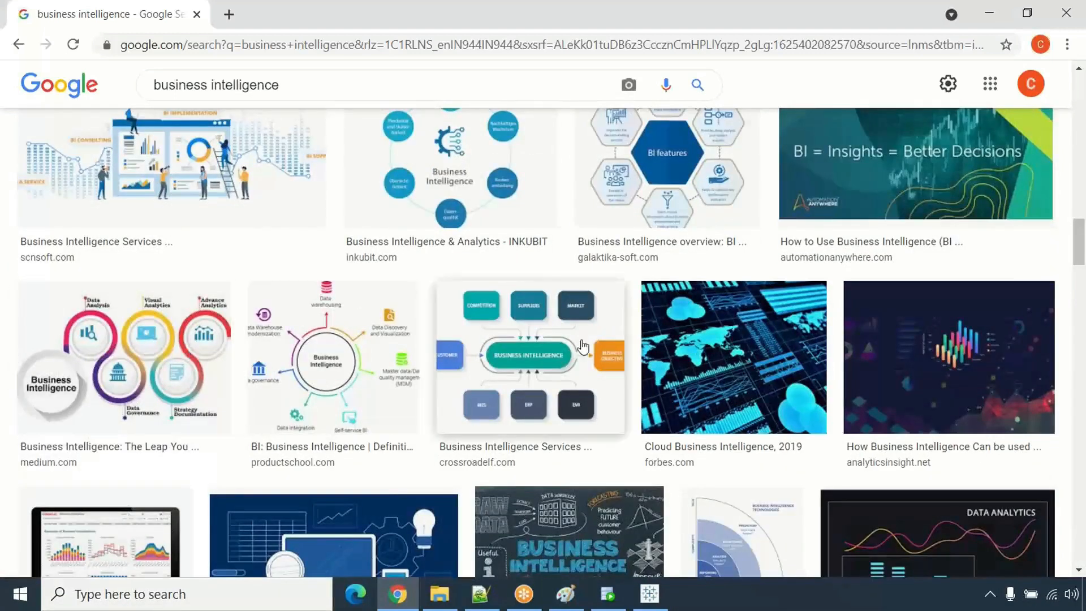
scroll(582, 346, "down", 3)
scroll(582, 346, "down", 2)
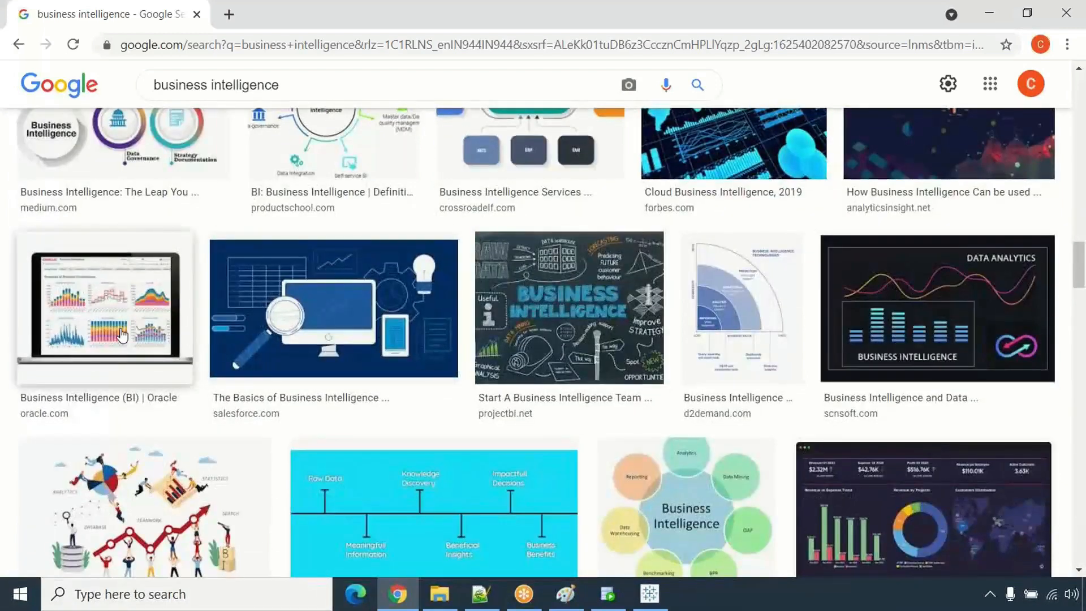
scroll(121, 335, "down", 5)
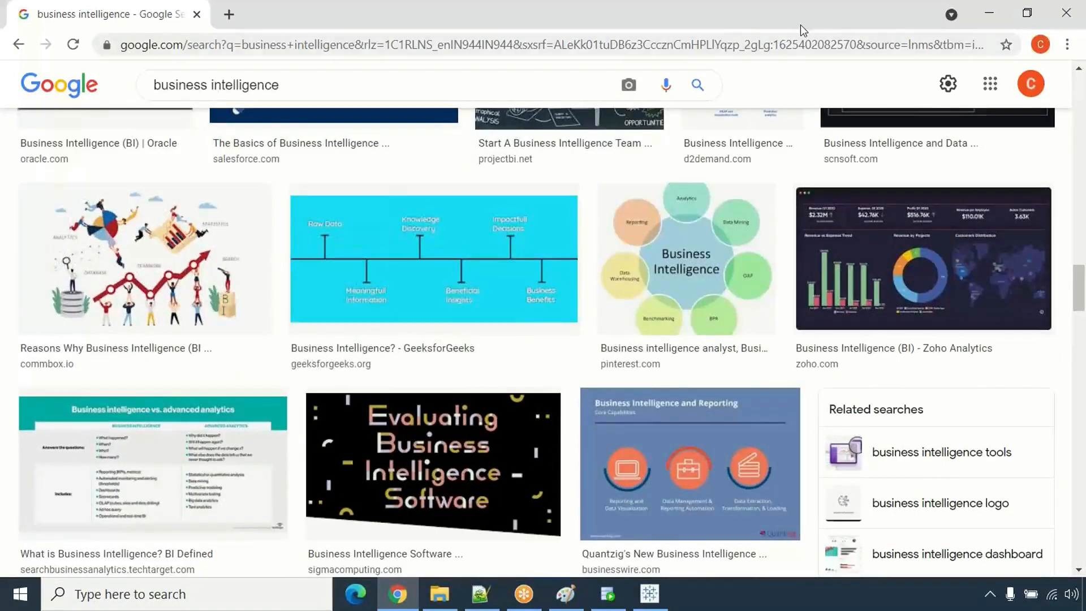
left_click(789, 43)
scroll(884, 194, "down", 8)
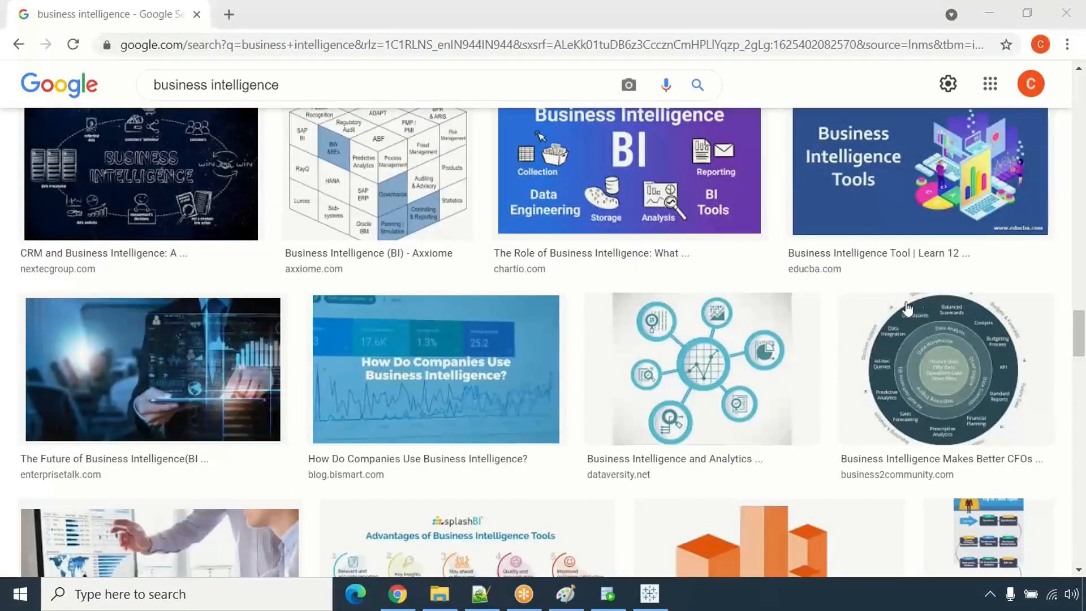
scroll(900, 320, "down", 5)
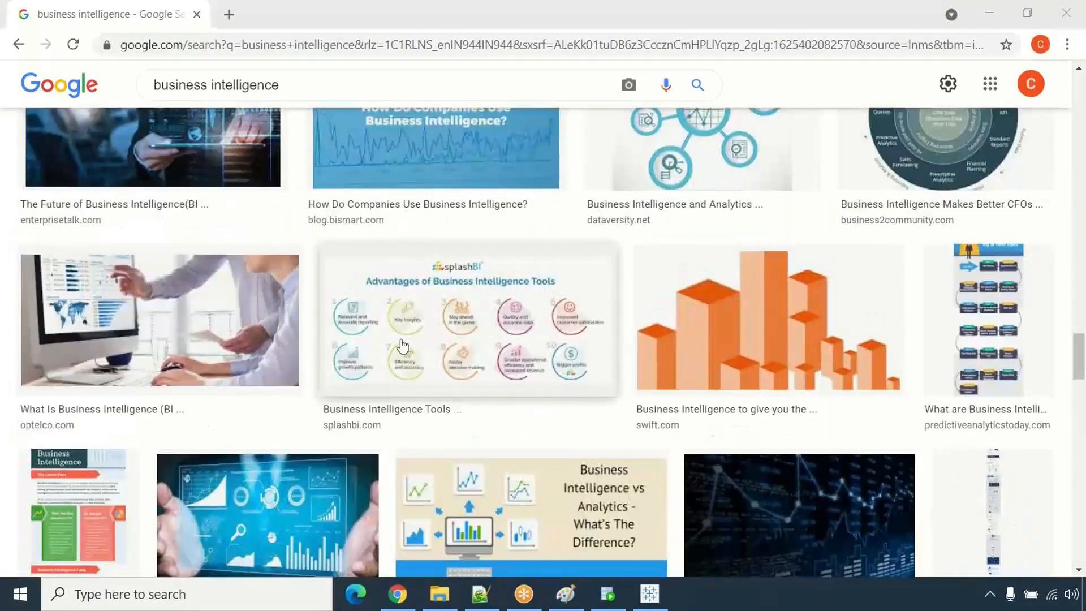
scroll(402, 346, "down", 3)
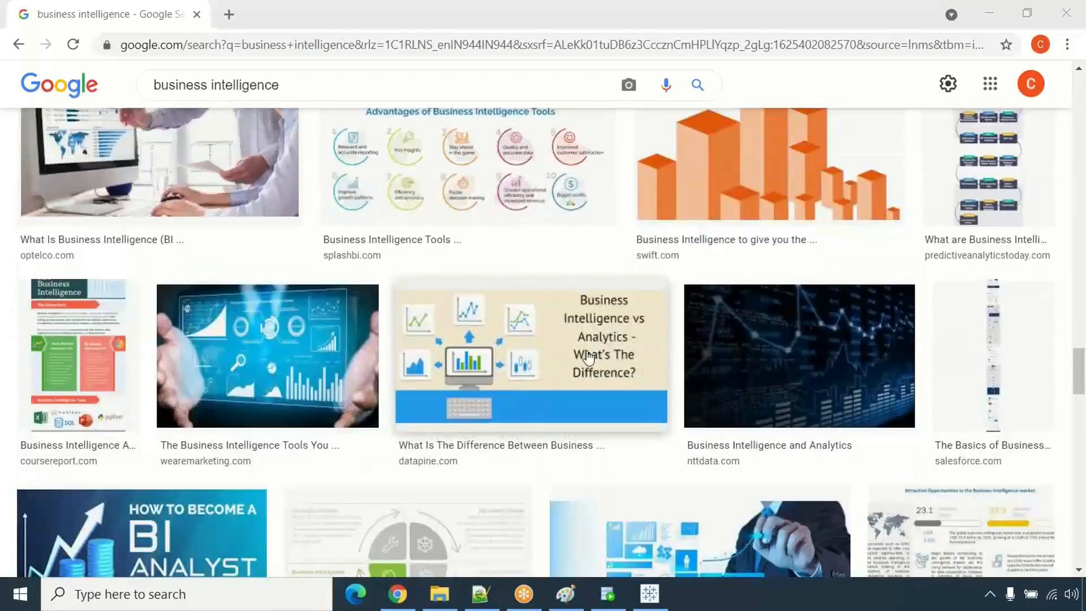
scroll(588, 356, "down", 5)
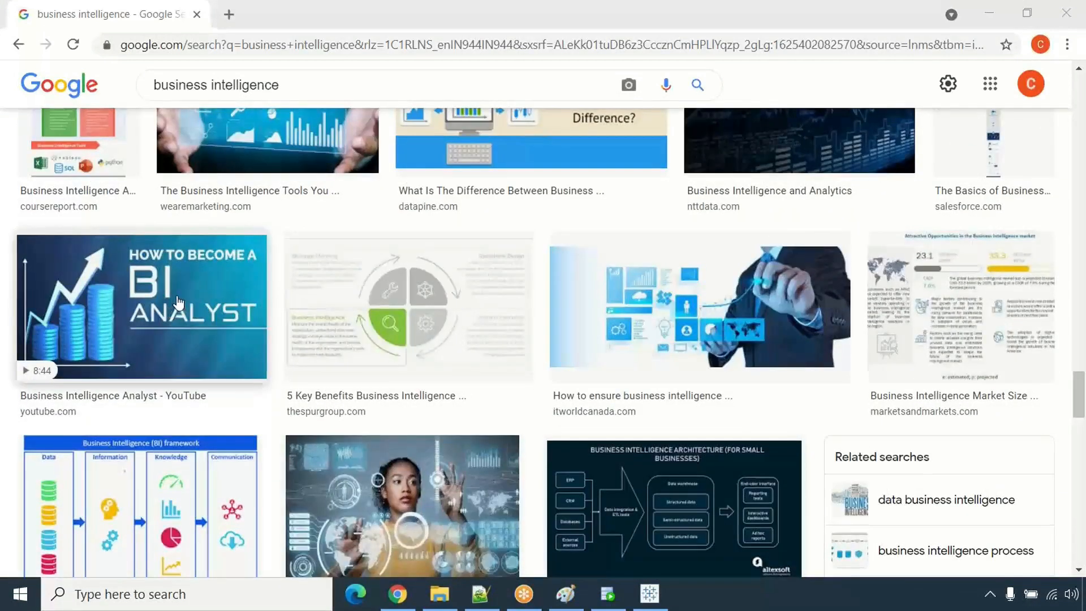
scroll(929, 360, "down", 5)
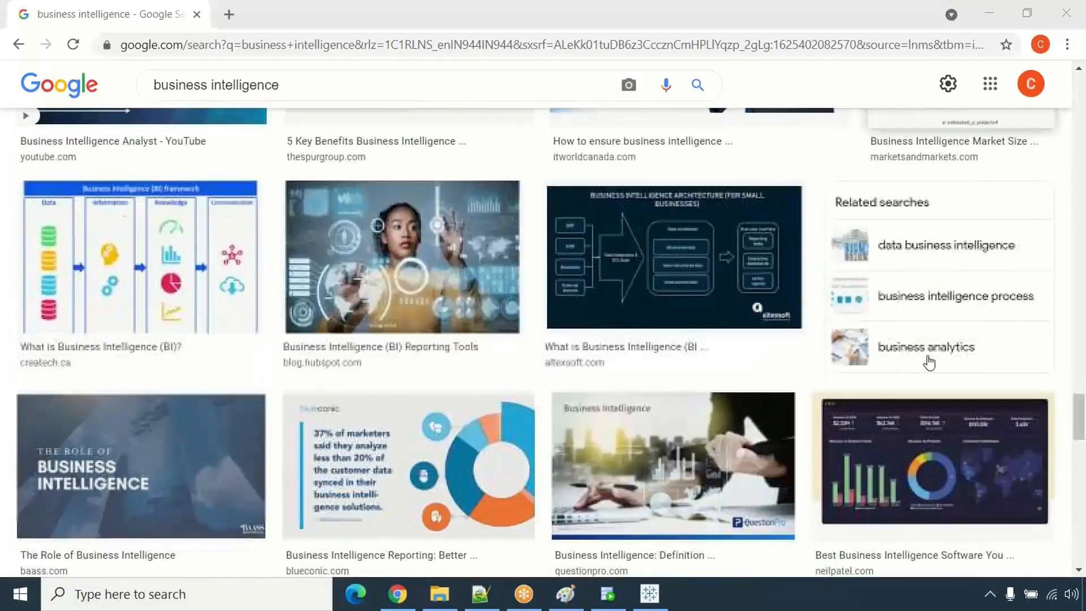
scroll(929, 362, "down", 8)
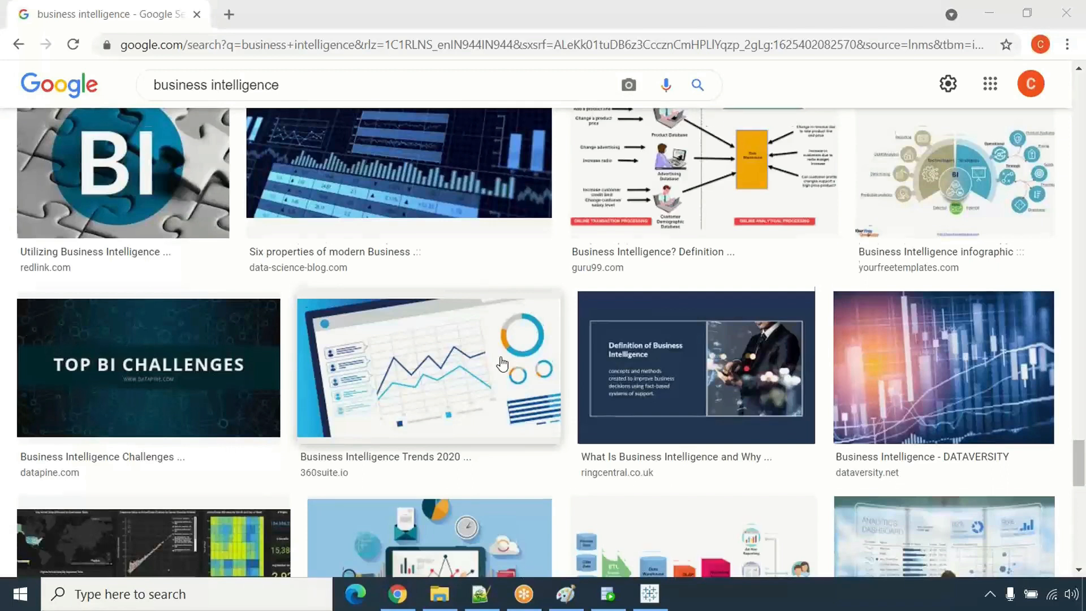
scroll(502, 364, "down", 9)
scroll(502, 364, "down", 2)
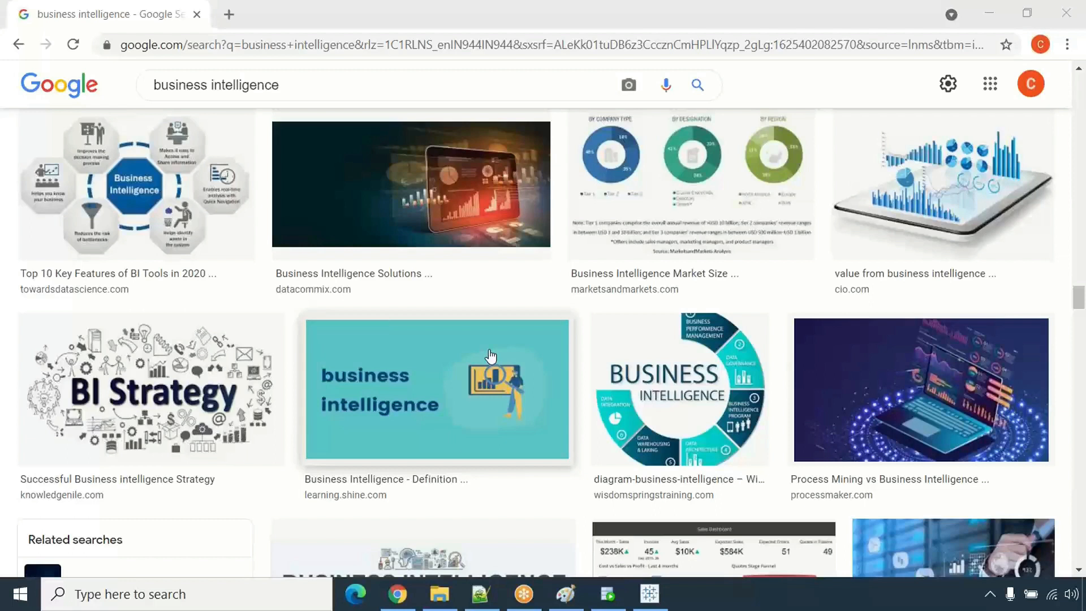
scroll(491, 357, "down", 5)
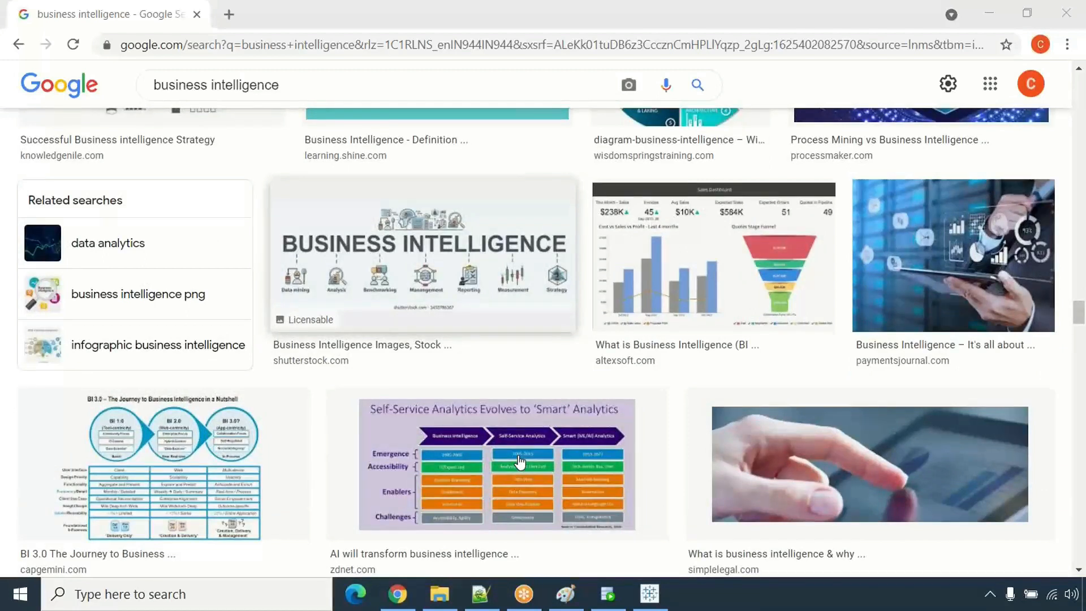
- Switch to Tableau and save the DSP 39 - Day 1 workbook
key("alt+Tab")
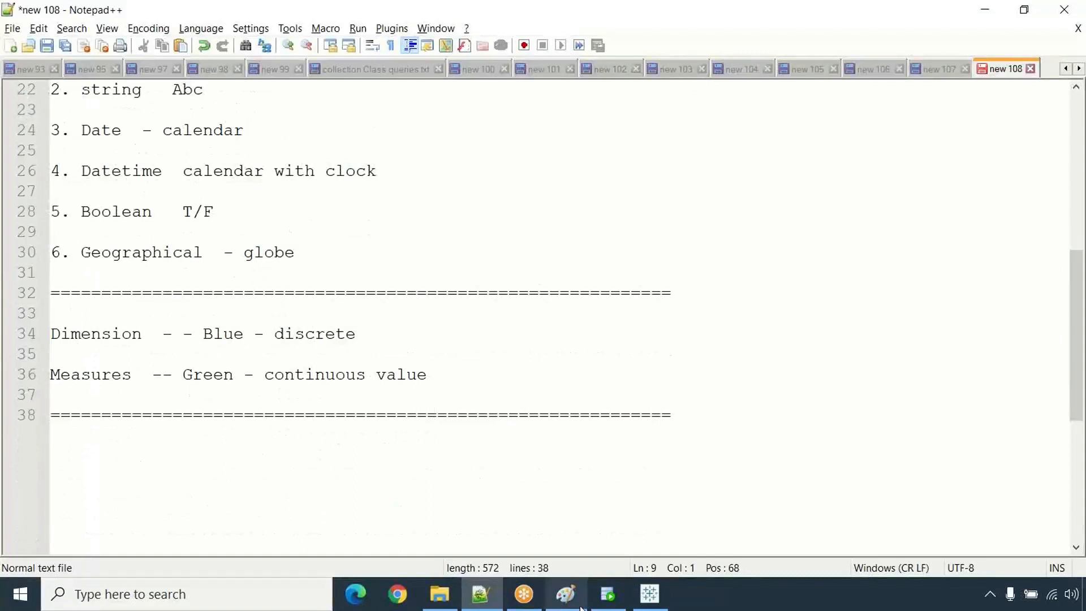
left_click(648, 595)
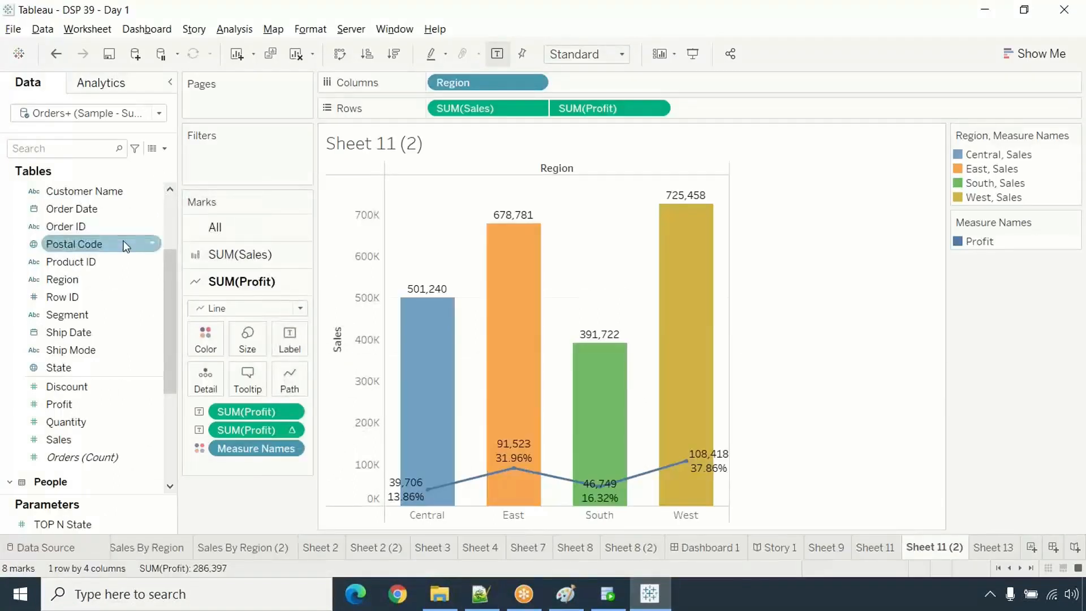
left_click(13, 29)
left_click(22, 104)
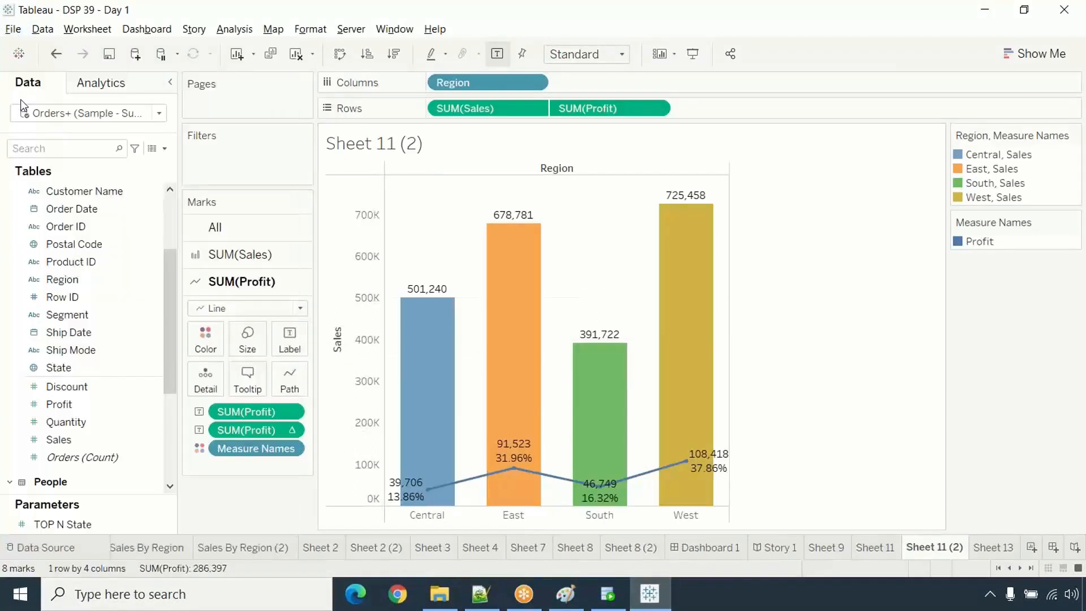